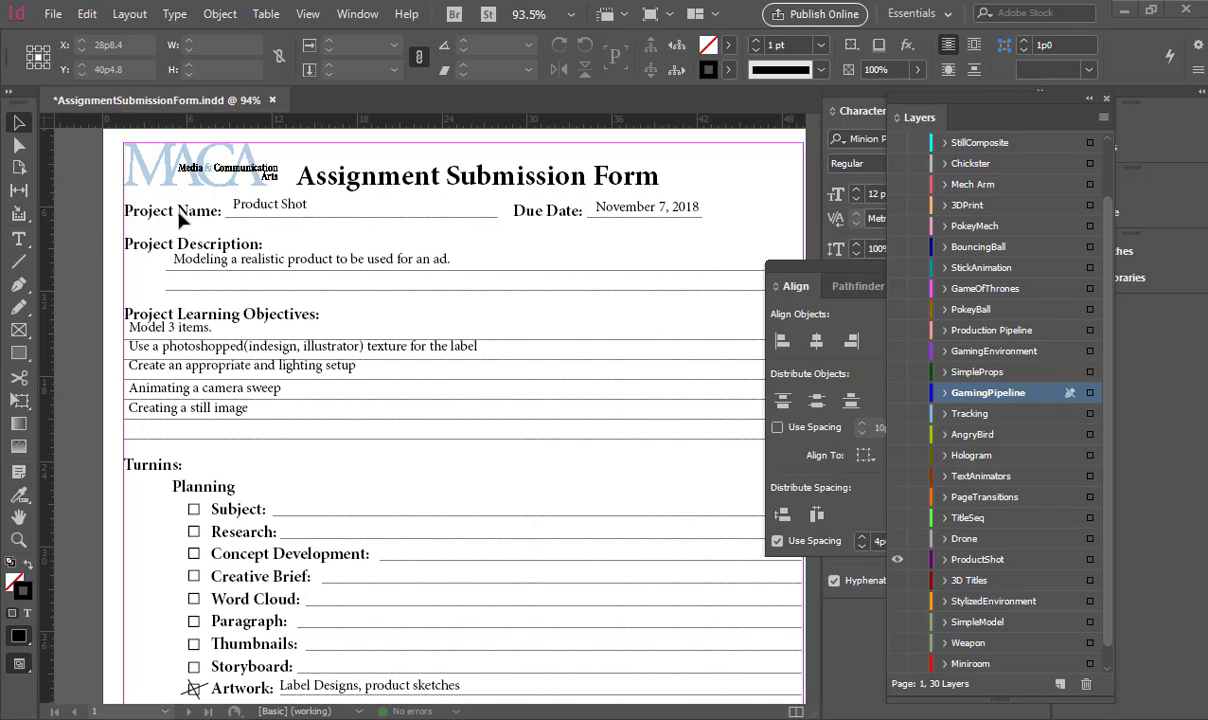
# - Review the assignment form's project name, due date and description, checking the due date against the system calendar
pyautogui.click(101, 212)
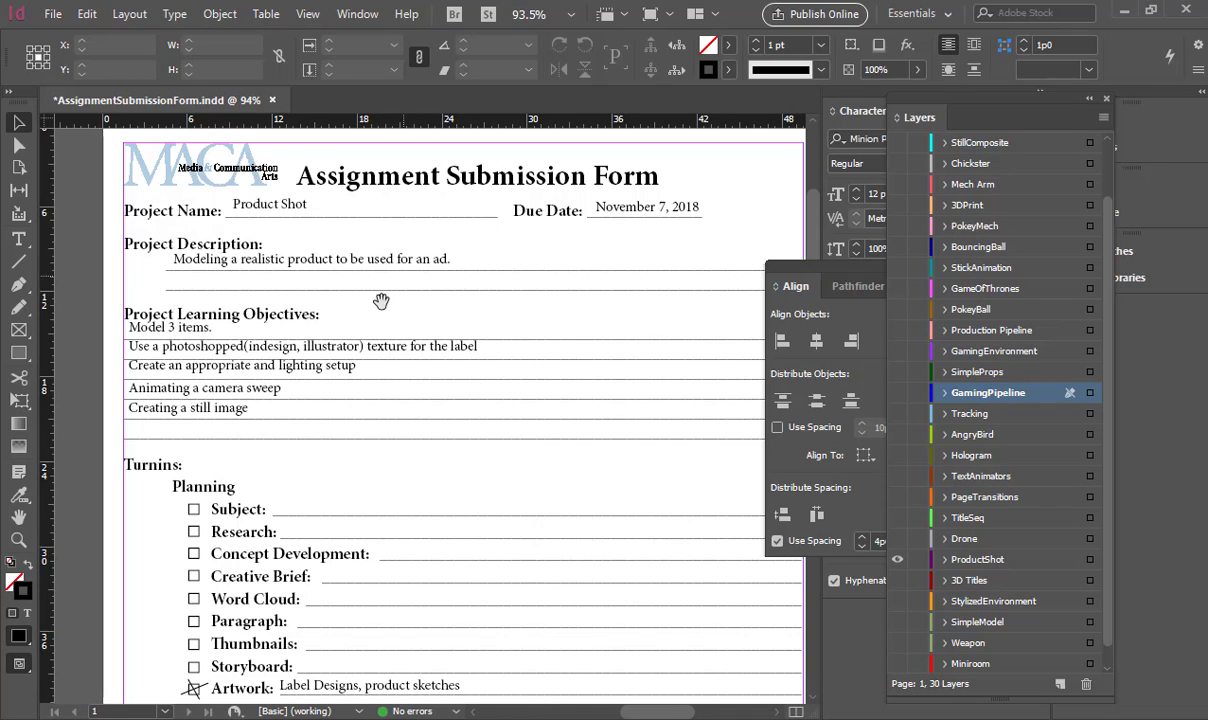
pyautogui.moveTo(381, 301); pyautogui.dragTo(355, 287)
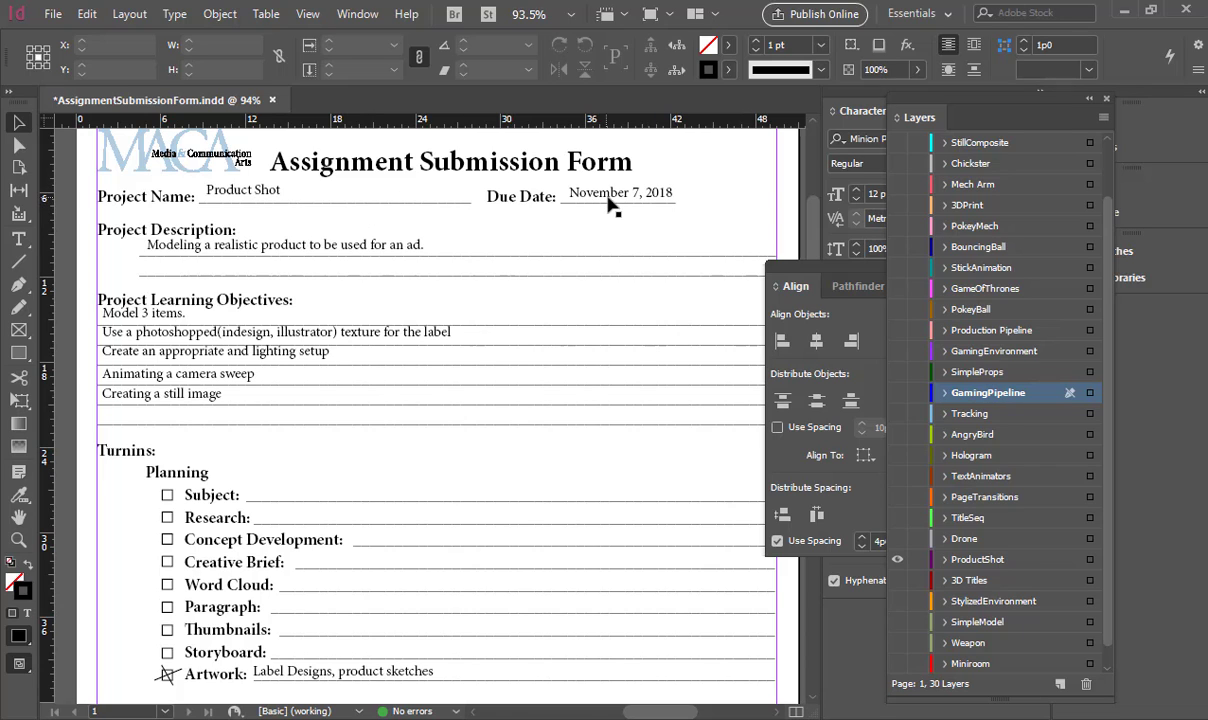
pyautogui.click(1131, 716)
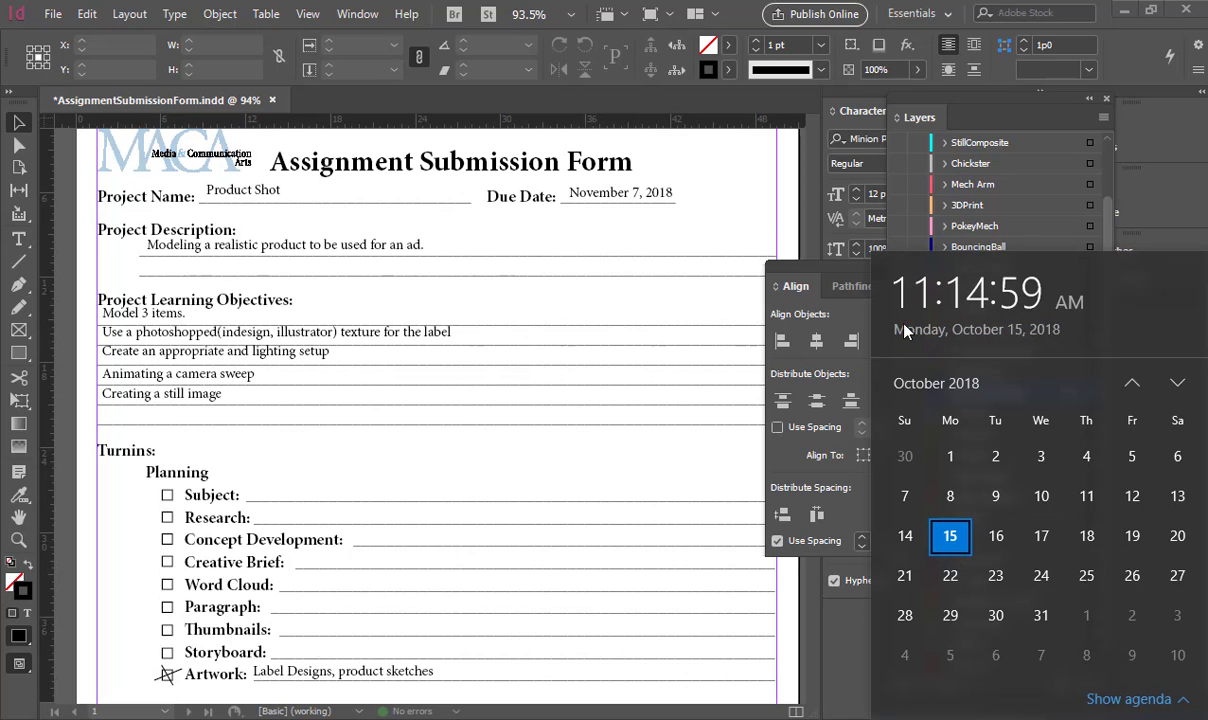
pyautogui.click(740, 175)
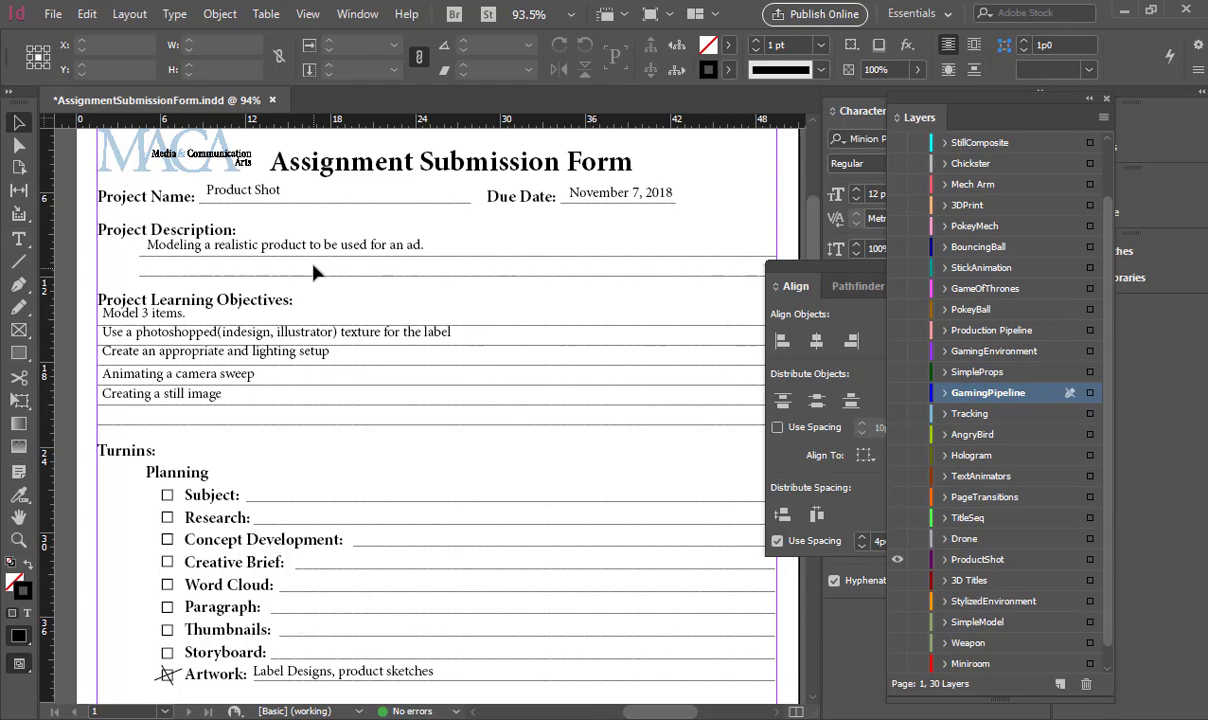
pyautogui.moveTo(200, 238); pyautogui.dragTo(258, 255)
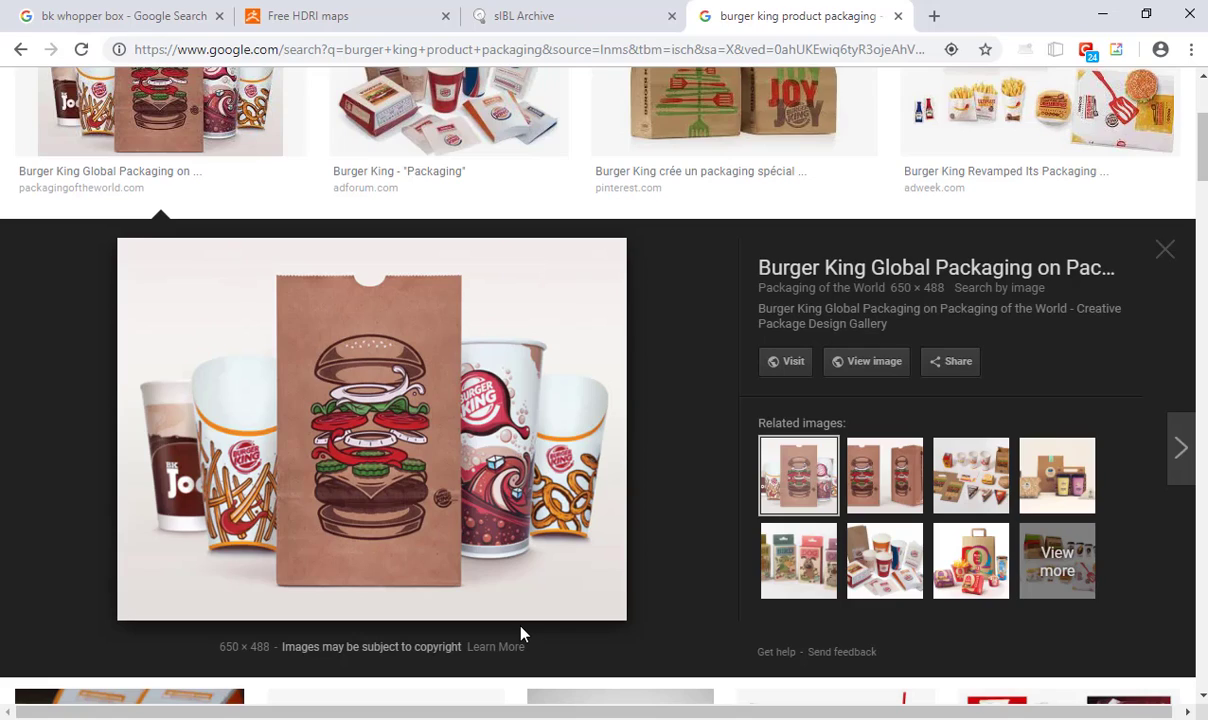
# - Switch to Chrome and run a Google image search for "product ad" in a new tab
pyautogui.hotkey('ctrl', 't')
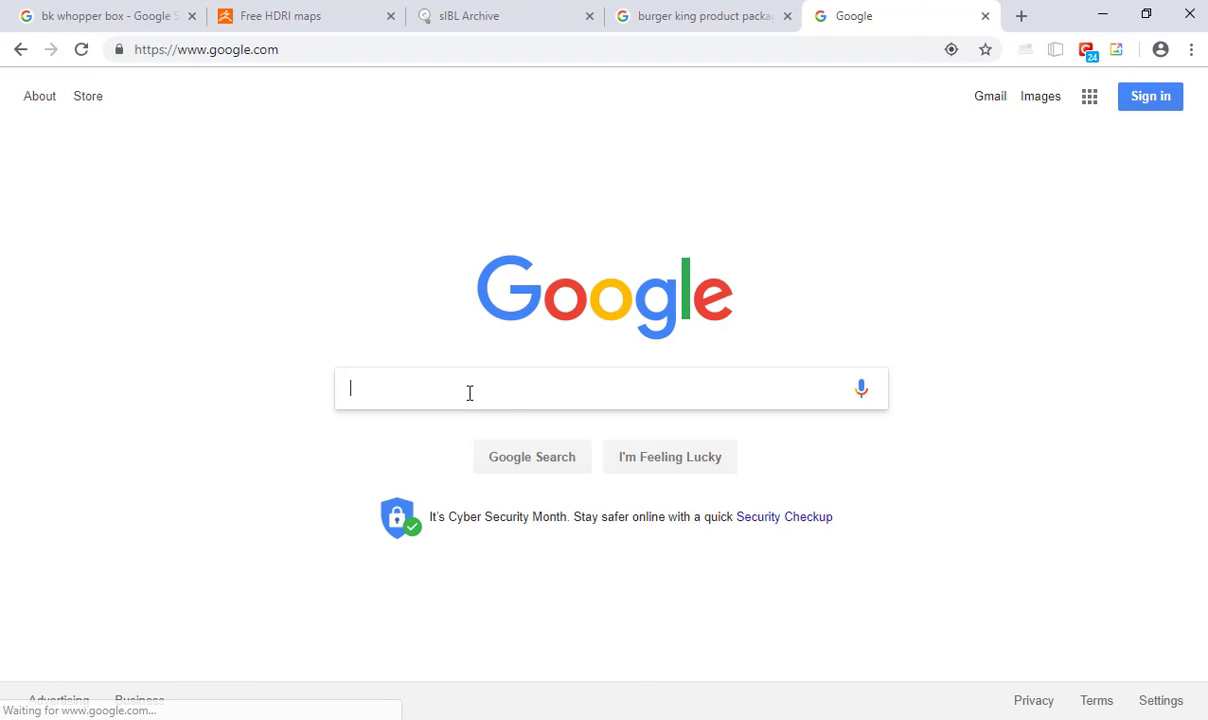
pyautogui.write('product ad')
pyautogui.press('Return')
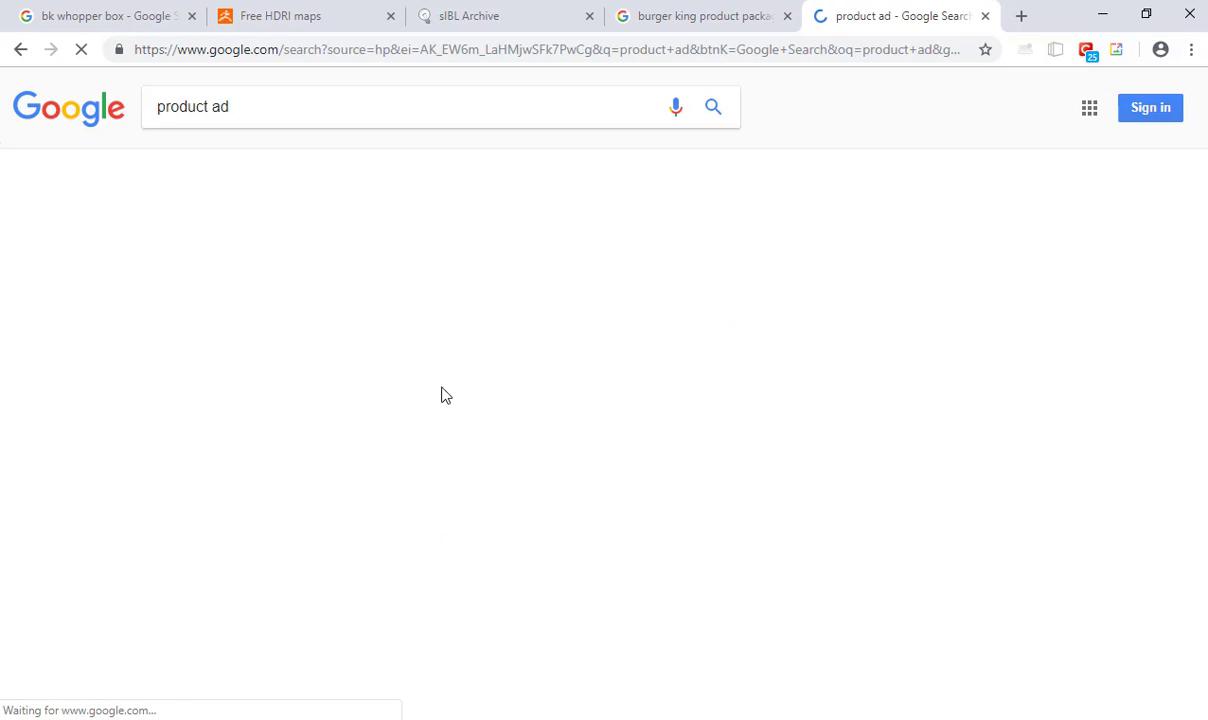
pyautogui.click(240, 170)
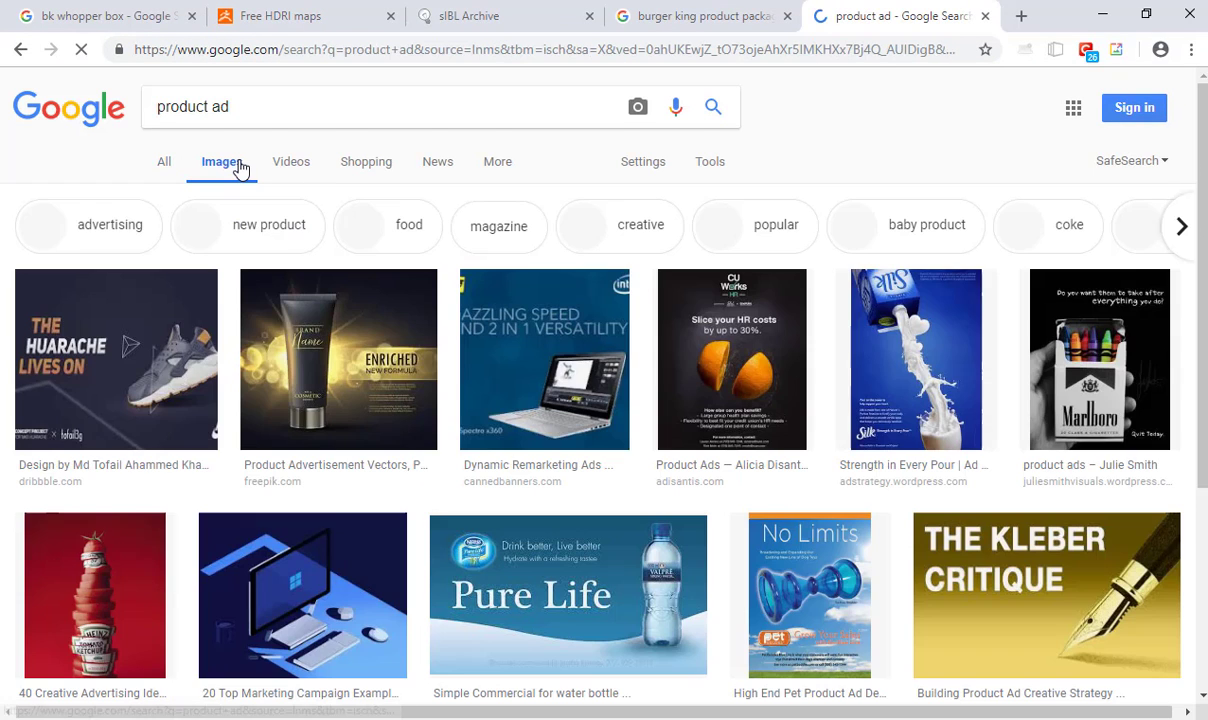
# - Browse the enlarged product ad images from the dark cosmetic tube ad through to the blue moisturizing cosmetics ad
pyautogui.click(330, 355)
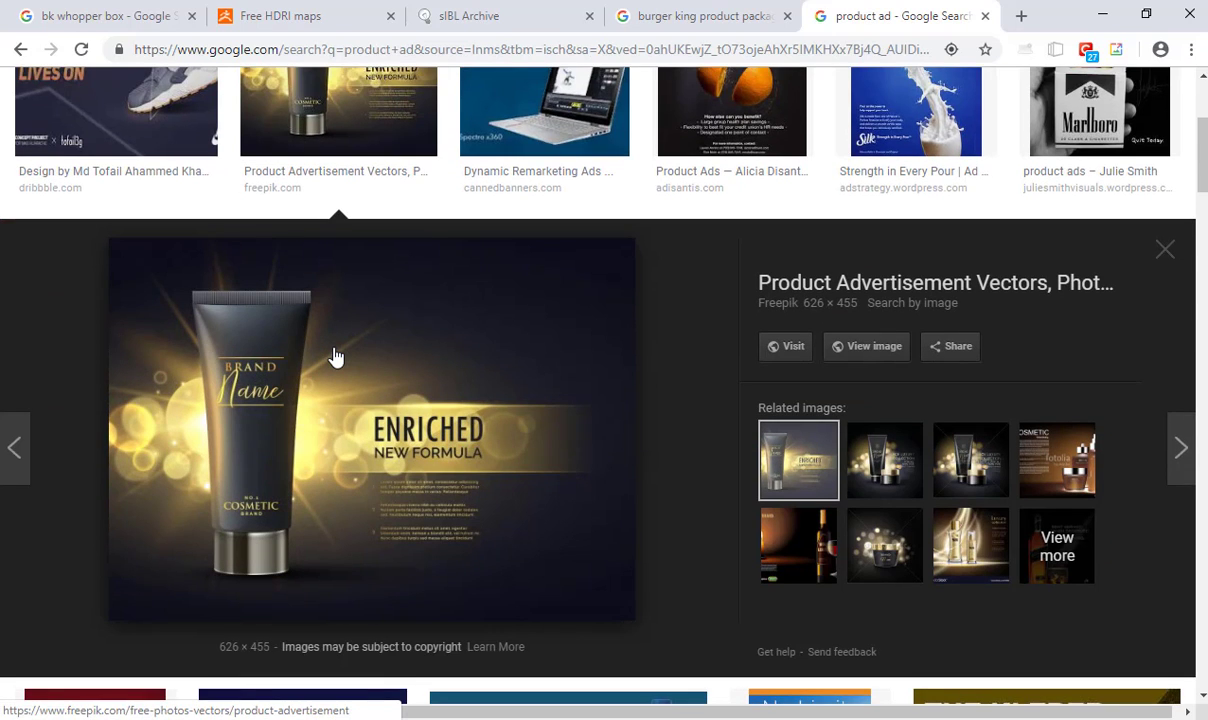
pyautogui.press('Right')
pyautogui.press('Right')
pyautogui.press('Right')
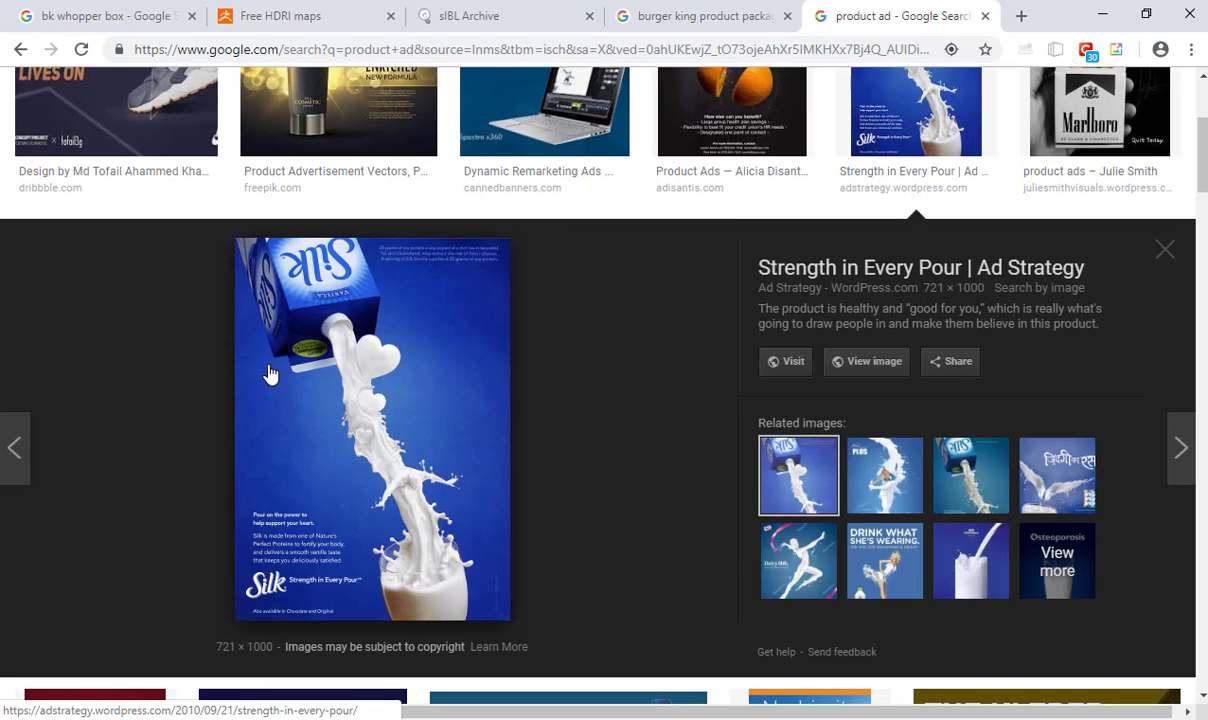
pyautogui.press('Right')
pyautogui.press('Right')
pyautogui.press('Right')
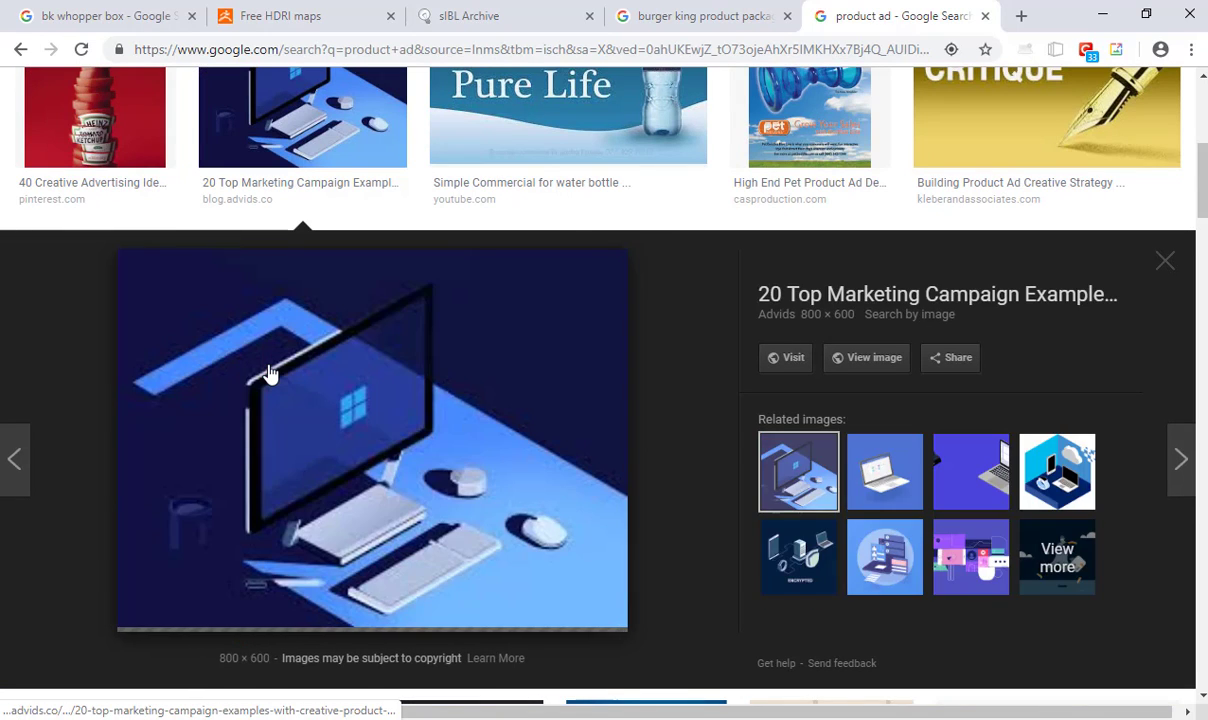
pyautogui.press('Right')
pyautogui.press('Right')
pyautogui.press('Right')
pyautogui.press('Right')
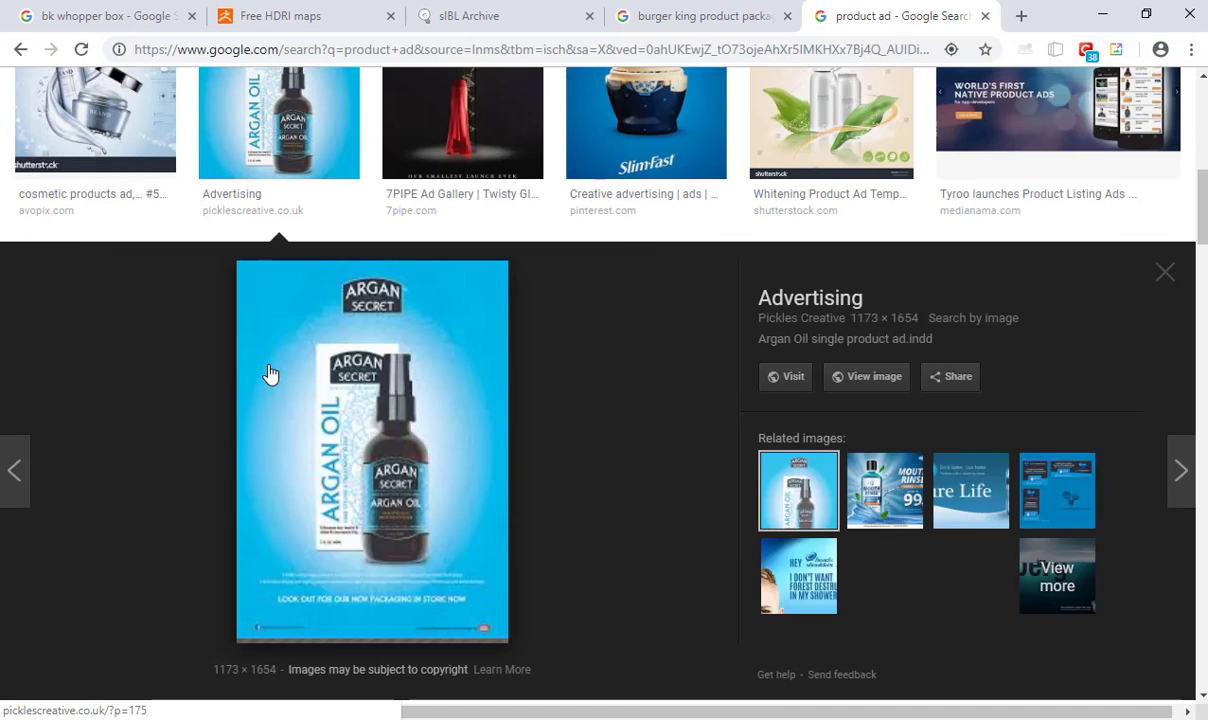
pyautogui.press('Right')
pyautogui.press('Left')
pyautogui.press('Left')
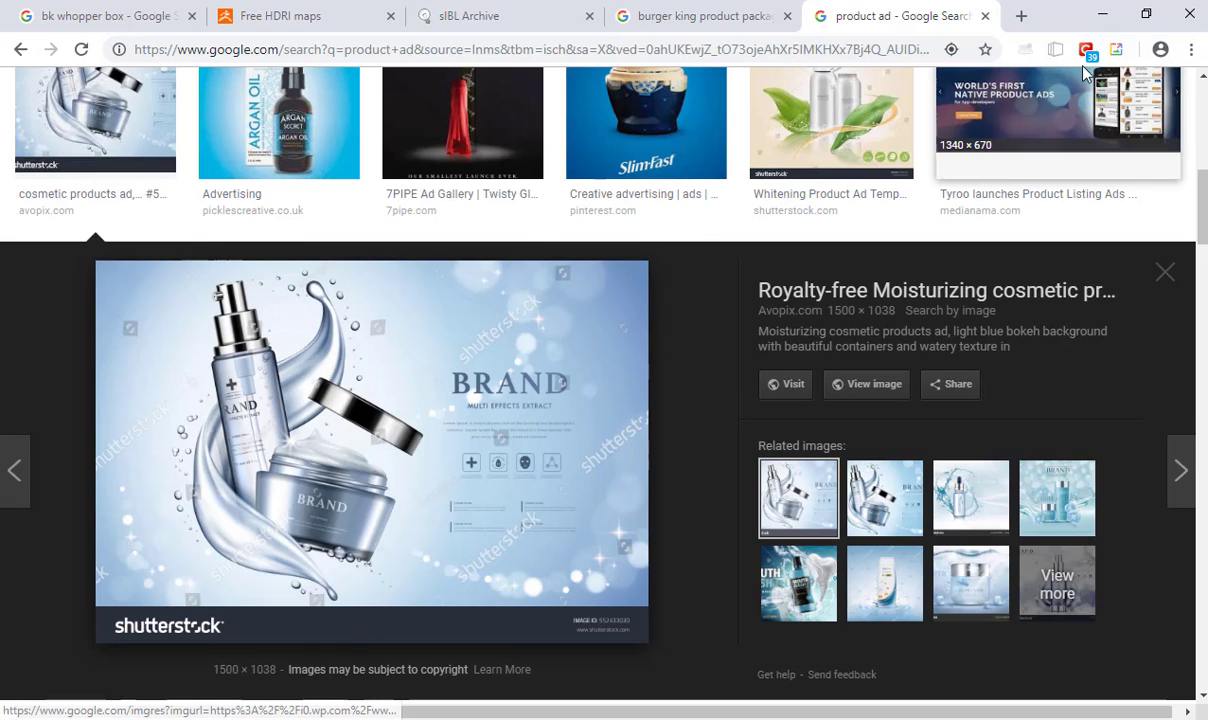
# - Return to the assignment form in InDesign and review its project description and learning objectives
pyautogui.click(1101, 14)
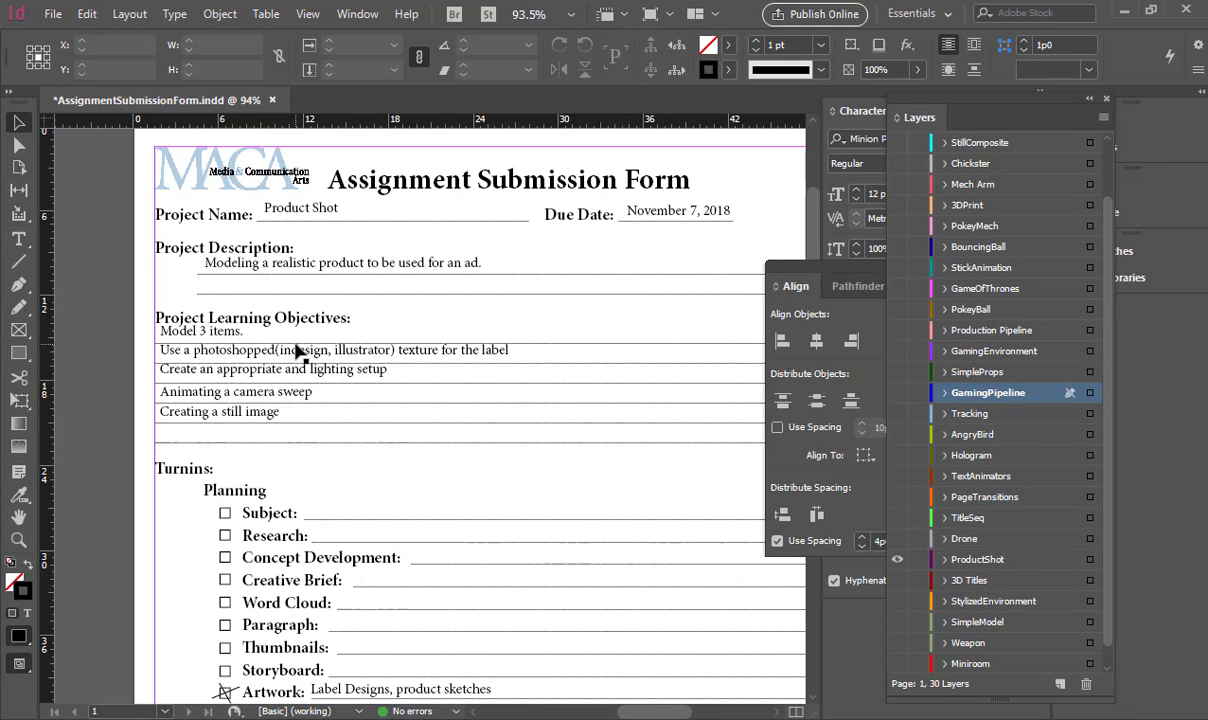
pyautogui.moveTo(173, 285); pyautogui.dragTo(631, 469)
pyautogui.moveTo(326, 426); pyautogui.dragTo(340, 349)
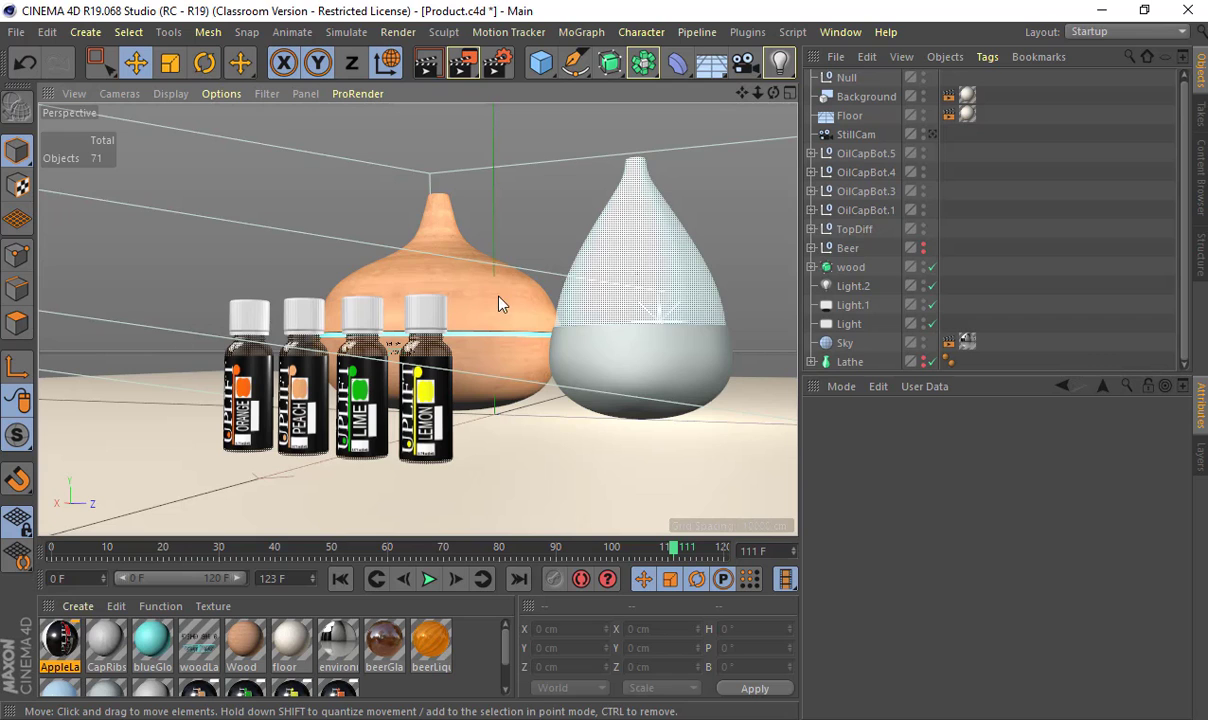
# - Switch to Cinema 4D and examine the wooden diffuser's printed controls and the four labelled oil bottles up close
pyautogui.scroll(10, 418, 263)
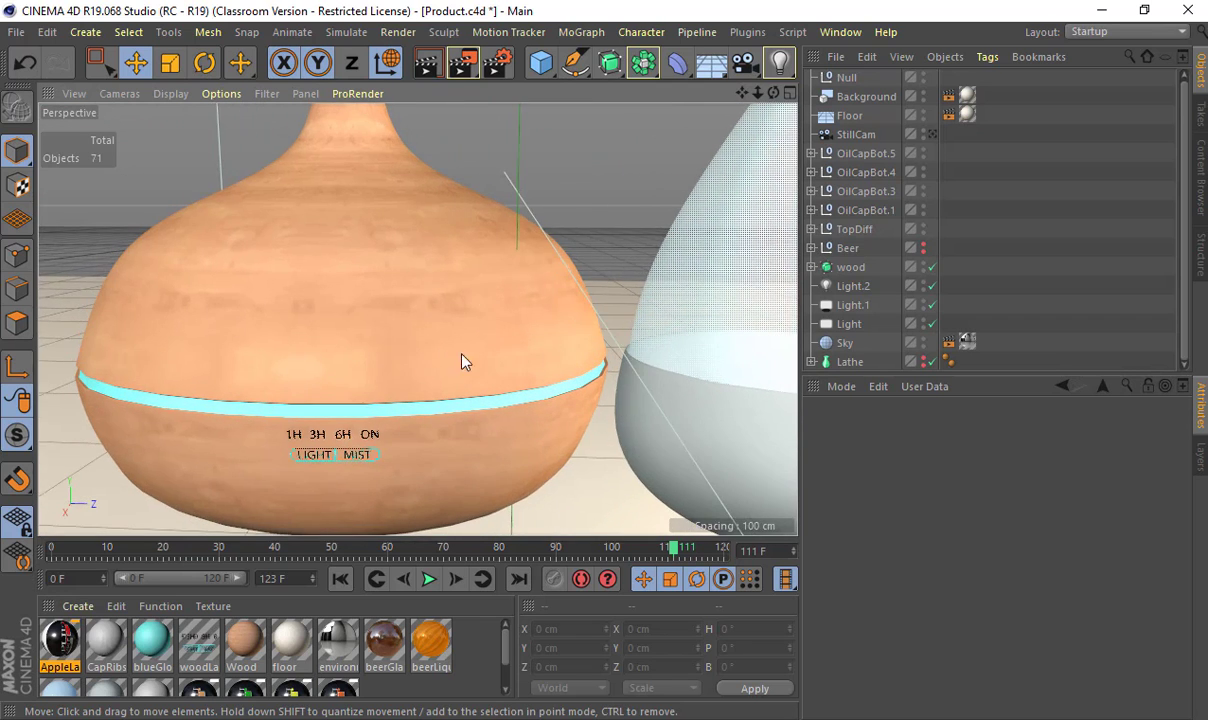
pyautogui.scroll(8, 447, 320)
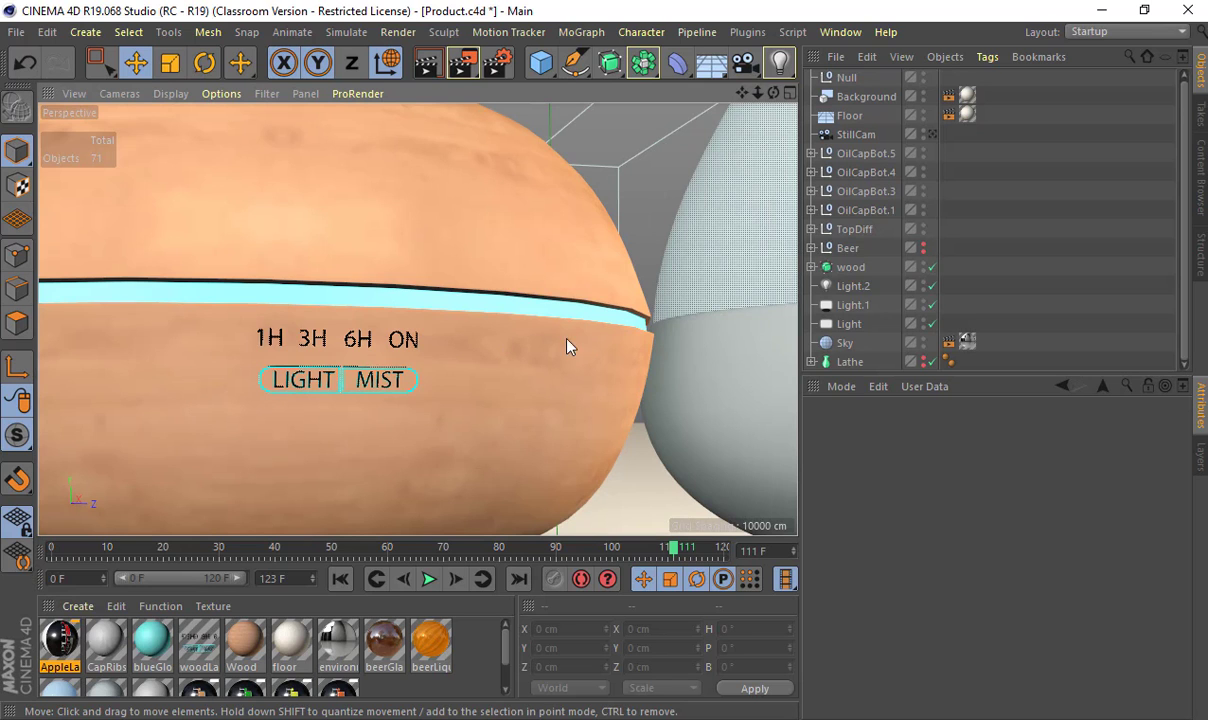
pyautogui.keyDown('alt'); pyautogui.moveTo(566, 340); pyautogui.dragTo(405, 324, button='right'); pyautogui.keyUp('alt')
pyautogui.keyDown('alt'); pyautogui.moveTo(405, 324); pyautogui.dragTo(120, 356); pyautogui.keyUp('alt')
pyautogui.moveTo(620, 352)
pyautogui.keyDown('alt'); pyautogui.mouseDown()
pyautogui.moveTo(464, 315)
pyautogui.moveTo(696, 356)
pyautogui.moveTo(640, 352)
pyautogui.mouseUp(); pyautogui.keyUp('alt')
pyautogui.scroll(6, 640, 352)
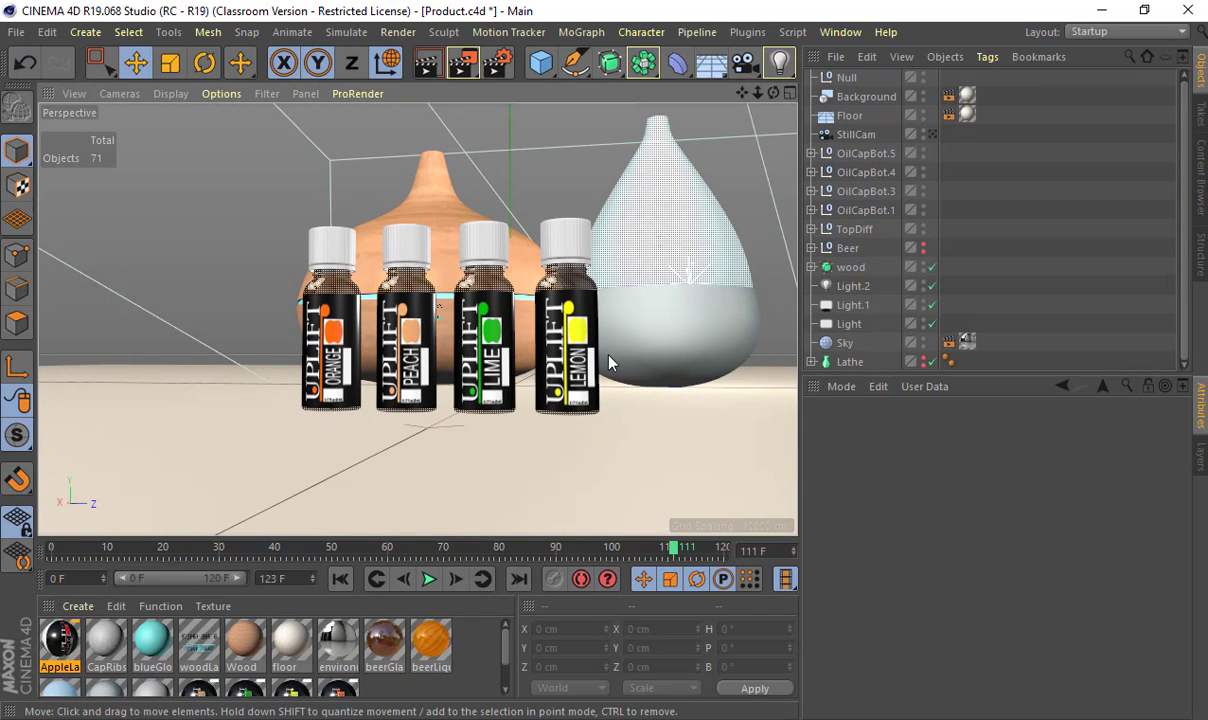
pyautogui.hotkey('alt', 'Tab')
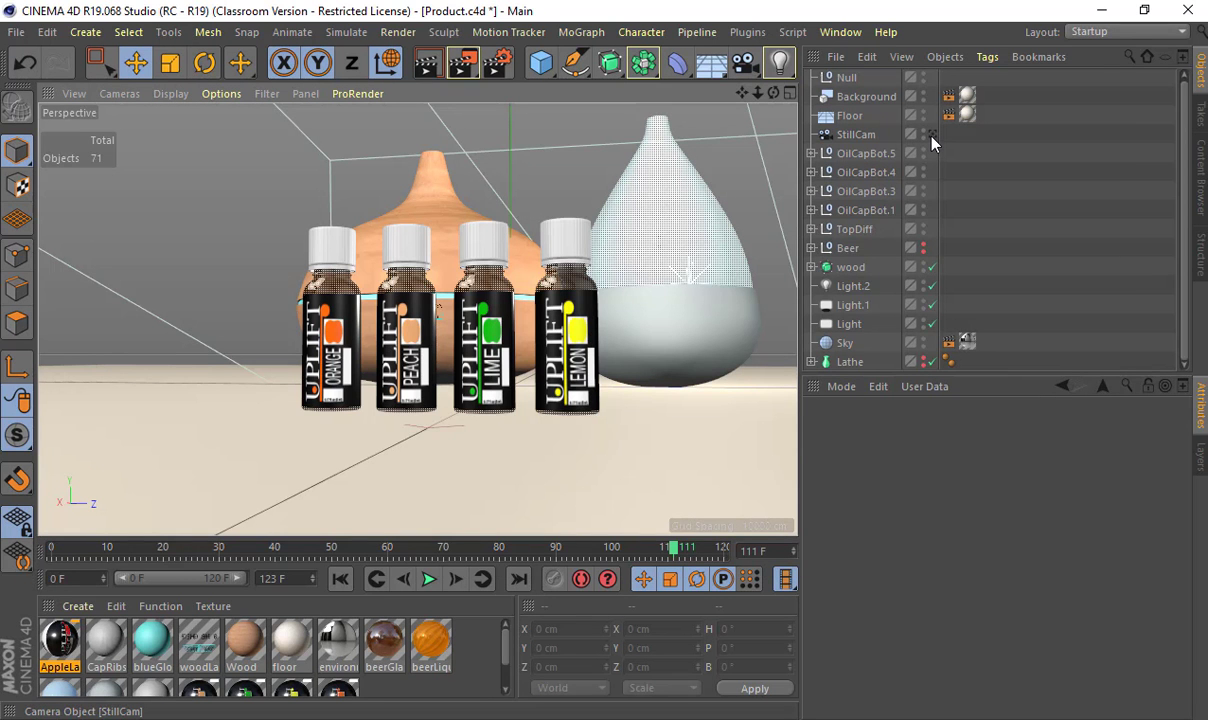
# - Reframe the StillCam view to include both diffusers and all four bottles, then leave it and inspect the scene in the editor view
pyautogui.click(932, 135)
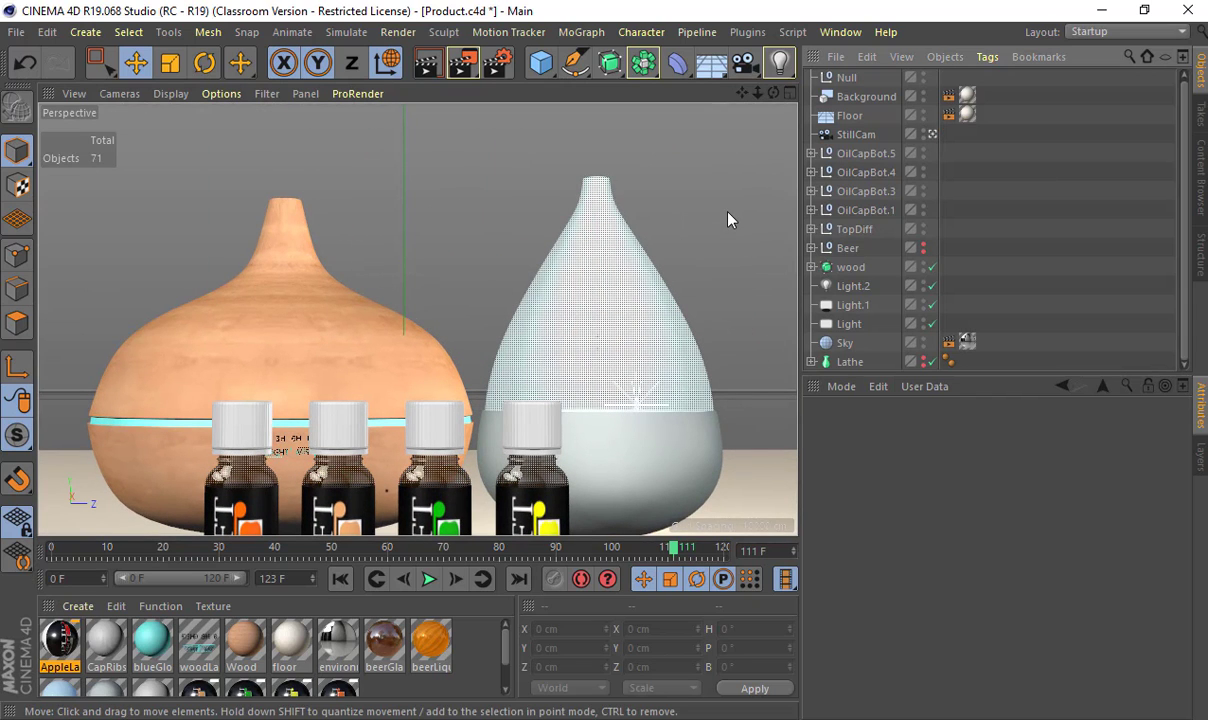
pyautogui.keyDown('alt'); pyautogui.moveTo(738, 229); pyautogui.dragTo(628, 262, button='right'); pyautogui.keyUp('alt')
pyautogui.keyDown('alt'); pyautogui.moveTo(628, 263); pyautogui.dragTo(599, 266, button='middle'); pyautogui.keyUp('alt')
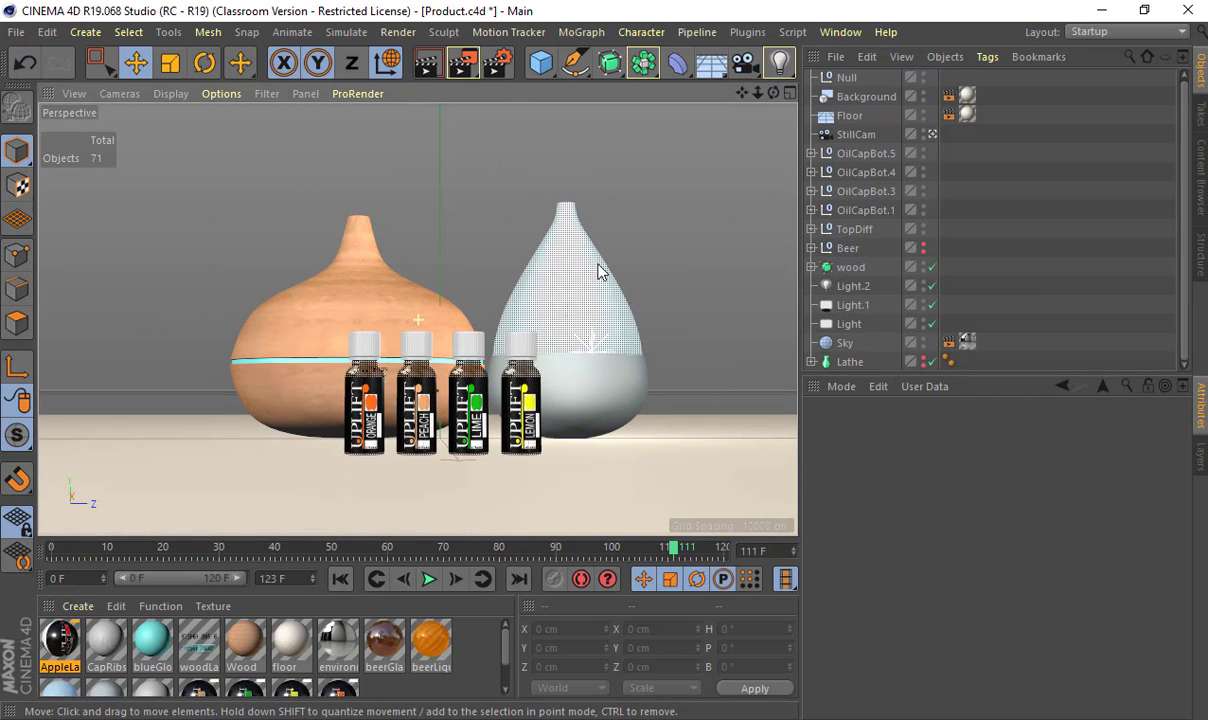
pyautogui.click(932, 137)
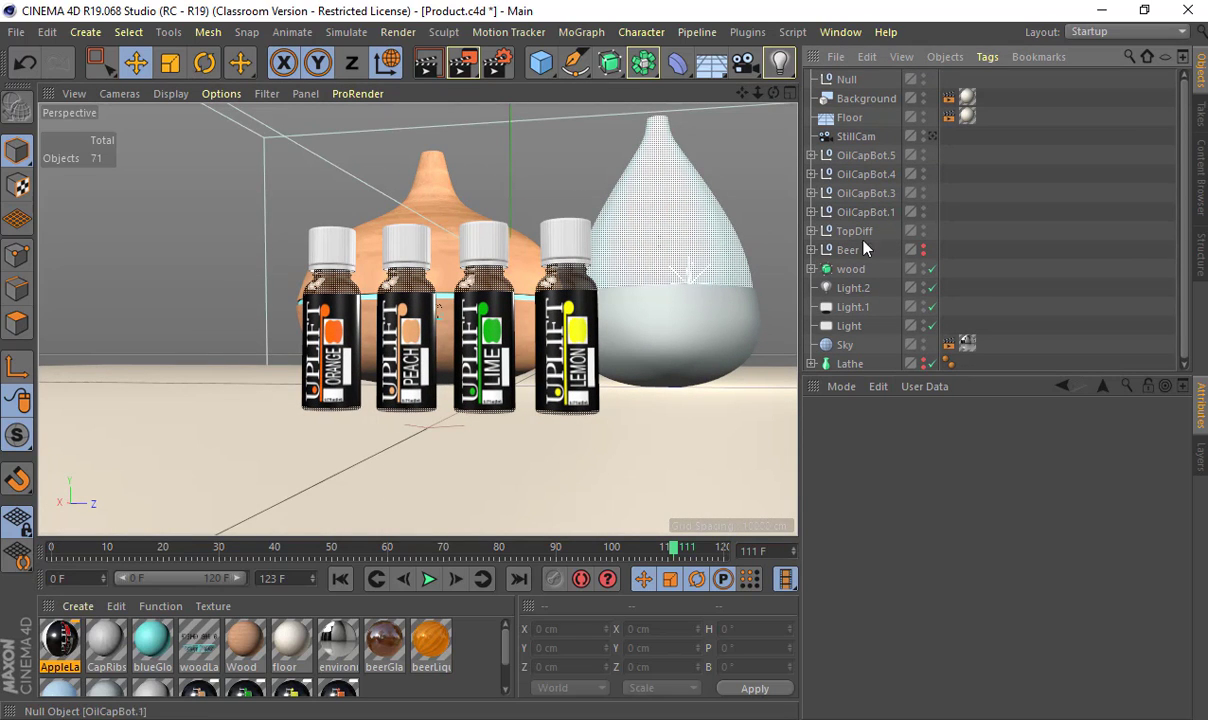
pyautogui.moveTo(412, 555); pyautogui.dragTo(690, 504)
pyautogui.keyDown('alt'); pyautogui.moveTo(698, 371); pyautogui.dragTo(628, 396); pyautogui.keyUp('alt')
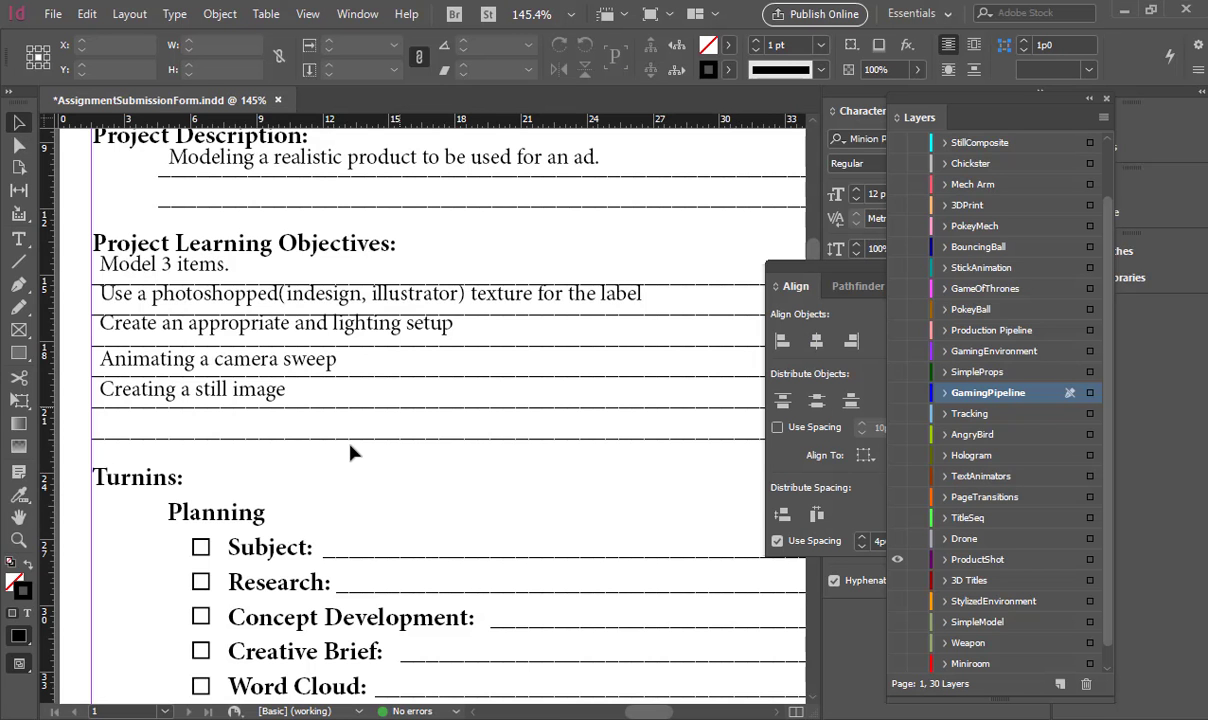
# - Switch to the InDesign assignment form and review its planning, project folder, movie and still turn-in requirements
pyautogui.scroll(-5, 352, 440)
pyautogui.scroll(-2, 366, 440)
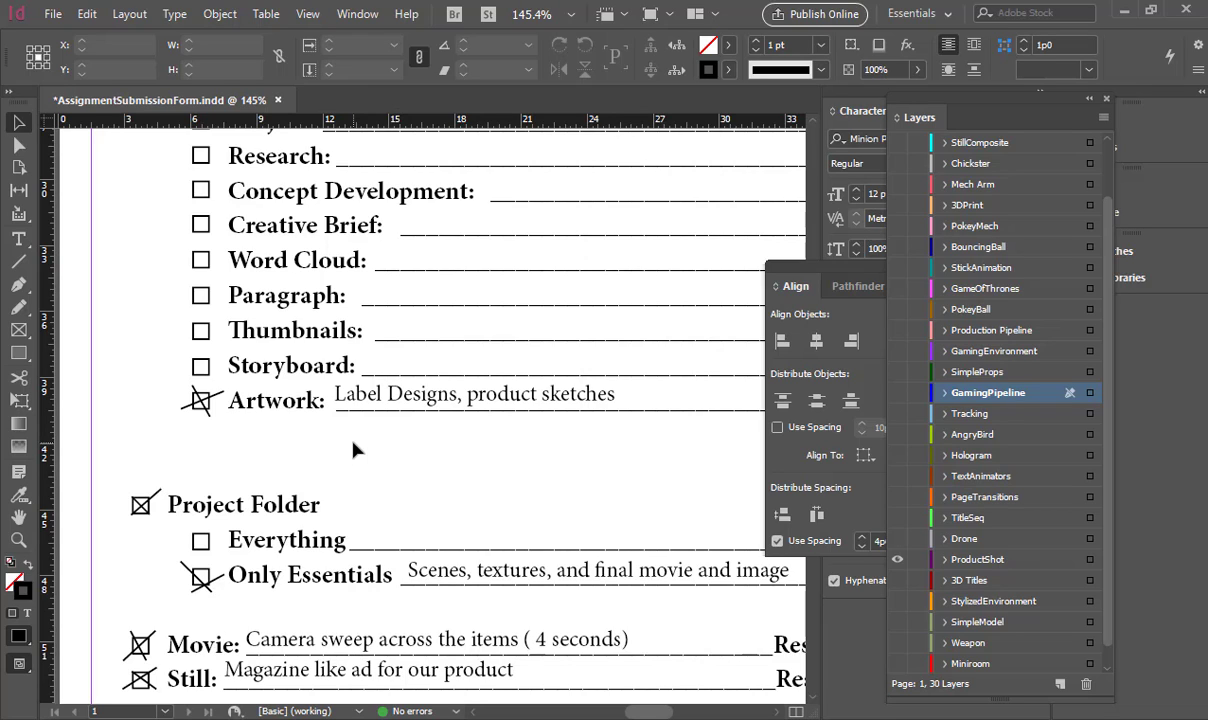
pyautogui.scroll(-3, 355, 420)
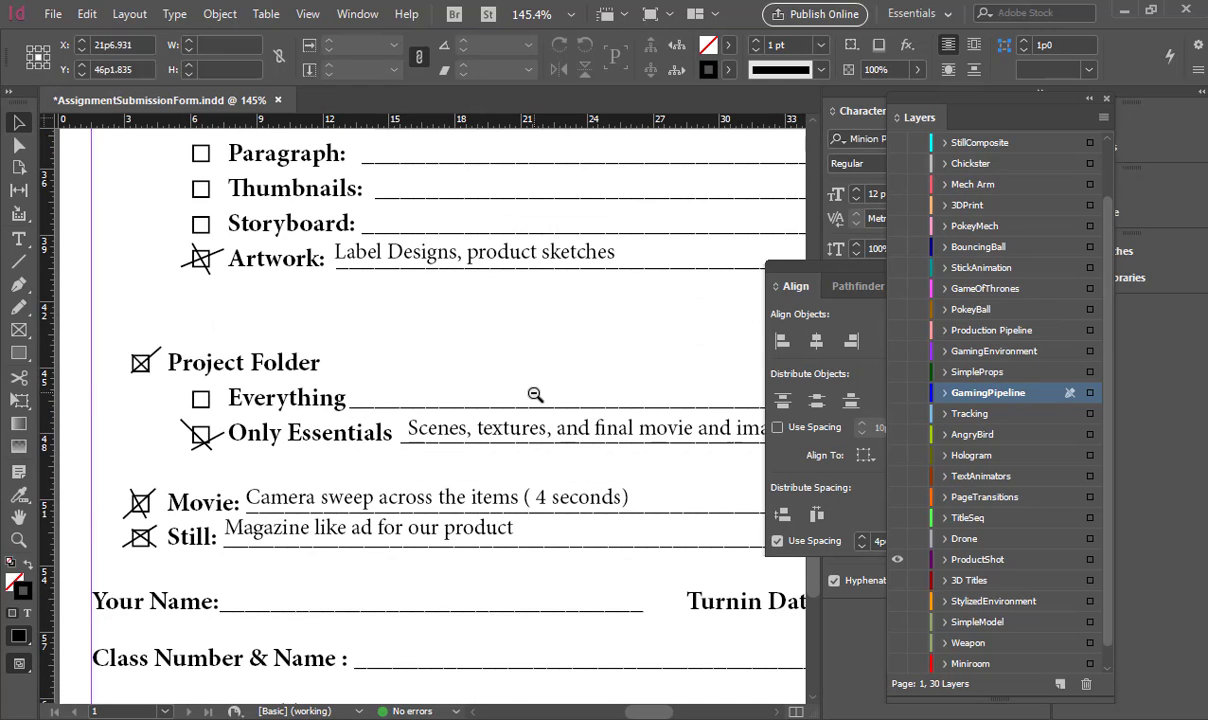
pyautogui.keyDown('alt'); pyautogui.scroll(-3, 500, 402); pyautogui.keyUp('alt')
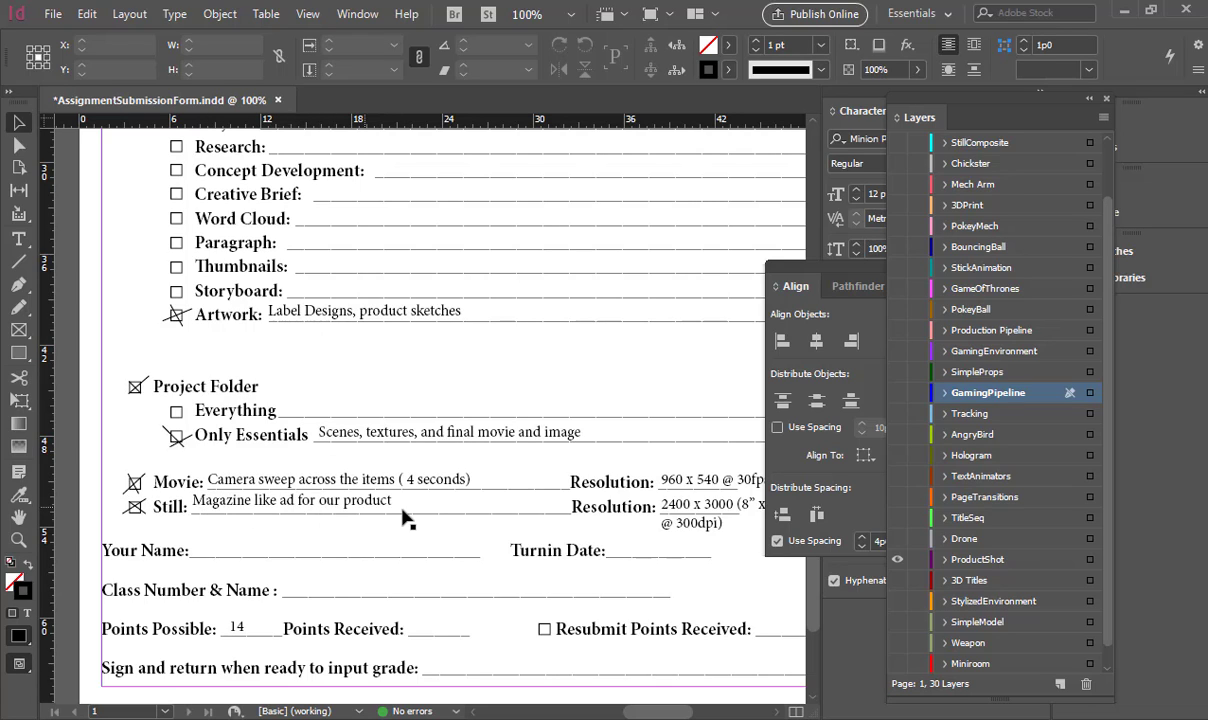
# - Switch to Chrome and view the Argan Secret and Enriched New Formula ads in the product ad image results
pyautogui.hotkey('alt', 'Tab')
pyautogui.press('Tab')
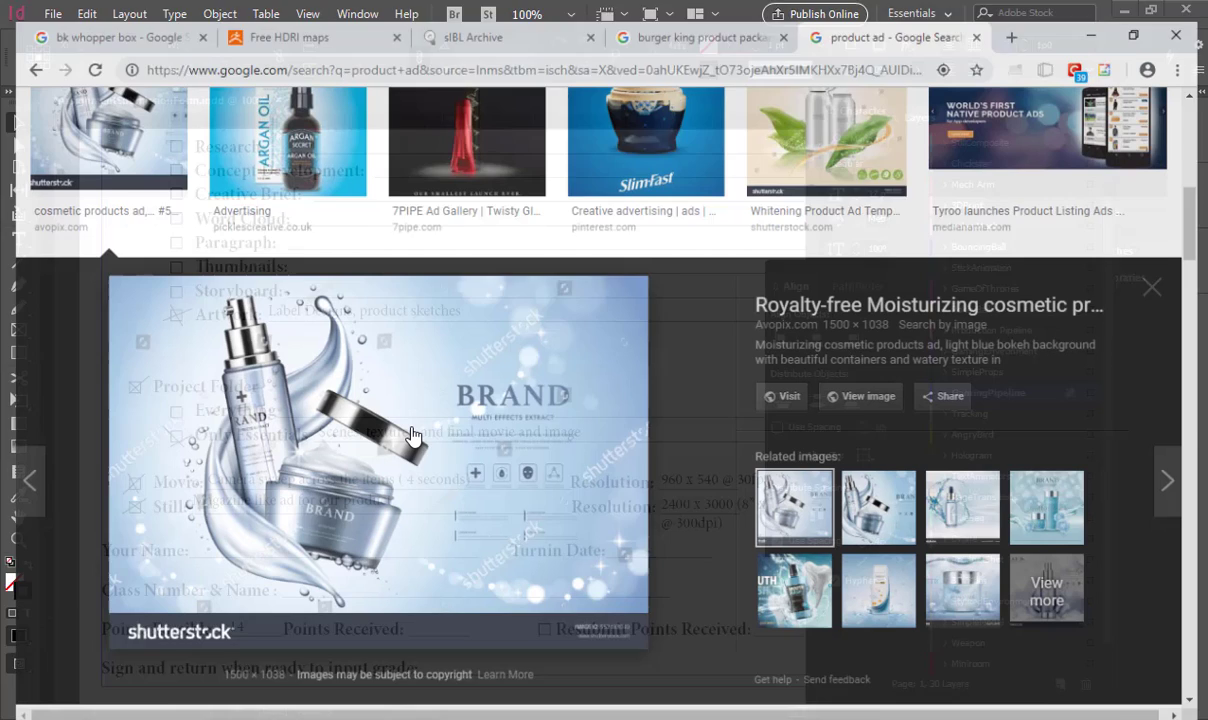
pyautogui.scroll(2, 464, 464)
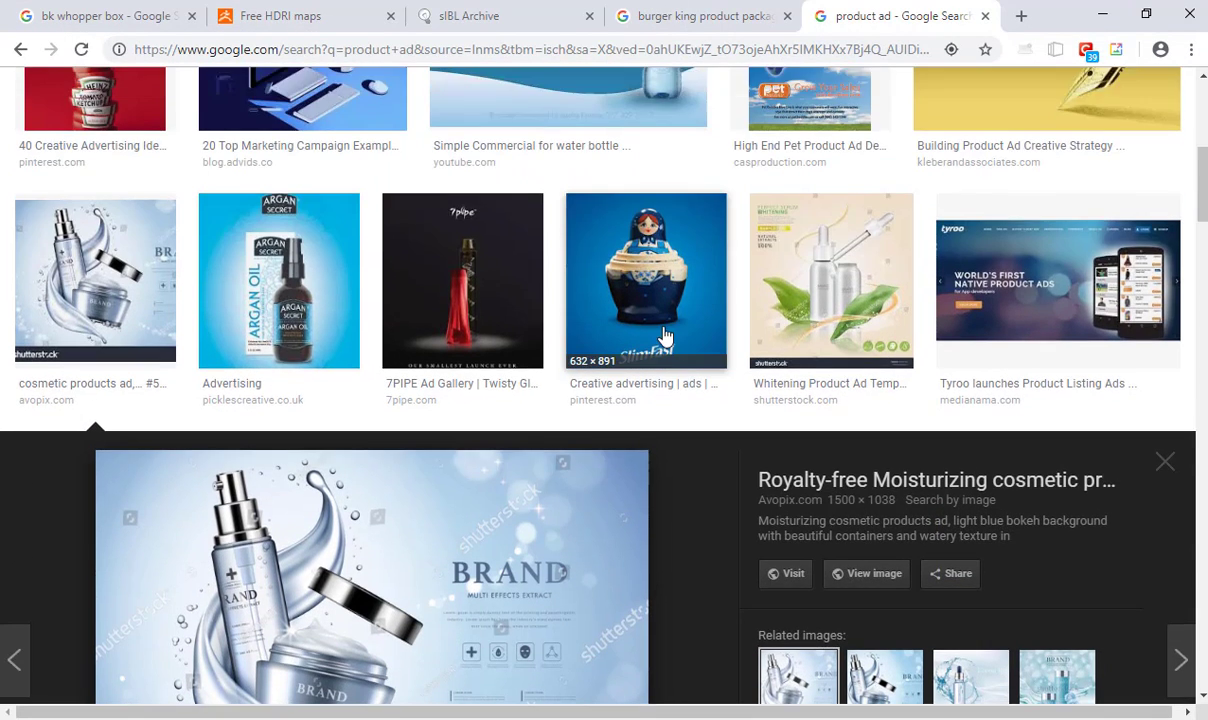
pyautogui.click(660, 330)
pyautogui.scroll(2, 620, 340)
pyautogui.click(262, 270)
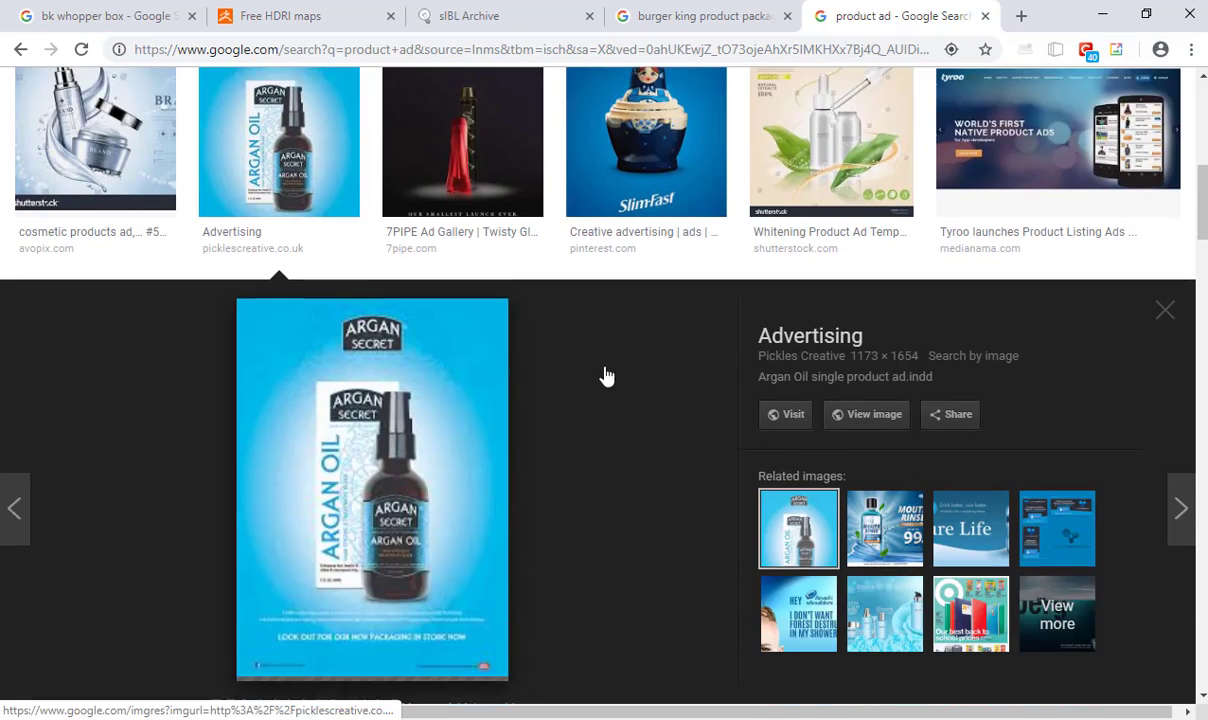
pyautogui.scroll(3, 648, 474)
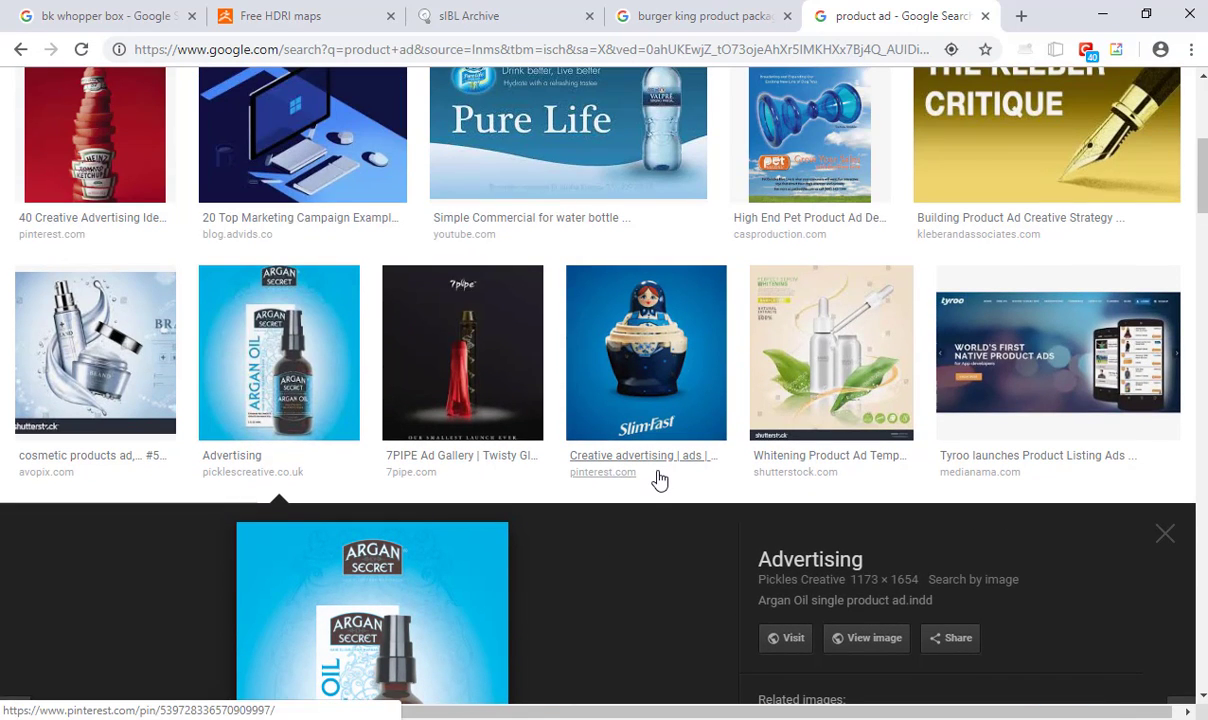
pyautogui.scroll(5, 507, 458)
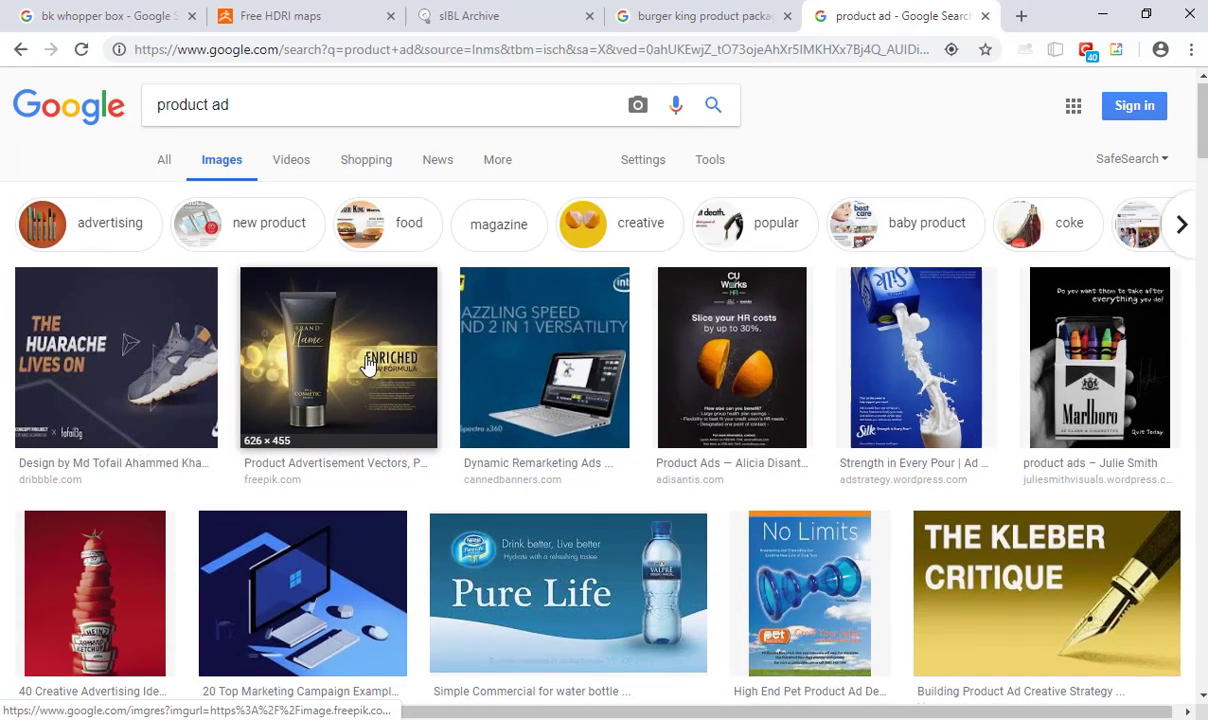
pyautogui.click(368, 367)
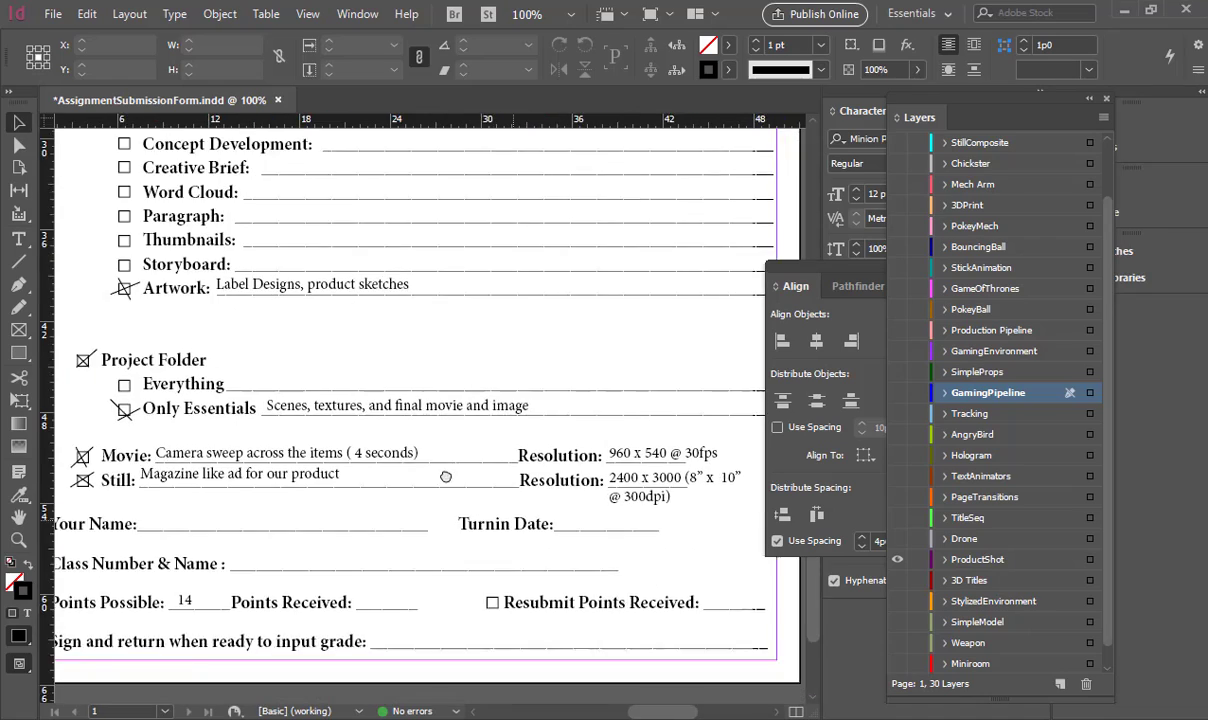
# - Return to the InDesign form and magnify the resolution specifications for the movie and the still
pyautogui.moveTo(446, 477); pyautogui.dragTo(380, 453)
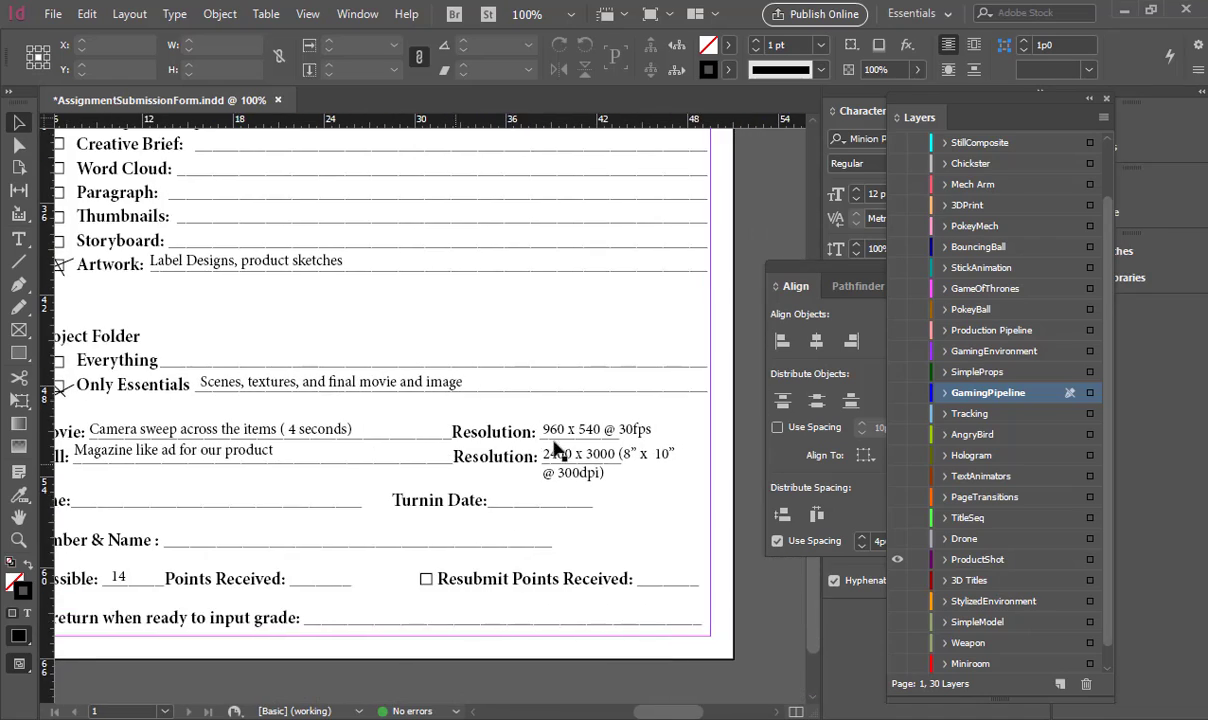
pyautogui.moveTo(585, 460); pyautogui.dragTo(567, 456)
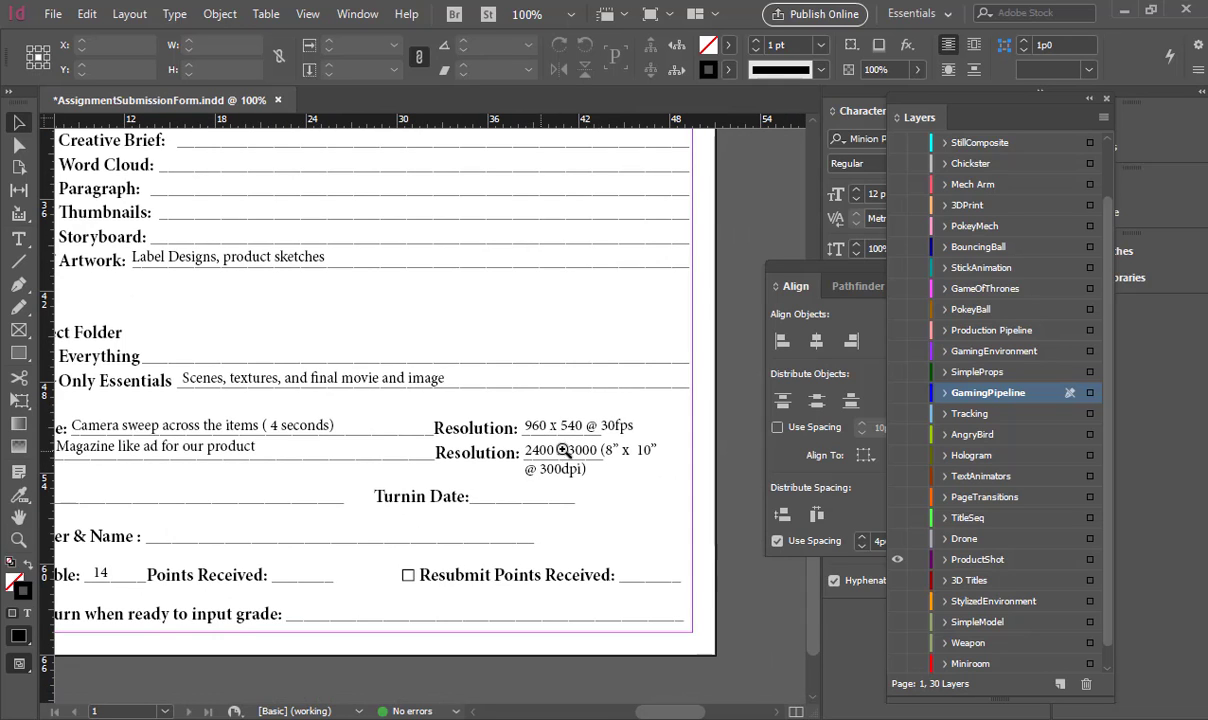
pyautogui.keyDown('ctrl'); pyautogui.moveTo(496, 408); pyautogui.dragTo(730, 517); pyautogui.keyUp('ctrl')
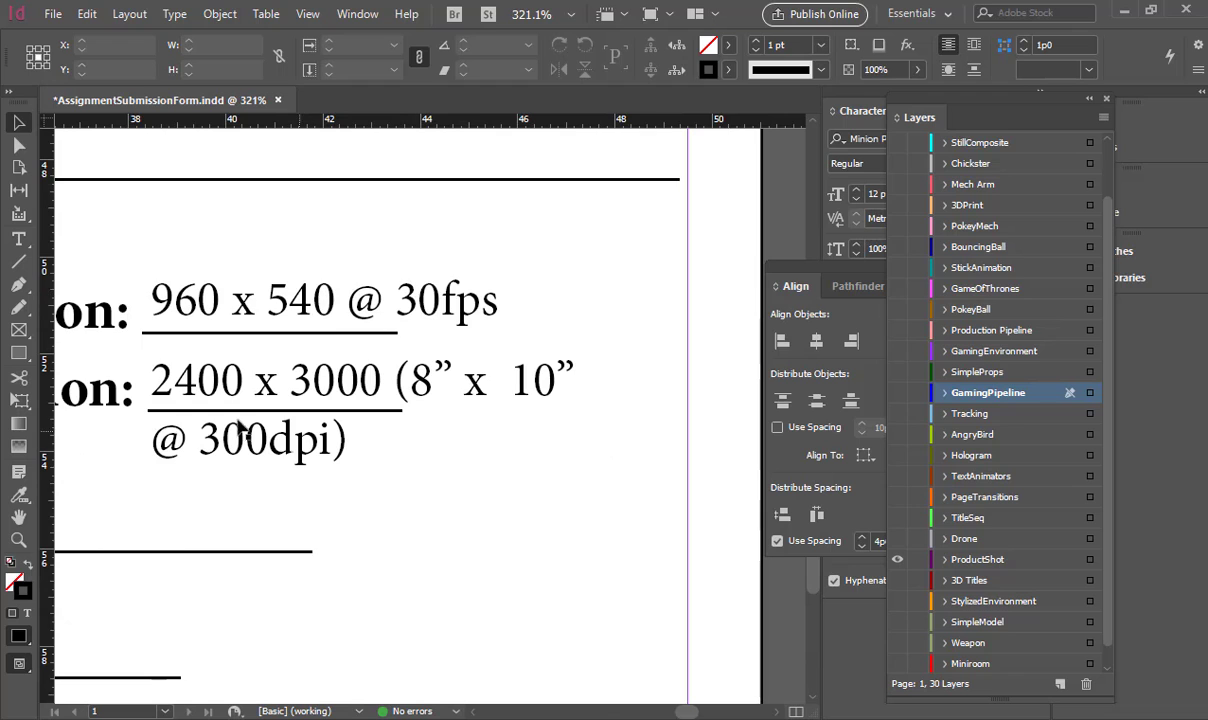
# - Review the form's movie and still resolutions, turn-in fields and points possible while returning to a wider page view
pyautogui.keyDown('shift'); pyautogui.hscroll(-3, 345, 393); pyautogui.keyUp('shift')
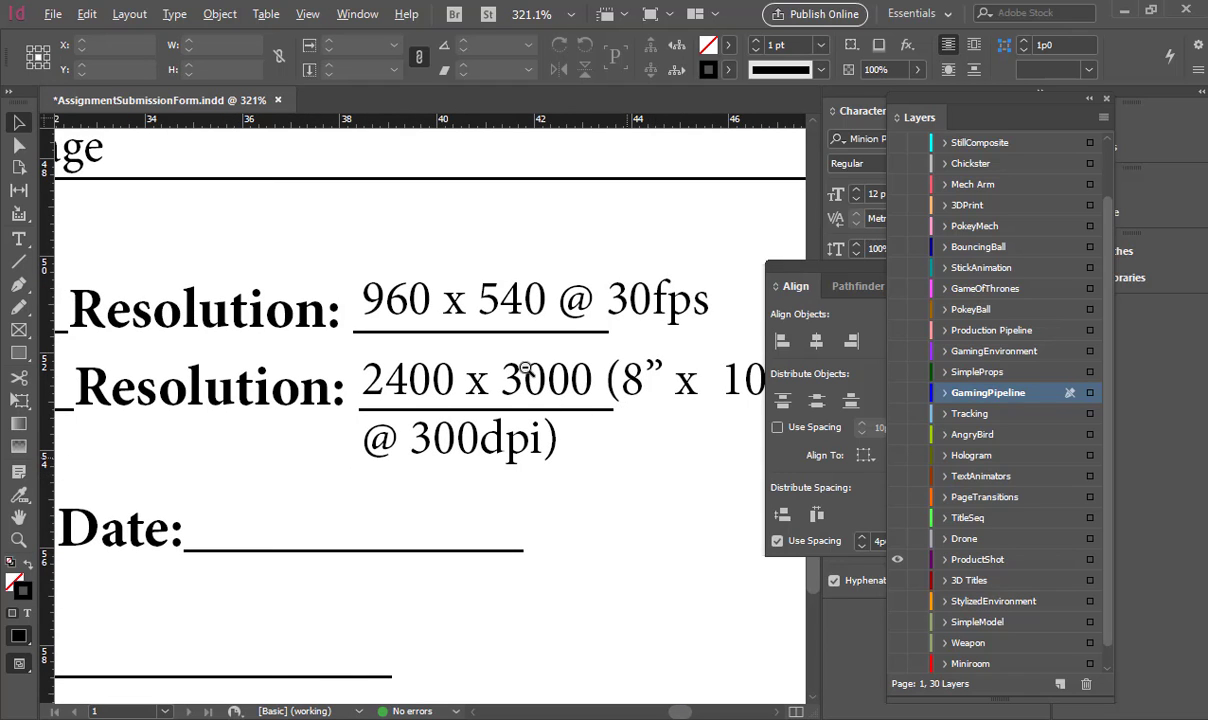
pyautogui.keyDown('alt'); pyautogui.scroll(-4, 435, 378); pyautogui.keyUp('alt')
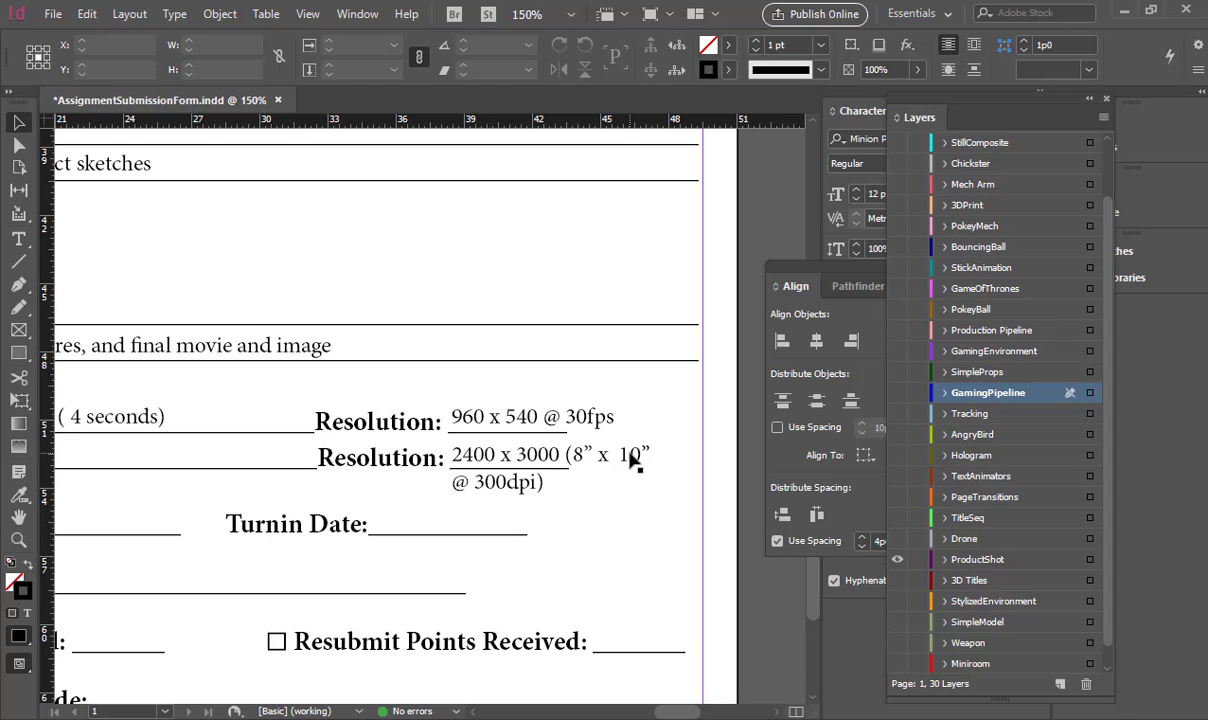
pyautogui.moveTo(331, 512); pyautogui.dragTo(554, 463)
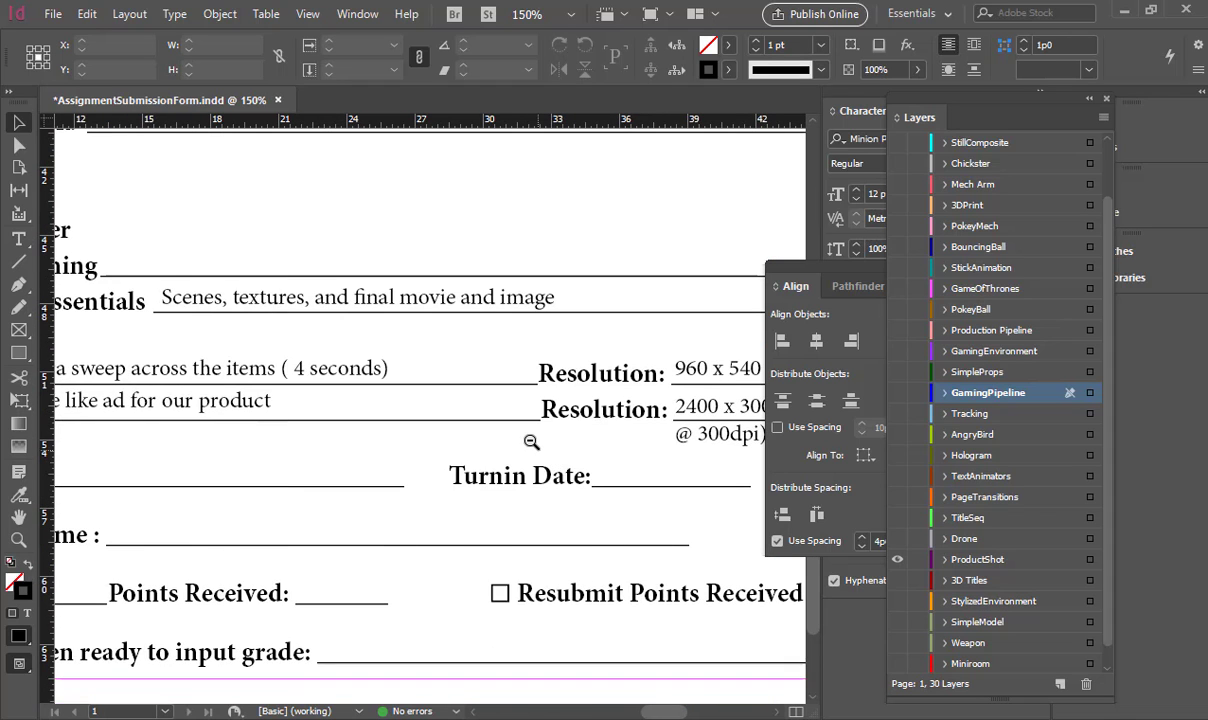
pyautogui.keyDown('alt'); pyautogui.click(531, 441); pyautogui.keyUp('alt')
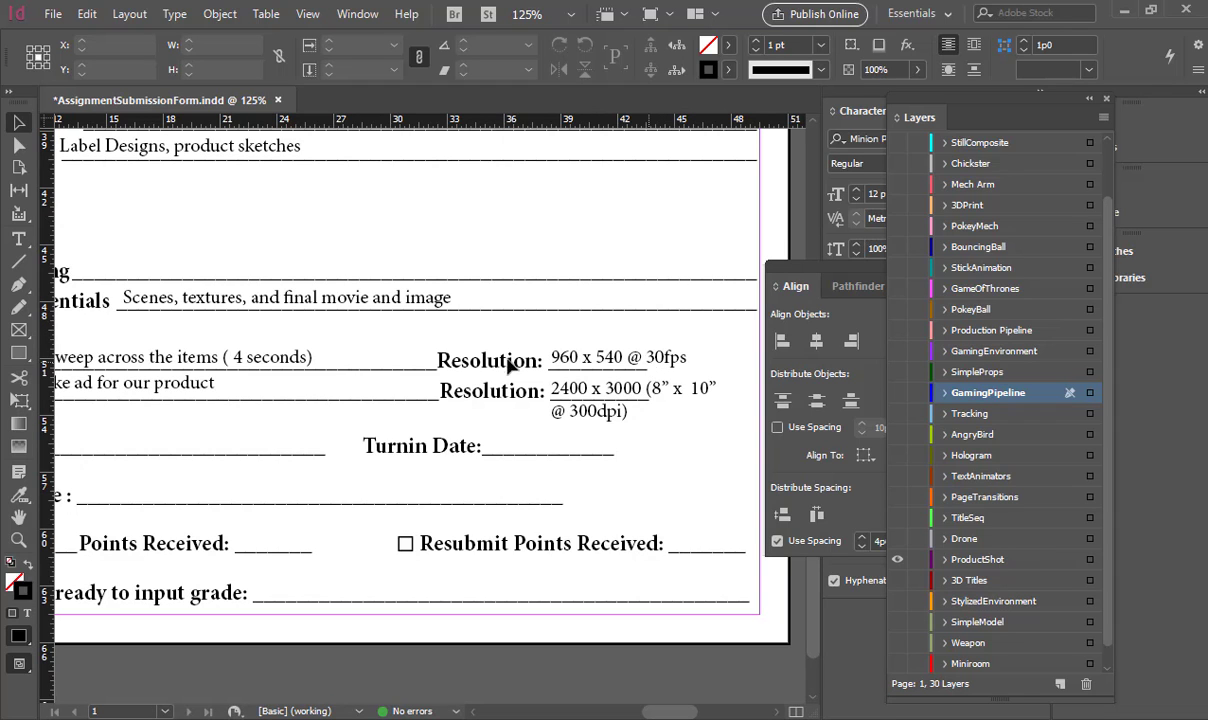
pyautogui.moveTo(273, 400); pyautogui.dragTo(565, 382)
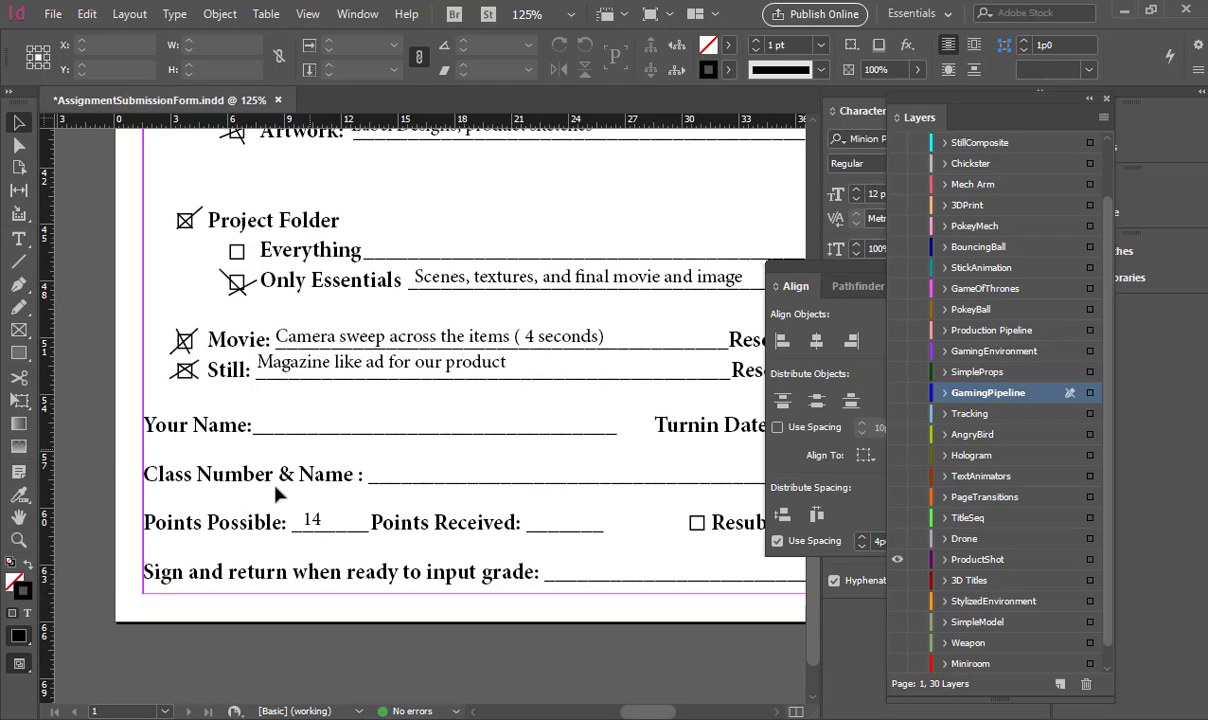
pyautogui.keyDown('ctrl'); pyautogui.keyDown('alt'); pyautogui.click(542, 464); pyautogui.keyUp('alt'); pyautogui.keyUp('ctrl')
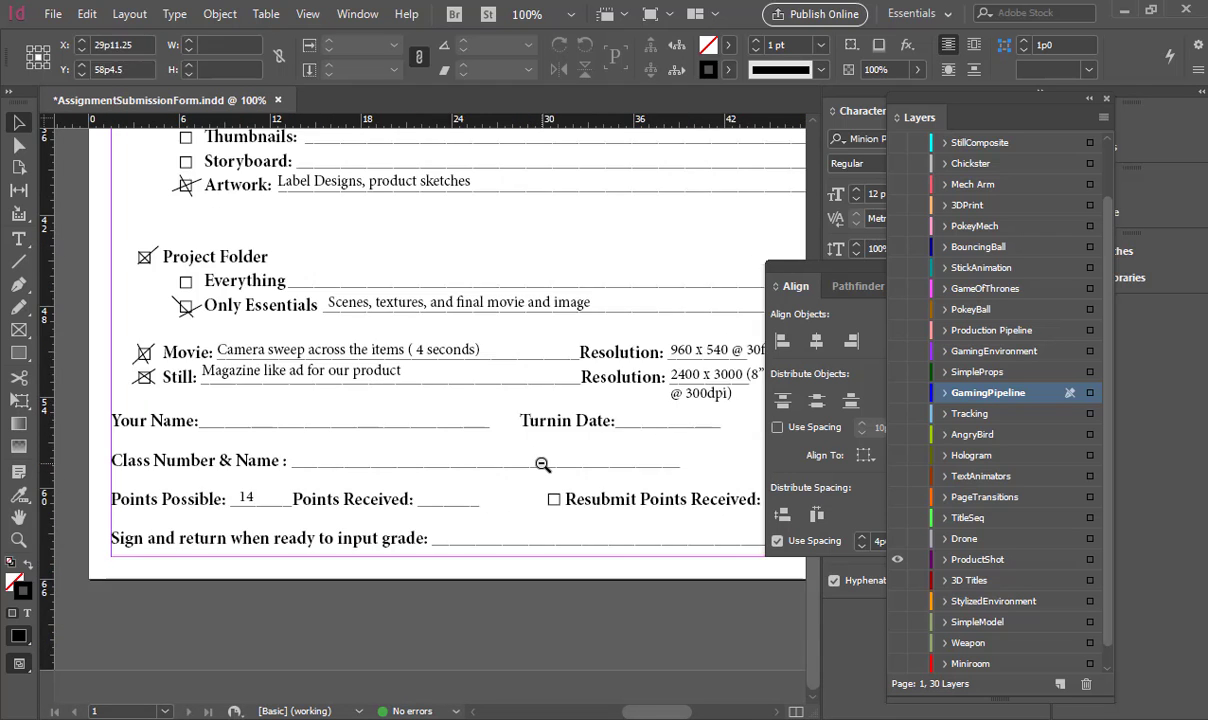
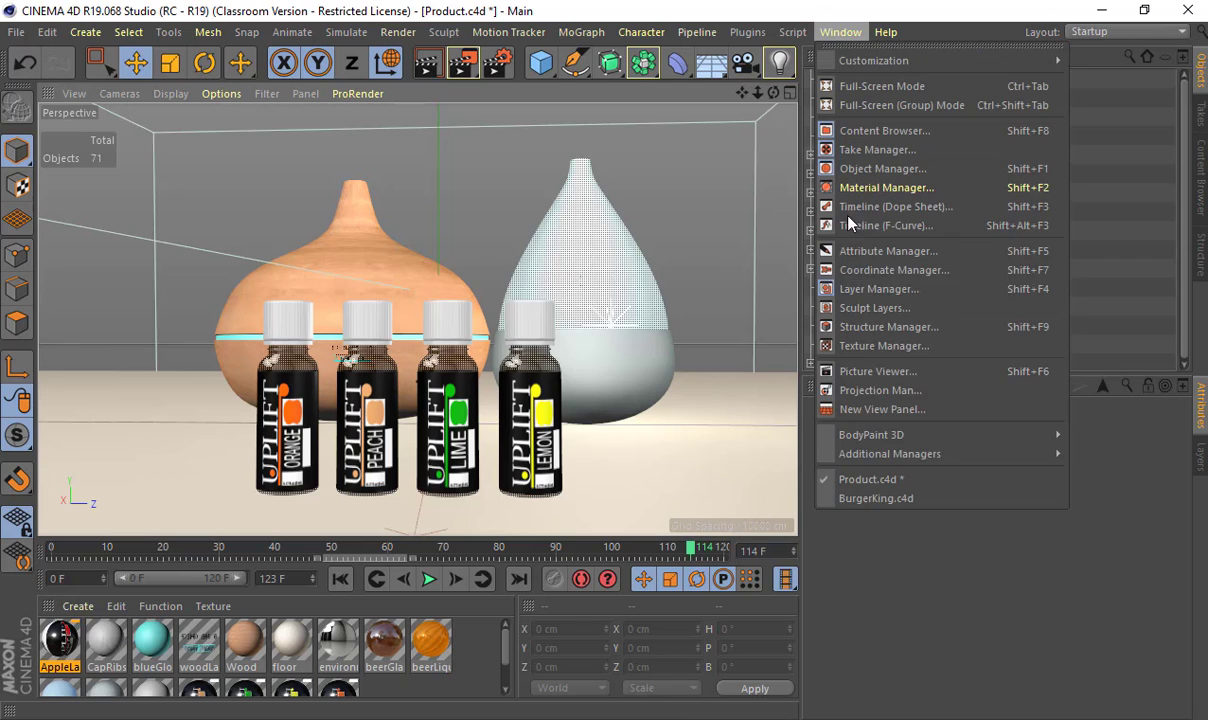
# - Switch to the BurgerKing.c4d scene in Cinema 4D and inspect the bag, cup, fry box and burger box on the tray
pyautogui.click(848, 471)
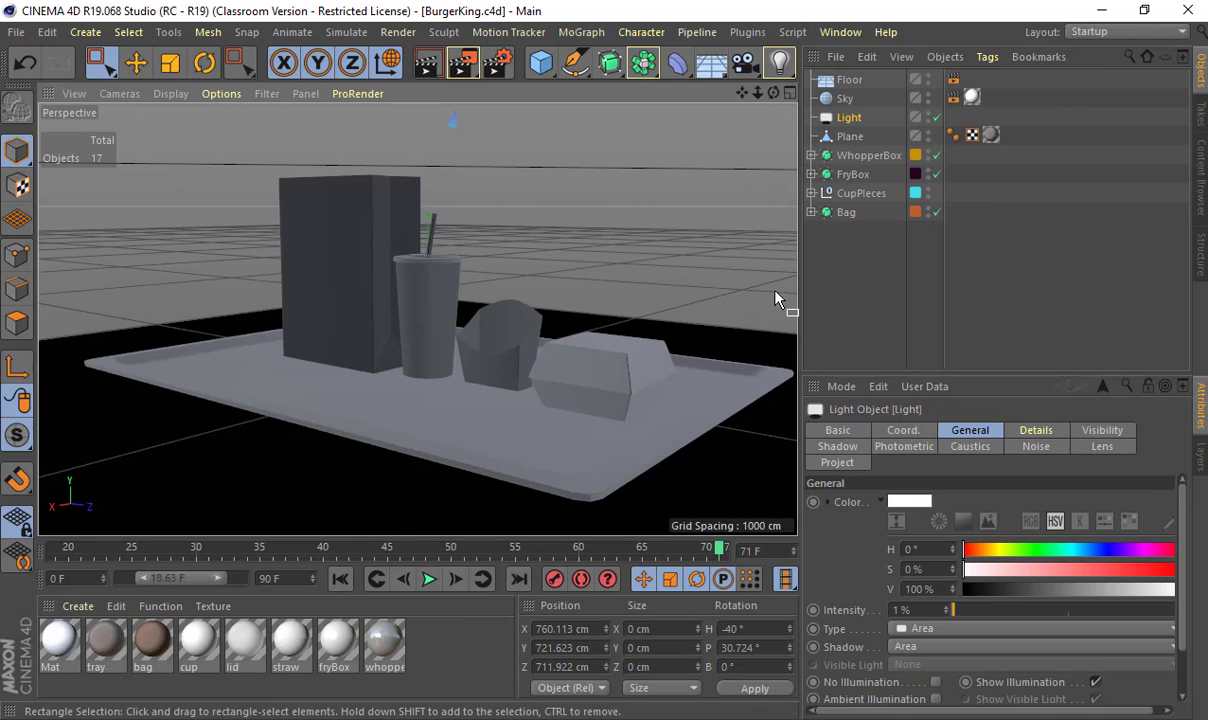
pyautogui.click(541, 271)
pyautogui.keyDown('alt'); pyautogui.moveTo(541, 271); pyautogui.dragTo(643, 270); pyautogui.keyUp('alt')
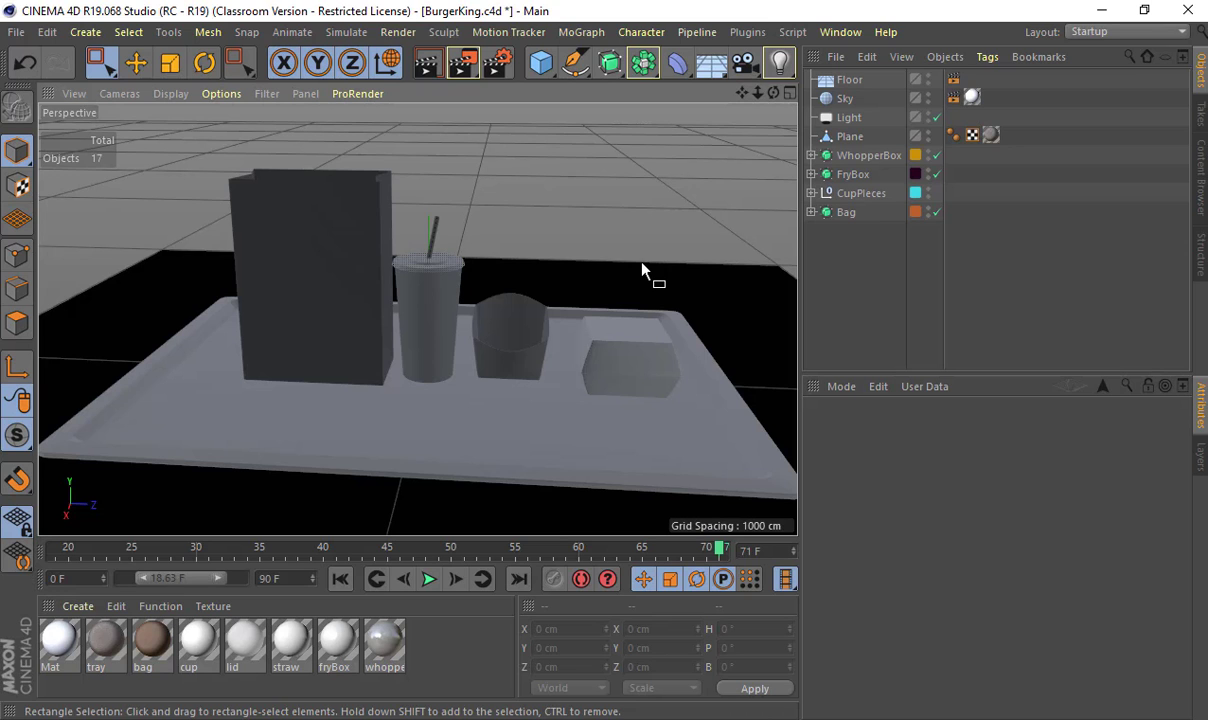
# - Switch to Chrome and view the Burger Whopper King Box promotion in the bk whopper box image results
pyautogui.hotkey('alt', 'Tab')
pyautogui.press('Tab')
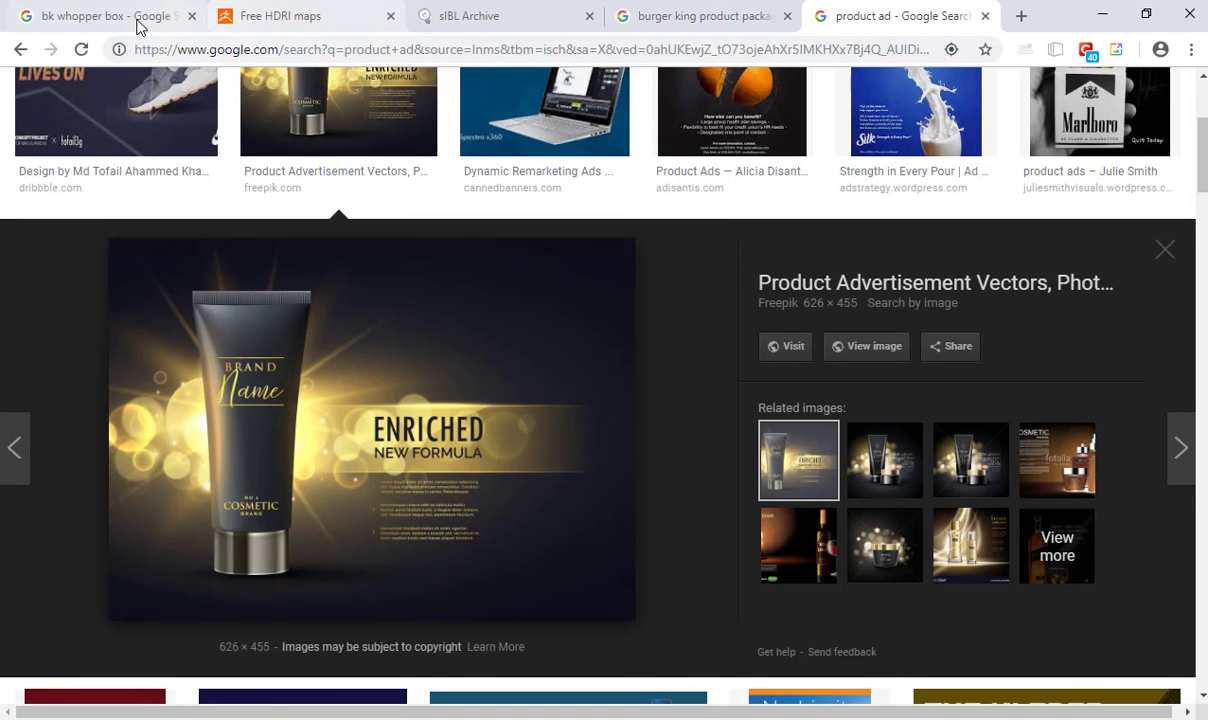
pyautogui.click(137, 22)
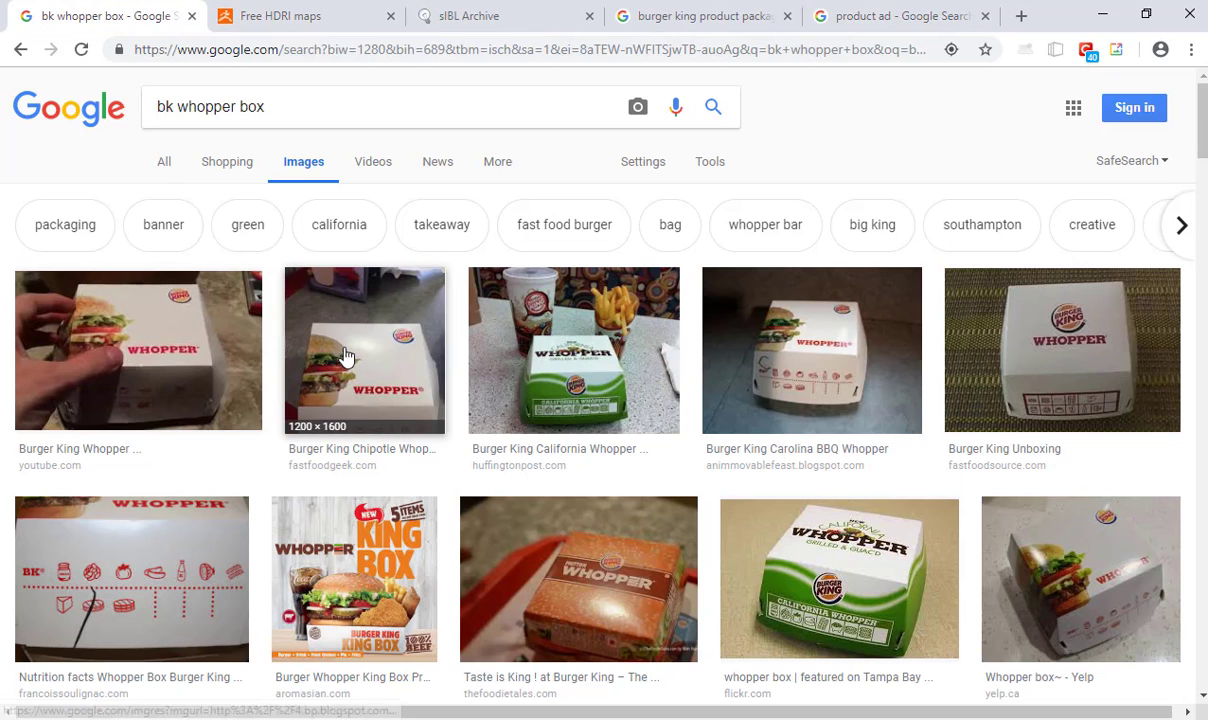
pyautogui.click(378, 590)
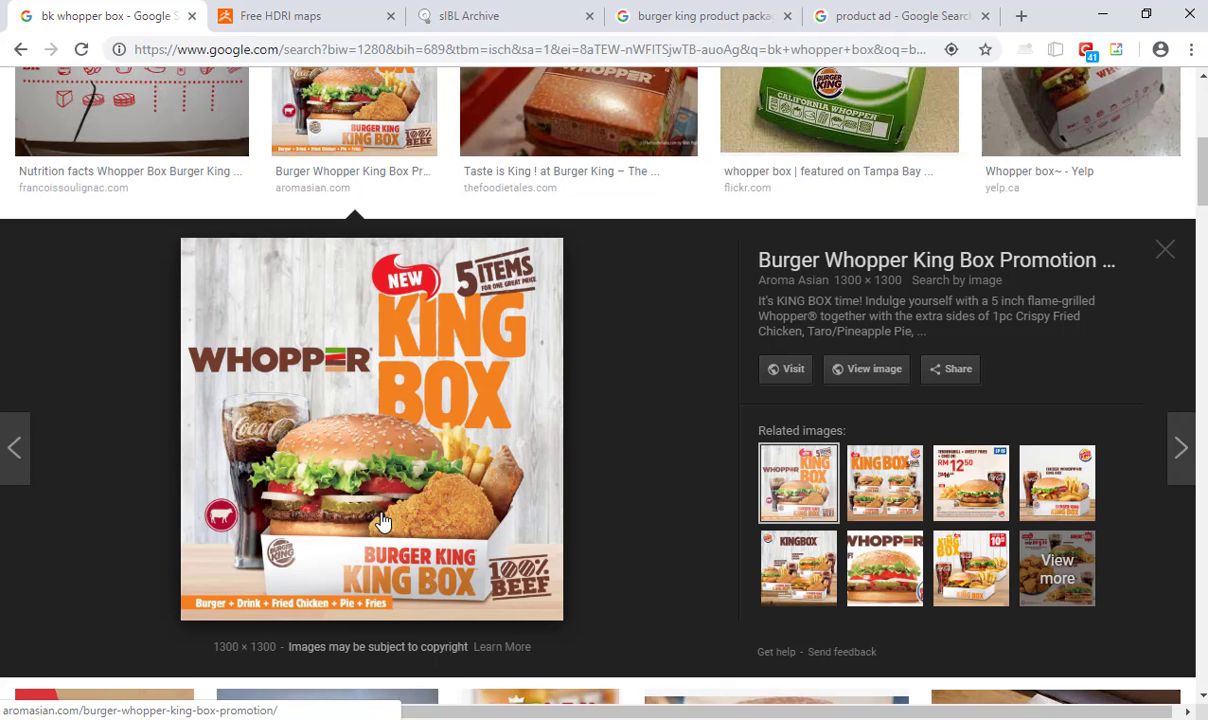
pyautogui.scroll(2, 383, 521)
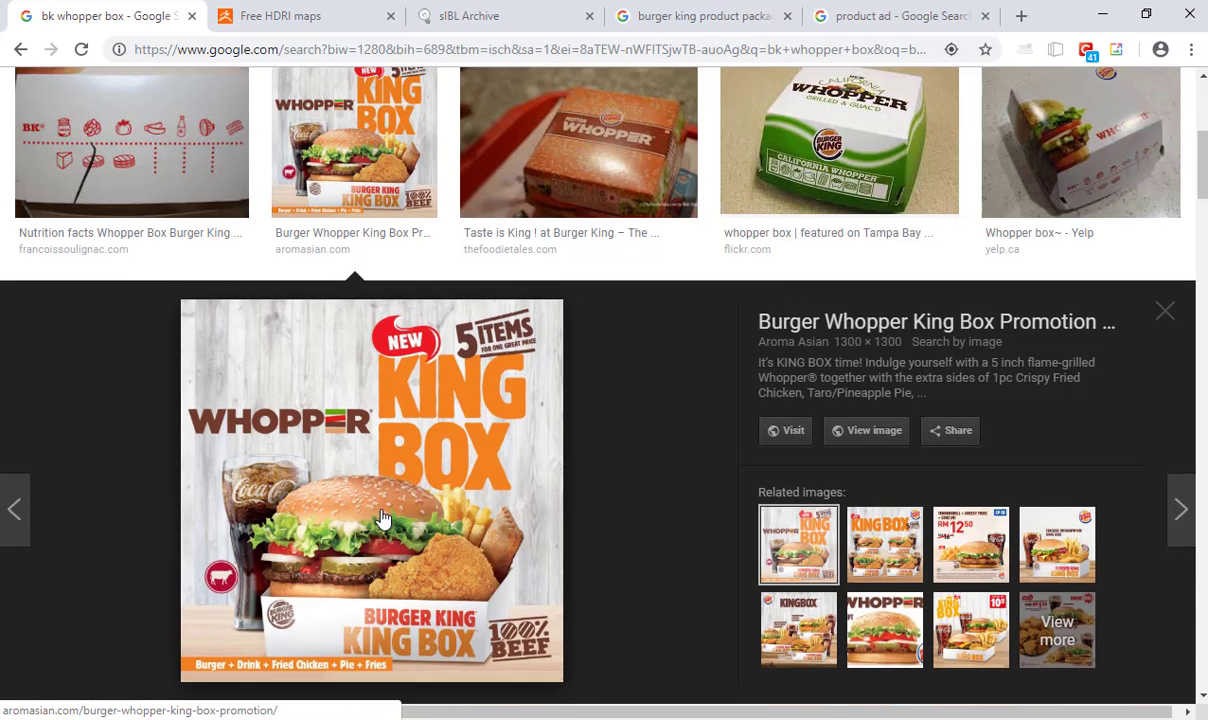
pyautogui.scroll(4, 383, 521)
pyautogui.click(383, 505)
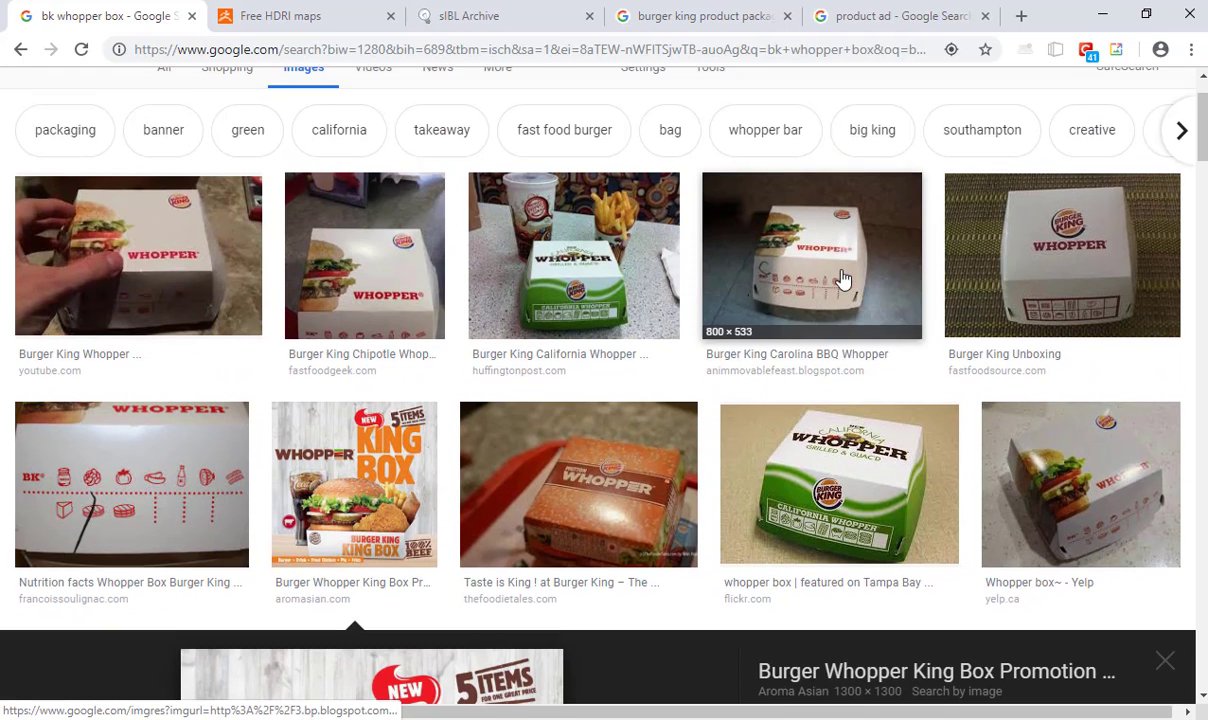
# - View the Burger King Carolina BBQ Whopper box photo, browse more packaging results and reopen the King Box promotion
pyautogui.click(842, 280)
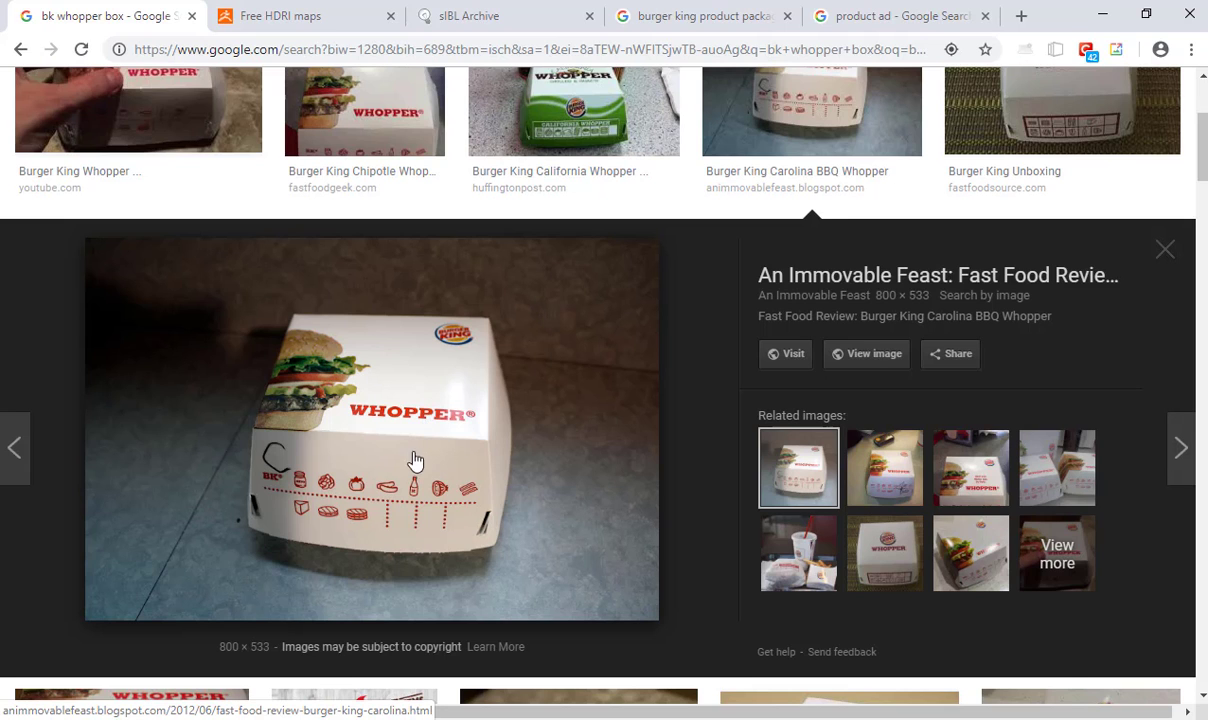
pyautogui.scroll(3, 360, 422)
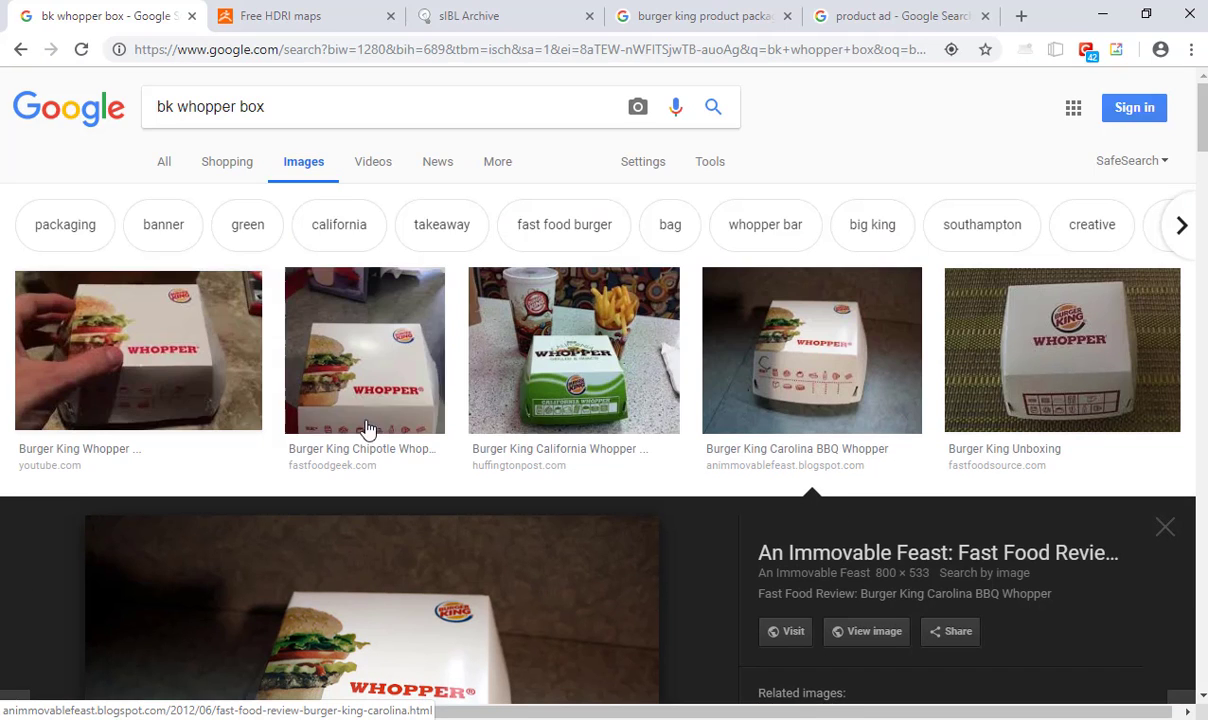
pyautogui.scroll(-8, 403, 344)
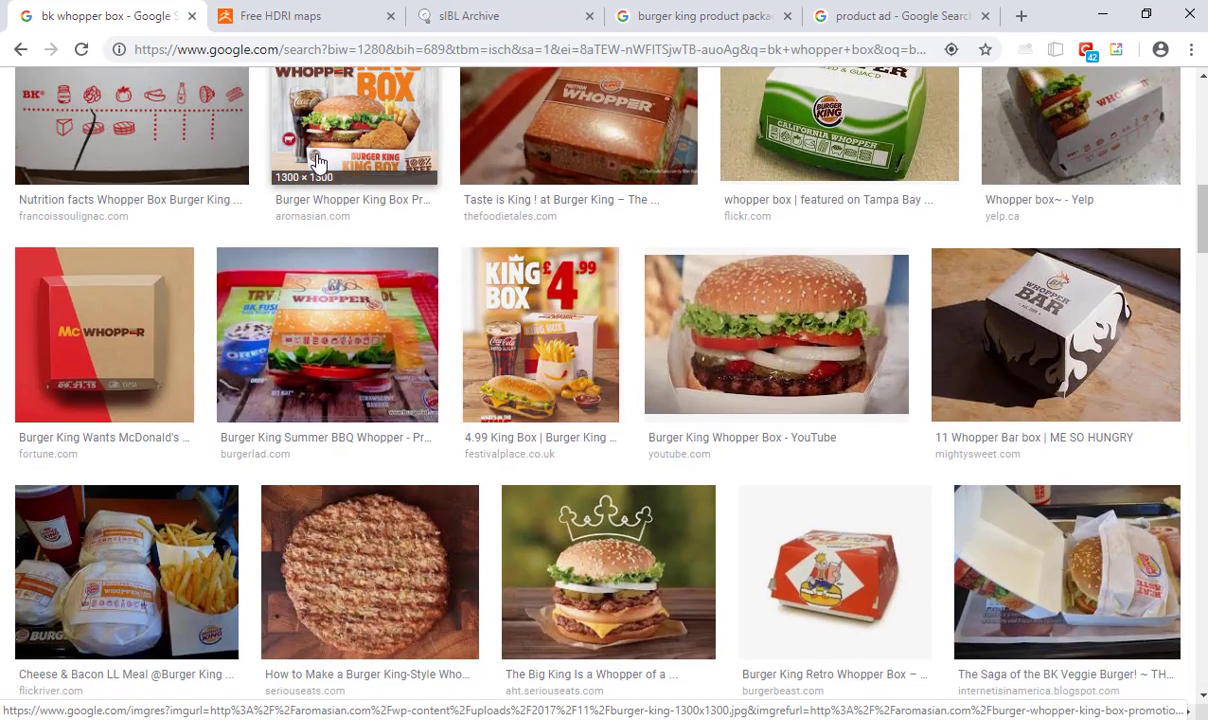
pyautogui.click(370, 150)
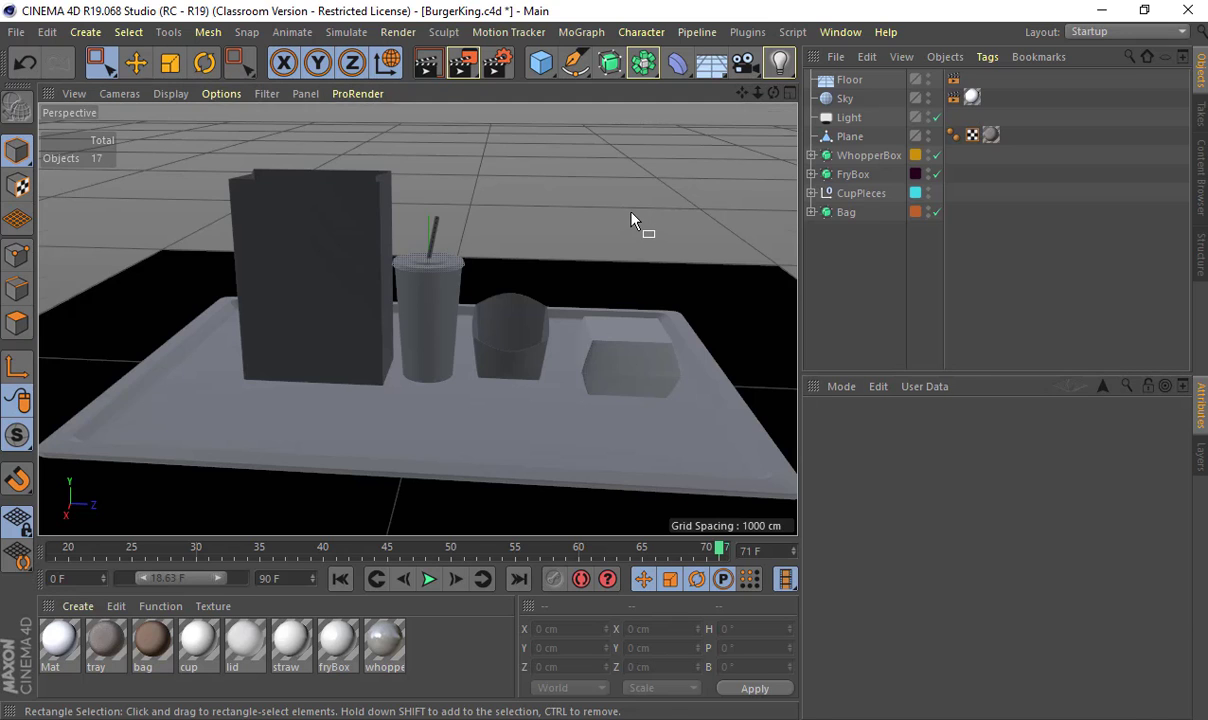
# - Create a new empty Cinema 4D project and bring up This PC in File Explorer
pyautogui.hotkey('ctrl', 'n')
pyautogui.hotkey('alt', 'Tab')
pyautogui.hotkey('alt', 'Tab')
pyautogui.hotkey('alt', 'shift', 'Tab')
pyautogui.hotkey('alt', 'shift', 'Tab')
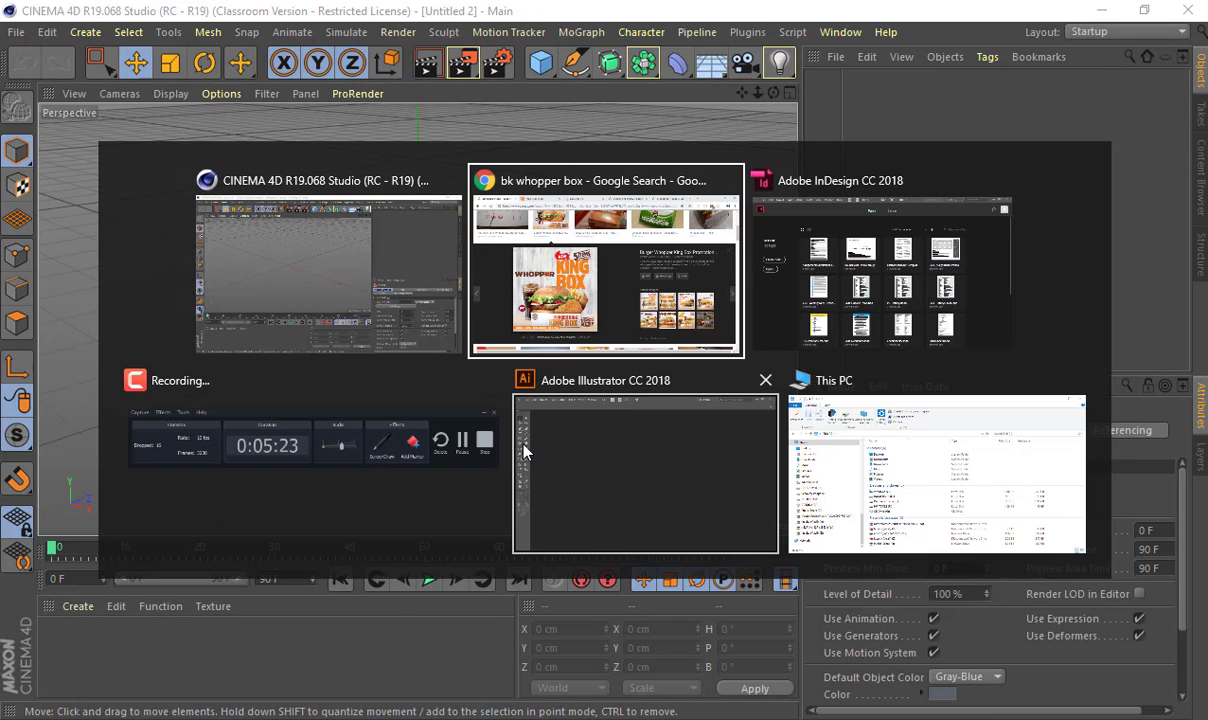
pyautogui.press('super+e')
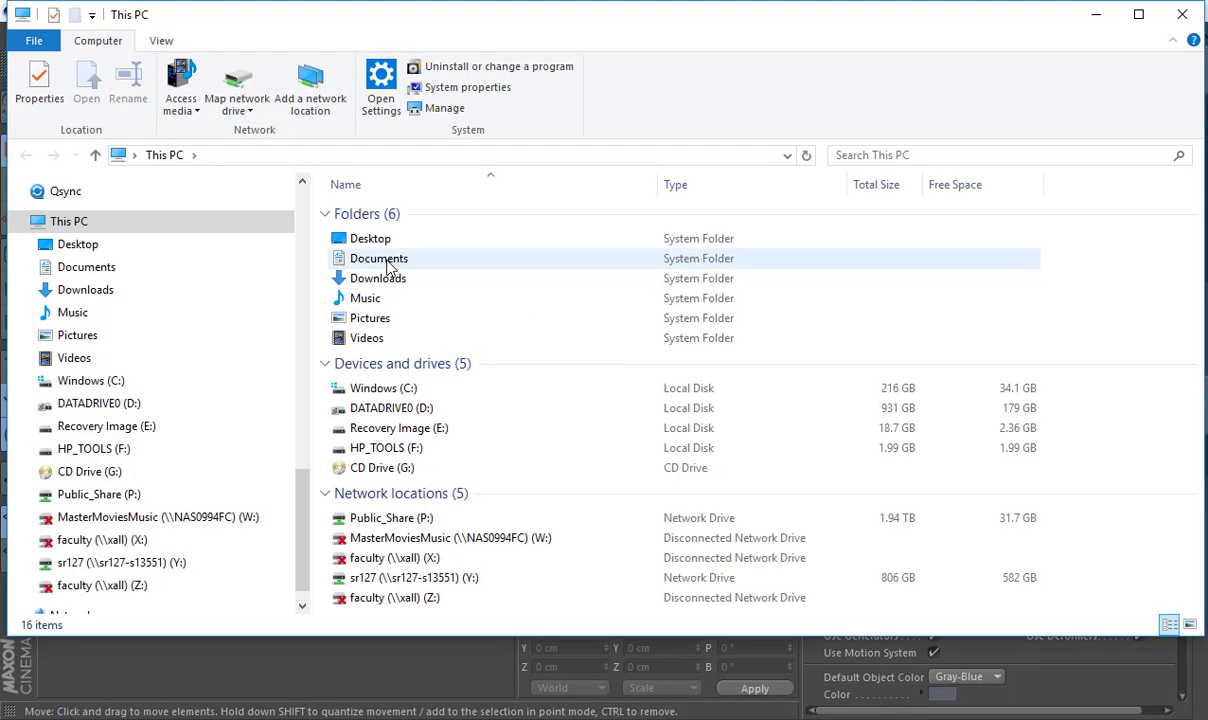
# - Browse DATADRIVE0 (D:) to P_Drive, the 2510_F18 class folder and its Product project, and open the reference folder
pyautogui.doubleClick(388, 410)
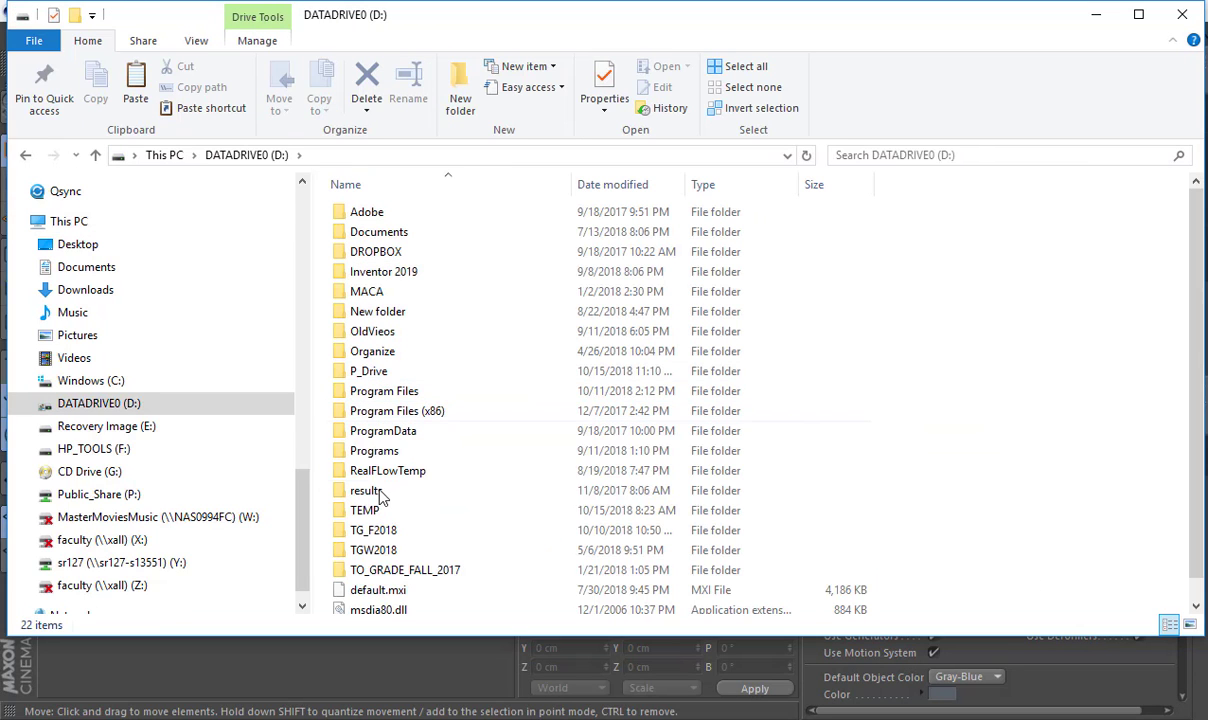
pyautogui.doubleClick(369, 371)
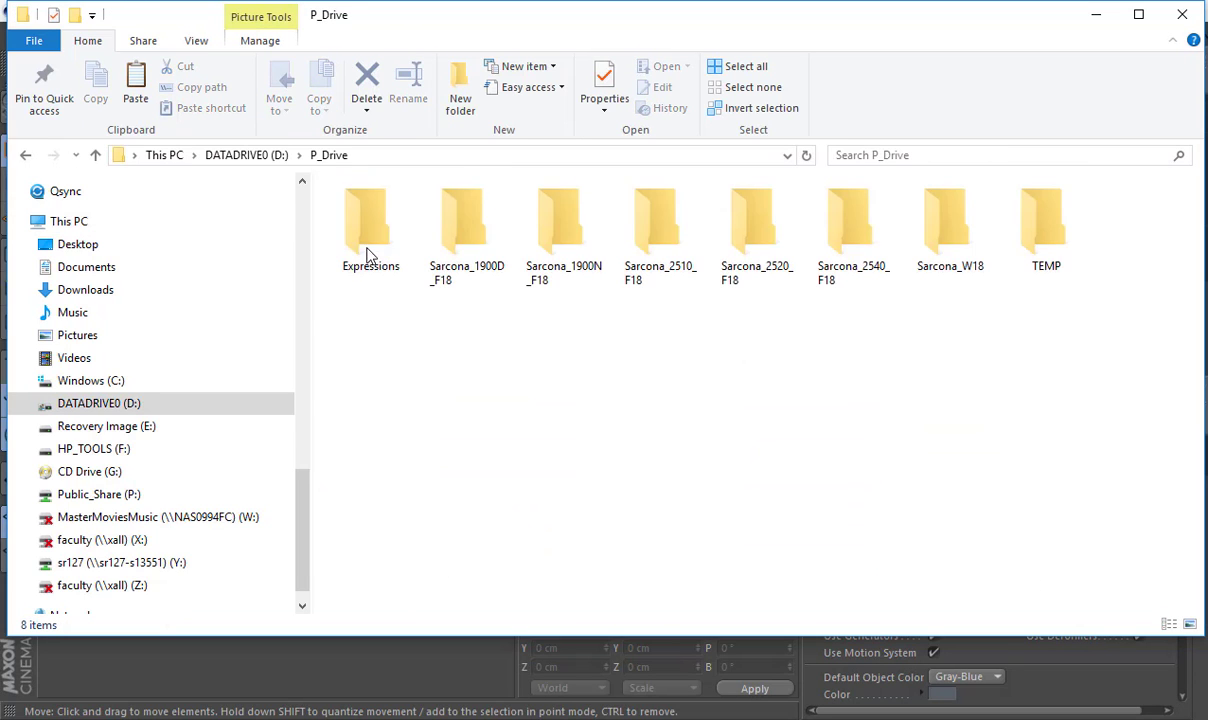
pyautogui.doubleClick(657, 228)
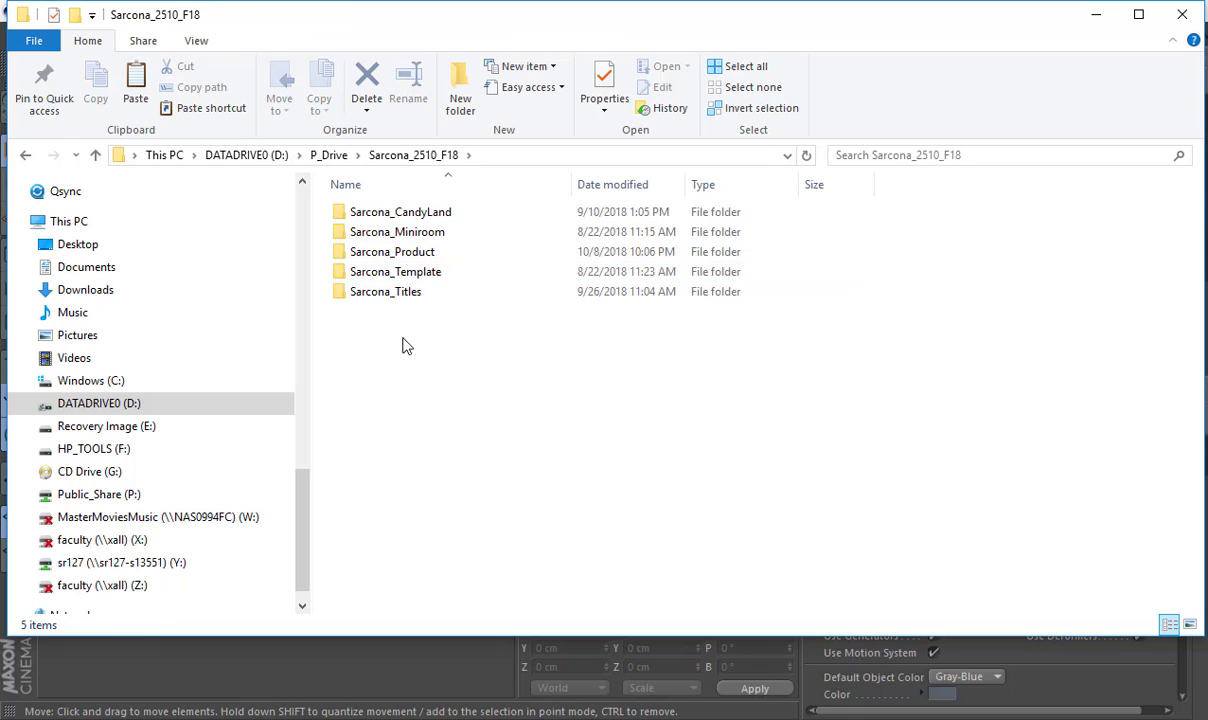
pyautogui.doubleClick(398, 251)
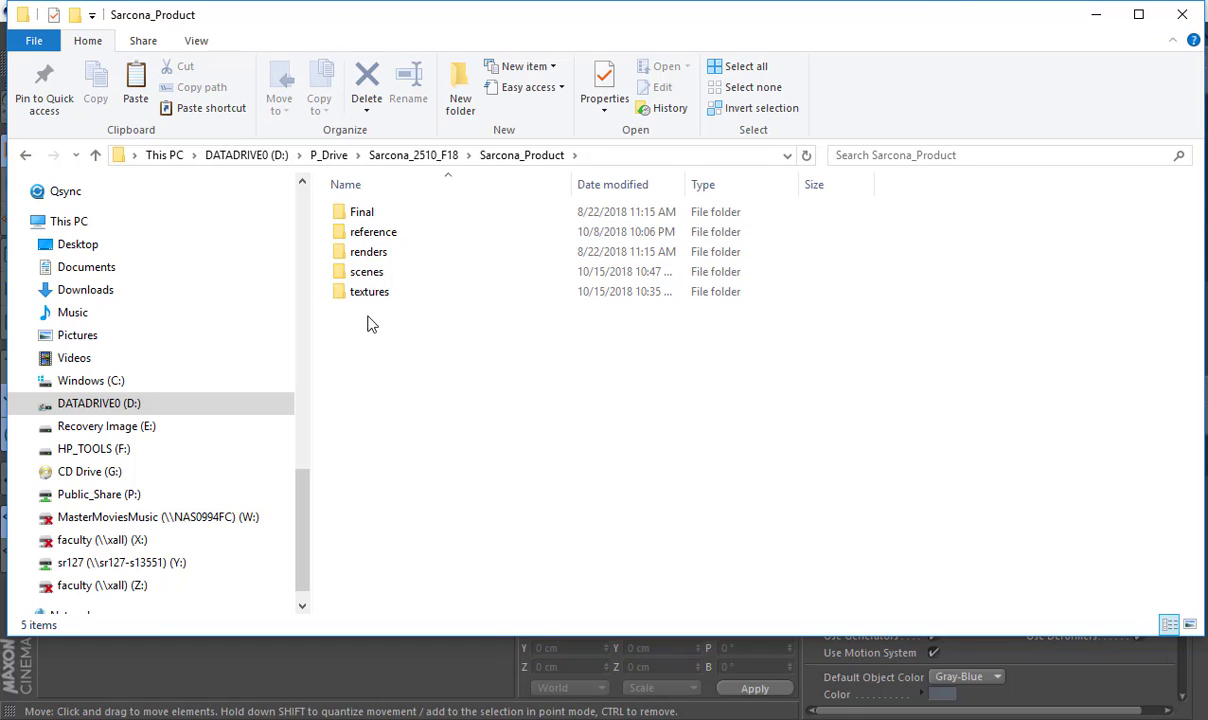
pyautogui.doubleClick(377, 234)
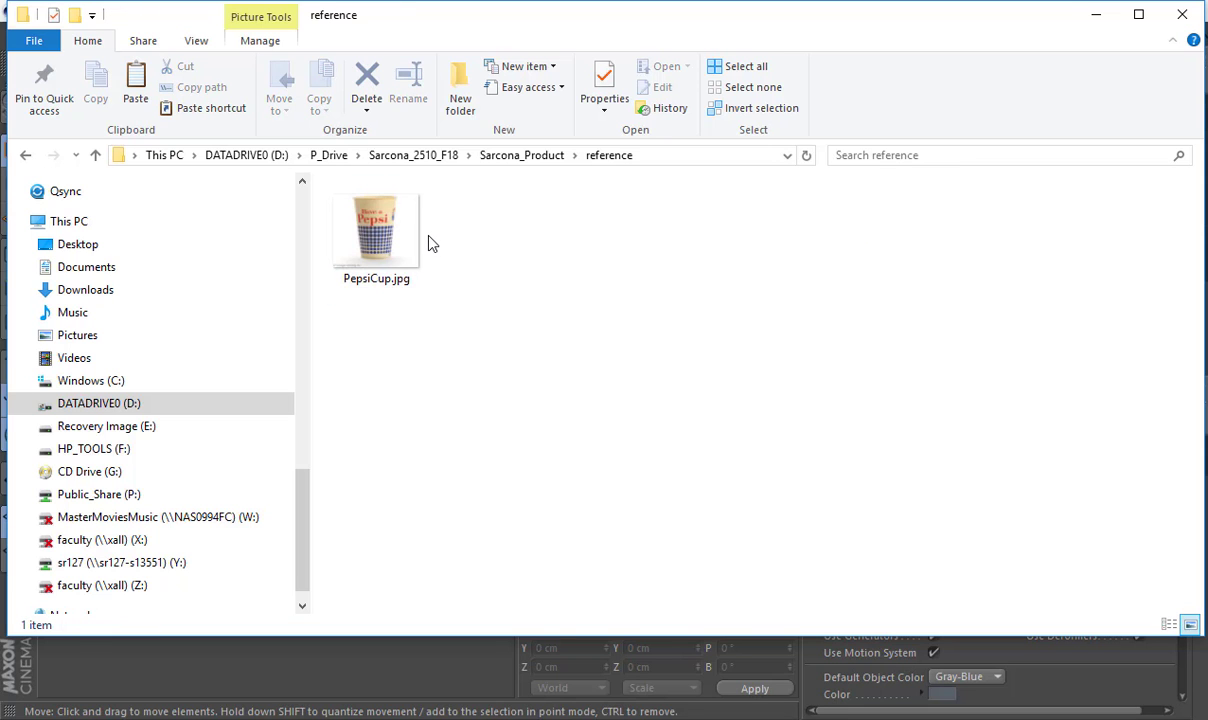
# - View the PepsiCup.jpg reference image, then close the photo viewer and File Explorer to return to Cinema 4D
pyautogui.doubleClick(358, 220)
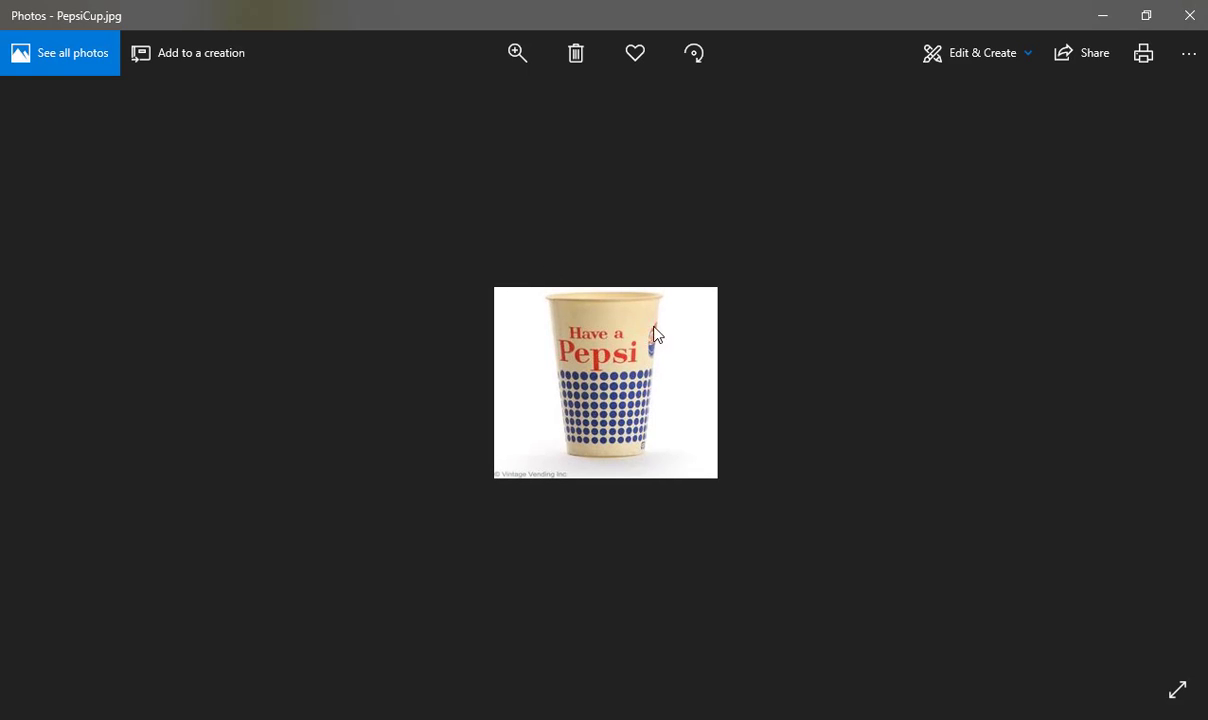
pyautogui.click(1188, 16)
pyautogui.click(675, 232)
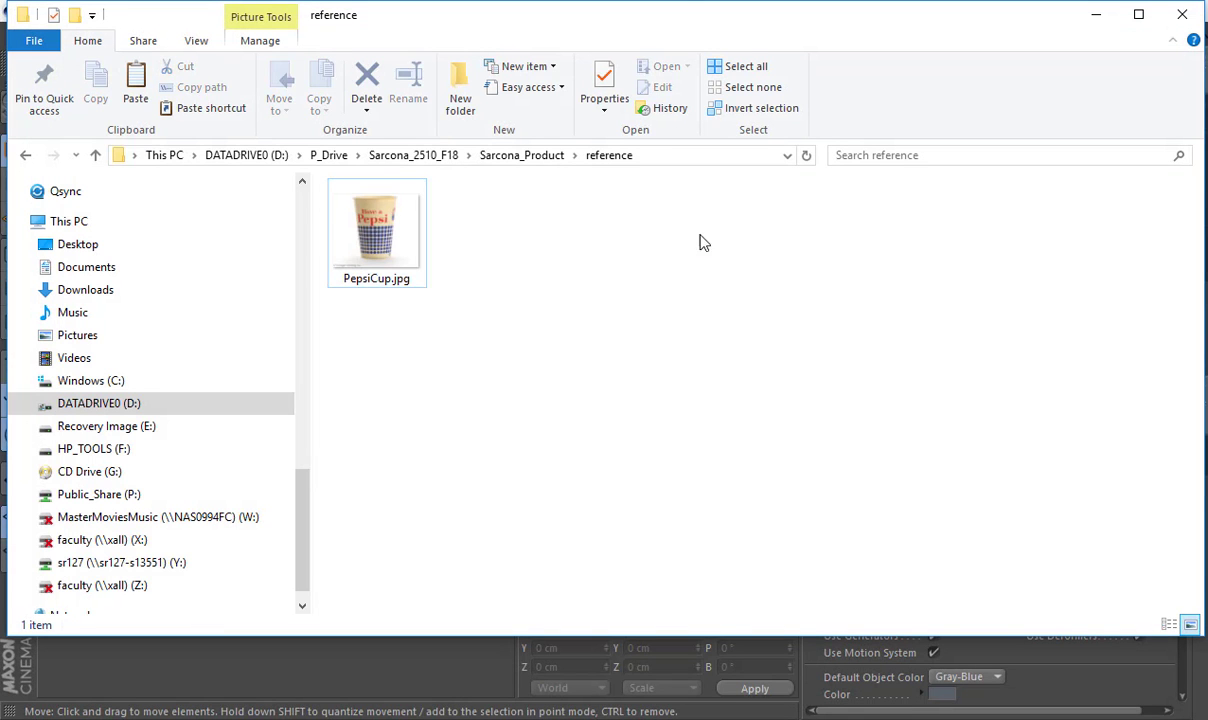
pyautogui.click(1180, 16)
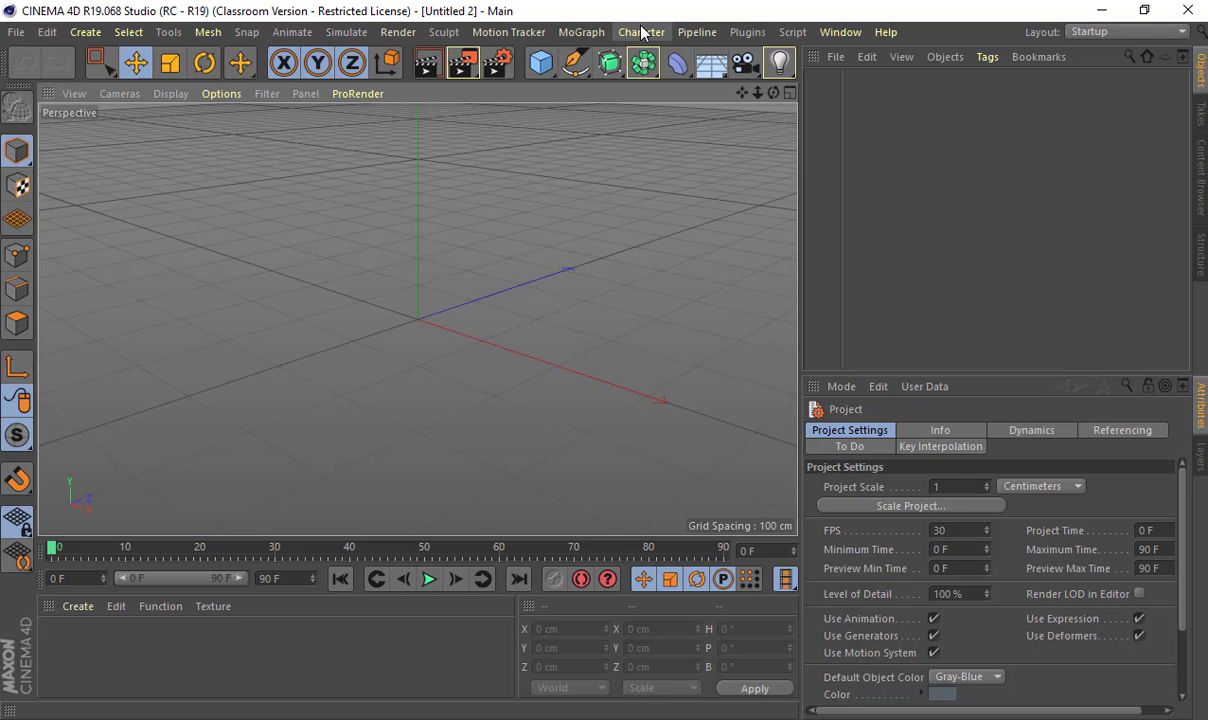
pyautogui.click(634, 248)
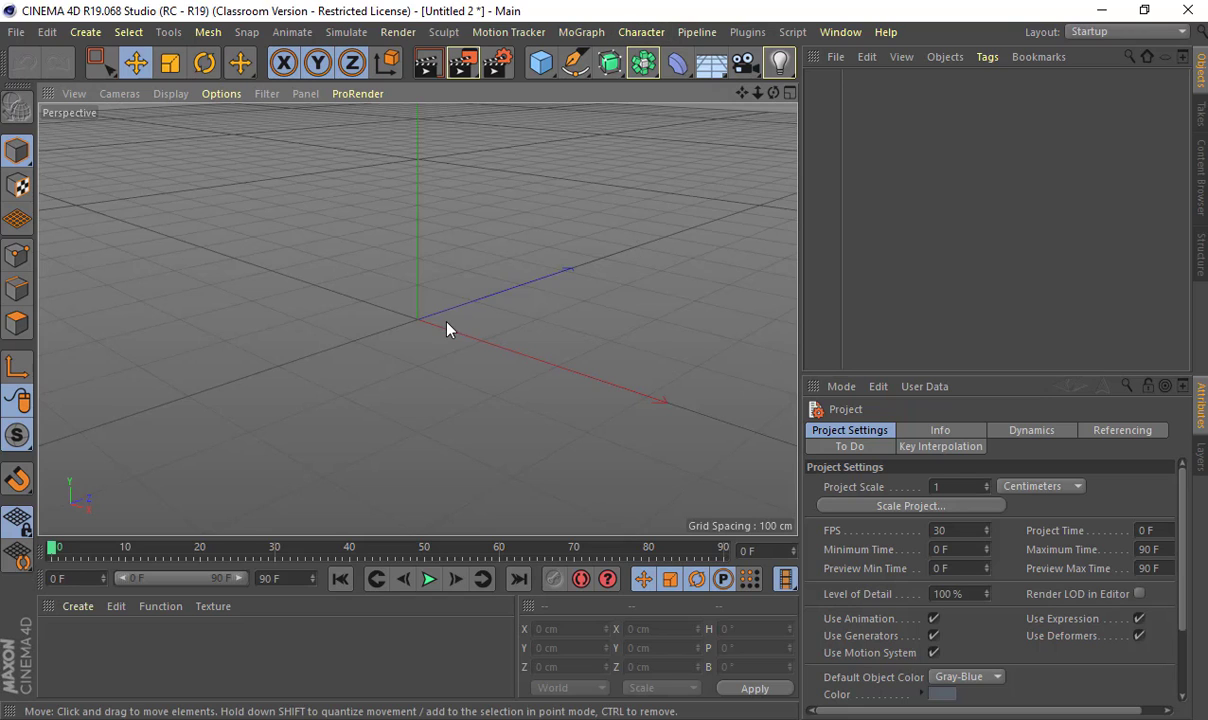
pyautogui.keyDown('alt'); pyautogui.moveTo(472, 323); pyautogui.dragTo(200, 358); pyautogui.keyUp('alt')
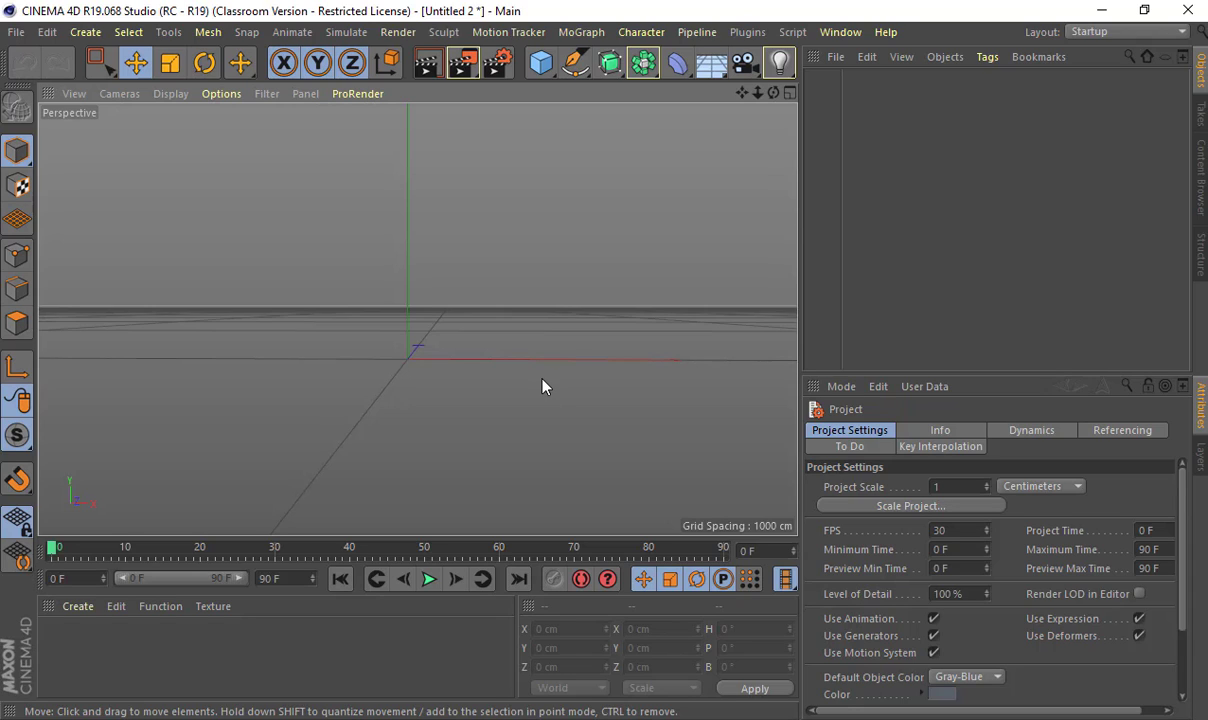
# - Check the asset paths in the Files preferences, highlighting Path 5 for the Product project folder, and close the preferences
pyautogui.click(46, 32)
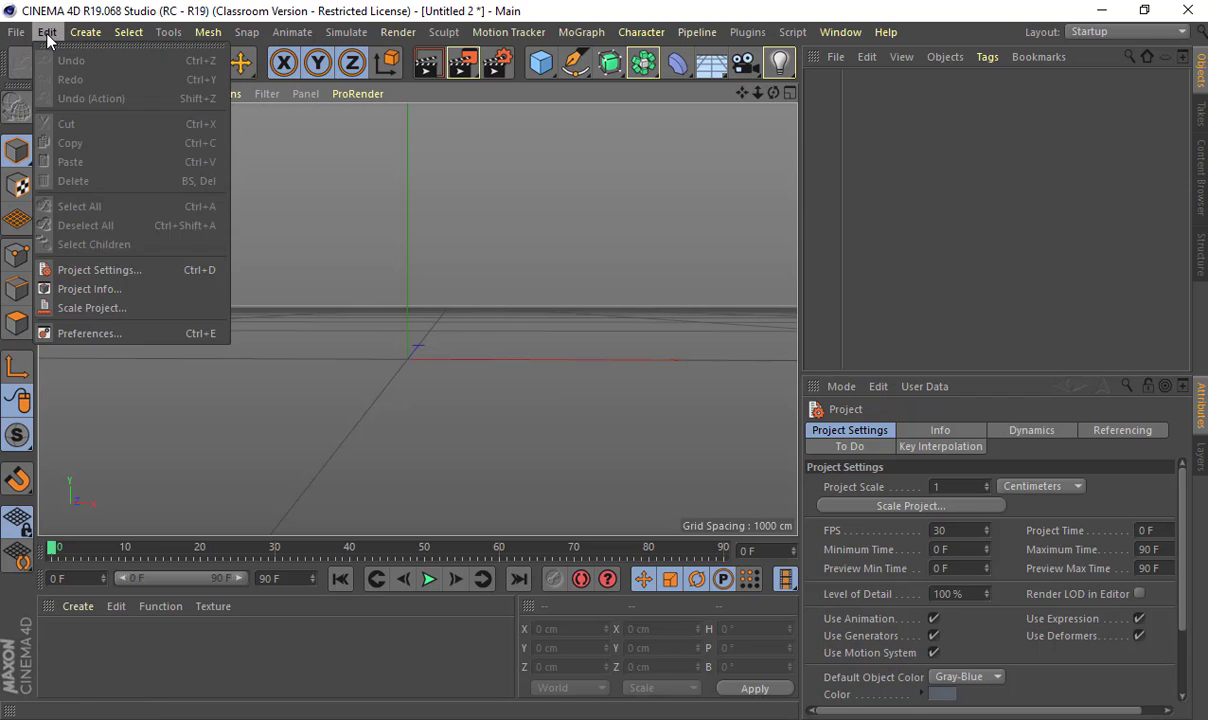
pyautogui.click(182, 332)
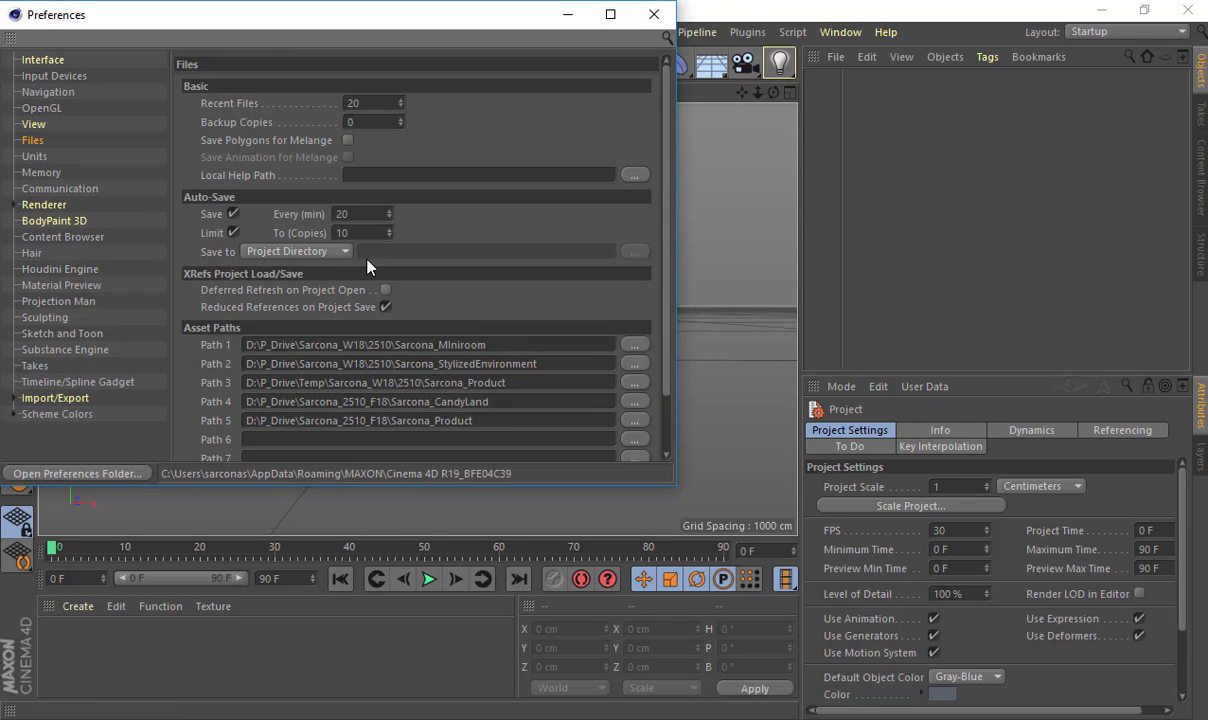
pyautogui.click(247, 421)
pyautogui.moveTo(394, 424); pyautogui.dragTo(546, 424)
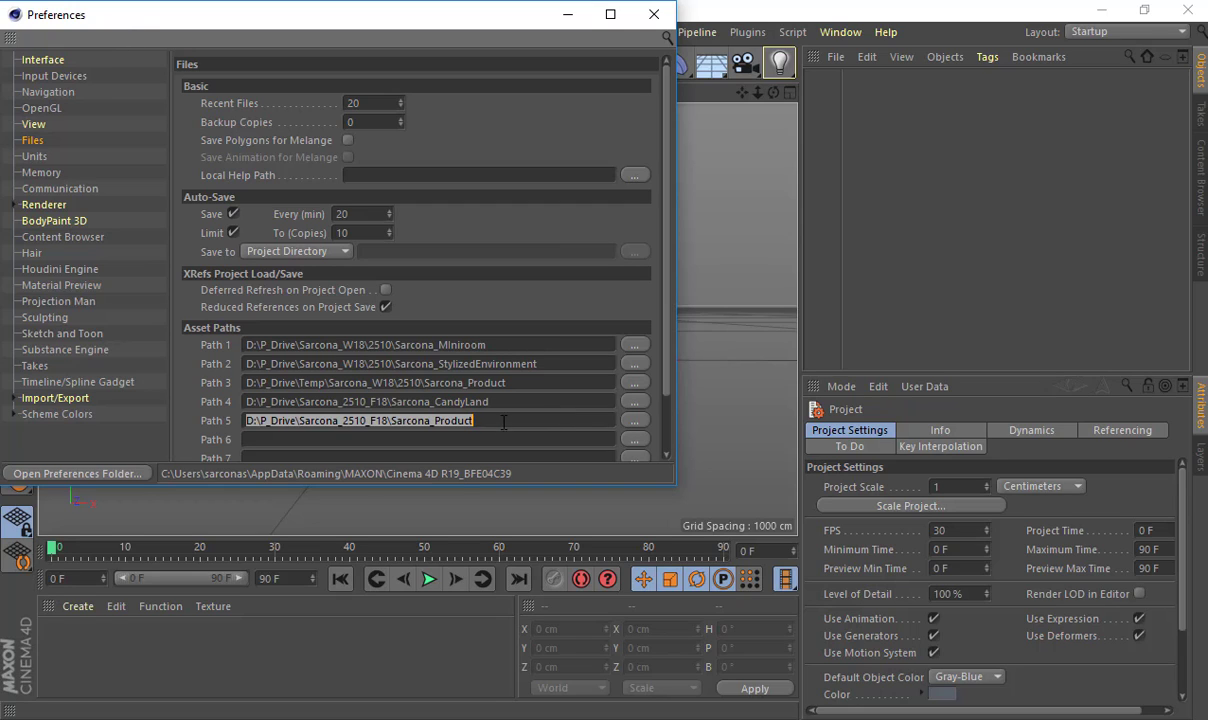
pyautogui.click(653, 14)
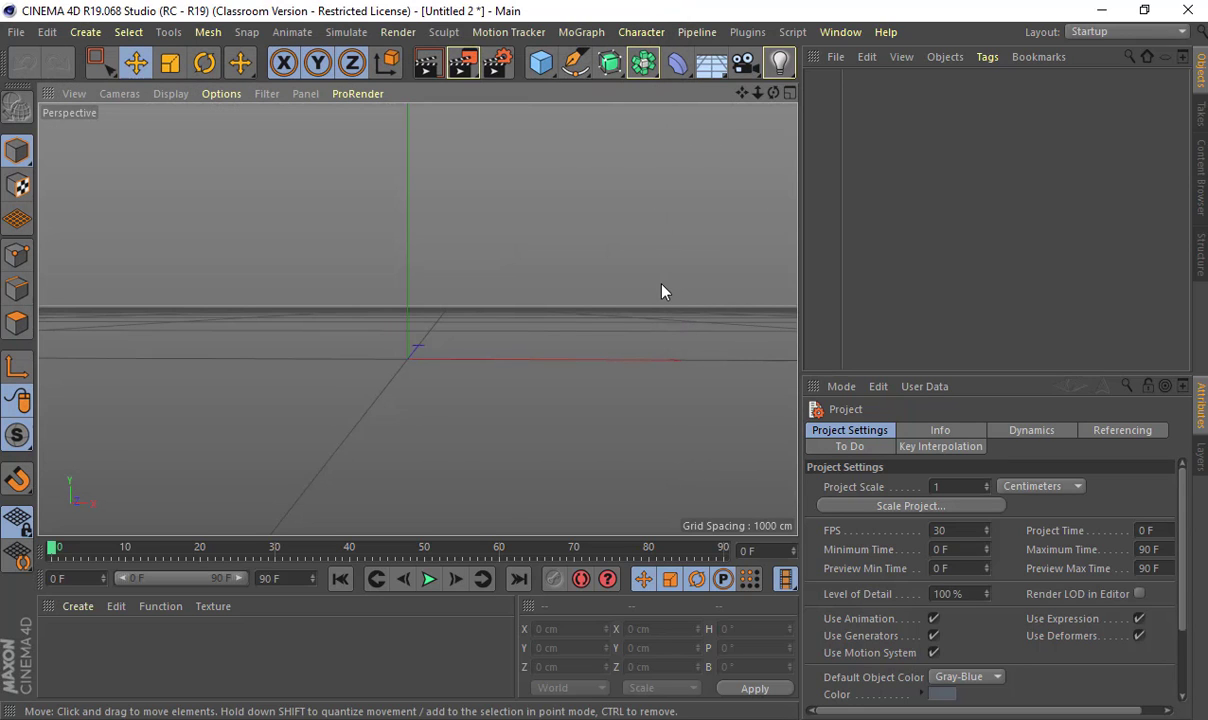
# - Switch through the four-view layout and Perspective view, ending with the Front view maximized
pyautogui.middleClick(663, 290)
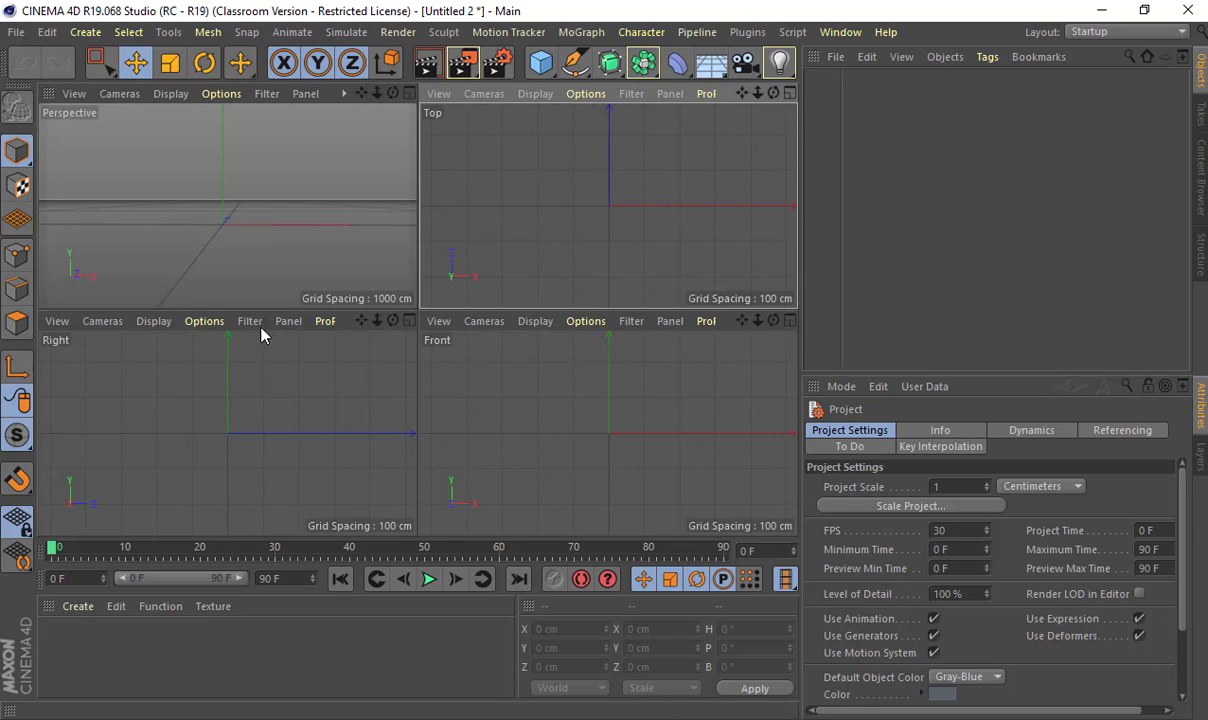
pyautogui.middleClick(543, 418)
pyautogui.middleClick(434, 359)
pyautogui.middleClick(313, 237)
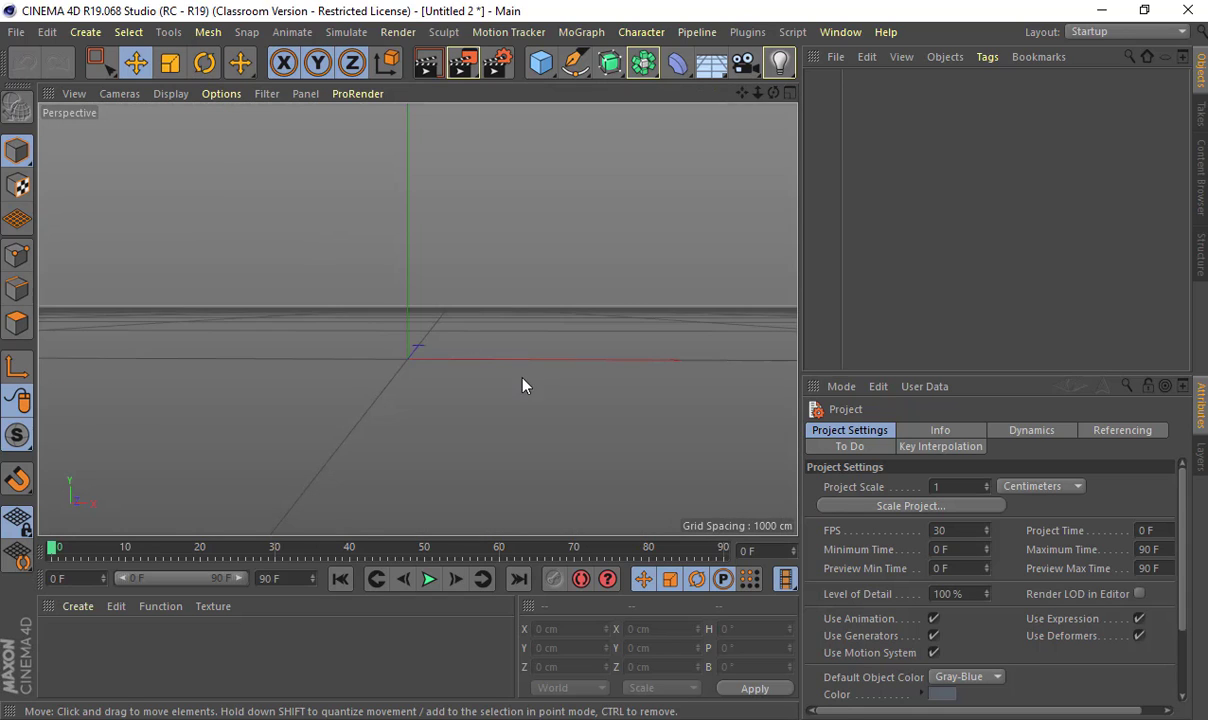
pyautogui.middleClick(523, 386)
pyautogui.middleClick(477, 390)
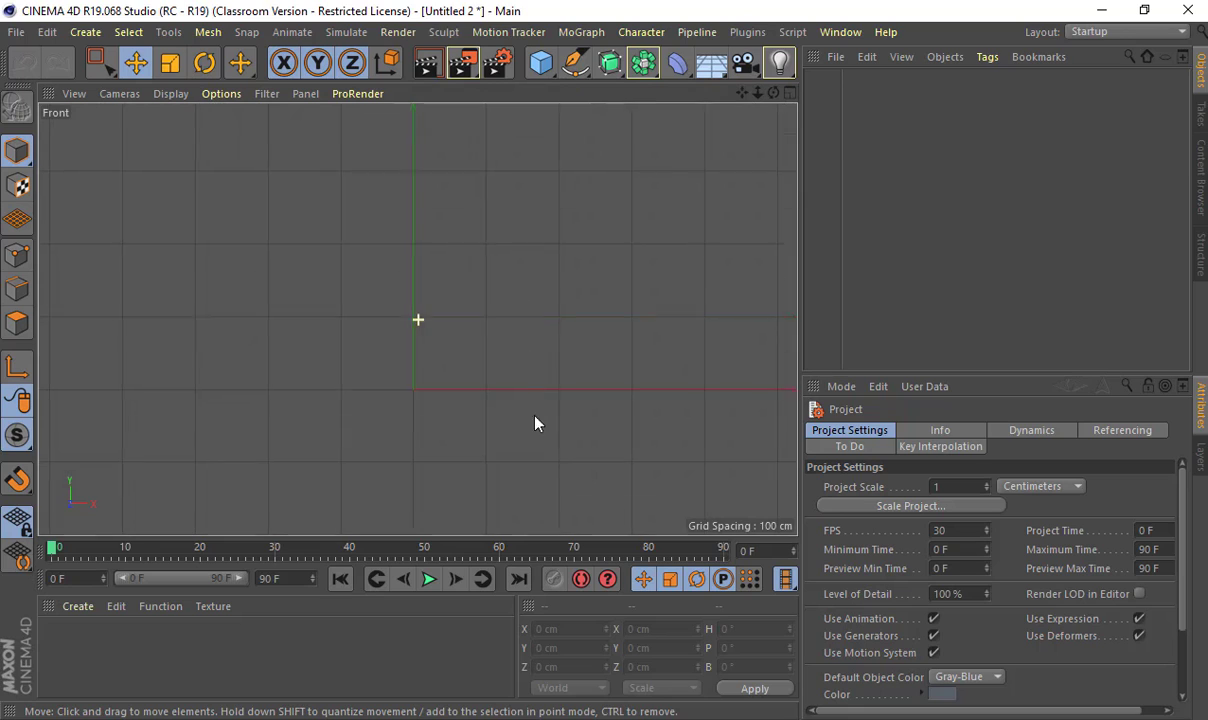
pyautogui.scroll(2, 540, 404)
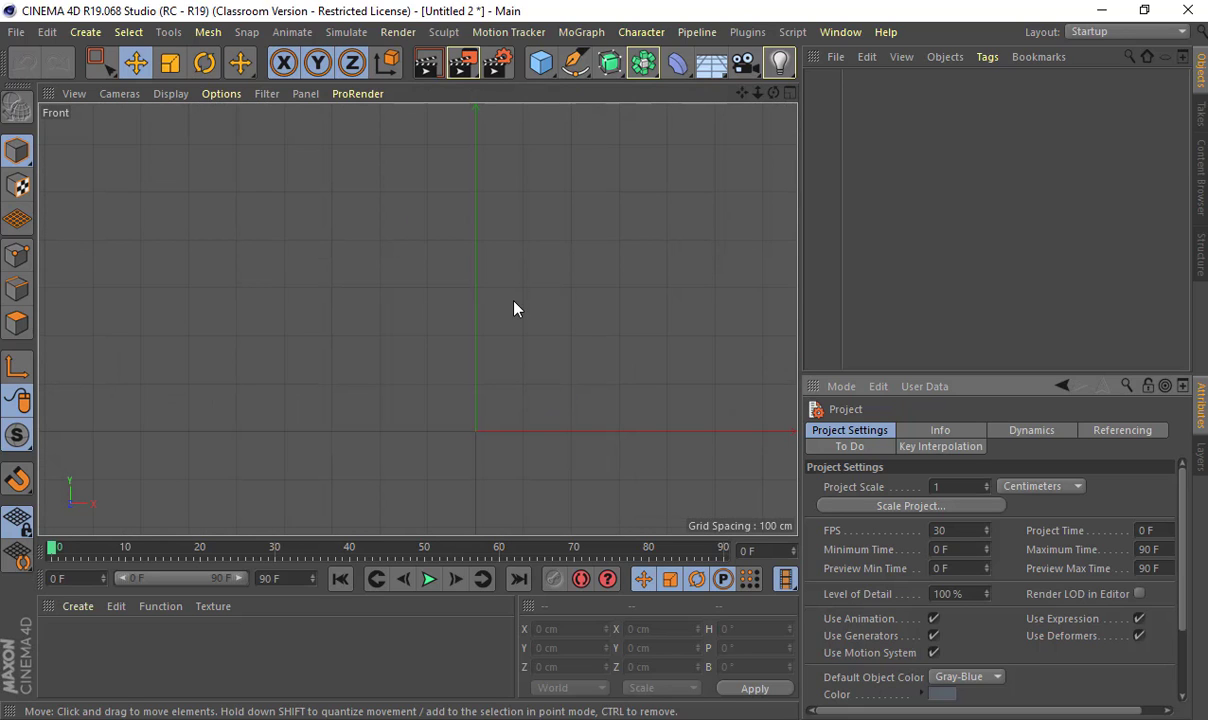
# - Open the Front viewport's configuration and show its background image settings
pyautogui.click(112, 93)
pyautogui.moveTo(221, 96)
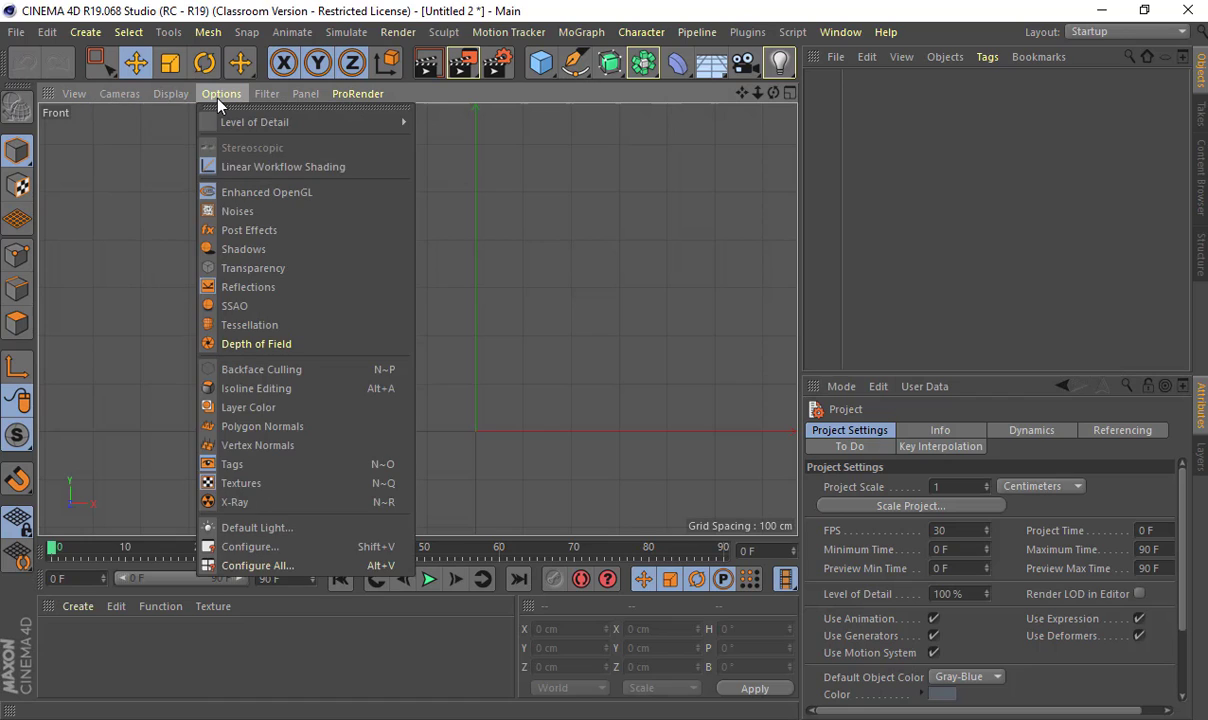
pyautogui.click(284, 553)
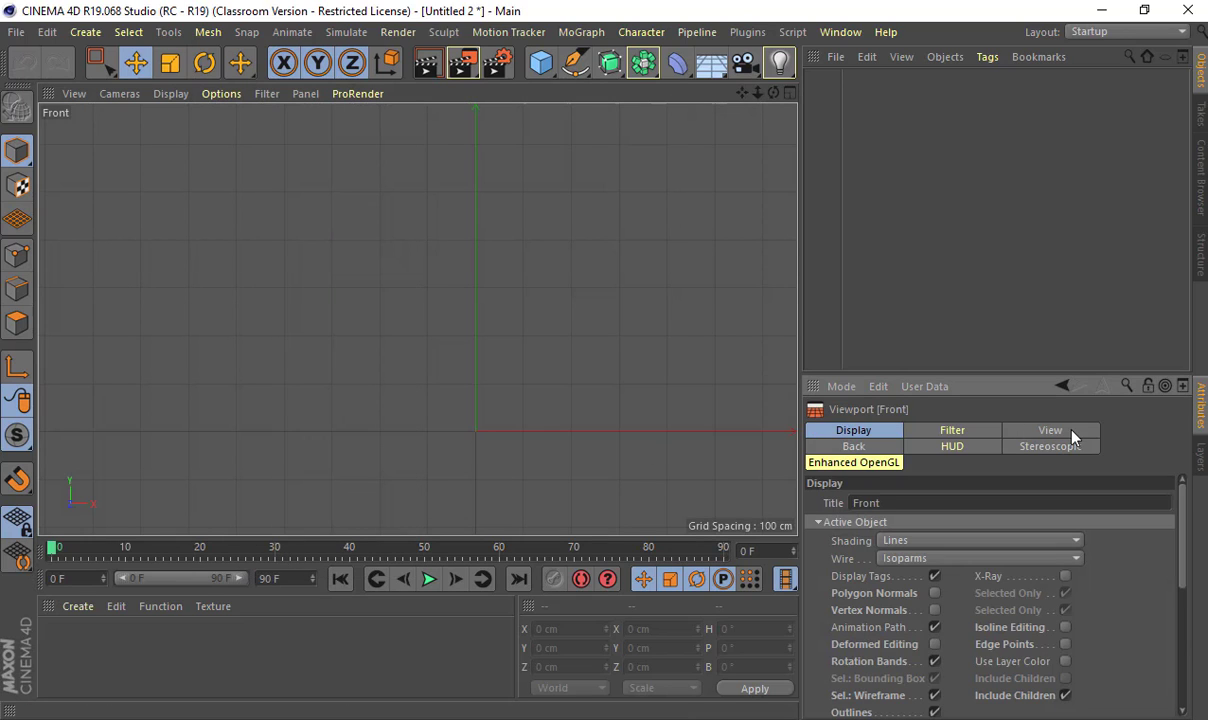
pyautogui.click(870, 447)
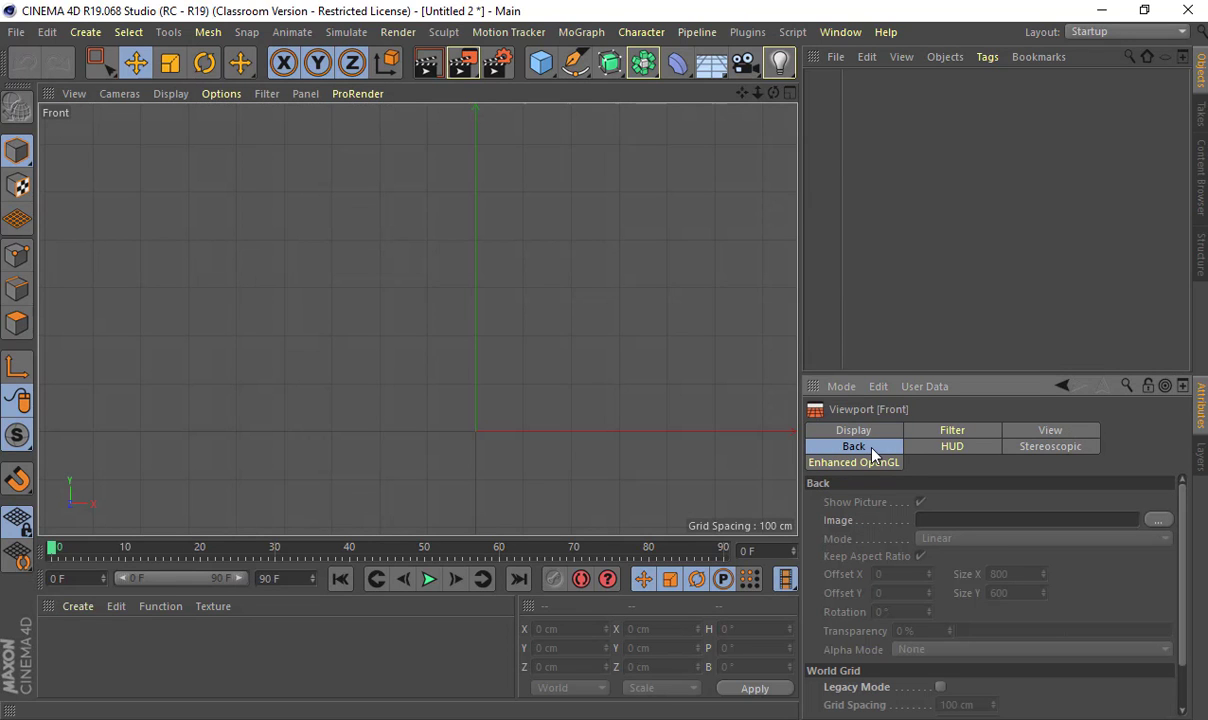
# - Load PepsiCup.jpg from the 2510_F18 Product project's reference folder as the Front view's background image
pyautogui.click(1159, 521)
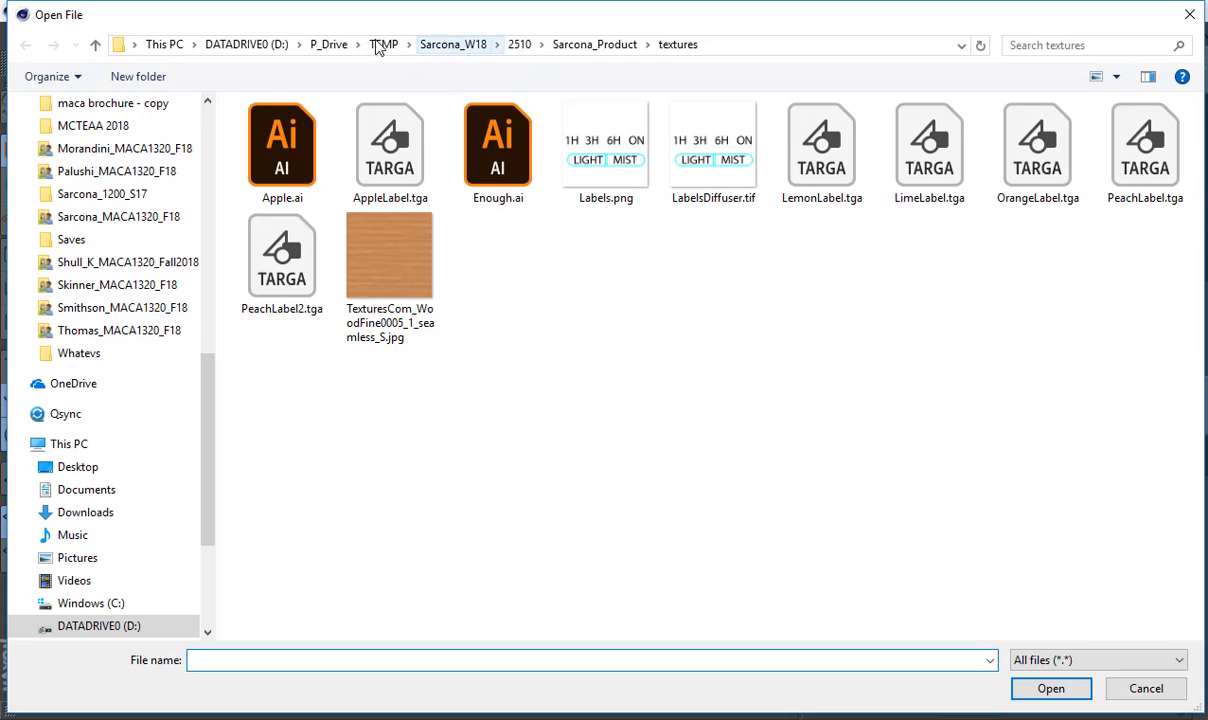
pyautogui.click(330, 48)
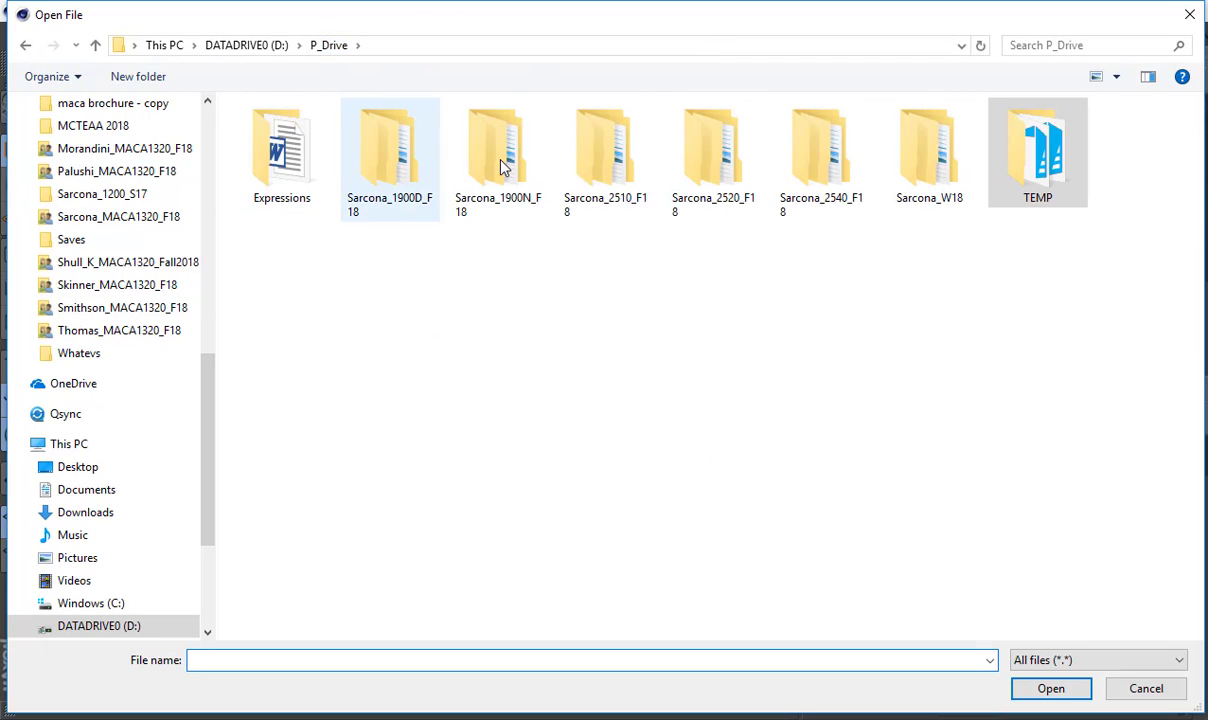
pyautogui.doubleClick(582, 162)
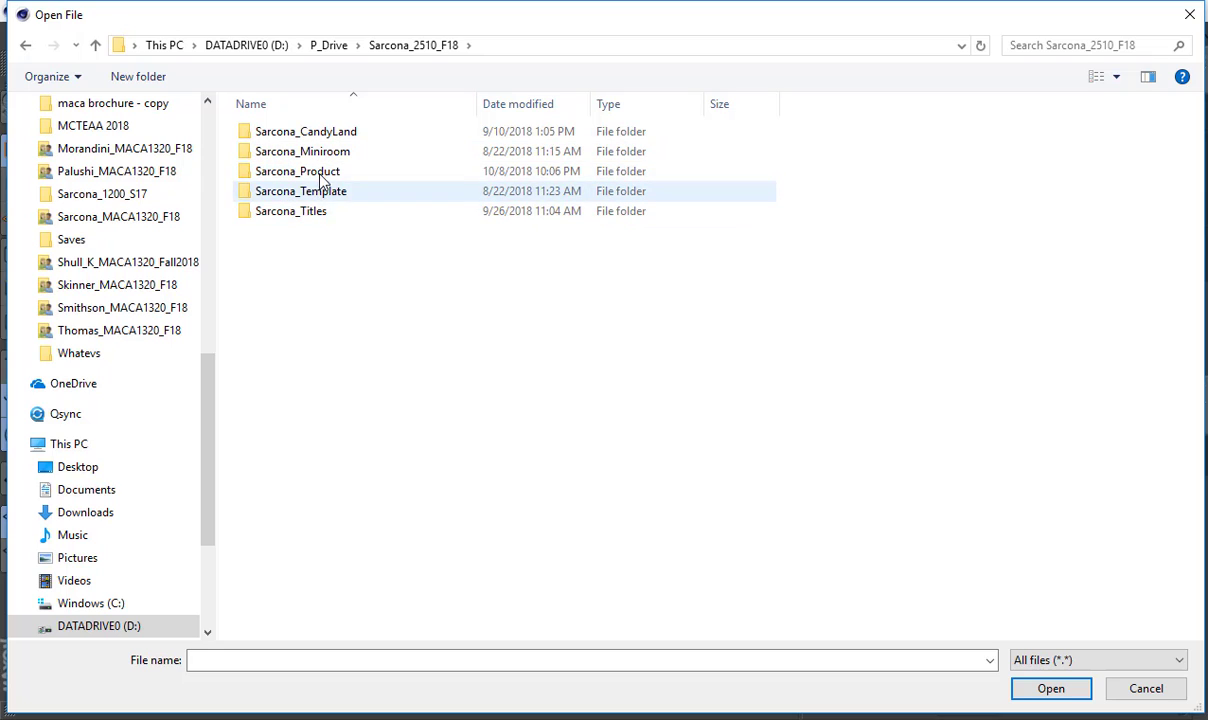
pyautogui.doubleClick(316, 172)
pyautogui.doubleClick(304, 153)
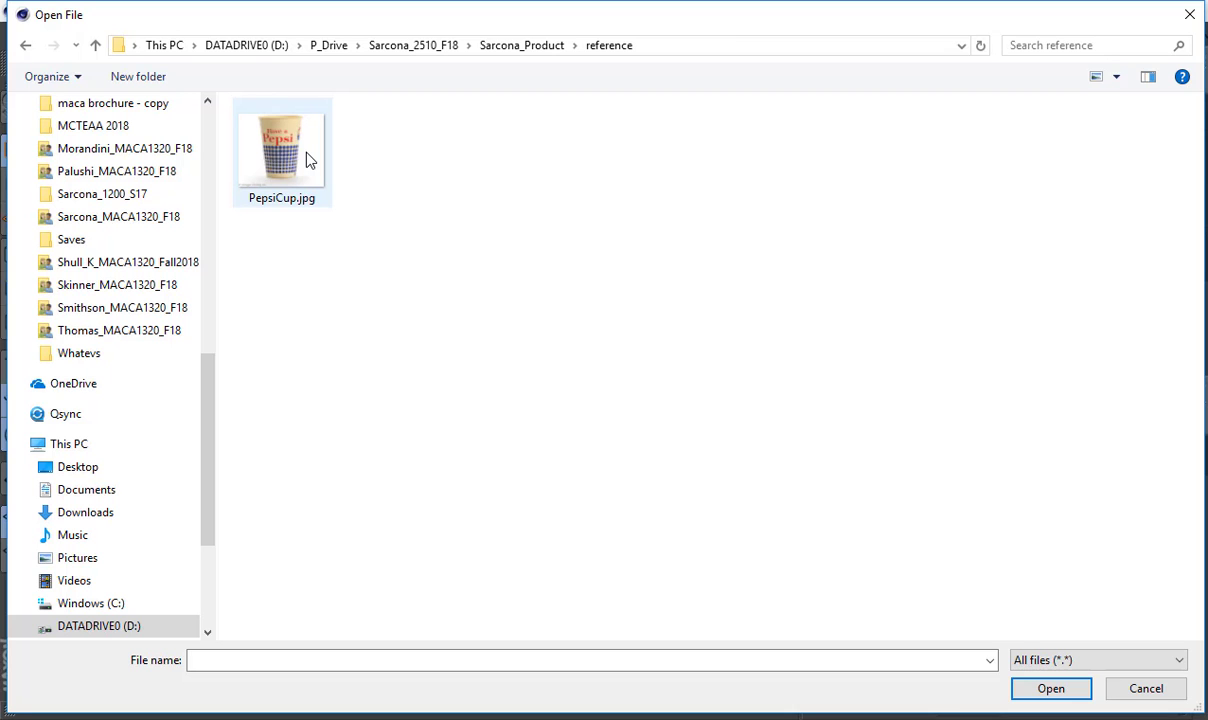
pyautogui.doubleClick(308, 160)
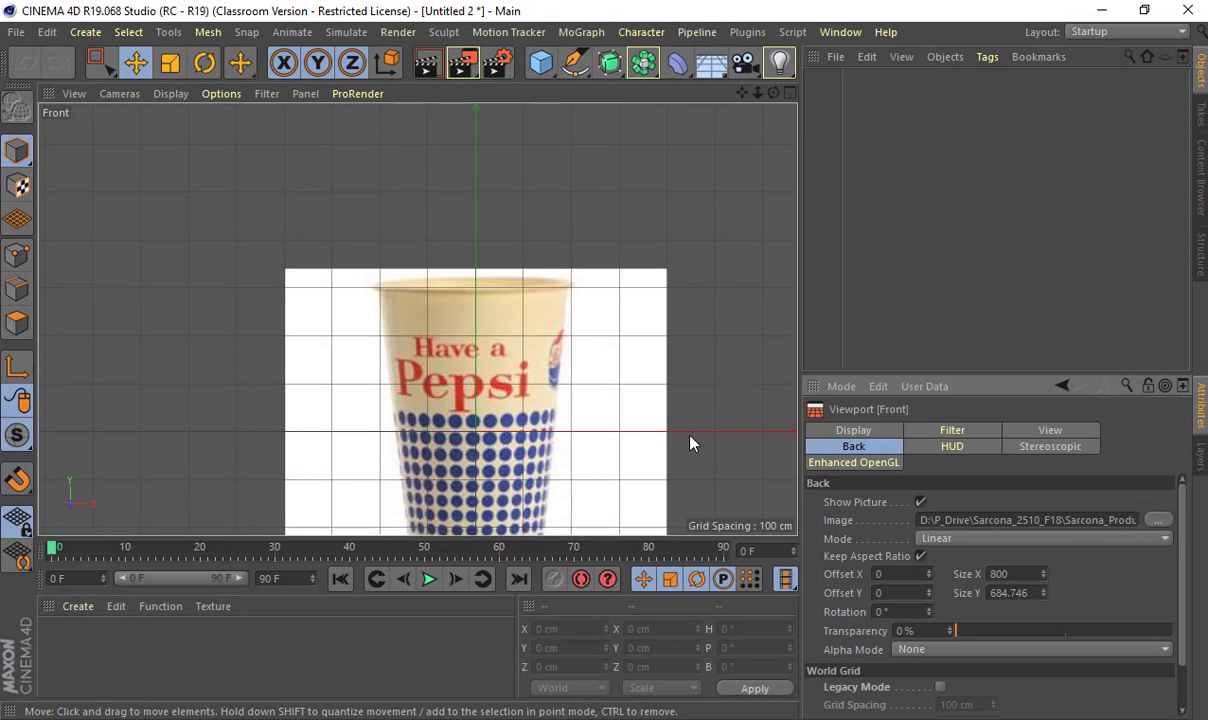
# - Offset the background image to X 8 and Y 265 so the cup's base sits centred on the origin
pyautogui.keyDown('alt'); pyautogui.moveTo(586, 422); pyautogui.dragTo(557, 287, button='middle'); pyautogui.keyUp('alt')
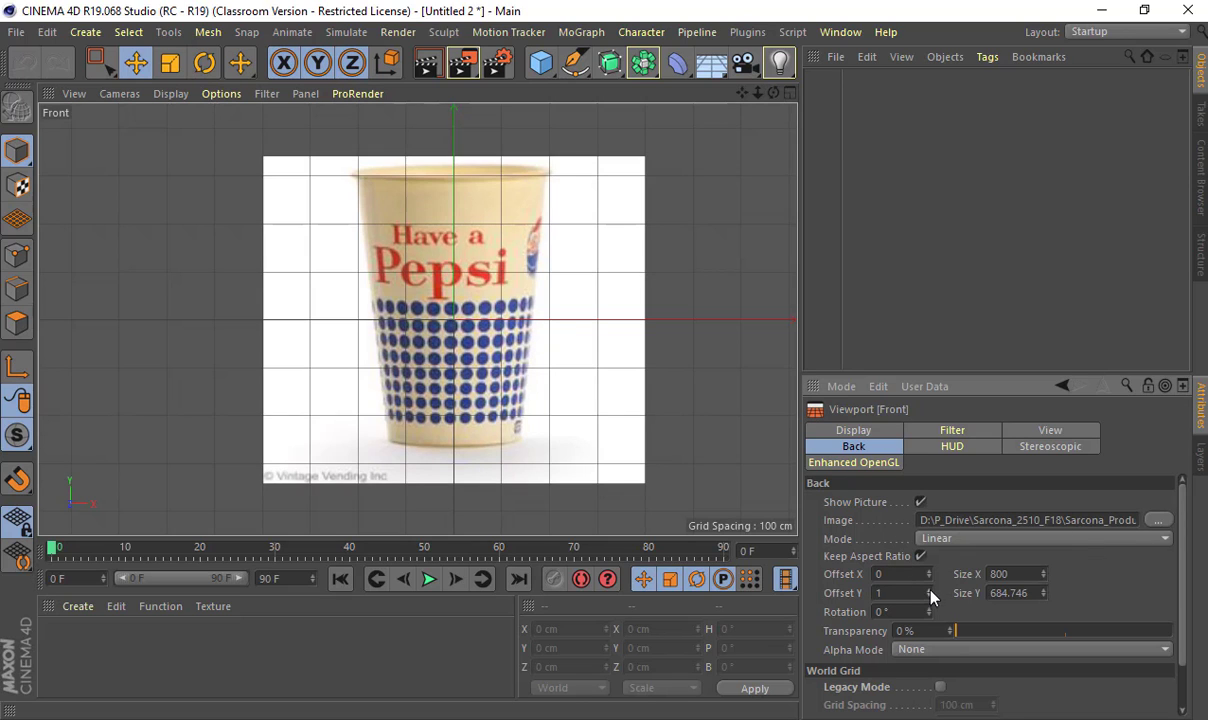
pyautogui.moveTo(930, 598); pyautogui.dragTo(930, 568)
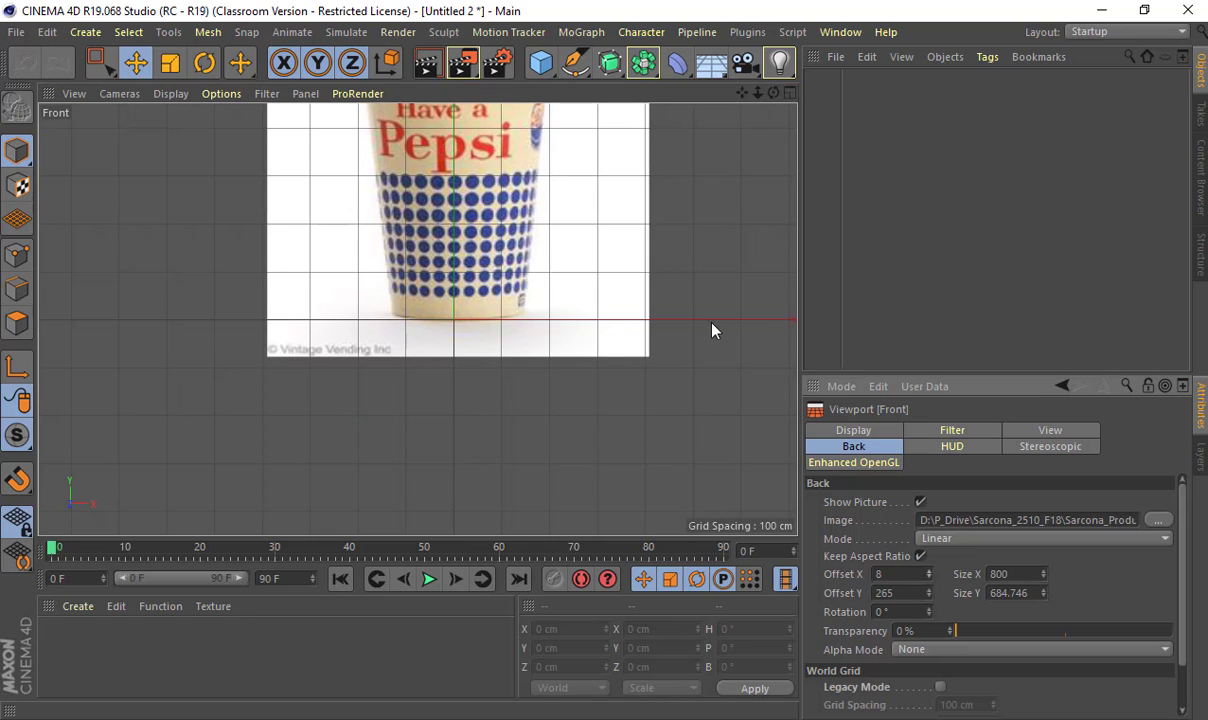
pyautogui.keyDown('alt'); pyautogui.moveTo(619, 359); pyautogui.dragTo(610, 520, button='middle'); pyautogui.keyUp('alt')
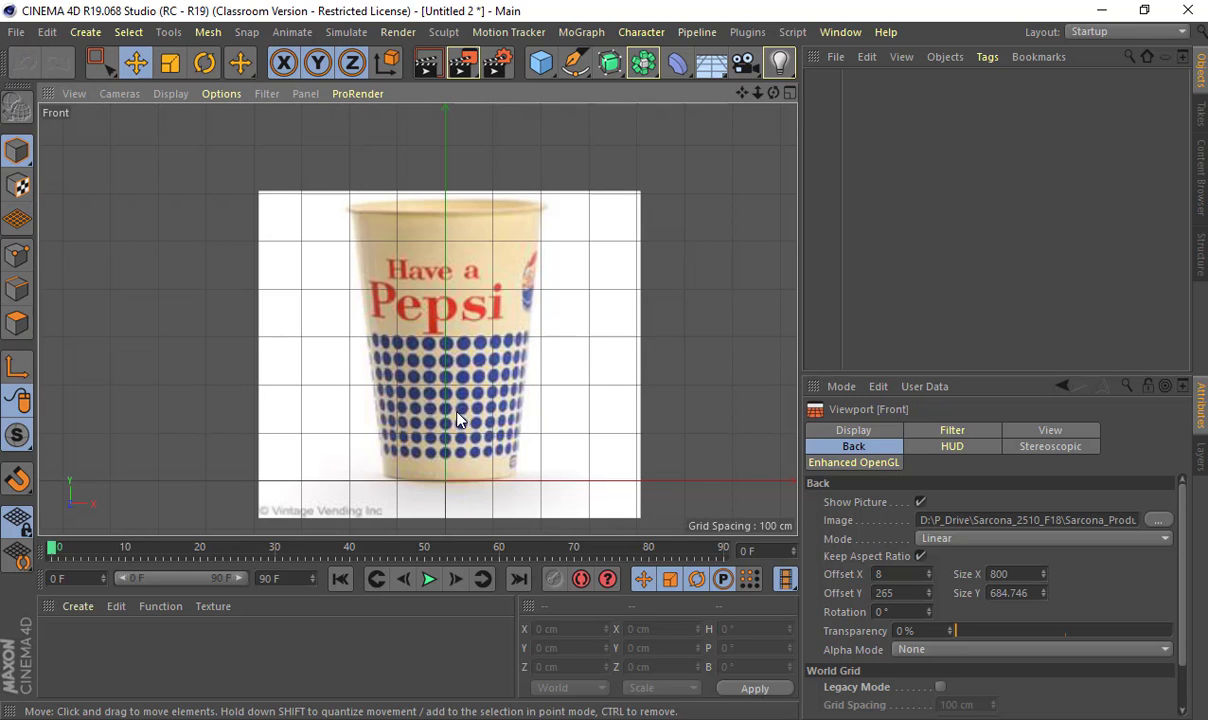
pyautogui.scroll(6, 456, 412)
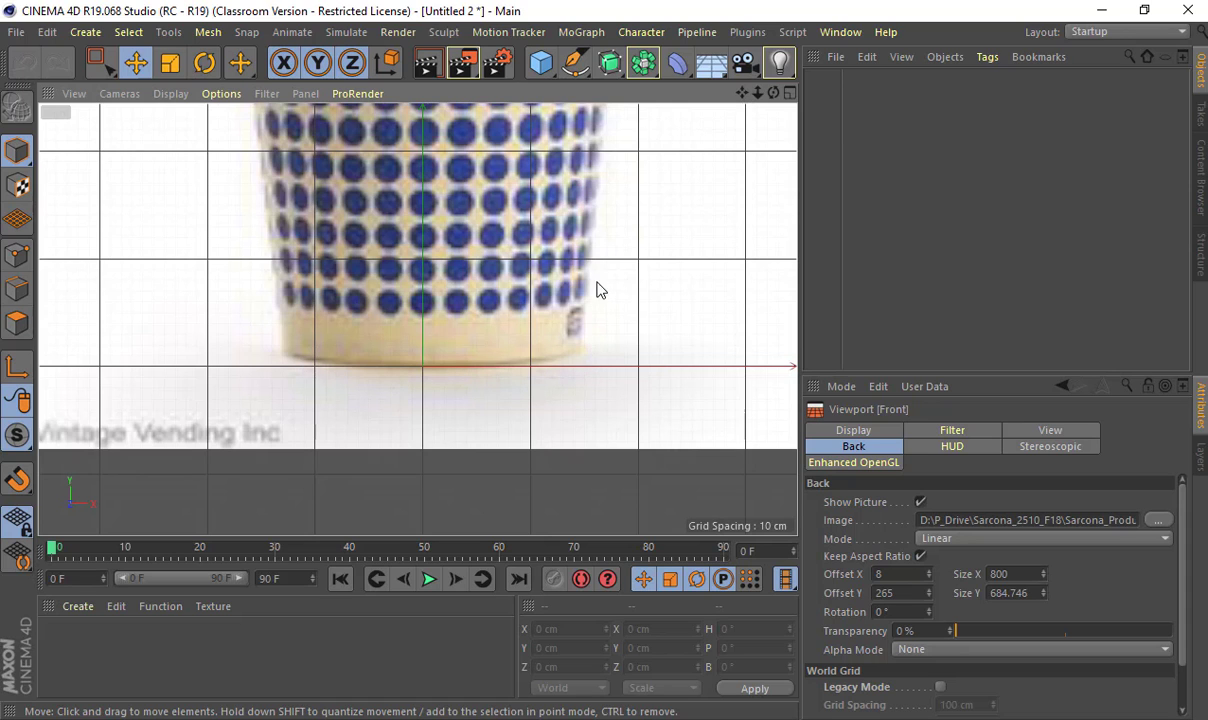
pyautogui.keyDown('alt'); pyautogui.moveTo(579, 276); pyautogui.dragTo(561, 530, button='middle'); pyautogui.keyUp('alt')
pyautogui.keyDown('alt'); pyautogui.moveTo(480, 170); pyautogui.dragTo(464, 433, button='middle'); pyautogui.keyUp('alt')
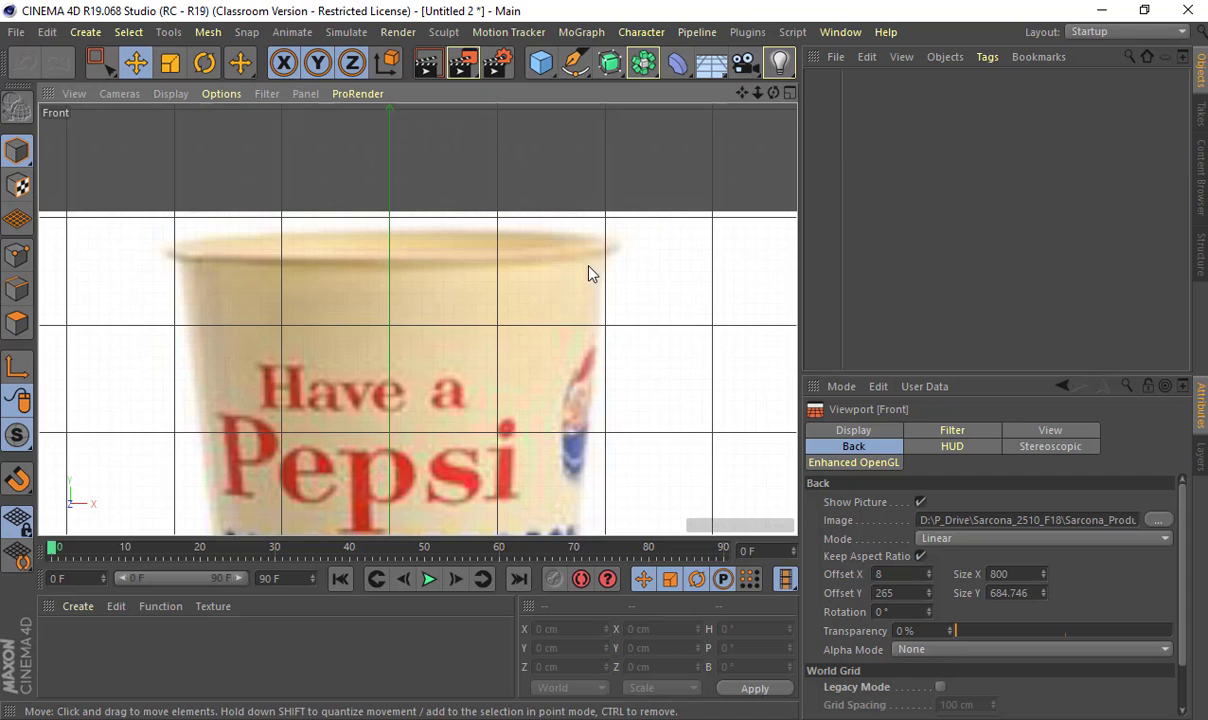
pyautogui.scroll(-5, 539, 345)
pyautogui.keyDown('alt'); pyautogui.moveTo(474, 327); pyautogui.dragTo(464, 318, button='middle'); pyautogui.keyUp('alt')
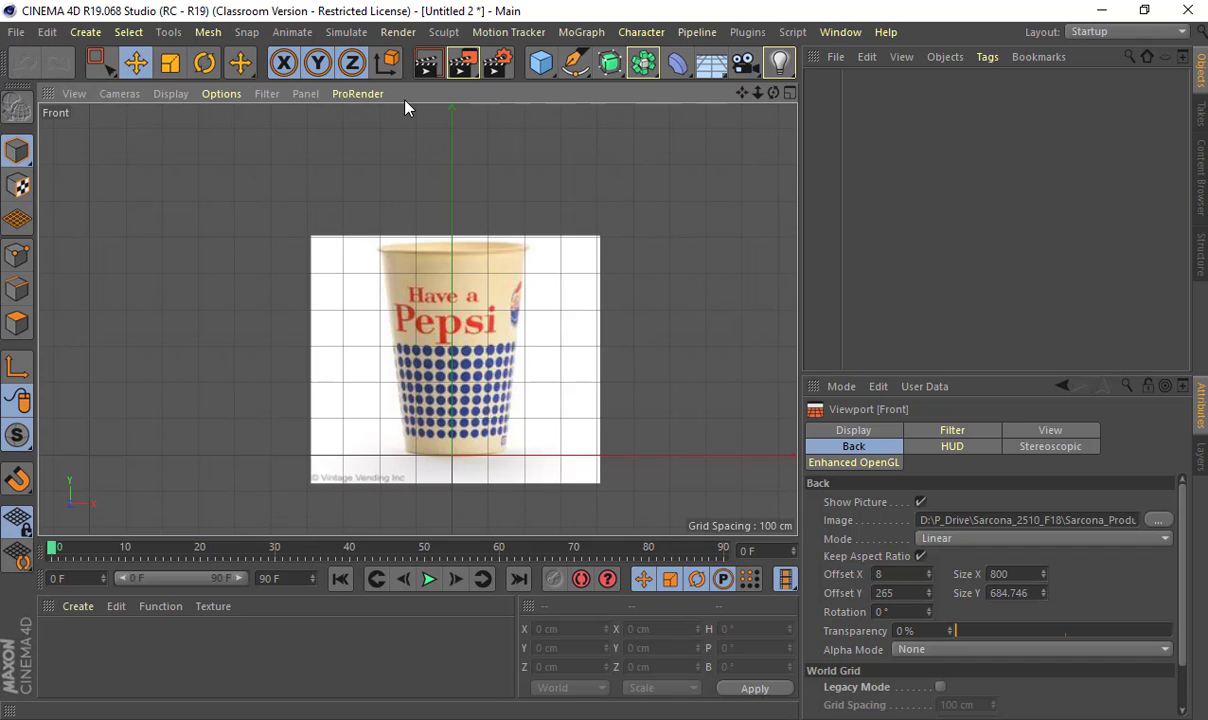
# - With the Bezier Pen, start a spline at the cup's base centre and trace out to the lower corner at about X -131, Y 23 cm
pyautogui.click(88, 33)
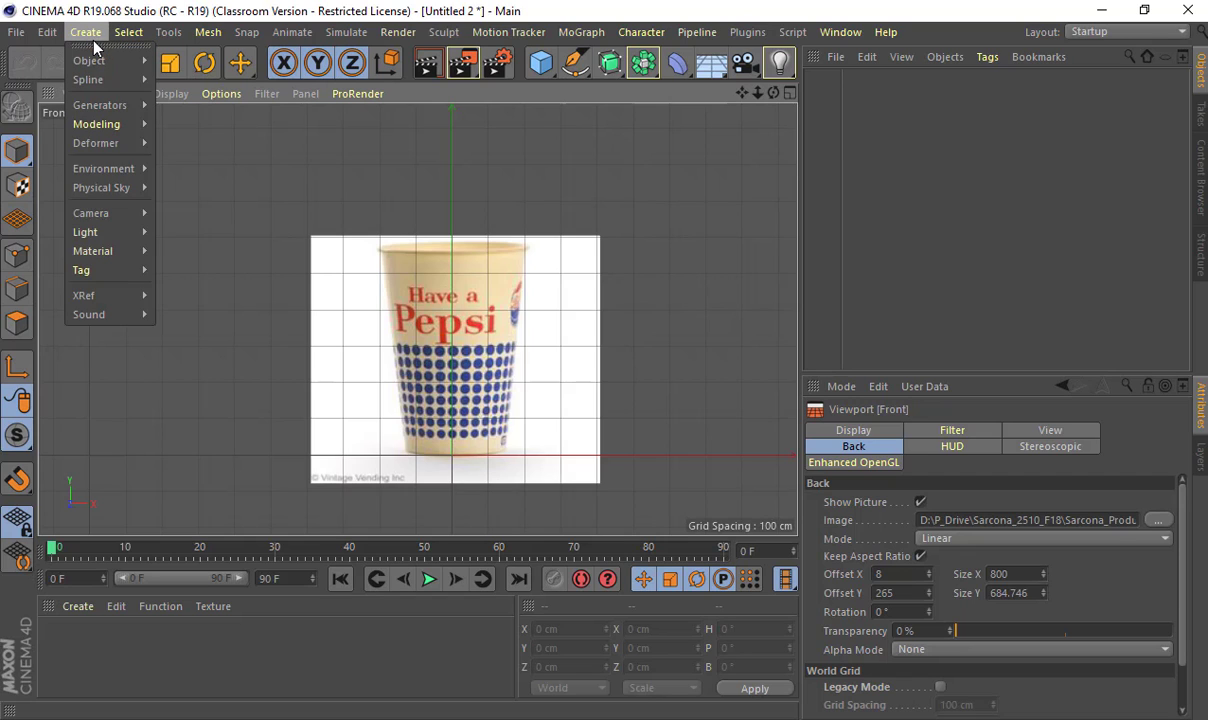
pyautogui.moveTo(88, 78)
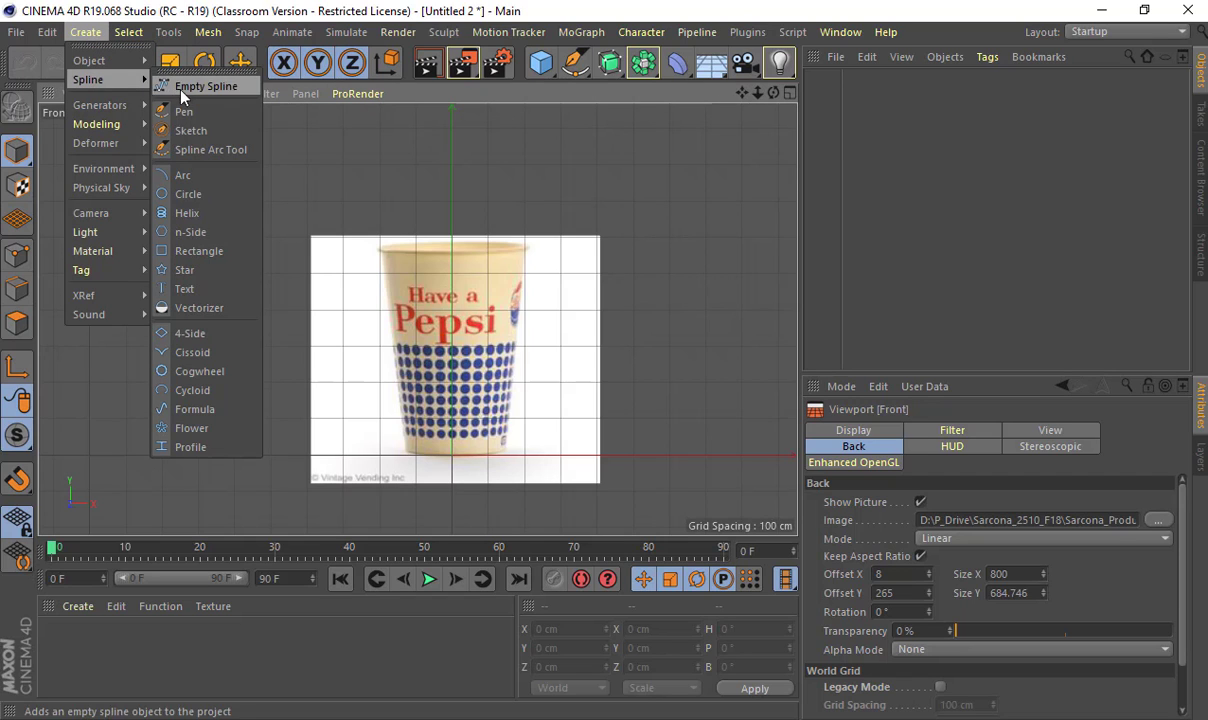
pyautogui.click(184, 114)
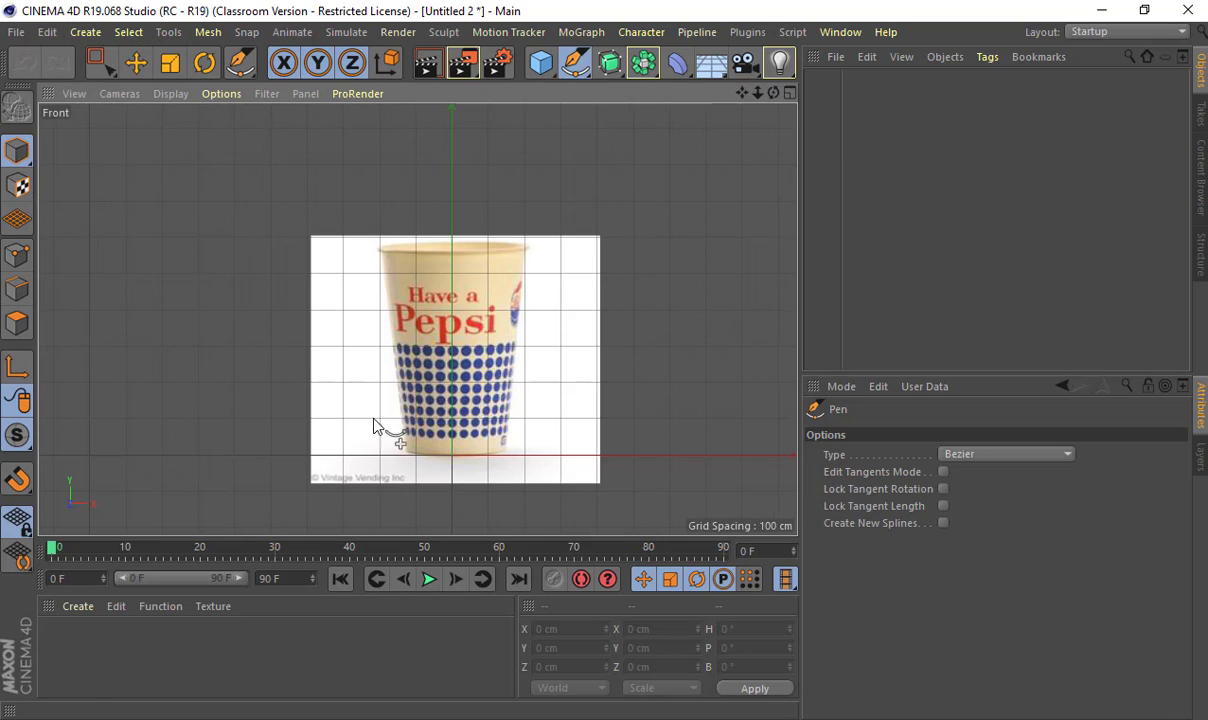
pyautogui.scroll(5, 380, 420)
pyautogui.scroll(3, 312, 393)
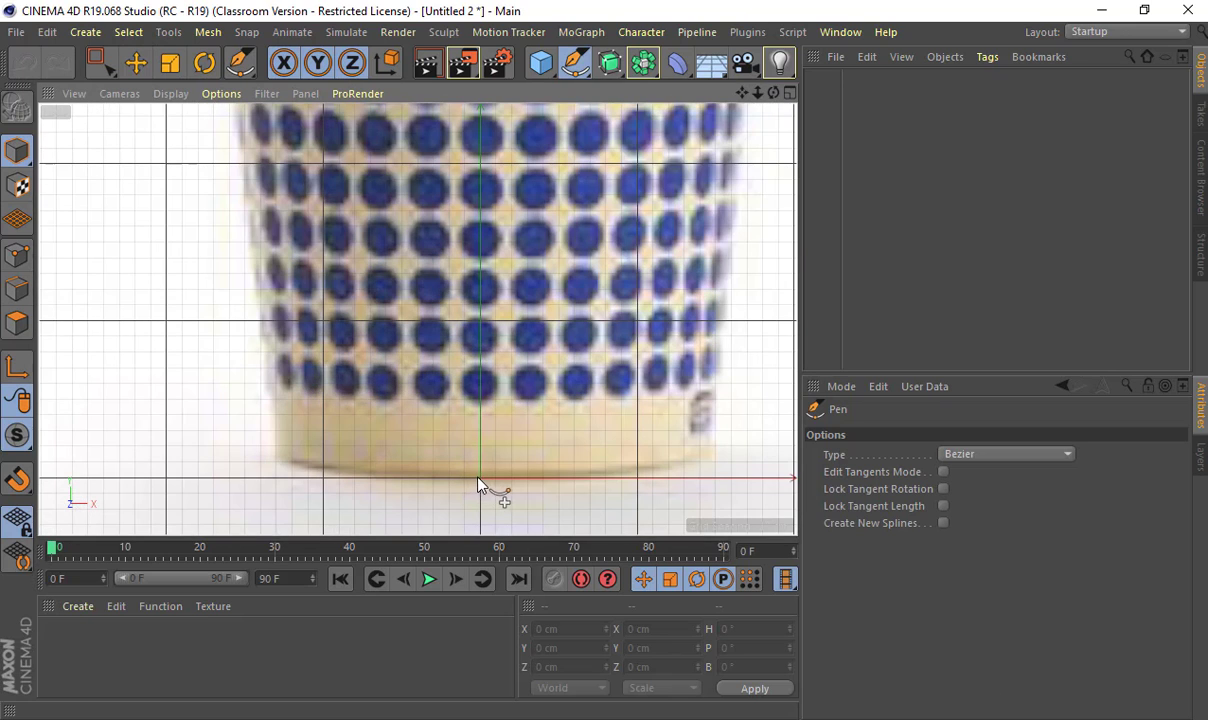
pyautogui.click(479, 480)
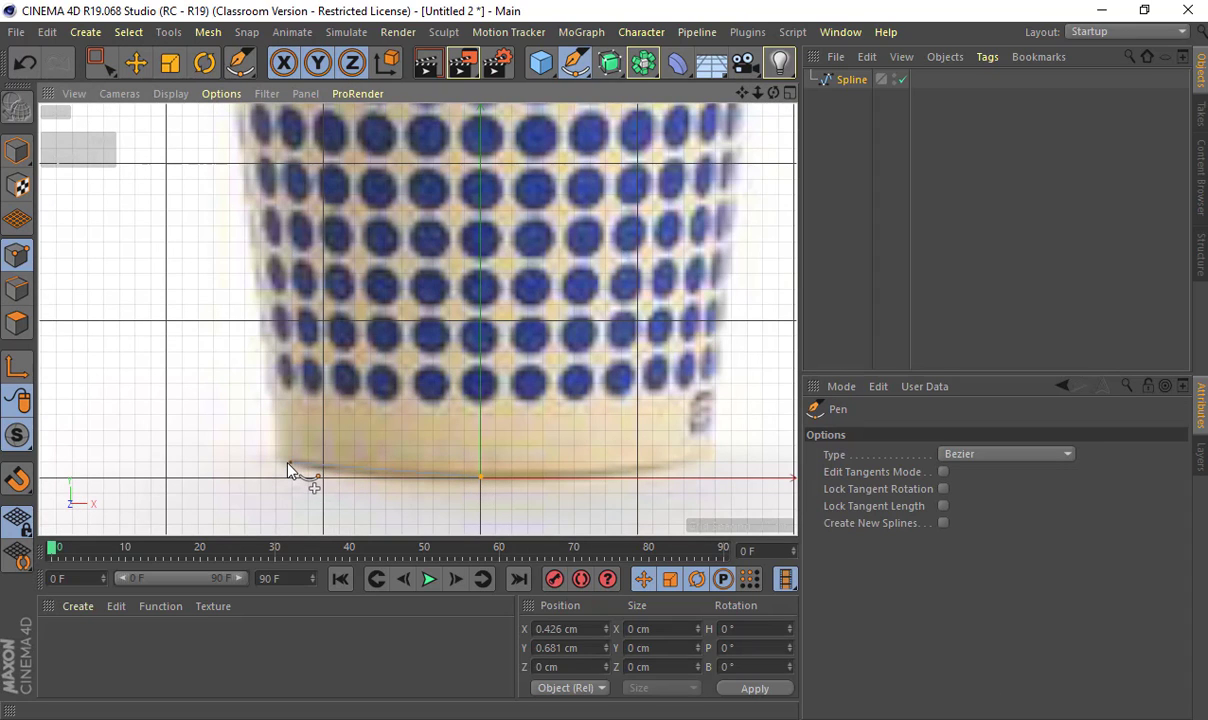
pyautogui.moveTo(283, 463); pyautogui.dragTo(276, 441)
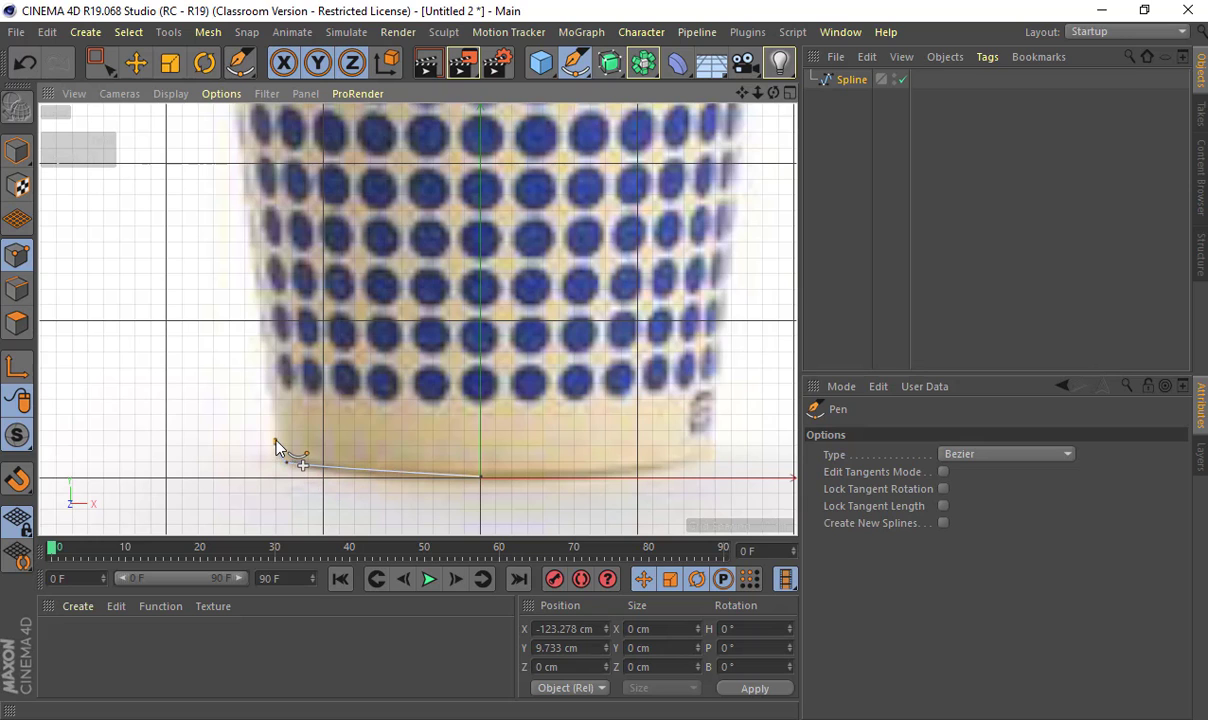
pyautogui.click(275, 441)
# - Trace the spline up the cup's side and around the rolled lip, then along the top edge to about X 99, Y 588 cm
pyautogui.keyDown('alt'); pyautogui.moveTo(256, 259); pyautogui.dragTo(266, 469, button='middle'); pyautogui.keyUp('alt')
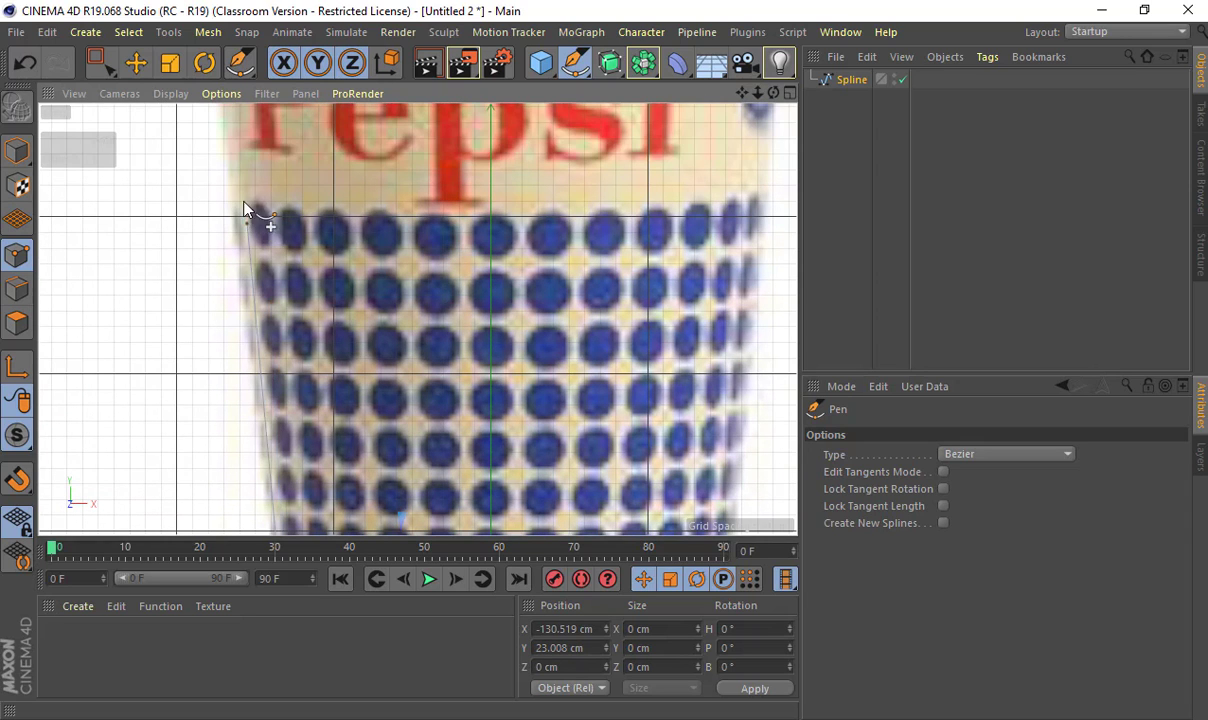
pyautogui.click(225, 159)
pyautogui.keyDown('alt'); pyautogui.moveTo(234, 178); pyautogui.dragTo(270, 474, button='middle'); pyautogui.keyUp('alt')
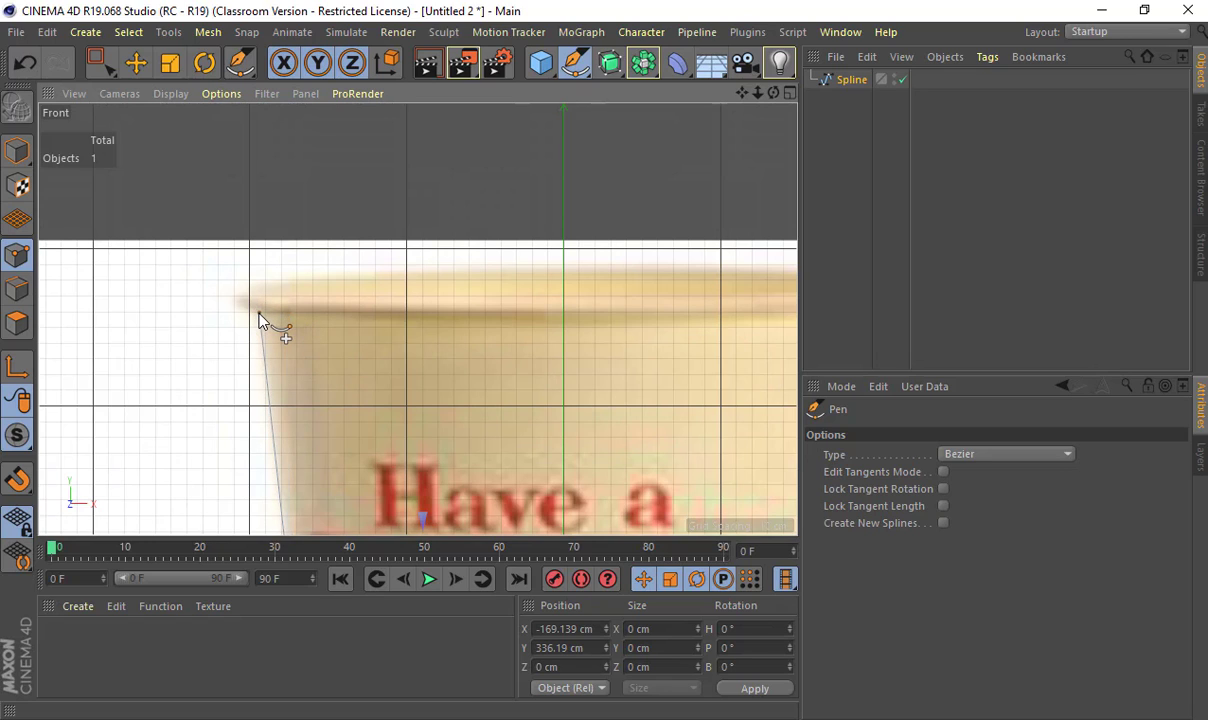
pyautogui.moveTo(241, 302); pyautogui.dragTo(279, 282)
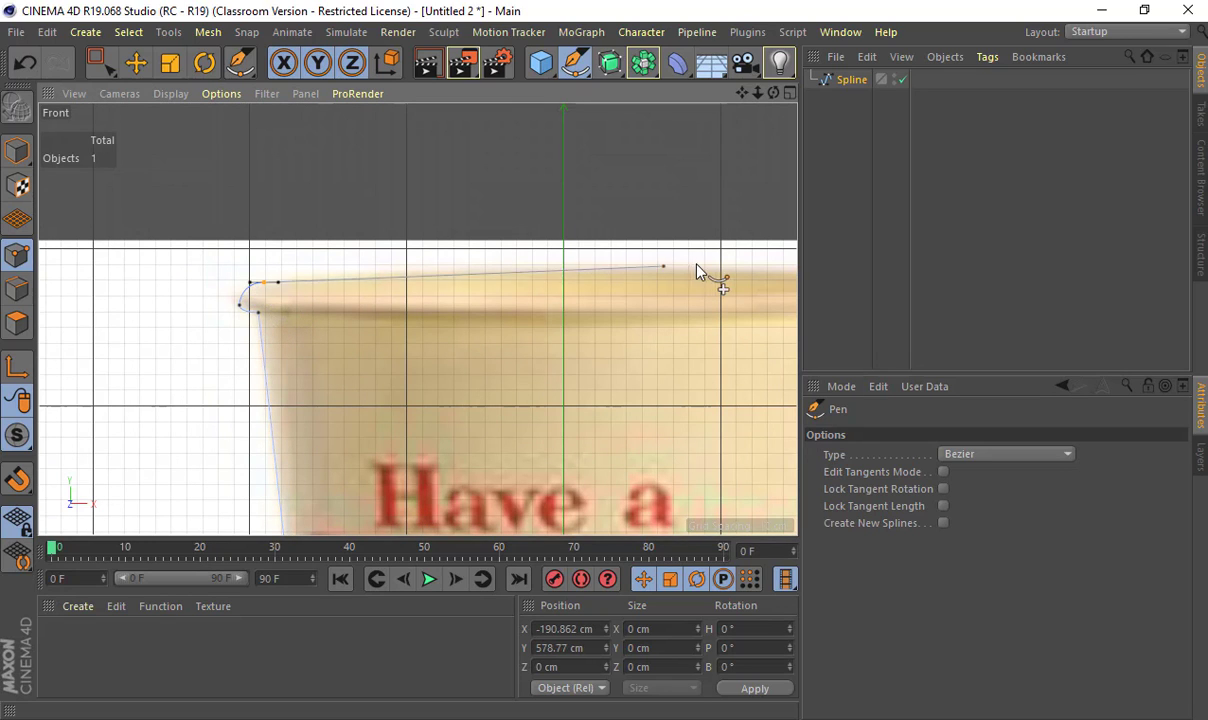
pyautogui.moveTo(720, 269); pyautogui.dragTo(872, 275)
pyautogui.moveTo(722, 280); pyautogui.dragTo(539, 283, button='middle')
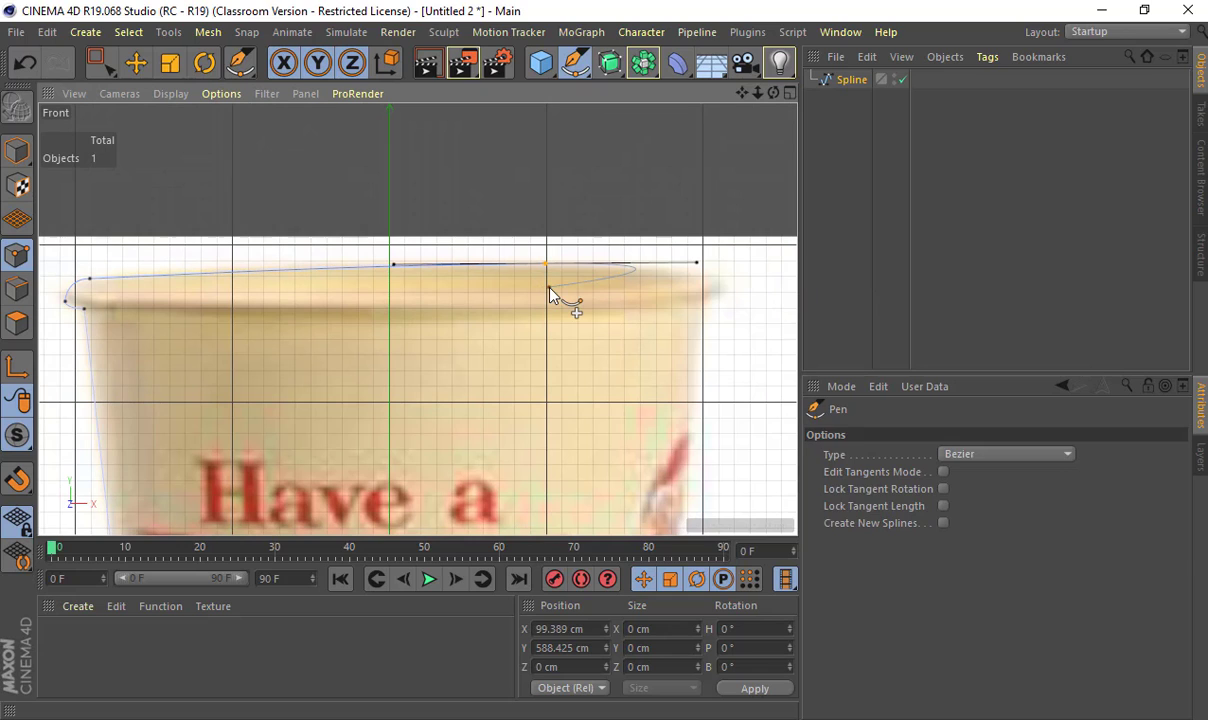
# - Select the spline's end point on the cup's top edge and move it to about X 0 on the centre axis
pyautogui.press('space')
pyautogui.scroll(-2, 490, 350)
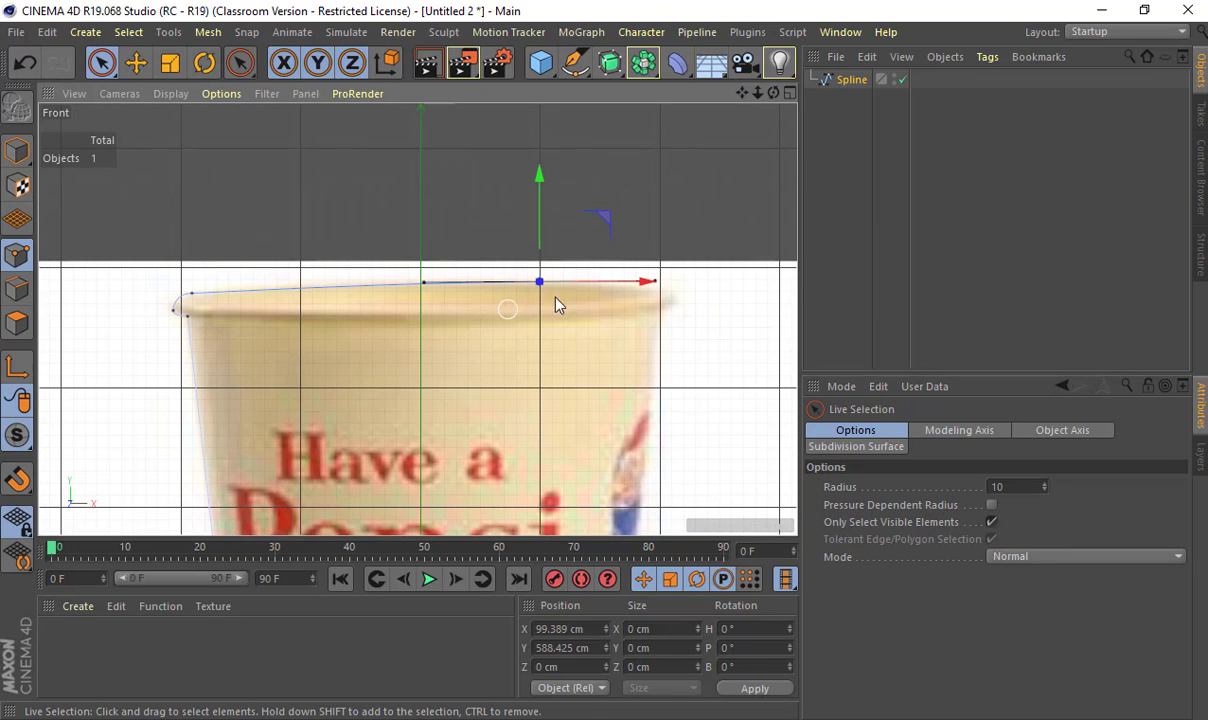
pyautogui.click(480, 253)
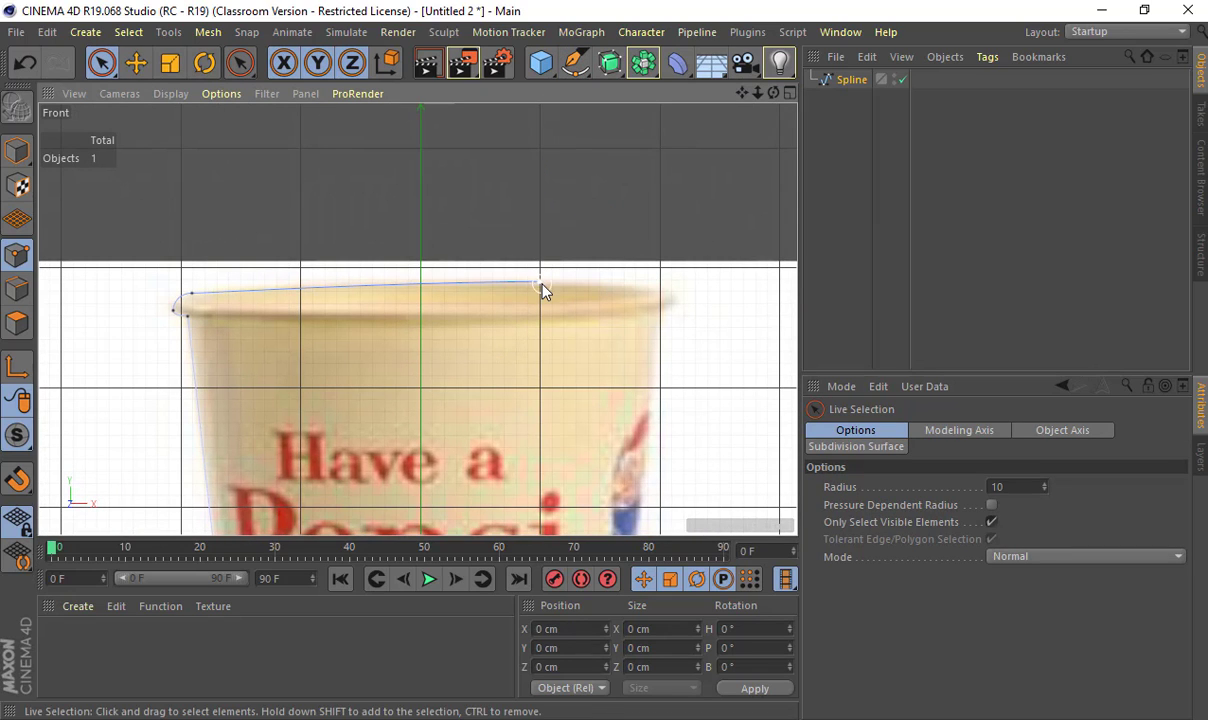
pyautogui.click(542, 284)
pyautogui.moveTo(585, 287); pyautogui.dragTo(501, 391)
# - Examine the cup profile spline in the Perspective view and from rim to base in the Front view
pyautogui.middleClick(459, 327)
pyautogui.middleClick(366, 251)
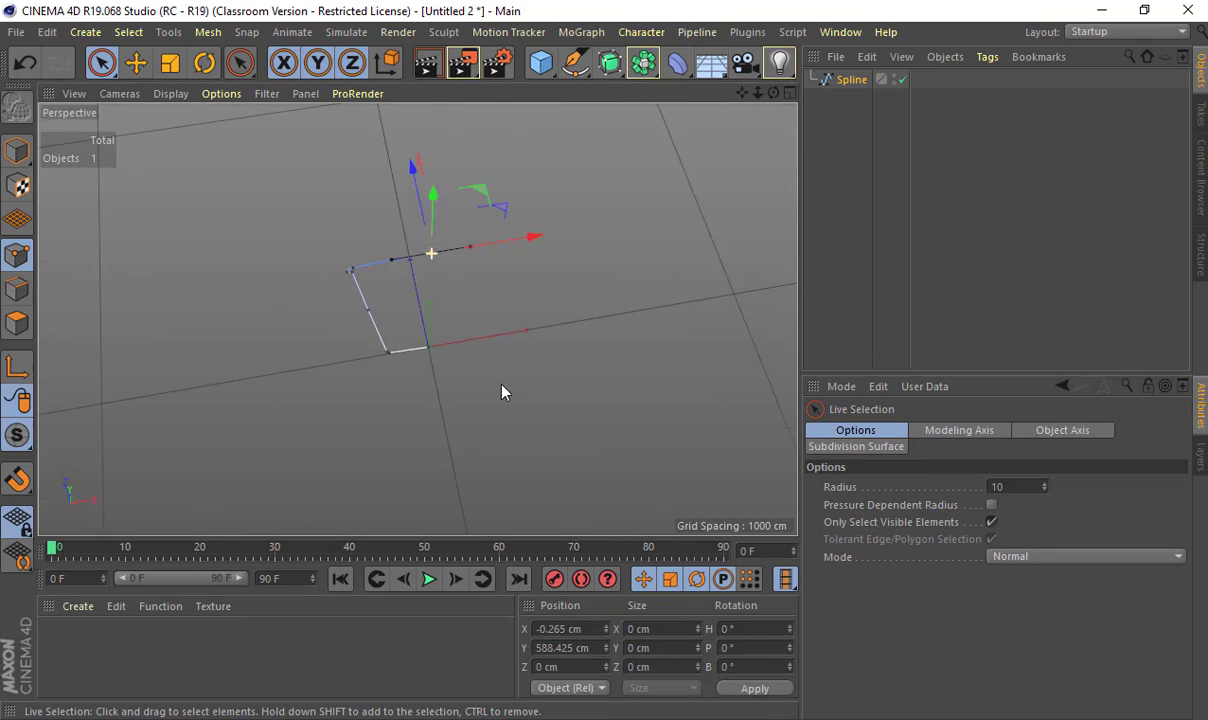
pyautogui.middleClick(501, 391)
pyautogui.middleClick(585, 430)
pyautogui.keyDown('alt'); pyautogui.moveTo(460, 390); pyautogui.dragTo(481, 182, button='middle'); pyautogui.keyUp('alt')
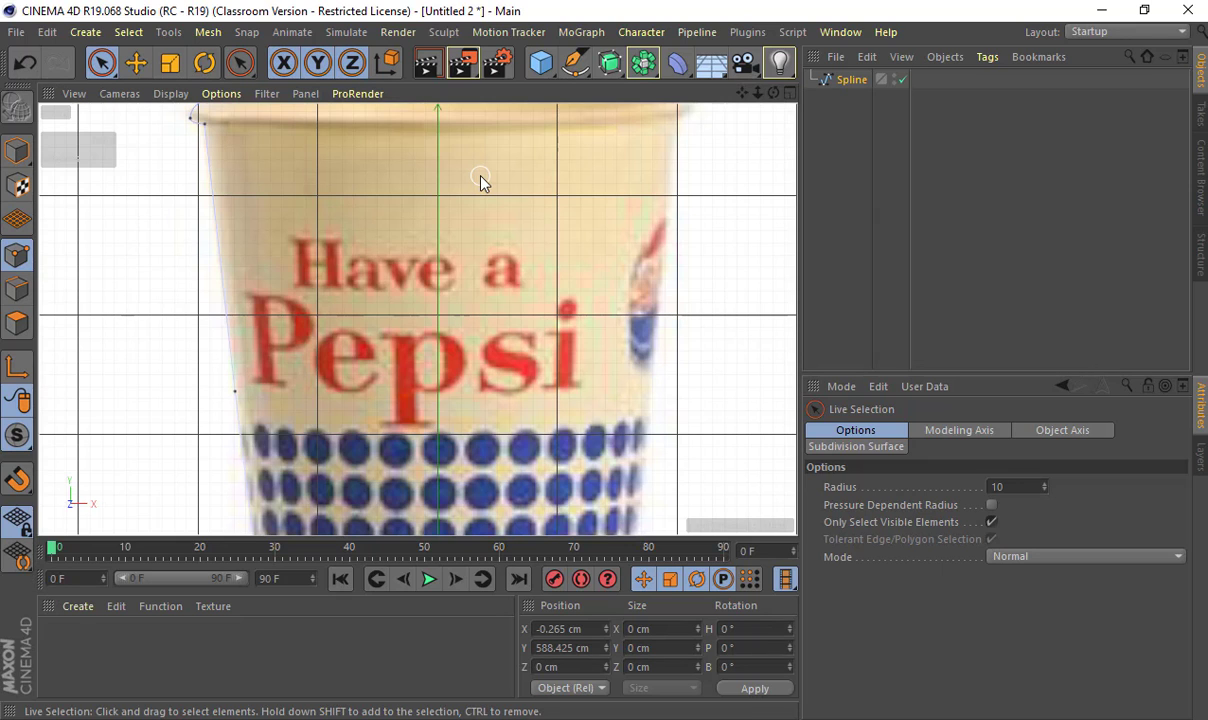
pyautogui.keyDown('alt'); pyautogui.moveTo(528, 198); pyautogui.dragTo(530, 333, button='middle'); pyautogui.keyUp('alt')
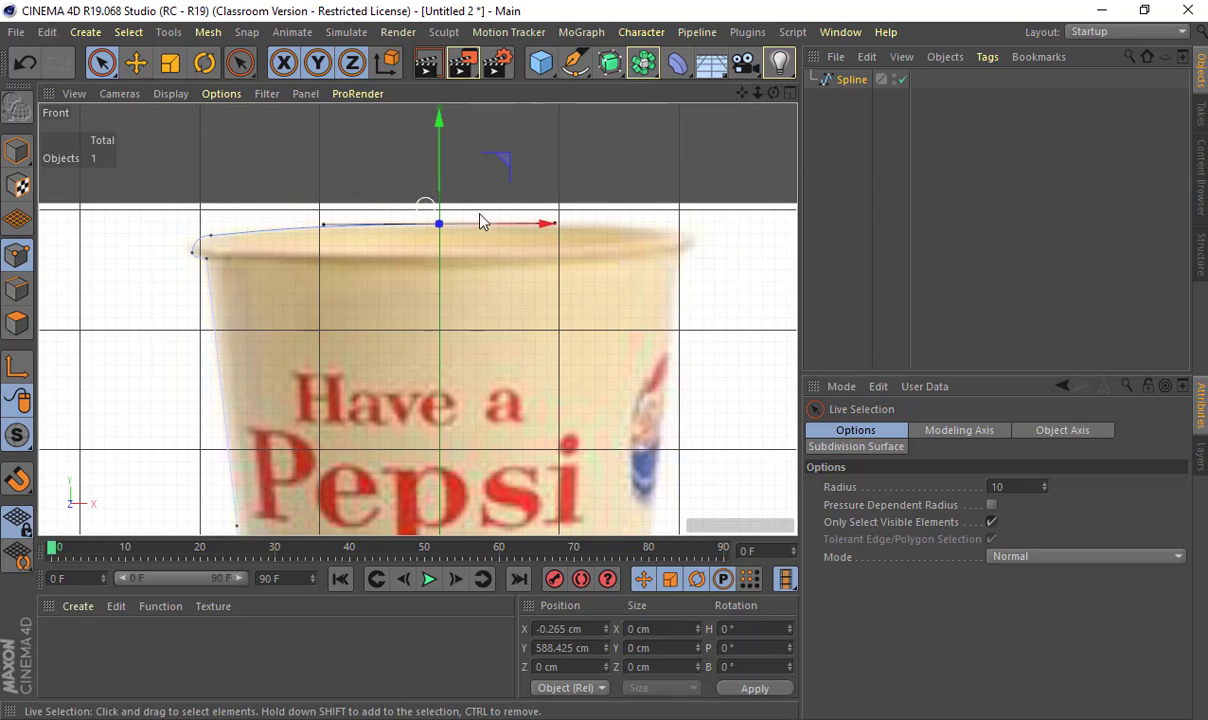
pyautogui.keyDown('alt'); pyautogui.moveTo(461, 369); pyautogui.dragTo(441, 42, button='middle'); pyautogui.keyUp('alt')
pyautogui.keyDown('alt'); pyautogui.moveTo(424, 522); pyautogui.dragTo(410, 272, button='middle'); pyautogui.keyUp('alt')
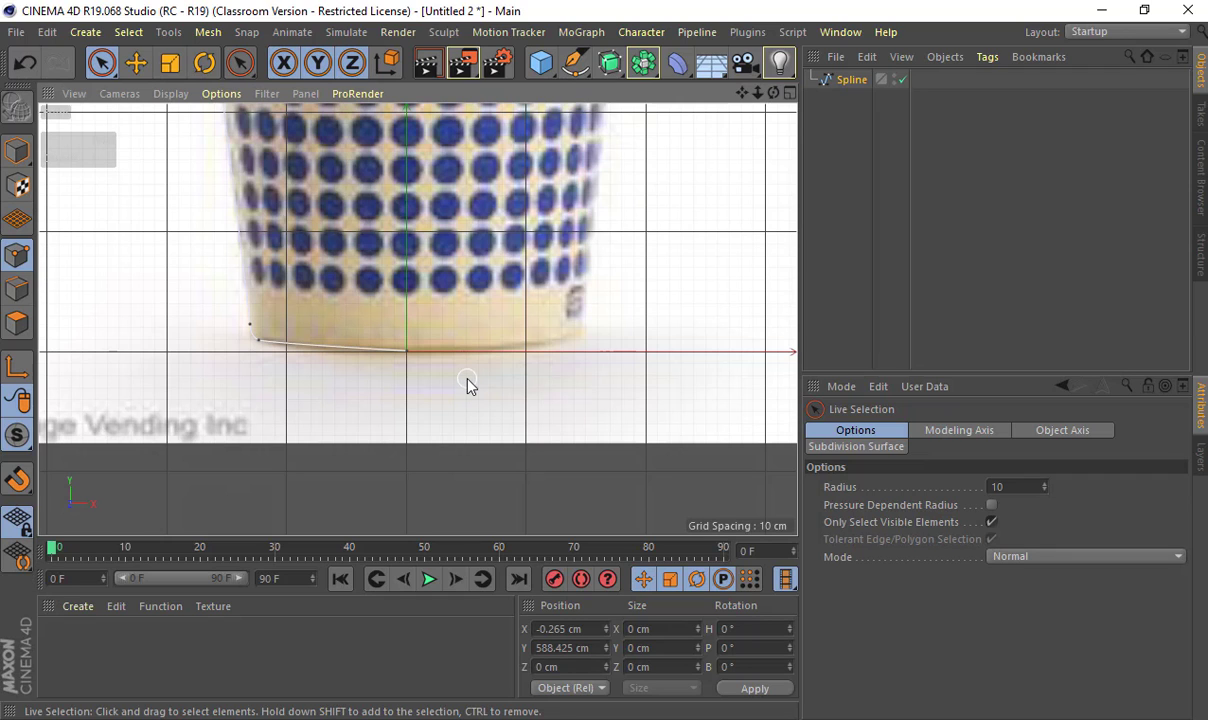
pyautogui.keyDown('alt'); pyautogui.moveTo(328, 155); pyautogui.dragTo(344, 414, button='middle'); pyautogui.keyUp('alt')
pyautogui.moveTo(358, 252)
pyautogui.keyDown('alt'); pyautogui.mouseDown(button='middle')
pyautogui.moveTo(353, 402)
pyautogui.moveTo(372, 575)
pyautogui.mouseUp(button='middle'); pyautogui.keyUp('alt')
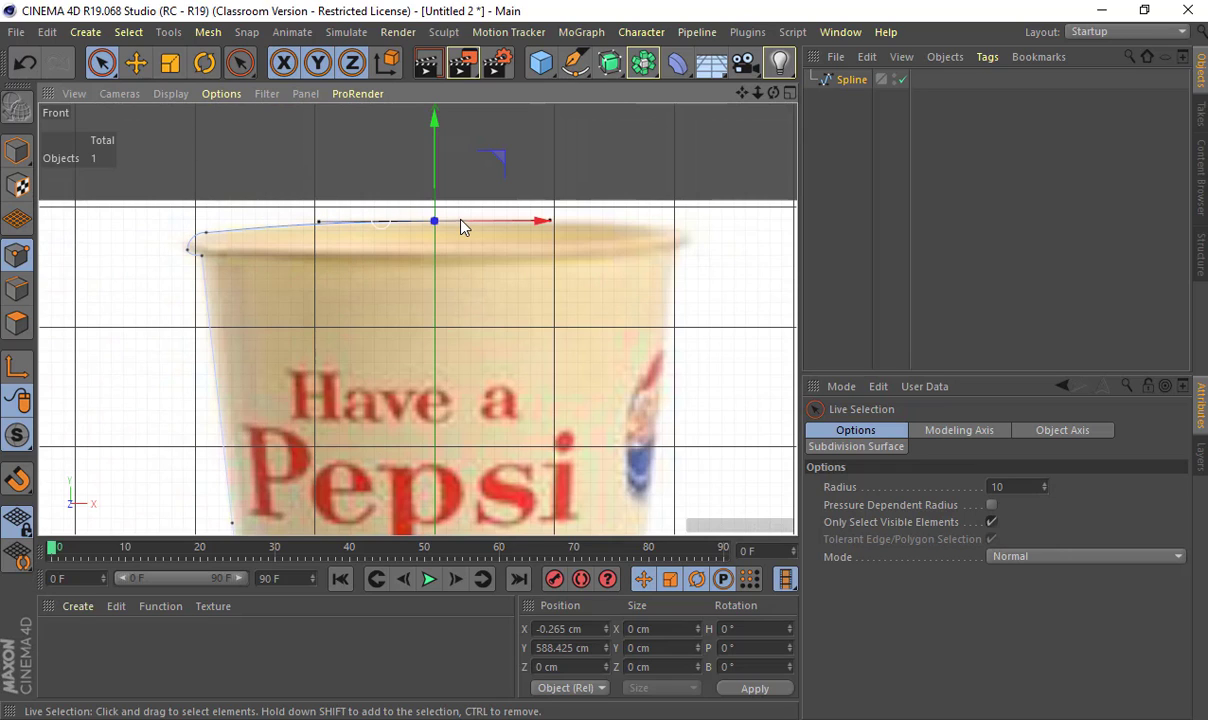
# - Delete the traced cup profile spline
pyautogui.click(481, 250)
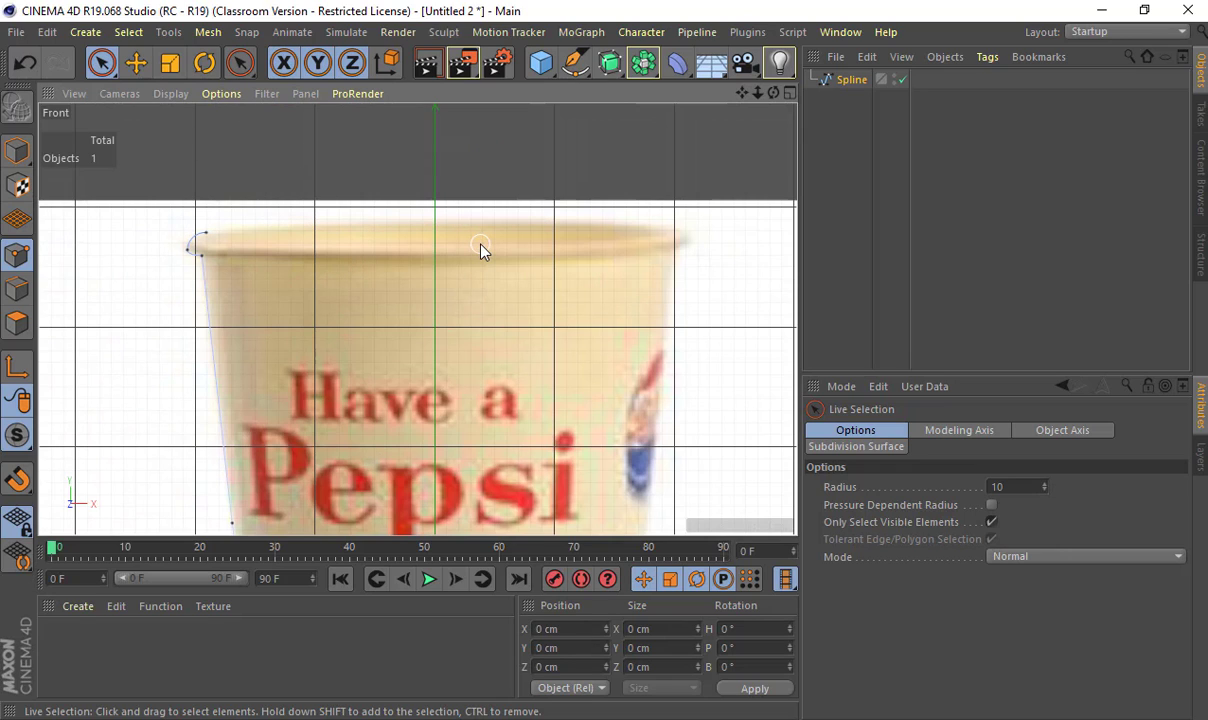
pyautogui.click(853, 80)
pyautogui.press('Delete')
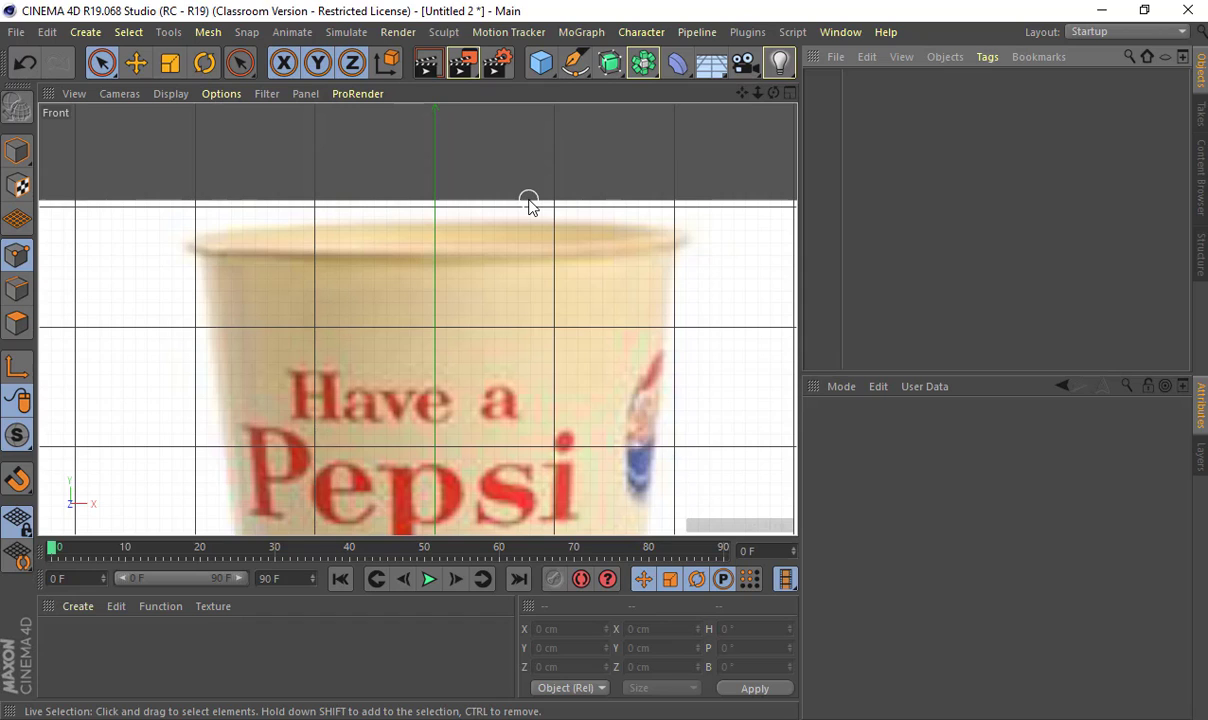
# - With the Bezier Pen, start a new spline at the cup's base centre and trace straight to the lower corner at about X -134, Y 0 cm
pyautogui.click(80, 32)
pyautogui.moveTo(115, 104)
pyautogui.moveTo(110, 80)
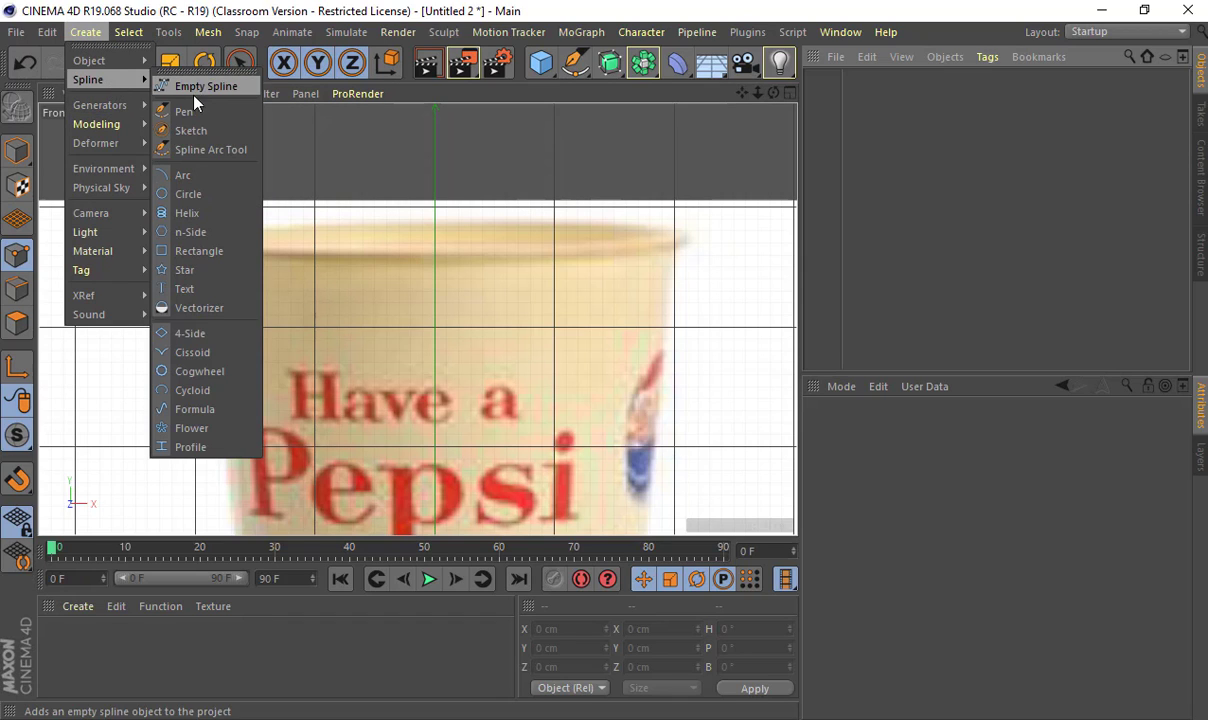
pyautogui.keyDown('alt'); pyautogui.moveTo(336, 391); pyautogui.dragTo(281, 335, button='middle'); pyautogui.keyUp('alt')
pyautogui.keyDown('alt'); pyautogui.moveTo(326, 288); pyautogui.dragTo(326, 276, button='middle'); pyautogui.keyUp('alt')
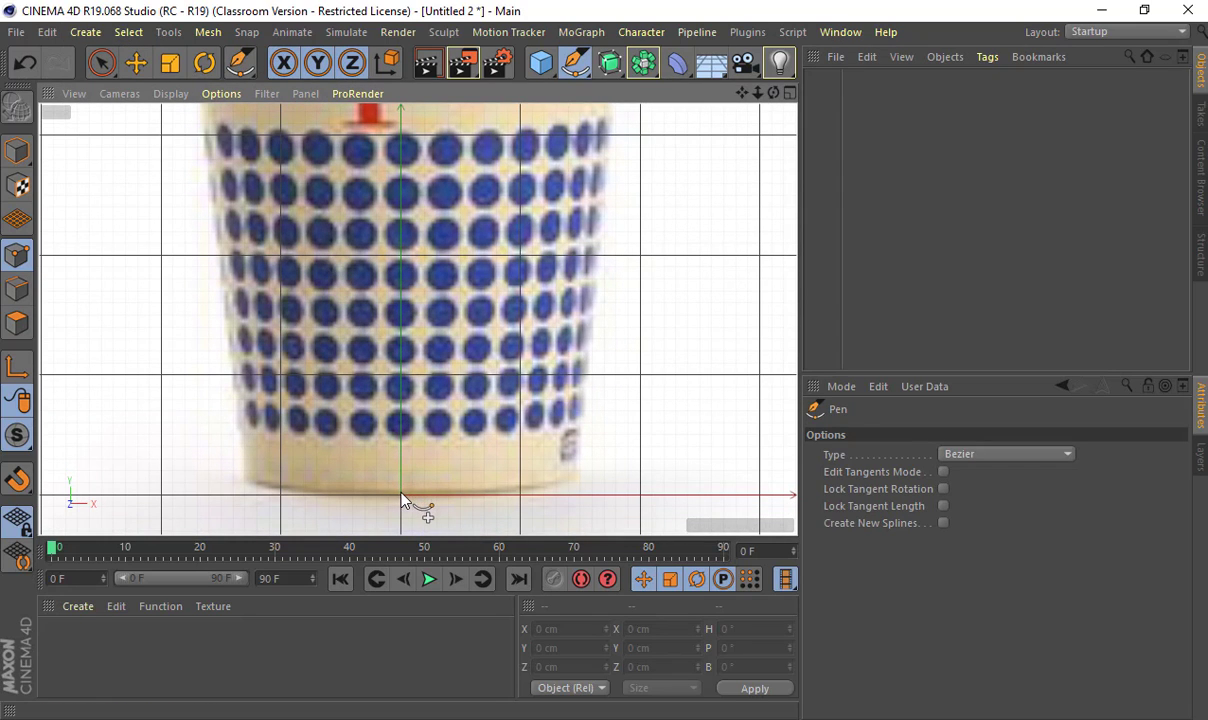
pyautogui.click(401, 496)
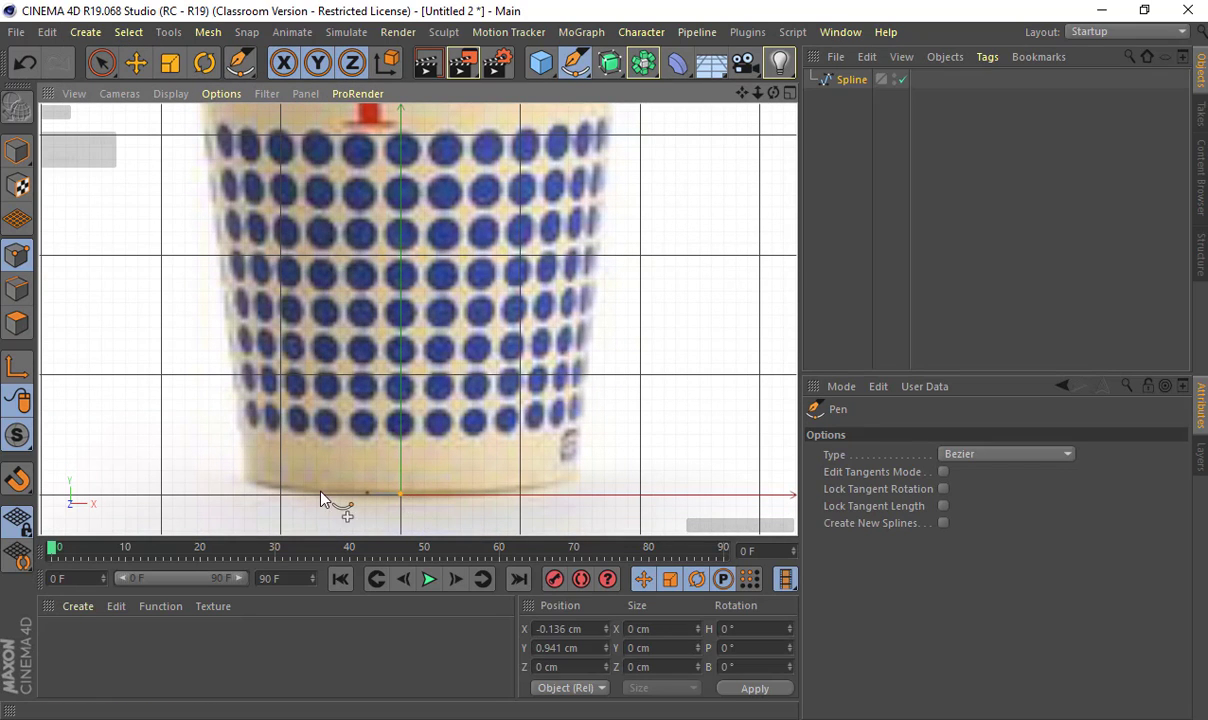
pyautogui.click(251, 497)
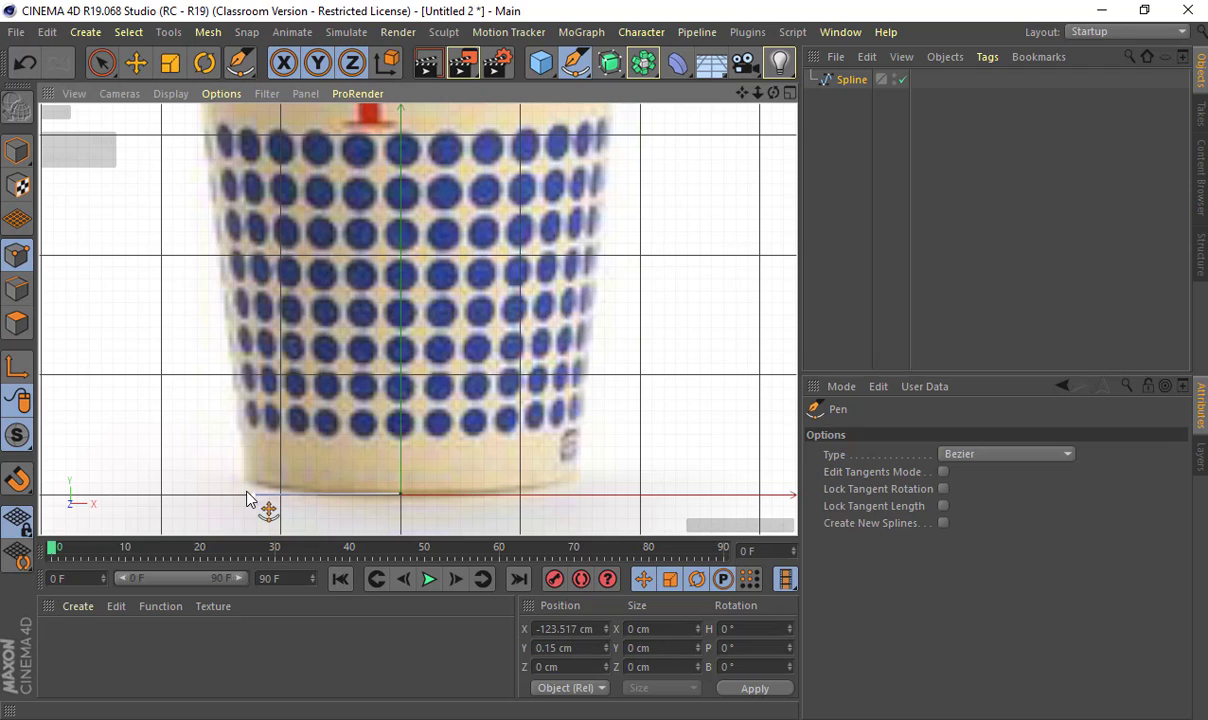
pyautogui.scroll(4, 245, 495)
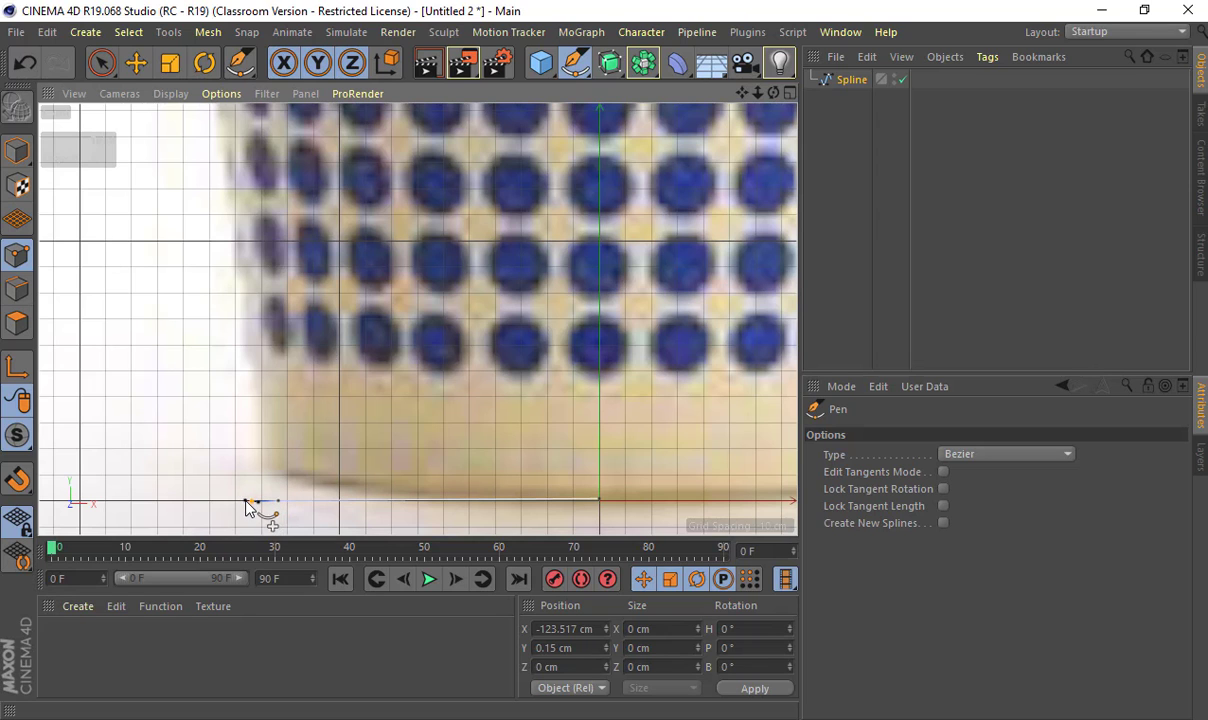
pyautogui.click(250, 501)
# - Trace the spline up the cup's side and around the lip, then across to the centre axis at about Y 573 cm, and finish drawing
pyautogui.keyDown('alt'); pyautogui.moveTo(266, 264); pyautogui.dragTo(275, 346, button='middle'); pyautogui.keyUp('alt')
pyautogui.scroll(-5, 278, 352)
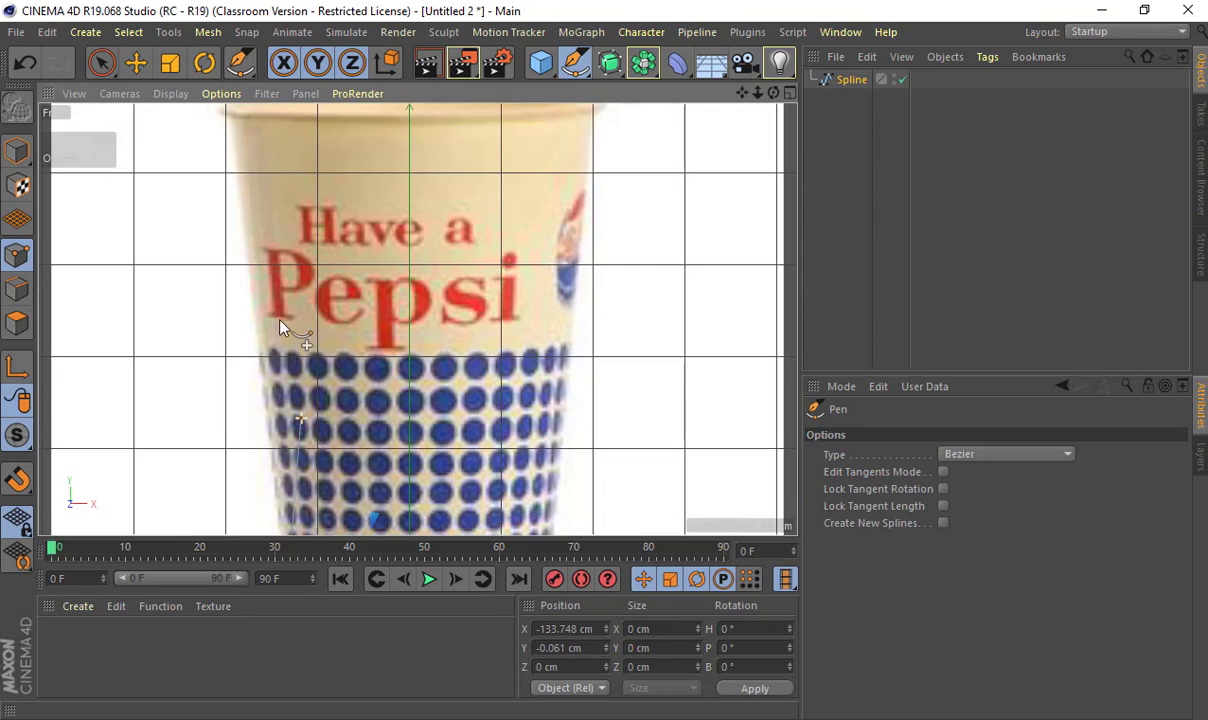
pyautogui.scroll(-2, 260, 400)
pyautogui.scroll(5, 255, 365)
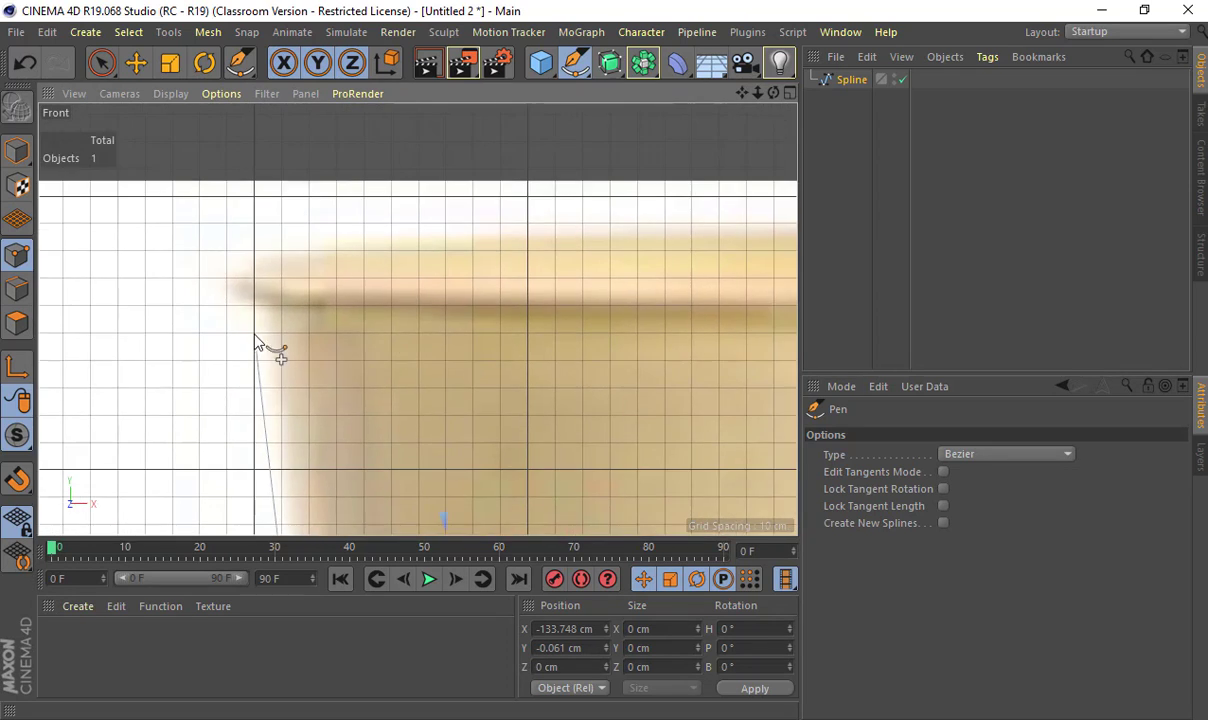
pyautogui.click(261, 304)
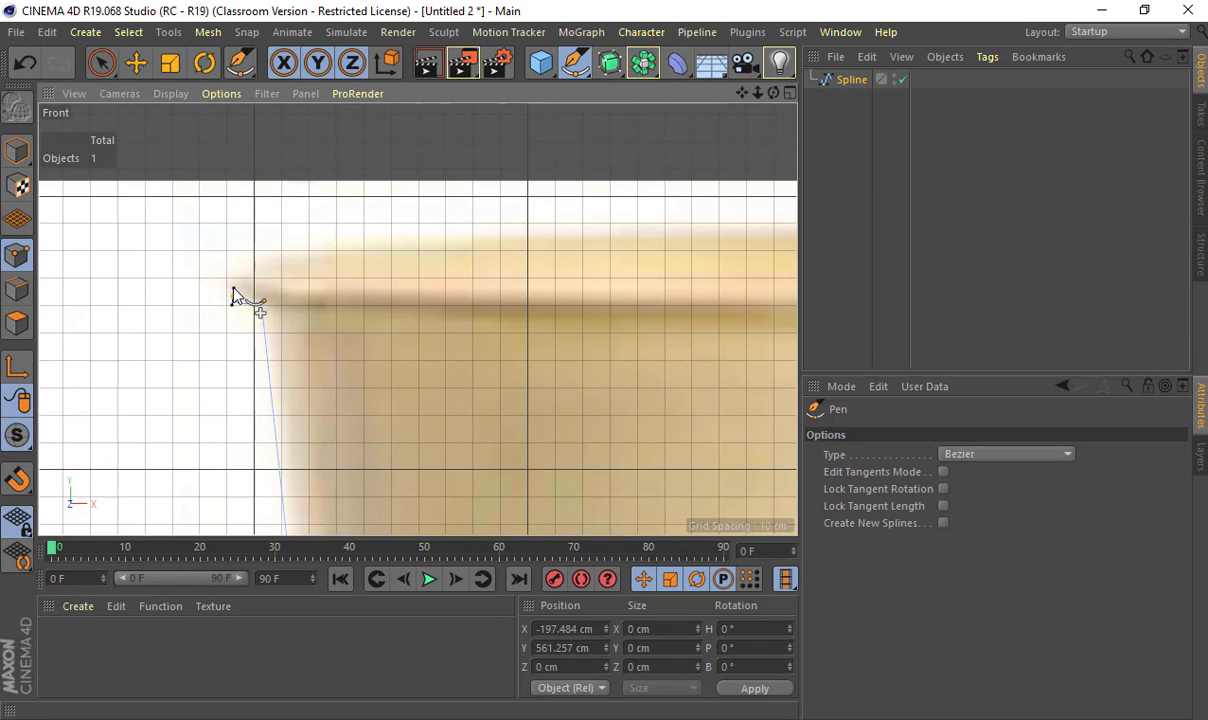
pyautogui.moveTo(252, 268); pyautogui.dragTo(275, 268)
pyautogui.keyDown('alt'); pyautogui.moveTo(437, 301); pyautogui.dragTo(270, 318, button='middle'); pyautogui.keyUp('alt')
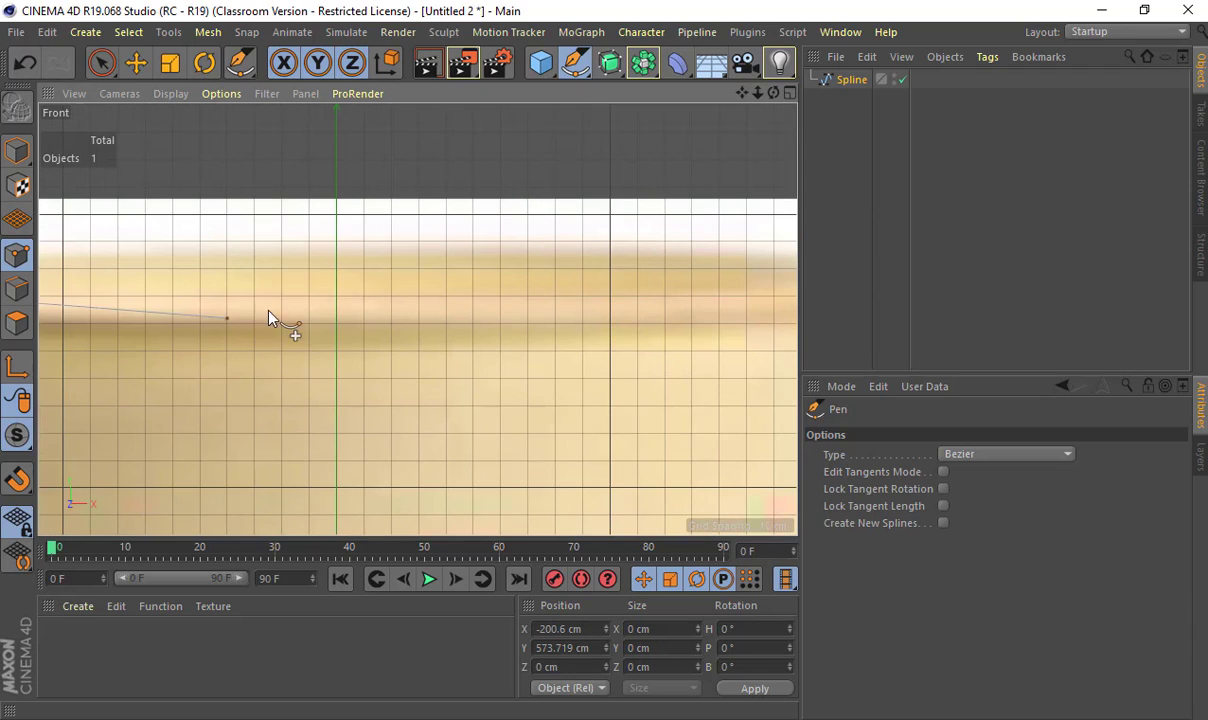
pyautogui.click(335, 288)
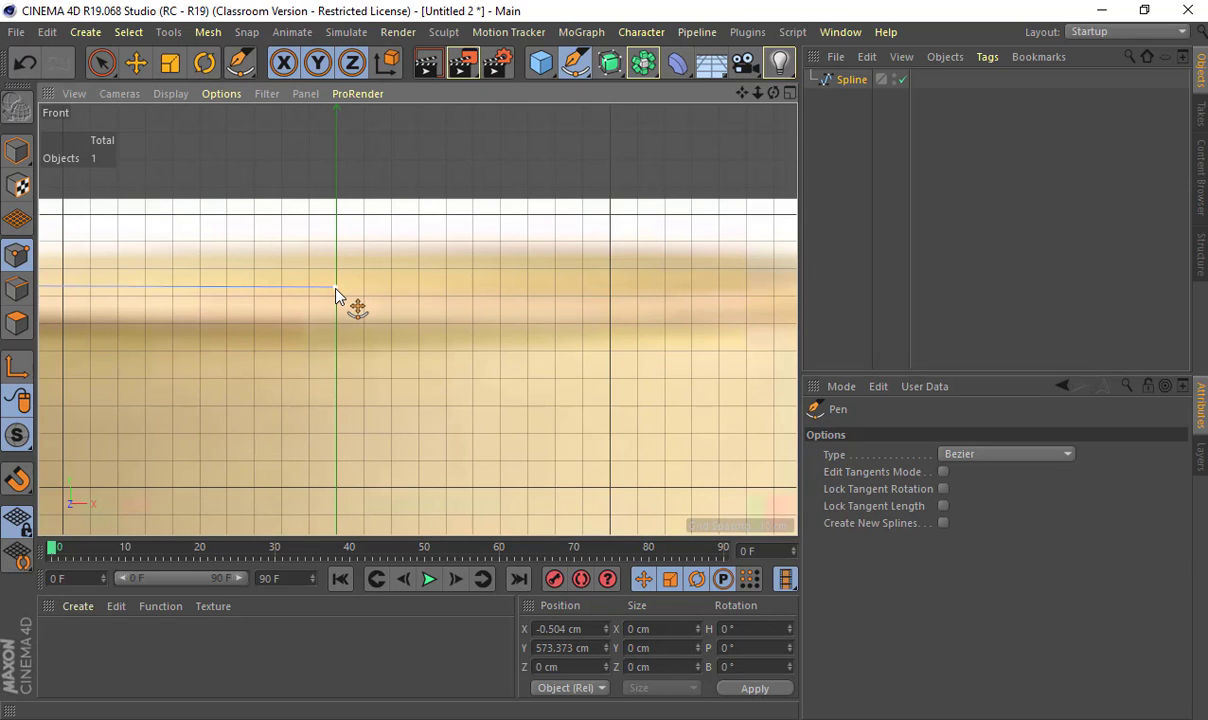
pyautogui.press('space')
pyautogui.press('e')
# - Examine the new profile spline against the reference image from the rim down to the base's lower corner
pyautogui.scroll(-5, 309, 305)
pyautogui.keyDown('alt'); pyautogui.moveTo(284, 341); pyautogui.dragTo(358, 314, button='middle'); pyautogui.keyUp('alt')
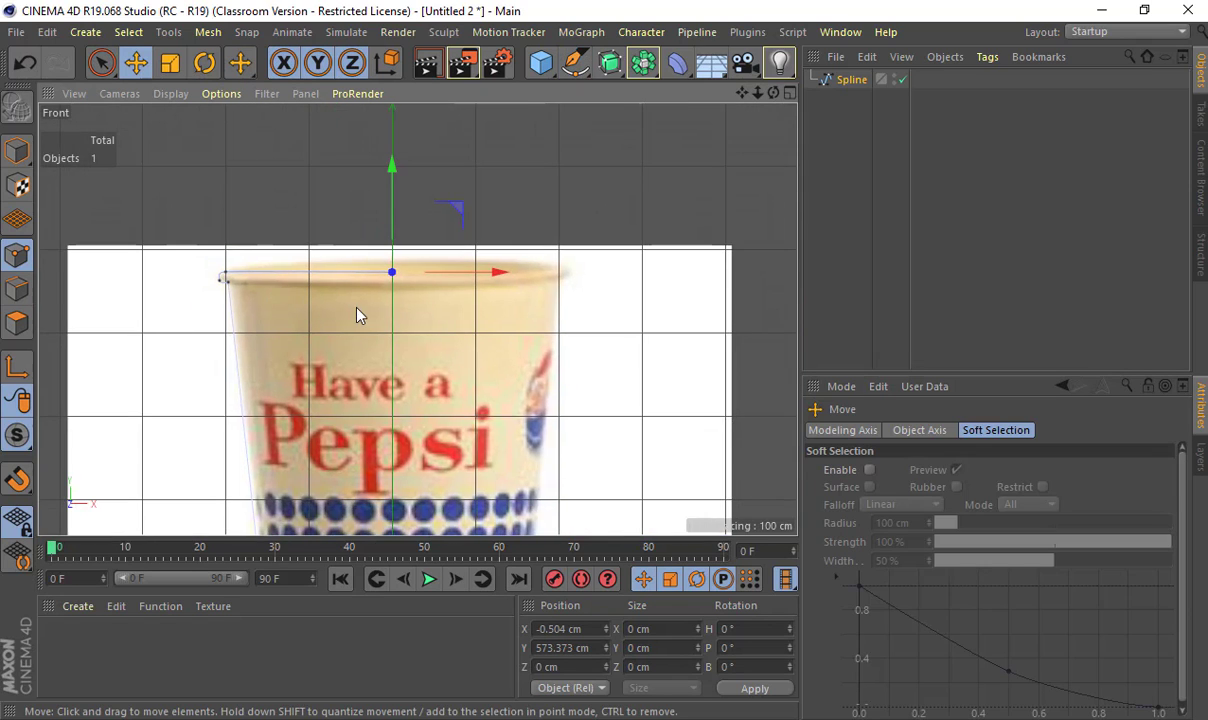
pyautogui.keyDown('alt'); pyautogui.moveTo(389, 442); pyautogui.dragTo(436, 236, button='middle'); pyautogui.keyUp('alt')
pyautogui.scroll(-5, 434, 240)
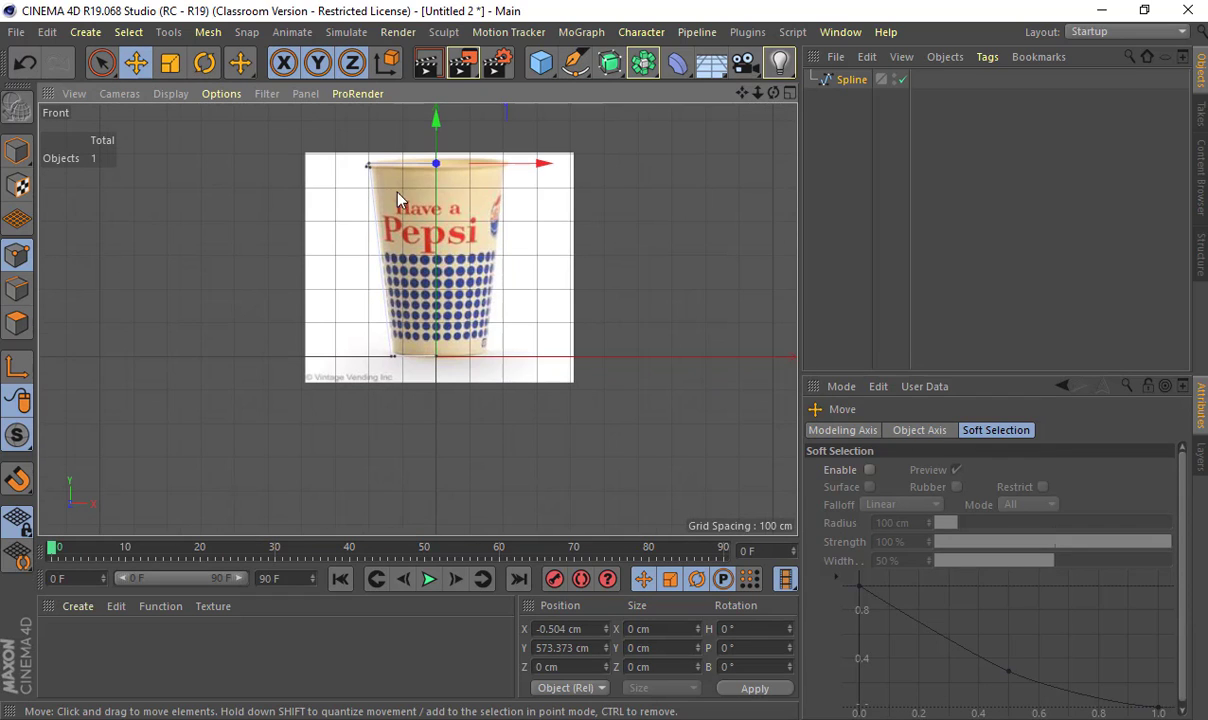
pyautogui.scroll(5, 400, 215)
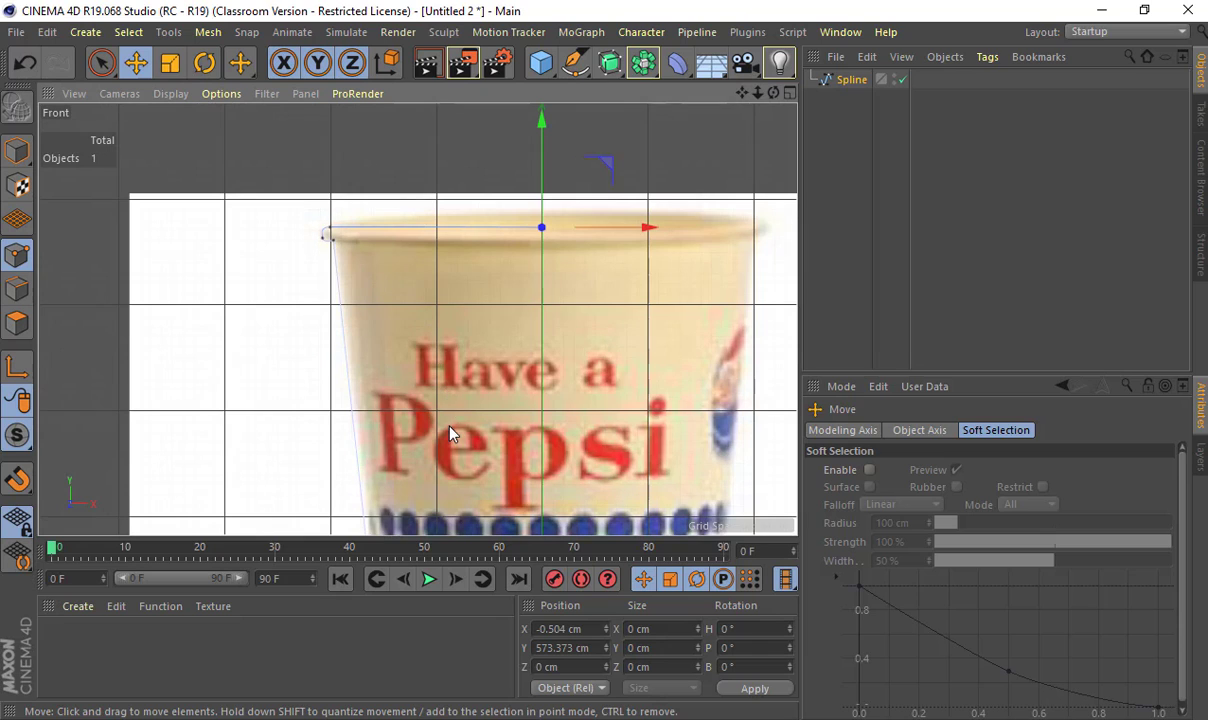
pyautogui.keyDown('alt'); pyautogui.moveTo(449, 485); pyautogui.dragTo(448, 262, button='middle'); pyautogui.keyUp('alt')
pyautogui.keyDown('alt'); pyautogui.moveTo(484, 406); pyautogui.dragTo(432, 211, button='middle'); pyautogui.keyUp('alt')
pyautogui.keyDown('alt'); pyautogui.moveTo(434, 308); pyautogui.dragTo(433, 292, button='middle'); pyautogui.keyUp('alt')
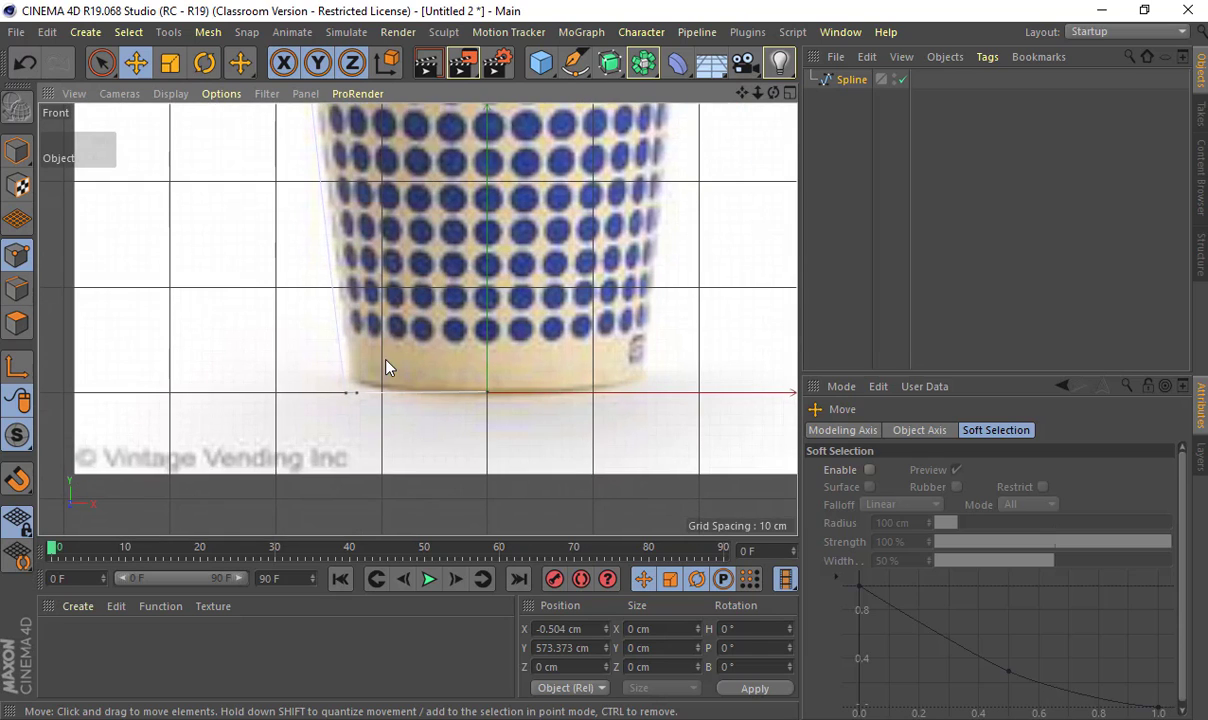
pyautogui.scroll(4, 385, 364)
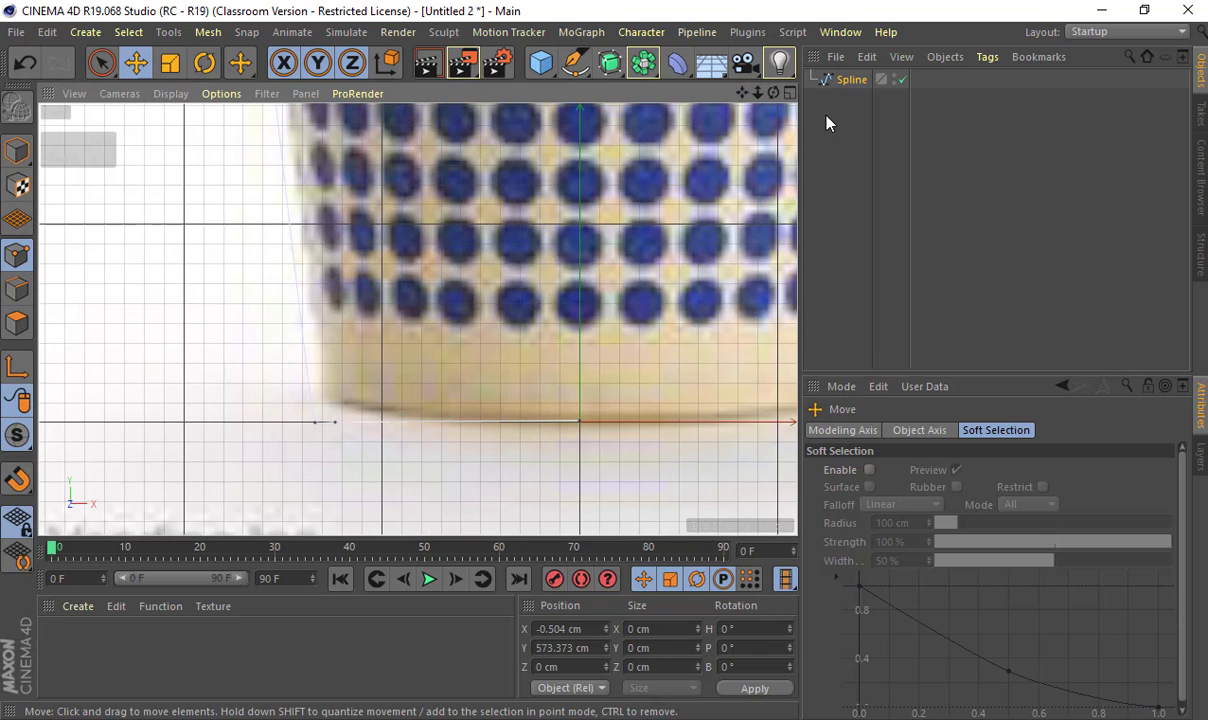
# - Hide the Front view's background reference picture
pyautogui.click(203, 95)
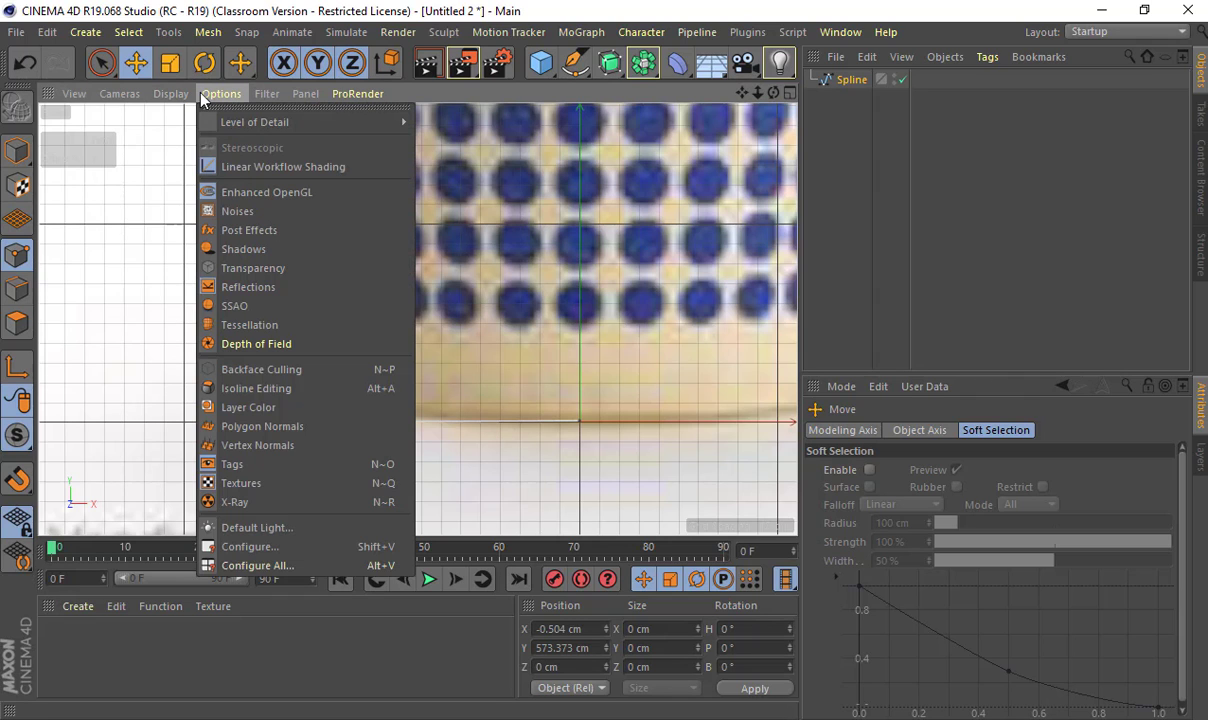
pyautogui.click(255, 547)
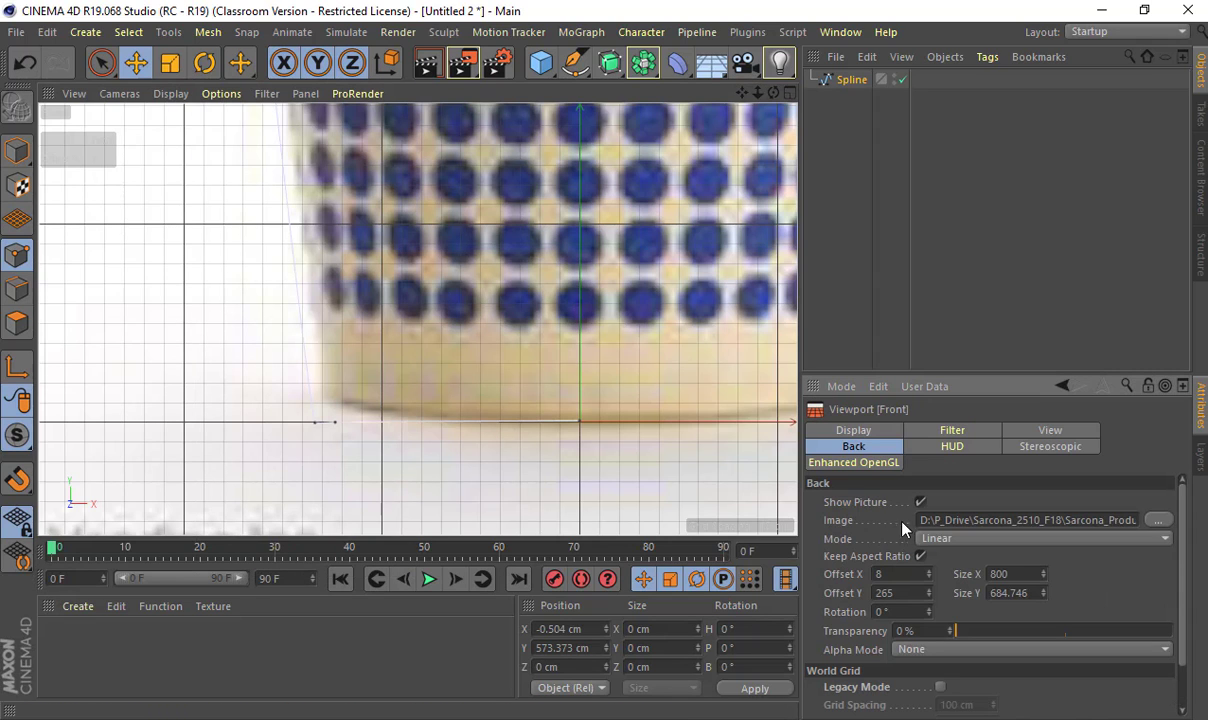
pyautogui.click(920, 502)
# - Try moving the spline's top end point down and outward to about X -100, Y 470 cm, and undo the move
pyautogui.scroll(-3, 640, 340)
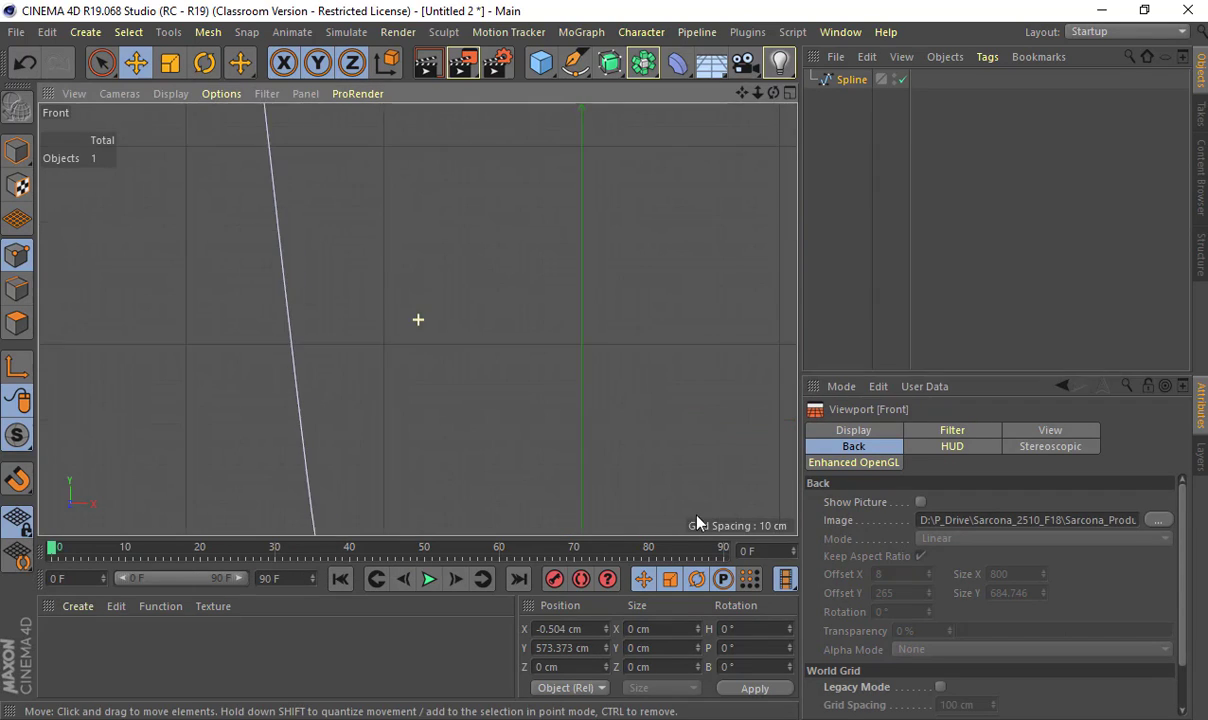
pyautogui.keyDown('alt'); pyautogui.moveTo(579, 266); pyautogui.dragTo(540, 150, button='right'); pyautogui.keyUp('alt')
pyautogui.keyDown('alt'); pyautogui.moveTo(540, 150); pyautogui.dragTo(504, 275, button='middle'); pyautogui.keyUp('alt')
pyautogui.keyDown('alt'); pyautogui.moveTo(494, 195); pyautogui.dragTo(475, 300, button='middle'); pyautogui.keyUp('alt')
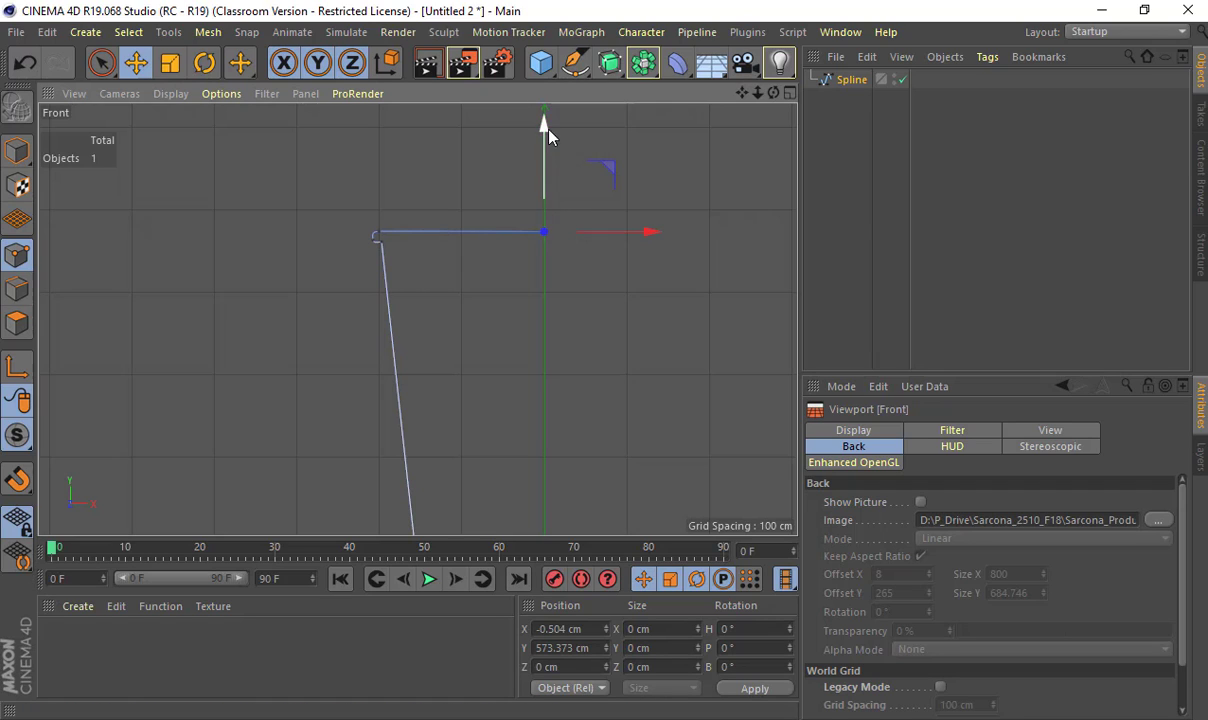
pyautogui.moveTo(600, 180); pyautogui.dragTo(529, 561)
pyautogui.keyDown('alt'); pyautogui.moveTo(615, 156); pyautogui.dragTo(574, 143, button='middle'); pyautogui.keyUp('alt')
pyautogui.scroll(-2, 448, 351)
pyautogui.moveTo(393, 380); pyautogui.dragTo(352, 145)
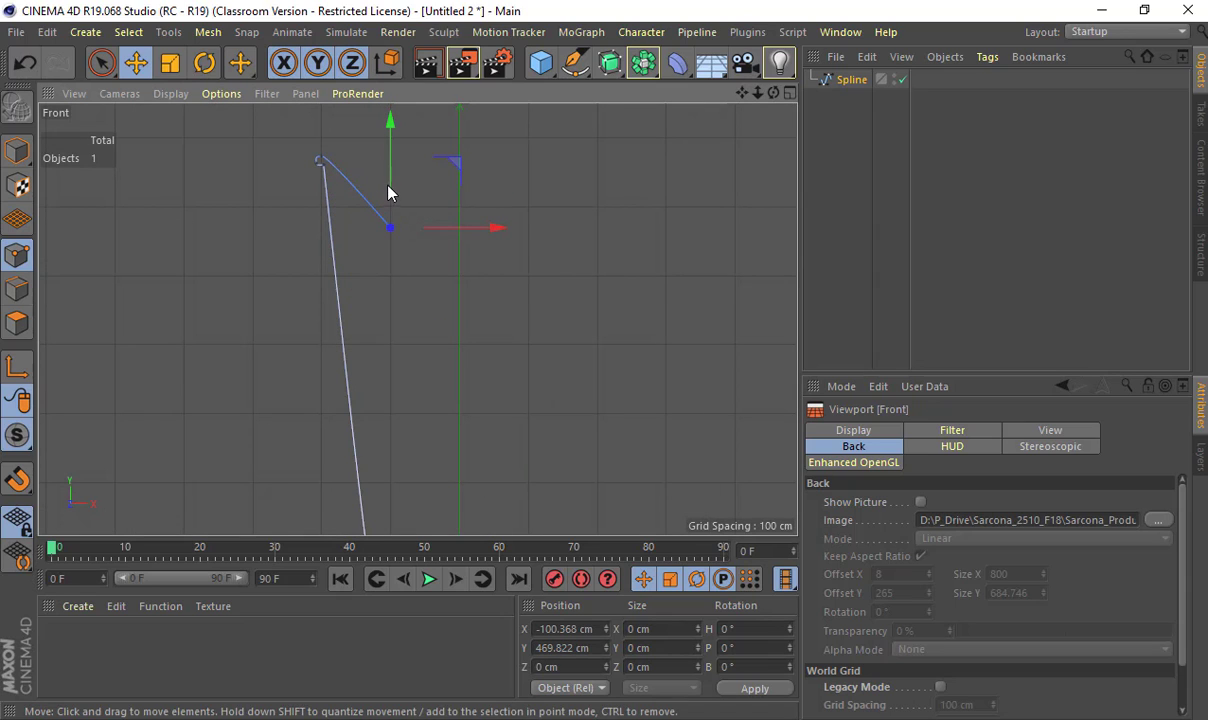
pyautogui.hotkey('ctrl', 'z')
pyautogui.moveTo(393, 488); pyautogui.dragTo(474, 165)
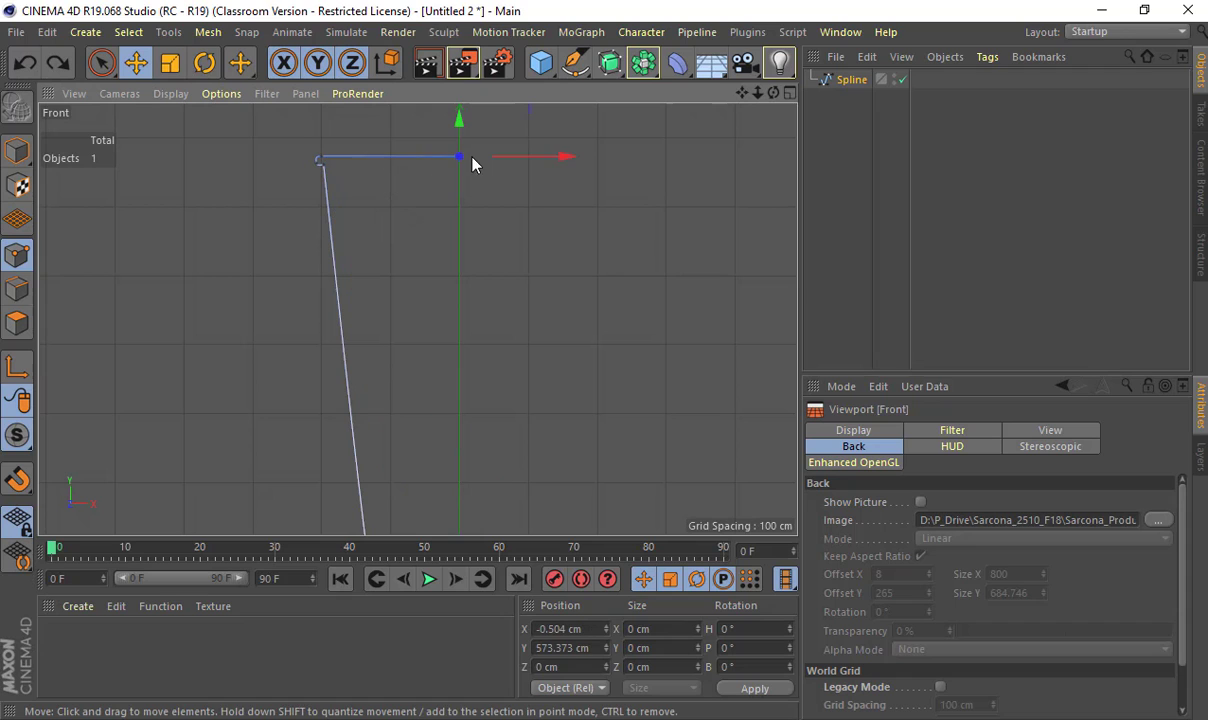
# - Select the spline's lower corner point and raise it to about Y 0.36 cm, undoing the stray adjustment made after it
pyautogui.keyDown('alt'); pyautogui.moveTo(436, 428); pyautogui.dragTo(417, 316, button='middle'); pyautogui.keyUp('alt')
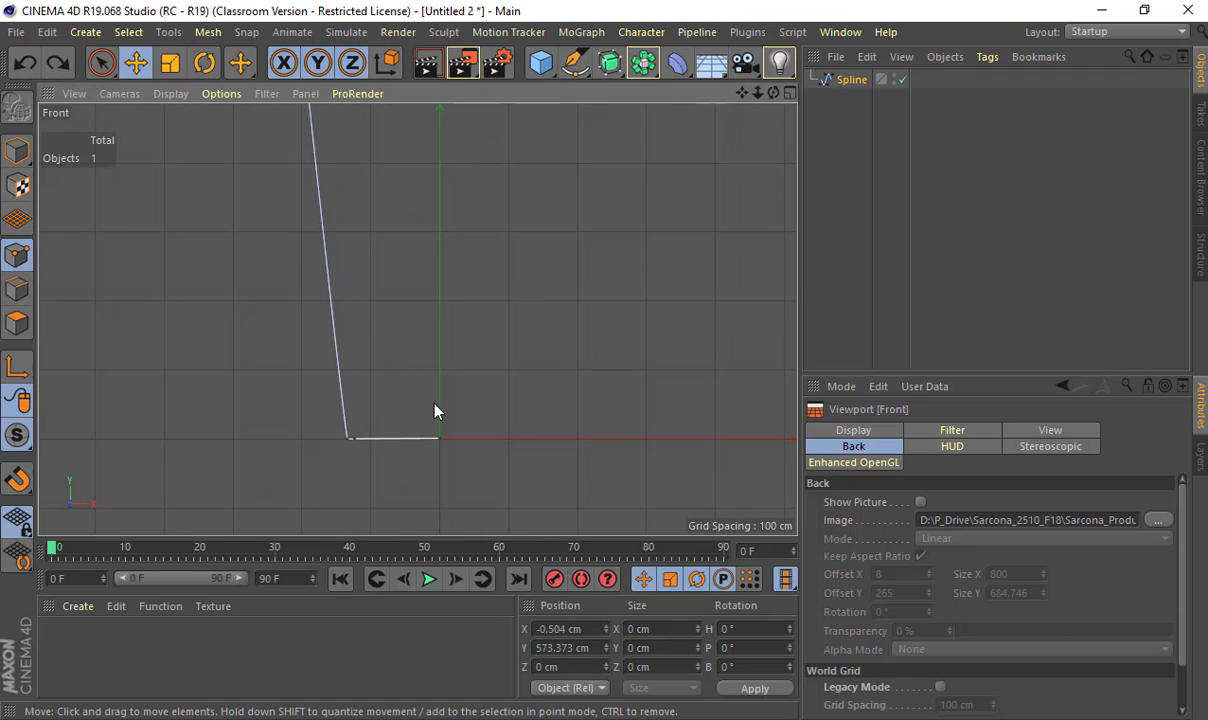
pyautogui.click(434, 442)
pyautogui.keyDown('alt'); pyautogui.moveTo(411, 443); pyautogui.dragTo(560, 452, button='right'); pyautogui.keyUp('alt')
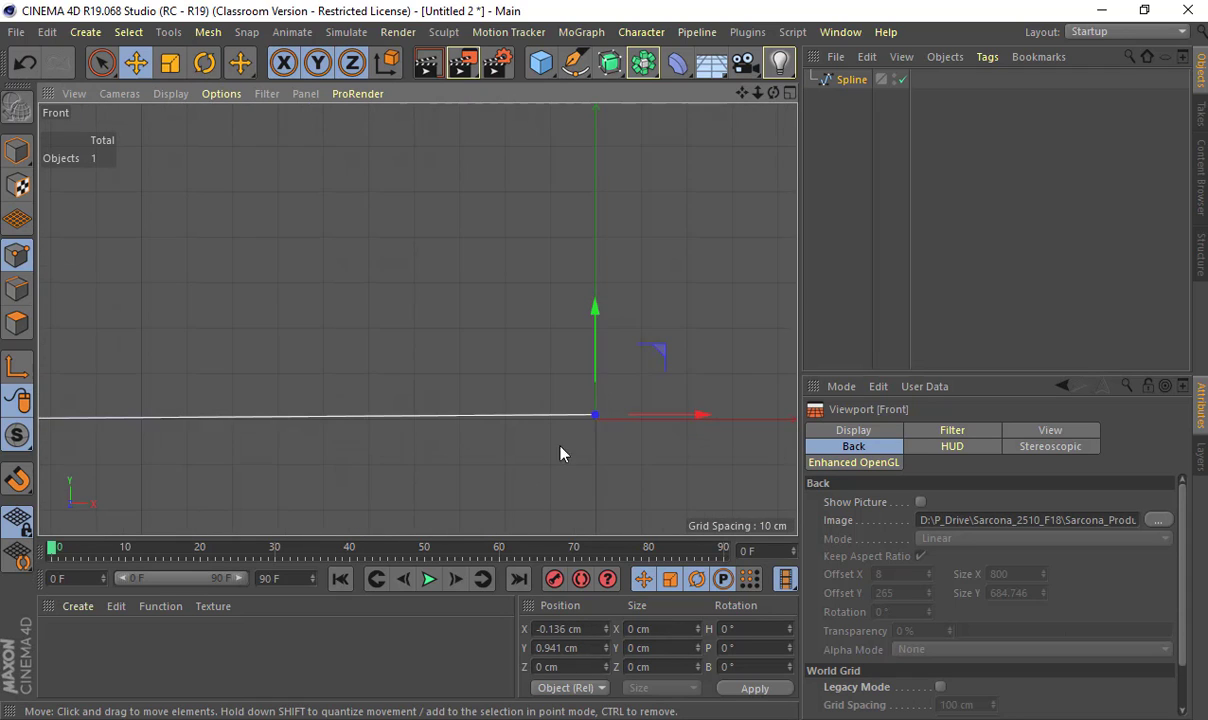
pyautogui.keyDown('alt'); pyautogui.moveTo(474, 455); pyautogui.dragTo(319, 458, button='middle'); pyautogui.keyUp('alt')
pyautogui.scroll(5, 318, 458)
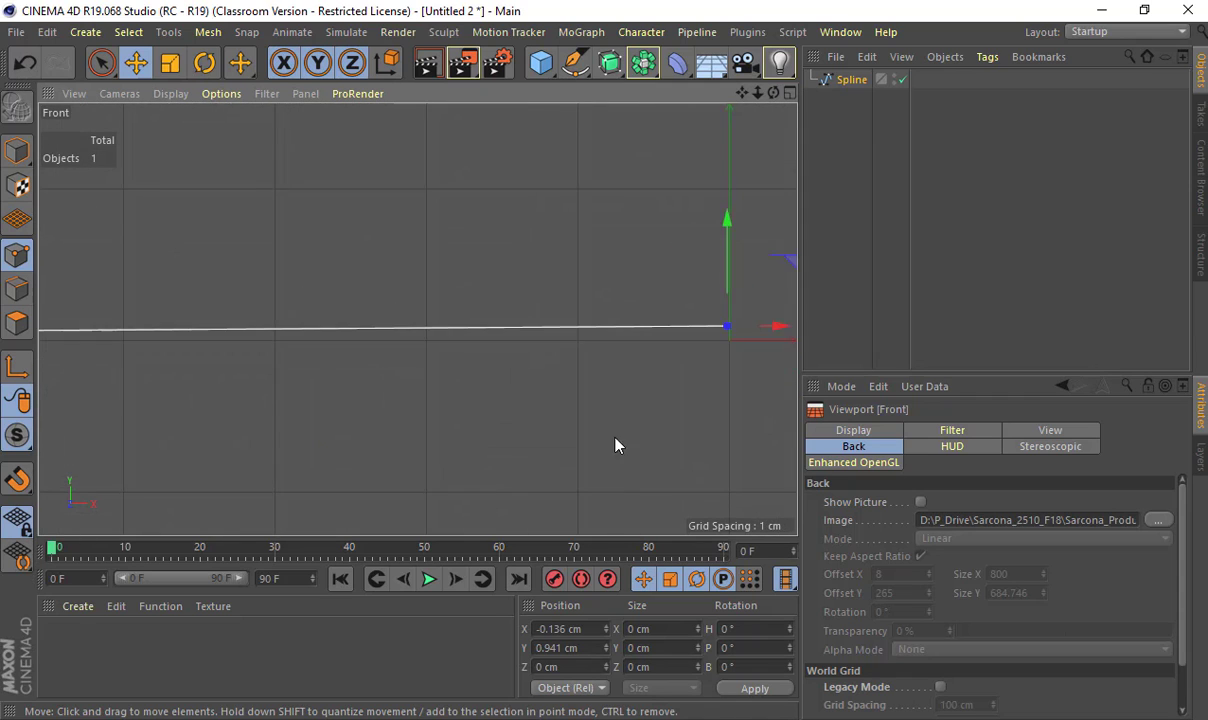
pyautogui.keyDown('alt'); pyautogui.moveTo(415, 407); pyautogui.dragTo(225, 410, button='right'); pyautogui.keyUp('alt')
pyautogui.keyDown('alt'); pyautogui.moveTo(240, 410); pyautogui.dragTo(501, 396, button='middle'); pyautogui.keyUp('alt')
pyautogui.keyDown('alt'); pyautogui.moveTo(342, 382); pyautogui.dragTo(460, 397, button='right'); pyautogui.keyUp('alt')
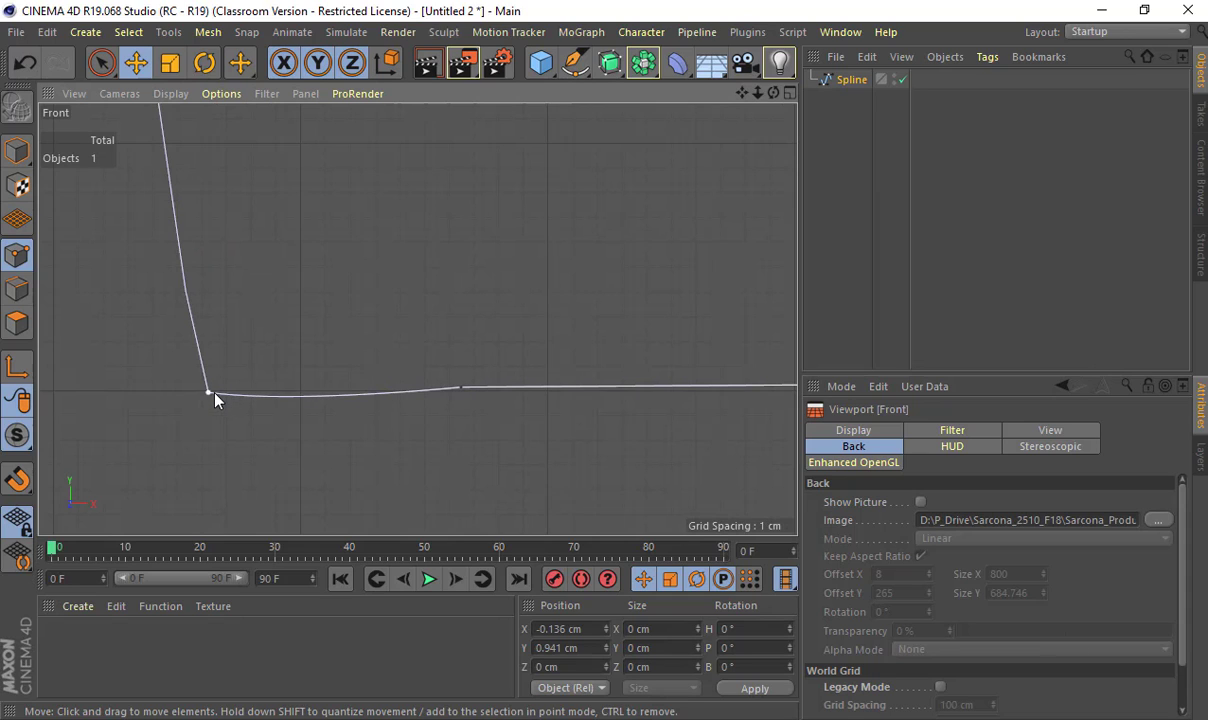
pyautogui.moveTo(208, 392); pyautogui.dragTo(210, 320)
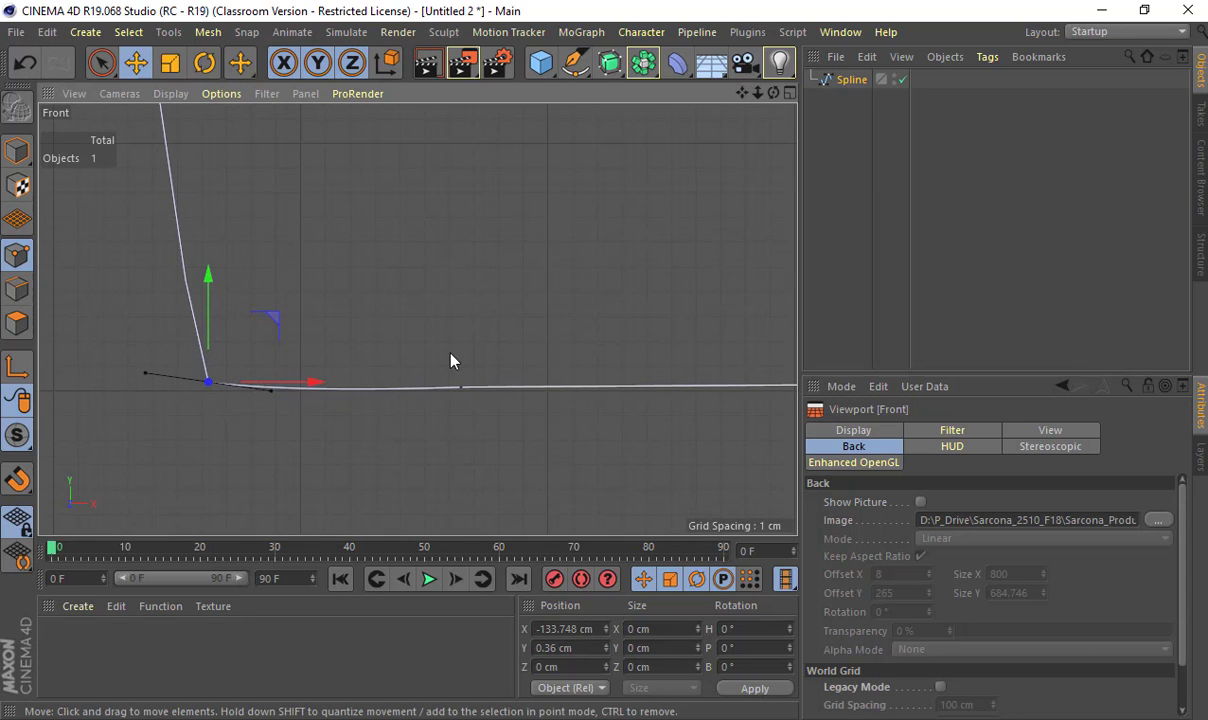
pyautogui.moveTo(453, 363); pyautogui.dragTo(472, 400)
pyautogui.hotkey('ctrl', 'z')
# - Add the other two base points to the selection and scale all three to 0 cm height in Y to level the base
pyautogui.keyDown('shift'); pyautogui.click(461, 387); pyautogui.keyUp('shift')
pyautogui.keyDown('alt'); pyautogui.moveTo(715, 376); pyautogui.dragTo(394, 388, button='middle'); pyautogui.keyUp('alt')
pyautogui.scroll(-8, 394, 388)
pyautogui.keyDown('alt'); pyautogui.moveTo(756, 391); pyautogui.dragTo(462, 391, button='middle'); pyautogui.keyUp('alt')
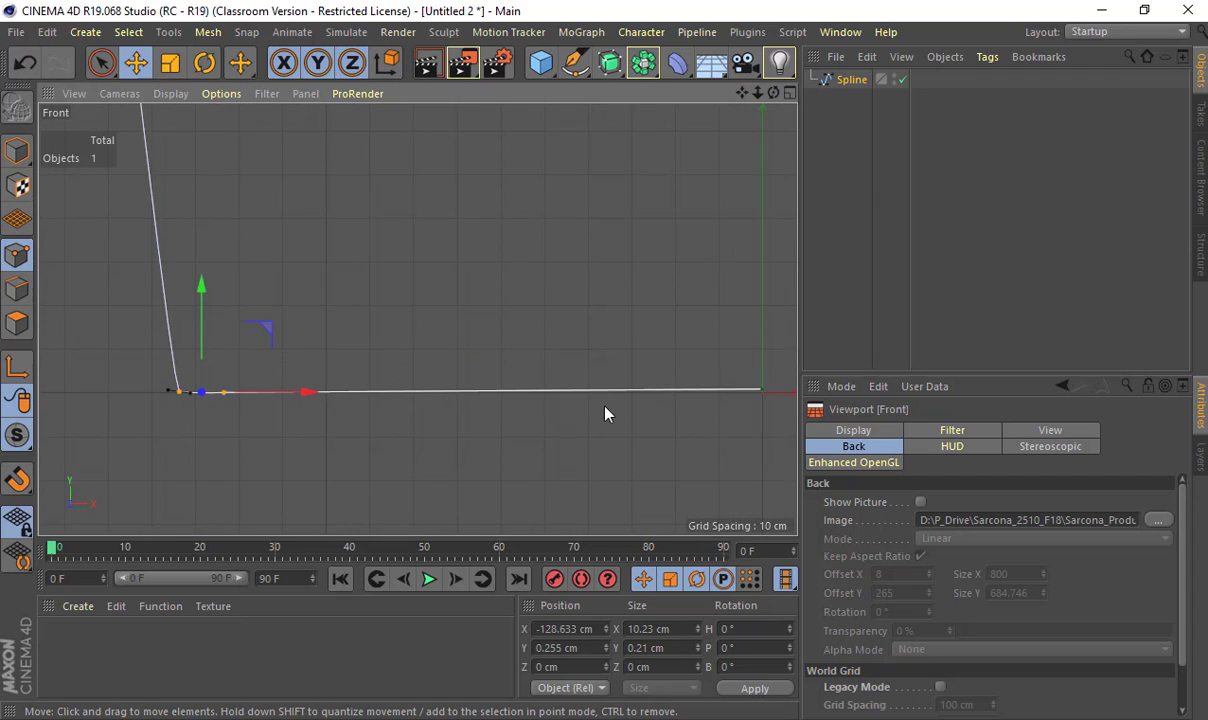
pyautogui.keyDown('alt'); pyautogui.moveTo(717, 385); pyautogui.dragTo(598, 394, button='middle'); pyautogui.keyUp('alt')
pyautogui.keyDown('shift'); pyautogui.click(641, 399); pyautogui.keyUp('shift')
pyautogui.press('t')
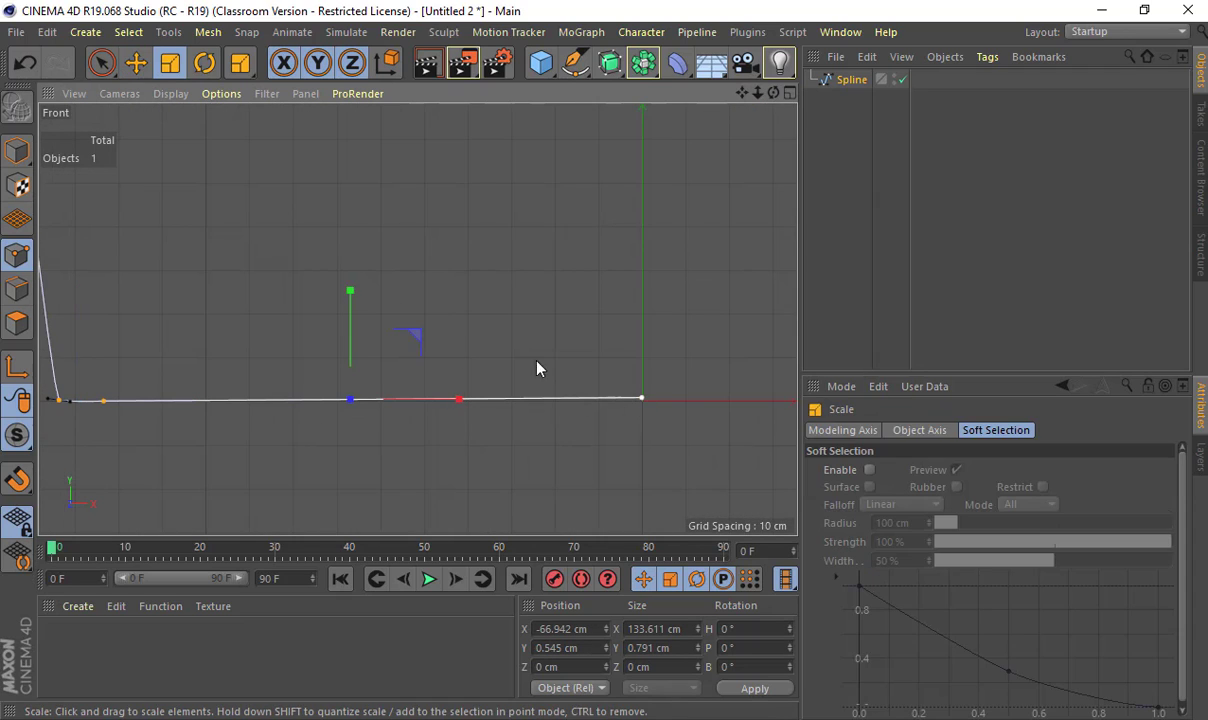
pyautogui.moveTo(350, 297); pyautogui.dragTo(333, 395)
# - Select both points of the cup's top edge segment and scale them to 0 cm height in Y to level it
pyautogui.keyDown('alt'); pyautogui.moveTo(345, 297); pyautogui.dragTo(488, 281, button='middle'); pyautogui.keyUp('alt')
pyautogui.keyDown('alt'); pyautogui.moveTo(334, 294); pyautogui.dragTo(170, 205, button='right'); pyautogui.keyUp('alt')
pyautogui.keyDown('alt'); pyautogui.moveTo(297, 216); pyautogui.dragTo(286, 516, button='middle'); pyautogui.keyUp('alt')
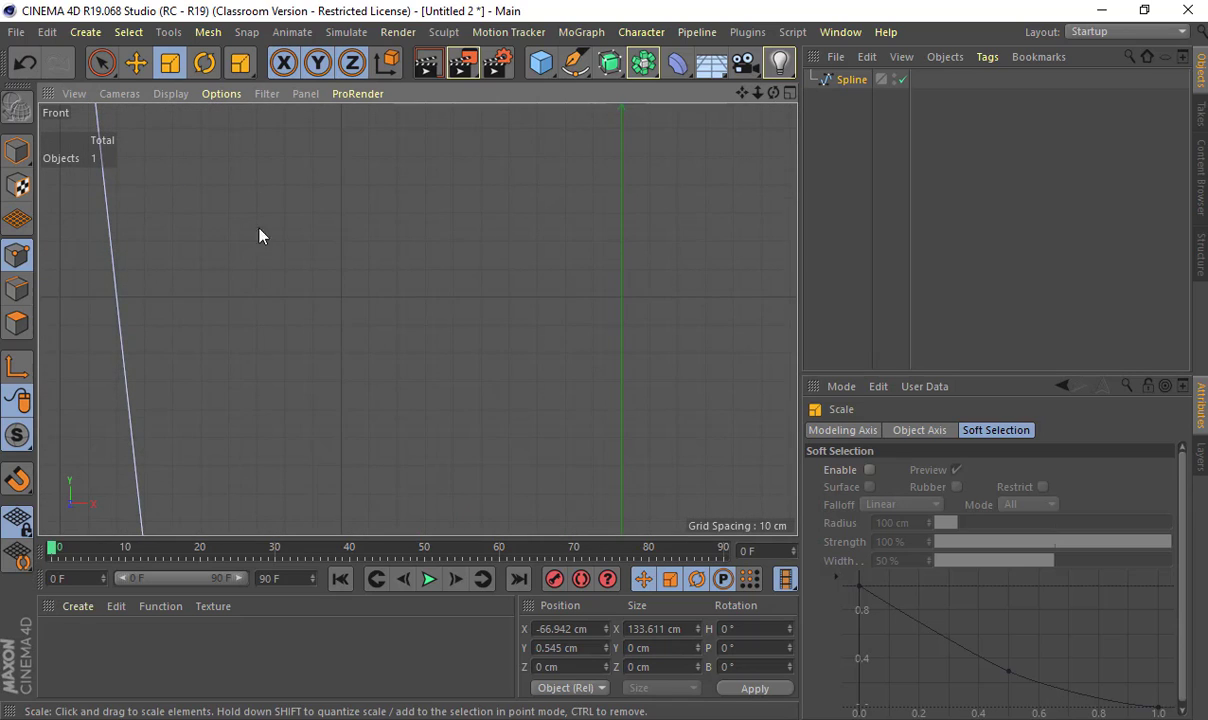
pyautogui.moveTo(259, 235)
pyautogui.keyDown('alt'); pyautogui.mouseDown(button='middle')
pyautogui.moveTo(295, 346)
pyautogui.moveTo(319, 499)
pyautogui.mouseUp(button='middle'); pyautogui.keyUp('alt')
pyautogui.click(174, 319)
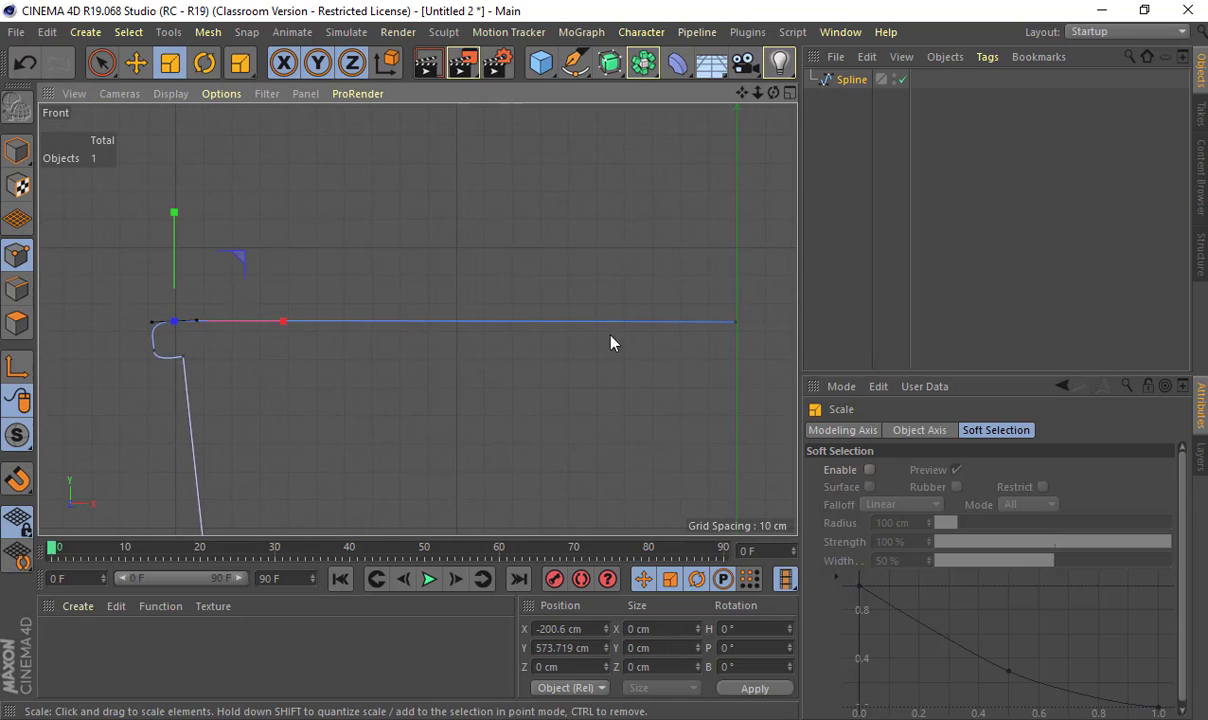
pyautogui.keyDown('shift'); pyautogui.click(735, 322); pyautogui.keyUp('shift')
pyautogui.moveTo(453, 213); pyautogui.dragTo(458, 333)
# - Select the spline's top and bottom end points at the centre axis and scale them to 0 cm width in X
pyautogui.moveTo(738, 323); pyautogui.dragTo(565, 162, button='middle')
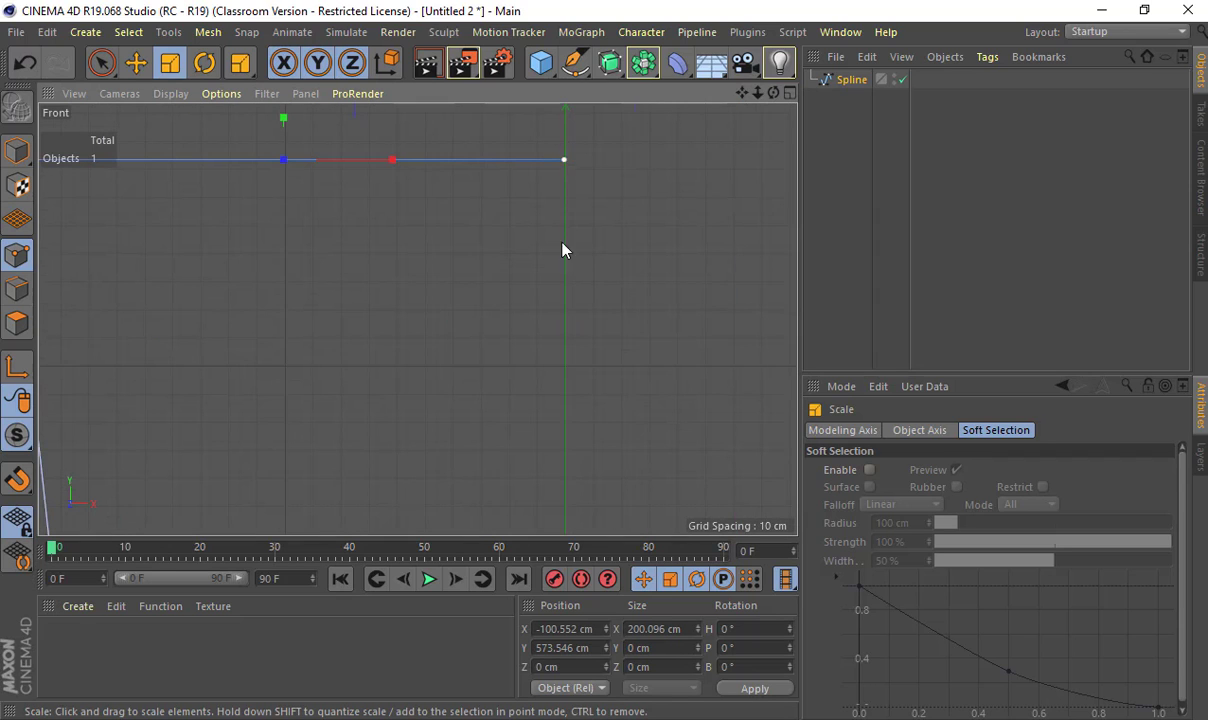
pyautogui.click(564, 159)
pyautogui.keyDown('alt'); pyautogui.moveTo(563, 401); pyautogui.dragTo(492, 253, button='middle'); pyautogui.keyUp('alt')
pyautogui.keyDown('alt'); pyautogui.moveTo(460, 455); pyautogui.dragTo(448, 130, button='middle'); pyautogui.keyUp('alt')
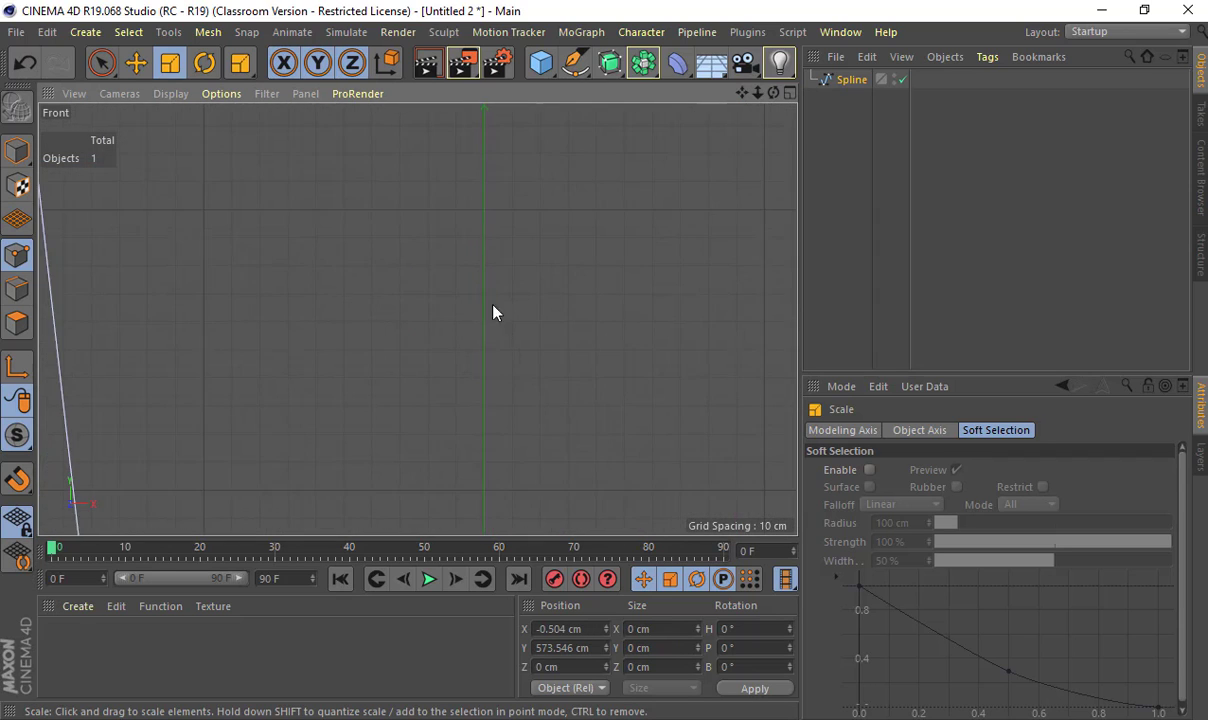
pyautogui.keyDown('alt'); pyautogui.moveTo(491, 323); pyautogui.dragTo(477, 375, button='right'); pyautogui.keyUp('alt')
pyautogui.keyDown('alt'); pyautogui.moveTo(477, 375); pyautogui.dragTo(420, 123, button='middle'); pyautogui.keyUp('alt')
pyautogui.keyDown('shift'); pyautogui.click(434, 346); pyautogui.keyUp('shift')
pyautogui.keyDown('alt'); pyautogui.moveTo(418, 319); pyautogui.dragTo(485, 420, button='middle'); pyautogui.keyUp('alt')
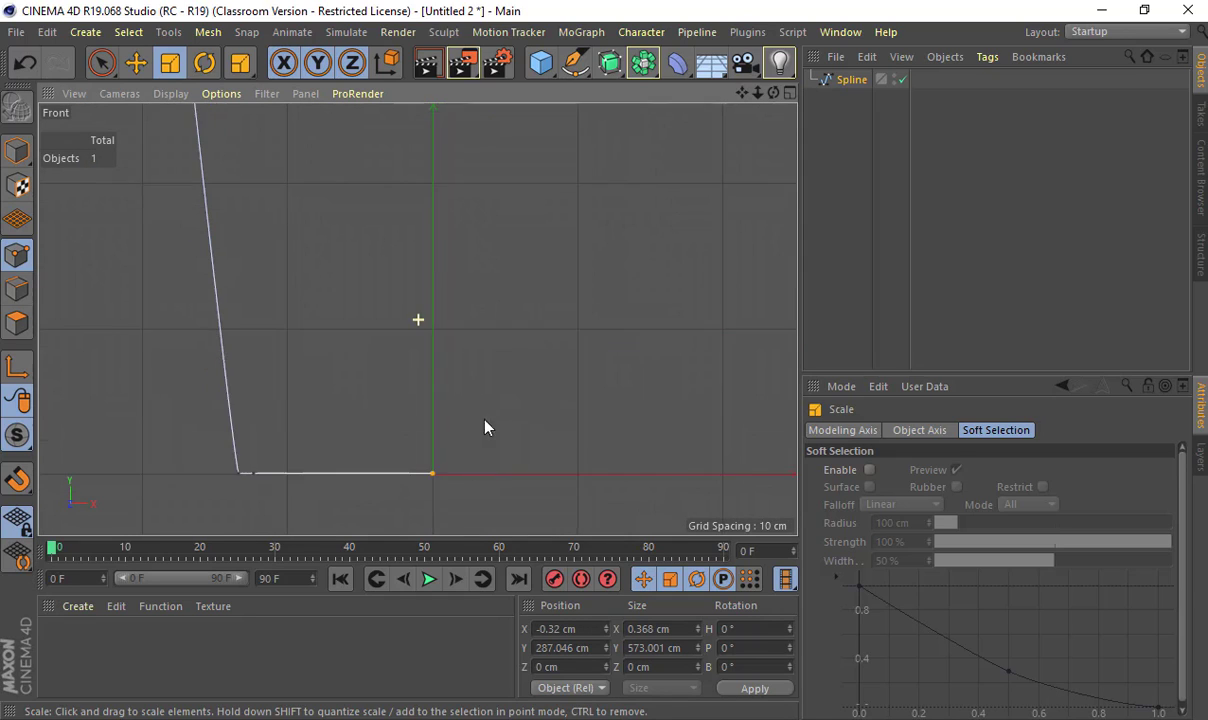
pyautogui.keyDown('alt'); pyautogui.moveTo(485, 428); pyautogui.dragTo(504, 326, button='right'); pyautogui.keyUp('alt')
pyautogui.moveTo(521, 302); pyautogui.dragTo(452, 302)
pyautogui.hotkey('ctrl', 'z')
pyautogui.moveTo(547, 289); pyautogui.dragTo(441, 291)
pyautogui.keyDown('alt'); pyautogui.moveTo(467, 110); pyautogui.dragTo(483, 472, button='middle'); pyautogui.keyUp('alt')
pyautogui.keyDown('alt'); pyautogui.moveTo(416, 264); pyautogui.dragTo(395, 126, button='middle'); pyautogui.keyUp('alt')
# - Move the two aligned end points along X to about 0.002 cm, next to the centre axis
pyautogui.press('e')
pyautogui.keyDown('alt'); pyautogui.moveTo(412, 287); pyautogui.dragTo(388, 10, button='middle'); pyautogui.keyUp('alt')
pyautogui.keyDown('alt'); pyautogui.moveTo(391, 208); pyautogui.dragTo(760, 262, button='right'); pyautogui.keyUp('alt')
pyautogui.keyDown('alt'); pyautogui.moveTo(609, 274); pyautogui.dragTo(459, 265, button='middle'); pyautogui.keyUp('alt')
pyautogui.keyDown('alt'); pyautogui.moveTo(521, 424); pyautogui.dragTo(543, 181, button='middle'); pyautogui.keyUp('alt')
pyautogui.keyDown('alt'); pyautogui.moveTo(498, 253); pyautogui.dragTo(785, 335, button='right'); pyautogui.keyUp('alt')
pyautogui.keyDown('alt'); pyautogui.moveTo(322, 322); pyautogui.dragTo(404, 259, button='middle'); pyautogui.keyUp('alt')
pyautogui.keyDown('alt'); pyautogui.moveTo(402, 259); pyautogui.dragTo(709, 330, button='right'); pyautogui.keyUp('alt')
pyautogui.keyDown('alt'); pyautogui.moveTo(430, 313); pyautogui.dragTo(451, 290, button='middle'); pyautogui.keyUp('alt')
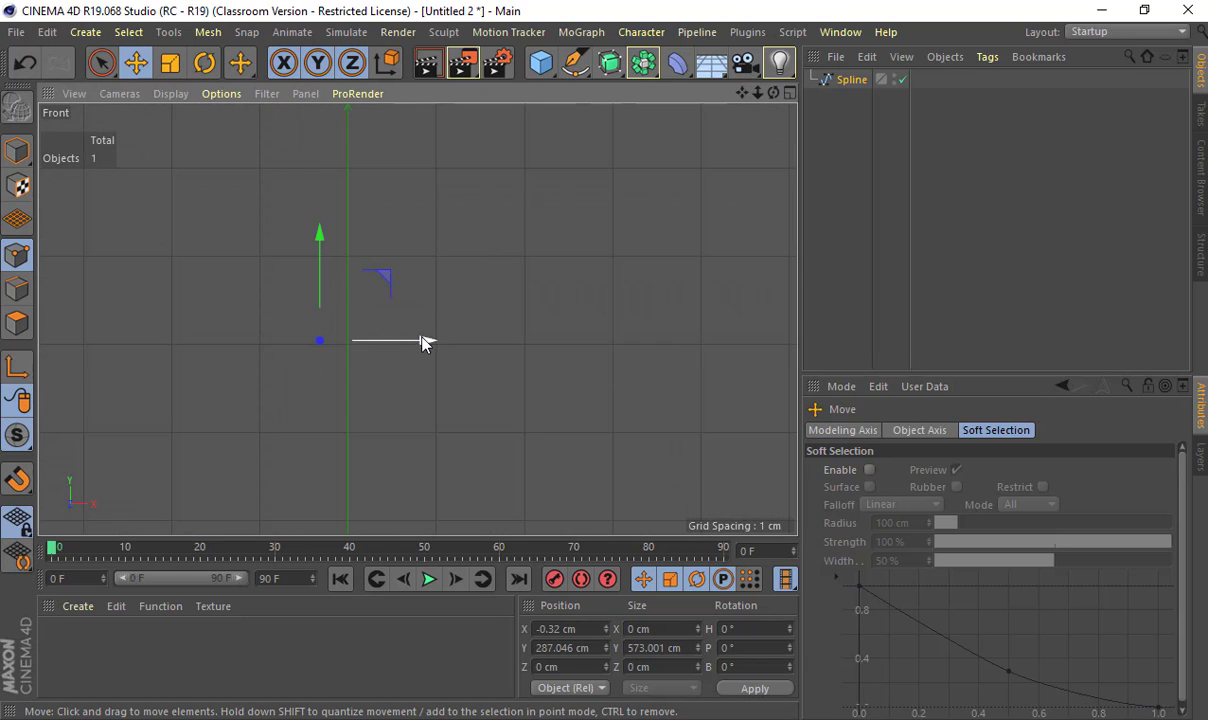
pyautogui.moveTo(423, 342); pyautogui.dragTo(453, 344)
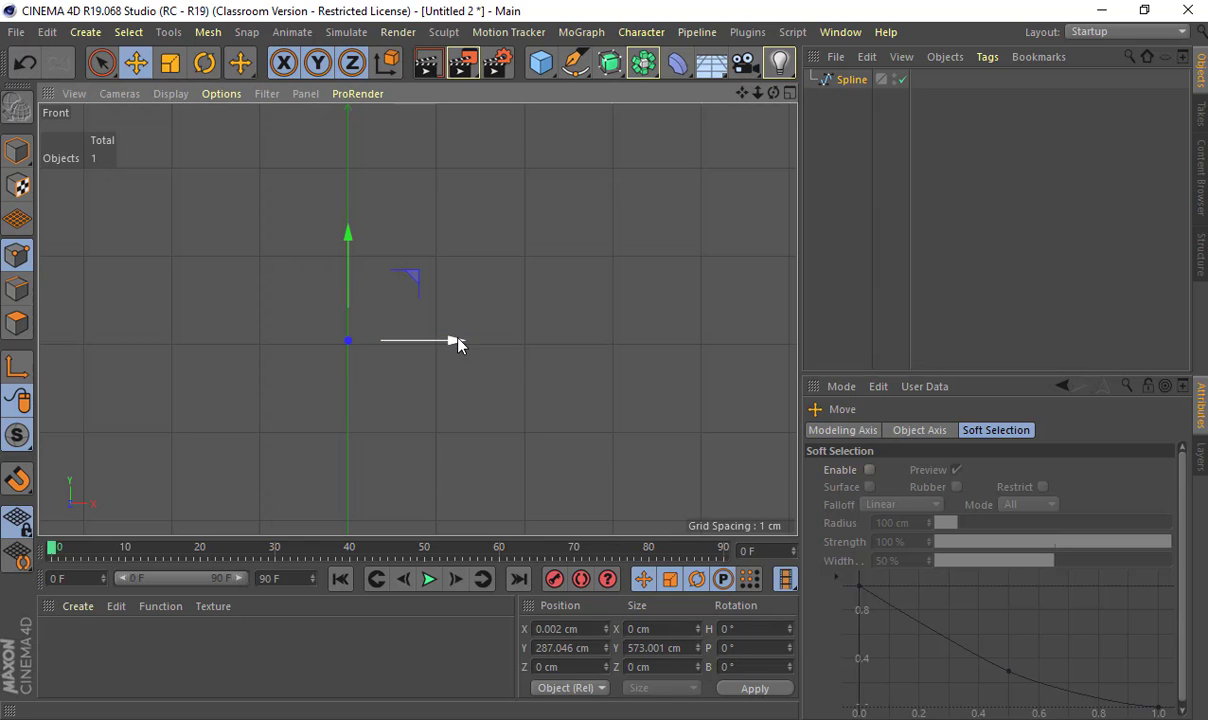
# - Enable snapping with Grid Point Snap and snap both end points exactly to X 0 cm on the centre axis
pyautogui.moveTo(16, 441); pyautogui.dragTo(105, 57)
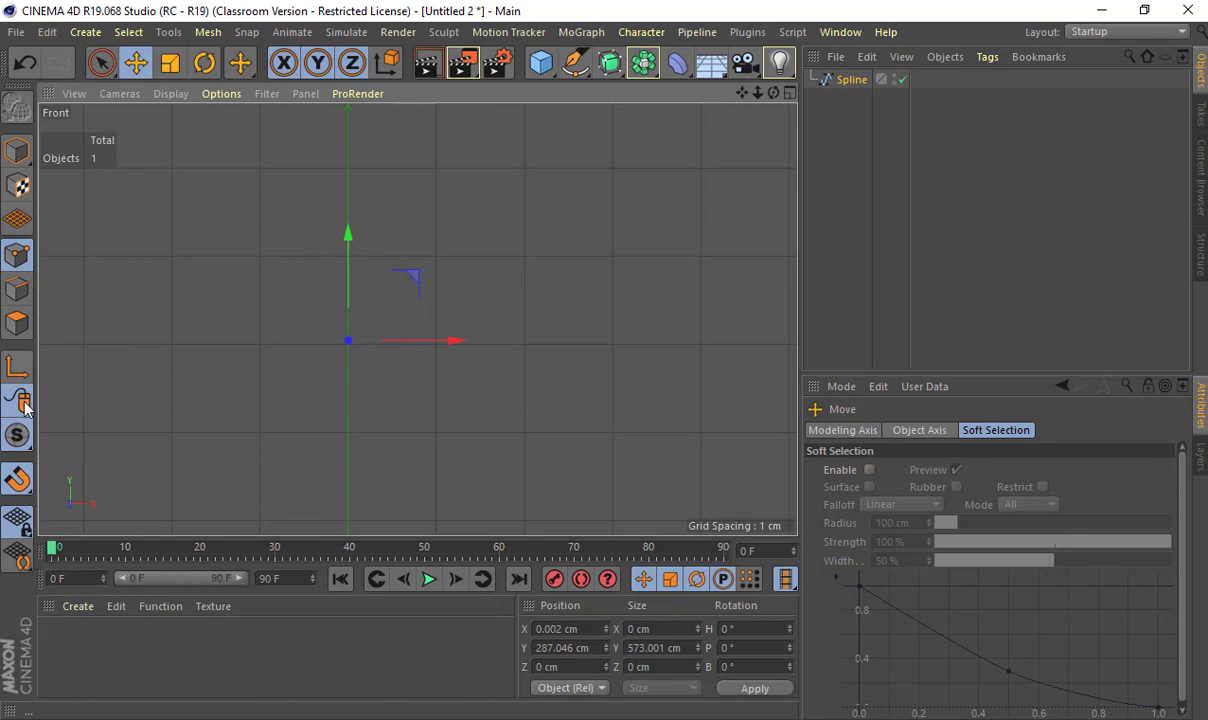
pyautogui.moveTo(17, 480); pyautogui.dragTo(134, 530)
pyautogui.moveTo(21, 522); pyautogui.dragTo(95, 550)
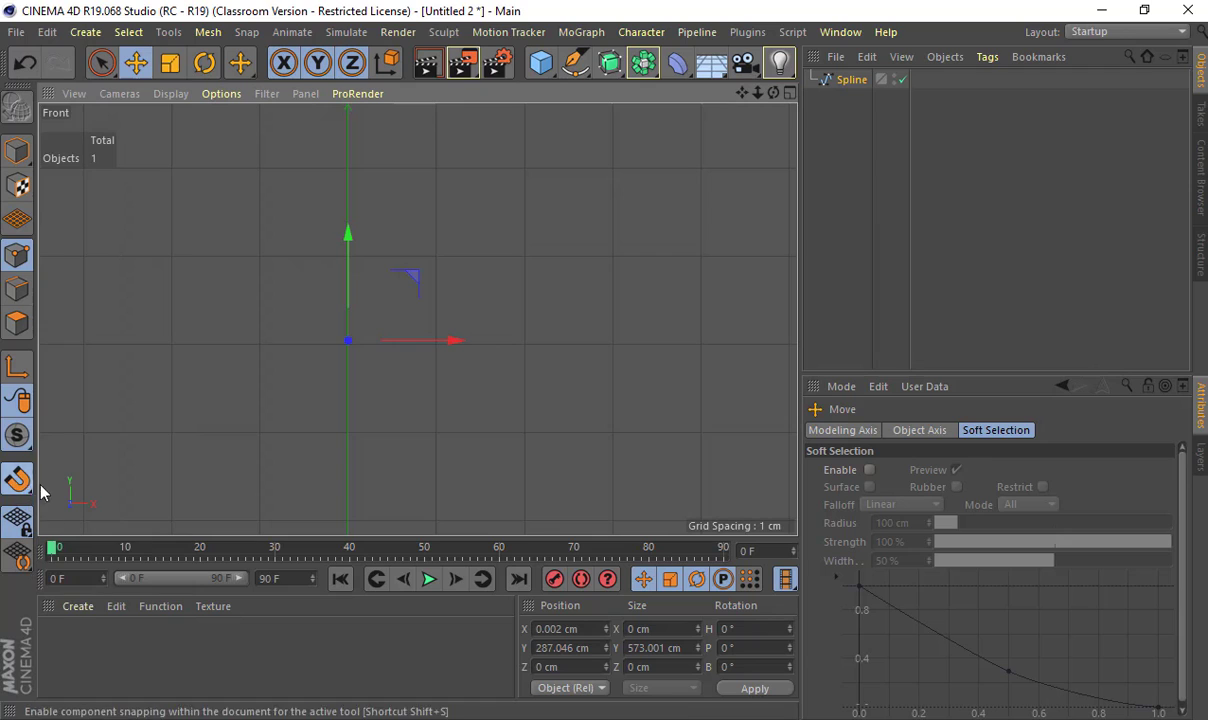
pyautogui.moveTo(17, 480); pyautogui.dragTo(100, 585)
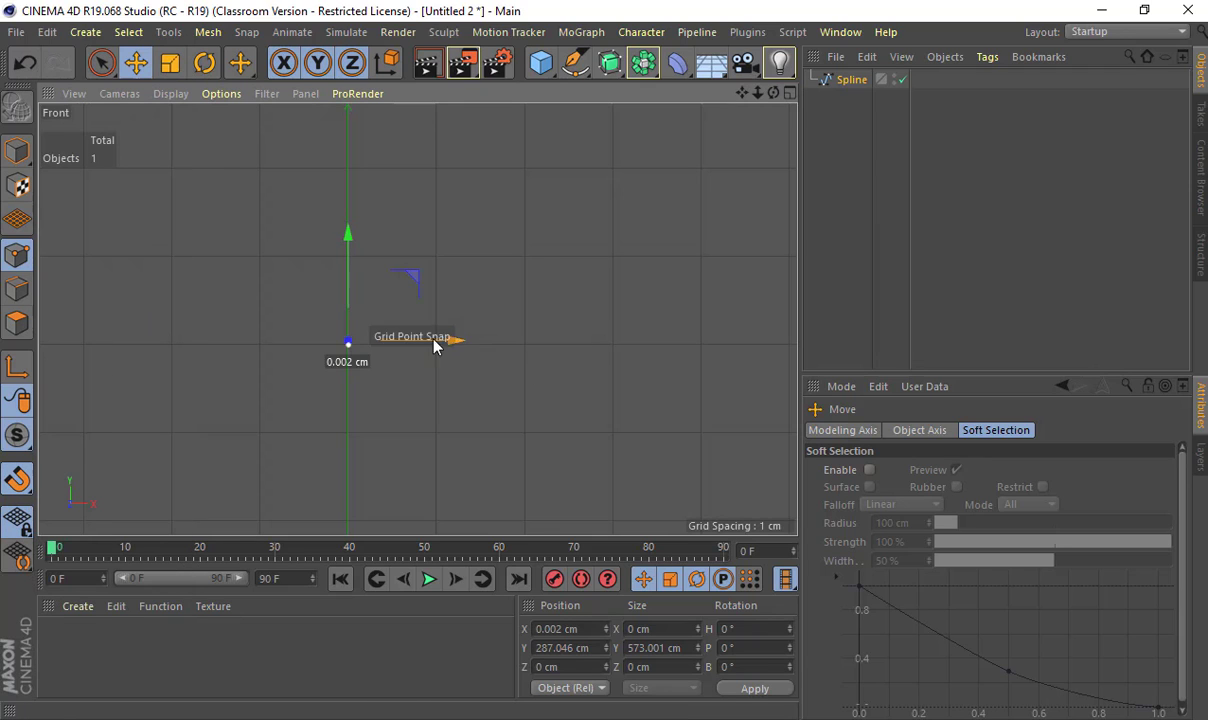
pyautogui.moveTo(435, 345); pyautogui.dragTo(449, 342)
pyautogui.keyDown('alt'); pyautogui.moveTo(118, 298); pyautogui.dragTo(246, 406, button='middle'); pyautogui.keyUp('alt')
pyautogui.scroll(1, 411, 408)
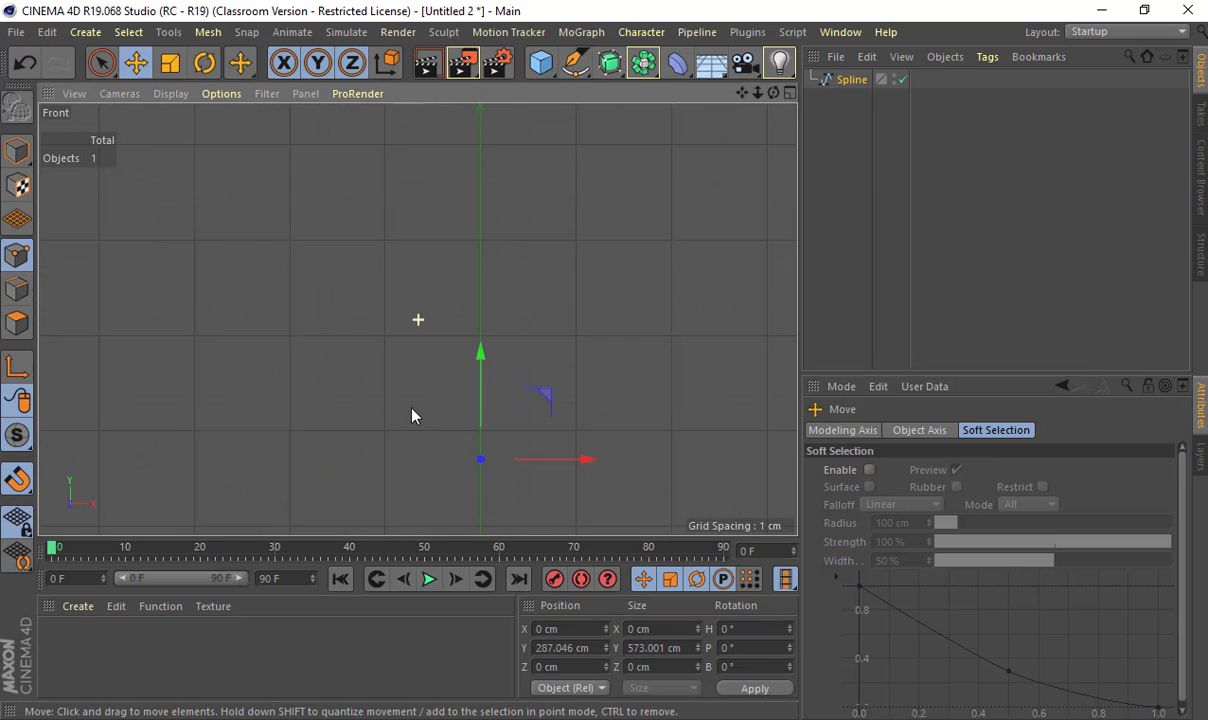
# - Return to Model mode and revolve the spline into the cup by adding a Lathe generator as its parent
pyautogui.scroll(-10, 329, 324)
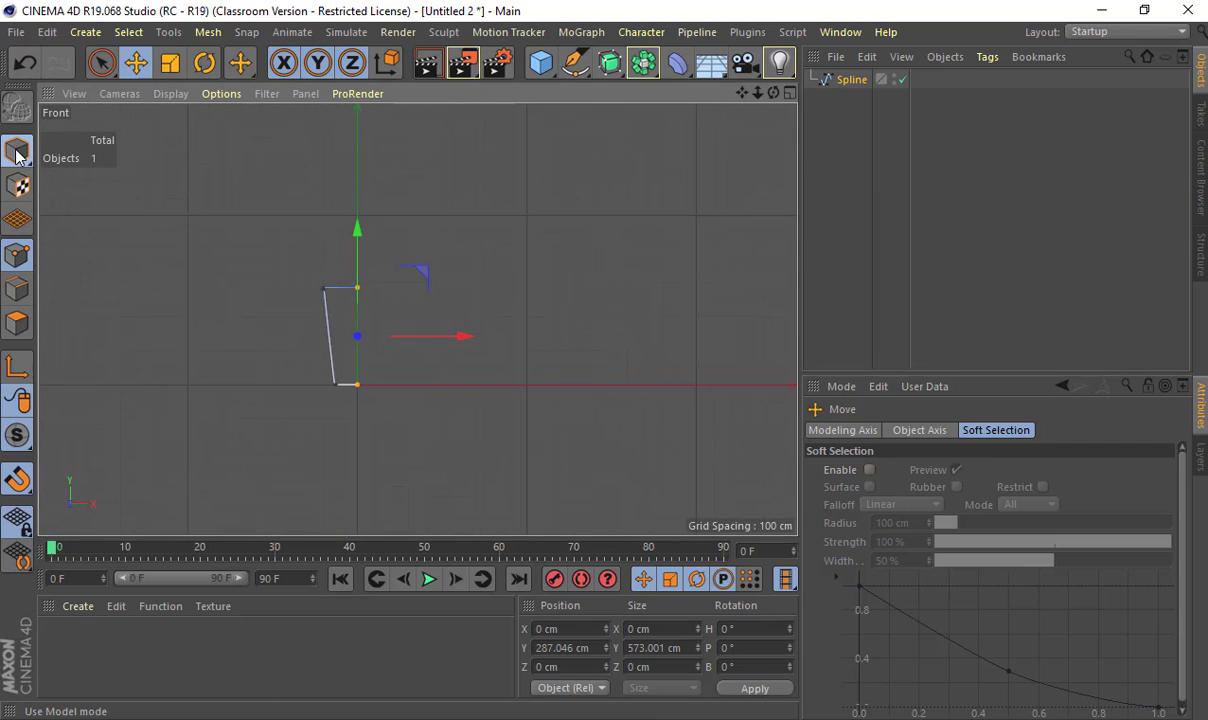
pyautogui.click(17, 153)
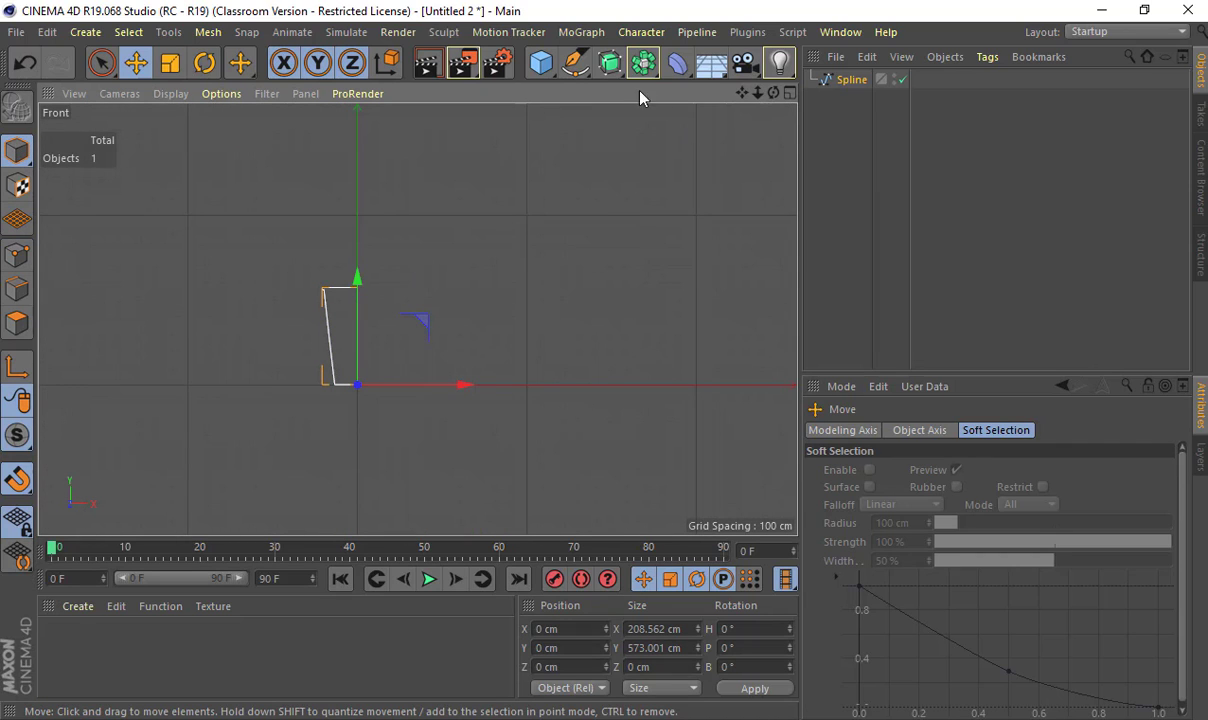
pyautogui.click(636, 65)
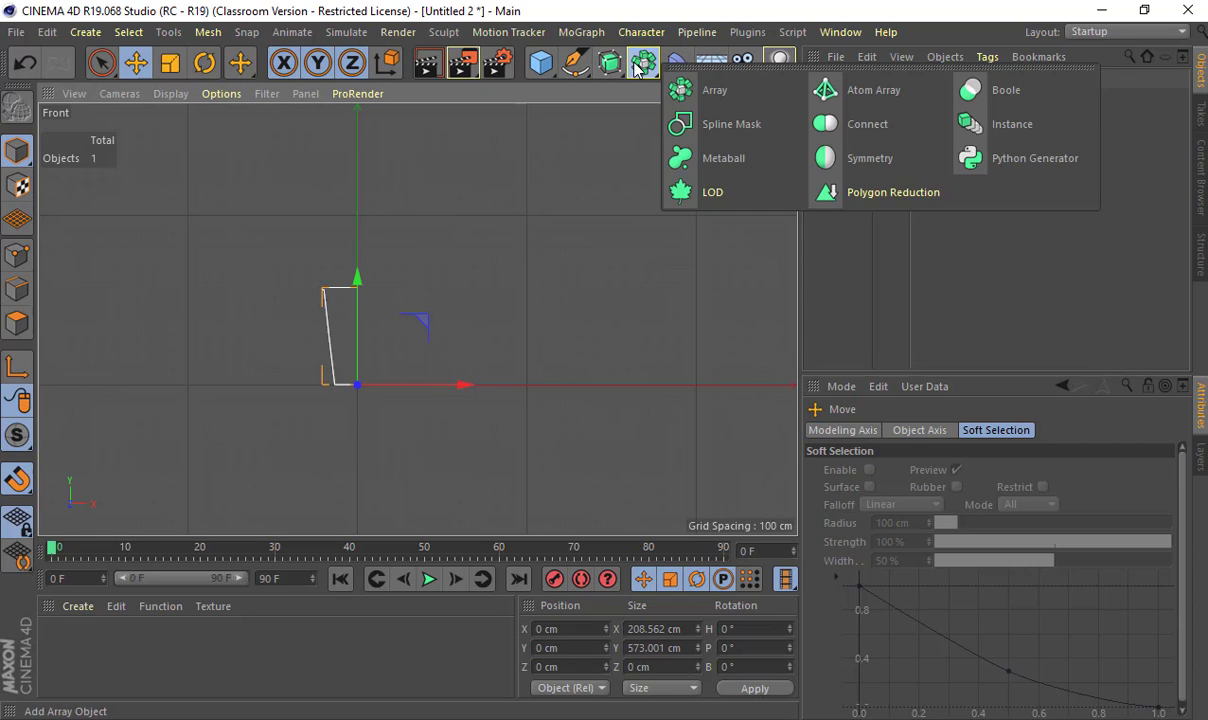
pyautogui.click(609, 63)
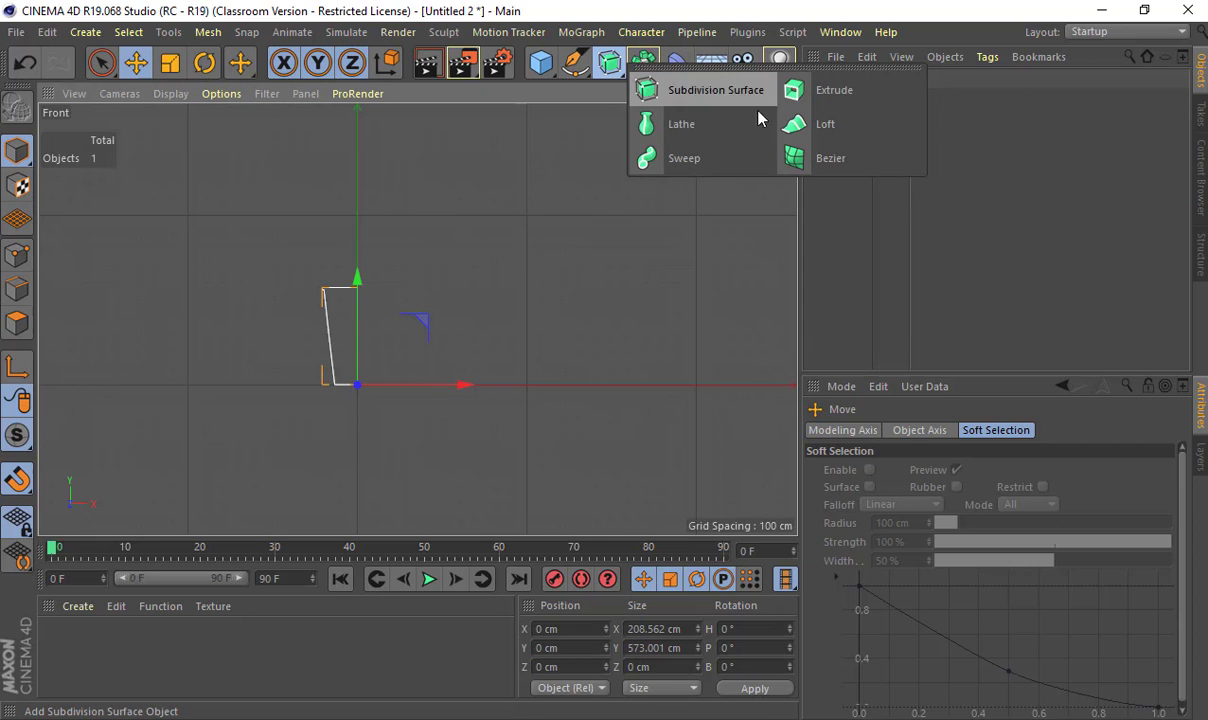
pyautogui.keyDown('alt'); pyautogui.click(680, 126); pyautogui.keyUp('alt')
pyautogui.click(850, 98)
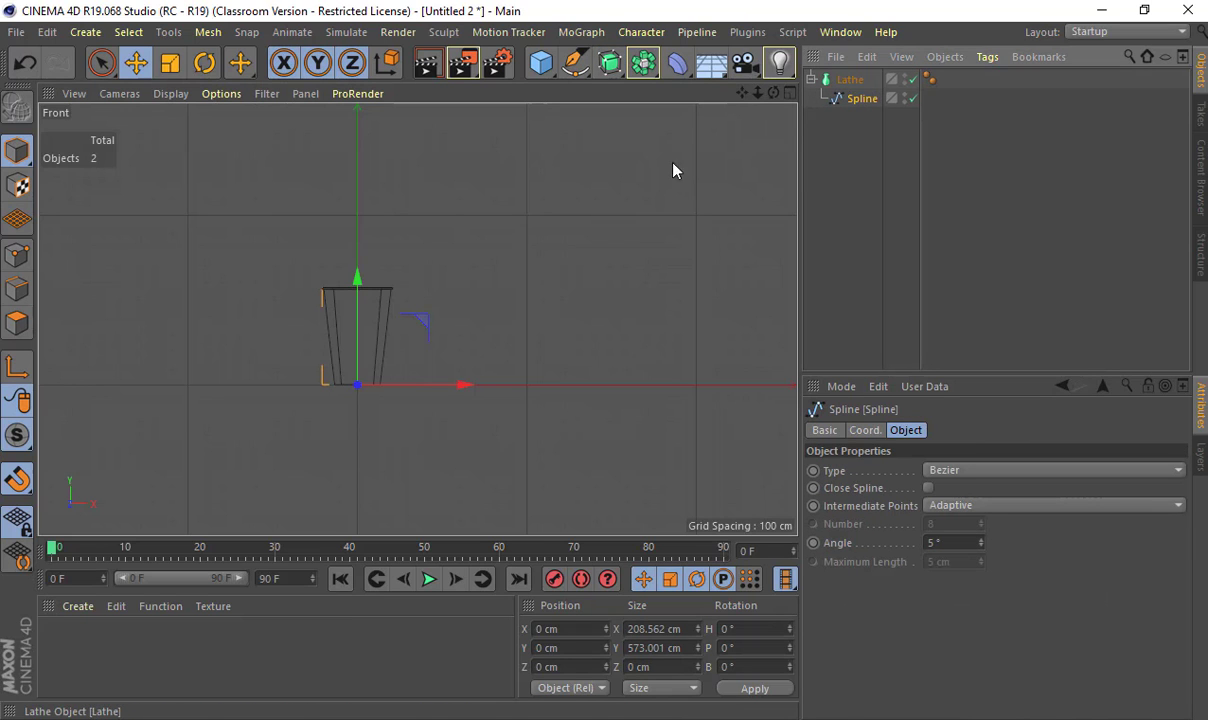
pyautogui.middleClick(326, 165)
pyautogui.middleClick(330, 172)
pyautogui.keyDown('alt'); pyautogui.moveTo(360, 317); pyautogui.dragTo(396, 249); pyautogui.keyUp('alt')
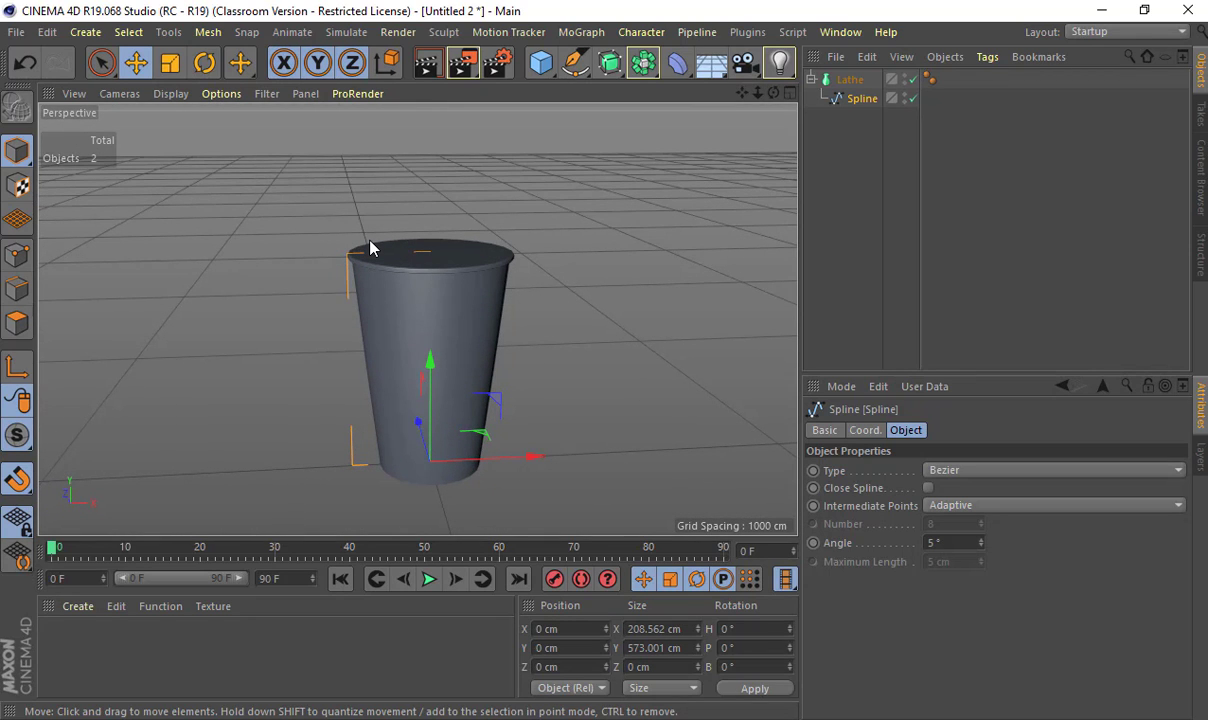
# - Turn off the Lathe and select the spline's upper rim point in Point mode in the front view
pyautogui.middleClick(370, 248)
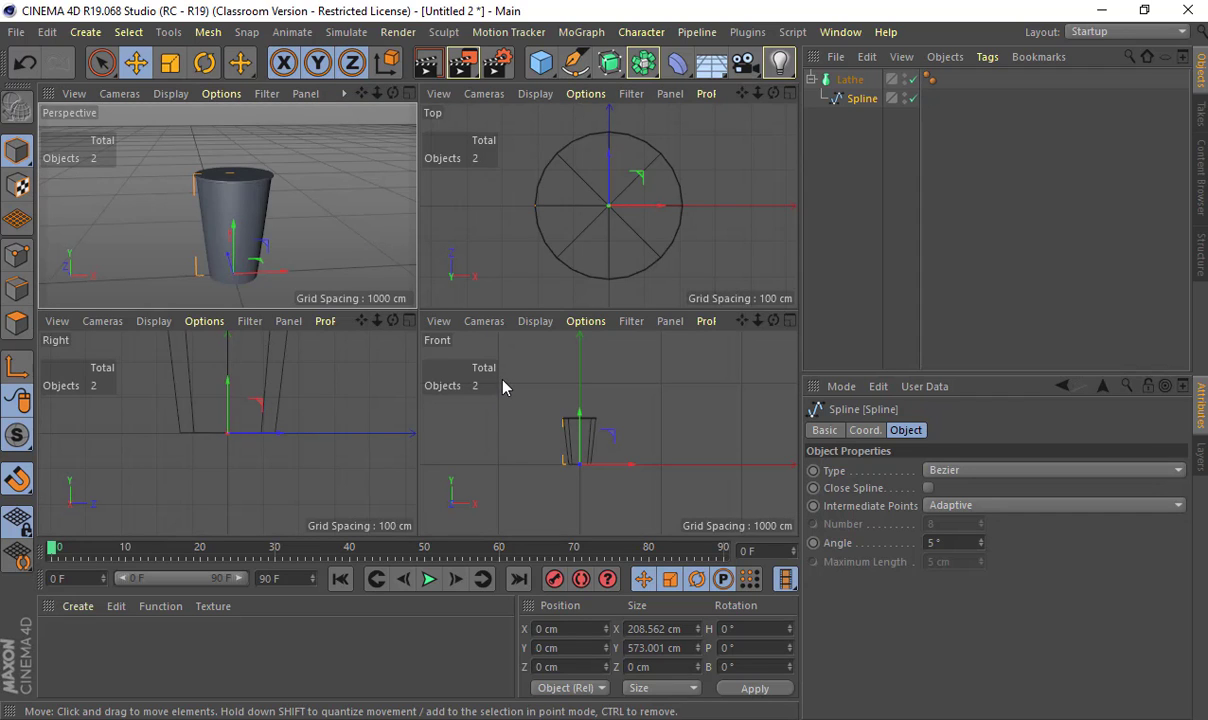
pyautogui.middleClick(555, 402)
pyautogui.scroll(2, 505, 387)
pyautogui.keyDown('alt'); pyautogui.moveTo(362, 290); pyautogui.dragTo(630, 460, button='middle'); pyautogui.keyUp('alt')
pyautogui.scroll(7, 404, 300)
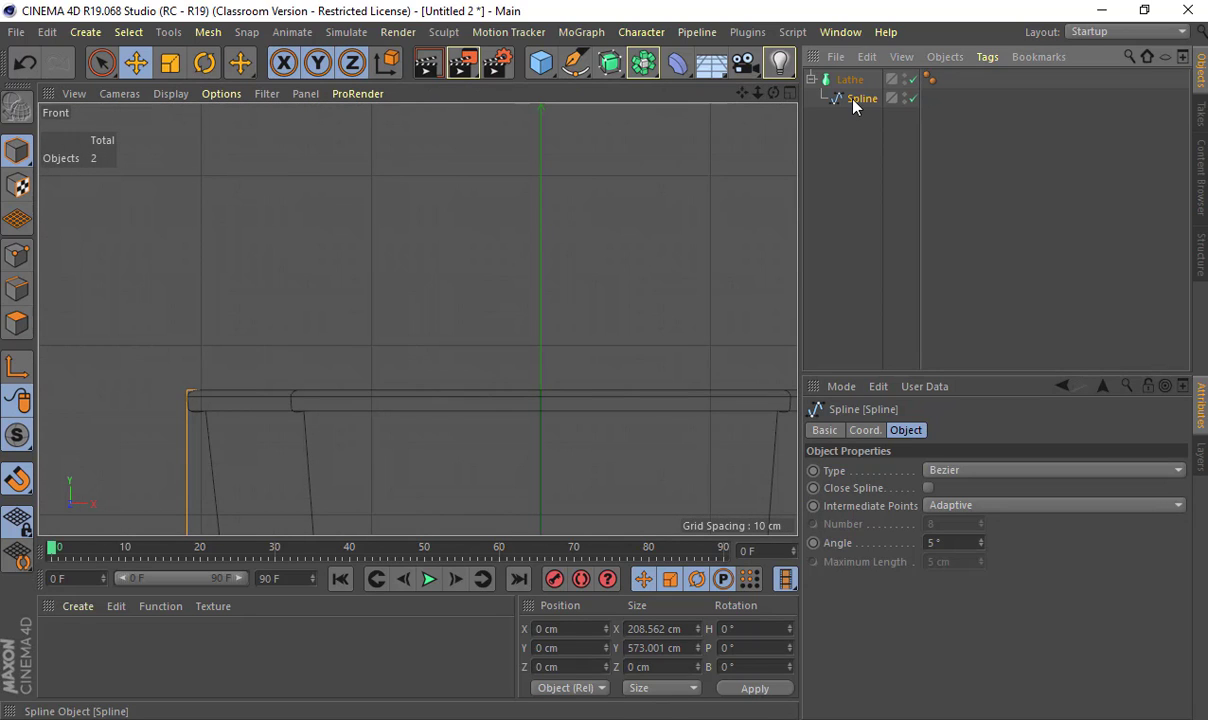
pyautogui.keyDown('alt'); pyautogui.moveTo(418, 319); pyautogui.dragTo(591, 0, button='middle'); pyautogui.keyUp('alt')
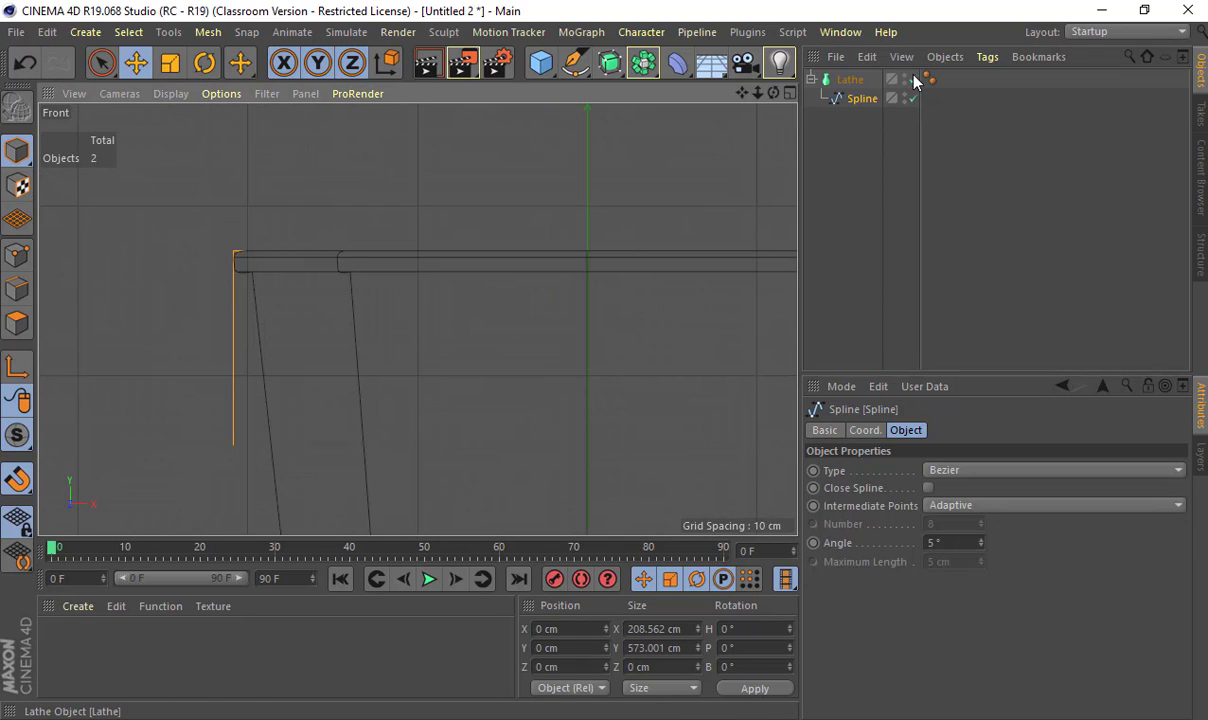
pyautogui.click(913, 79)
pyautogui.keyDown('alt'); pyautogui.moveTo(329, 256); pyautogui.dragTo(364, 295, button='middle'); pyautogui.keyUp('alt')
pyautogui.click(21, 254)
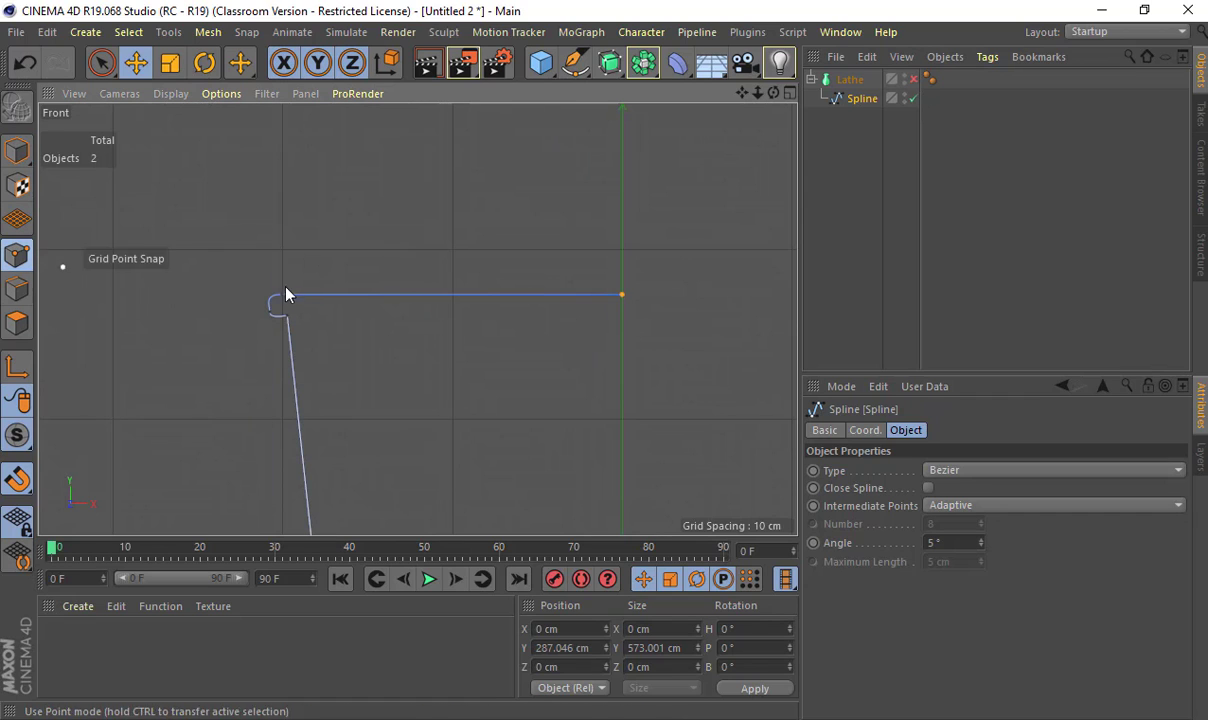
pyautogui.click(283, 295)
pyautogui.keyDown('alt'); pyautogui.moveTo(259, 309); pyautogui.dragTo(405, 298, button='right'); pyautogui.keyUp('alt')
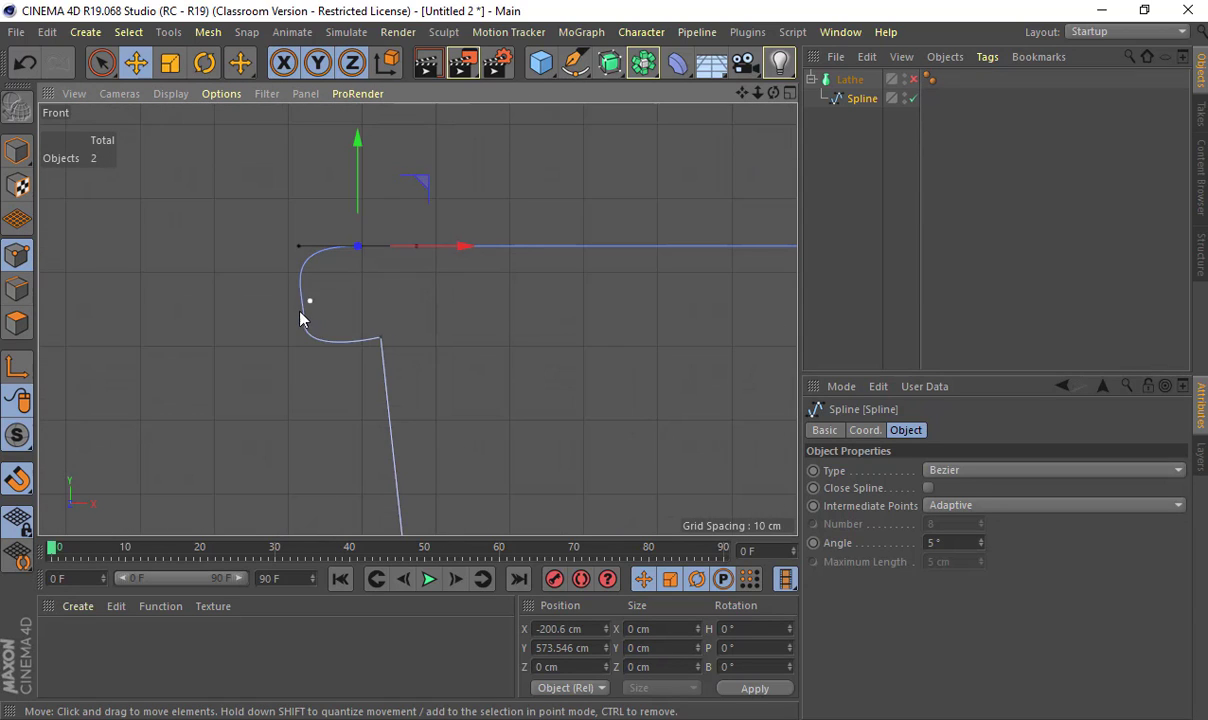
# - Move the rim's outer point to about X -206.4, Y 564.6 cm and straighten its tangents vertically
pyautogui.click(304, 320)
pyautogui.moveTo(373, 321); pyautogui.dragTo(243, 326)
pyautogui.moveTo(342, 324)
pyautogui.mouseDown()
pyautogui.moveTo(329, 325)
pyautogui.moveTo(340, 325)
pyautogui.mouseUp()
pyautogui.moveTo(291, 250); pyautogui.dragTo(290, 241)
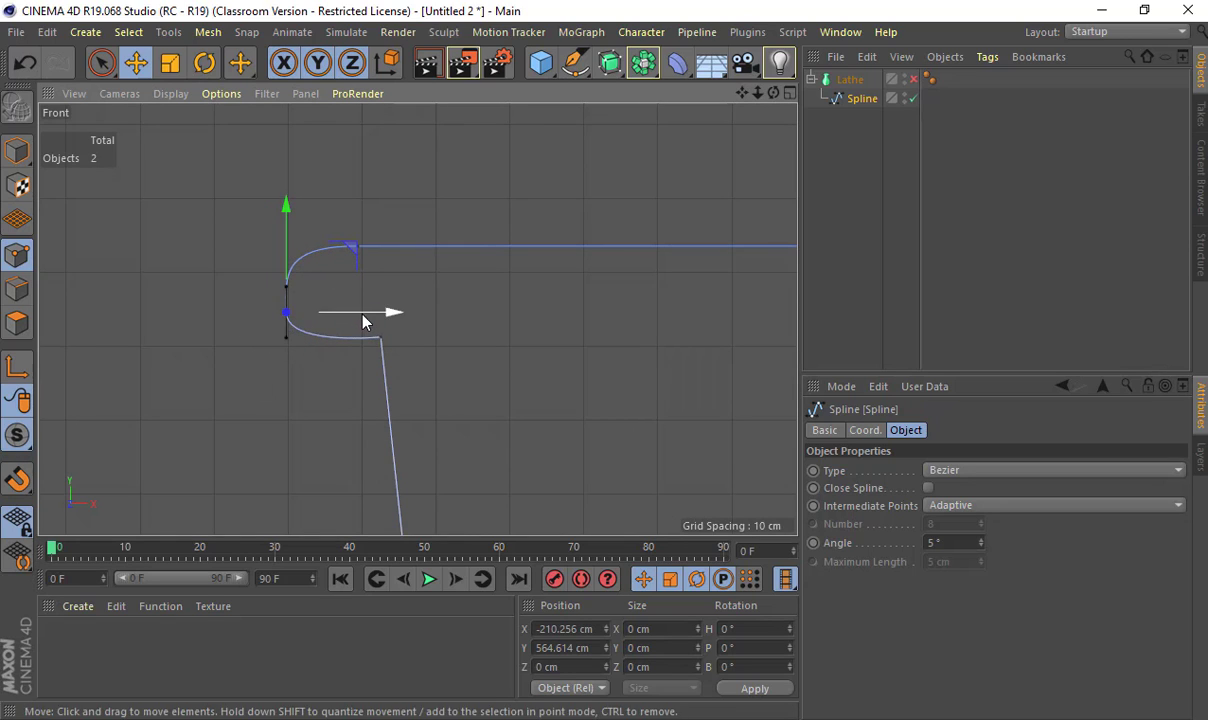
pyautogui.moveTo(364, 315); pyautogui.dragTo(390, 325)
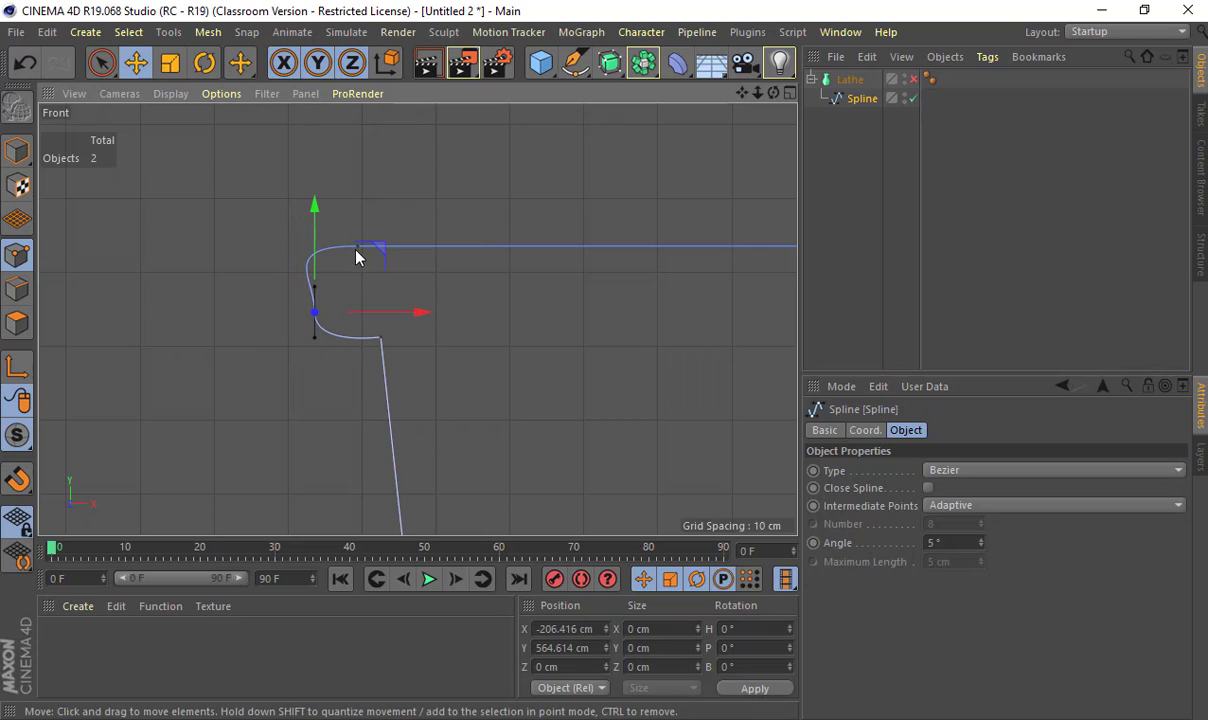
# - Shorten the tangents of the rim's upper point and raise the outer rim point to about Y 565.1 cm
pyautogui.click(310, 250)
pyautogui.moveTo(300, 248); pyautogui.dragTo(326, 250)
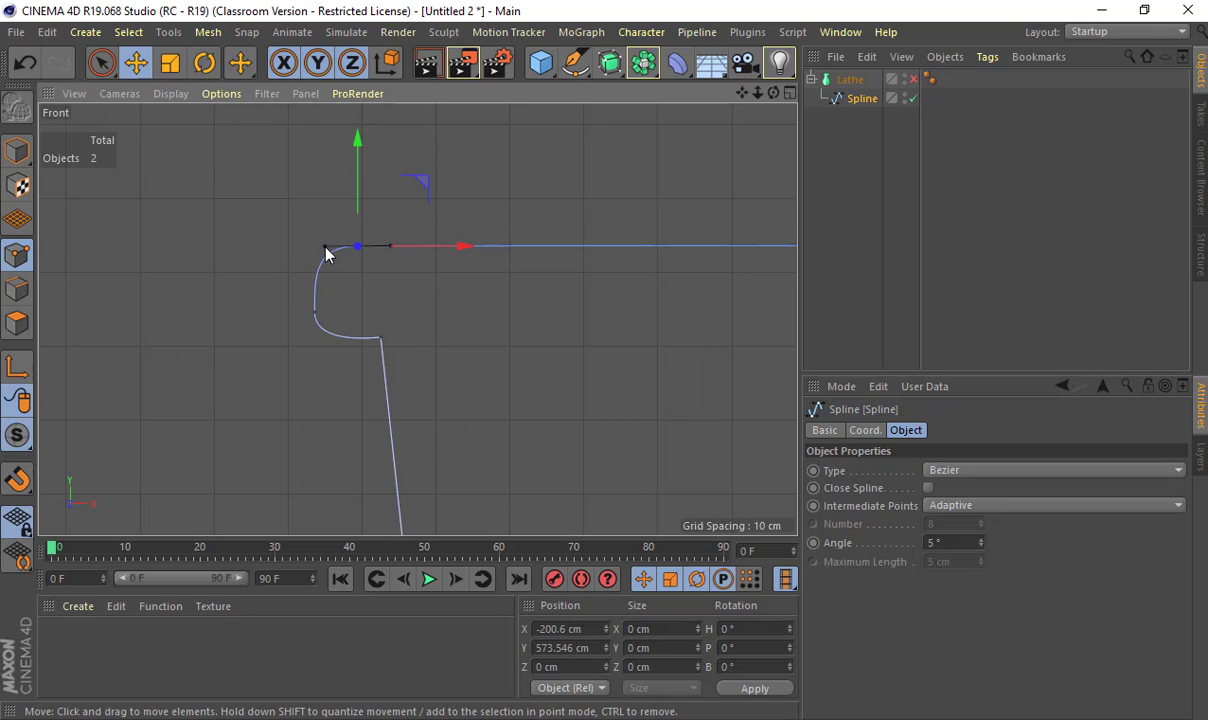
pyautogui.click(317, 314)
pyautogui.moveTo(318, 265); pyautogui.dragTo(316, 257)
# - Turn the Lathe back on and move the whole cup aside along X by about 1185 cm
pyautogui.click(912, 79)
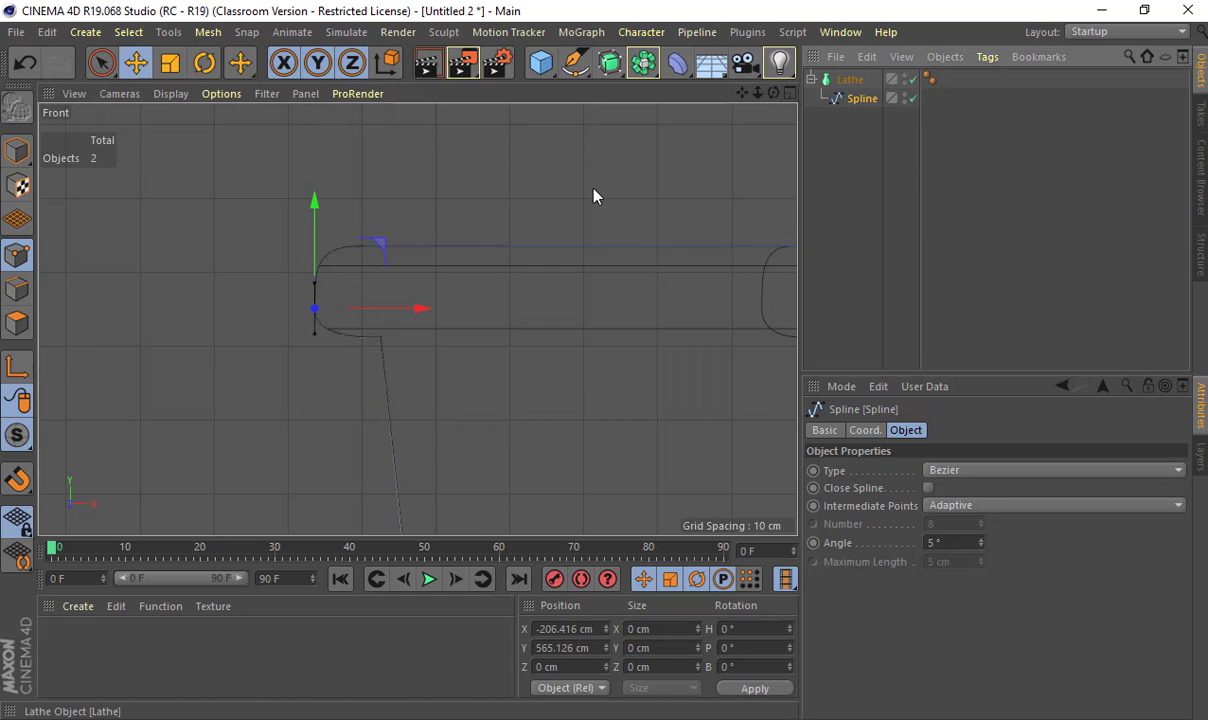
pyautogui.middleClick(593, 194)
pyautogui.middleClick(275, 194)
pyautogui.moveTo(371, 325)
pyautogui.keyDown('alt'); pyautogui.mouseDown()
pyautogui.moveTo(316, 151)
pyautogui.moveTo(320, 288)
pyautogui.moveTo(353, 148)
pyautogui.moveTo(334, 313)
pyautogui.moveTo(350, 317)
pyautogui.mouseUp(); pyautogui.keyUp('alt')
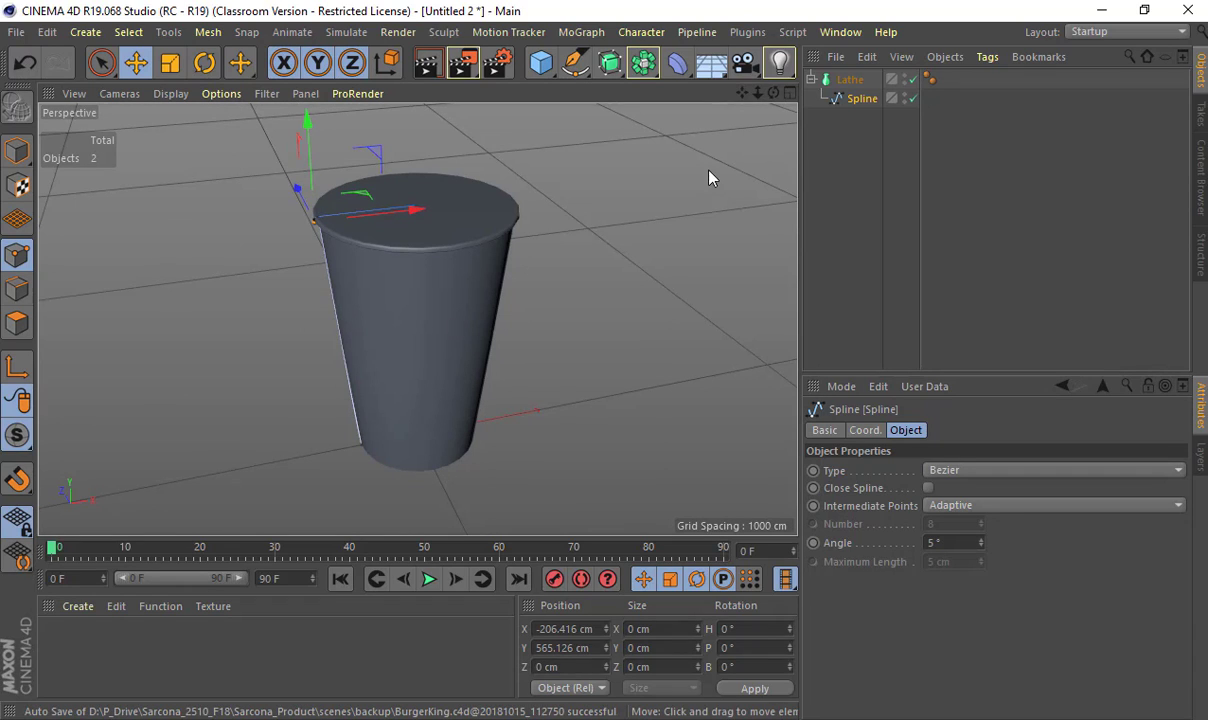
pyautogui.click(848, 80)
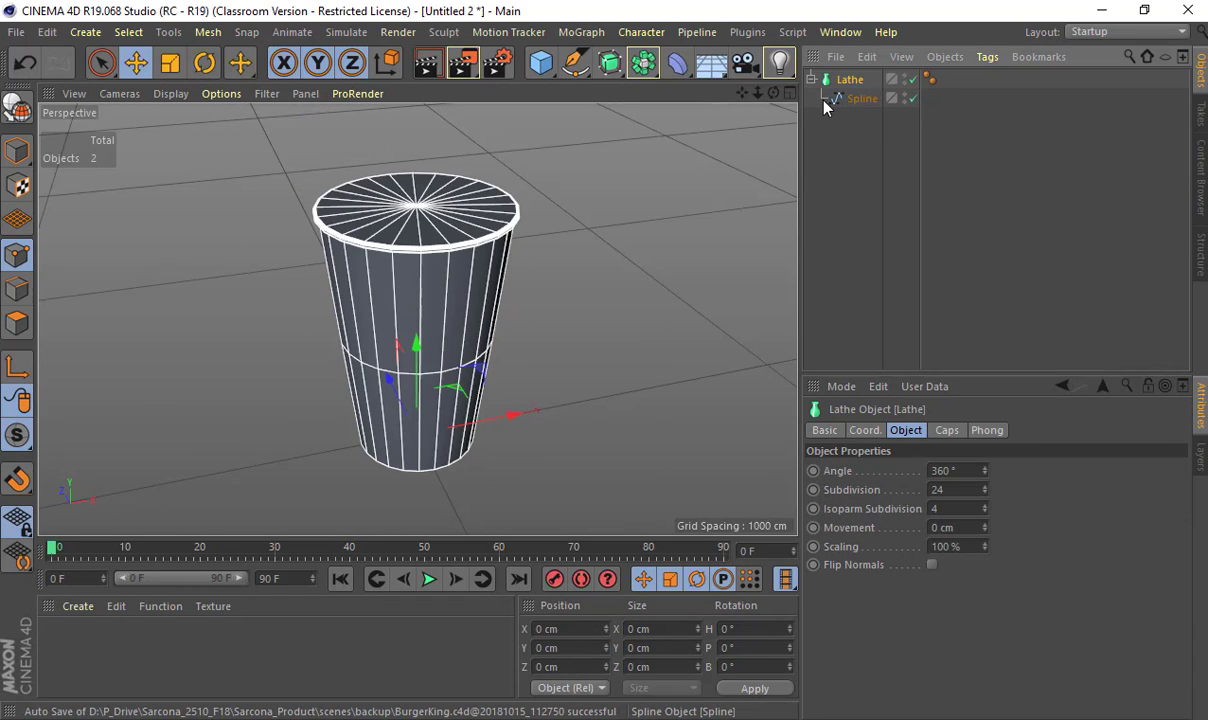
pyautogui.moveTo(514, 419); pyautogui.dragTo(925, 330)
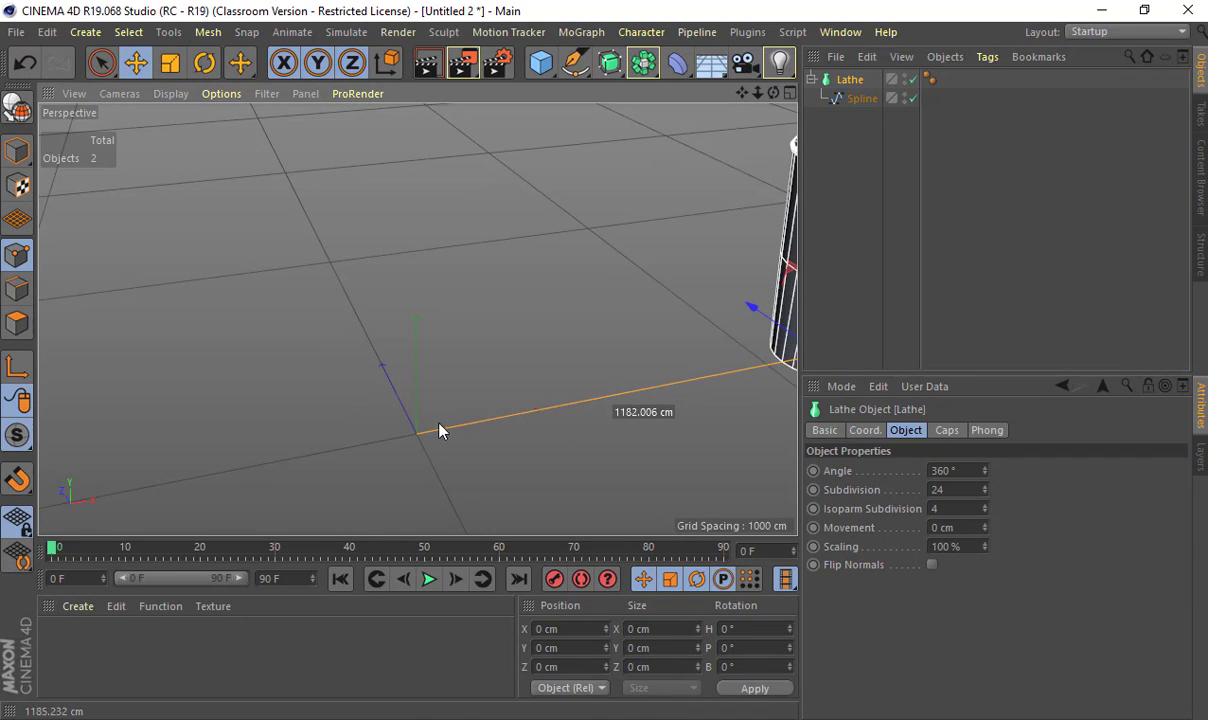
# - Show the Pepsi cup reference picture again in the front viewport's background
pyautogui.middleClick(444, 237)
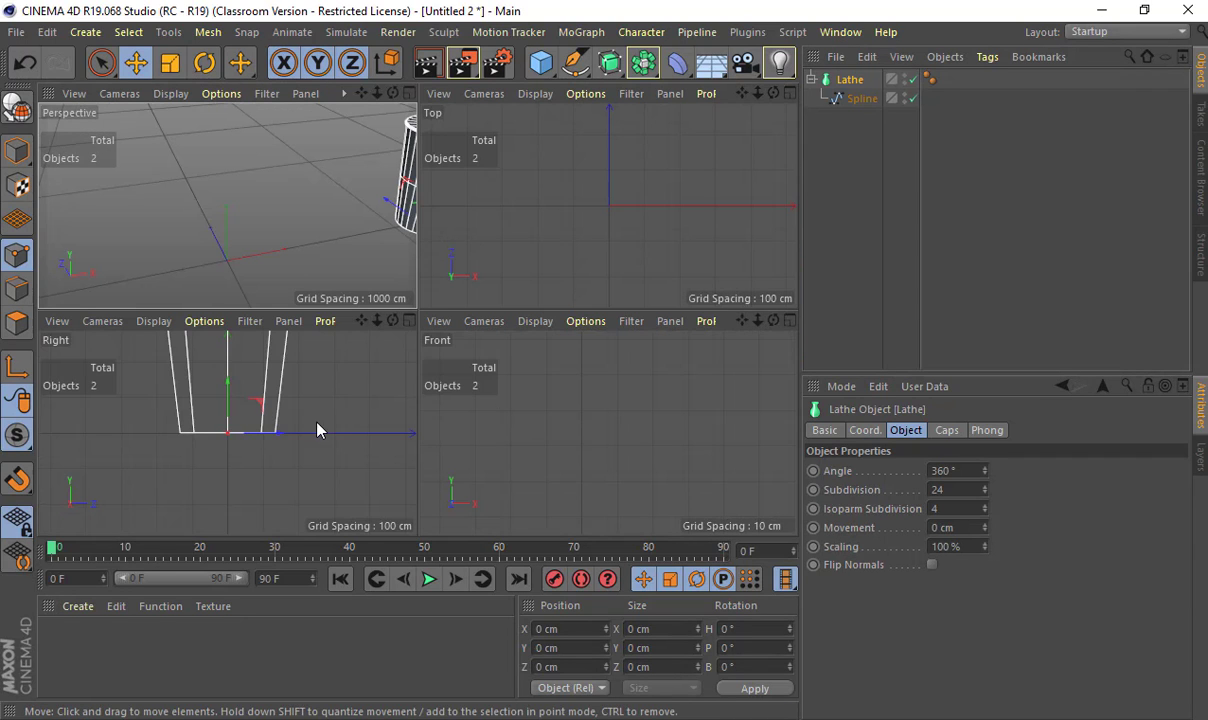
pyautogui.middleClick(515, 421)
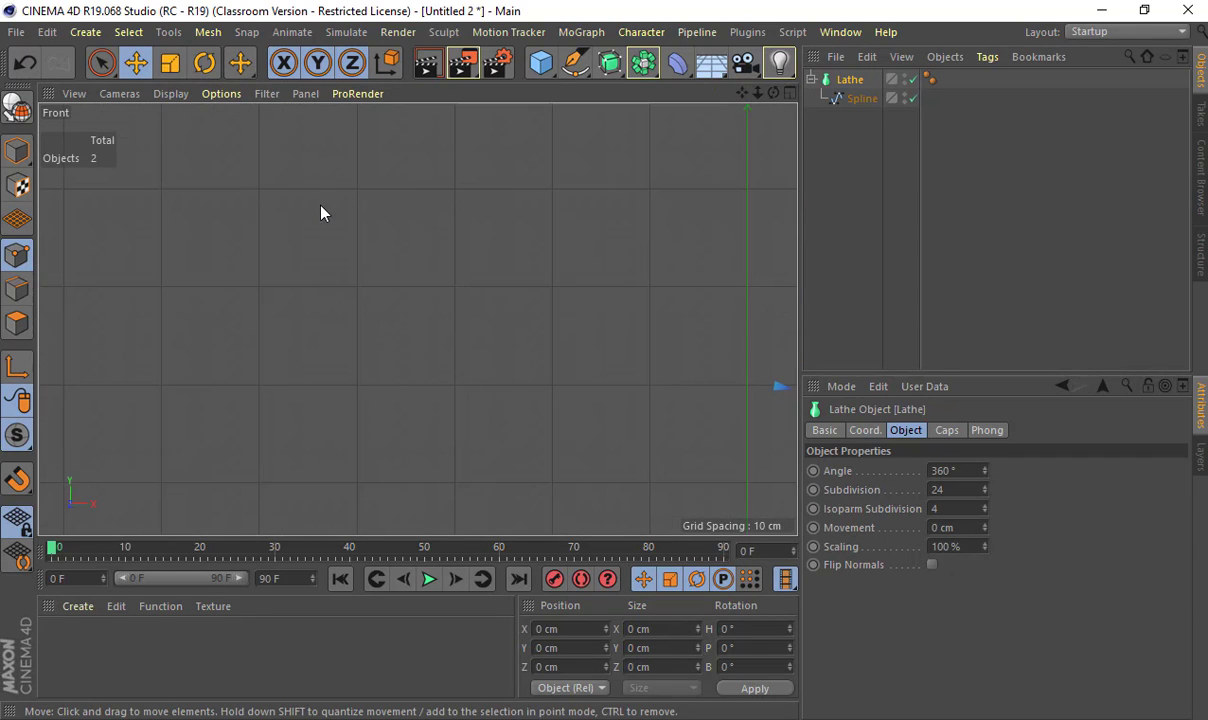
pyautogui.click(125, 93)
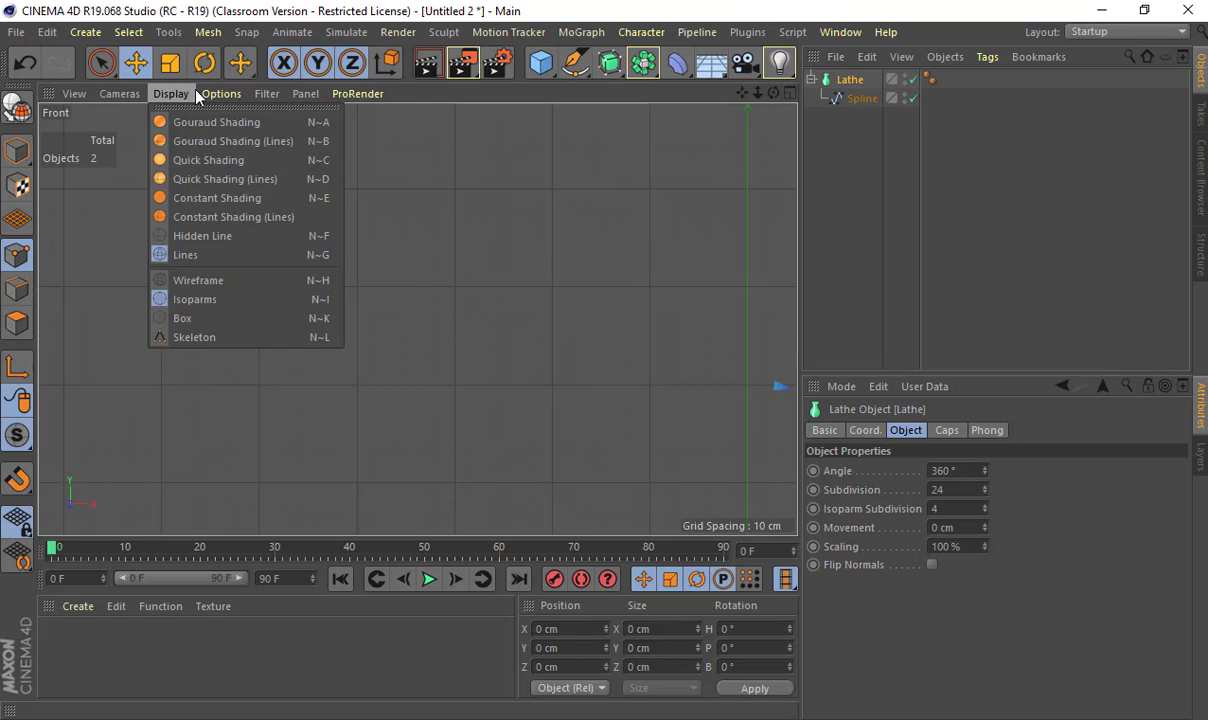
pyautogui.moveTo(221, 93)
pyautogui.click(240, 546)
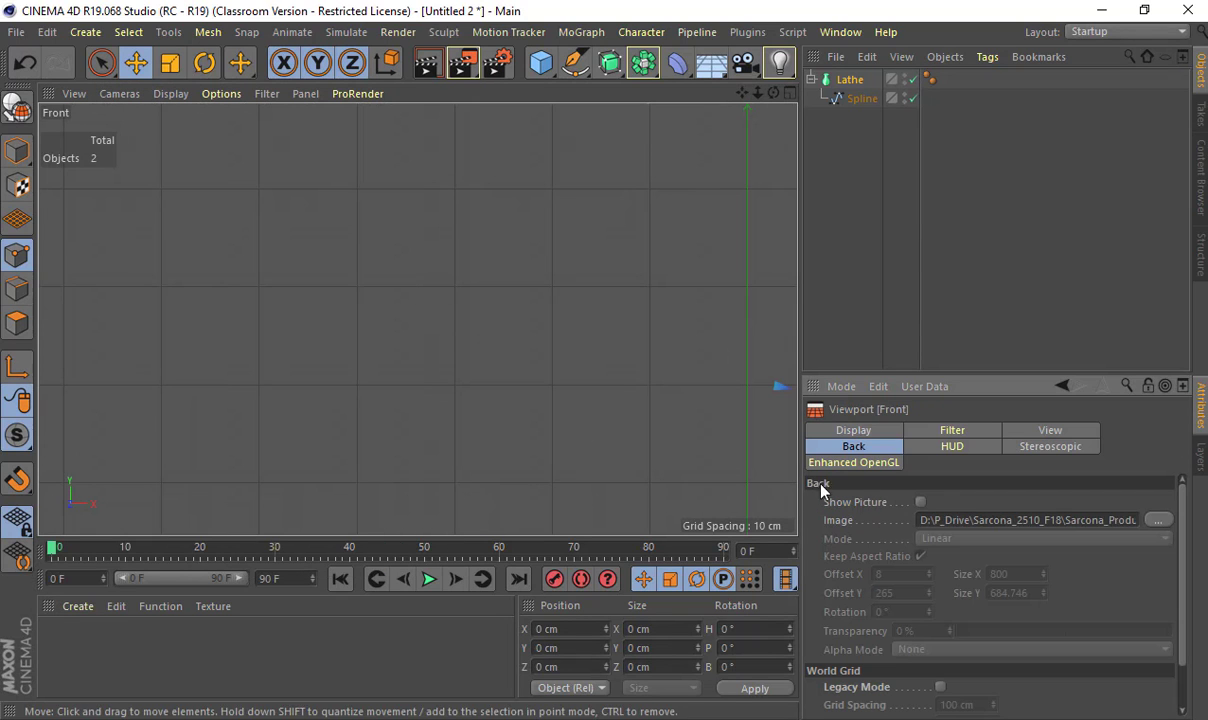
pyautogui.click(919, 502)
pyautogui.scroll(-6, 570, 400)
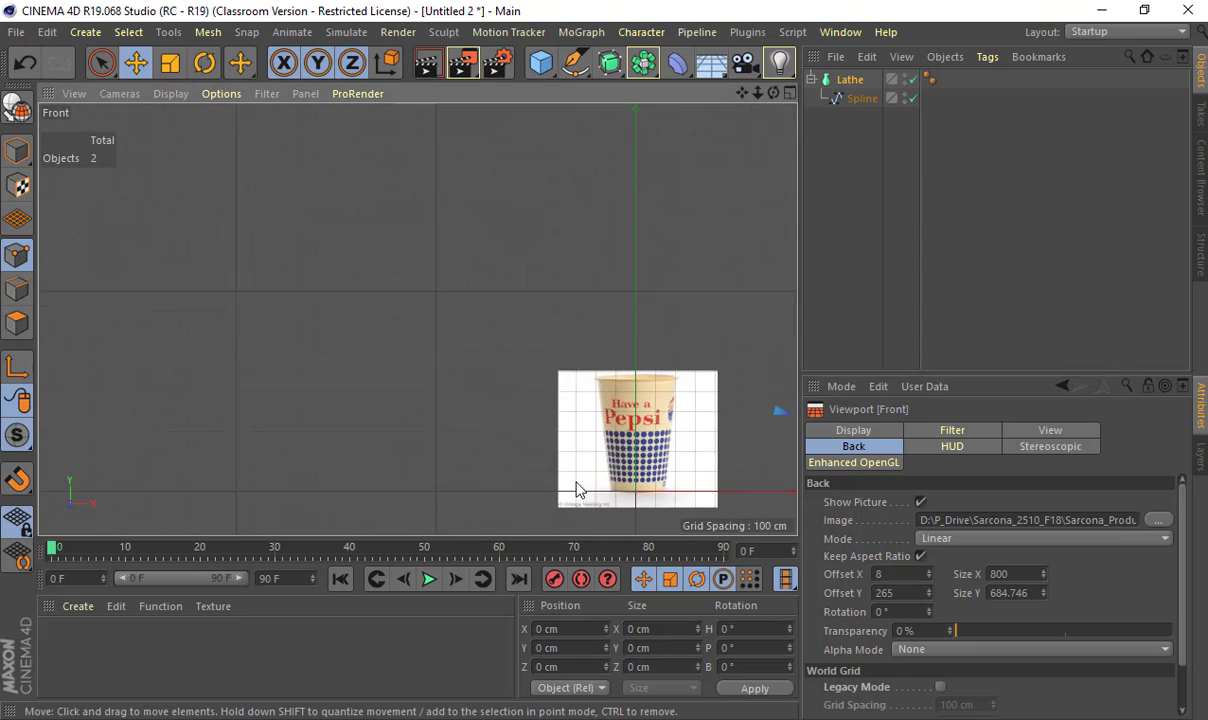
pyautogui.scroll(5, 456, 367)
pyautogui.keyDown('alt'); pyautogui.moveTo(413, 454); pyautogui.dragTo(340, 554, button='middle'); pyautogui.keyUp('alt')
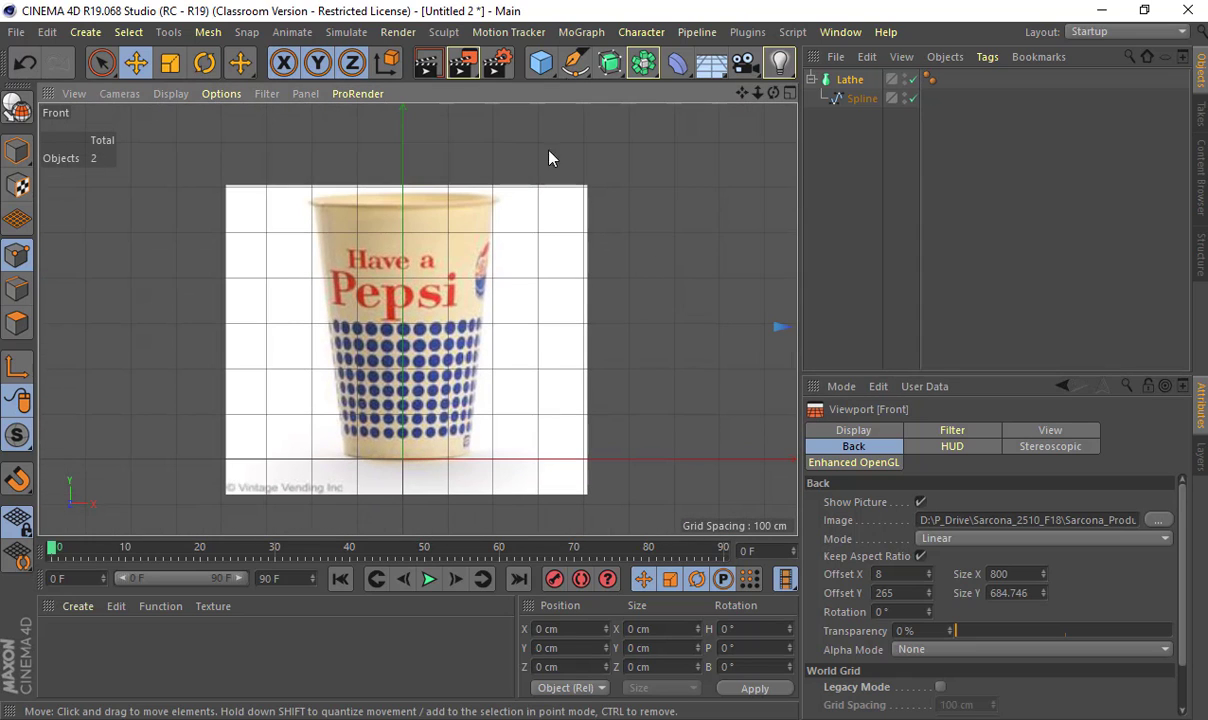
# - Add a Cylinder primitive to the scene
pyautogui.click(540, 68)
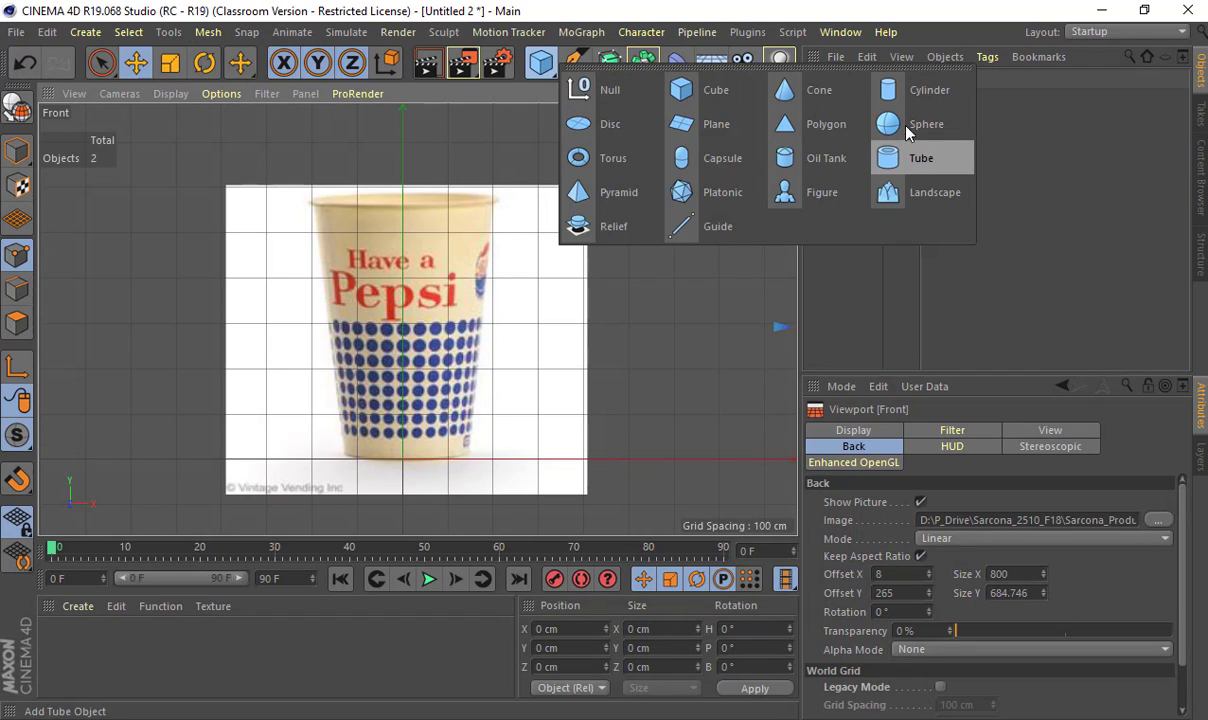
pyautogui.click(906, 95)
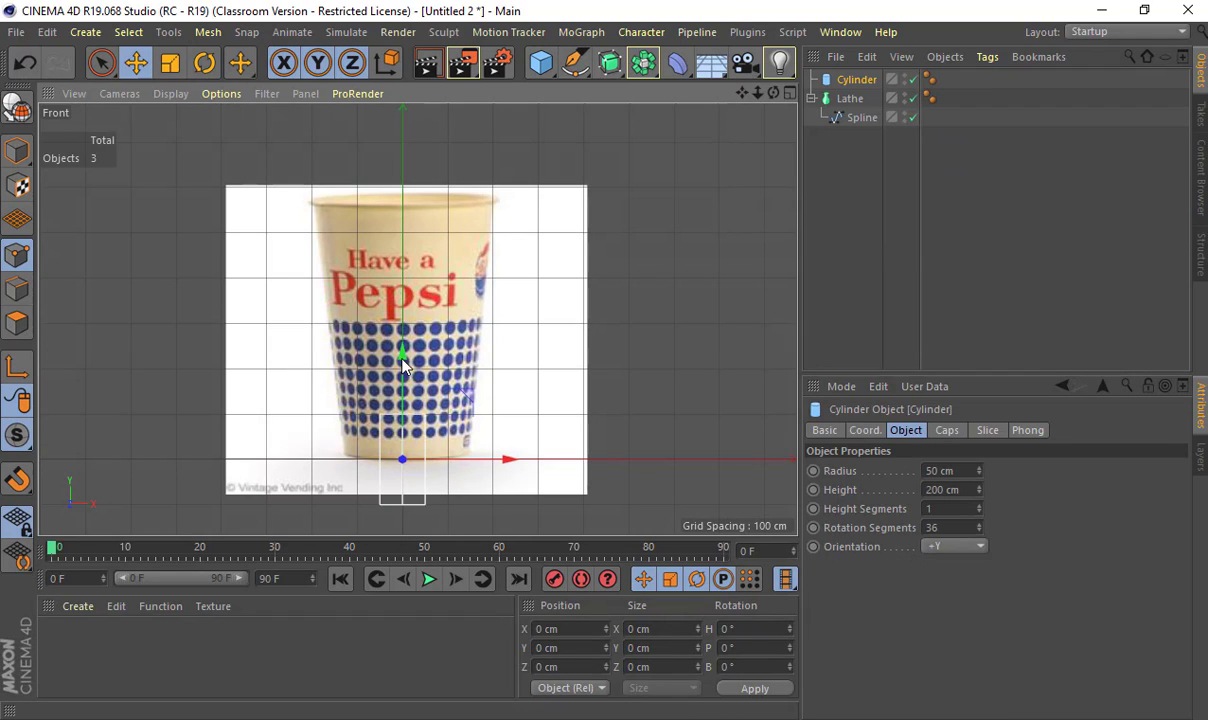
# - Raise the cylinder along Y to about 205 cm and set its rotation segments to 8
pyautogui.moveTo(401, 334); pyautogui.dragTo(440, 272)
pyautogui.middleClick(717, 412)
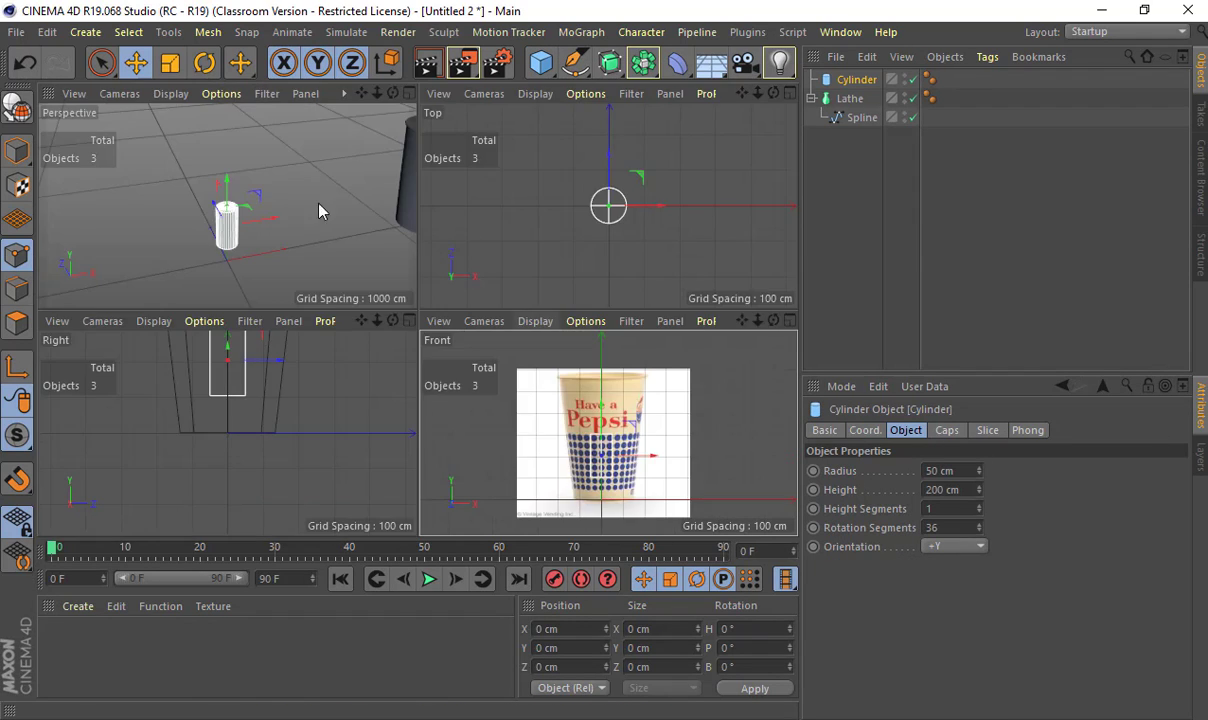
pyautogui.middleClick(322, 205)
pyautogui.keyDown('alt'); pyautogui.moveTo(342, 213); pyautogui.dragTo(508, 262, button='right'); pyautogui.keyUp('alt')
pyautogui.keyDown('alt'); pyautogui.moveTo(508, 262); pyautogui.dragTo(478, 192, button='middle'); pyautogui.keyUp('alt')
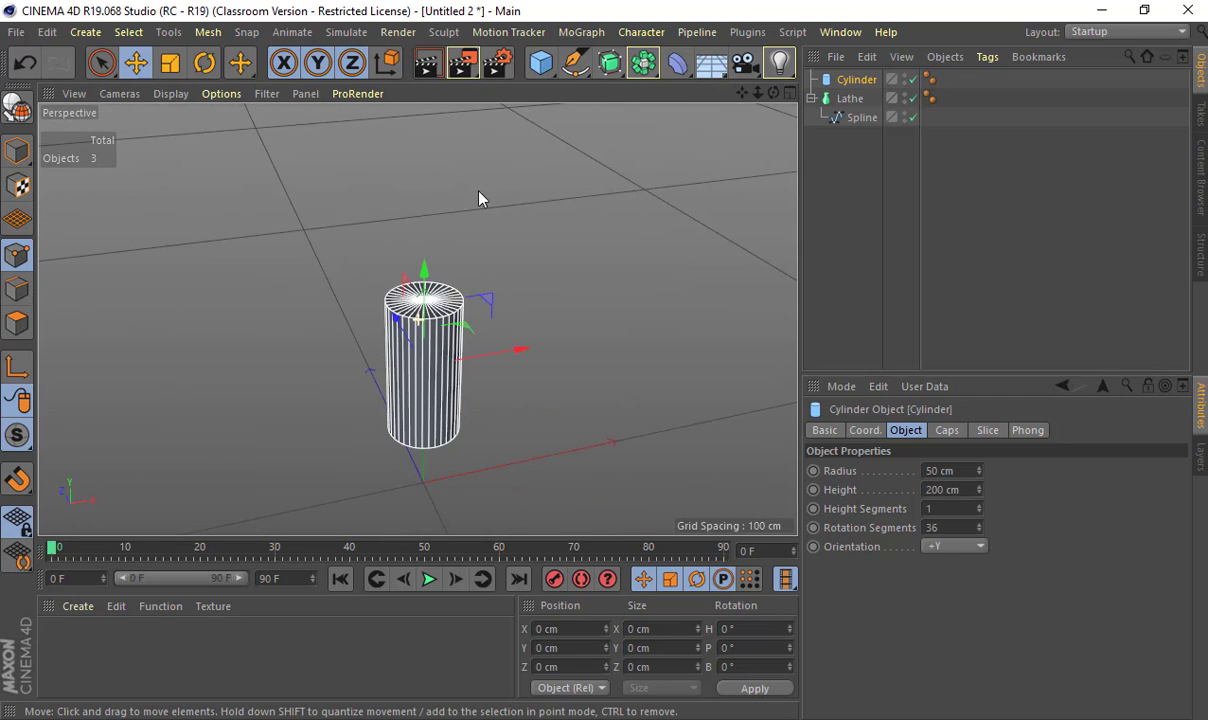
pyautogui.doubleClick(960, 527)
pyautogui.write('8')
pyautogui.press('Return')
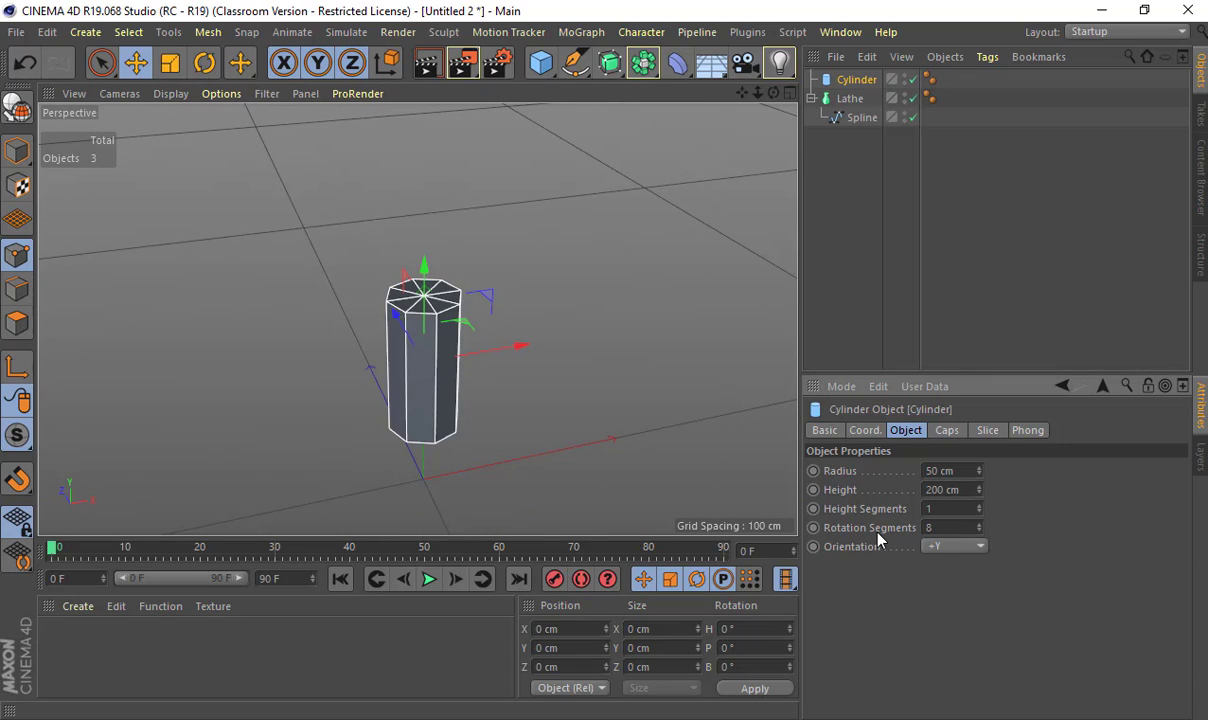
# - Turn off the cylinder's caps and look into the open tube
pyautogui.click(944, 431)
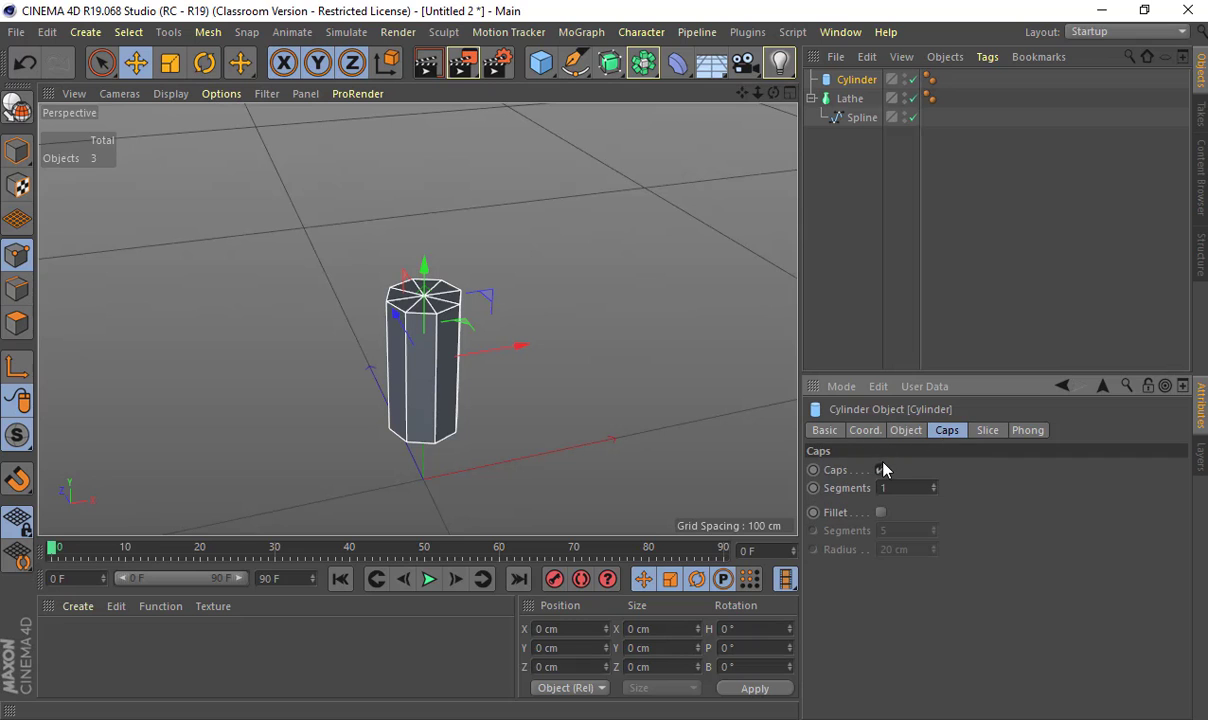
pyautogui.click(880, 469)
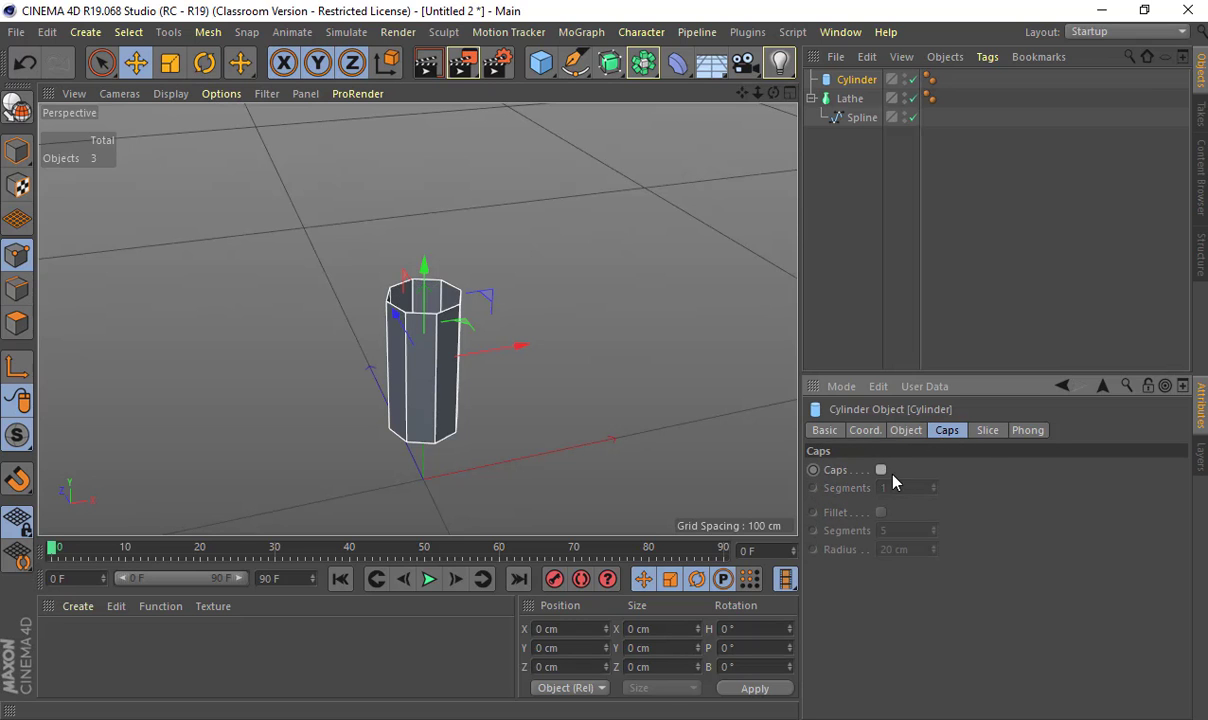
pyautogui.keyDown('alt'); pyautogui.moveTo(561, 423); pyautogui.dragTo(534, 297); pyautogui.keyUp('alt')
# - Fit the cylinder to the cup reference at about 228 cm wide and 577 cm high, positioned at about Y 282 cm
pyautogui.middleClick(534, 297)
pyautogui.middleClick(553, 418)
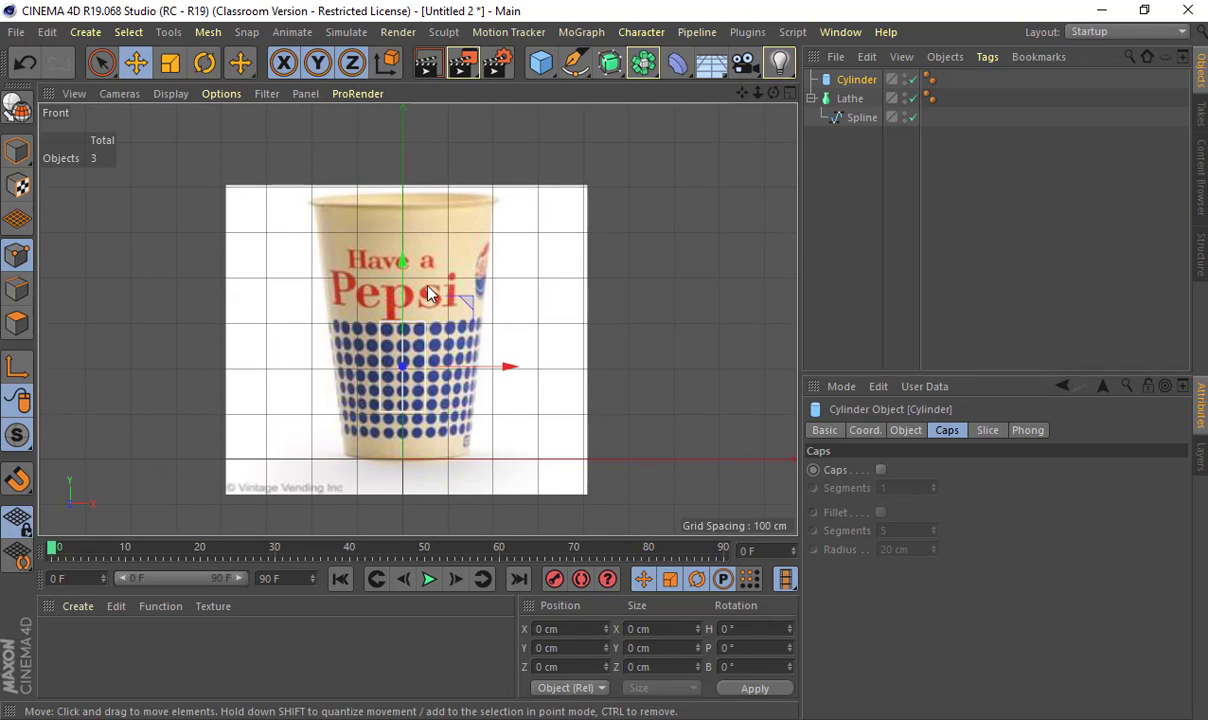
pyautogui.press('t')
pyautogui.moveTo(446, 278); pyautogui.dragTo(1150, 270)
pyautogui.click(17, 151)
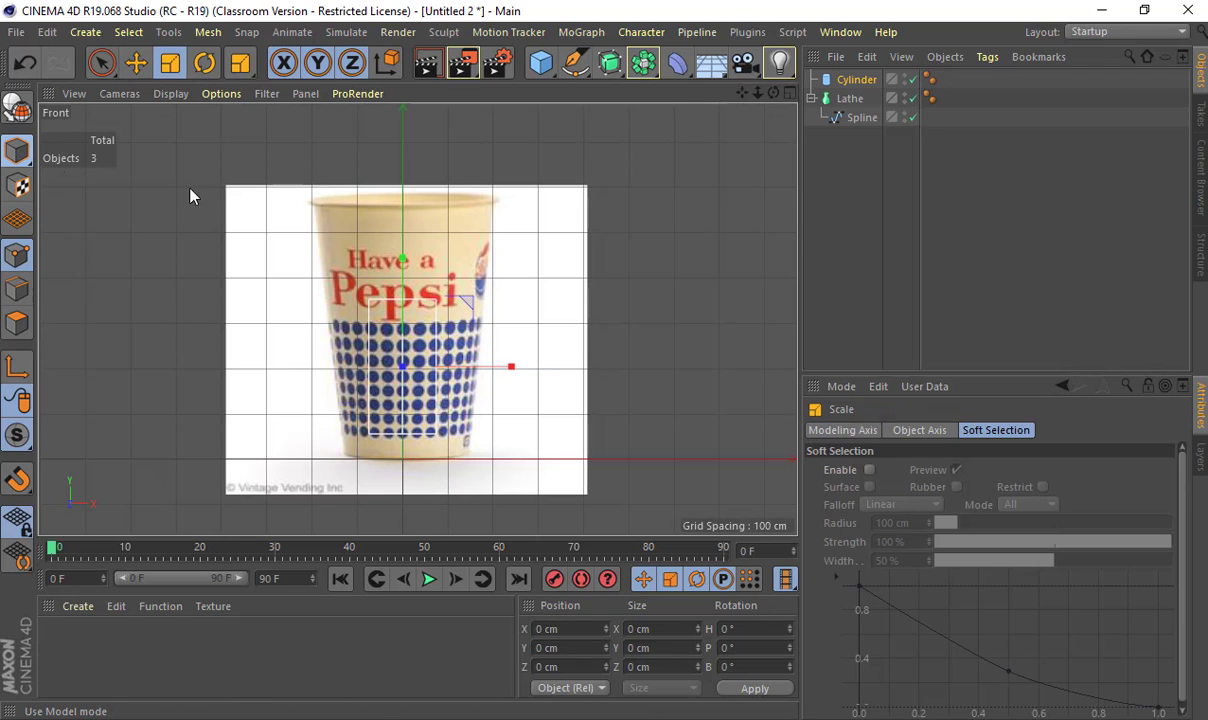
pyautogui.moveTo(463, 226); pyautogui.dragTo(459, 270)
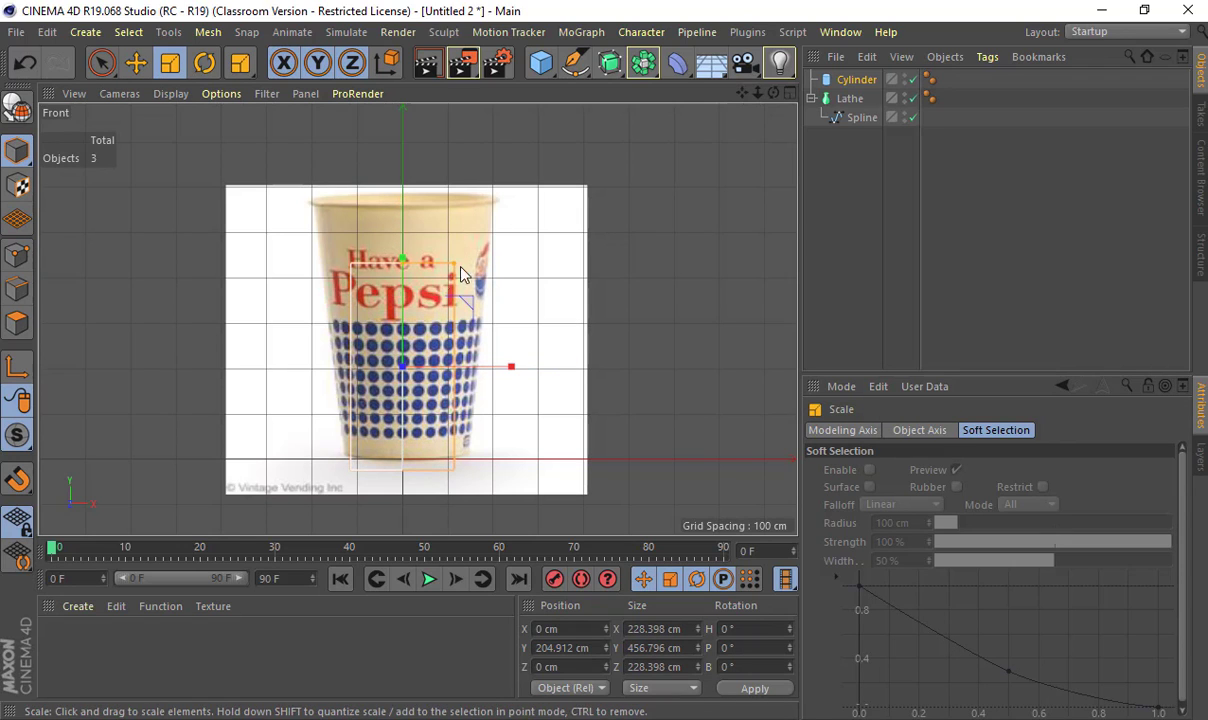
pyautogui.press('e')
pyautogui.moveTo(409, 225); pyautogui.dragTo(426, 246)
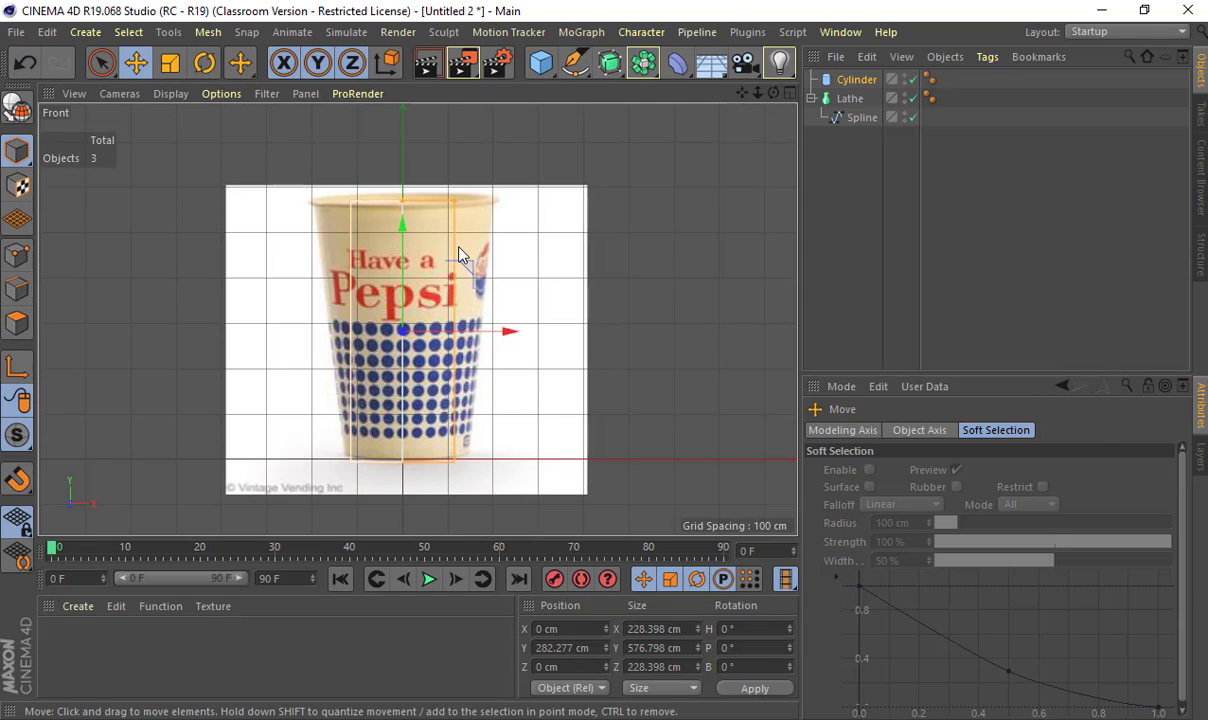
# - Make the cylinder editable and scale its top ring of points to about 389 cm wide, matching the cup's rim
pyautogui.press('c')
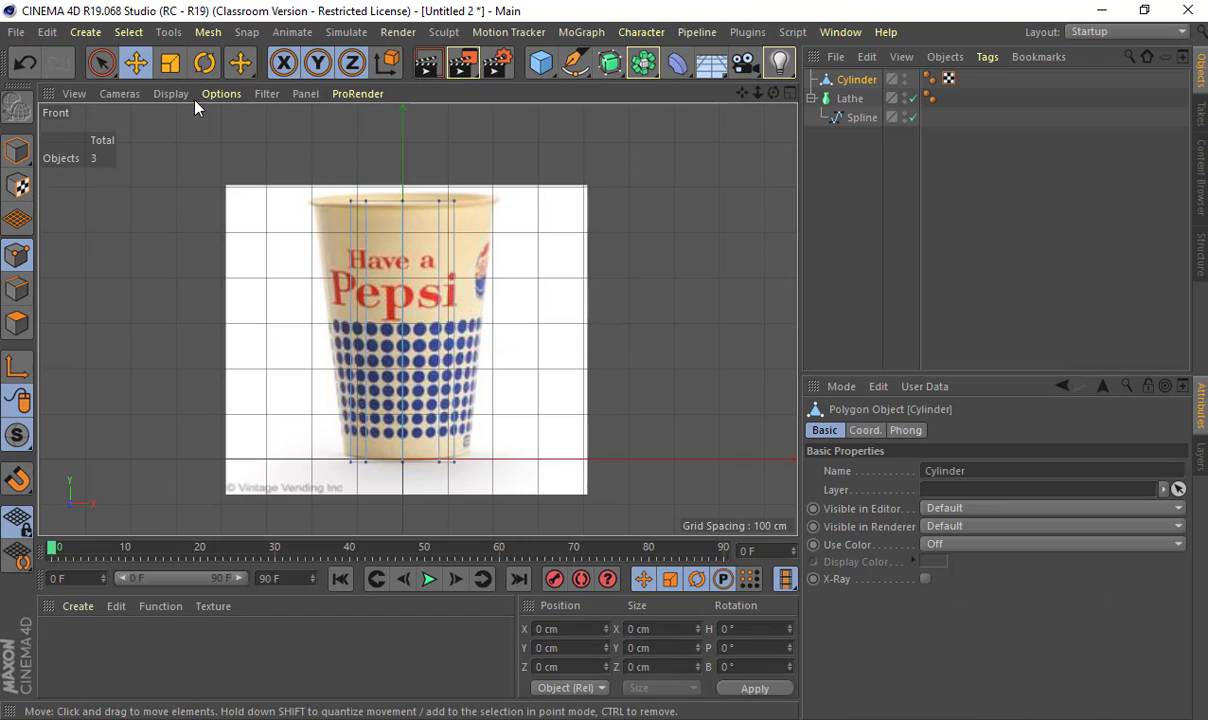
pyautogui.moveTo(100, 61); pyautogui.dragTo(147, 120)
pyautogui.moveTo(228, 147); pyautogui.dragTo(535, 276)
pyautogui.press('t')
pyautogui.moveTo(425, 267); pyautogui.dragTo(702, 288)
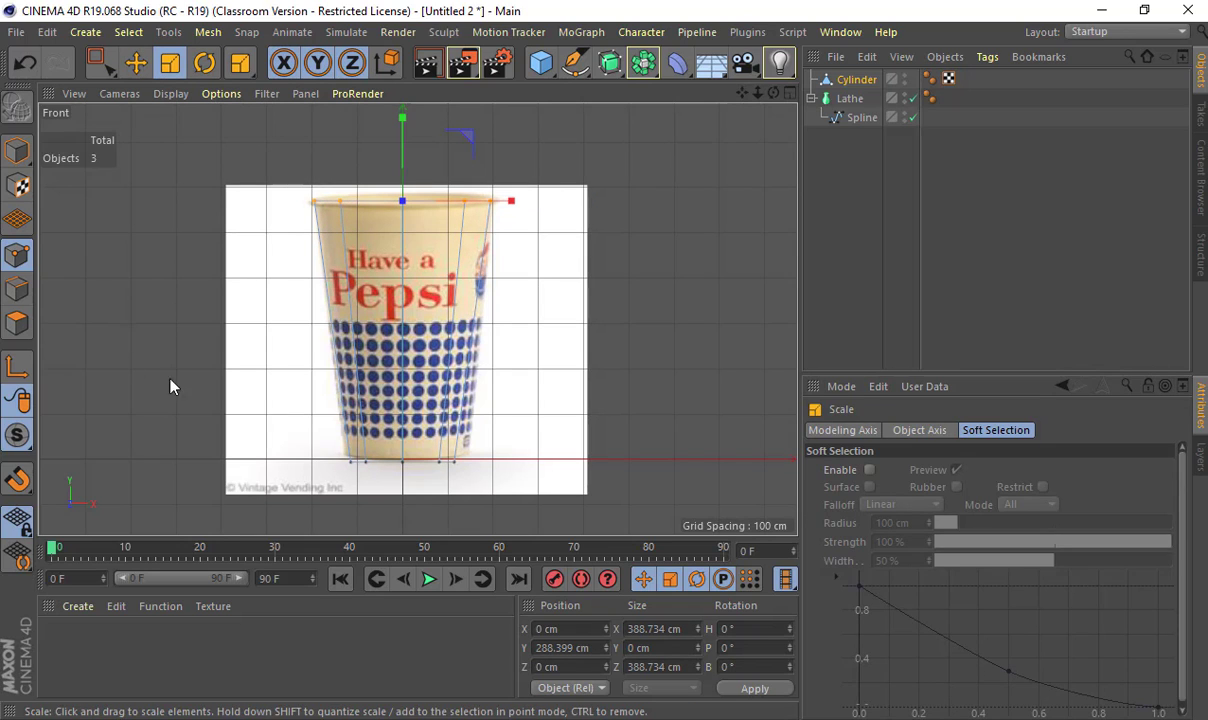
# - Snap the bottom ring of points to the ground grid line at about Y -282.3 cm
pyautogui.press('space')
pyautogui.moveTo(280, 390); pyautogui.dragTo(556, 512)
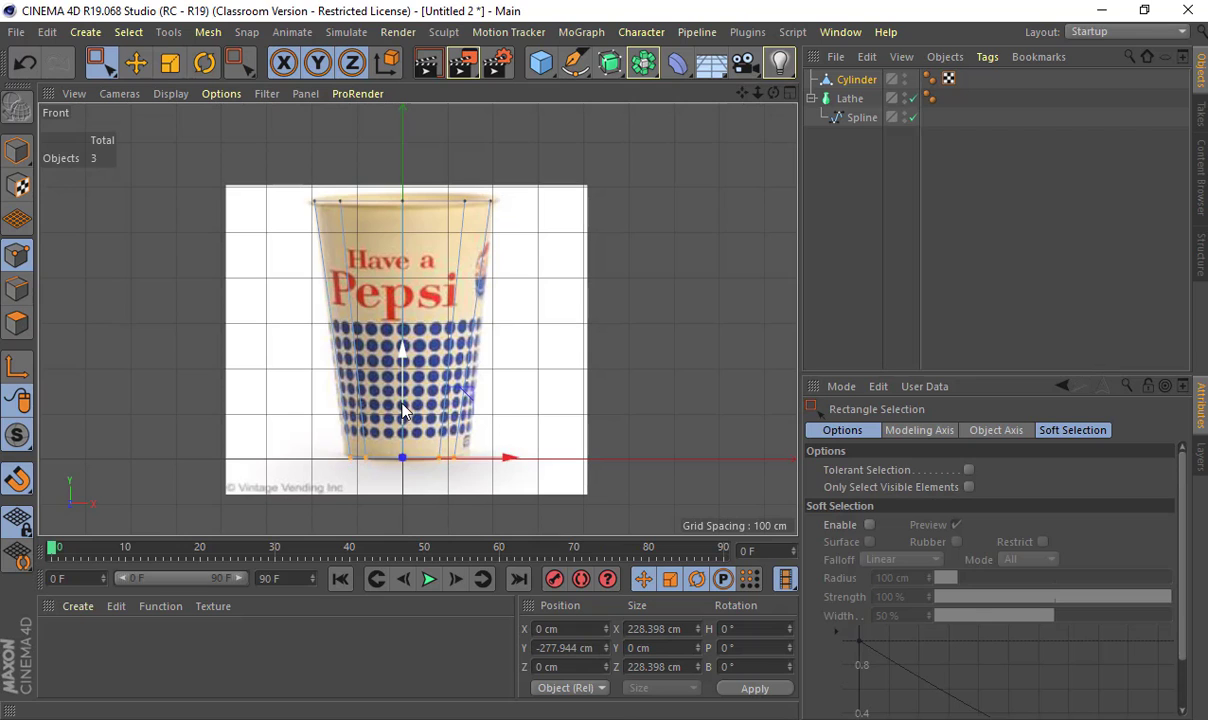
pyautogui.moveTo(402, 394)
pyautogui.mouseDown()
pyautogui.moveTo(402, 407)
pyautogui.moveTo(402, 392)
pyautogui.mouseUp()
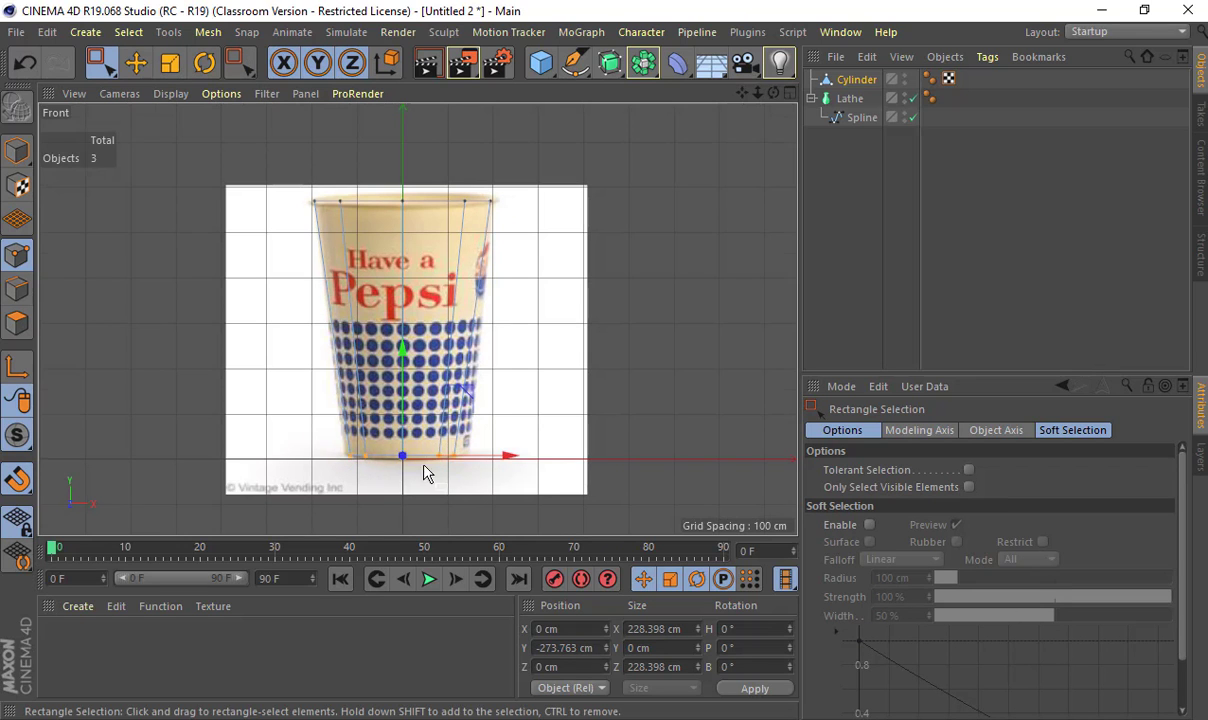
pyautogui.keyDown('alt'); pyautogui.moveTo(351, 461); pyautogui.dragTo(608, 398, button='right'); pyautogui.keyUp('alt')
pyautogui.scroll(3, 612, 405)
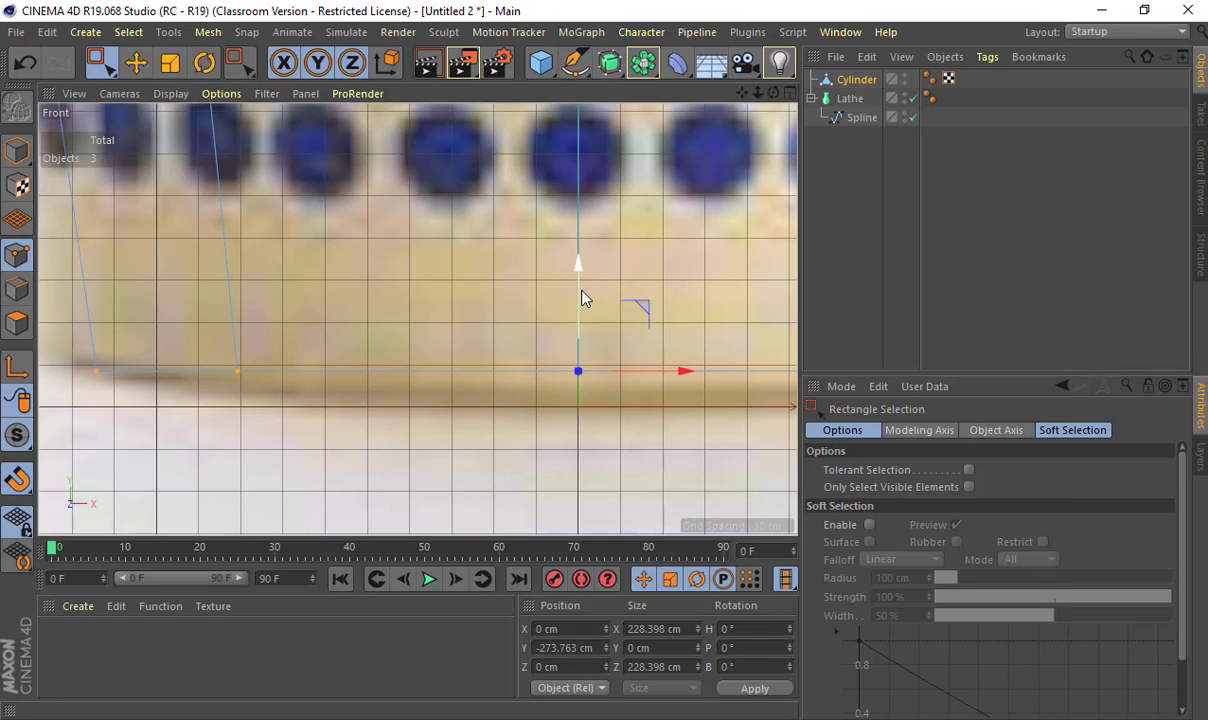
pyautogui.moveTo(581, 302); pyautogui.dragTo(580, 330)
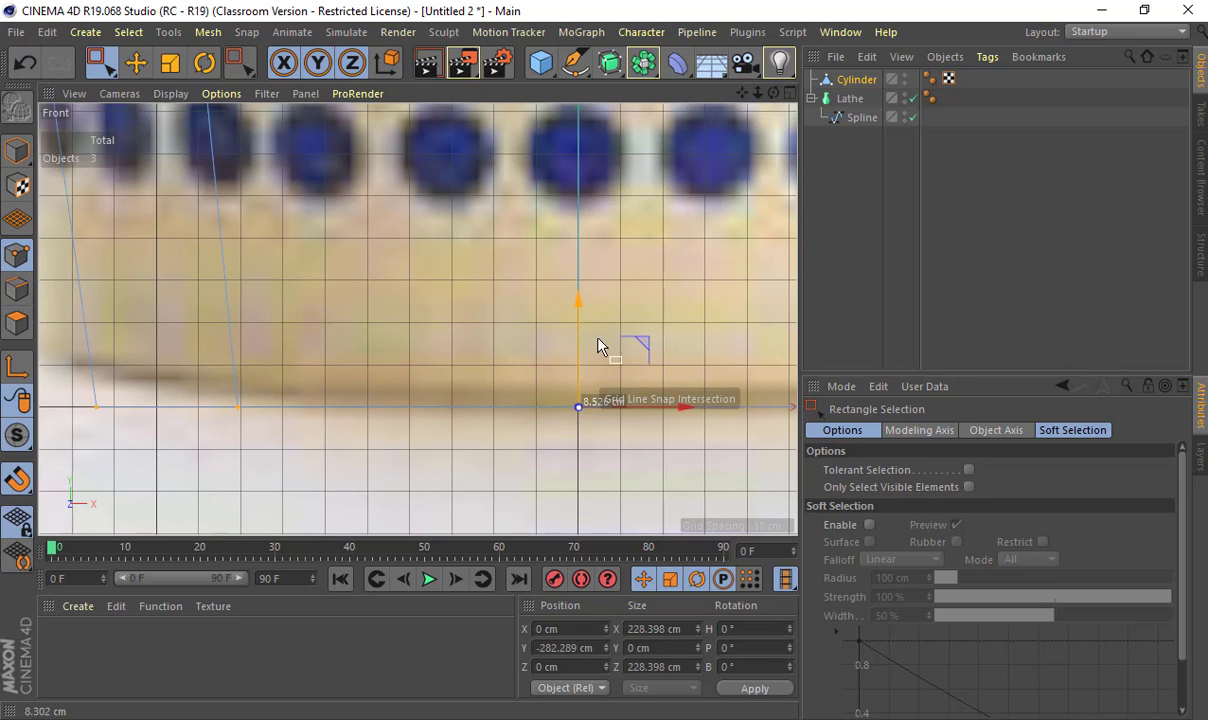
pyautogui.scroll(-8, 431, 359)
# - Scale the bottom ring of points evenly to about 256 cm wide to match the base of the reference cup
pyautogui.press('r')
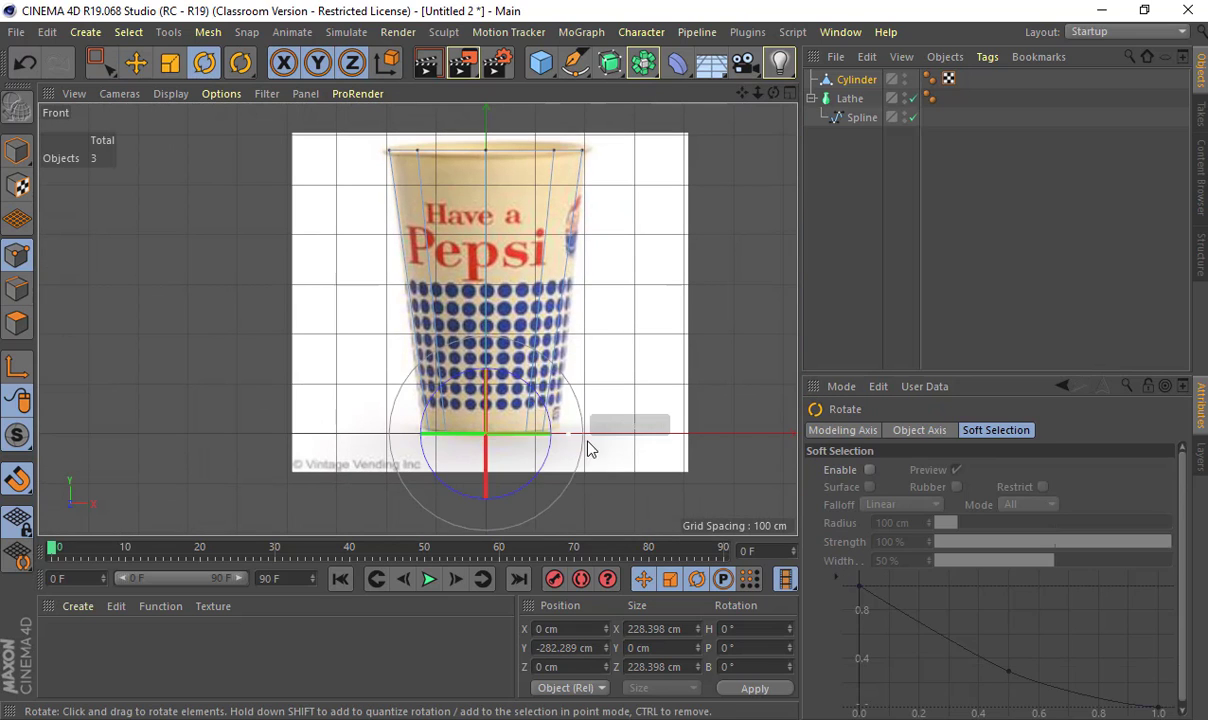
pyautogui.press('t')
pyautogui.moveTo(607, 391); pyautogui.dragTo(712, 386)
# - Try stretching the bottom ring along X only and scaling it evenly on all axes, undoing each change
pyautogui.middleClick(651, 351)
pyautogui.middleClick(288, 234)
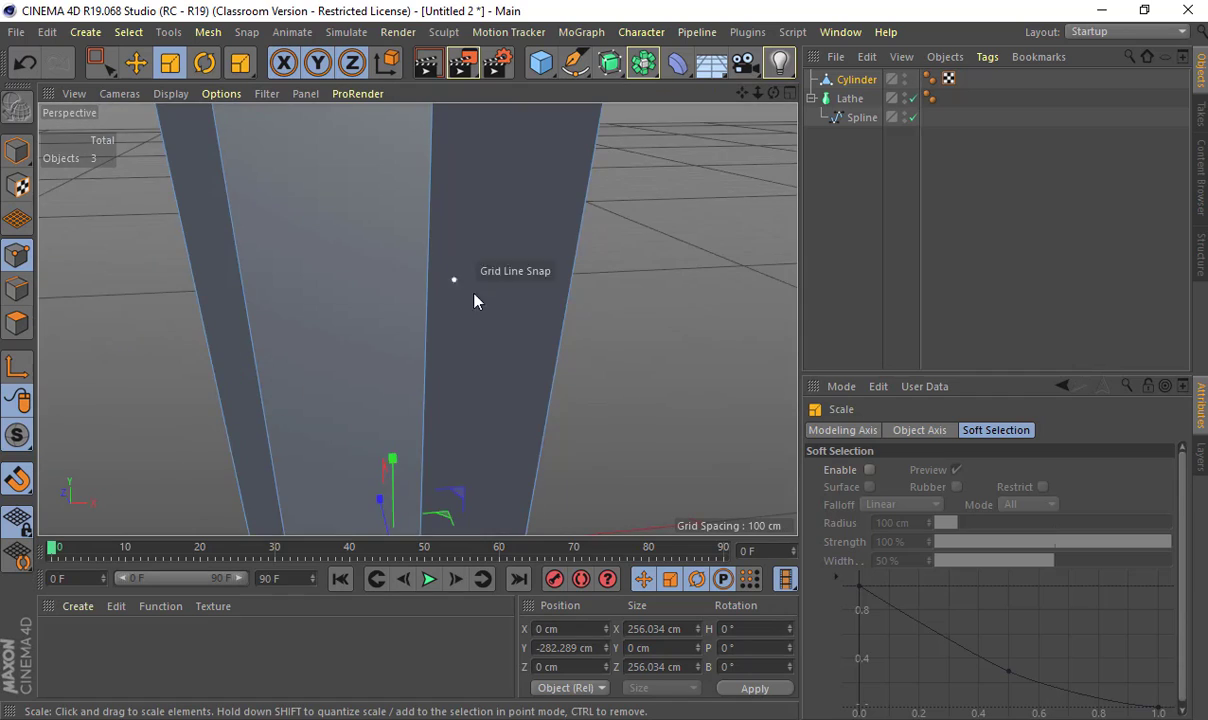
pyautogui.scroll(-5, 477, 299)
pyautogui.moveTo(586, 377); pyautogui.dragTo(798, 396)
pyautogui.keyDown('alt'); pyautogui.moveTo(590, 304); pyautogui.dragTo(599, 411); pyautogui.keyUp('alt')
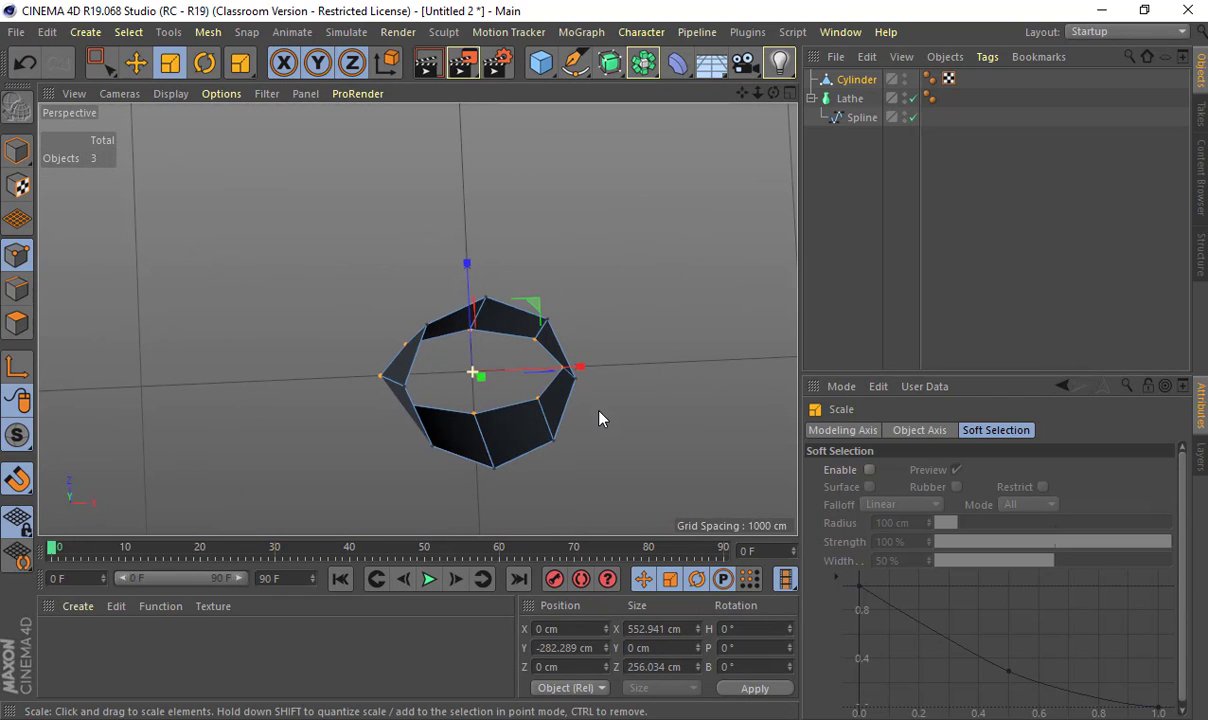
pyautogui.hotkey('ctrl', 'z')
pyautogui.moveTo(528, 463); pyautogui.dragTo(617, 465)
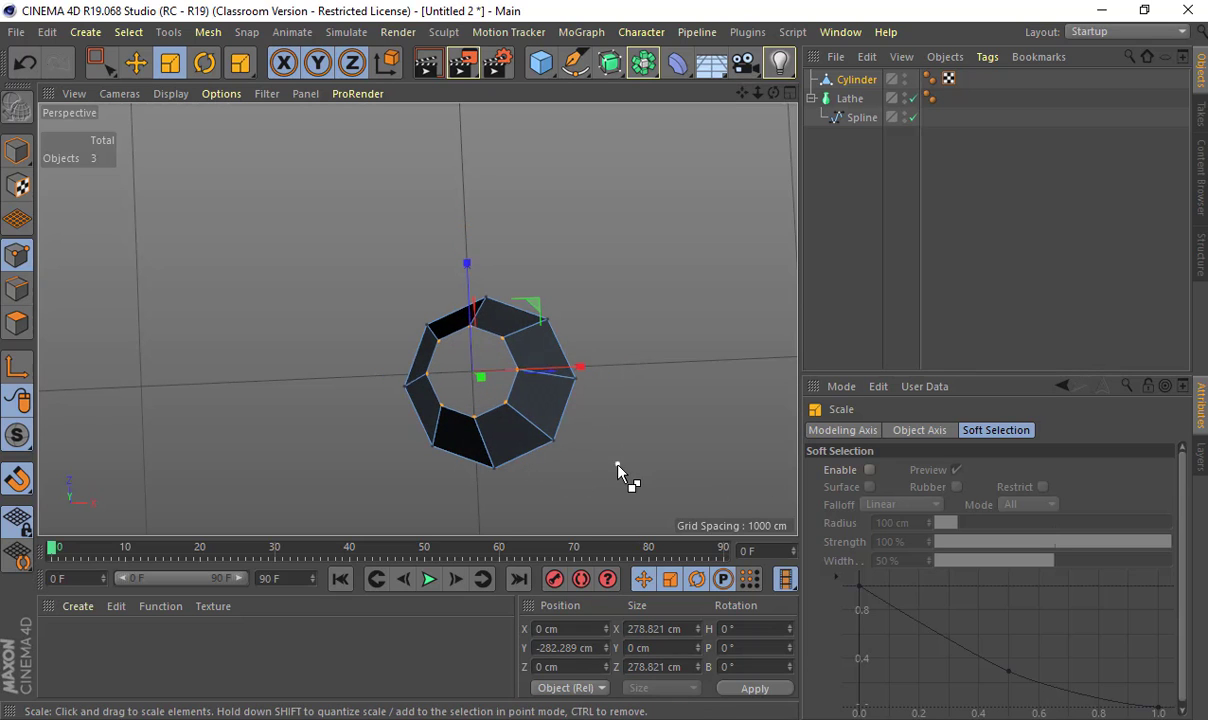
pyautogui.hotkey('ctrl', 'z')
pyautogui.middleClick(567, 448)
pyautogui.middleClick(567, 453)
pyautogui.scroll(4, 565, 432)
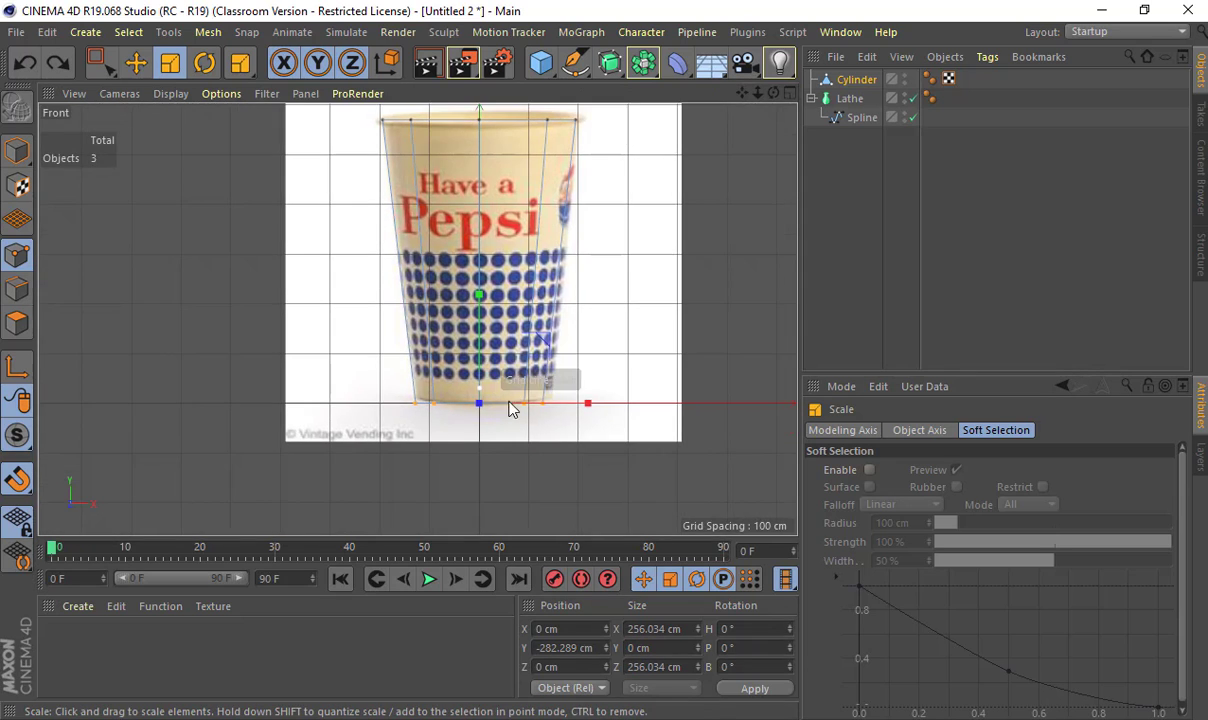
pyautogui.scroll(-4, 533, 355)
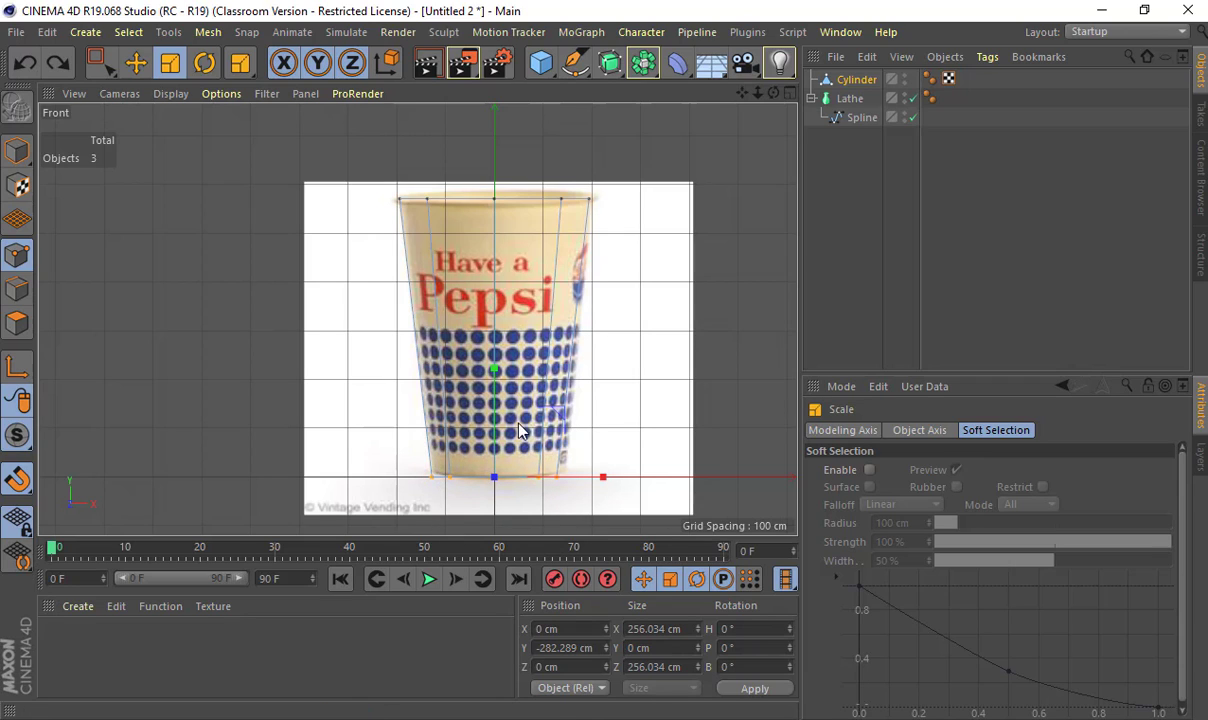
# - Switch to edge editing and select the edge loop around the cup's top rim
pyautogui.middleClick(447, 319)
pyautogui.middleClick(340, 275)
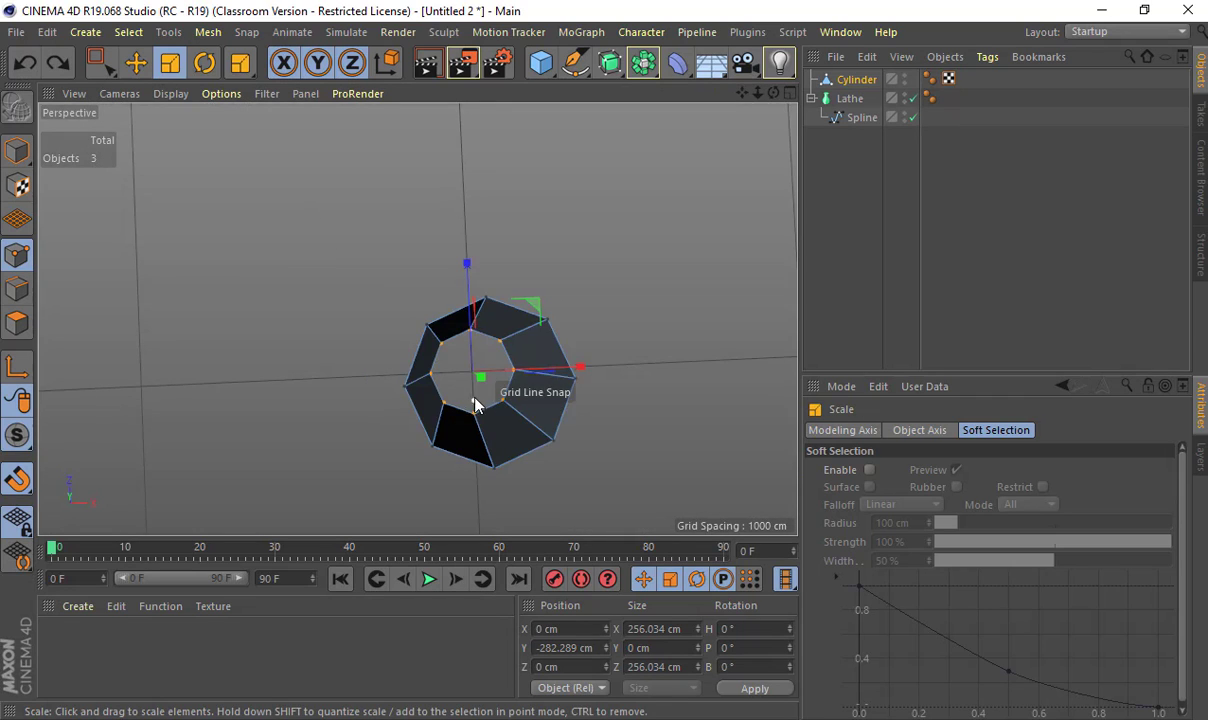
pyautogui.keyDown('alt'); pyautogui.moveTo(475, 405); pyautogui.dragTo(432, 222); pyautogui.keyUp('alt')
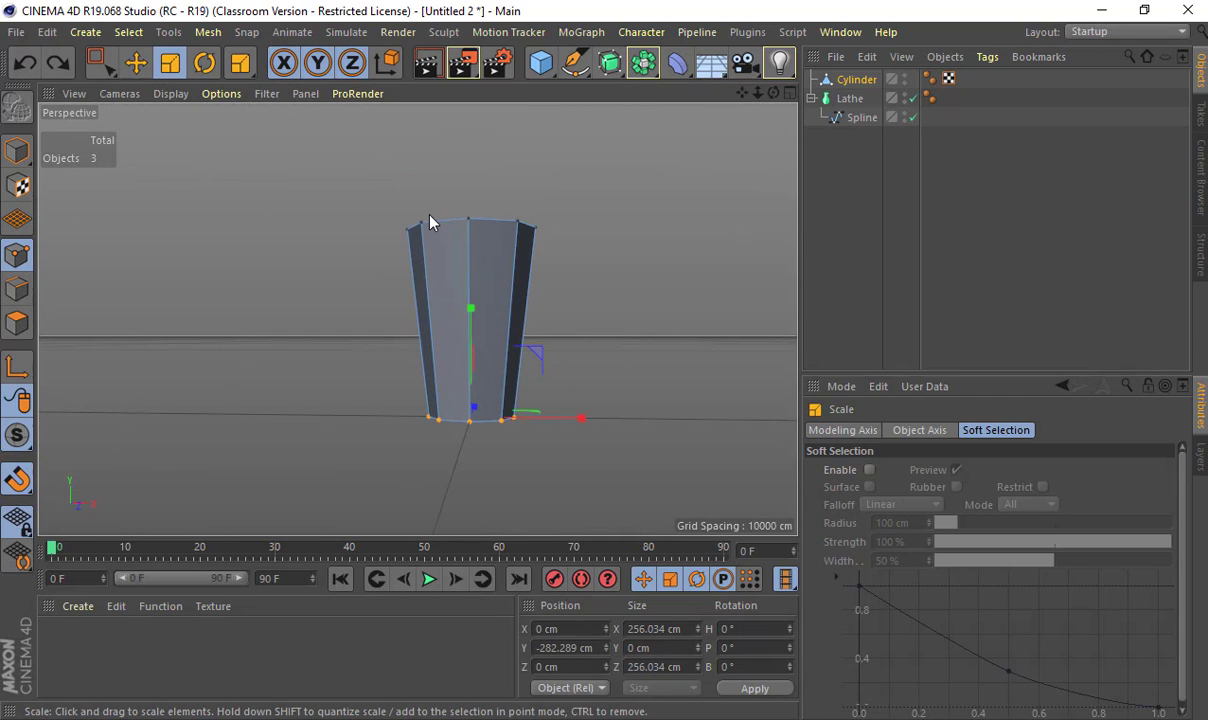
pyautogui.click(18, 288)
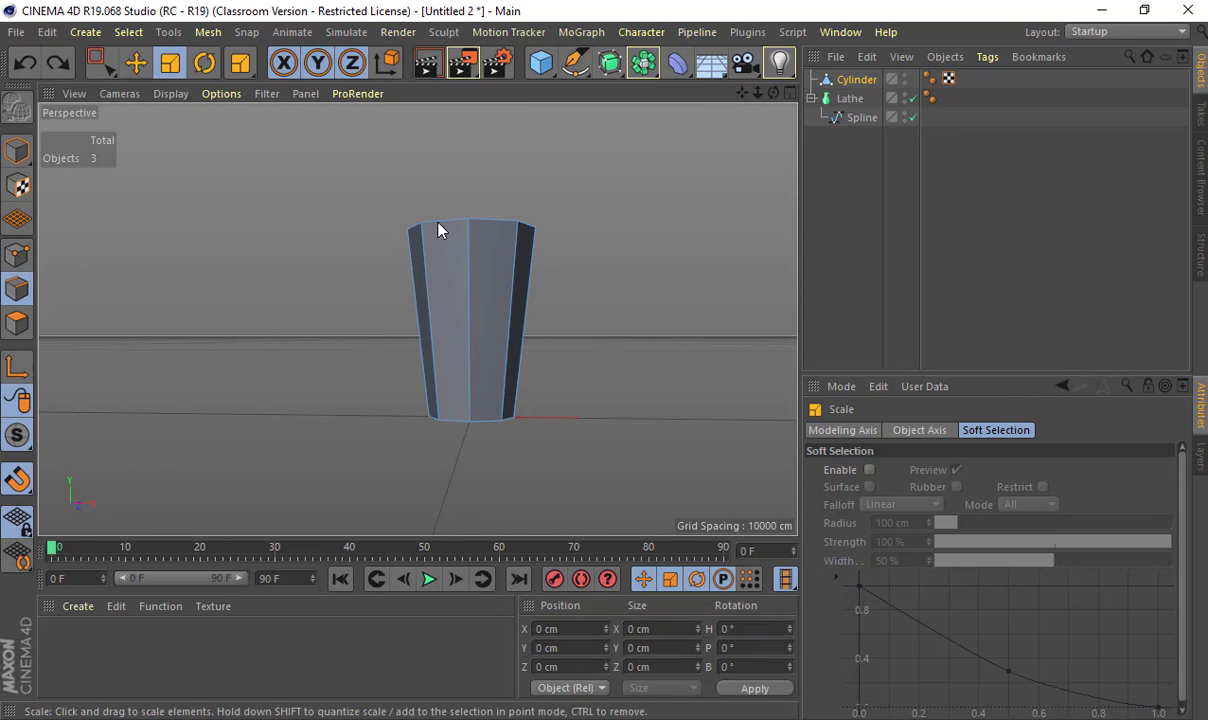
pyautogui.press('e')
pyautogui.doubleClick(446, 222)
pyautogui.keyDown('alt'); pyautogui.moveTo(416, 239); pyautogui.dragTo(415, 352); pyautogui.keyUp('alt')
pyautogui.keyDown('alt'); pyautogui.moveTo(415, 352); pyautogui.dragTo(474, 277, button='right'); pyautogui.keyUp('alt')
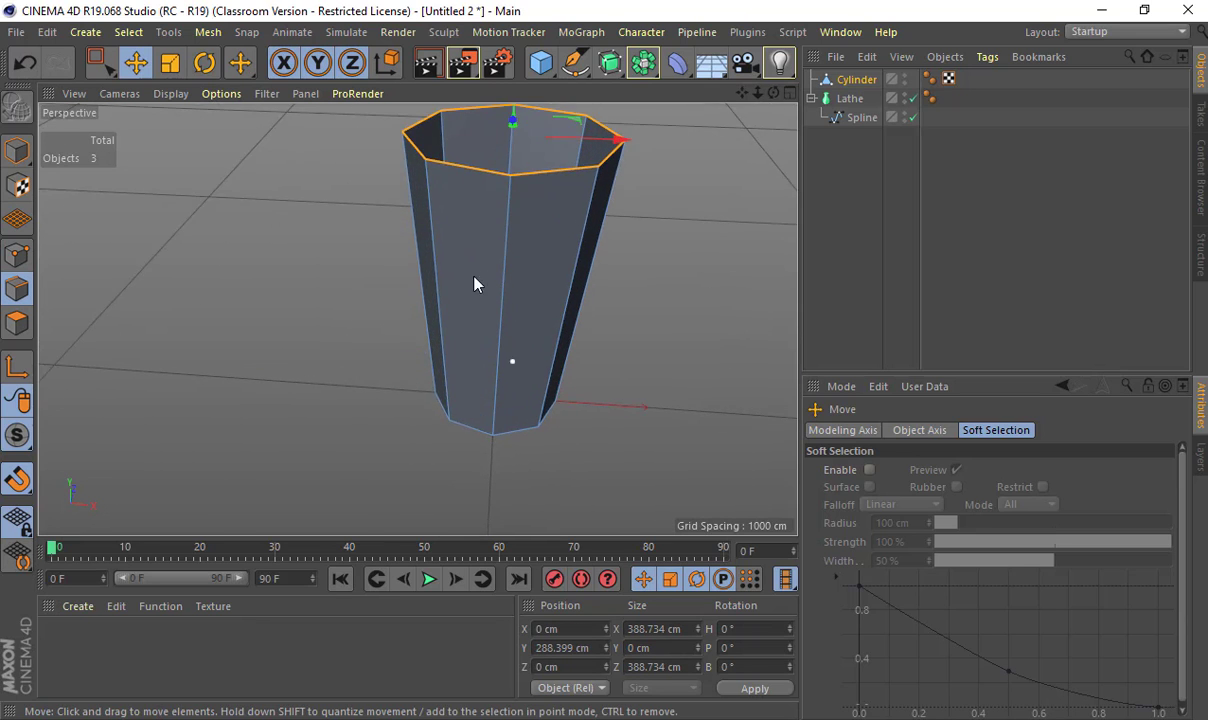
# - Close the cup's top and bottom openings with the Close Polygon Hole tool
pyautogui.keyDown('alt'); pyautogui.moveTo(474, 277); pyautogui.dragTo(461, 505, button='middle'); pyautogui.keyUp('alt')
pyautogui.keyDown('alt'); pyautogui.moveTo(437, 504); pyautogui.dragTo(560, 495, button='right'); pyautogui.keyUp('alt')
pyautogui.keyDown('alt'); pyautogui.moveTo(418, 318); pyautogui.dragTo(383, 428, button='middle'); pyautogui.keyUp('alt')
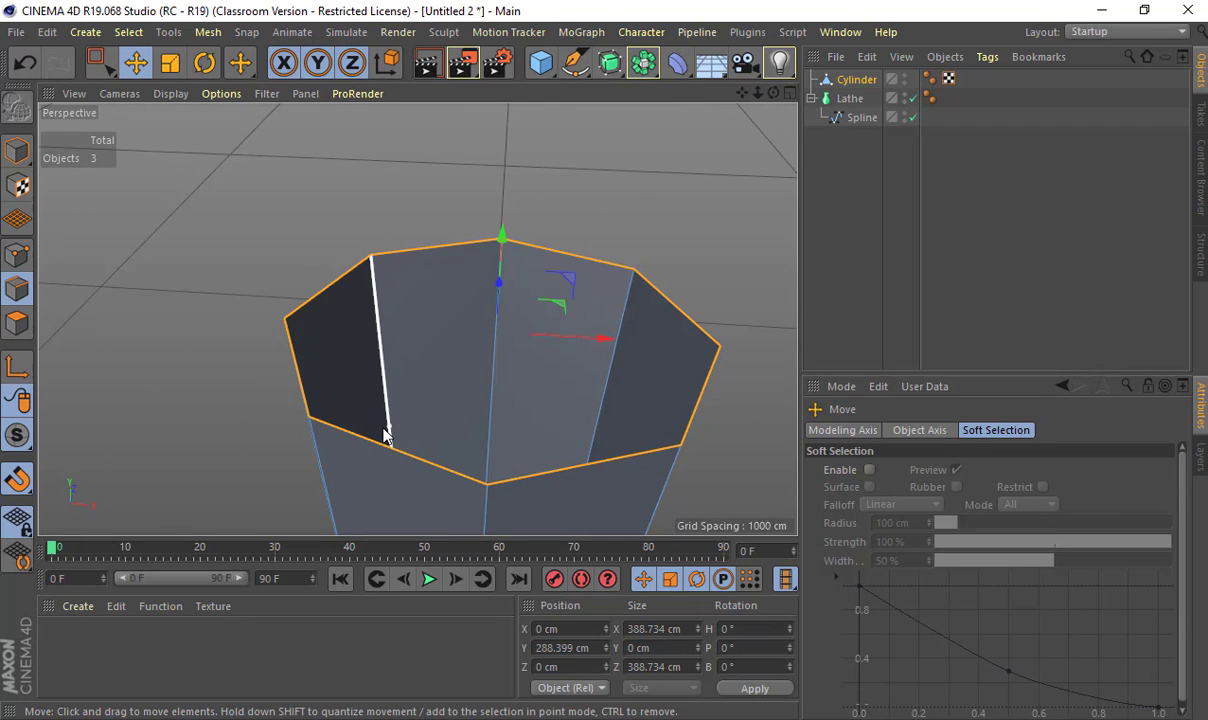
pyautogui.rightClick(313, 293)
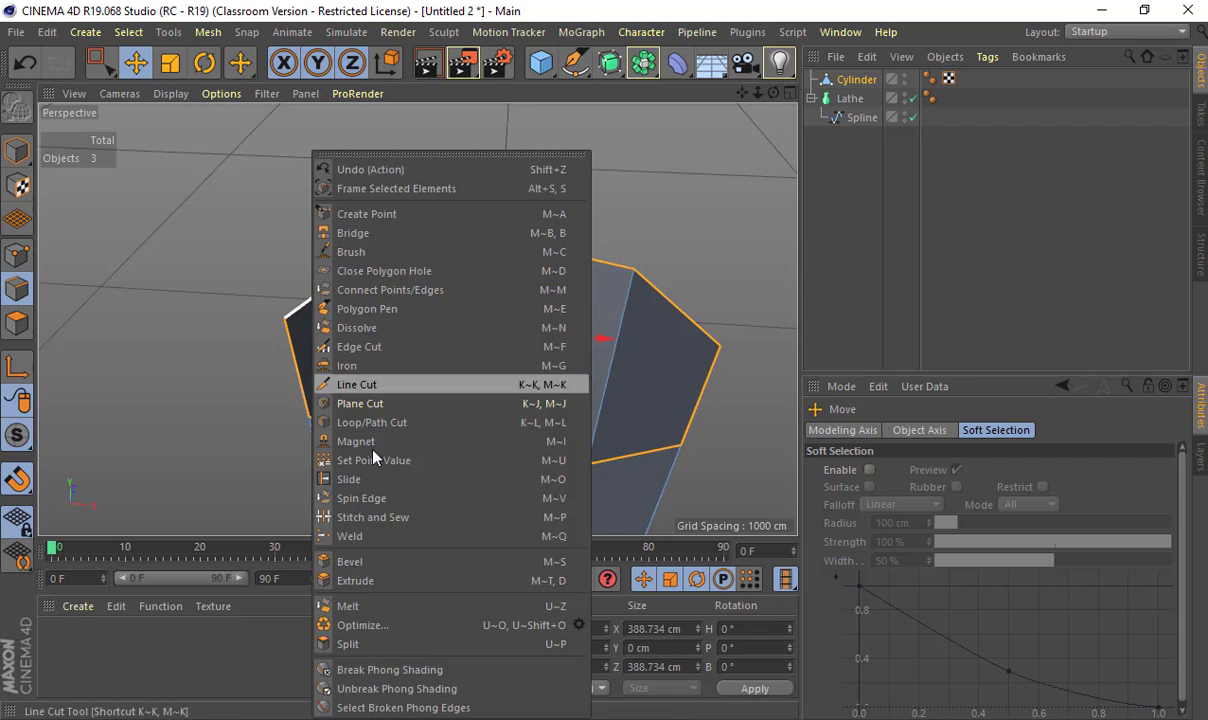
pyautogui.click(350, 270)
pyautogui.keyDown('alt'); pyautogui.moveTo(350, 305); pyautogui.dragTo(280, 413); pyautogui.keyUp('alt')
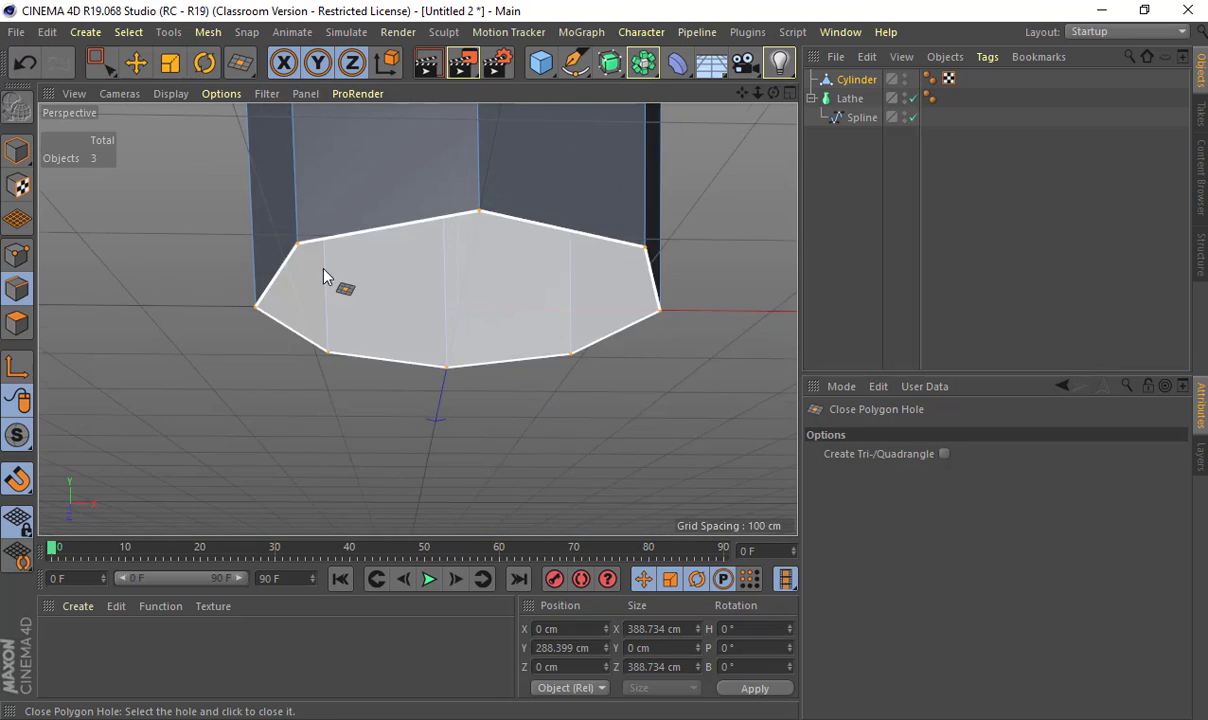
pyautogui.keyDown('alt'); pyautogui.moveTo(323, 275); pyautogui.dragTo(318, 315); pyautogui.keyUp('alt')
pyautogui.click(320, 322)
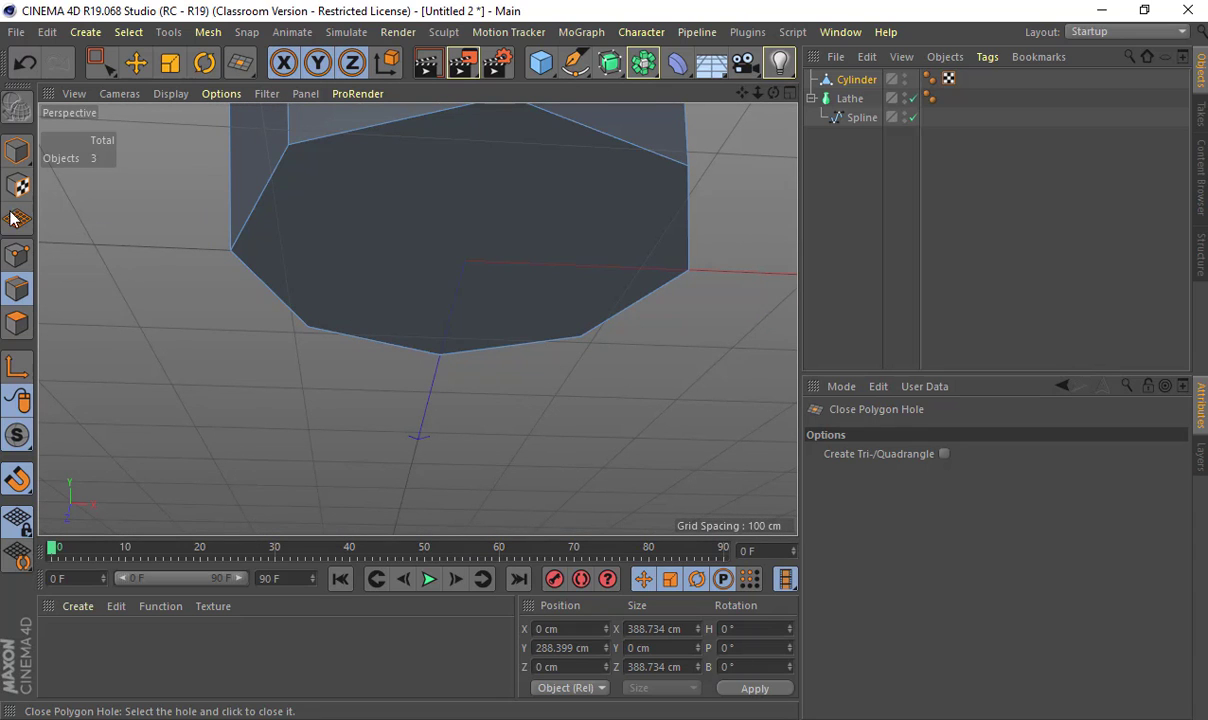
# - Select the cup's new bottom polygon in polygon mode and compare the model with the lathed cup
pyautogui.click(22, 320)
pyautogui.press('e')
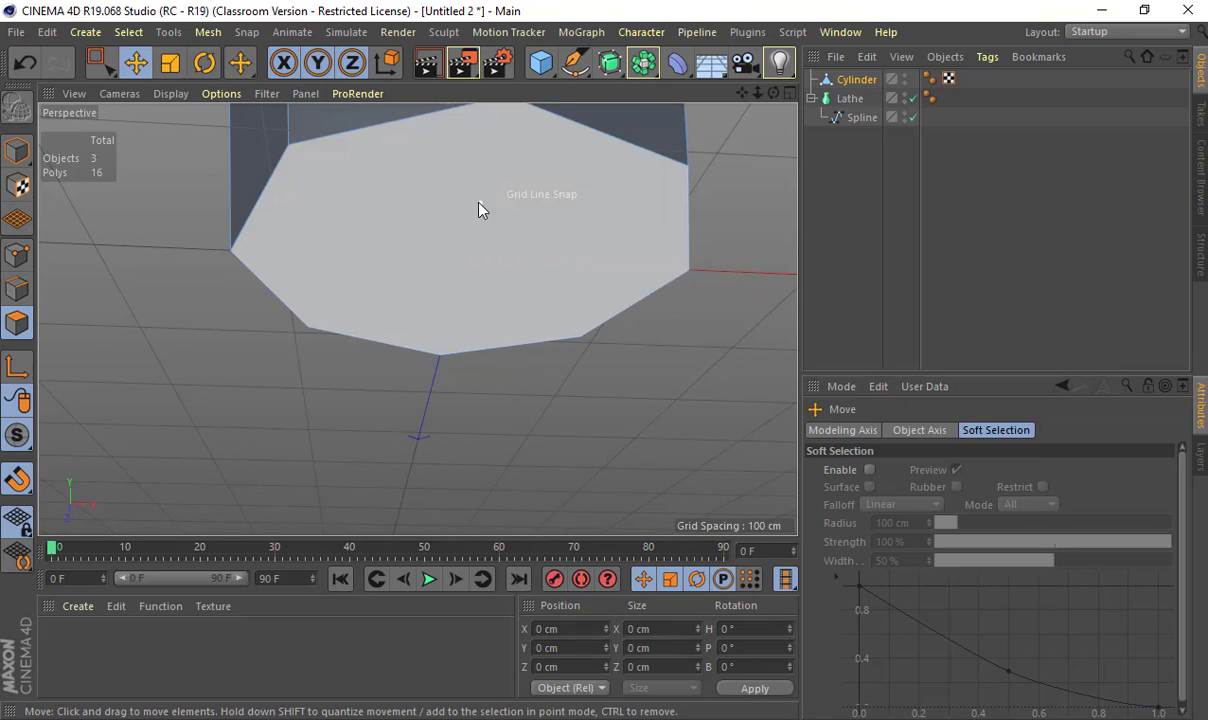
pyautogui.click(478, 203)
pyautogui.keyDown('alt'); pyautogui.moveTo(492, 168); pyautogui.dragTo(485, 313); pyautogui.keyUp('alt')
pyautogui.keyDown('alt'); pyautogui.moveTo(306, 132); pyautogui.dragTo(342, 345); pyautogui.keyUp('alt')
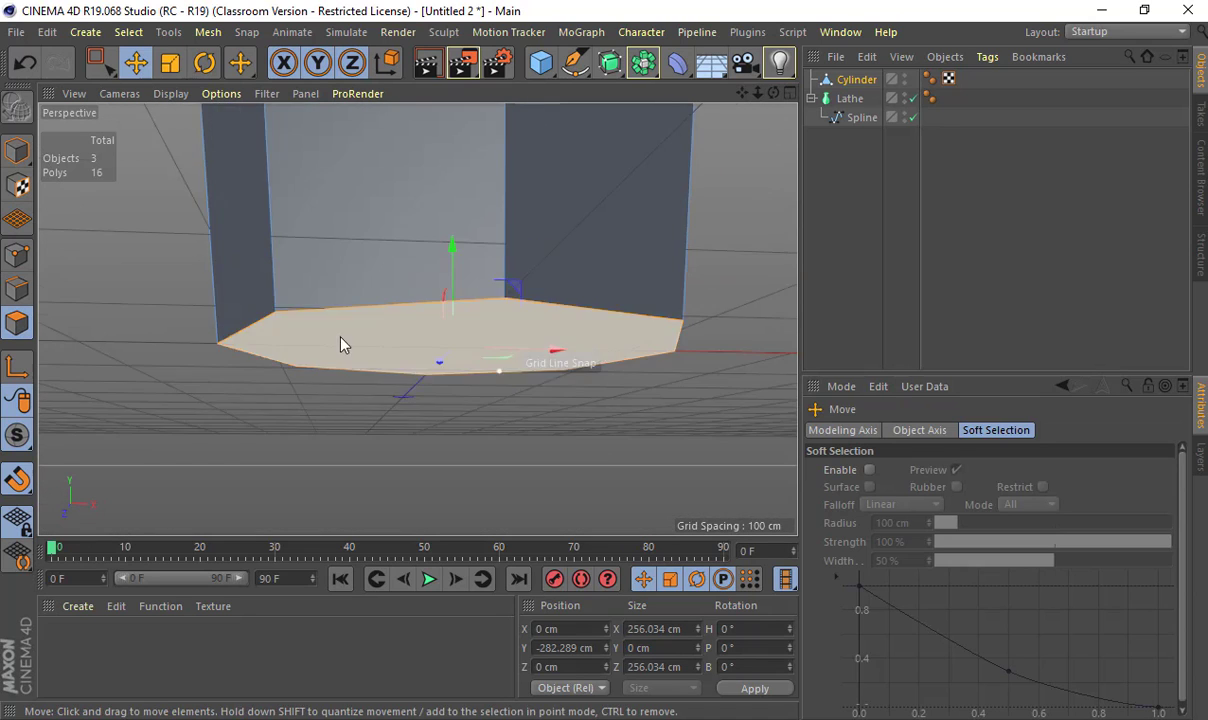
pyautogui.keyDown('alt'); pyautogui.moveTo(505, 374); pyautogui.dragTo(308, 378, button='right'); pyautogui.keyUp('alt')
pyautogui.keyDown('alt'); pyautogui.moveTo(560, 300); pyautogui.dragTo(480, 300, button='right'); pyautogui.keyUp('alt')
pyautogui.keyDown('alt'); pyautogui.moveTo(580, 250); pyautogui.dragTo(488, 344, button='middle'); pyautogui.keyUp('alt')
pyautogui.keyDown('alt'); pyautogui.moveTo(488, 345); pyautogui.dragTo(660, 296); pyautogui.keyUp('alt')
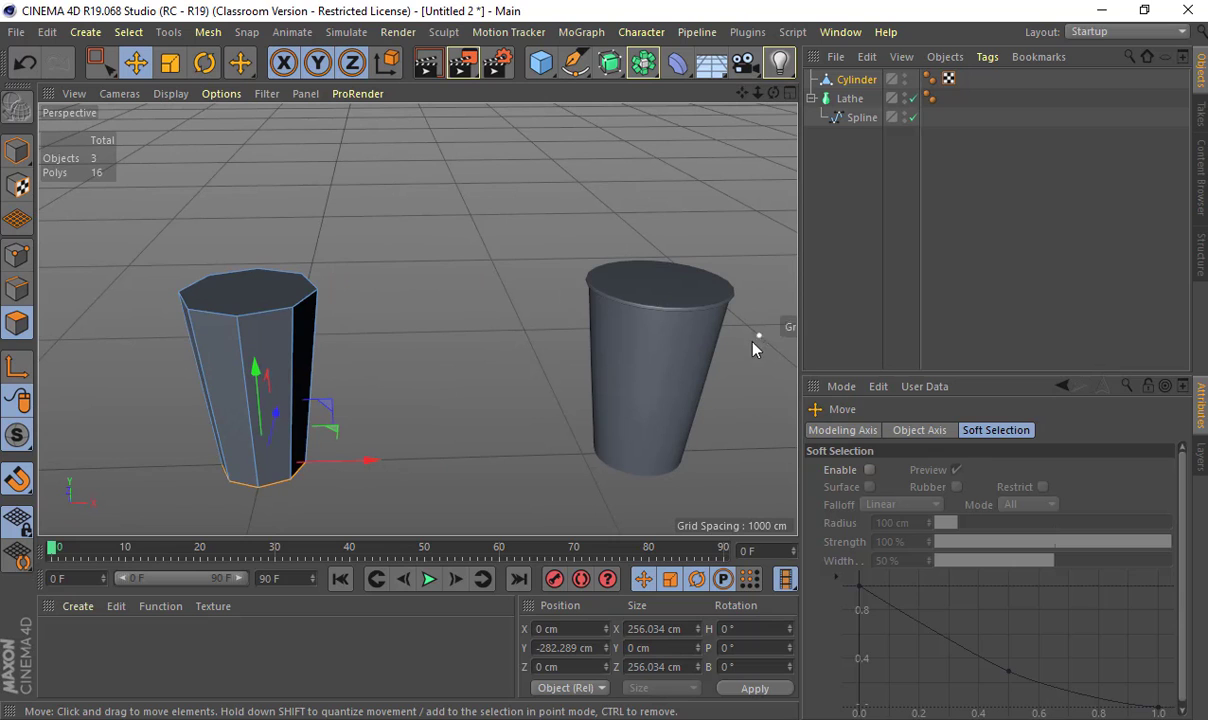
# - Select the cup's top polygon and inset it with Extrude Inner by an offset of about 7.1 cm
pyautogui.keyDown('alt'); pyautogui.moveTo(287, 311); pyautogui.dragTo(438, 355, button='middle'); pyautogui.keyUp('alt')
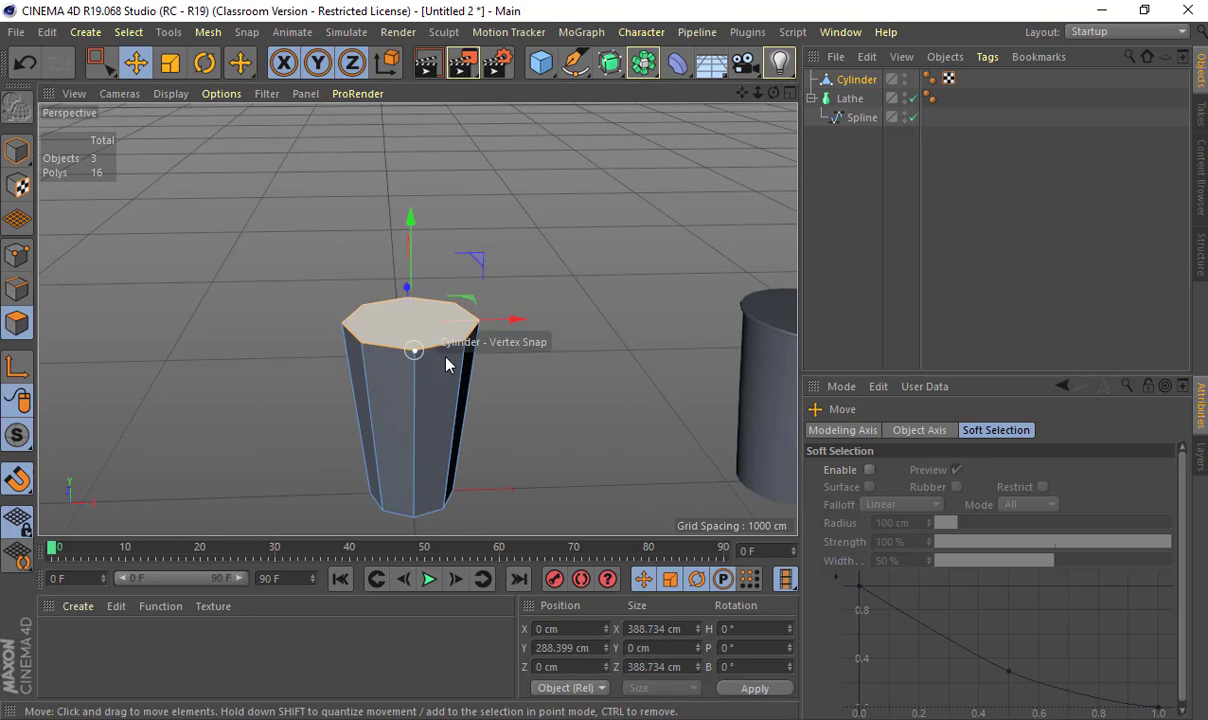
pyautogui.keyDown('alt'); pyautogui.moveTo(438, 355); pyautogui.dragTo(690, 372, button='right'); pyautogui.keyUp('alt')
pyautogui.moveTo(362, 349)
pyautogui.keyDown('alt'); pyautogui.mouseDown()
pyautogui.moveTo(352, 329)
pyautogui.moveTo(360, 354)
pyautogui.mouseUp(); pyautogui.keyUp('alt')
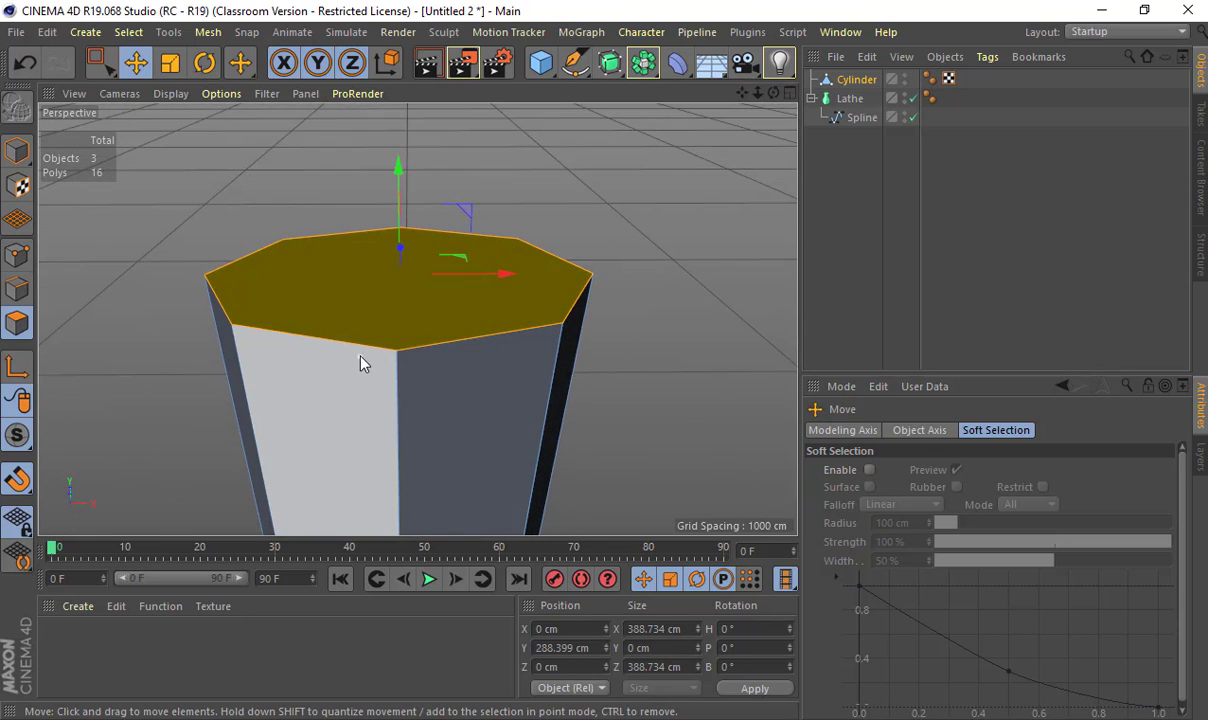
pyautogui.rightClick(370, 285)
pyautogui.press('i')
pyautogui.moveTo(364, 296); pyautogui.dragTo(423, 340)
pyautogui.scroll(-3, 425, 280)
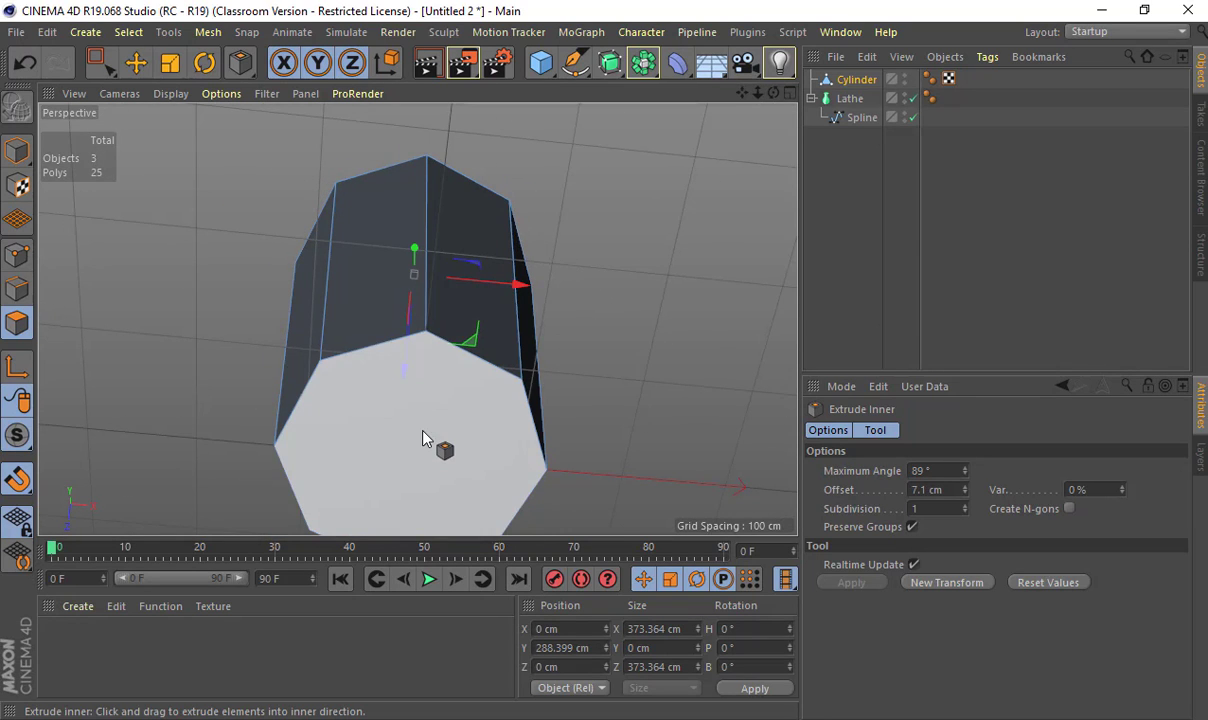
# - Undo the stray inset, select the cup's bottom polygon and inset it with Extrude Inner by an offset of about 5.4 cm
pyautogui.moveTo(422, 431); pyautogui.dragTo(420, 430)
pyautogui.hotkey('ctrl', 'z')
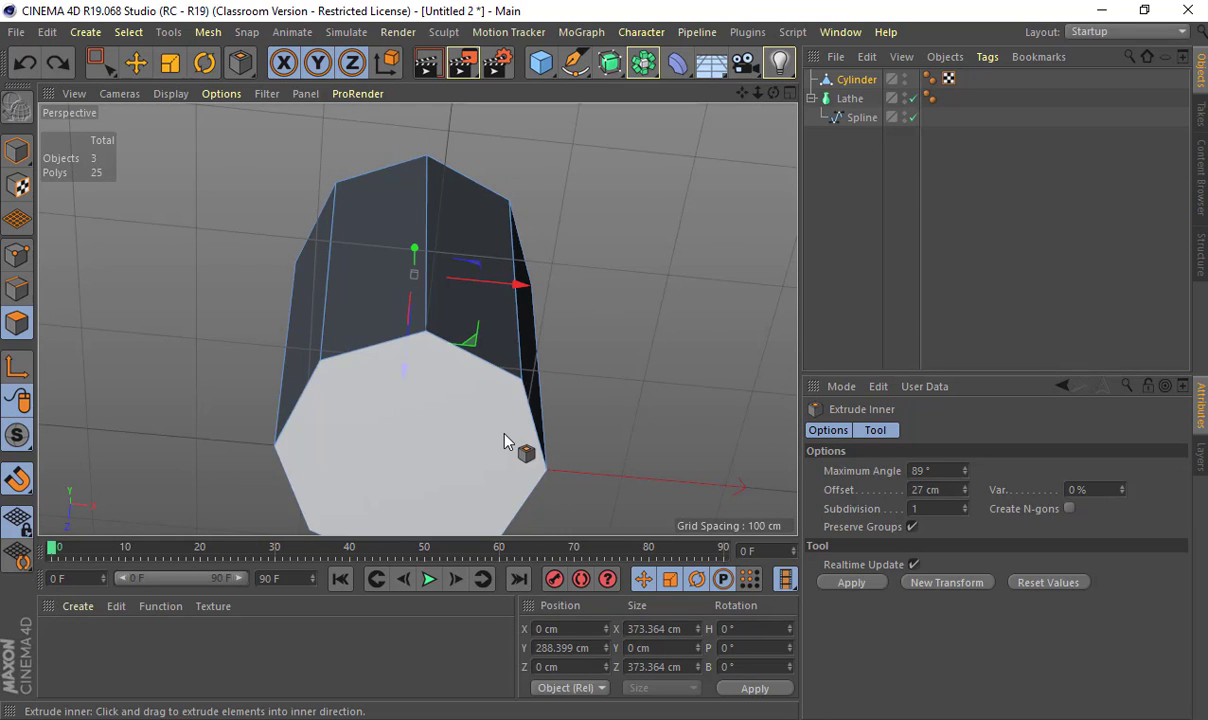
pyautogui.click(451, 456)
pyautogui.moveTo(441, 383); pyautogui.dragTo(456, 383)
pyautogui.keyDown('alt'); pyautogui.moveTo(495, 352); pyautogui.dragTo(505, 287, button='middle'); pyautogui.keyUp('alt')
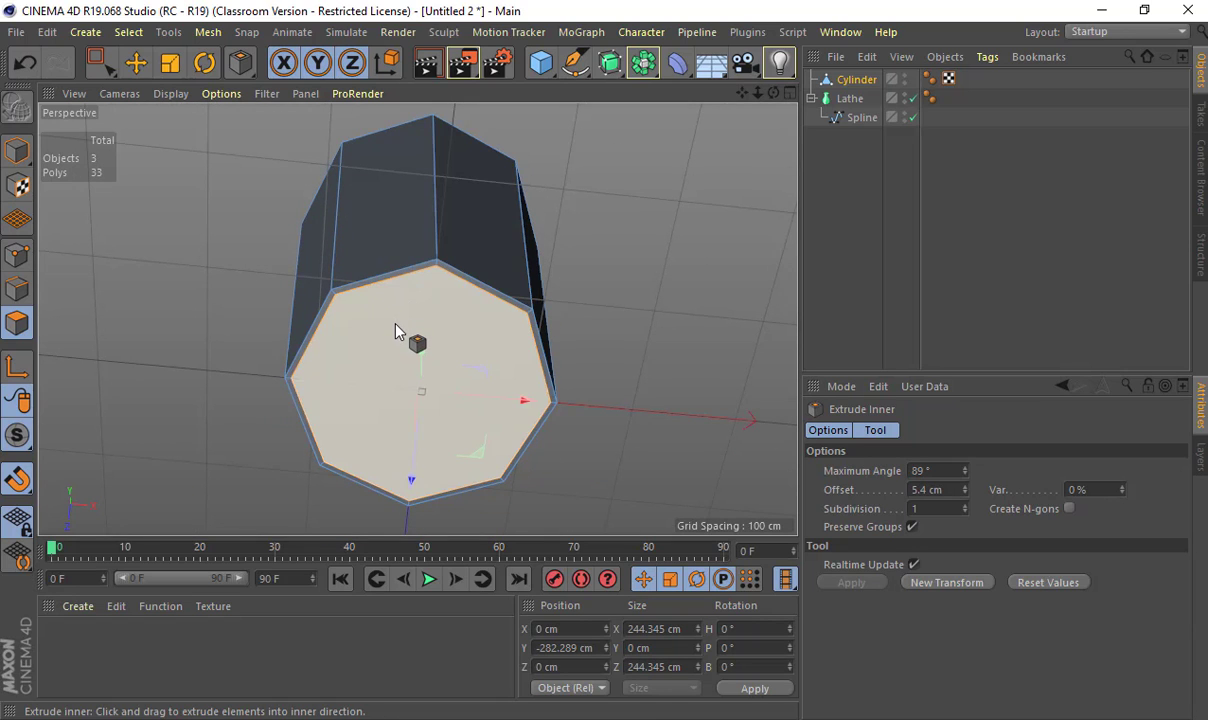
# - Extrude the inset bottom polygon about 13.1 cm inward to recess the cup's base
pyautogui.press('d')
pyautogui.moveTo(366, 340); pyautogui.dragTo(312, 340)
pyautogui.keyDown('alt'); pyautogui.moveTo(424, 262); pyautogui.dragTo(485, 501); pyautogui.keyUp('alt')
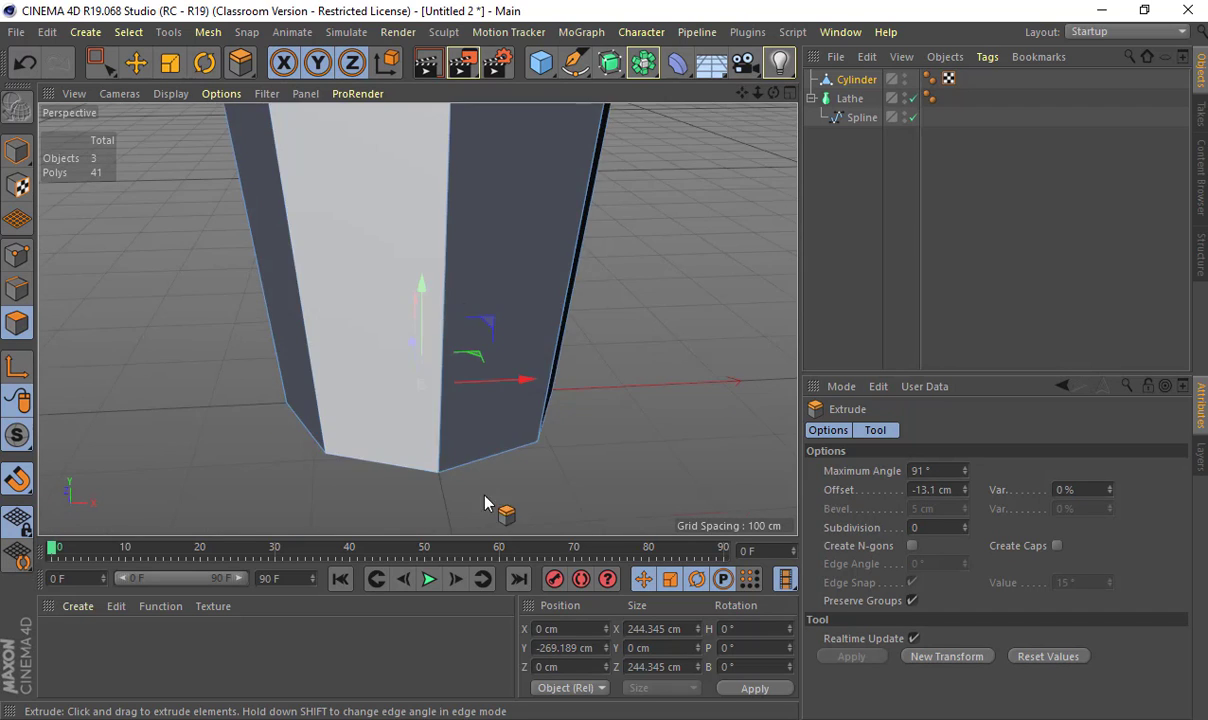
# - Add a loop cut around the cup's side just below the top rim, at an offset of about 2.4%
pyautogui.keyDown('alt'); pyautogui.moveTo(480, 319); pyautogui.dragTo(458, 337); pyautogui.keyUp('alt')
pyautogui.press('k')
pyautogui.press('l')
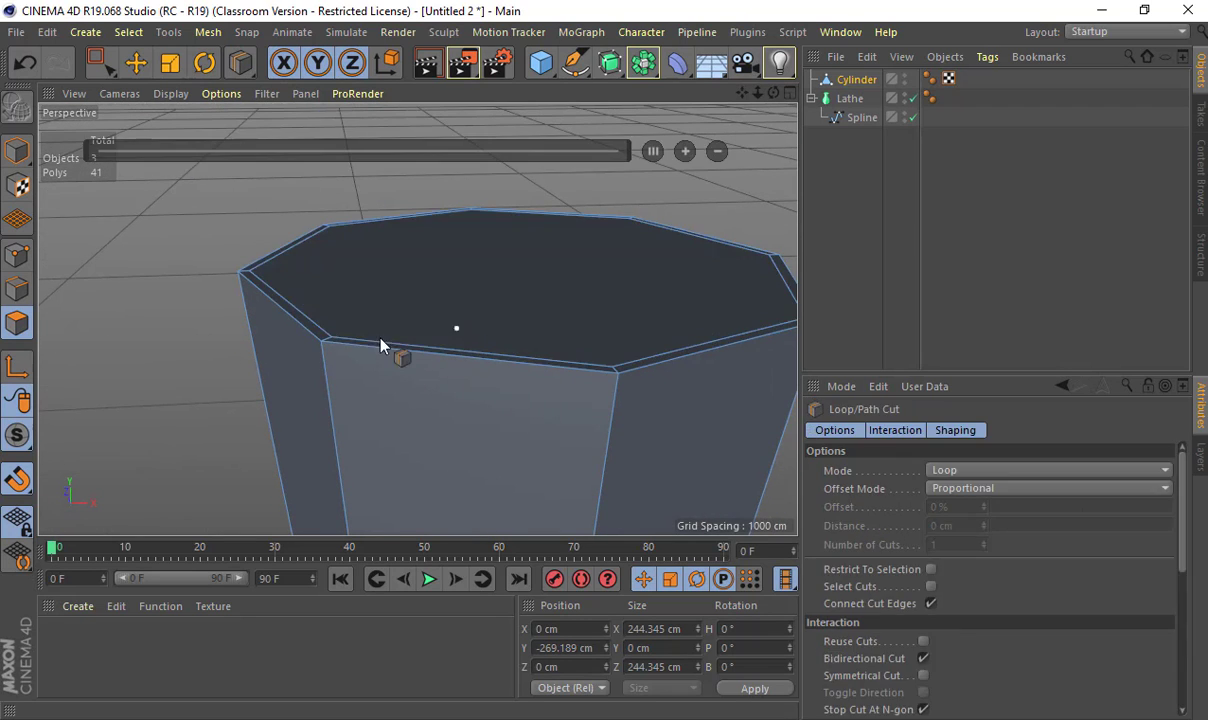
pyautogui.click(321, 365)
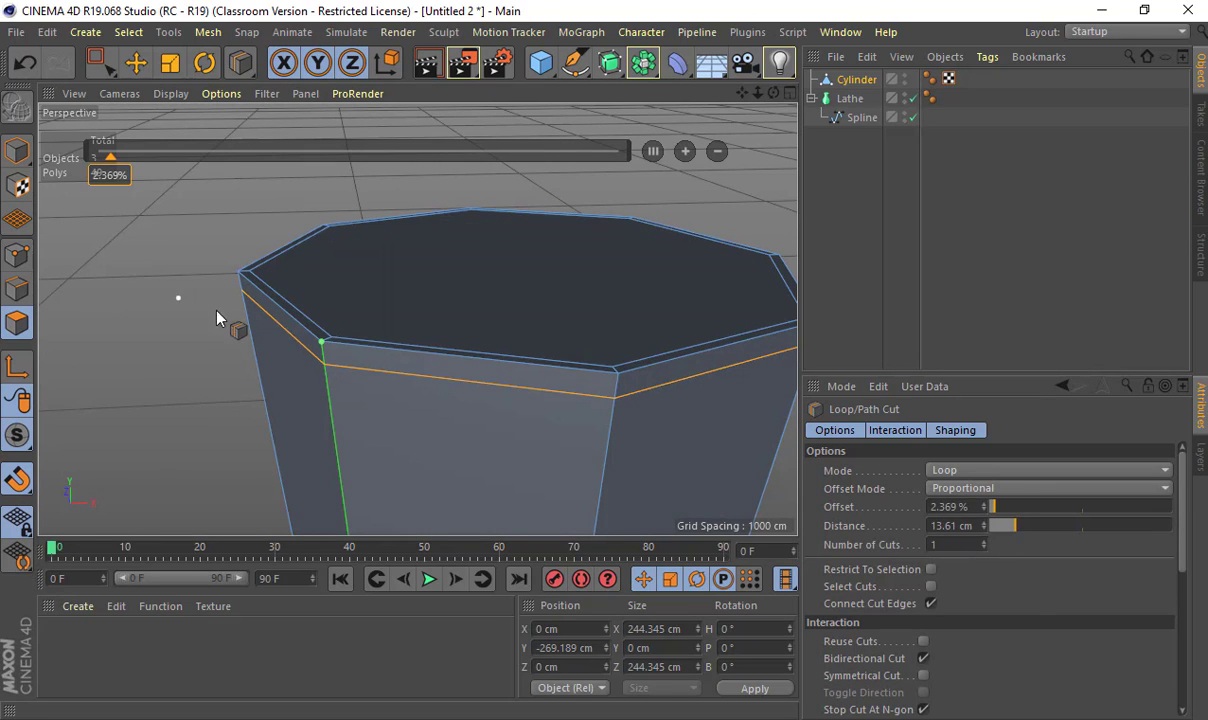
pyautogui.press('e')
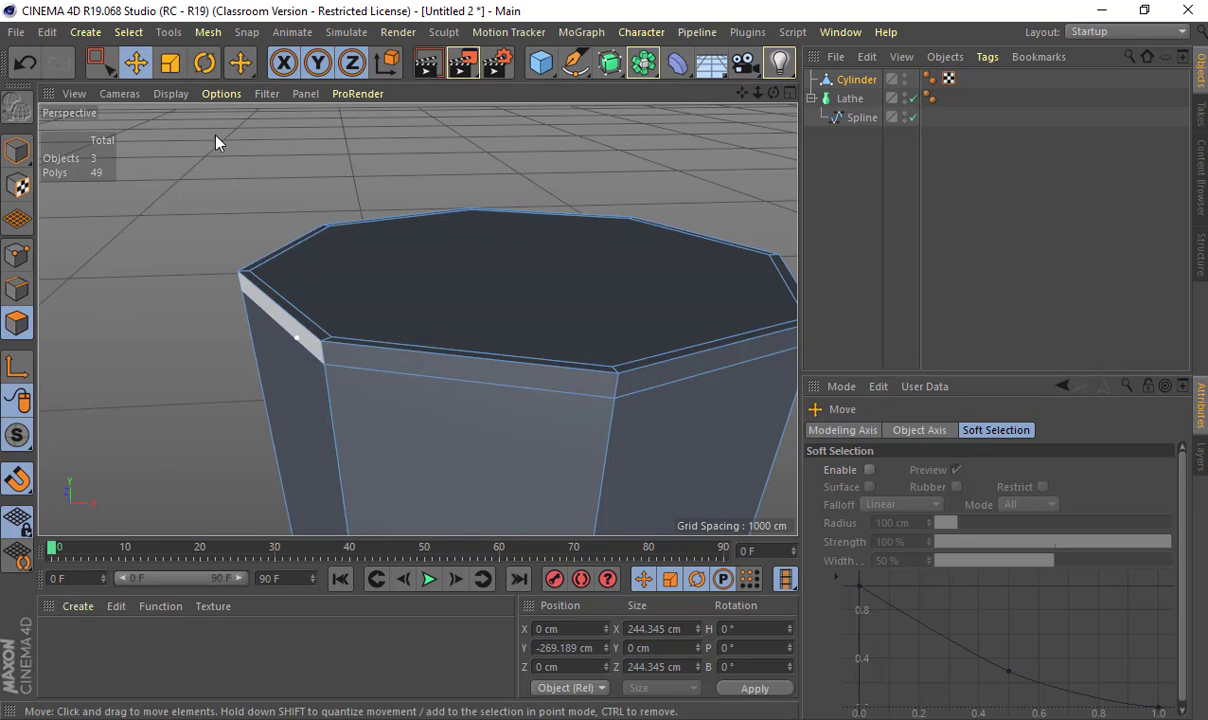
# - Loop-select the narrow polygon band below the rim and extrude it outward about 7 cm to form the cup's lip
pyautogui.click(127, 32)
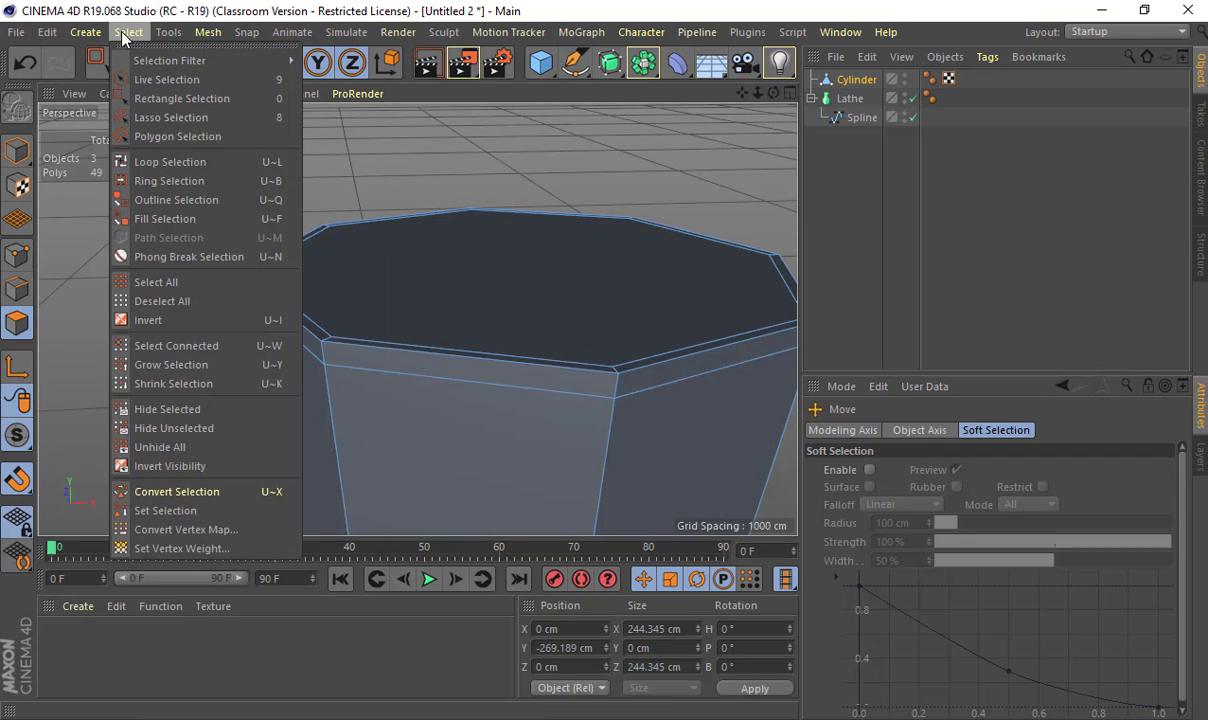
pyautogui.click(159, 158)
pyautogui.click(325, 356)
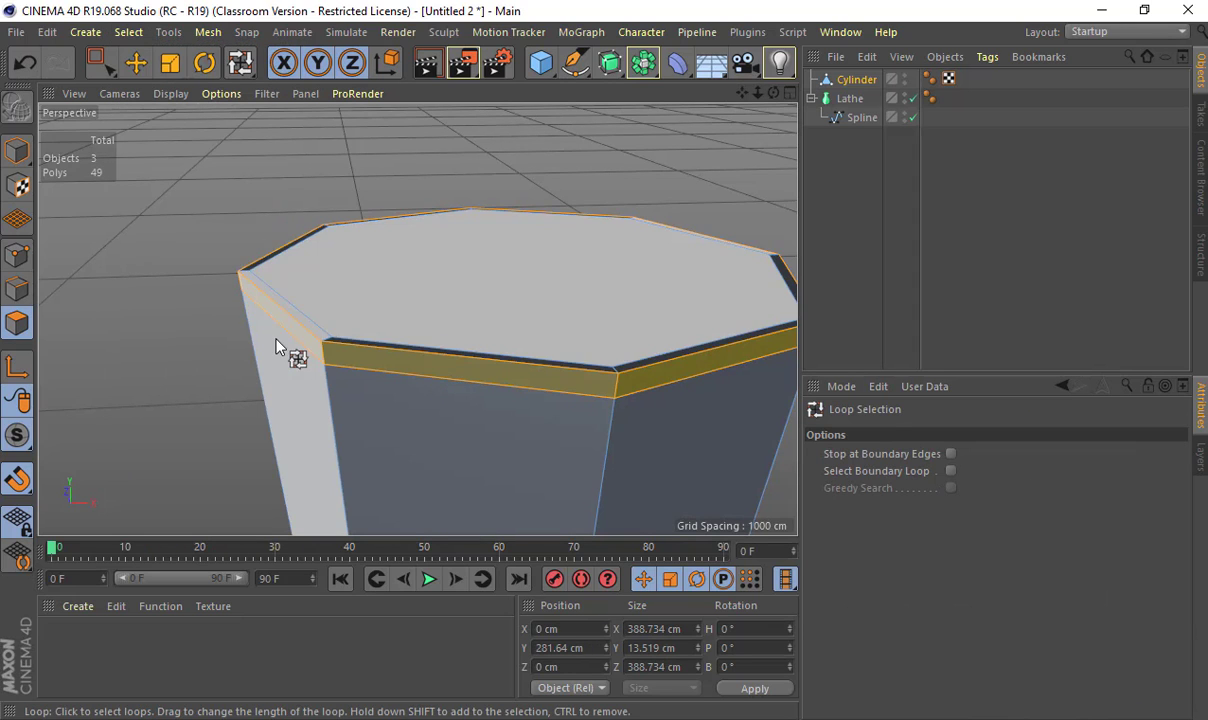
pyautogui.press('d')
pyautogui.moveTo(309, 351); pyautogui.dragTo(321, 351)
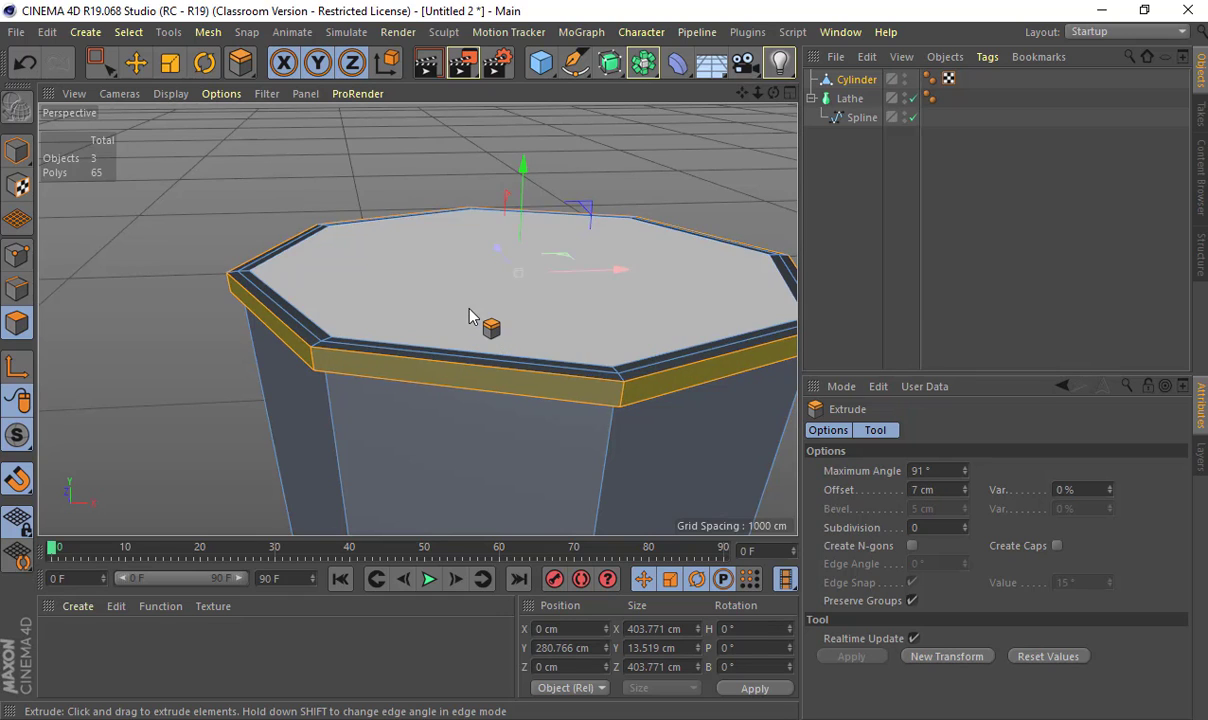
# - Extrude the cup's inner top polygon down into the cup by about 152.5 cm and move it down close to the base
pyautogui.moveTo(443, 291); pyautogui.dragTo(562, 271)
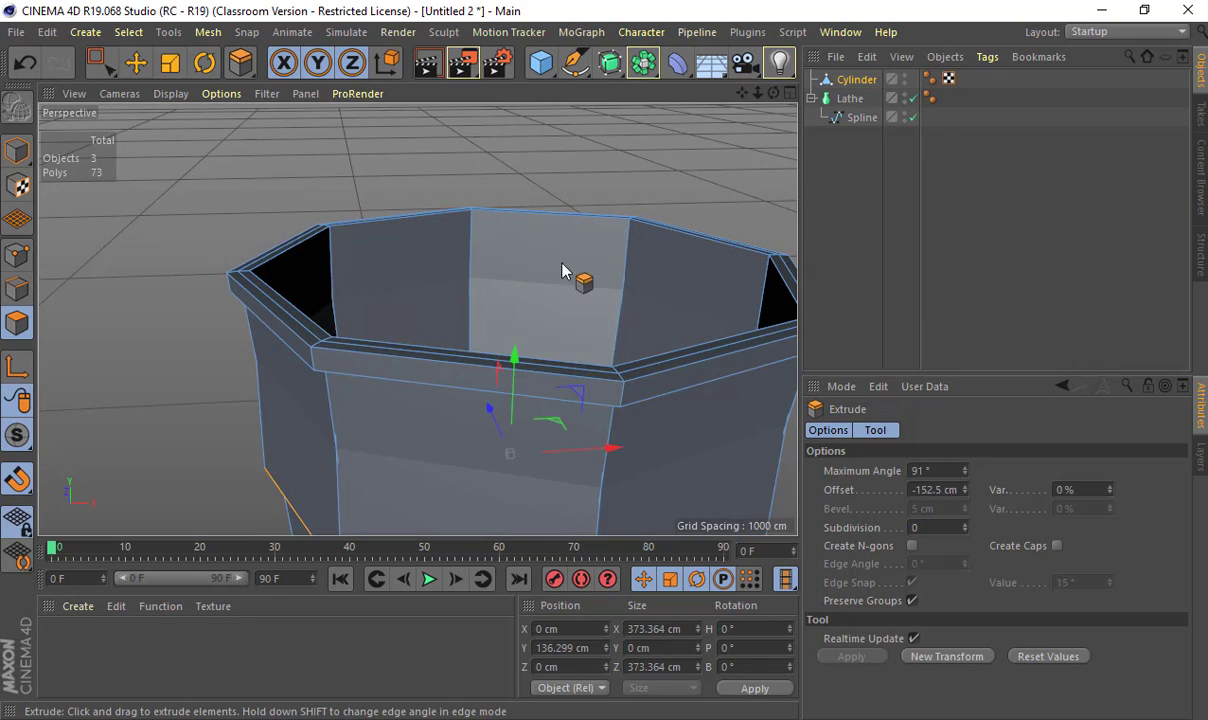
pyautogui.scroll(-8, 566, 291)
pyautogui.scroll(2, 553, 235)
pyautogui.press('e')
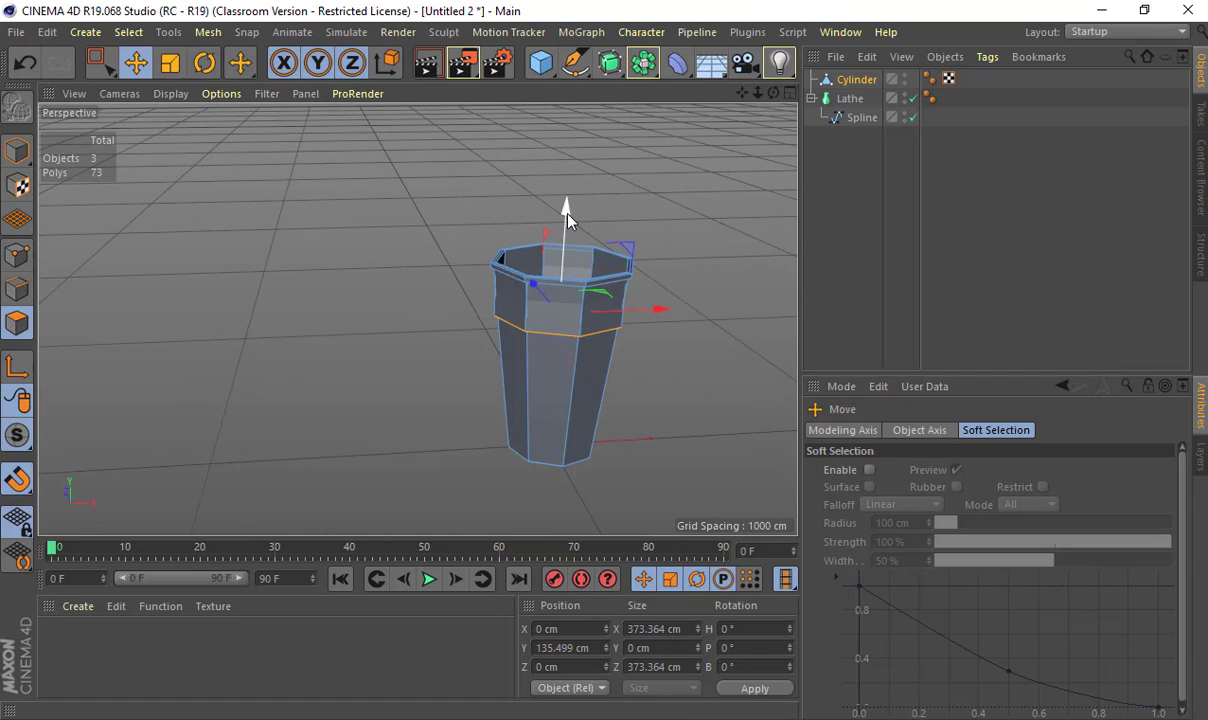
pyautogui.moveTo(569, 275); pyautogui.dragTo(575, 353)
# - Scale the cup's inner floor polygon to about 64% so it fits inside the tapered walls
pyautogui.press('t')
pyautogui.moveTo(647, 345); pyautogui.dragTo(299, 300)
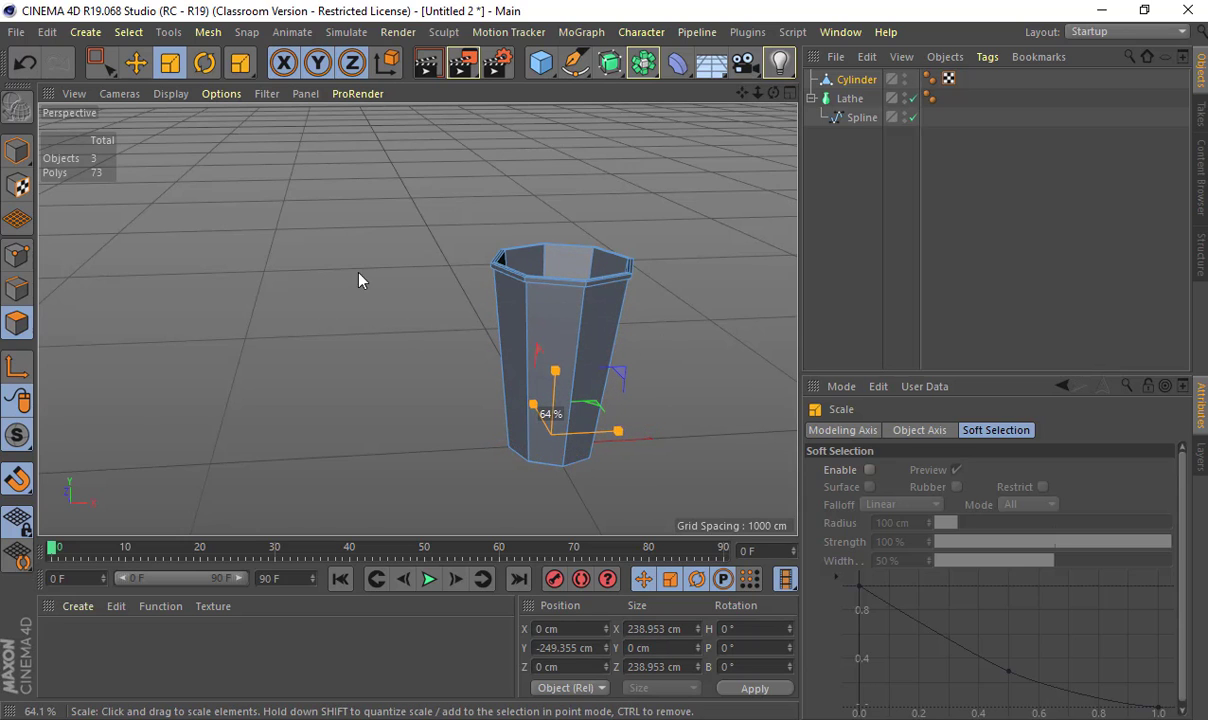
pyautogui.keyDown('alt'); pyautogui.moveTo(359, 273); pyautogui.dragTo(216, 289, button='middle'); pyautogui.keyUp('alt')
pyautogui.keyDown('alt'); pyautogui.moveTo(216, 289); pyautogui.dragTo(222, 335); pyautogui.keyUp('alt')
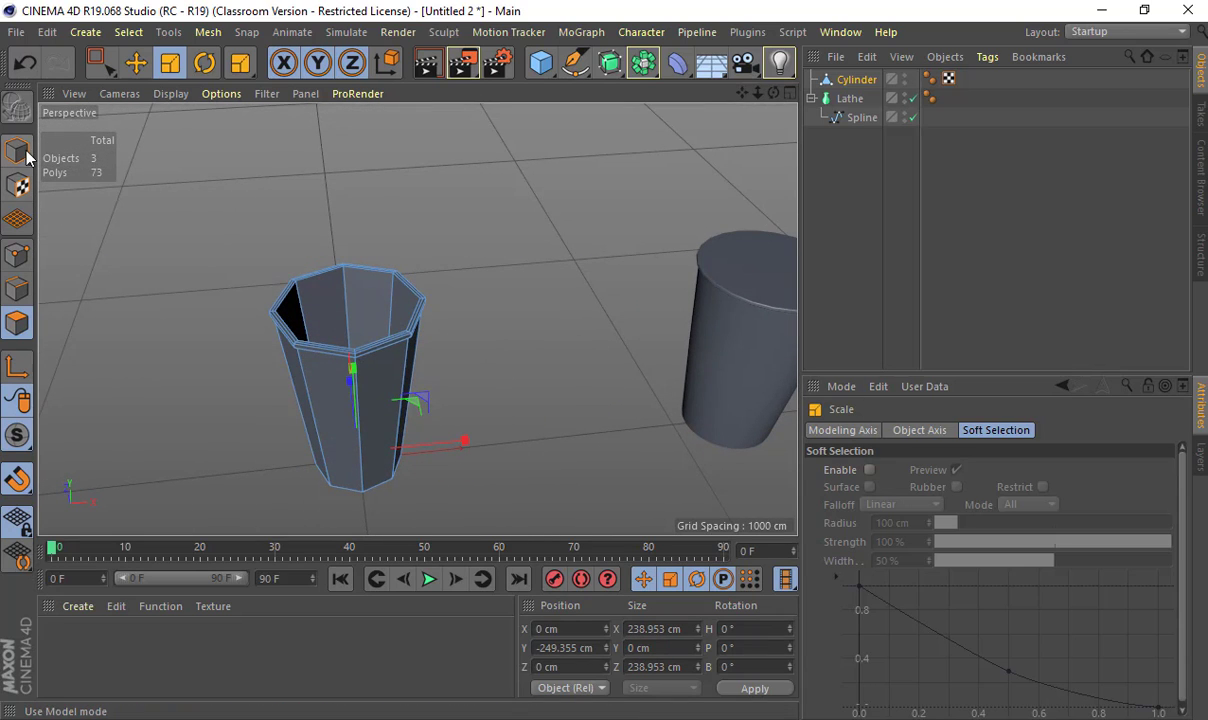
# - Switch to model mode, select the lathed cup and set its lathe subdivision to 8
pyautogui.click(17, 150)
pyautogui.keyDown('alt'); pyautogui.moveTo(470, 245); pyautogui.dragTo(160, 311); pyautogui.keyUp('alt')
pyautogui.click(238, 302)
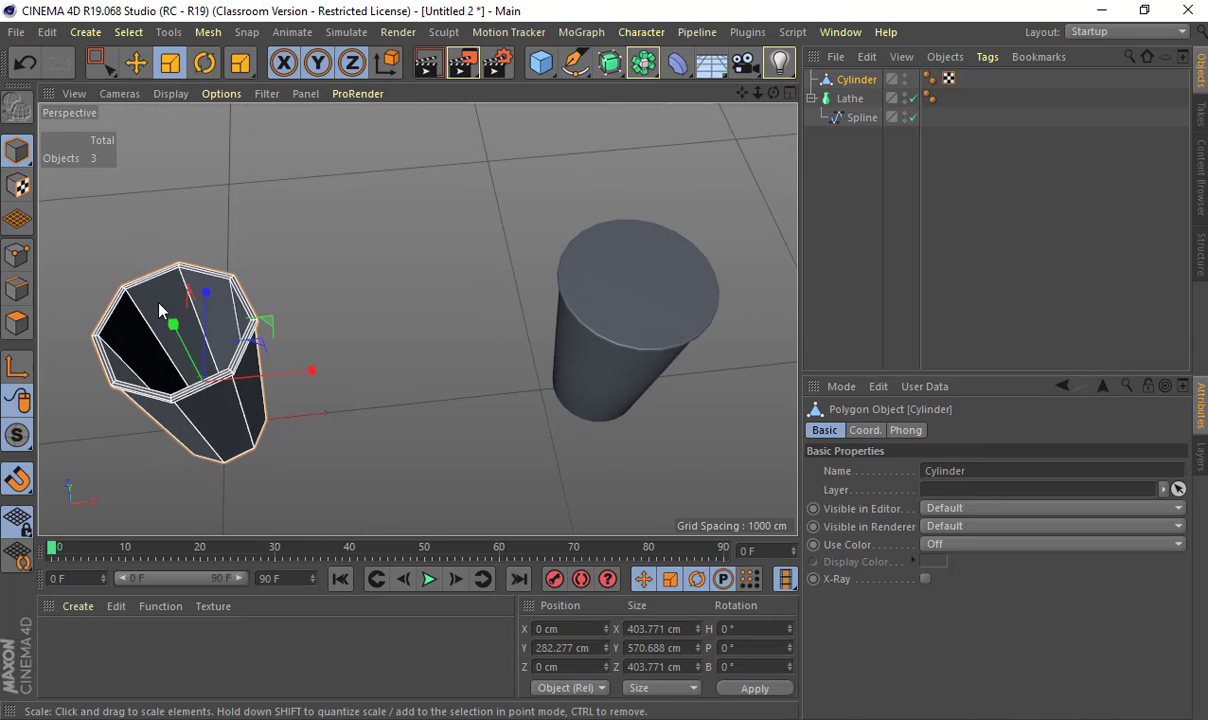
pyautogui.click(705, 335)
pyautogui.keyDown('alt'); pyautogui.moveTo(633, 306); pyautogui.dragTo(652, 215); pyautogui.keyUp('alt')
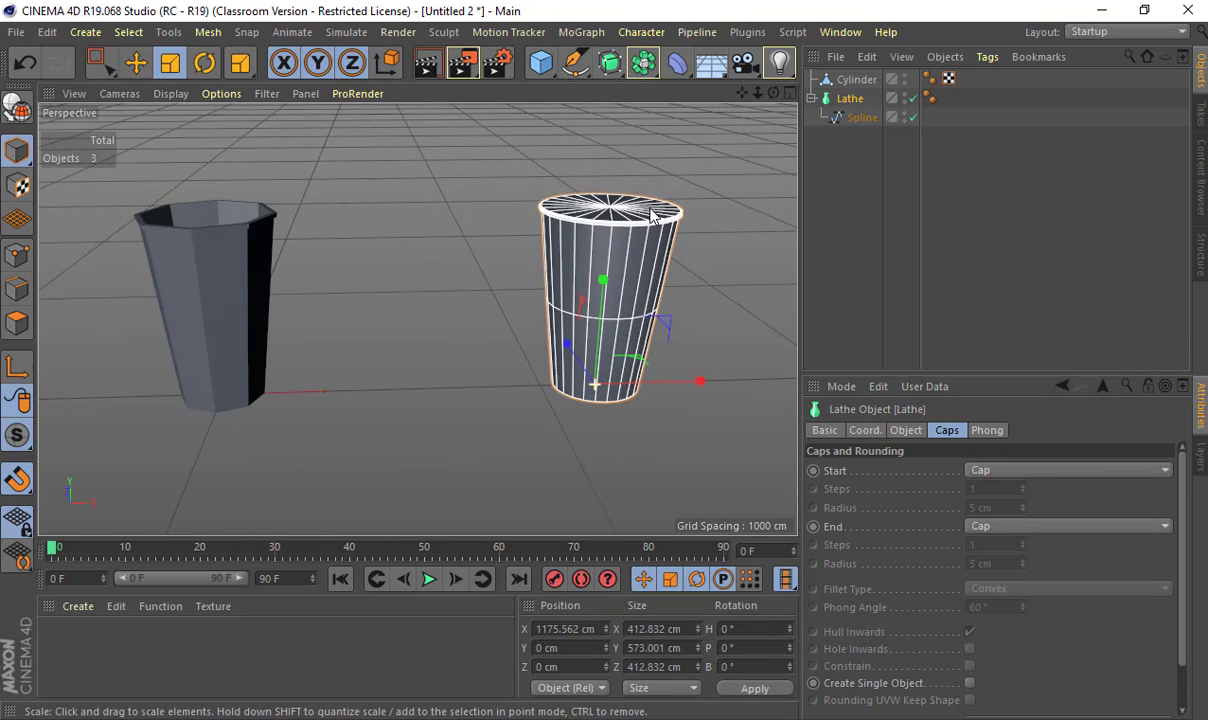
pyautogui.click(906, 431)
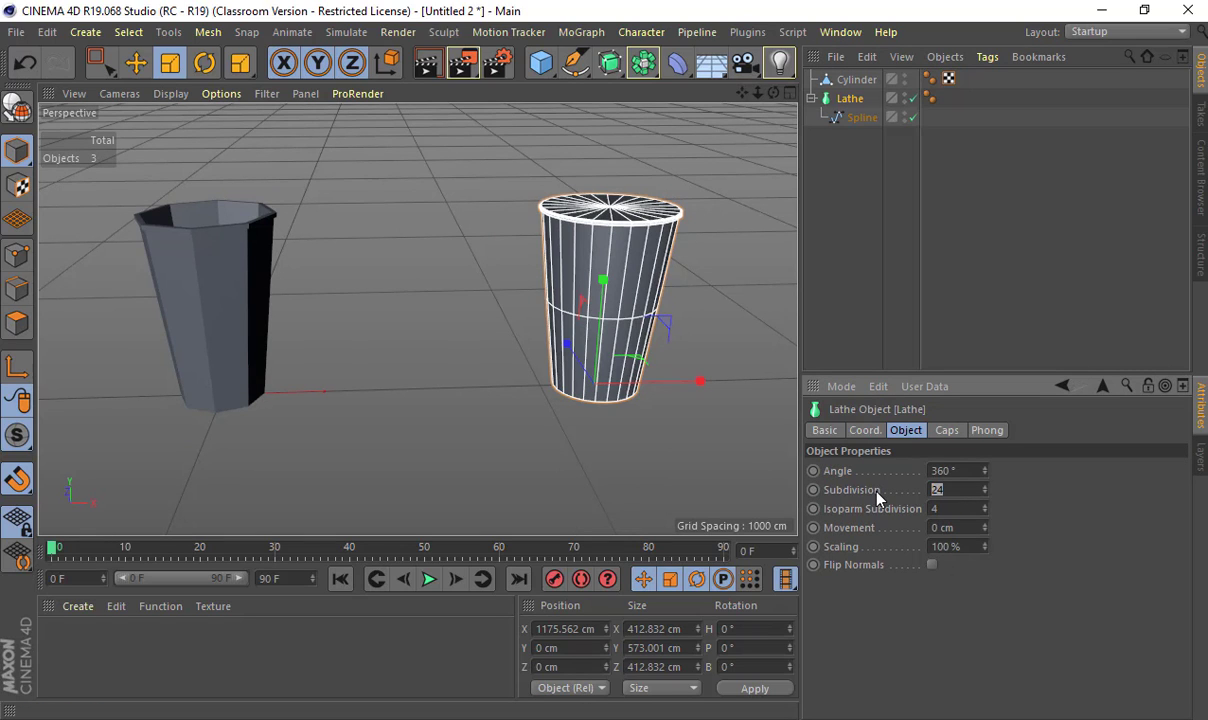
pyautogui.write('8')
pyautogui.press('Return')
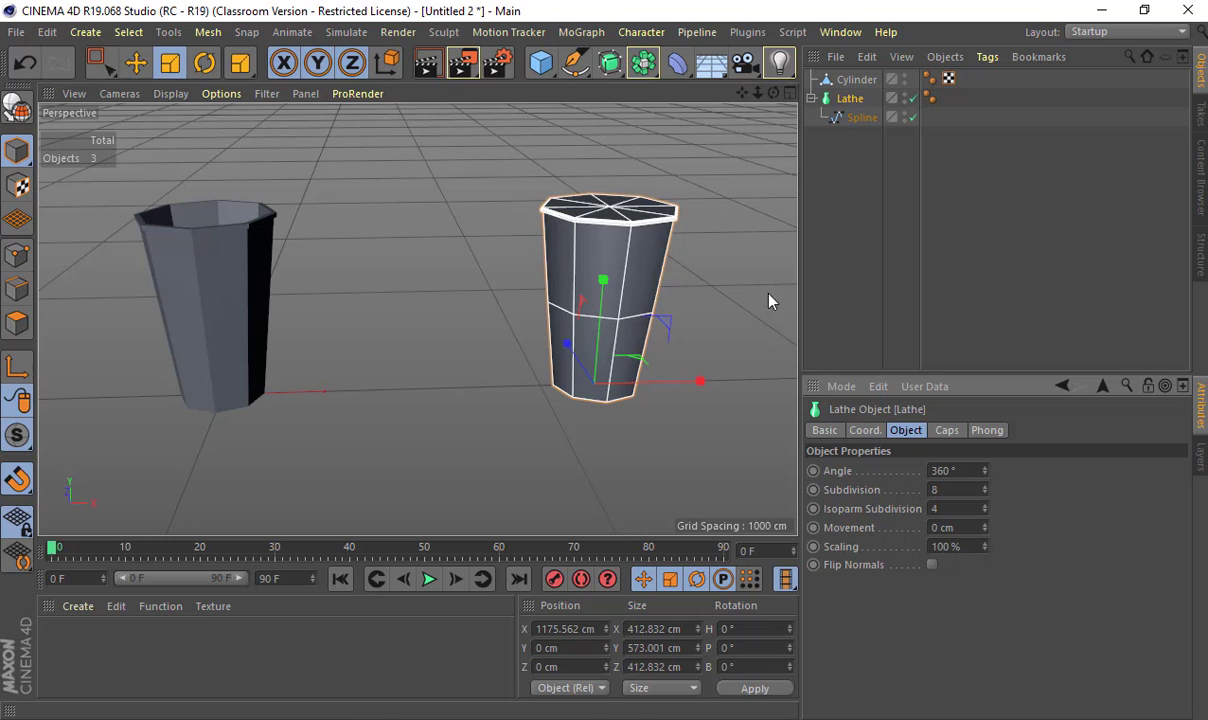
# - Inspect the lathed cup's rim up close and set its spline's intermediate points to Natural
pyautogui.keyDown('alt'); pyautogui.moveTo(652, 268); pyautogui.dragTo(614, 348, button='middle'); pyautogui.keyUp('alt')
pyautogui.keyDown('alt'); pyautogui.moveTo(644, 326); pyautogui.dragTo(900, 380, button='right'); pyautogui.keyUp('alt')
pyautogui.keyDown('alt'); pyautogui.moveTo(373, 251); pyautogui.dragTo(433, 336, button='middle'); pyautogui.keyUp('alt')
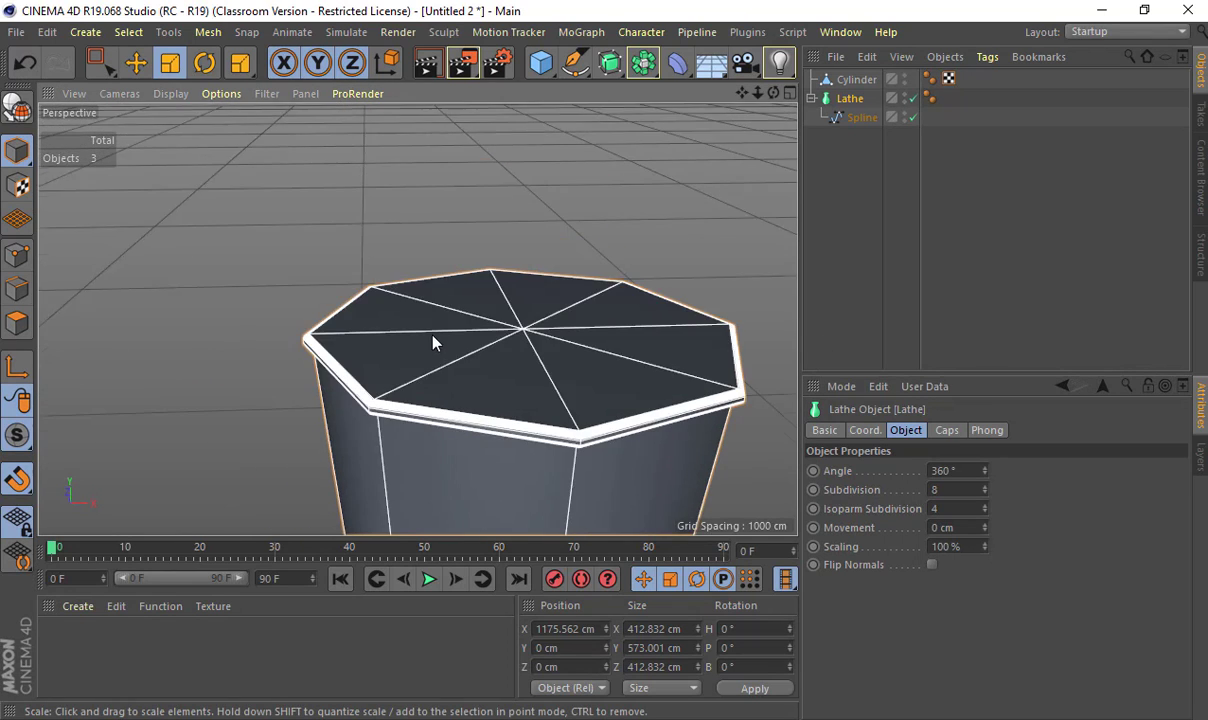
pyautogui.keyDown('alt'); pyautogui.moveTo(433, 336); pyautogui.dragTo(402, 277); pyautogui.keyUp('alt')
pyautogui.keyDown('alt'); pyautogui.moveTo(402, 277); pyautogui.dragTo(453, 304, button='middle'); pyautogui.keyUp('alt')
pyautogui.keyDown('alt'); pyautogui.moveTo(453, 304); pyautogui.dragTo(537, 357, button='right'); pyautogui.keyUp('alt')
pyautogui.keyDown('alt'); pyautogui.moveTo(537, 365); pyautogui.dragTo(371, 337); pyautogui.keyUp('alt')
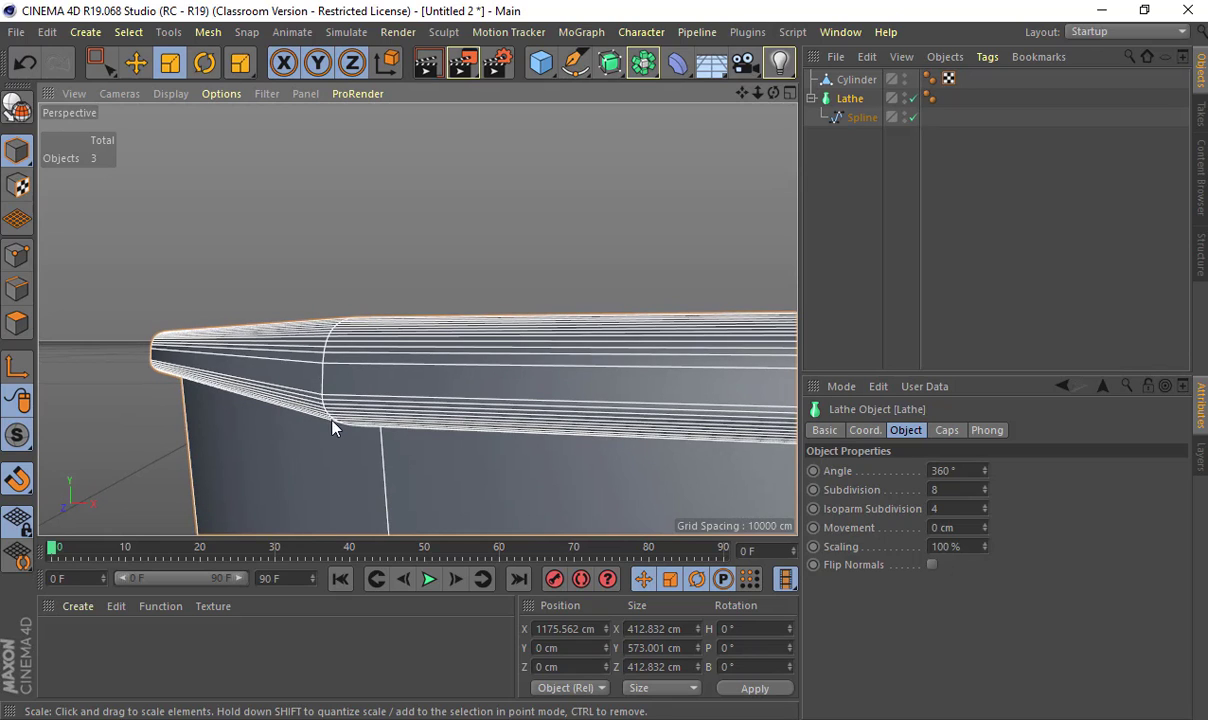
pyautogui.click(858, 118)
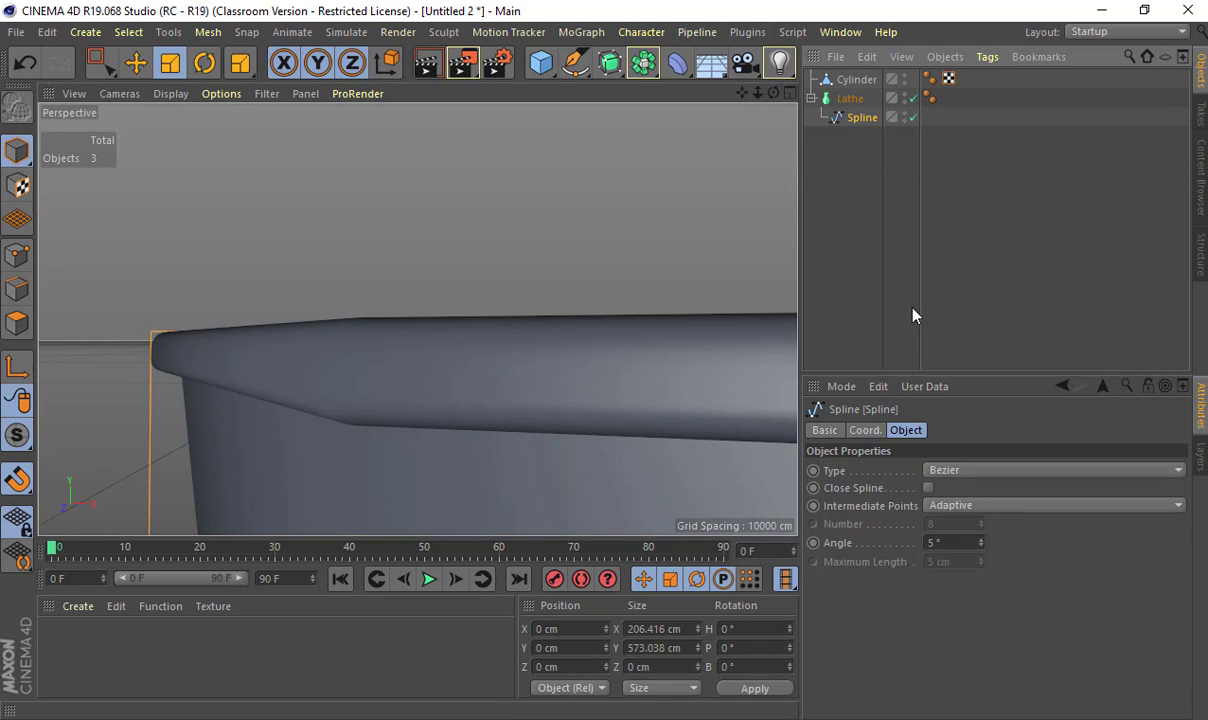
pyautogui.click(965, 506)
pyautogui.click(960, 543)
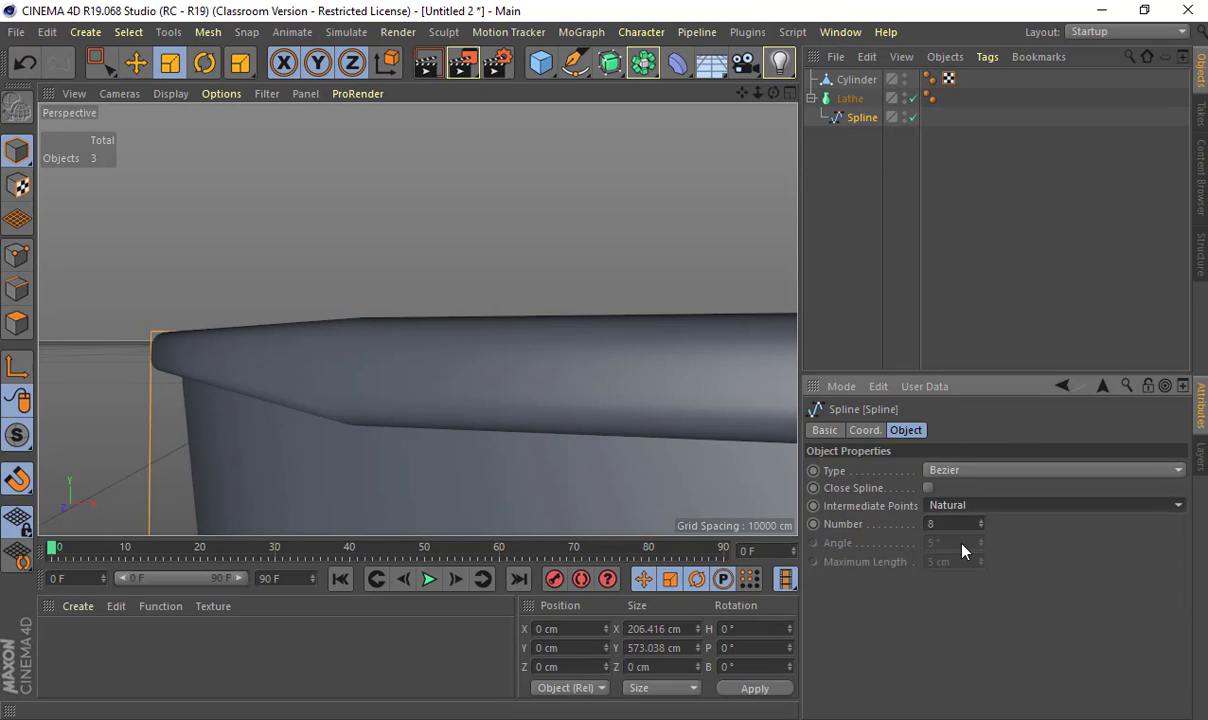
# - Set the spline's number of intermediate points to 3 and display polygon lines over the viewport shading
pyautogui.click(982, 528)
pyautogui.click(982, 528)
pyautogui.click(982, 528)
pyautogui.click(982, 528)
pyautogui.click(982, 528)
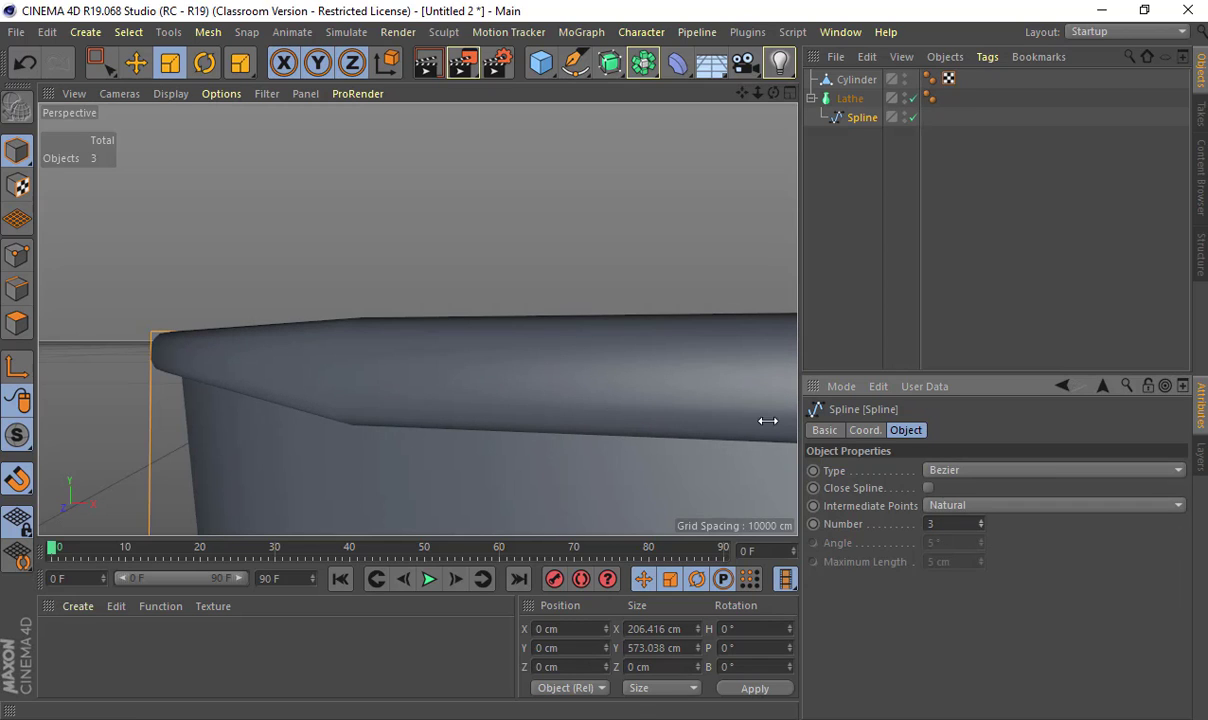
pyautogui.click(170, 93)
pyautogui.click(170, 137)
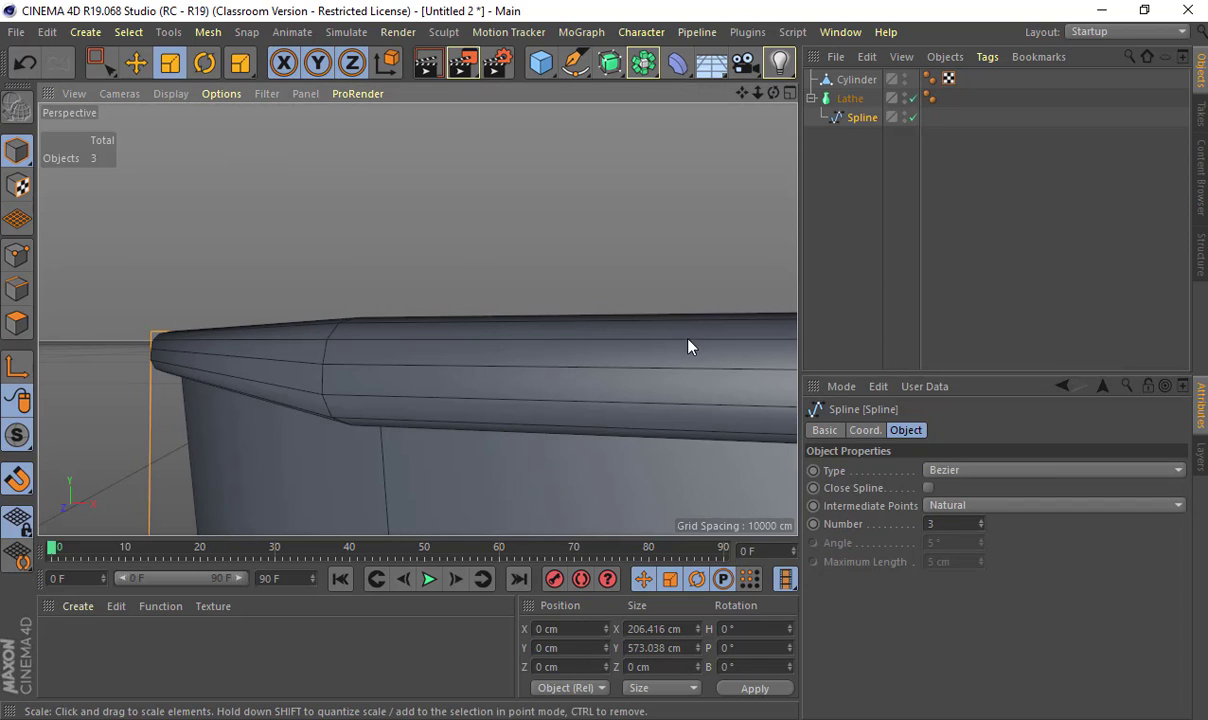
# - Try 0 intermediate points on the lathe spline and set the number to 1
pyautogui.click(982, 528)
pyautogui.click(982, 528)
pyautogui.click(982, 528)
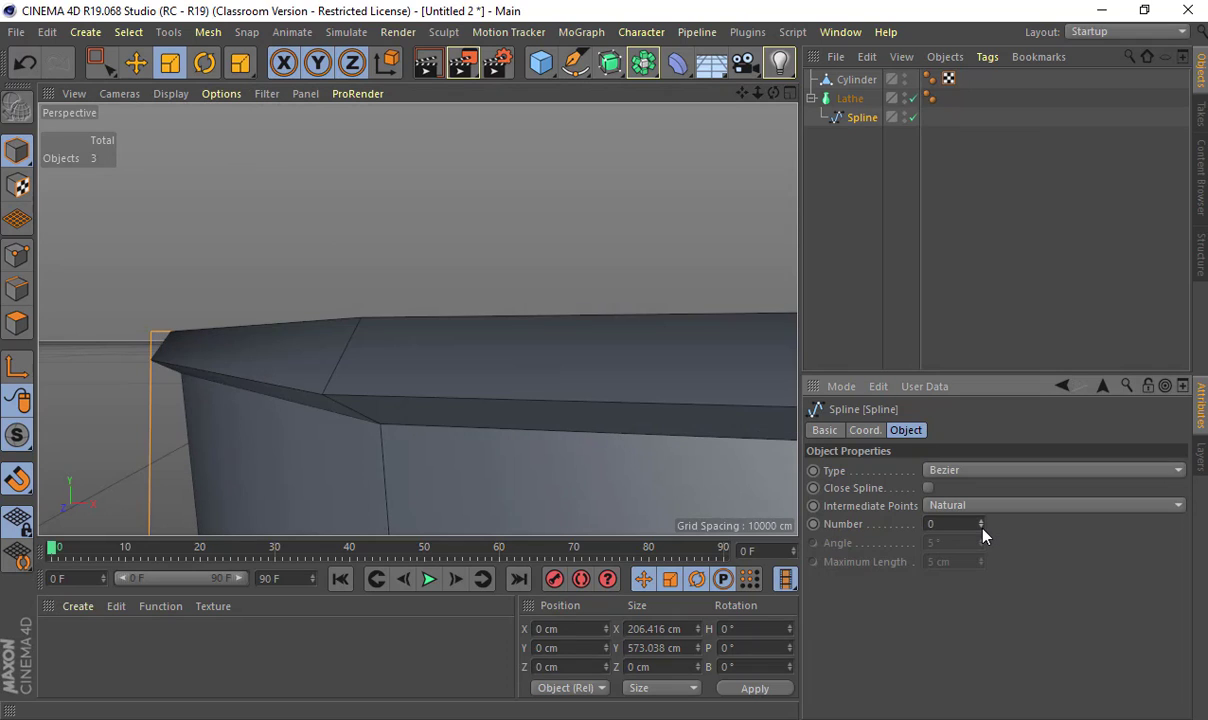
pyautogui.click(982, 521)
pyautogui.scroll(-3, 636, 440)
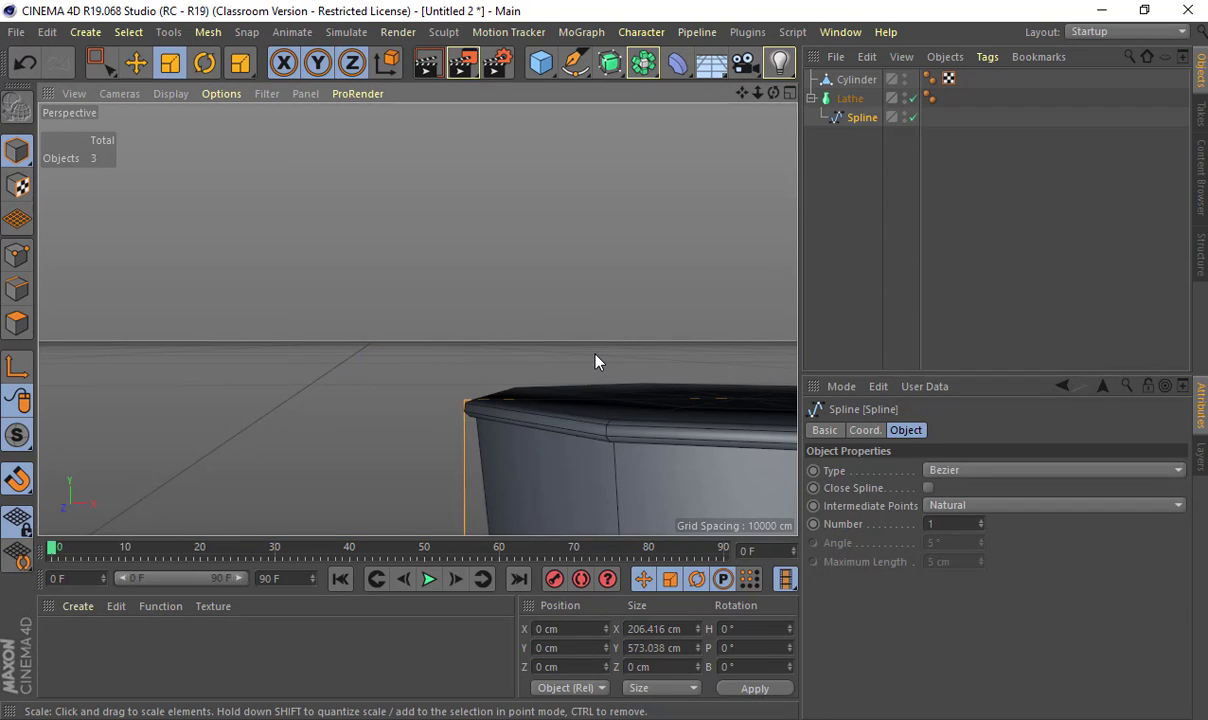
# - Select the polygon-modelled cup and place it inside a Subdivision Surface to try smoothing it
pyautogui.keyDown('alt'); pyautogui.moveTo(597, 376); pyautogui.dragTo(456, 252); pyautogui.keyUp('alt')
pyautogui.keyDown('alt'); pyautogui.moveTo(456, 252); pyautogui.dragTo(60, 225, button='right'); pyautogui.keyUp('alt')
pyautogui.click(280, 180)
pyautogui.keyDown('alt'); pyautogui.moveTo(60, 225); pyautogui.dragTo(391, 262, button='middle'); pyautogui.keyUp('alt')
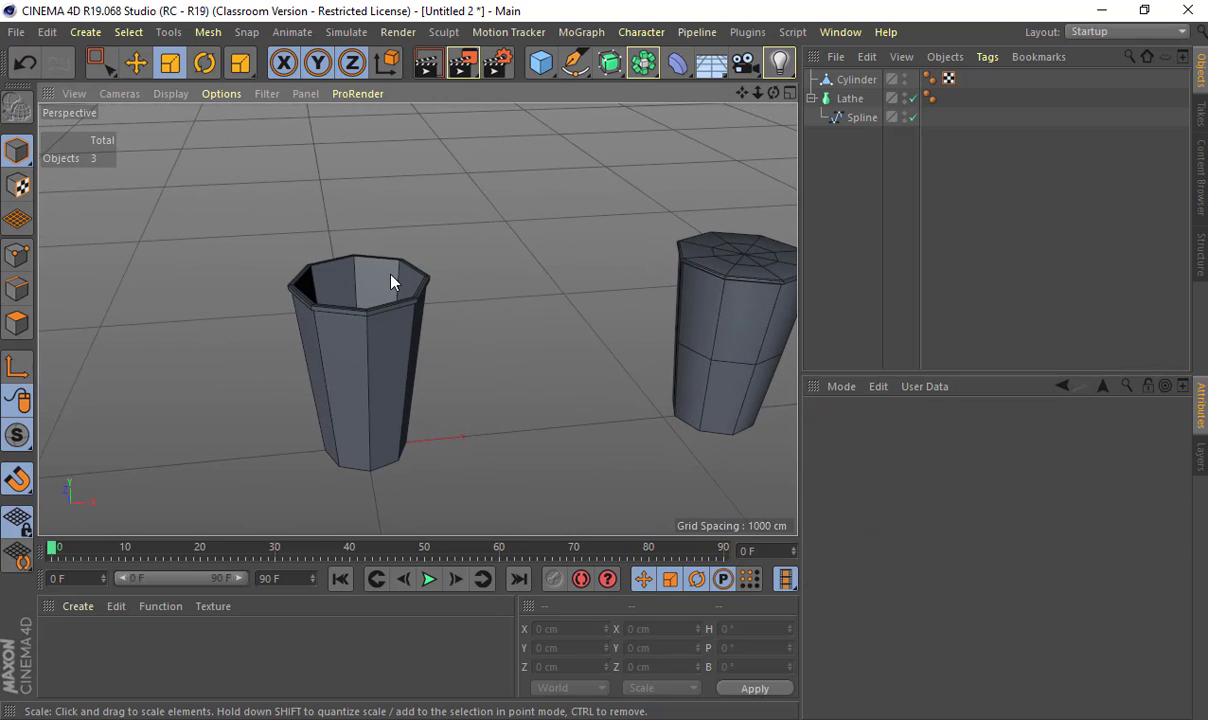
pyautogui.click(392, 275)
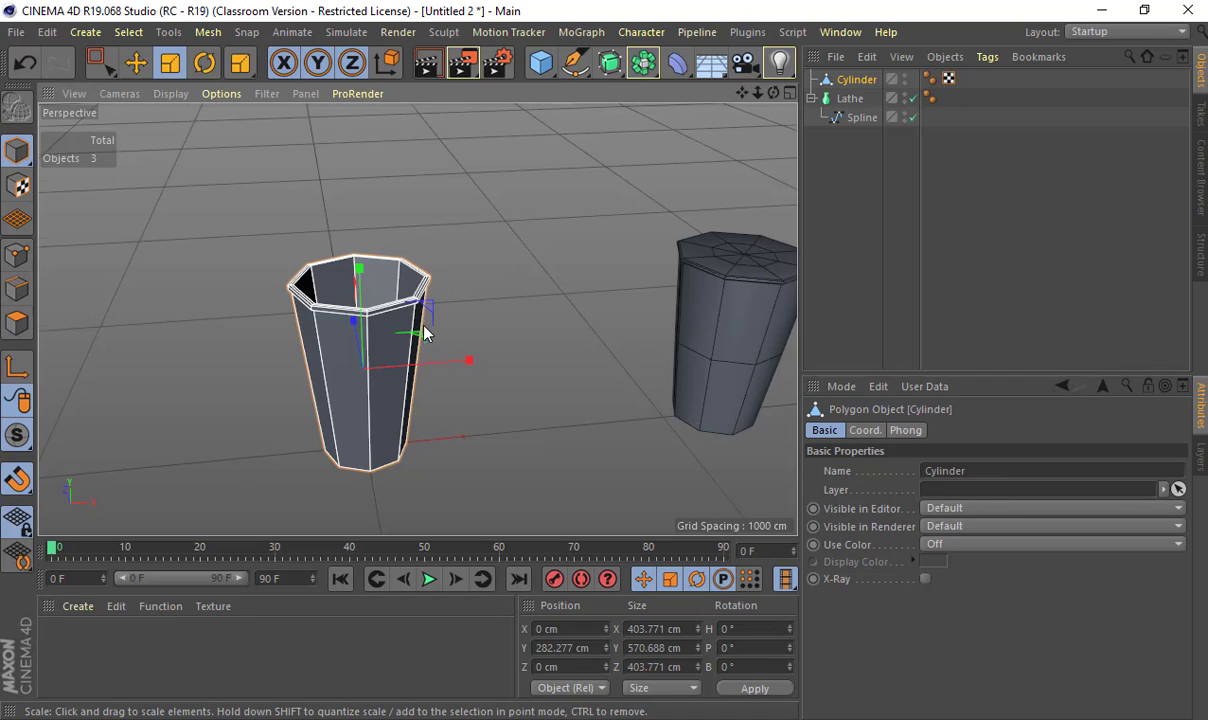
pyautogui.keyDown('alt'); pyautogui.moveTo(425, 333); pyautogui.dragTo(419, 349); pyautogui.keyUp('alt')
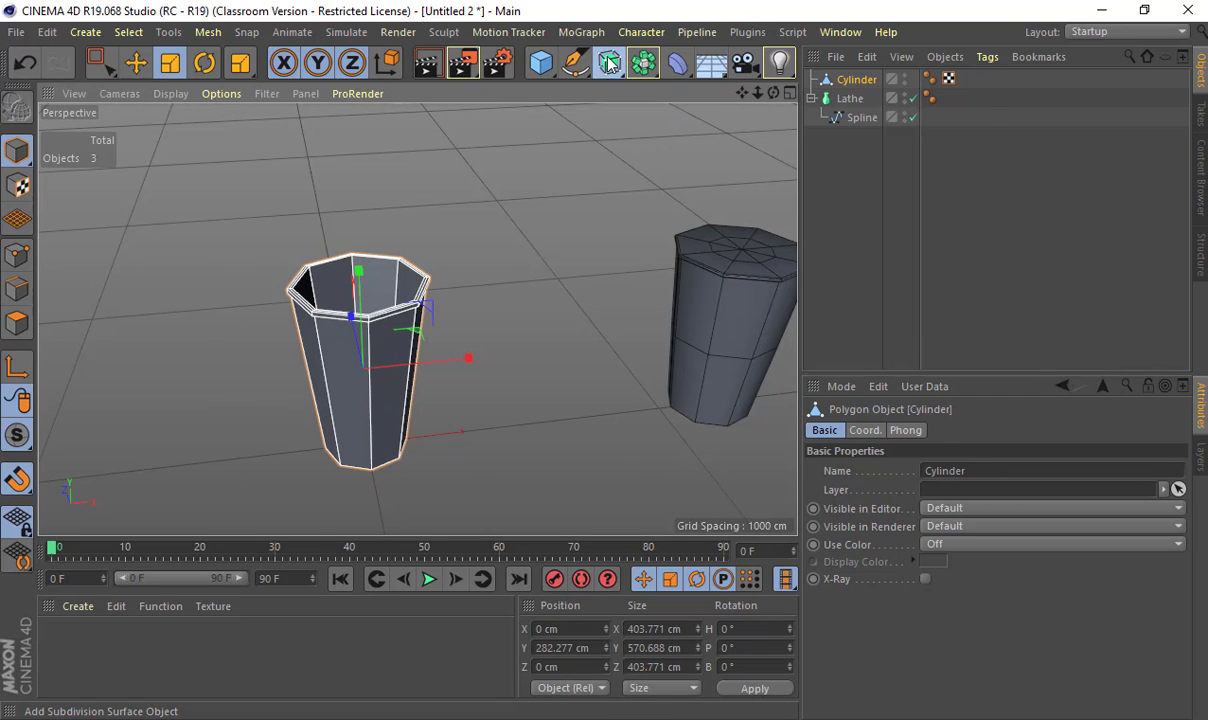
pyautogui.keyDown('alt'); pyautogui.click(609, 63); pyautogui.keyUp('alt')
pyautogui.click(301, 285)
pyautogui.keyDown('alt'); pyautogui.moveTo(301, 285); pyautogui.dragTo(350, 222, button='right'); pyautogui.keyUp('alt')
# - Switch the viewport to shading without polygon lines to inspect the smoothed cup, and undo the Subdivision Surface
pyautogui.click(175, 94)
pyautogui.click(175, 124)
pyautogui.keyDown('alt'); pyautogui.moveTo(337, 225); pyautogui.dragTo(322, 40); pyautogui.keyUp('alt')
pyautogui.keyDown('alt'); pyautogui.moveTo(290, 90); pyautogui.dragTo(312, 288); pyautogui.keyUp('alt')
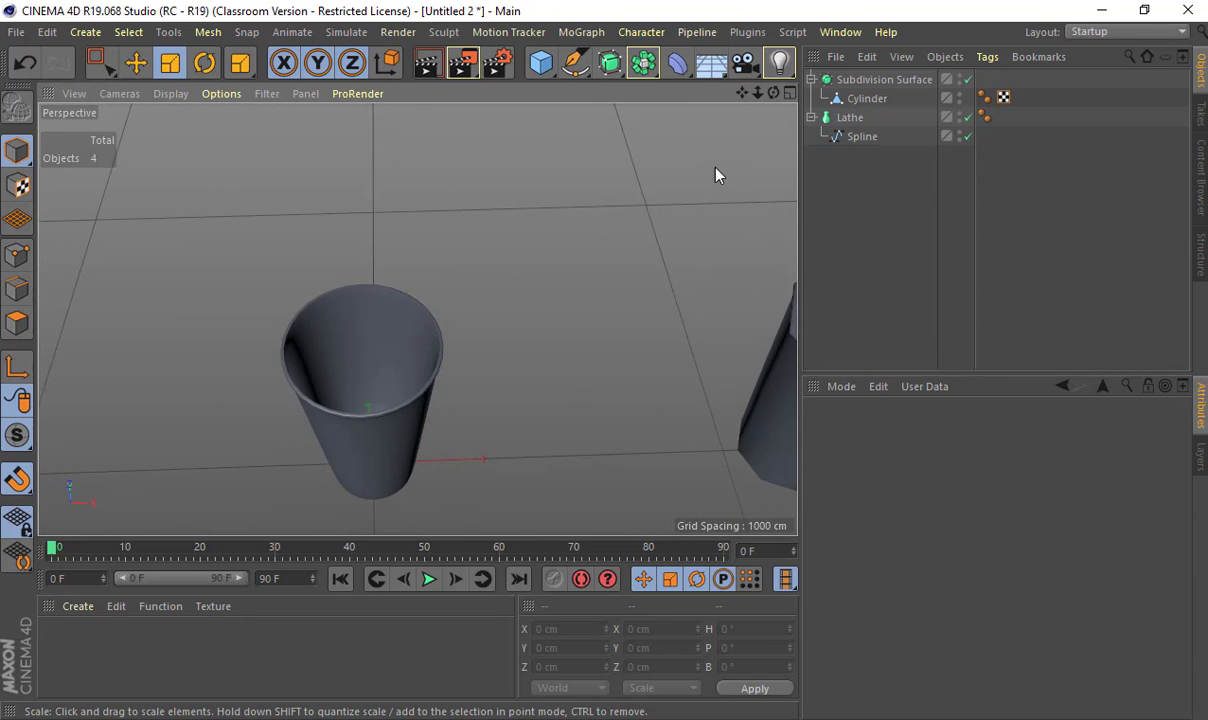
pyautogui.hotkey('ctrl', 'z')
pyautogui.hotkey('ctrl', 'z')
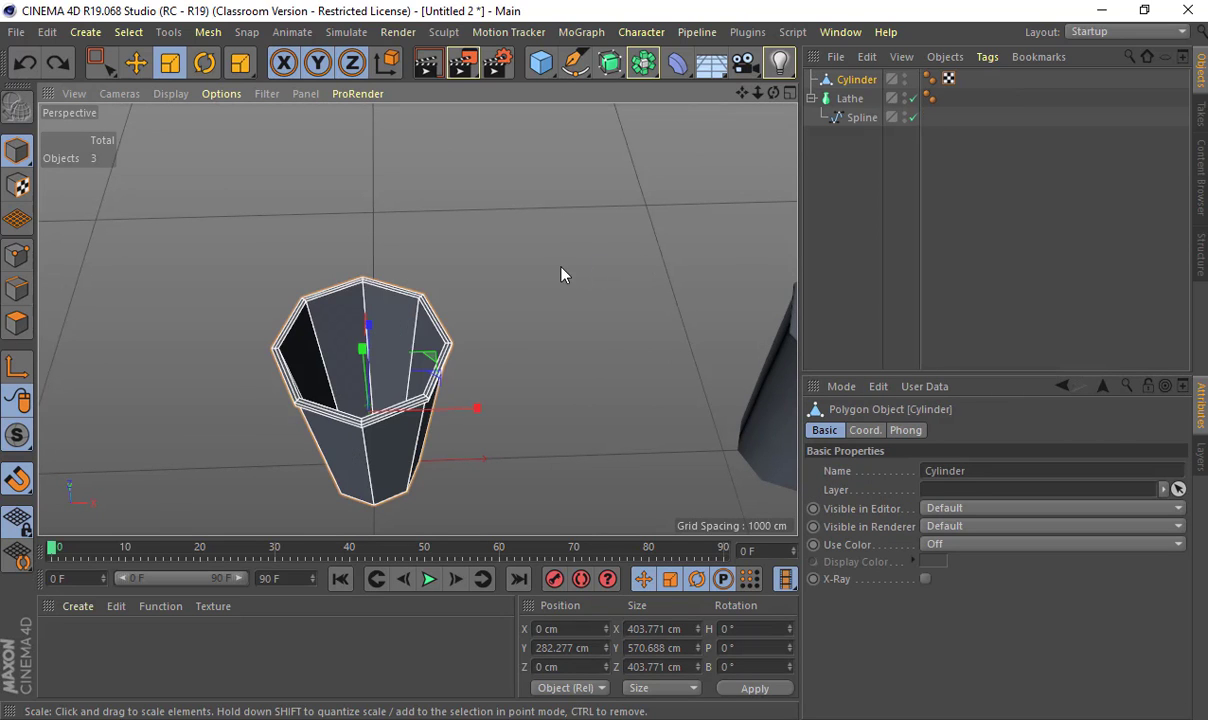
# - Compare the polygon structure of the lathed cup and the modelled cup, and examine the modelled cup's interior and rim
pyautogui.keyDown('alt'); pyautogui.moveTo(562, 273); pyautogui.dragTo(512, 355); pyautogui.keyUp('alt')
pyautogui.keyDown('alt'); pyautogui.moveTo(750, 300); pyautogui.dragTo(516, 293, button='middle'); pyautogui.keyUp('alt')
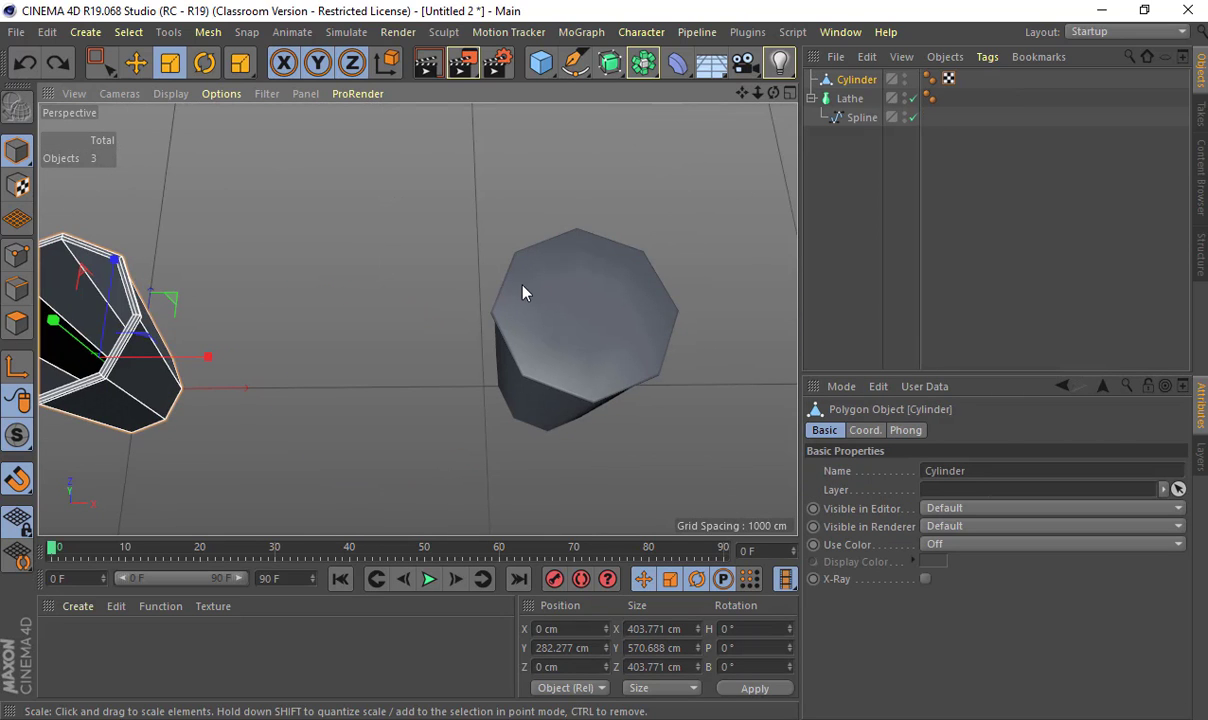
pyautogui.click(519, 290)
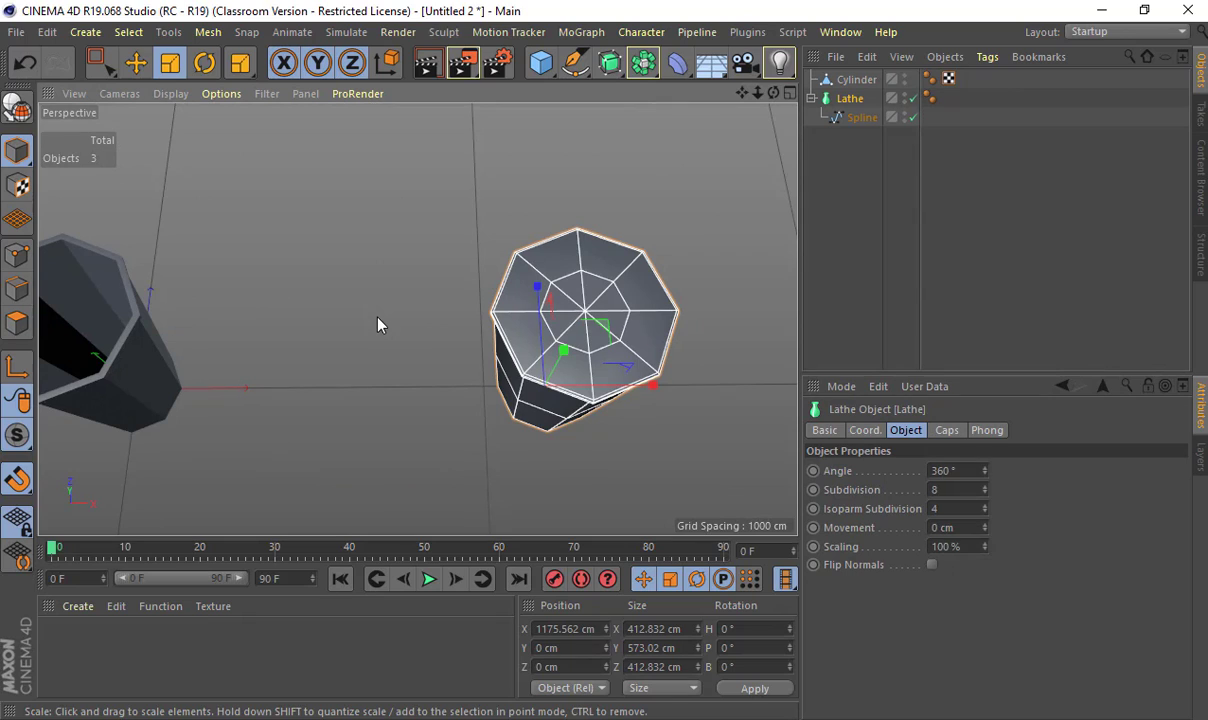
pyautogui.click(167, 337)
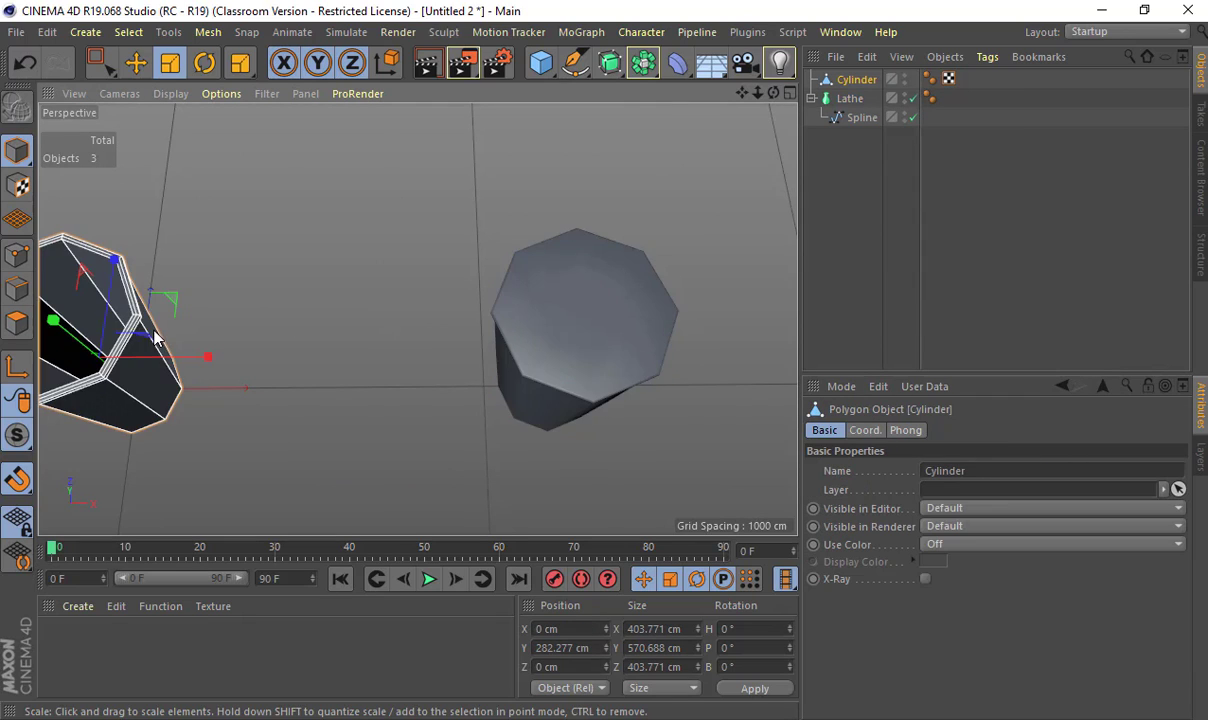
pyautogui.keyDown('alt'); pyautogui.moveTo(167, 337); pyautogui.dragTo(475, 305); pyautogui.keyUp('alt')
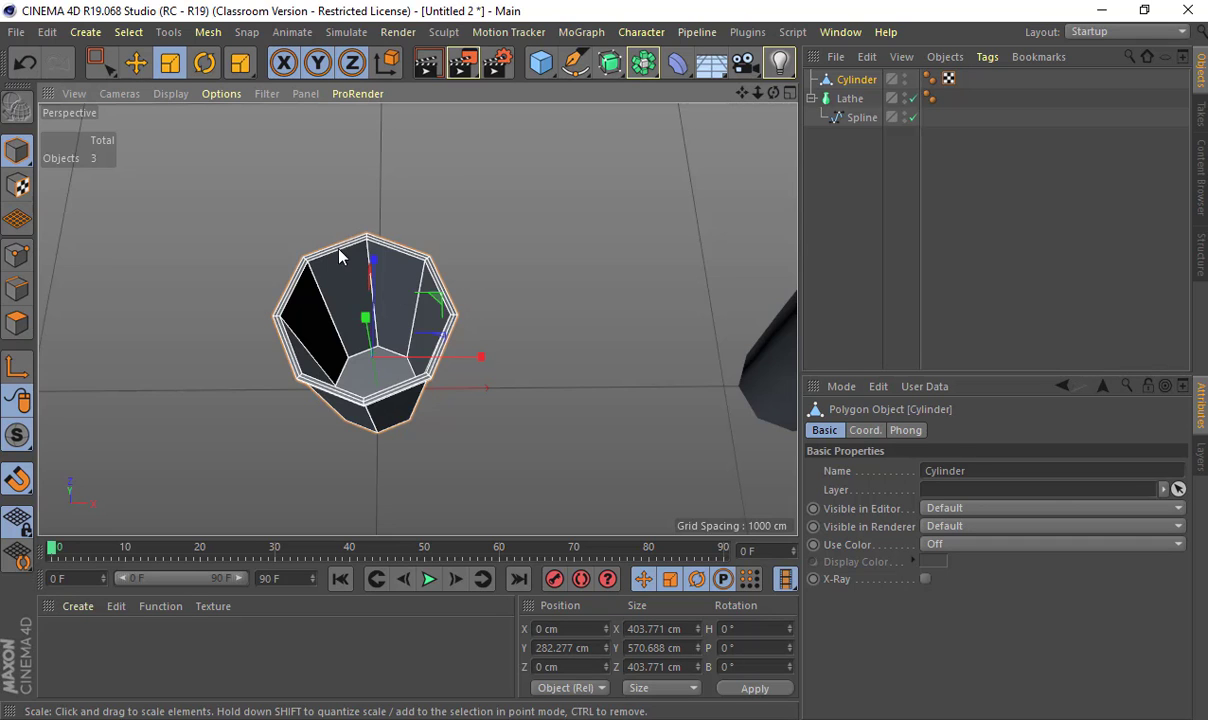
pyautogui.moveTo(340, 249)
pyautogui.keyDown('alt'); pyautogui.mouseDown(button='right')
pyautogui.moveTo(504, 294)
pyautogui.moveTo(348, 236)
pyautogui.mouseUp(button='right'); pyautogui.keyUp('alt')
pyautogui.keyDown('alt'); pyautogui.moveTo(349, 244); pyautogui.dragTo(310, 154); pyautogui.keyUp('alt')
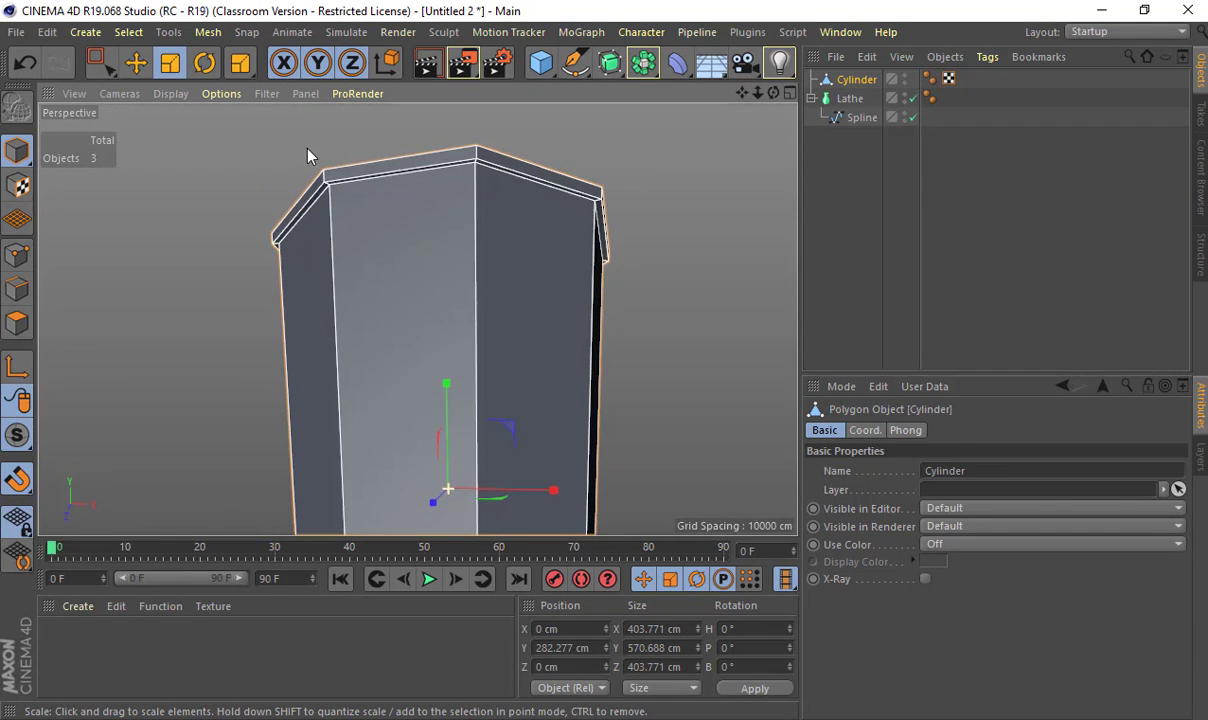
# - Select the outer upper and outer lower edge loops of the modelled cup's rim
pyautogui.click(14, 285)
pyautogui.keyDown('alt'); pyautogui.moveTo(227, 205); pyautogui.dragTo(396, 242, button='right'); pyautogui.keyUp('alt')
pyautogui.press('e')
pyautogui.click(396, 222)
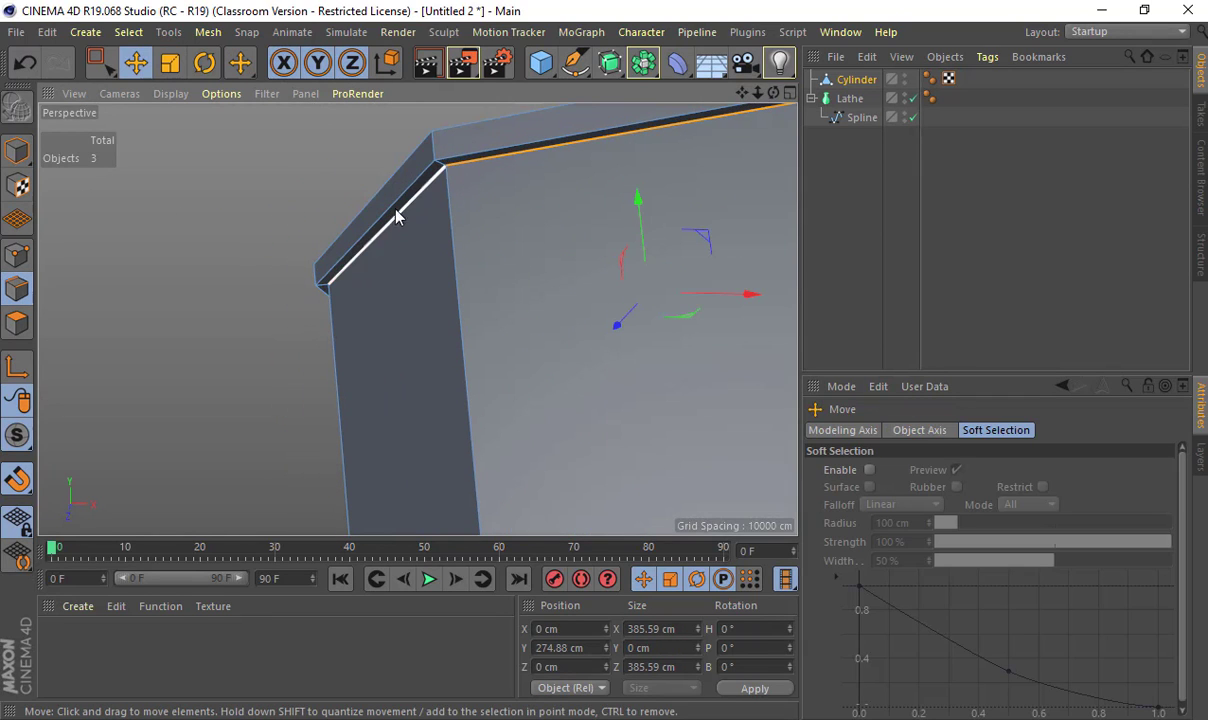
pyautogui.keyDown('shift'); pyautogui.doubleClick(412, 154); pyautogui.keyUp('shift')
pyautogui.keyDown('alt'); pyautogui.moveTo(396, 277); pyautogui.dragTo(391, 355); pyautogui.keyUp('alt')
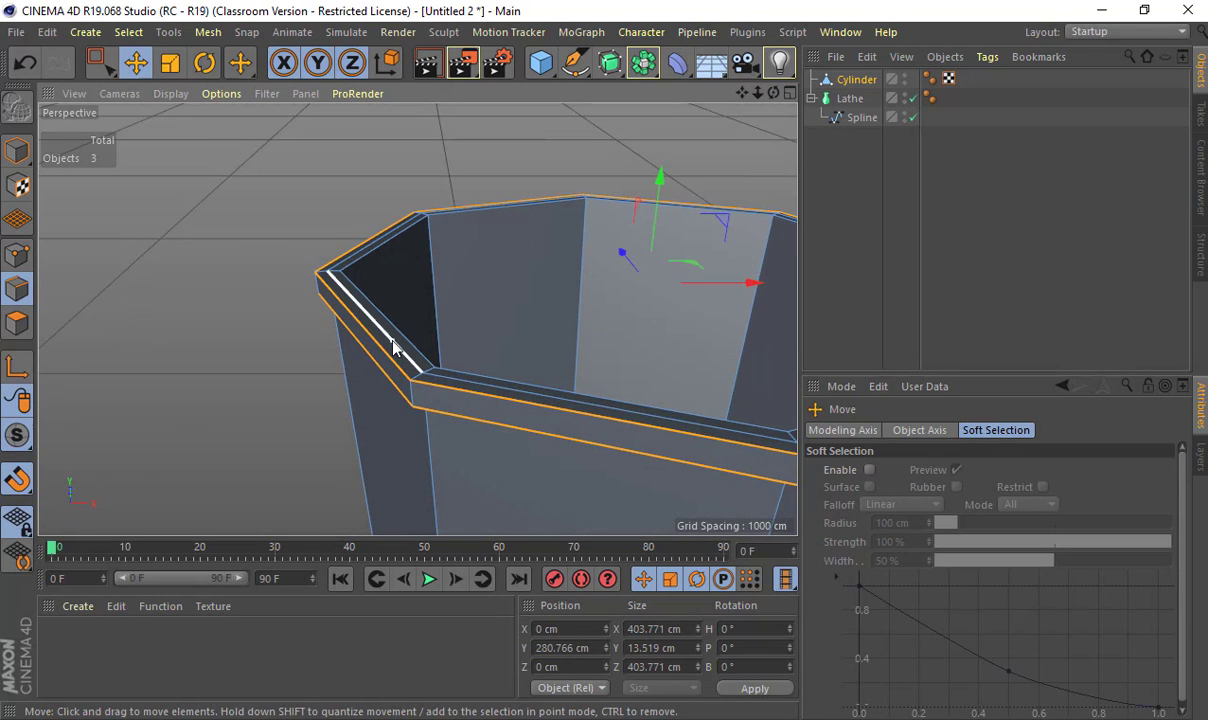
pyautogui.doubleClick(393, 341)
pyautogui.rightClick(393, 341)
pyautogui.click(425, 335)
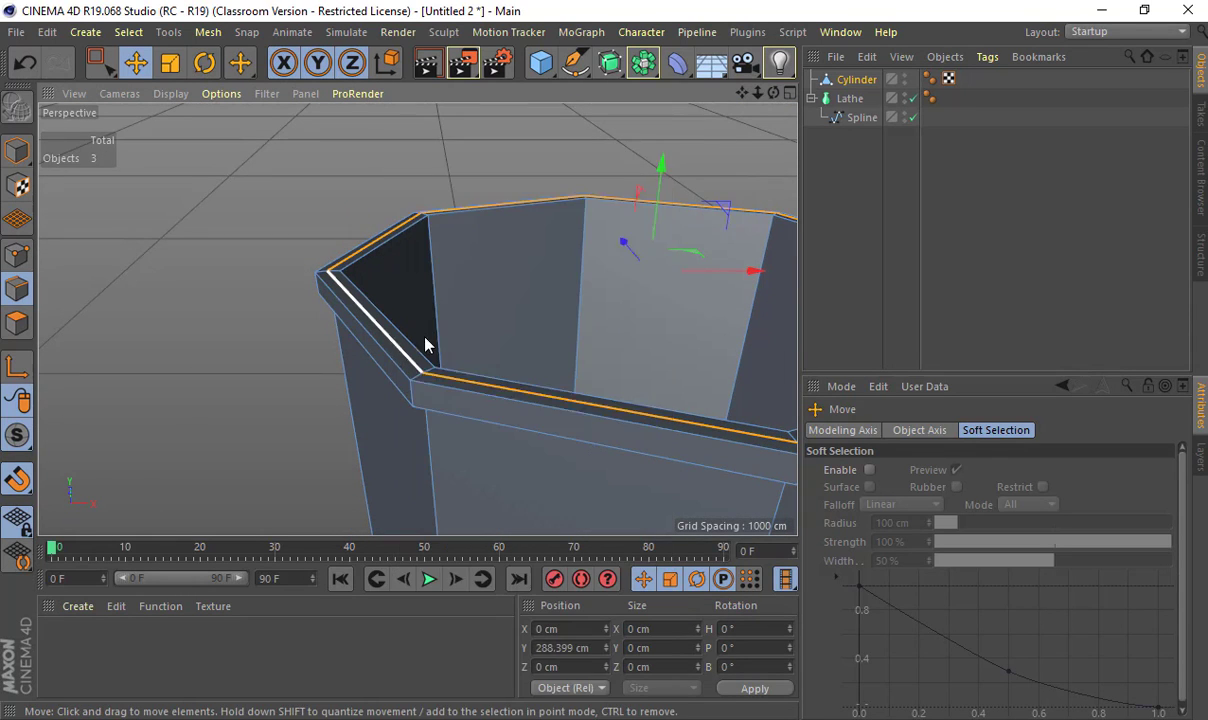
pyautogui.keyDown('alt'); pyautogui.moveTo(425, 345); pyautogui.dragTo(396, 248); pyautogui.keyUp('alt')
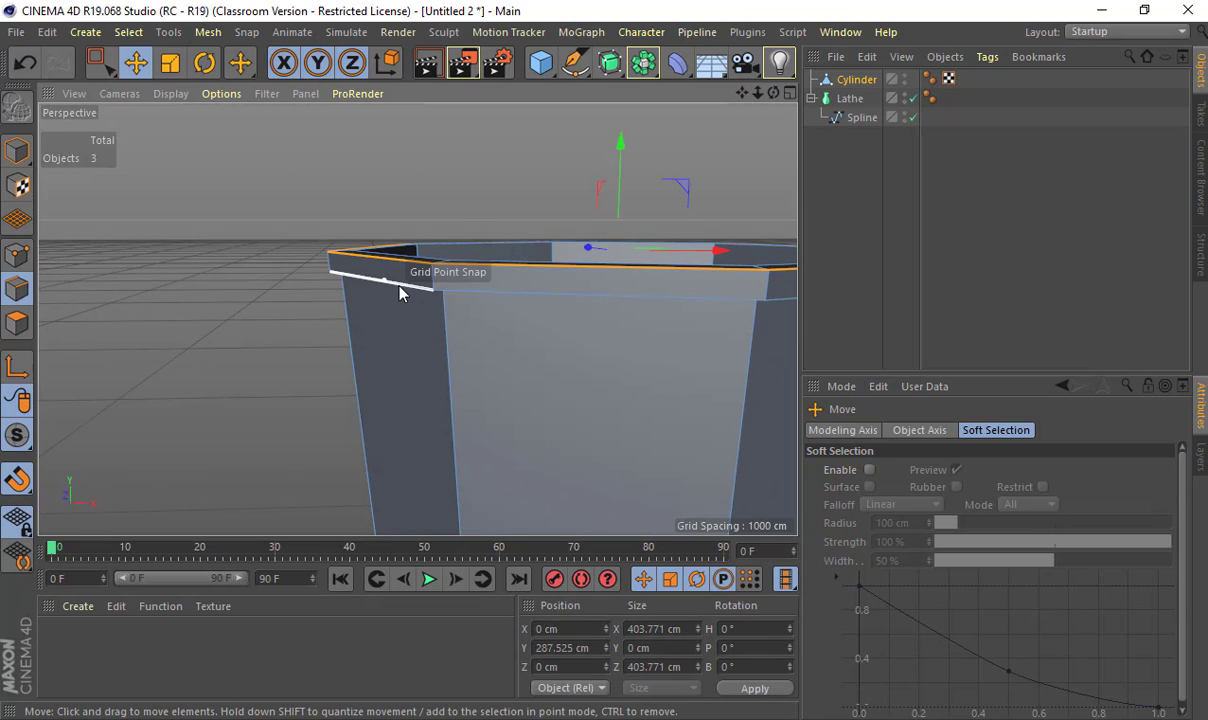
pyautogui.keyDown('shift'); pyautogui.click(399, 290); pyautogui.keyUp('shift')
# - Bevel the two outer rim edge loops with an offset of about 4.6 cm, undoing the oversized first attempt
pyautogui.press('m')
pyautogui.press('s')
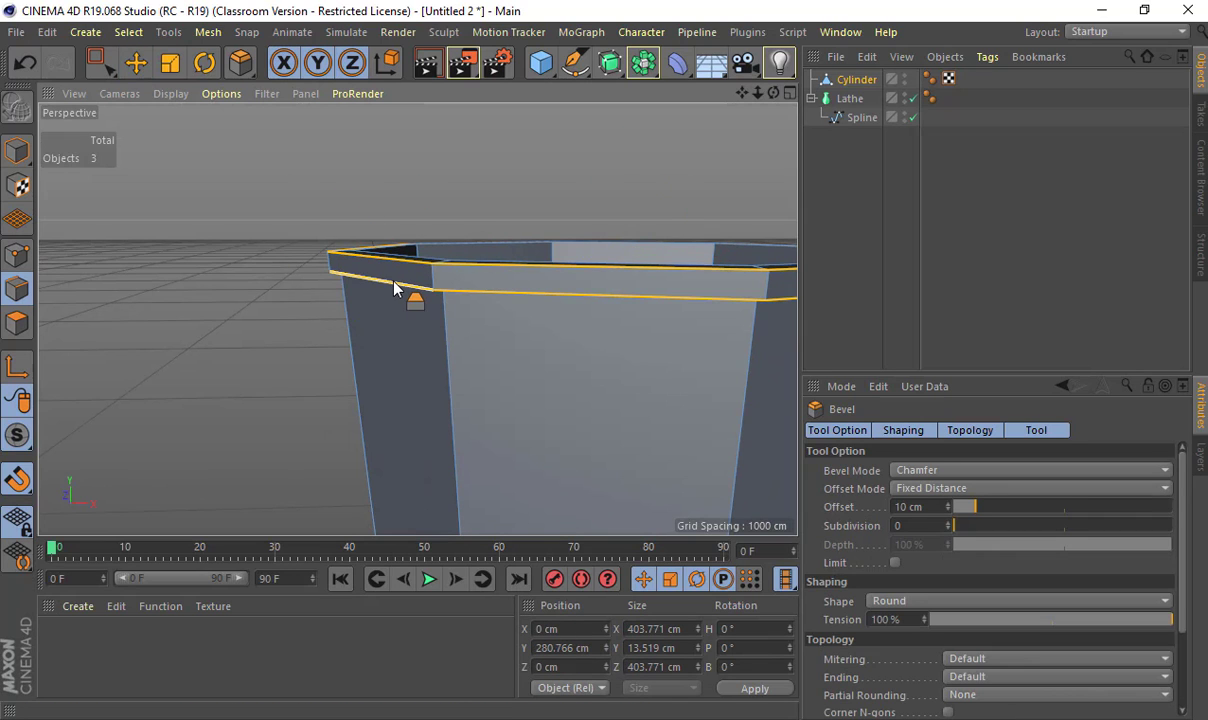
pyautogui.moveTo(391, 288)
pyautogui.mouseDown()
pyautogui.moveTo(415, 283)
pyautogui.moveTo(426, 250)
pyautogui.moveTo(402, 272)
pyautogui.mouseUp()
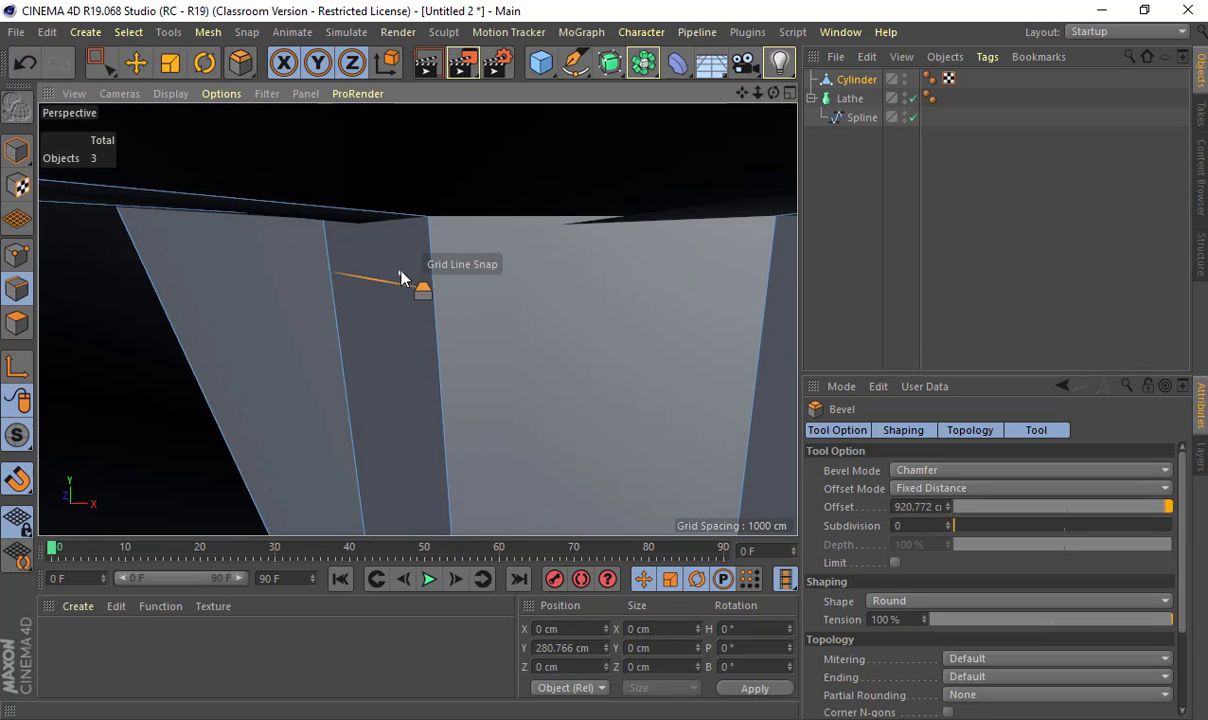
pyautogui.hotkey('ctrl', 'z')
pyautogui.keyDown('alt'); pyautogui.moveTo(325, 258); pyautogui.dragTo(698, 474, button='right'); pyautogui.keyUp('alt')
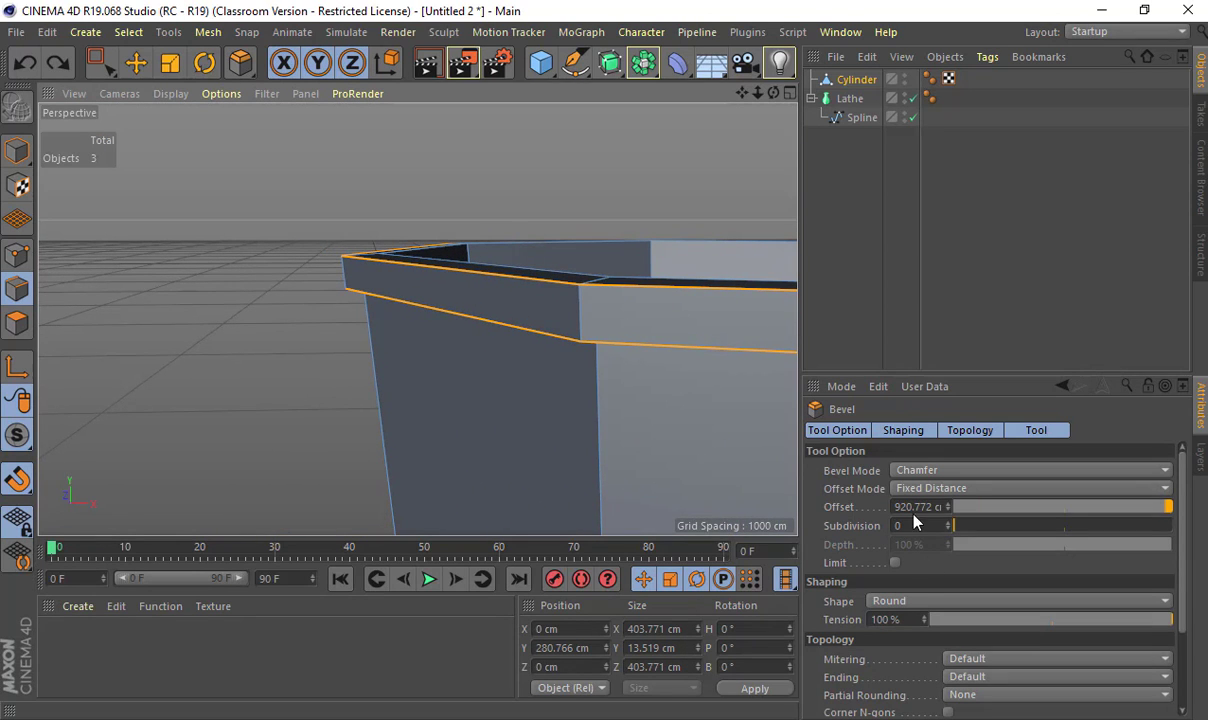
pyautogui.keyDown('alt'); pyautogui.moveTo(463, 293); pyautogui.dragTo(426, 273); pyautogui.keyUp('alt')
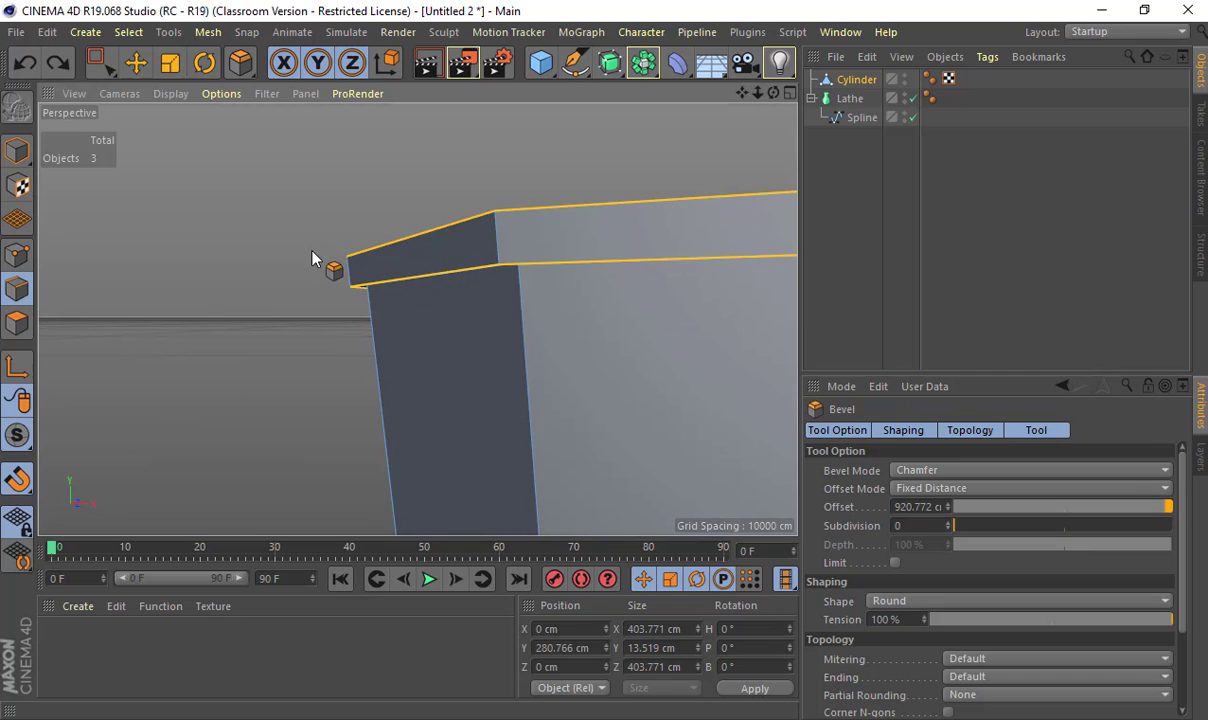
pyautogui.moveTo(355, 263); pyautogui.dragTo(385, 265)
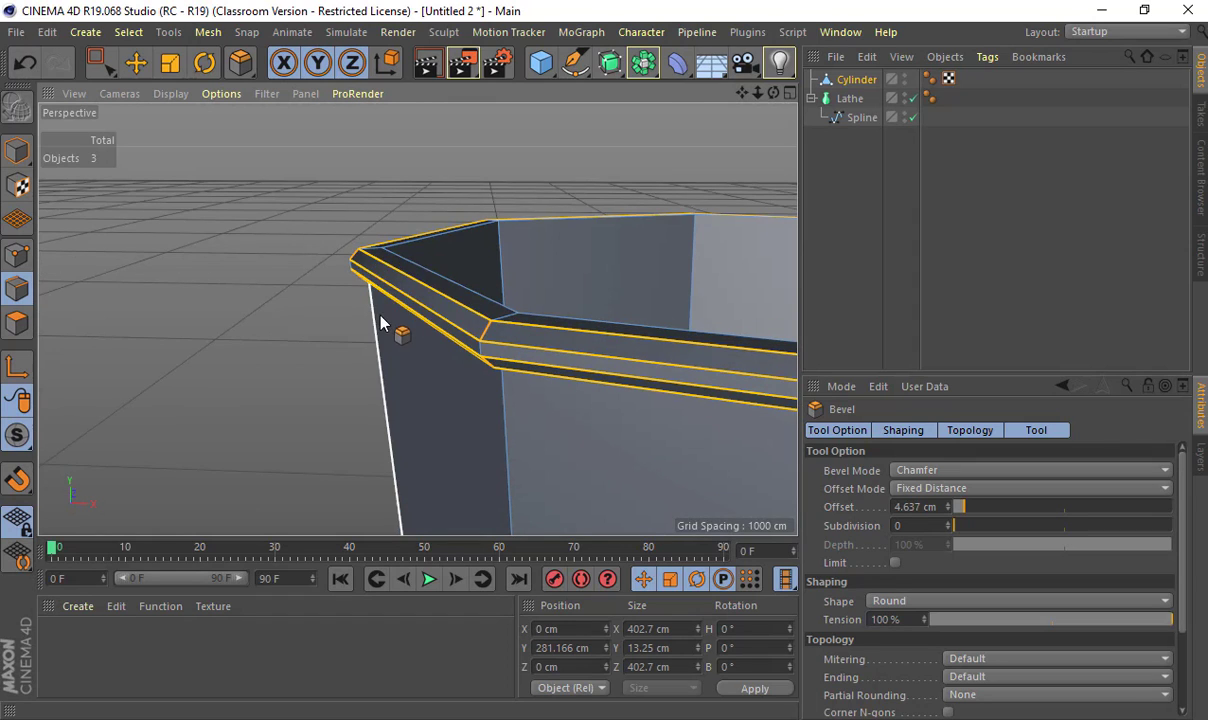
# - Select the inner edge loop of the rim together with the two edge loops around the cup's bottom
pyautogui.press('e')
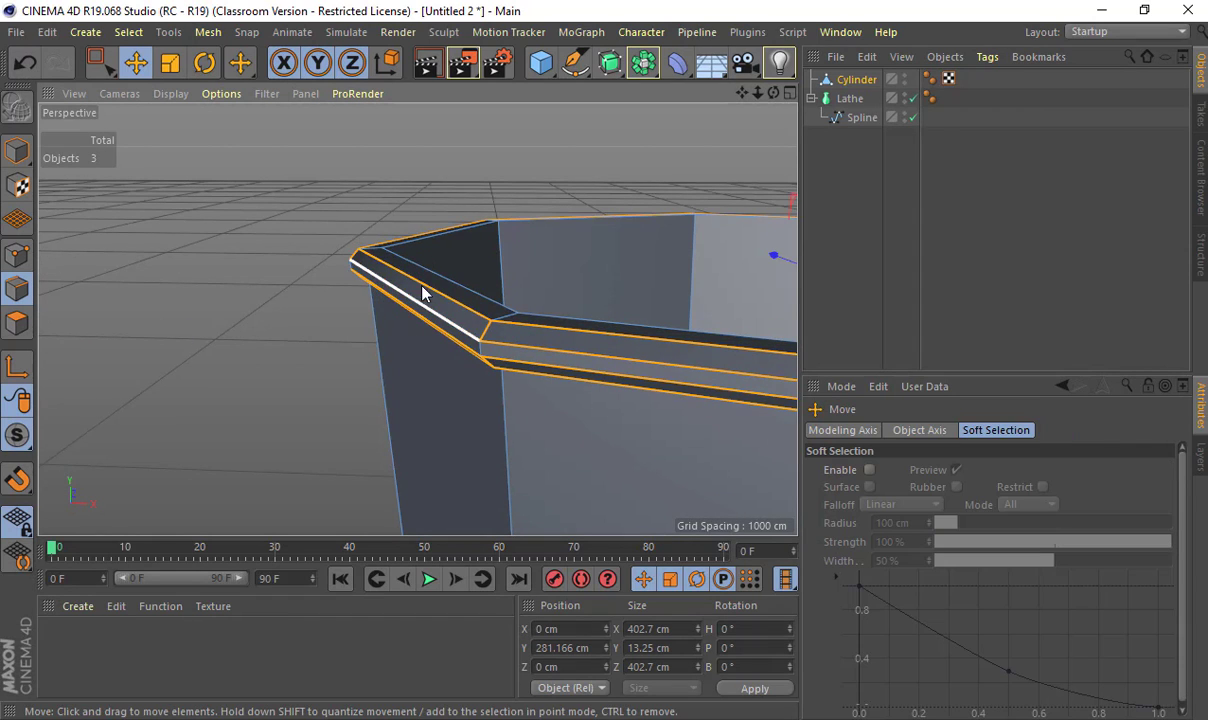
pyautogui.doubleClick(445, 282)
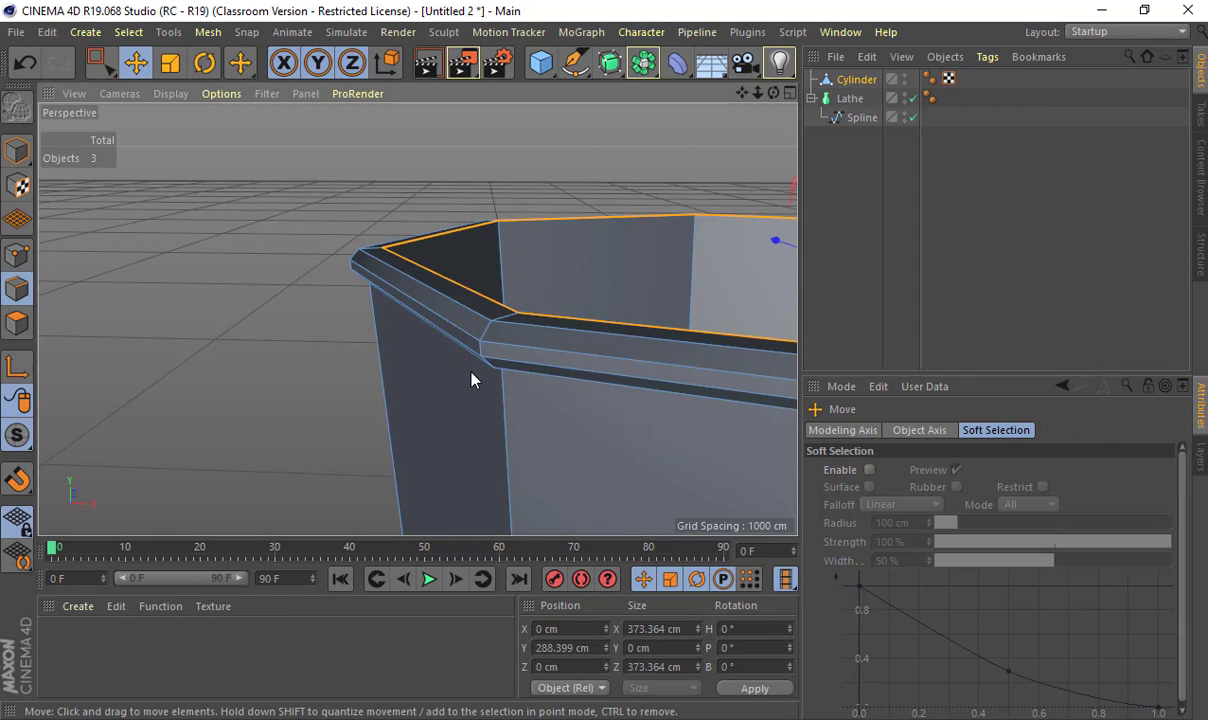
pyautogui.keyDown('alt'); pyautogui.moveTo(471, 370); pyautogui.dragTo(574, 352); pyautogui.keyUp('alt')
pyautogui.doubleClick(467, 269)
pyautogui.doubleClick(574, 356)
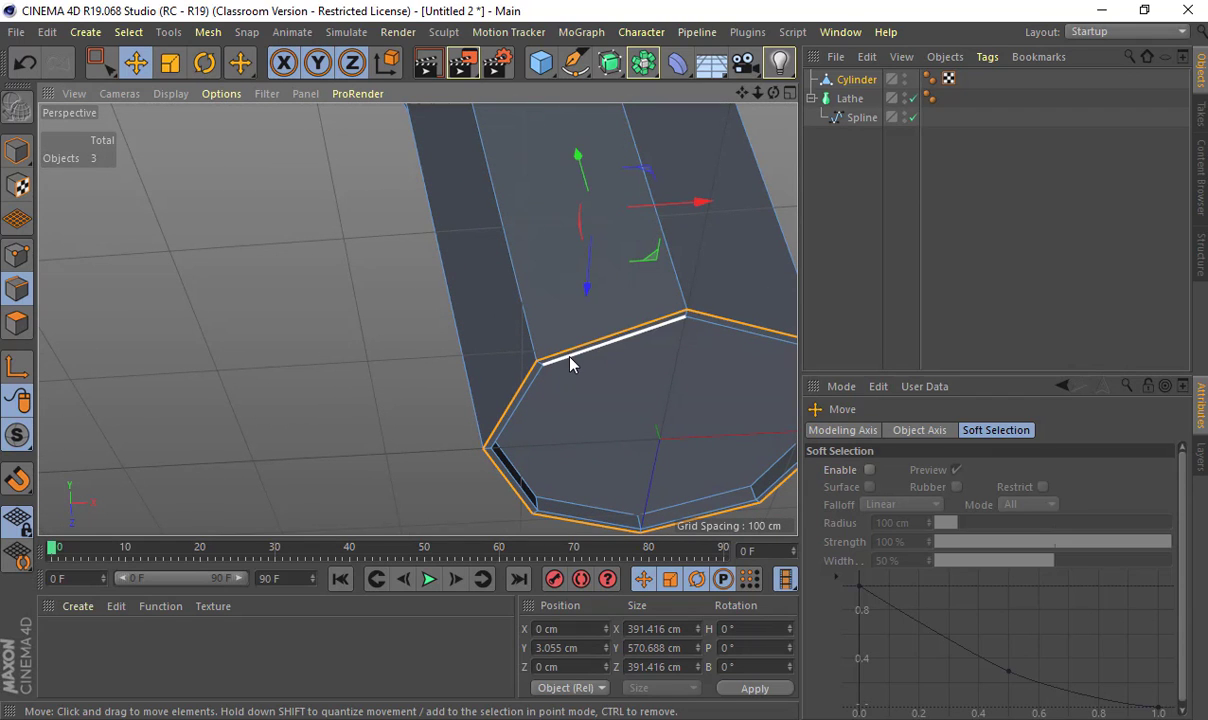
pyautogui.keyDown('shift'); pyautogui.doubleClick(569, 357); pyautogui.keyUp('shift')
# - Bevel the selected inner rim and bottom loops with an offset of about 0.2 cm and 1 subdivision
pyautogui.press('m')
pyautogui.press('s')
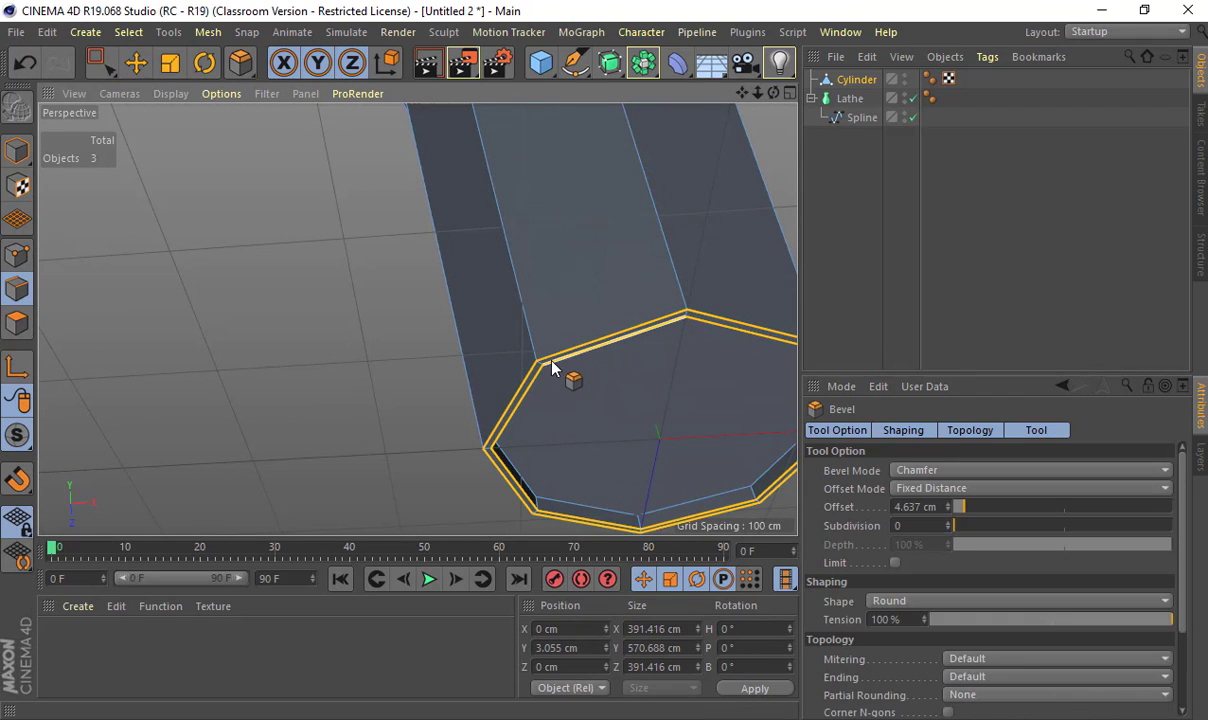
pyautogui.keyDown('alt'); pyautogui.moveTo(551, 360); pyautogui.dragTo(662, 367, button='right'); pyautogui.keyUp('alt')
pyautogui.scroll(3, 663, 375)
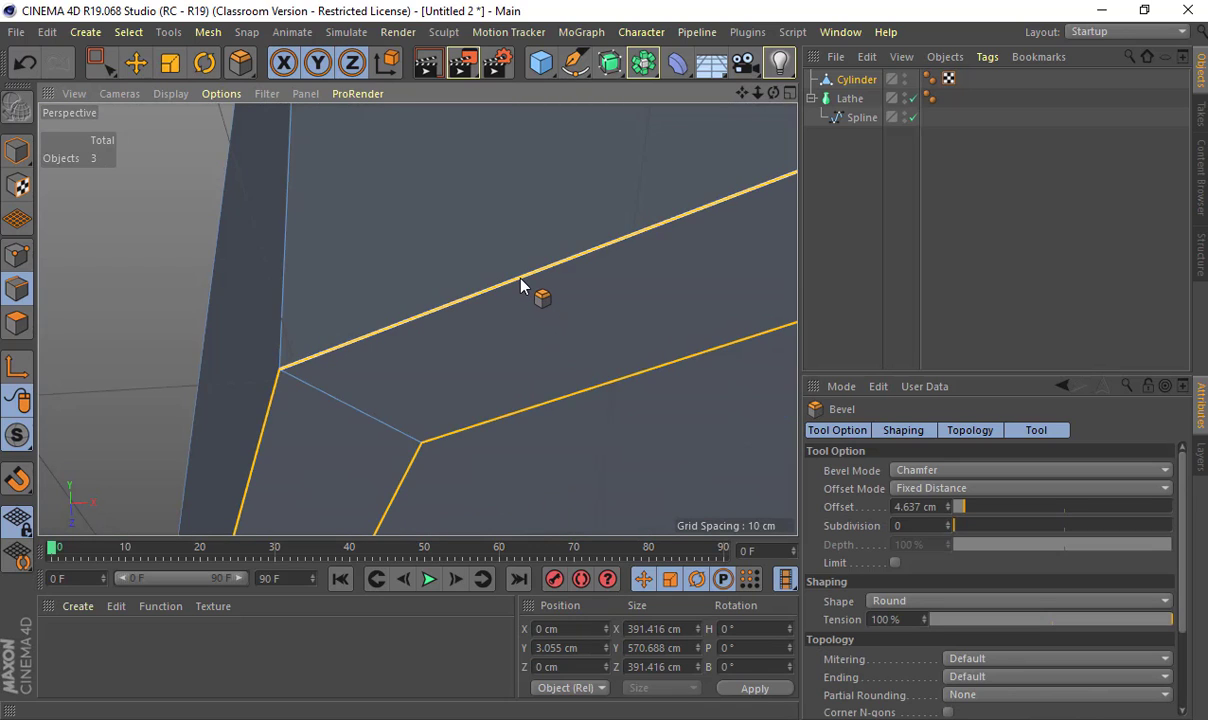
pyautogui.moveTo(520, 285)
pyautogui.mouseDown()
pyautogui.moveTo(537, 291)
pyautogui.moveTo(527, 289)
pyautogui.mouseUp()
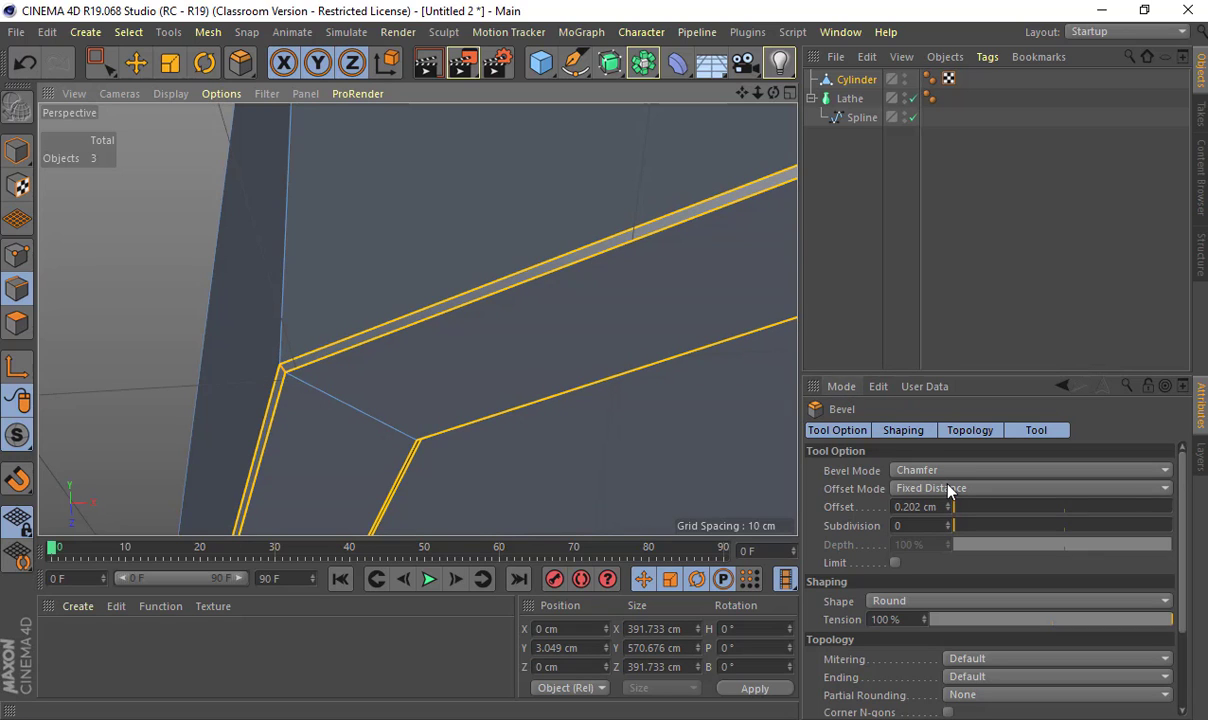
pyautogui.click(948, 524)
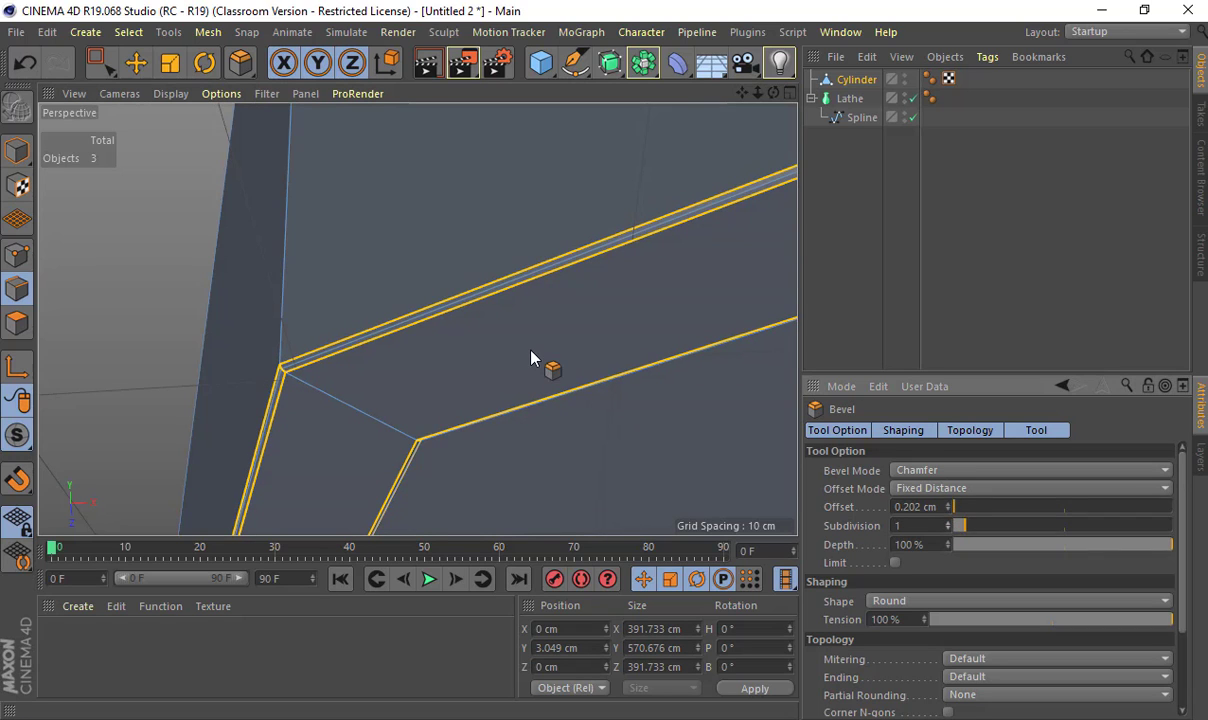
# - Place the bevelled cup inside a Subdivision Surface and switch to model mode
pyautogui.scroll(5, 359, 302)
pyautogui.scroll(-5, 359, 294)
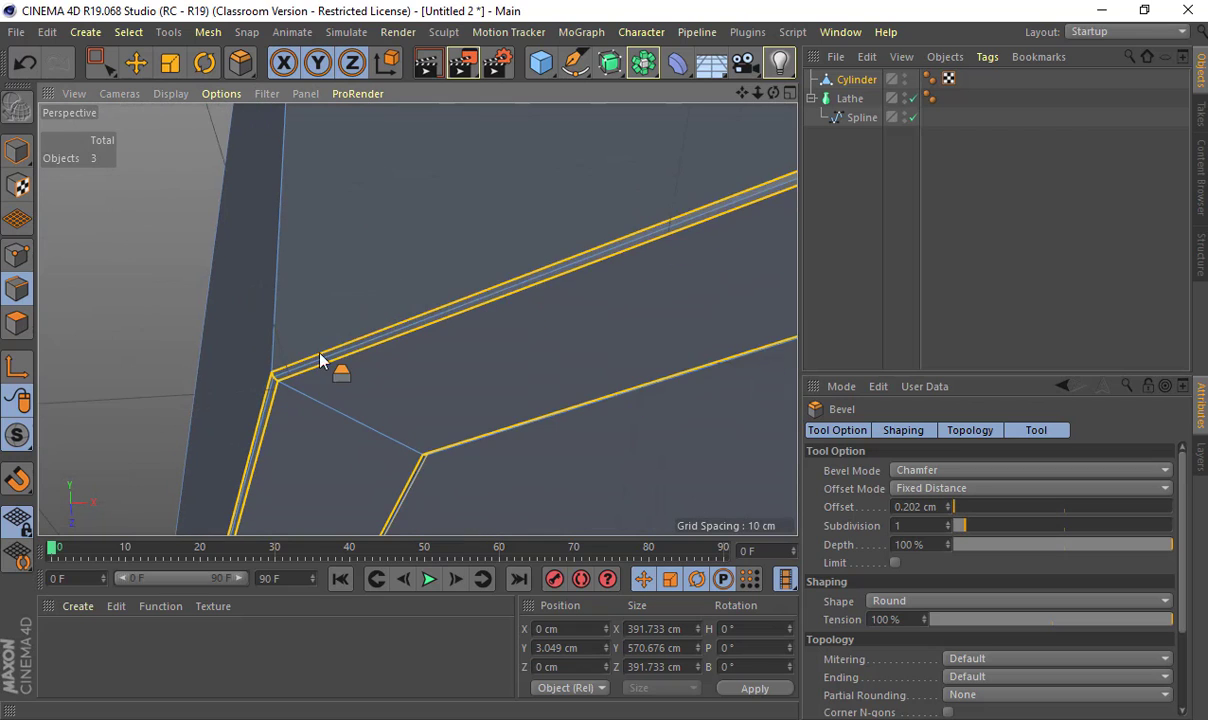
pyautogui.scroll(3, 320, 360)
pyautogui.scroll(5, 472, 291)
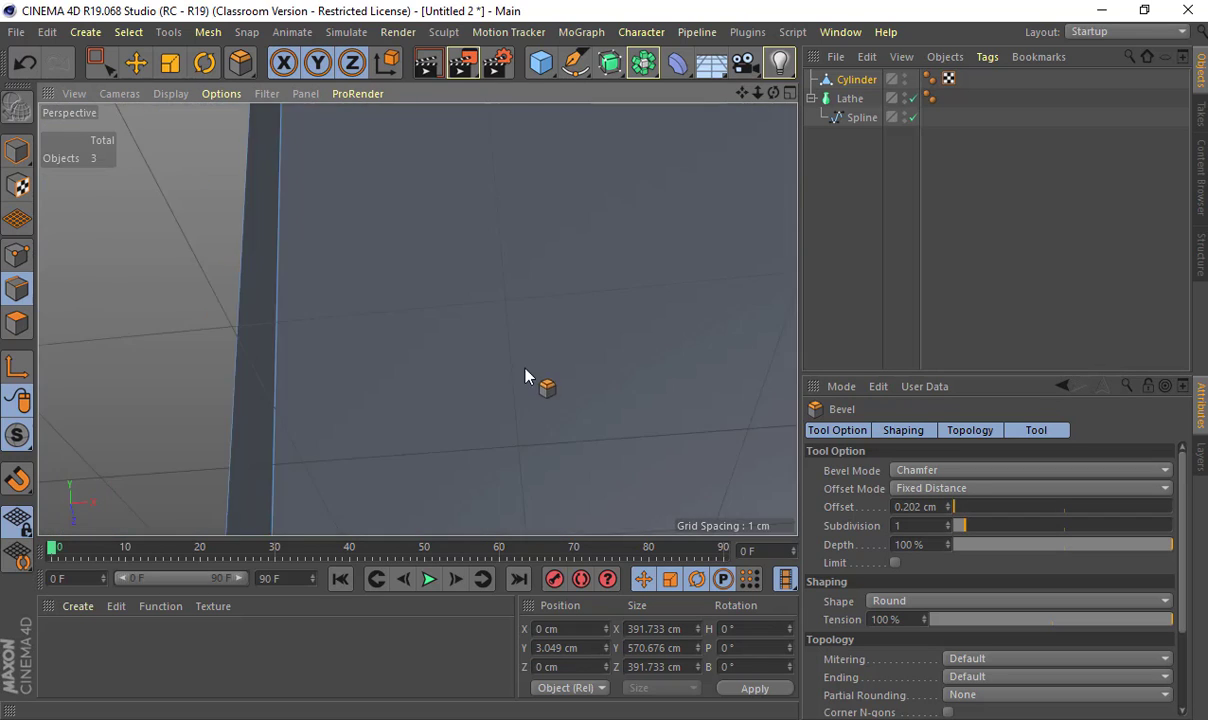
pyautogui.scroll(-10, 525, 371)
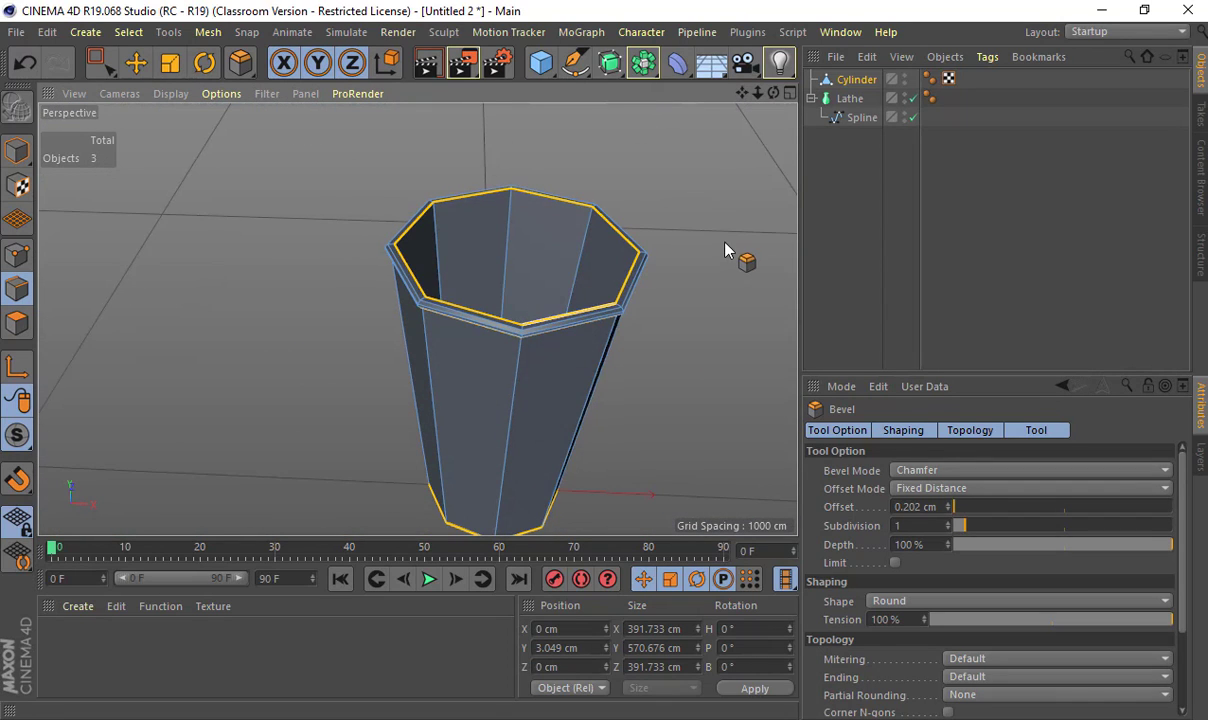
pyautogui.keyDown('alt'); pyautogui.click(611, 73); pyautogui.keyUp('alt')
pyautogui.click(13, 146)
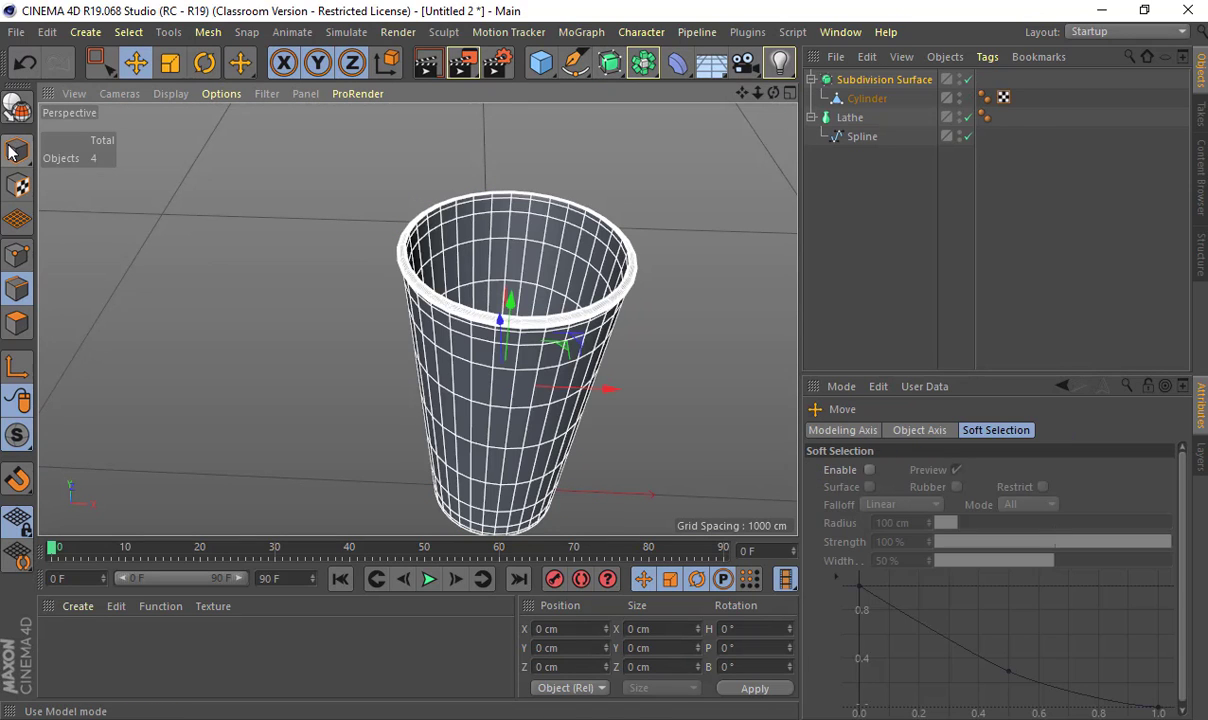
# - Examine the smoothed cup's outline and underside, and inspect the subdivided mesh around the recessed base
pyautogui.click(214, 246)
pyautogui.moveTo(228, 280)
pyautogui.keyDown('alt'); pyautogui.mouseDown()
pyautogui.moveTo(231, 213)
pyautogui.moveTo(342, 213)
pyautogui.mouseUp(); pyautogui.keyUp('alt')
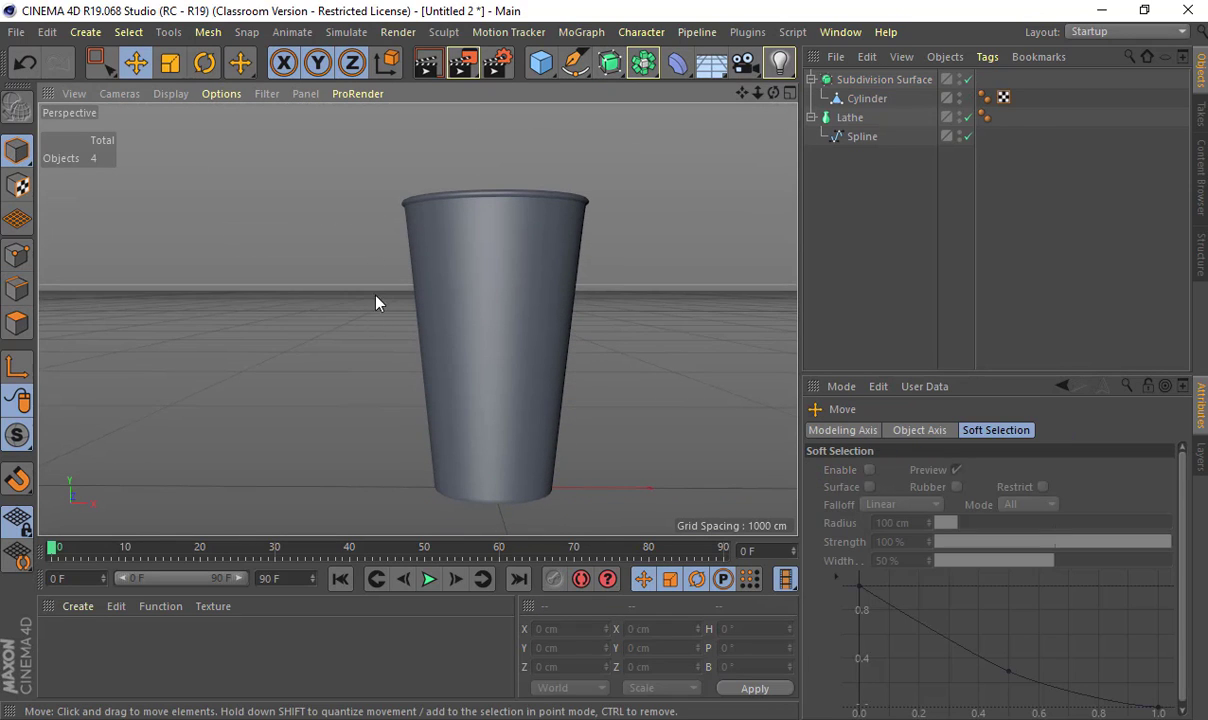
pyautogui.keyDown('alt'); pyautogui.moveTo(375, 302); pyautogui.dragTo(375, 258); pyautogui.keyUp('alt')
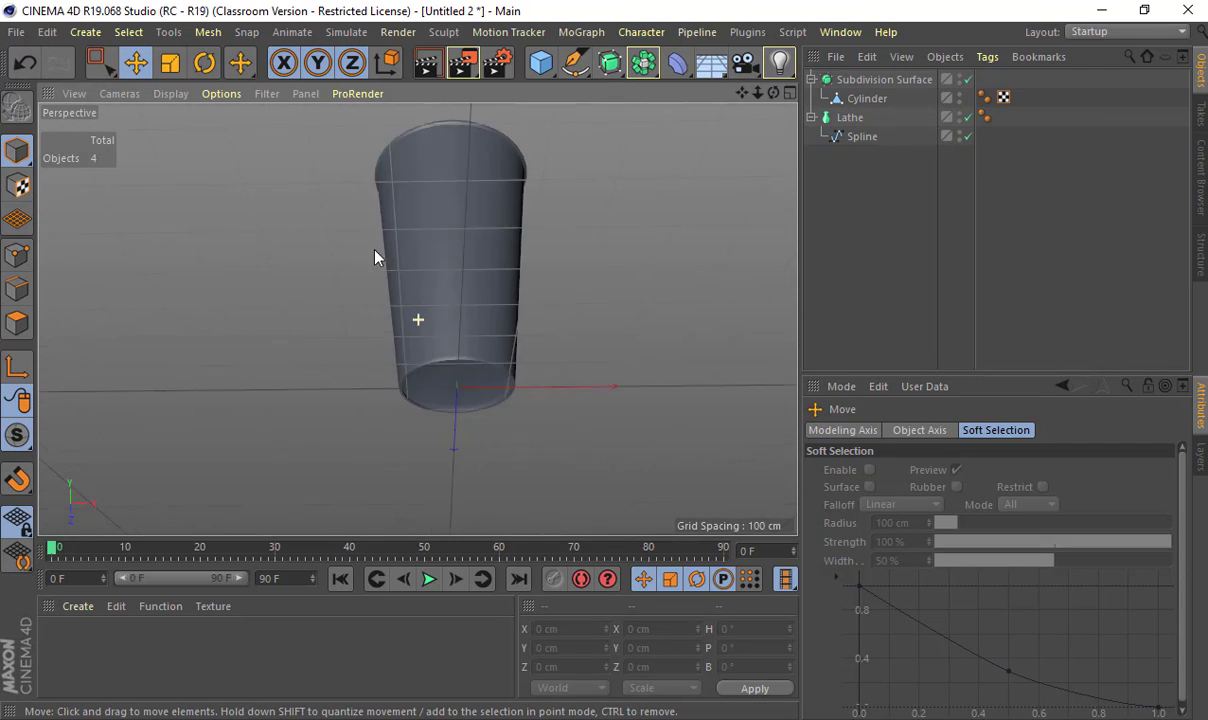
pyautogui.keyDown('alt'); pyautogui.moveTo(406, 428); pyautogui.dragTo(375, 380, button='middle'); pyautogui.keyUp('alt')
pyautogui.keyDown('alt'); pyautogui.moveTo(375, 380); pyautogui.dragTo(499, 329, button='right'); pyautogui.keyUp('alt')
pyautogui.keyDown('alt'); pyautogui.moveTo(499, 329); pyautogui.dragTo(460, 440, button='middle'); pyautogui.keyUp('alt')
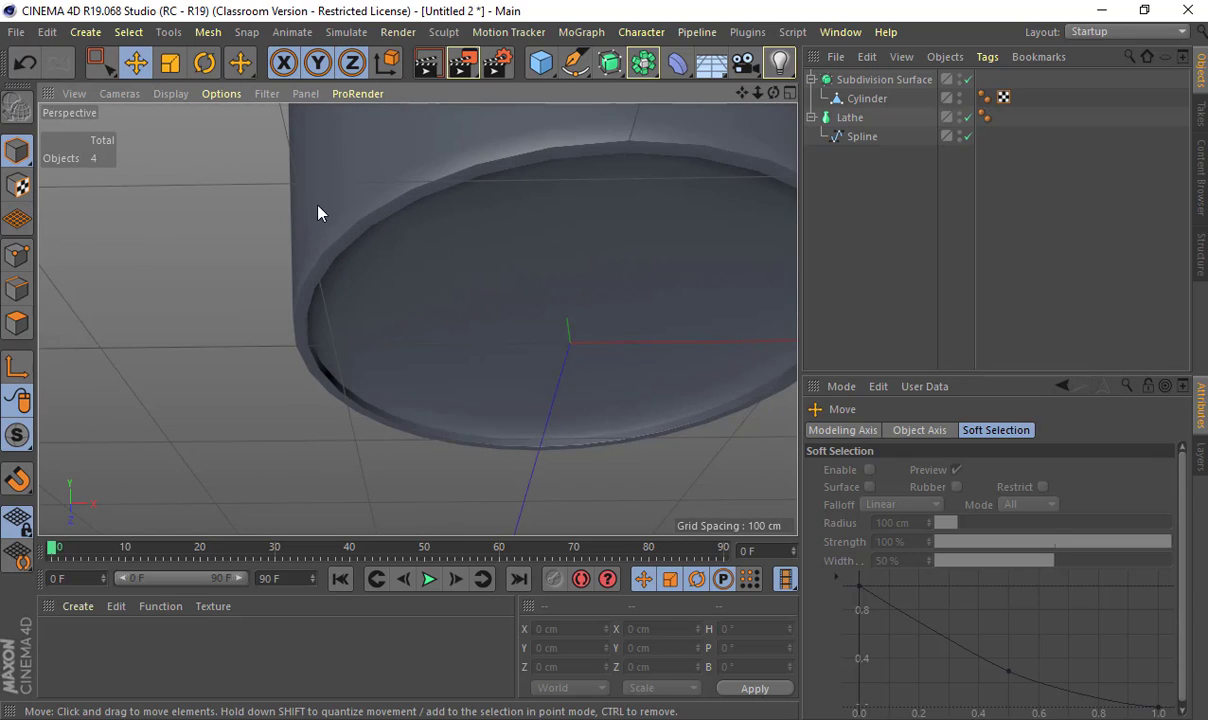
pyautogui.keyDown('alt'); pyautogui.moveTo(288, 205); pyautogui.dragTo(390, 252, button='right'); pyautogui.keyUp('alt')
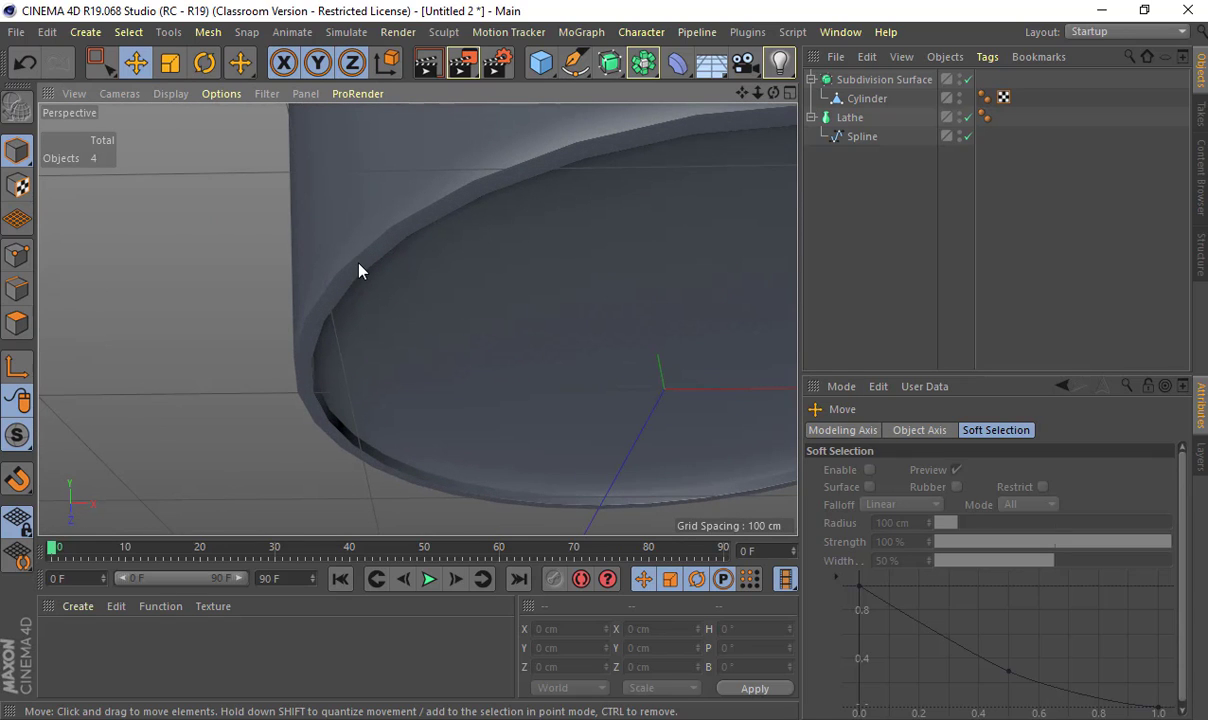
pyautogui.click(360, 270)
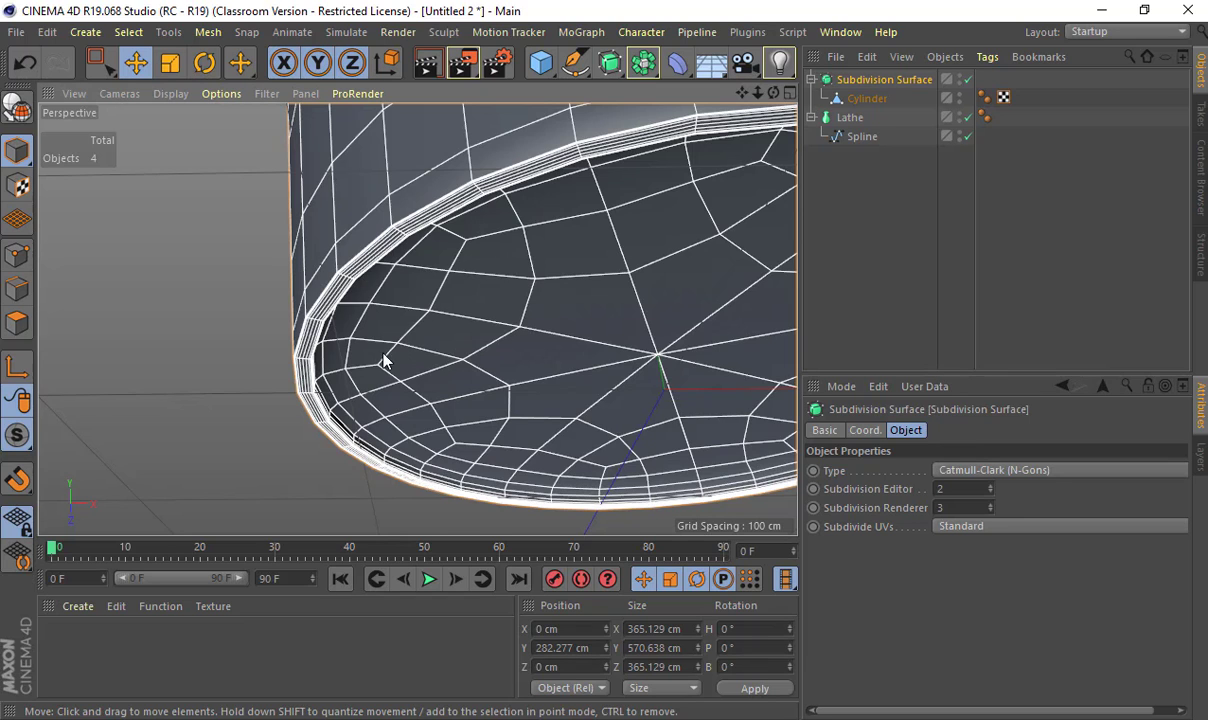
# - Disable the Subdivision Surface and make the cup's Cylinder mesh active in edge mode
pyautogui.click(967, 79)
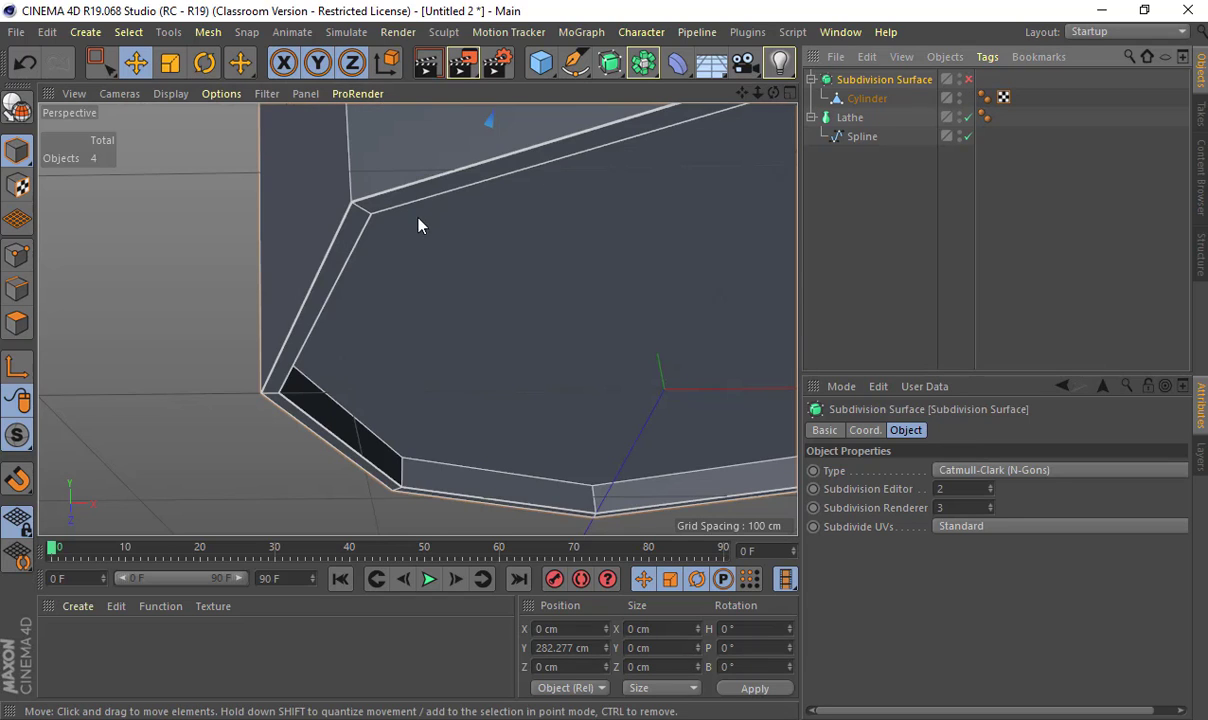
pyautogui.keyDown('alt'); pyautogui.moveTo(288, 217); pyautogui.dragTo(311, 395); pyautogui.keyUp('alt')
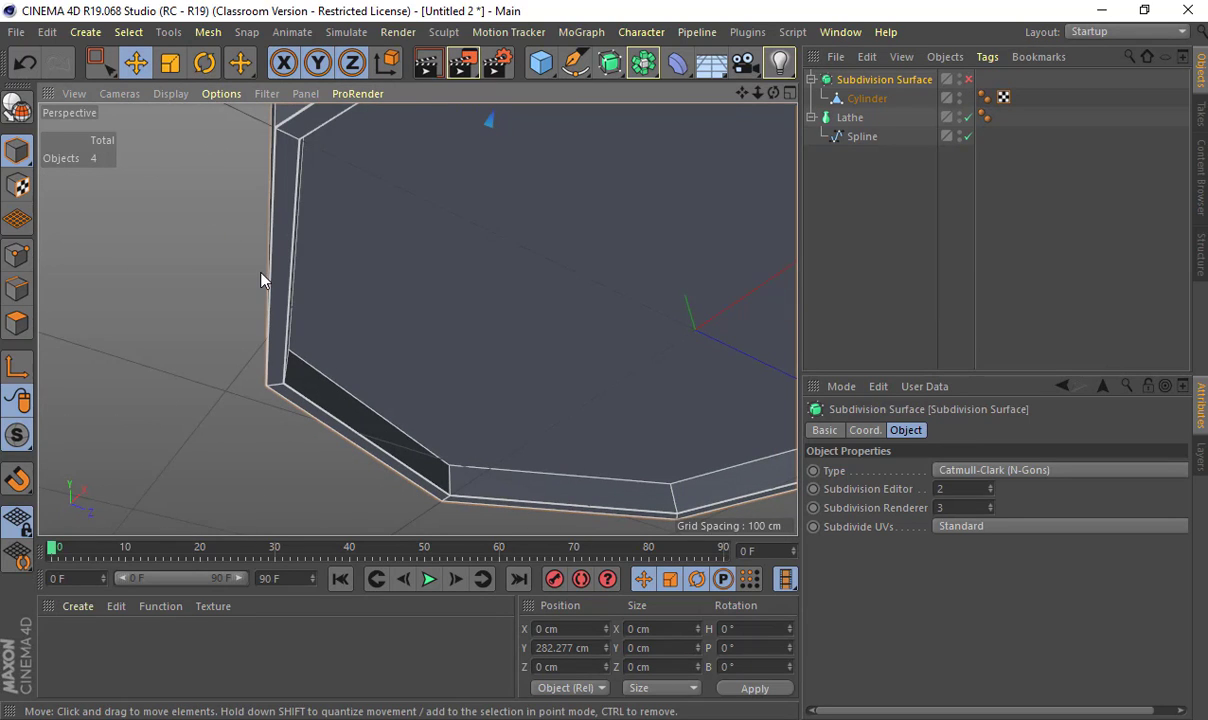
pyautogui.click(17, 289)
pyautogui.keyDown('alt'); pyautogui.moveTo(350, 316); pyautogui.dragTo(362, 414); pyautogui.keyUp('alt')
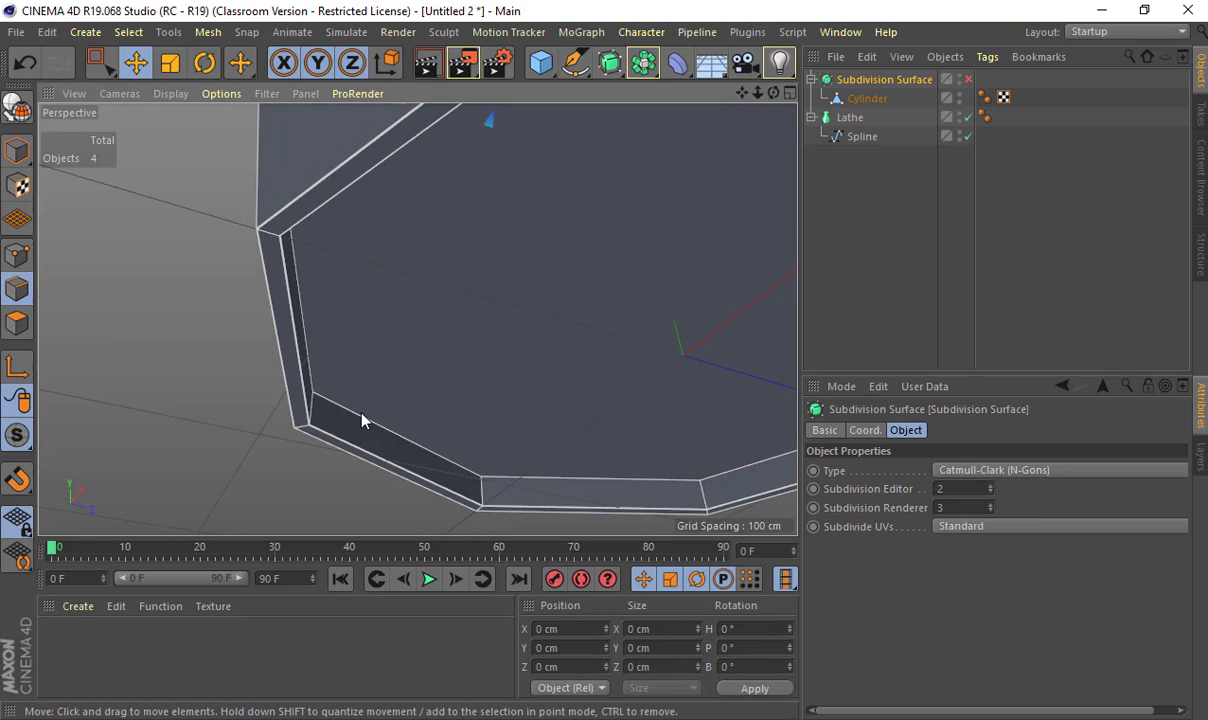
pyautogui.click(363, 414)
pyautogui.click(866, 98)
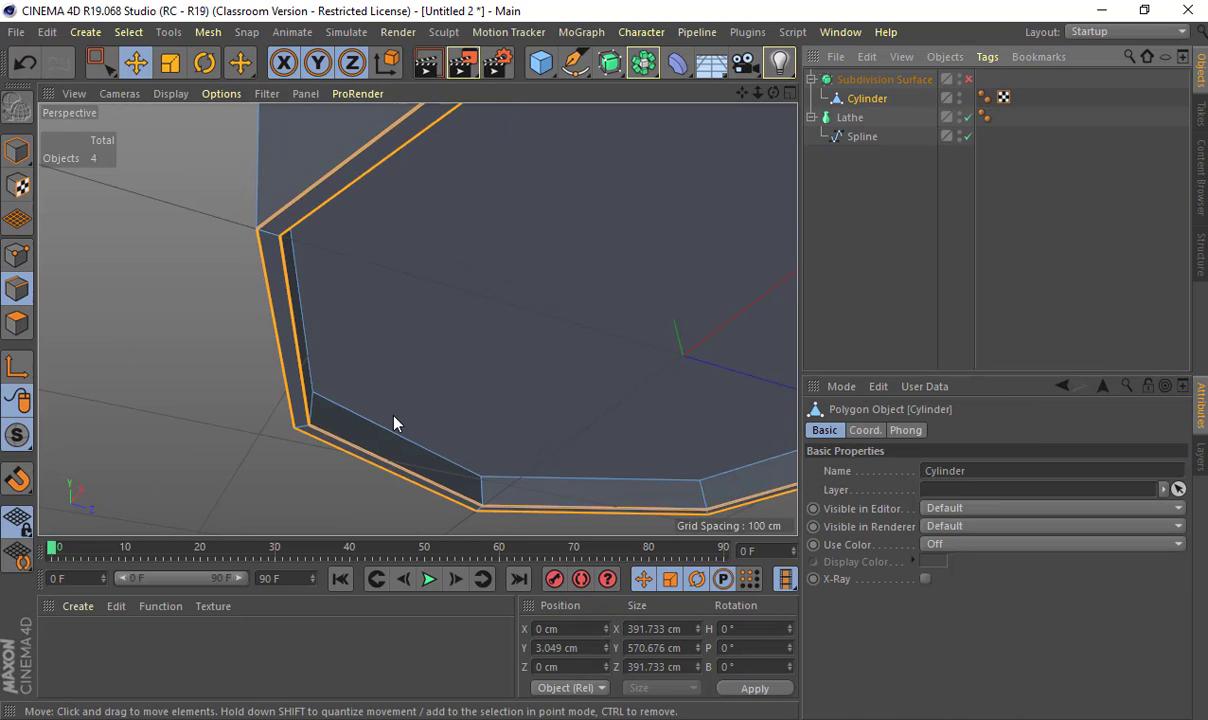
# - Select all the edges around the recessed face on the cup's underside
pyautogui.click(388, 432)
pyautogui.keyDown('alt'); pyautogui.moveTo(388, 432); pyautogui.dragTo(217, 340); pyautogui.keyUp('alt')
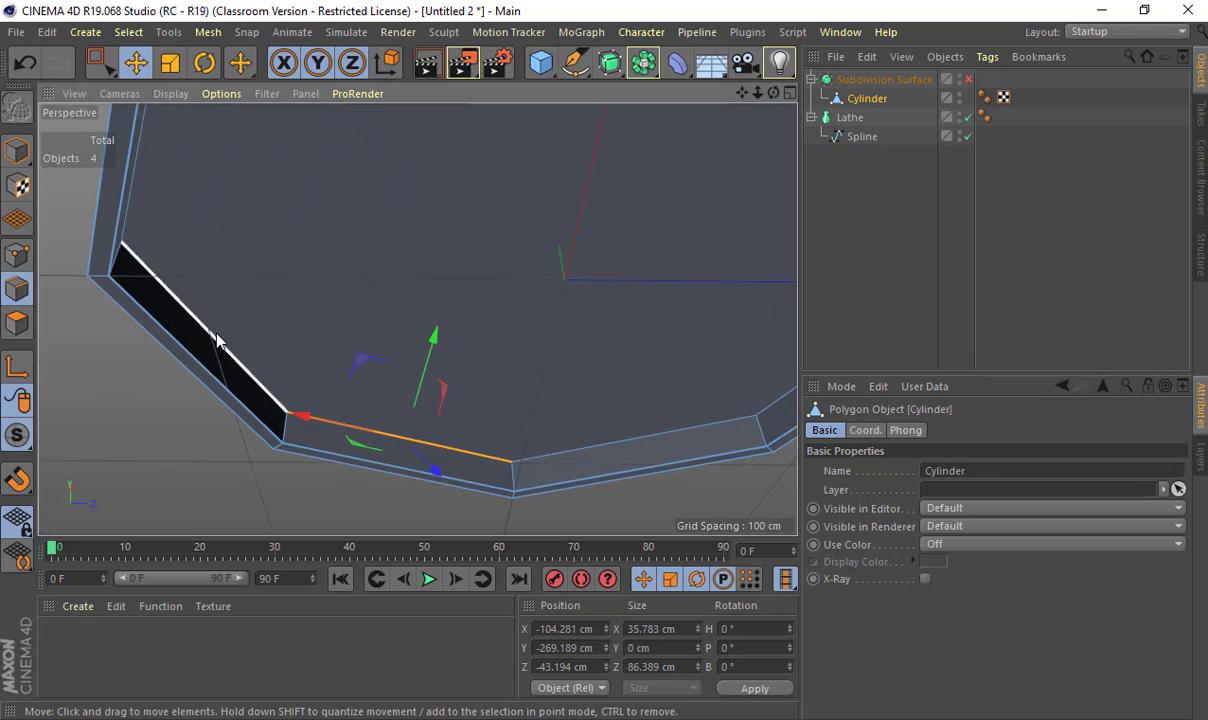
pyautogui.keyDown('shift'); pyautogui.click(490, 457); pyautogui.keyUp('shift')
pyautogui.keyDown('shift'); pyautogui.click(637, 448); pyautogui.keyUp('shift')
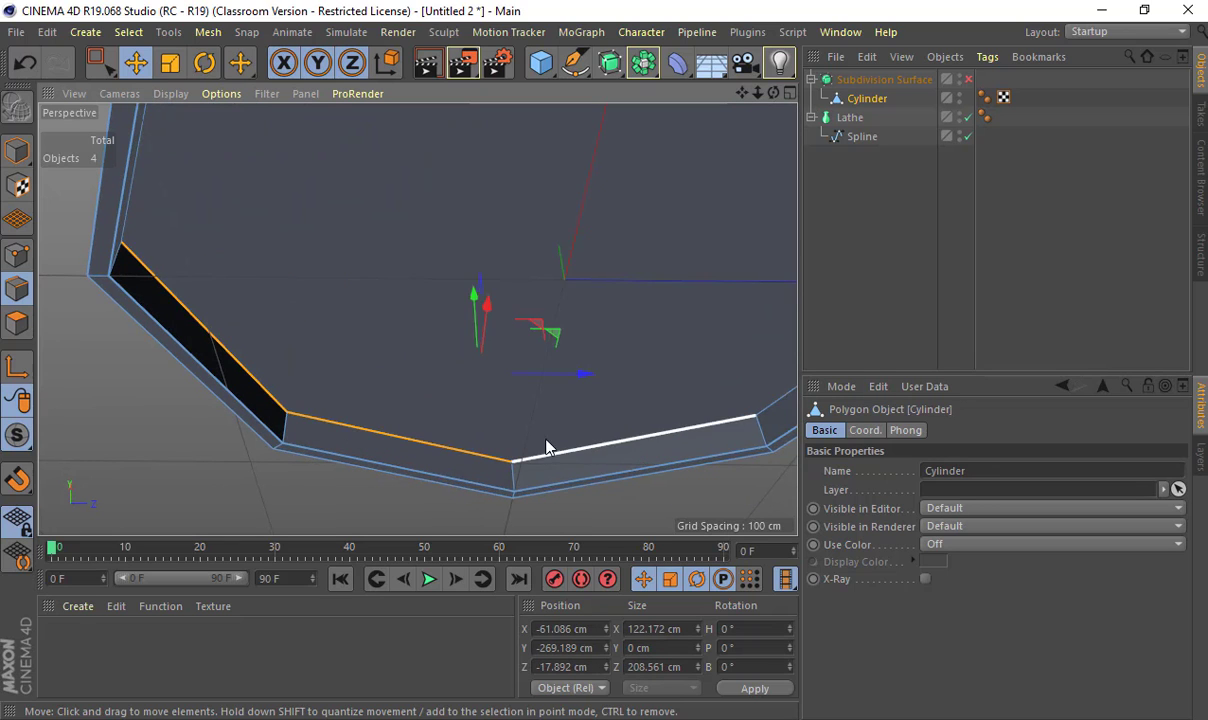
pyautogui.keyDown('alt'); pyautogui.moveTo(547, 445); pyautogui.dragTo(685, 200); pyautogui.keyUp('alt')
pyautogui.keyDown('shift'); pyautogui.click(700, 388); pyautogui.keyUp('shift')
pyautogui.keyDown('shift'); pyautogui.click(785, 400); pyautogui.keyUp('shift')
pyautogui.click(626, 148)
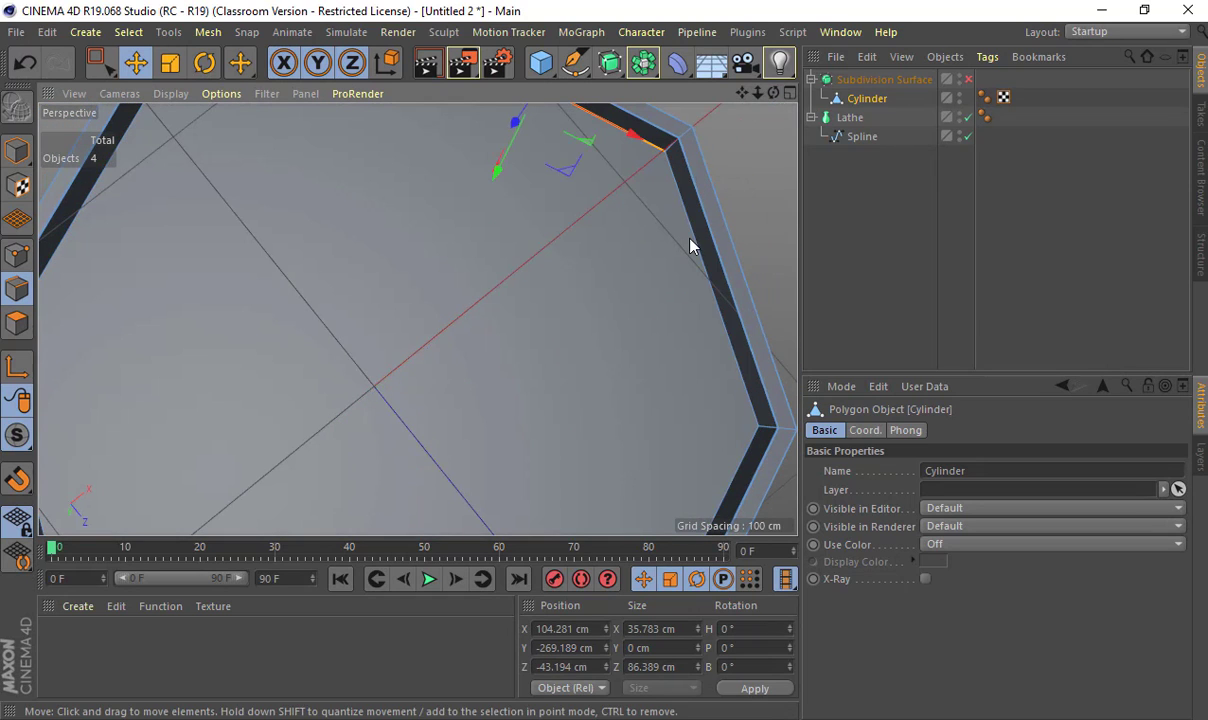
pyautogui.hotkey('ctrl', 'z')
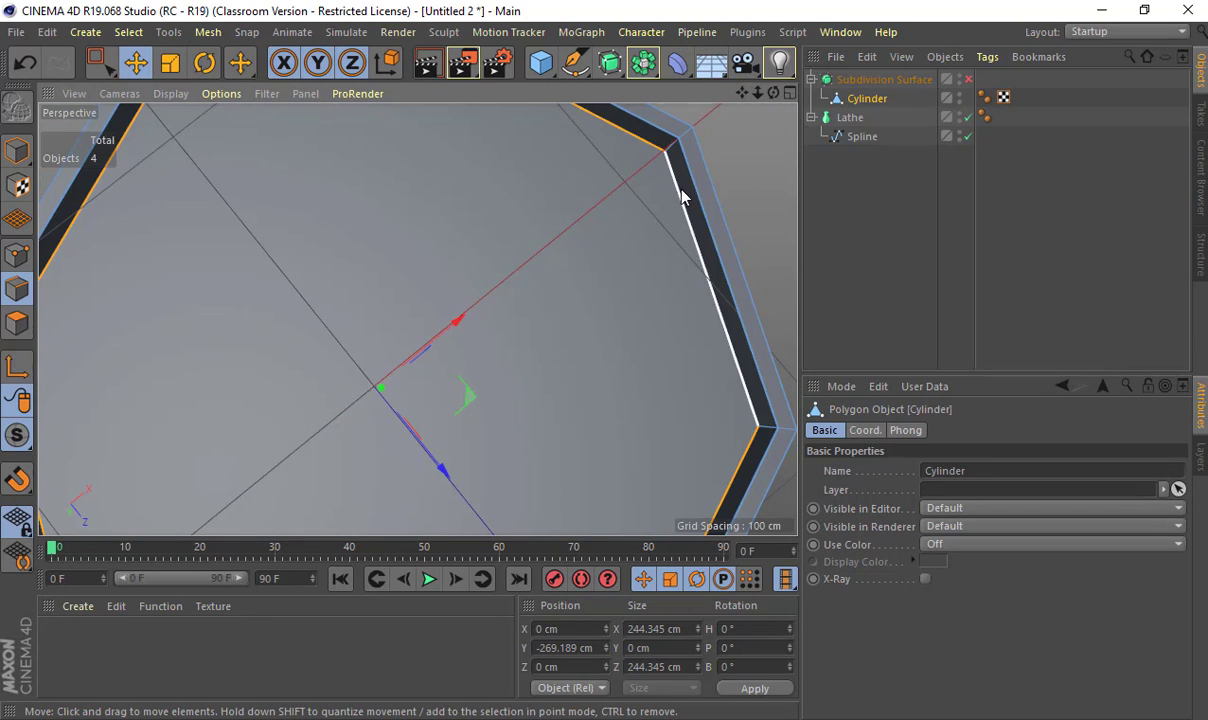
pyautogui.keyDown('shift'); pyautogui.click(682, 194); pyautogui.keyUp('shift')
# - Add all the edges around the cup's inside floor to the current edge selection
pyautogui.keyDown('alt'); pyautogui.moveTo(617, 353); pyautogui.dragTo(405, 362); pyautogui.keyUp('alt')
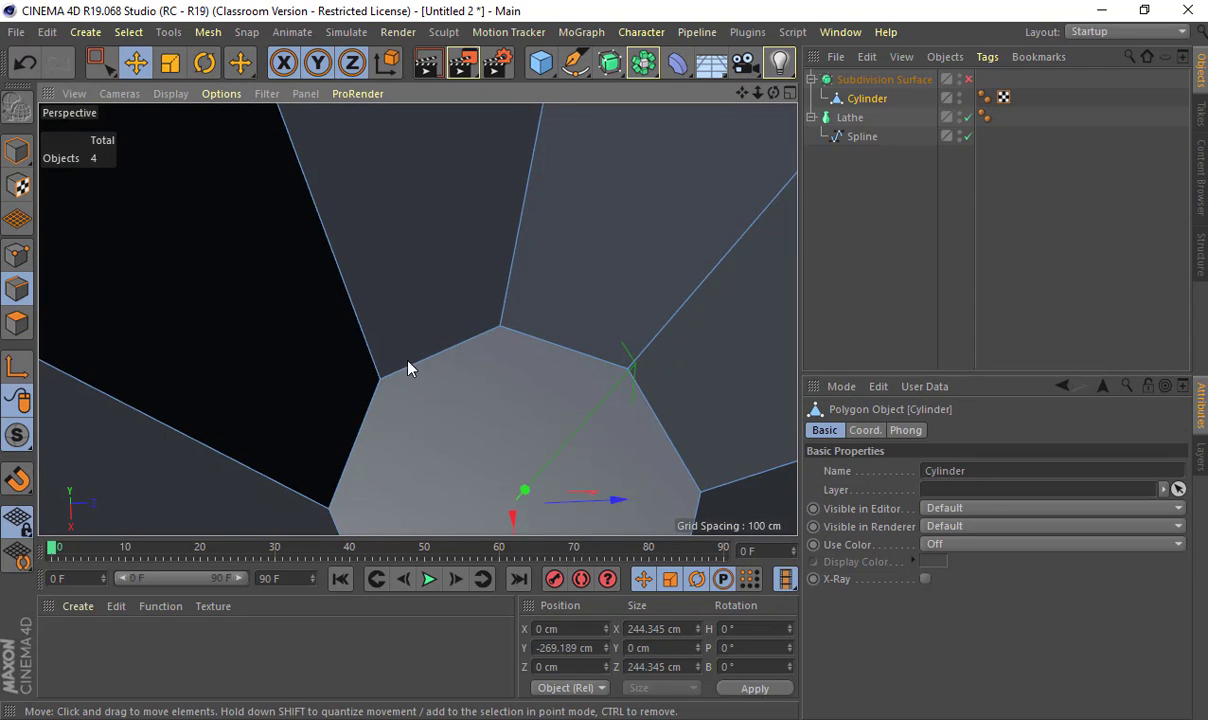
pyautogui.keyDown('shift'); pyautogui.click(405, 366); pyautogui.keyUp('shift')
pyautogui.keyDown('shift'); pyautogui.click(536, 340); pyautogui.keyUp('shift')
pyautogui.keyDown('shift'); pyautogui.click(664, 426); pyautogui.keyUp('shift')
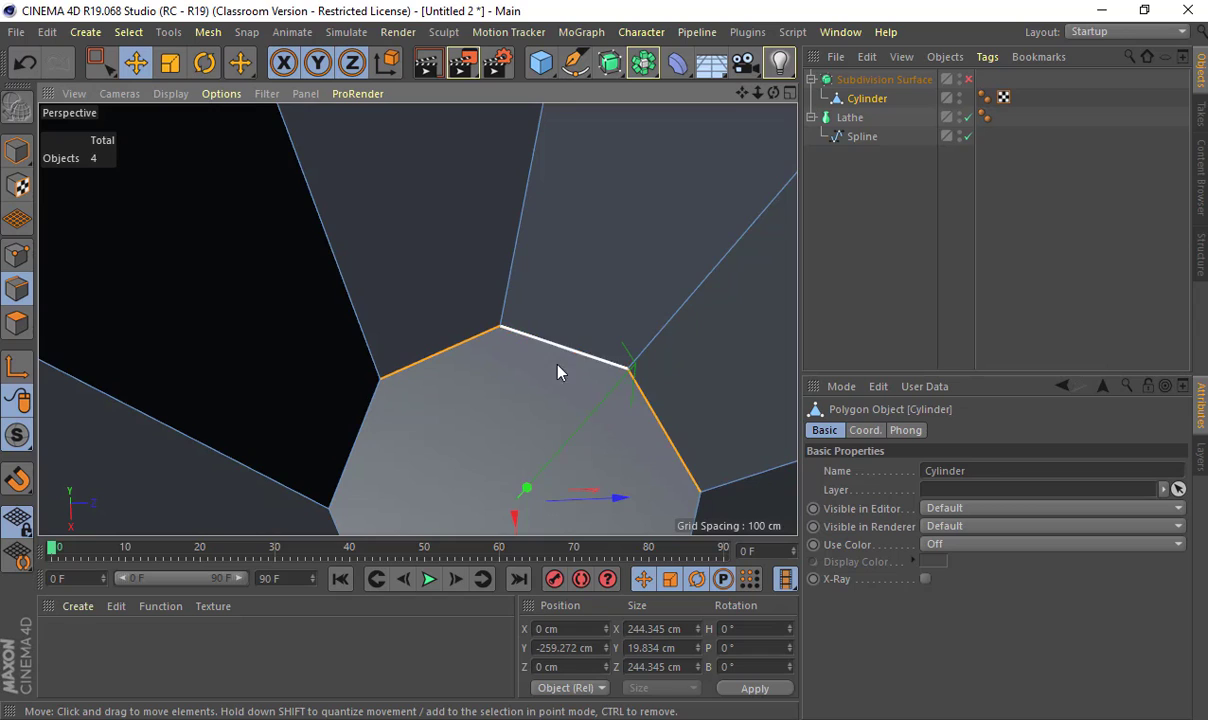
pyautogui.keyDown('alt'); pyautogui.moveTo(544, 368); pyautogui.dragTo(348, 309); pyautogui.keyUp('alt')
pyautogui.keyDown('shift'); pyautogui.click(314, 286); pyautogui.keyUp('shift')
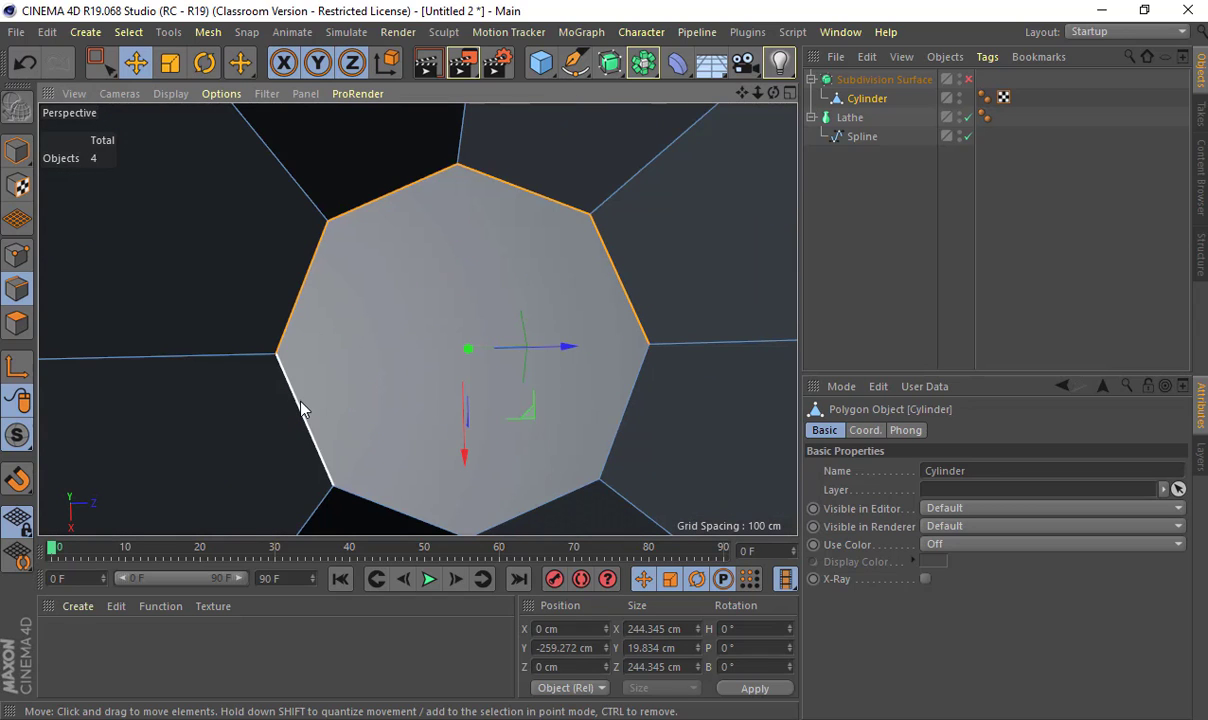
pyautogui.keyDown('shift'); pyautogui.click(395, 492); pyautogui.keyUp('shift')
pyautogui.keyDown('shift'); pyautogui.click(392, 506); pyautogui.keyUp('shift')
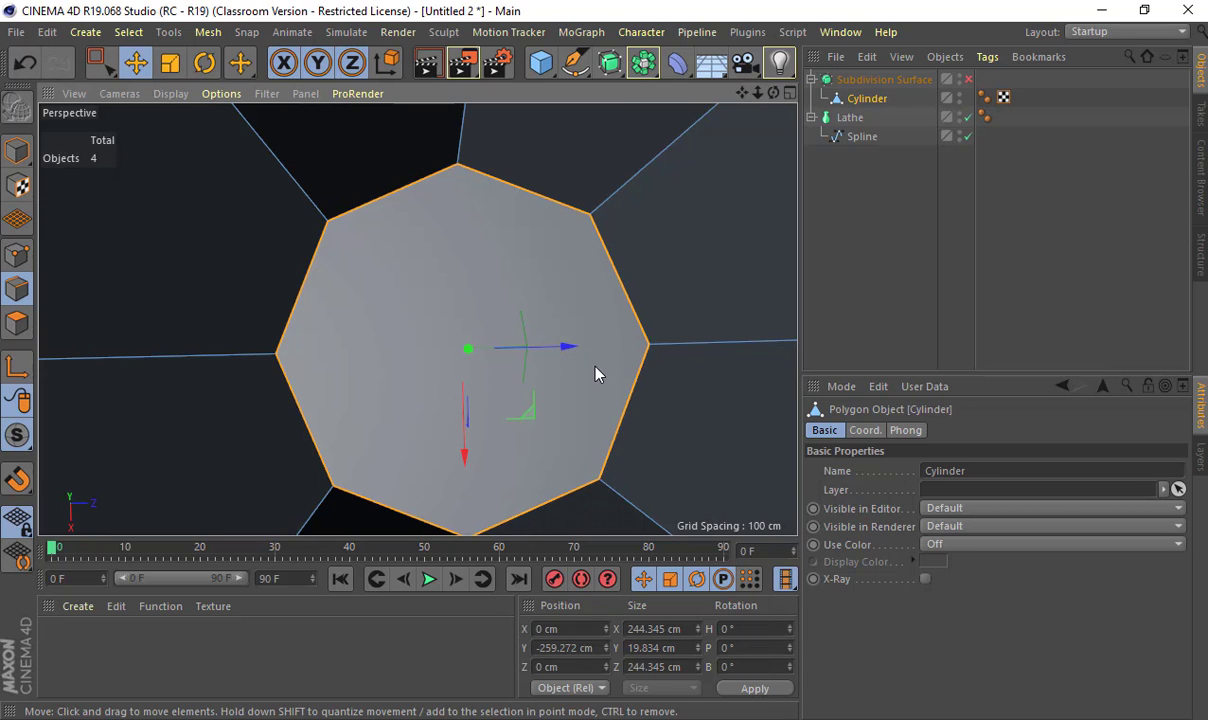
# - Bevel the selected edge rings of the cup's base in Chamfer mode with an offset of about 4.2 cm
pyautogui.press('m')
pyautogui.press('s')
pyautogui.moveTo(634, 318); pyautogui.dragTo(633, 308)
pyautogui.keyDown('alt'); pyautogui.moveTo(669, 406); pyautogui.dragTo(518, 385, button='right'); pyautogui.keyUp('alt')
pyautogui.keyDown('alt'); pyautogui.moveTo(566, 378); pyautogui.dragTo(625, 226); pyautogui.keyUp('alt')
pyautogui.keyDown('alt'); pyautogui.moveTo(625, 226); pyautogui.dragTo(464, 273, button='right'); pyautogui.keyUp('alt')
pyautogui.keyDown('alt'); pyautogui.moveTo(464, 273); pyautogui.dragTo(408, 360, button='middle'); pyautogui.keyUp('alt')
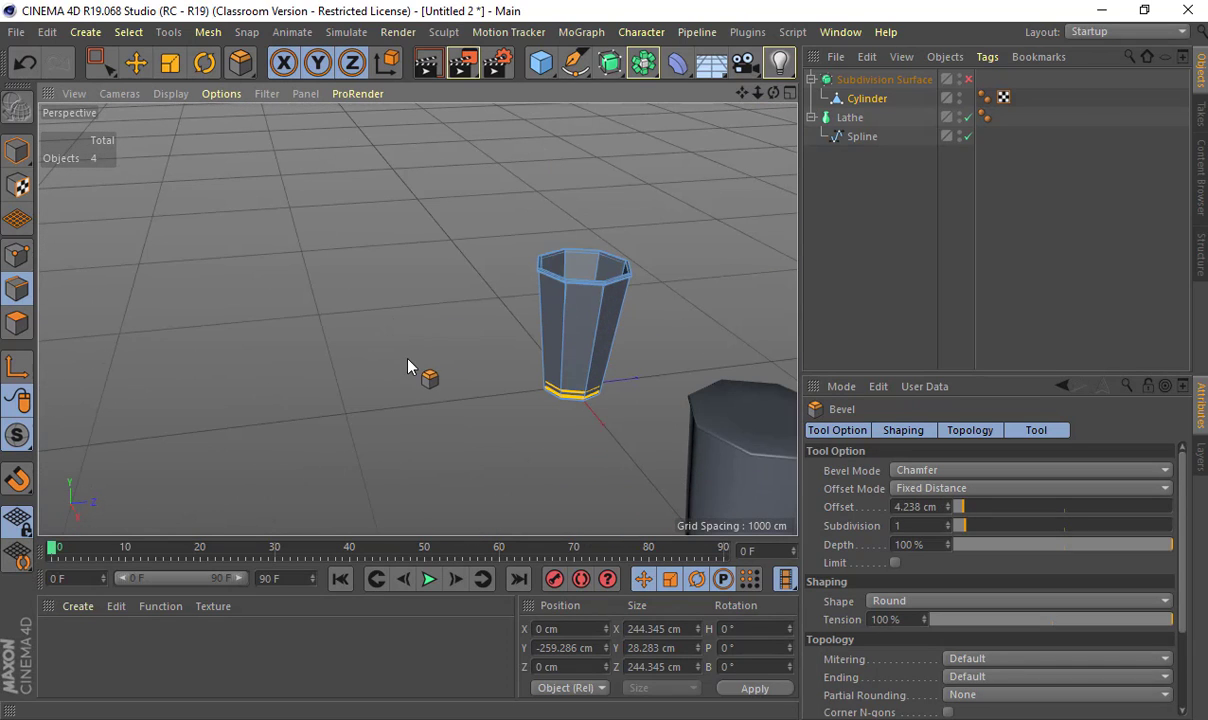
pyautogui.scroll(8, 365, 340)
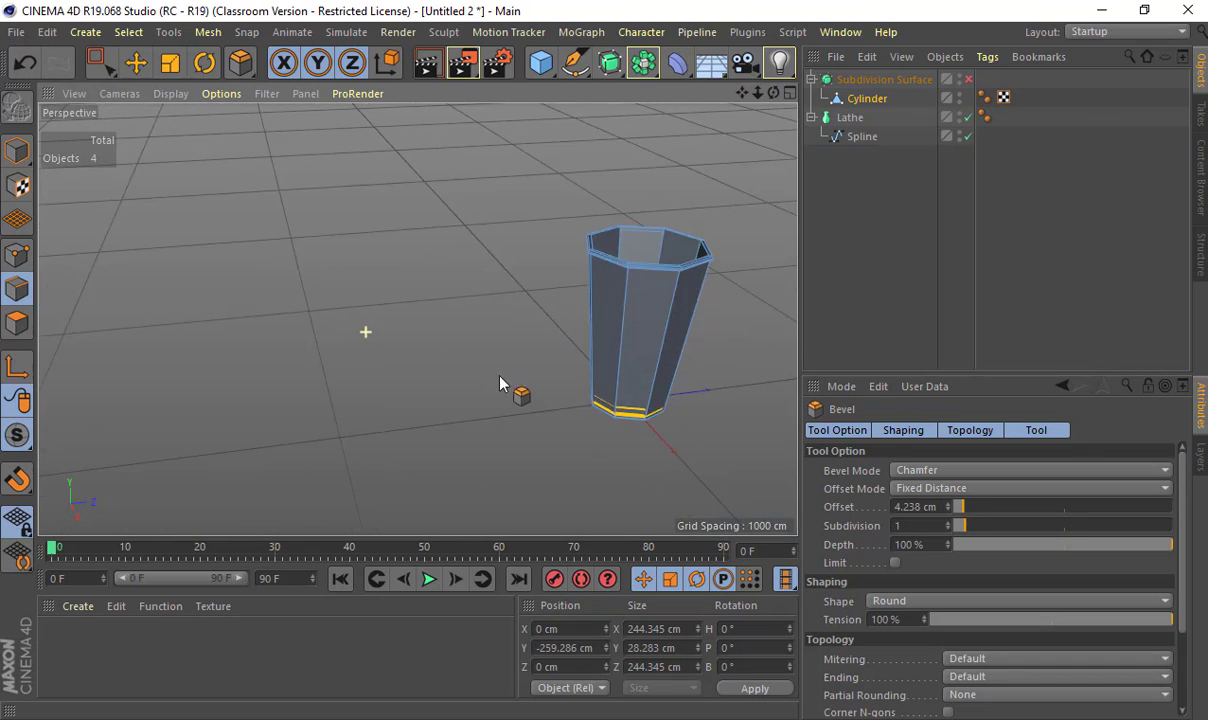
# - Switch to model mode, re-enable the Subdivision Surface and clear the object selection
pyautogui.keyDown('alt'); pyautogui.moveTo(391, 213); pyautogui.dragTo(240, 187); pyautogui.keyUp('alt')
pyautogui.click(15, 150)
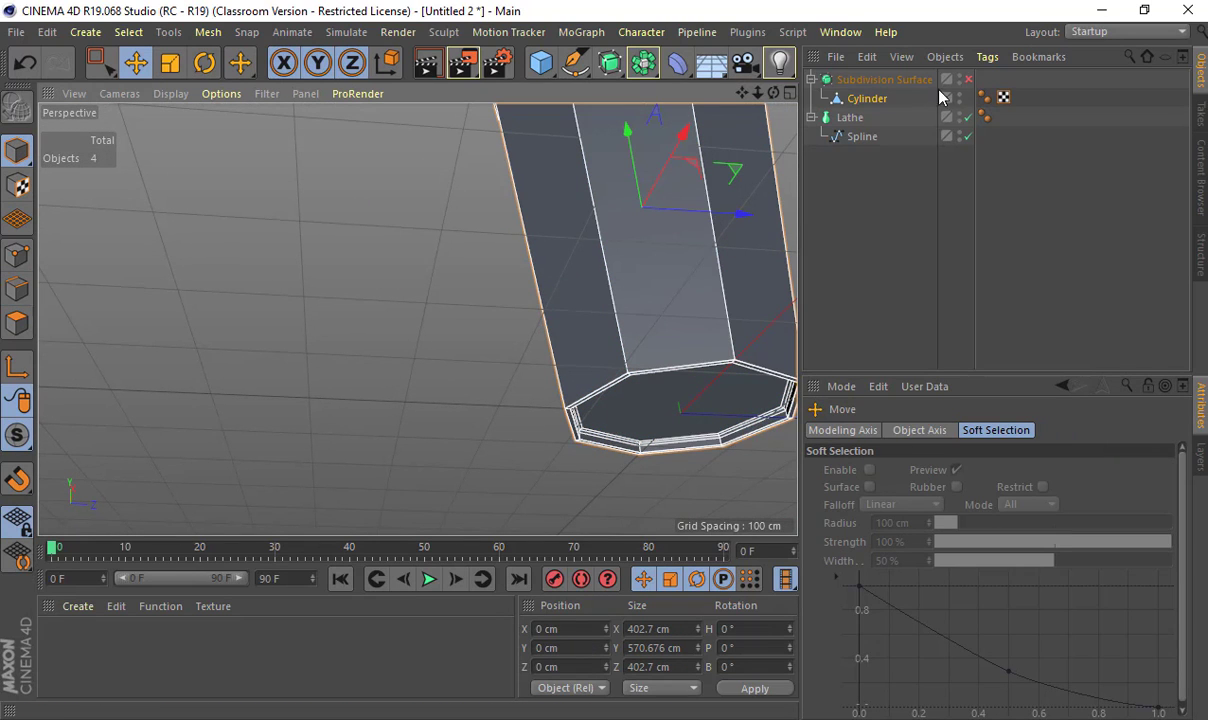
pyautogui.click(967, 80)
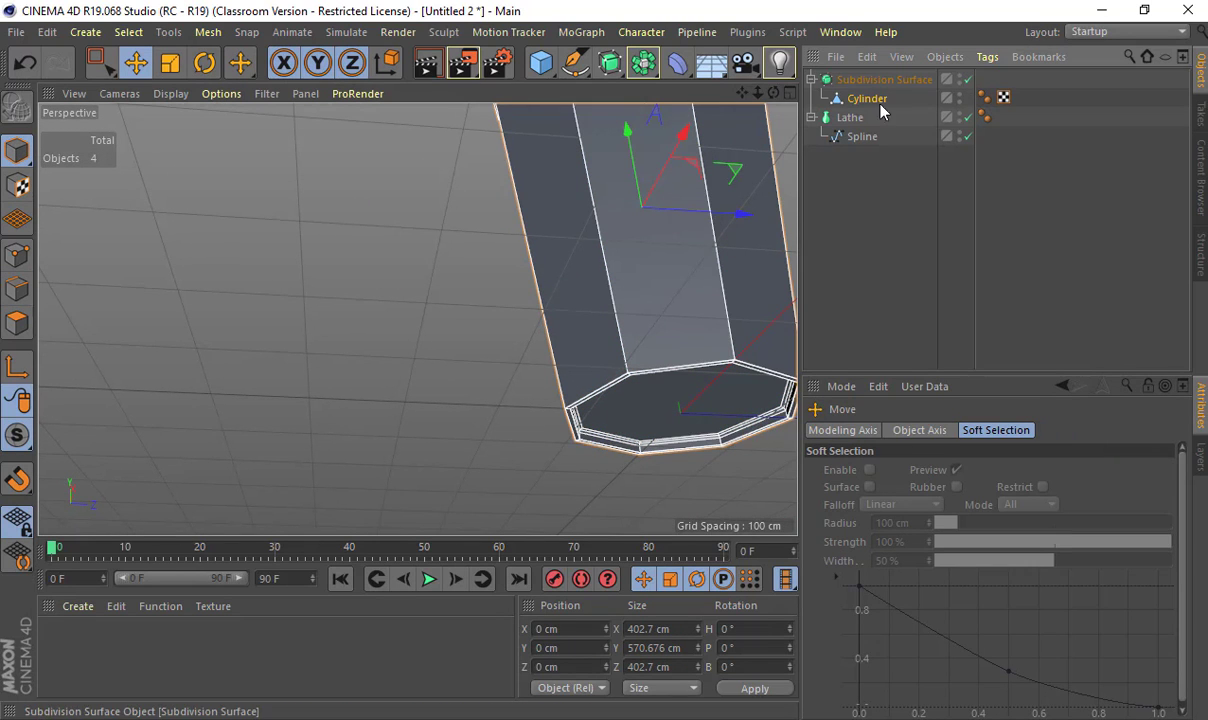
pyautogui.click(315, 250)
# - Examine the smoothed cup's rim, side walls and overall shape from several angles
pyautogui.keyDown('alt'); pyautogui.moveTo(315, 250); pyautogui.dragTo(390, 316); pyautogui.keyUp('alt')
pyautogui.keyDown('alt'); pyautogui.moveTo(418, 318); pyautogui.dragTo(401, 381, button='right'); pyautogui.keyUp('alt')
pyautogui.keyDown('alt'); pyautogui.moveTo(519, 488); pyautogui.dragTo(553, 307, button='right'); pyautogui.keyUp('alt')
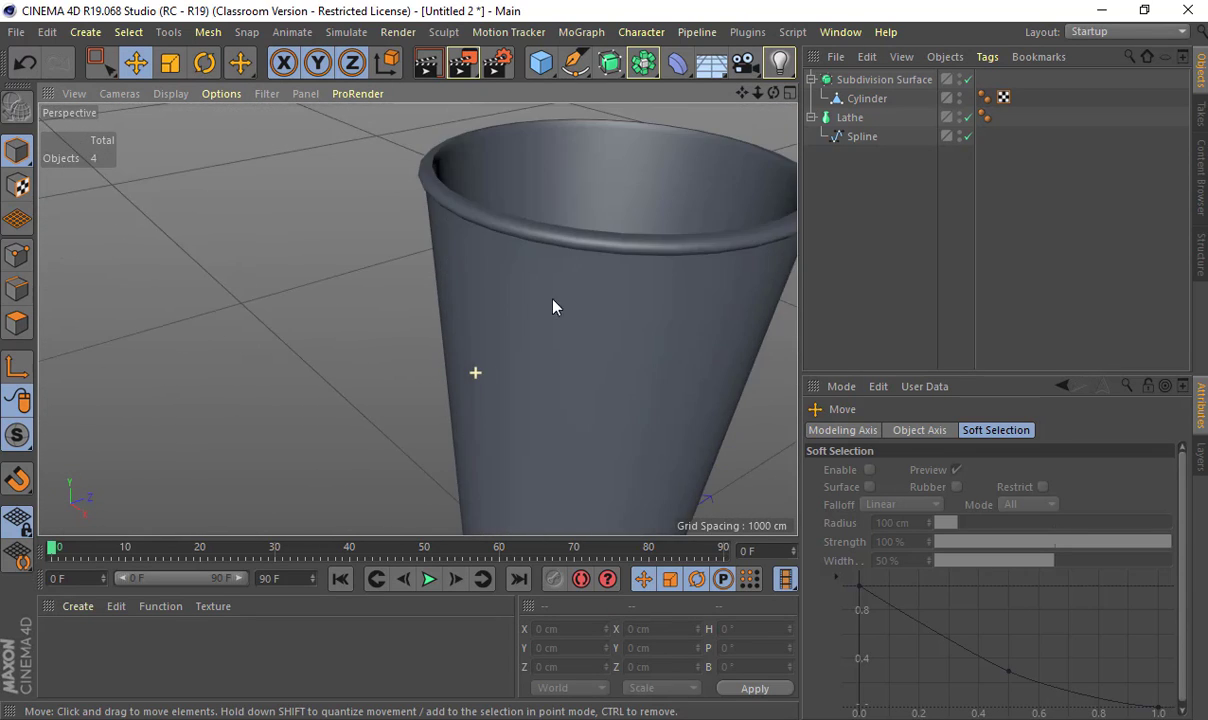
pyautogui.keyDown('alt'); pyautogui.moveTo(553, 307); pyautogui.dragTo(459, 313); pyautogui.keyUp('alt')
pyautogui.keyDown('alt'); pyautogui.moveTo(459, 313); pyautogui.dragTo(512, 359, button='right'); pyautogui.keyUp('alt')
pyautogui.keyDown('alt'); pyautogui.moveTo(512, 359); pyautogui.dragTo(291, 183); pyautogui.keyUp('alt')
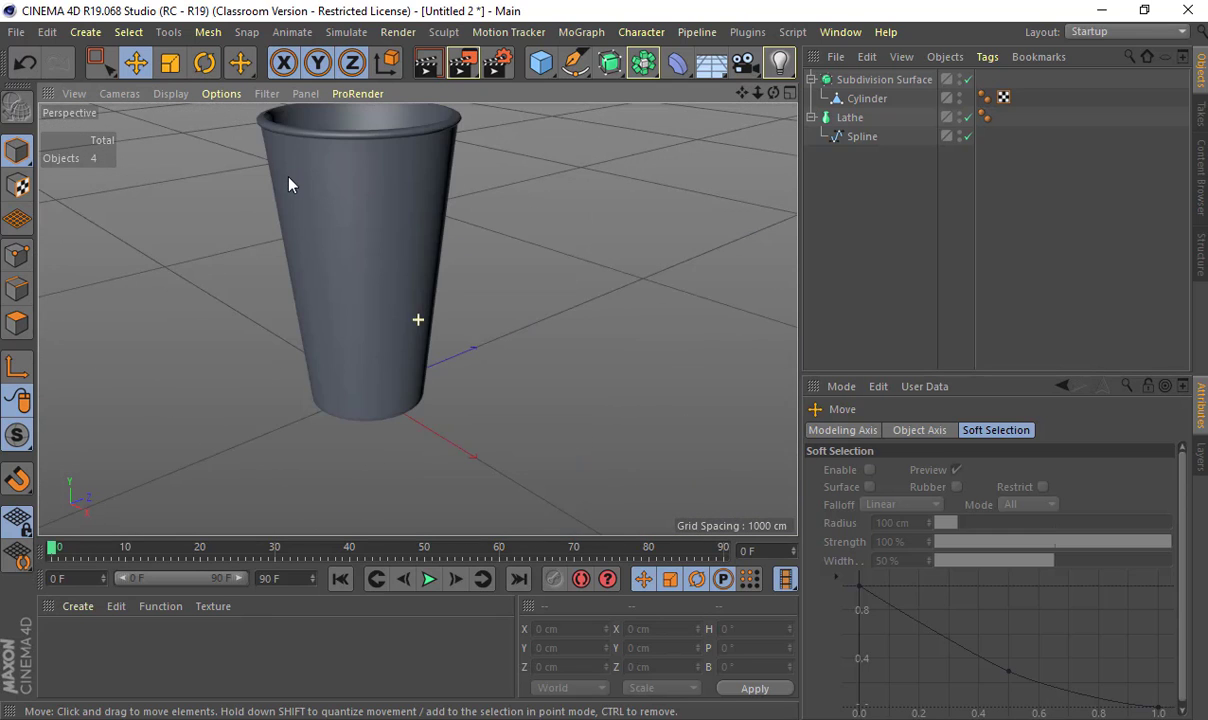
pyautogui.keyDown('alt'); pyautogui.moveTo(321, 309); pyautogui.dragTo(400, 260); pyautogui.keyUp('alt')
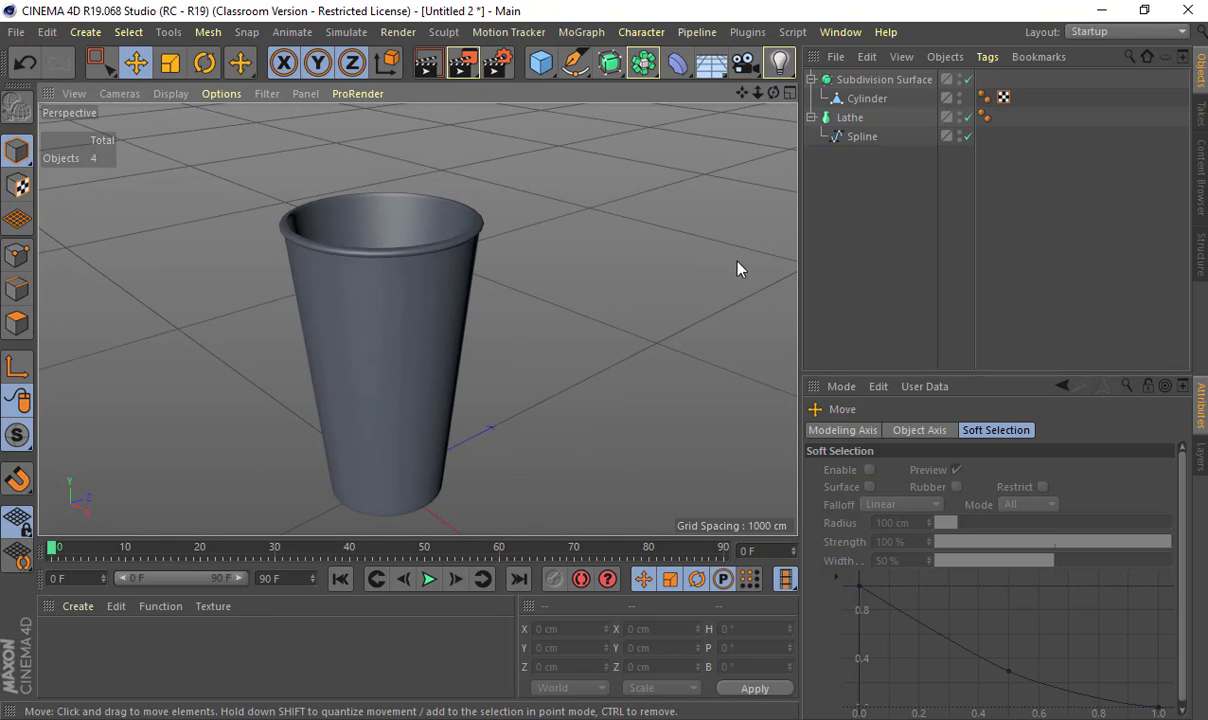
# - Disable the Subdivision Surface and select the cup's Cylinder mesh again
pyautogui.click(967, 80)
pyautogui.keyDown('alt'); pyautogui.moveTo(566, 218); pyautogui.dragTo(500, 201); pyautogui.keyUp('alt')
pyautogui.click(480, 272)
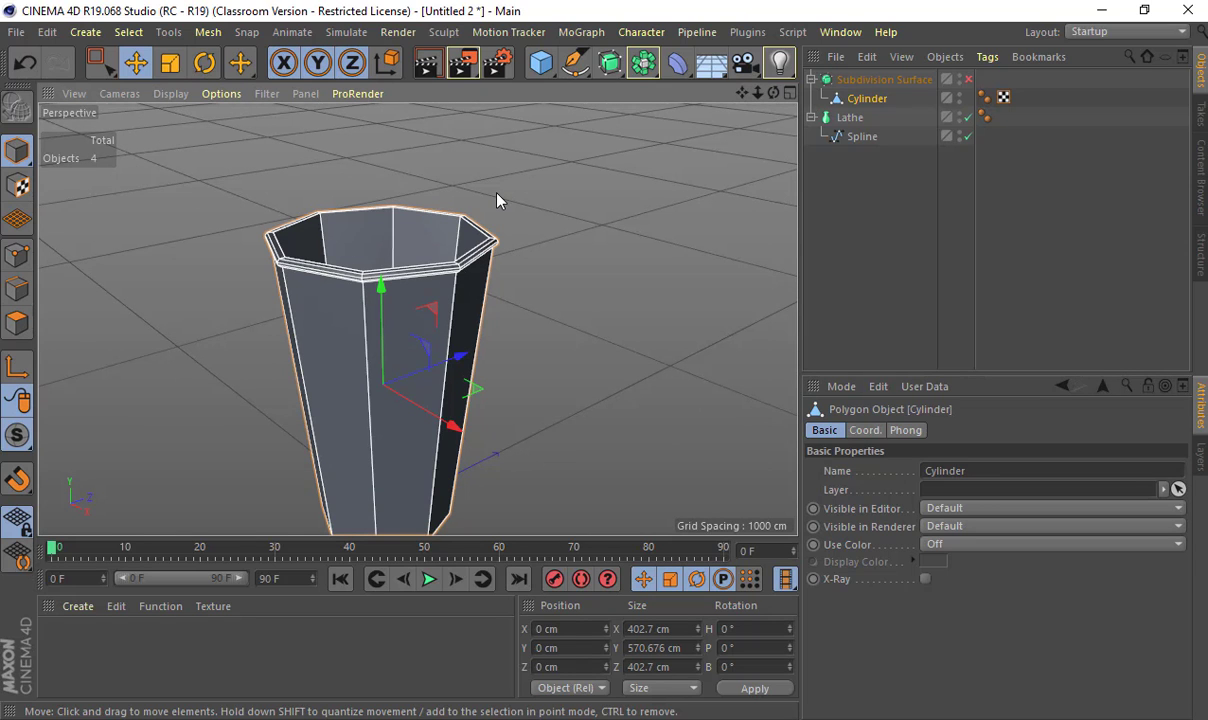
pyautogui.keyDown('alt'); pyautogui.moveTo(609, 275); pyautogui.dragTo(572, 394, button='right'); pyautogui.keyUp('alt')
pyautogui.click(594, 395)
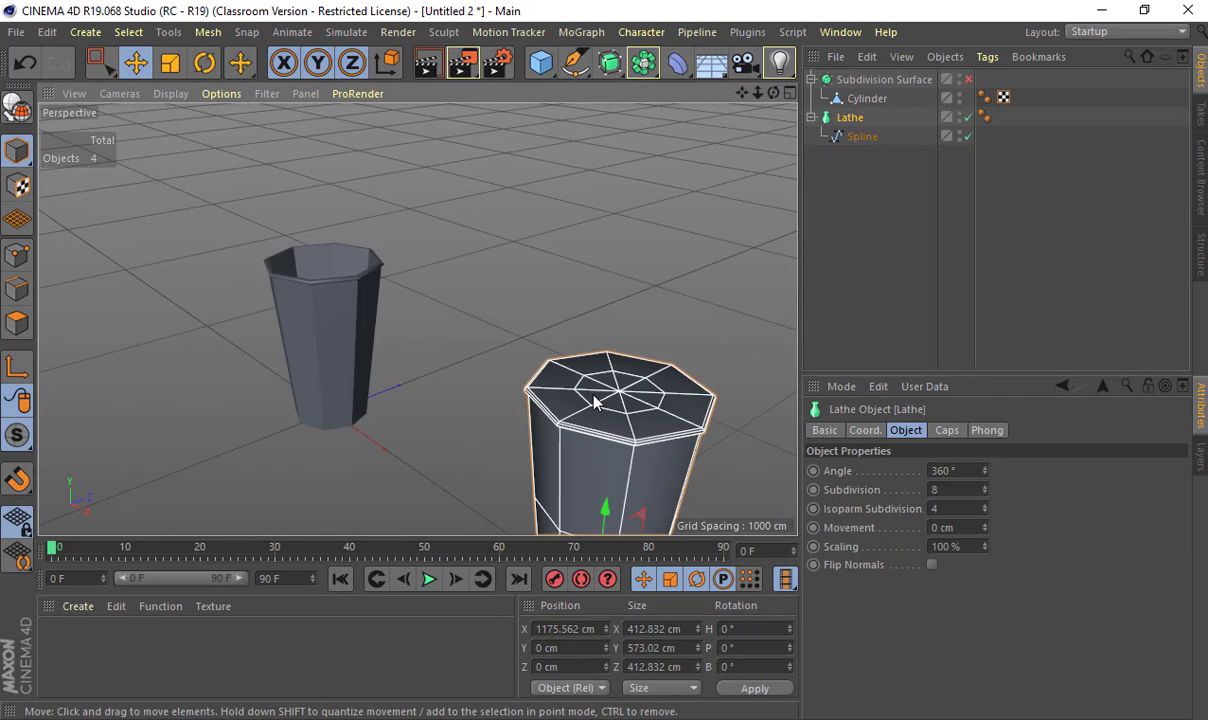
pyautogui.keyDown('alt'); pyautogui.moveTo(594, 395); pyautogui.dragTo(666, 406); pyautogui.keyUp('alt')
pyautogui.keyDown('alt'); pyautogui.moveTo(668, 332); pyautogui.dragTo(800, 376); pyautogui.keyUp('alt')
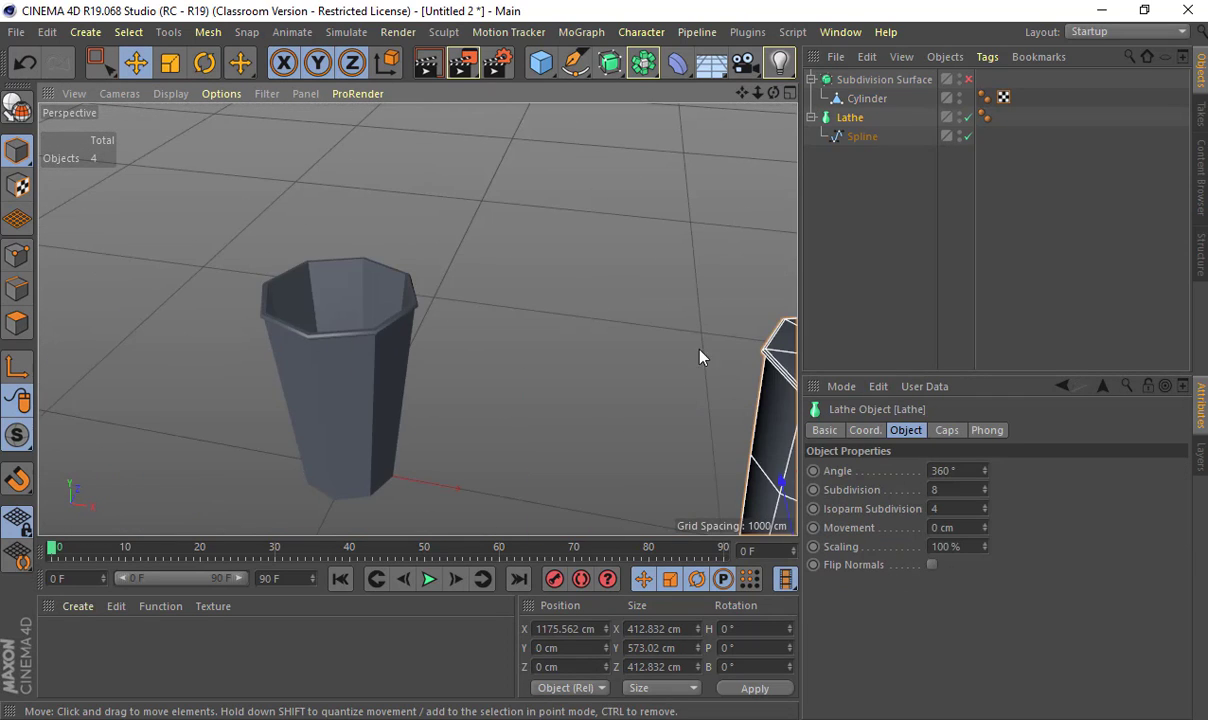
pyautogui.click(370, 338)
# - Show the cup in the full-size Right view with its rim framed
pyautogui.keyDown('alt'); pyautogui.moveTo(370, 338); pyautogui.dragTo(453, 326, button='middle'); pyautogui.keyUp('alt')
pyautogui.keyDown('alt'); pyautogui.moveTo(453, 326); pyautogui.dragTo(600, 325, button='right'); pyautogui.keyUp('alt')
pyautogui.middleClick(485, 195)
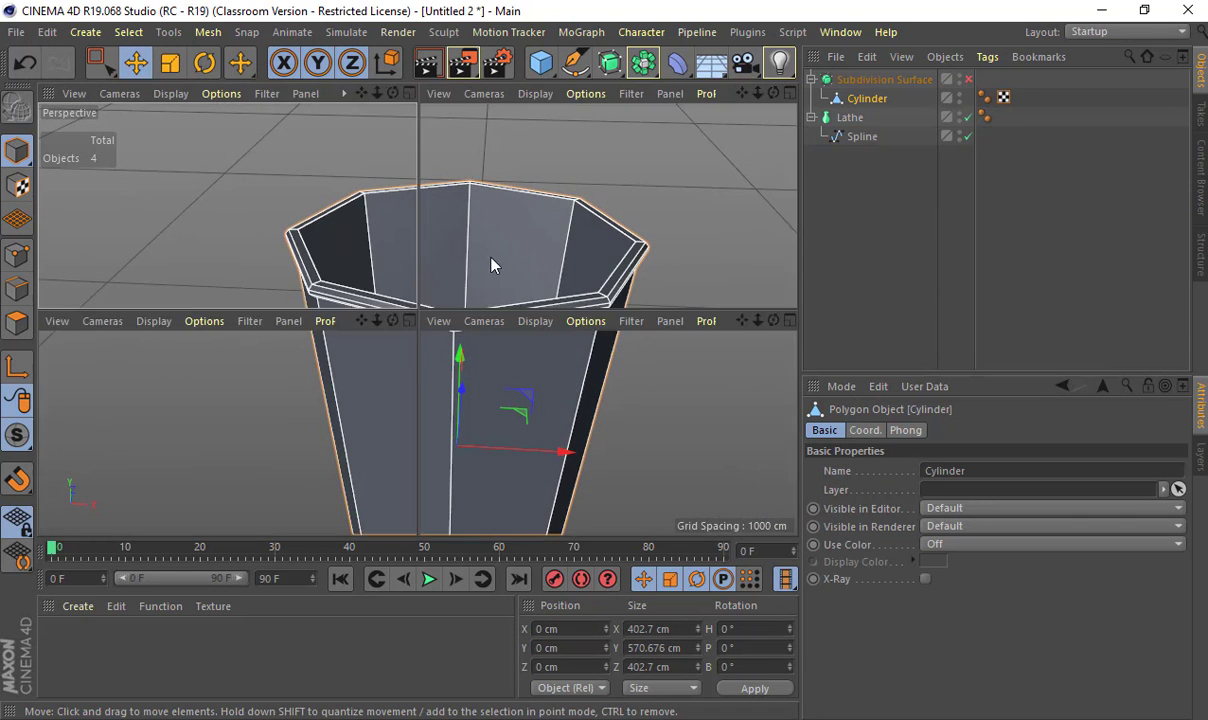
pyautogui.middleClick(368, 359)
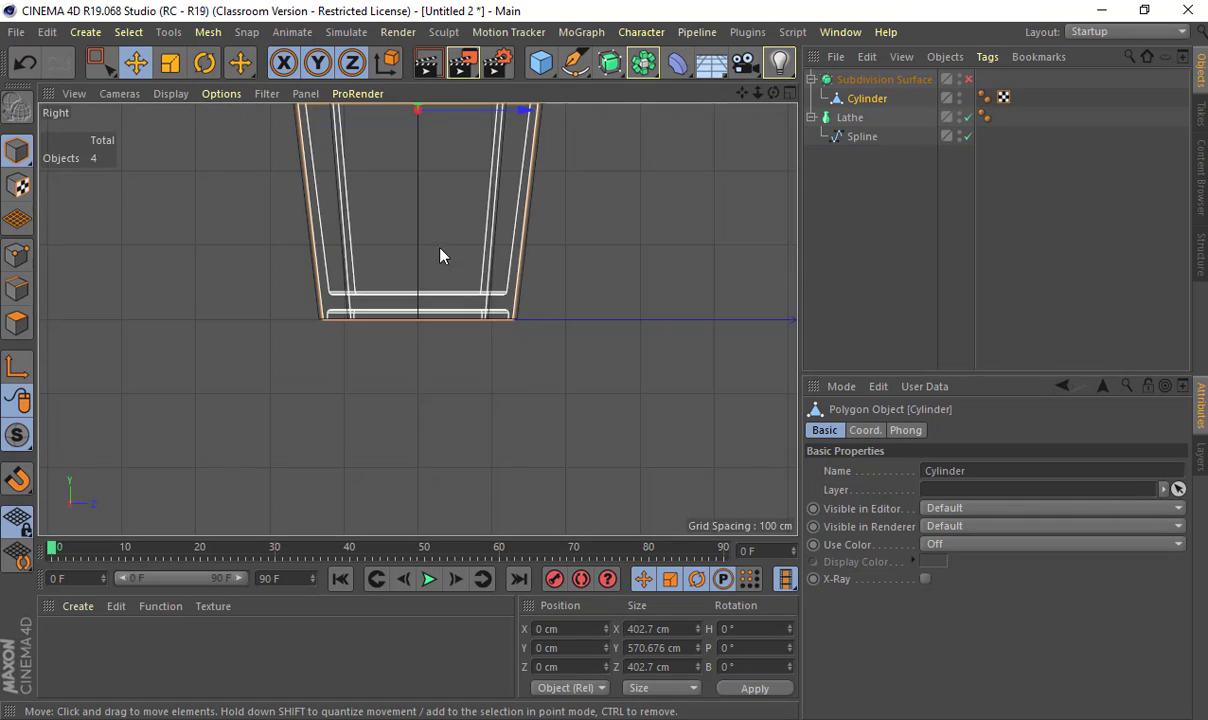
pyautogui.keyDown('alt'); pyautogui.moveTo(453, 191); pyautogui.dragTo(497, 573, button='middle'); pyautogui.keyUp('alt')
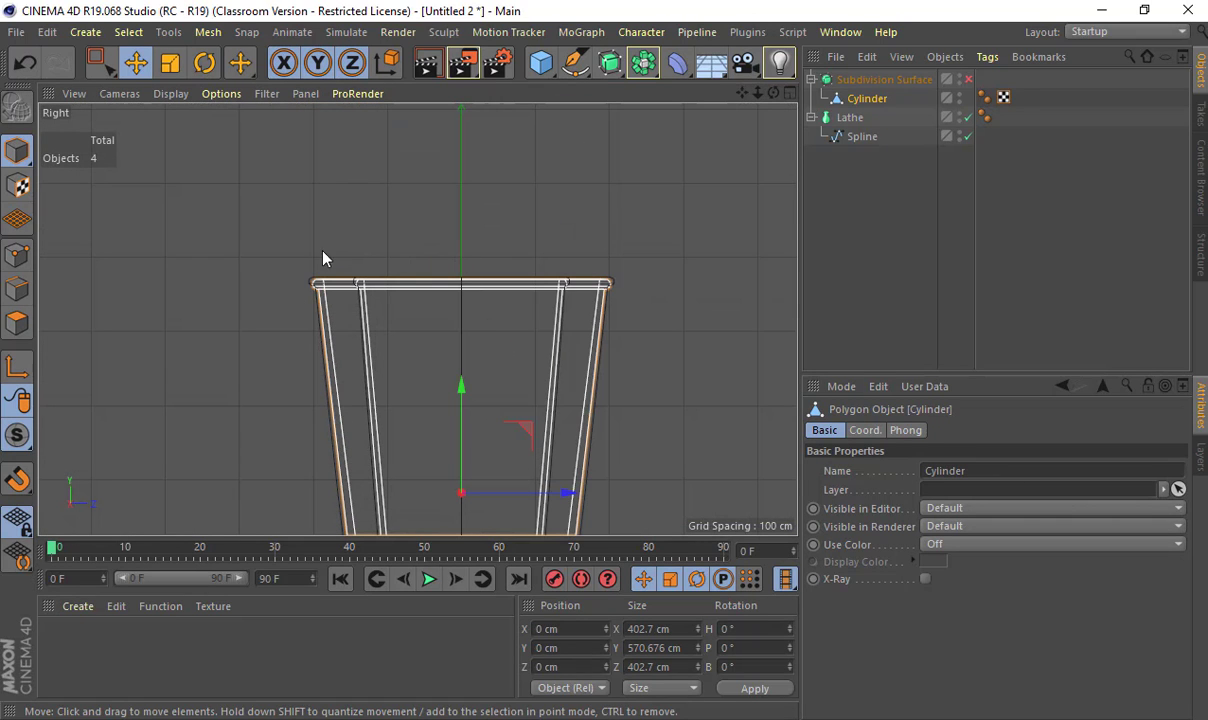
# - Switch to Chrome and search Google Images for "fountain drink lid" in a new tab
pyautogui.hotkey('alt', 'Tab')
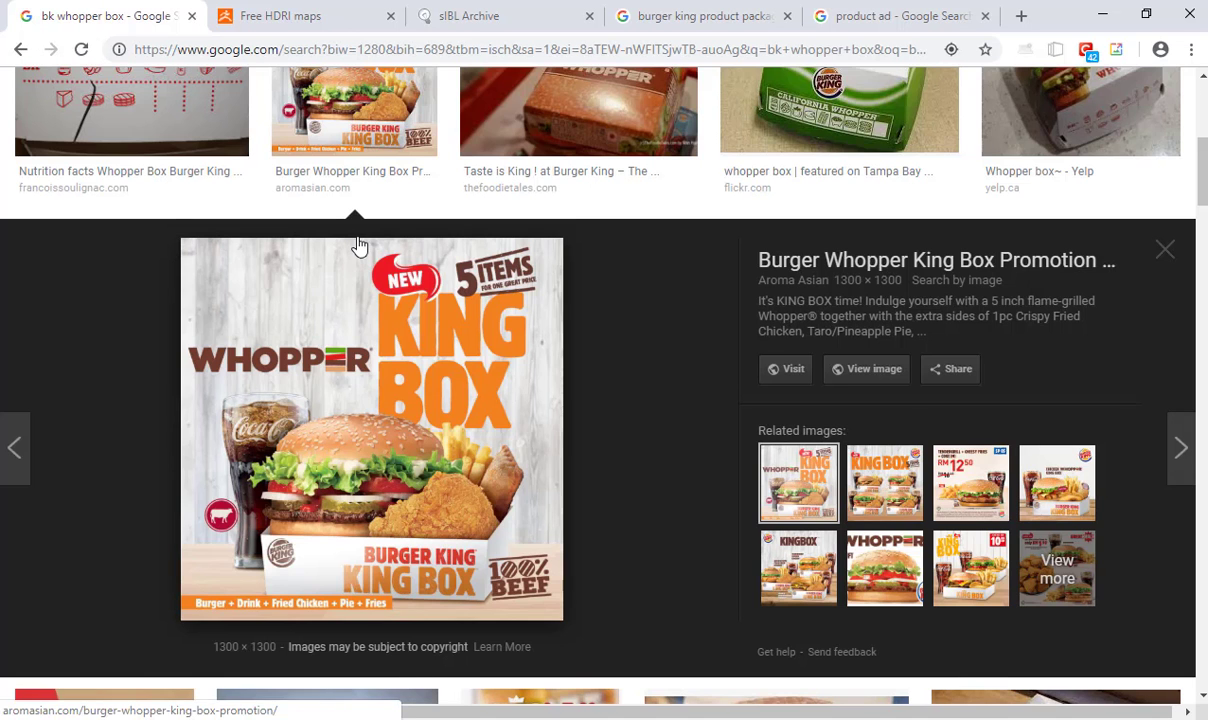
pyautogui.press('Escape')
pyautogui.click(858, 19)
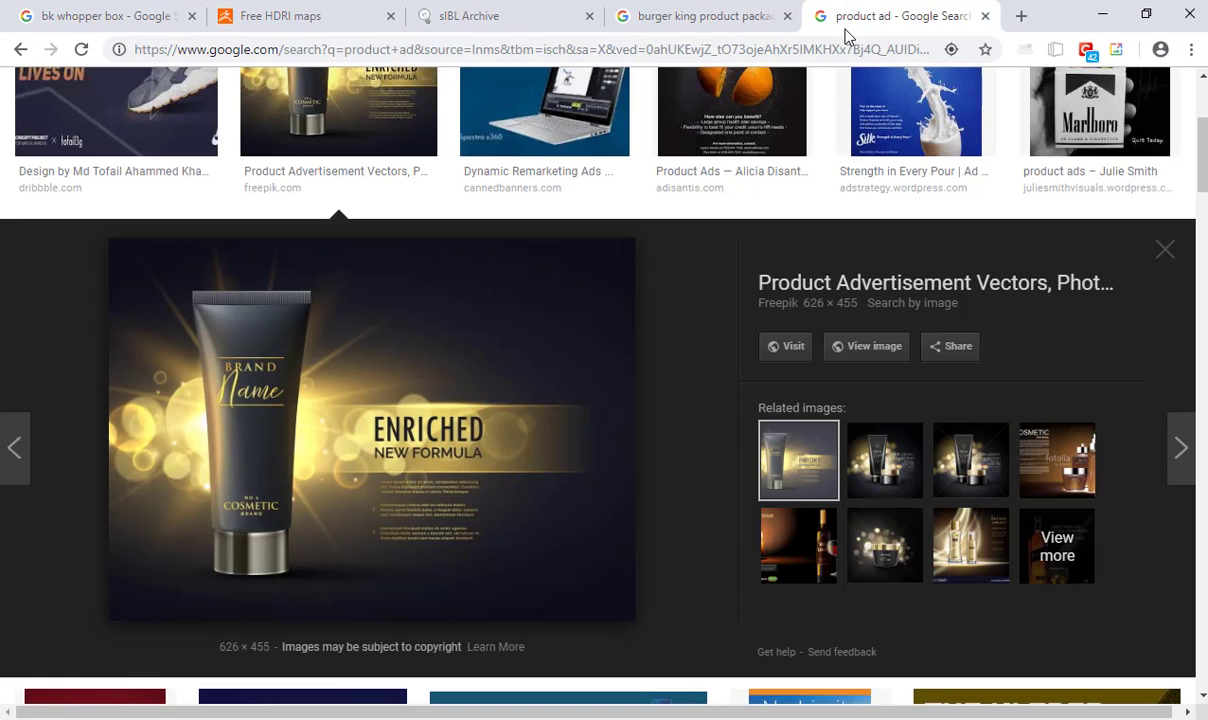
pyautogui.hotkey('ctrl', 't')
pyautogui.write('box')
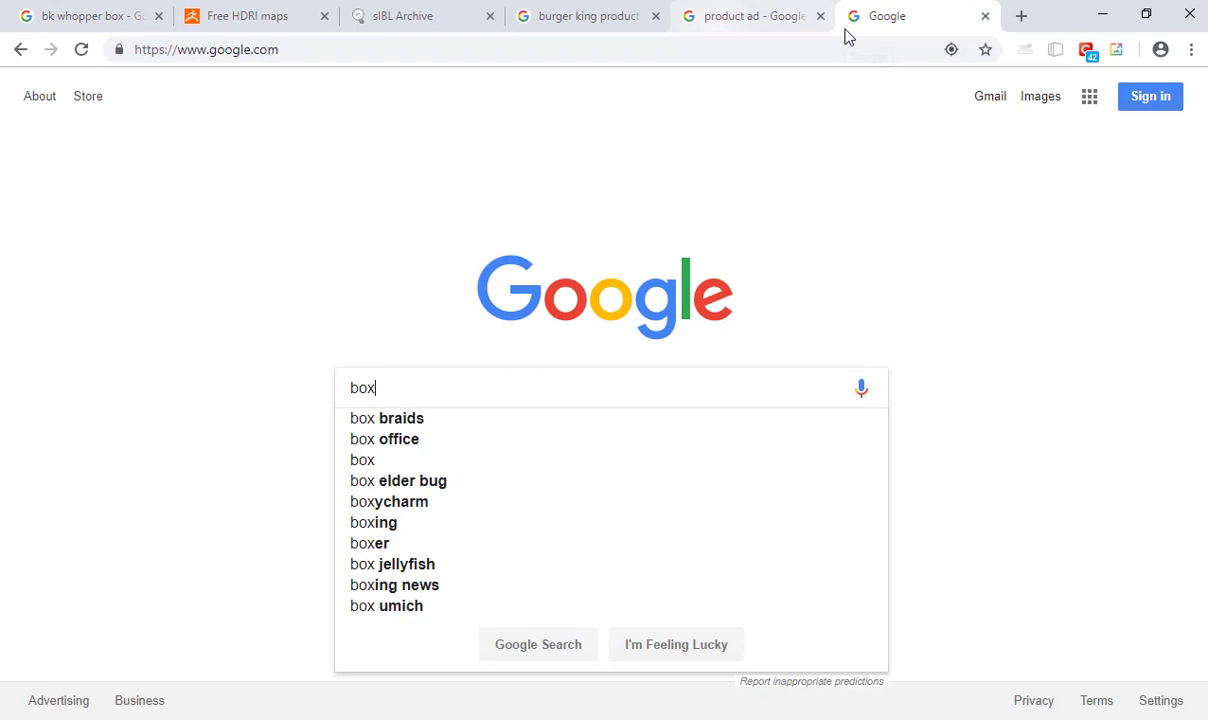
pyautogui.press('BackSpace')
pyautogui.press('BackSpace')
pyautogui.press('BackSpace')
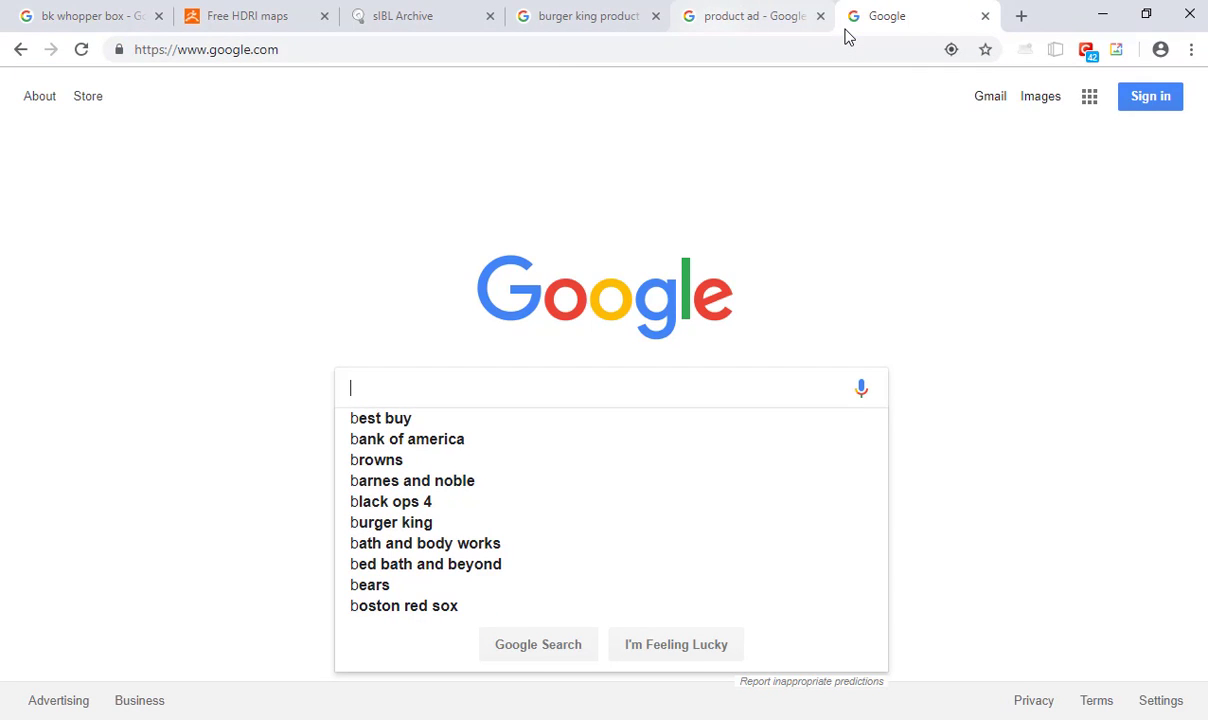
pyautogui.write('fountain drin')
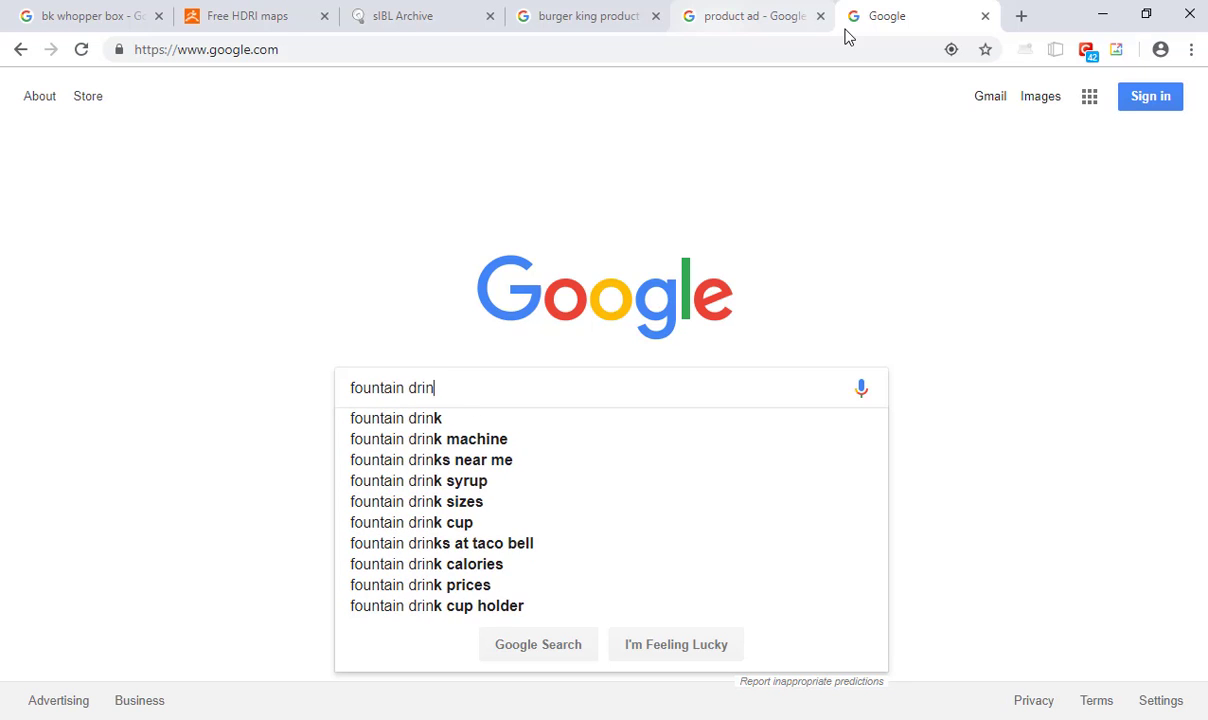
pyautogui.write('k lid')
pyautogui.press('Return')
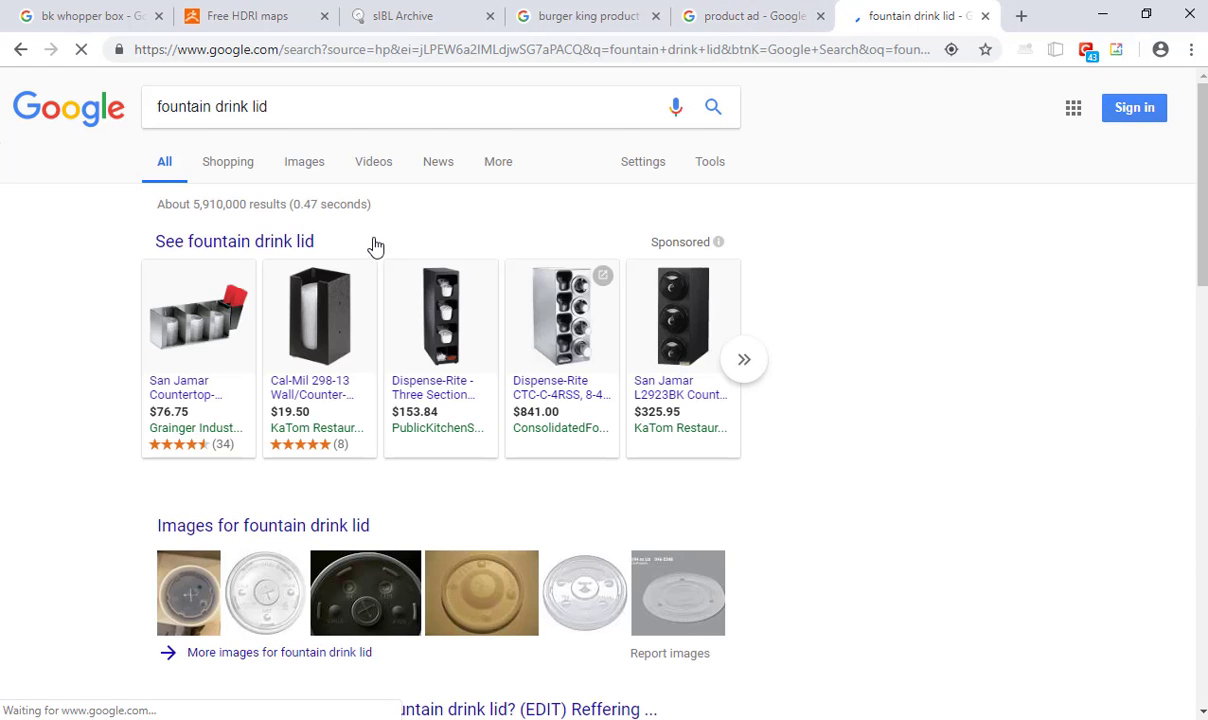
pyautogui.click(293, 172)
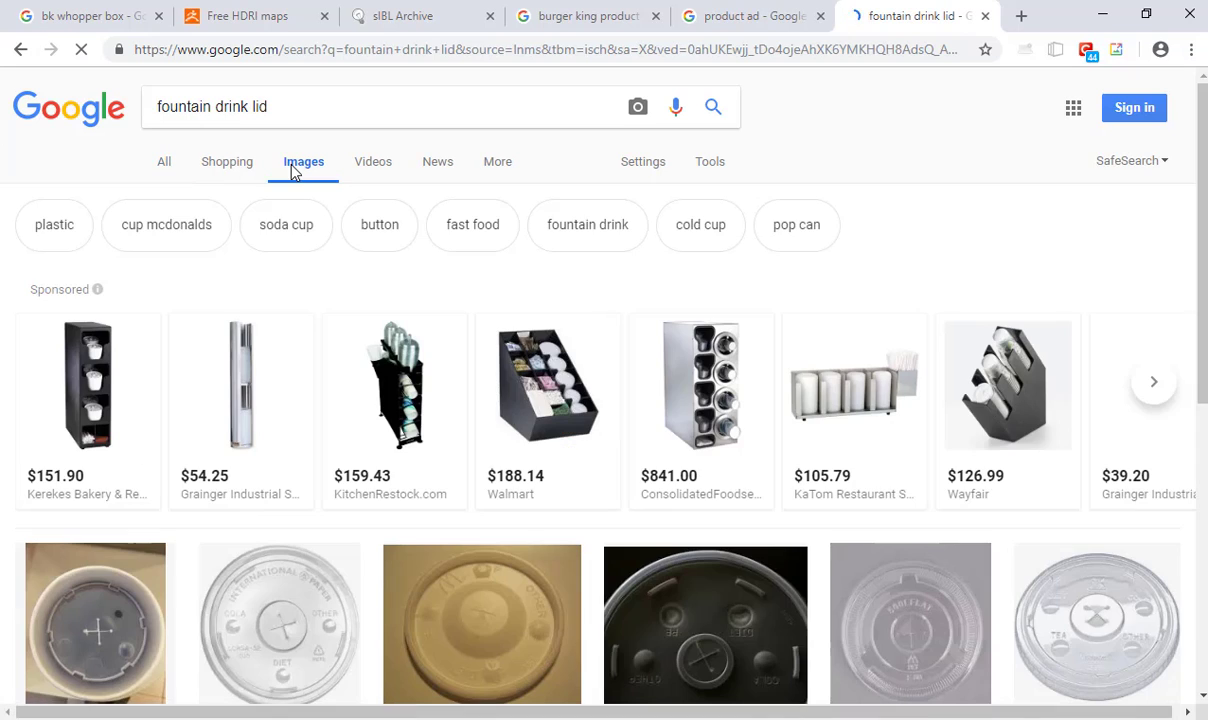
# - Browse the fountain drink lid images for a reference and enlarge the International Paper lid picture
pyautogui.scroll(-3, 563, 386)
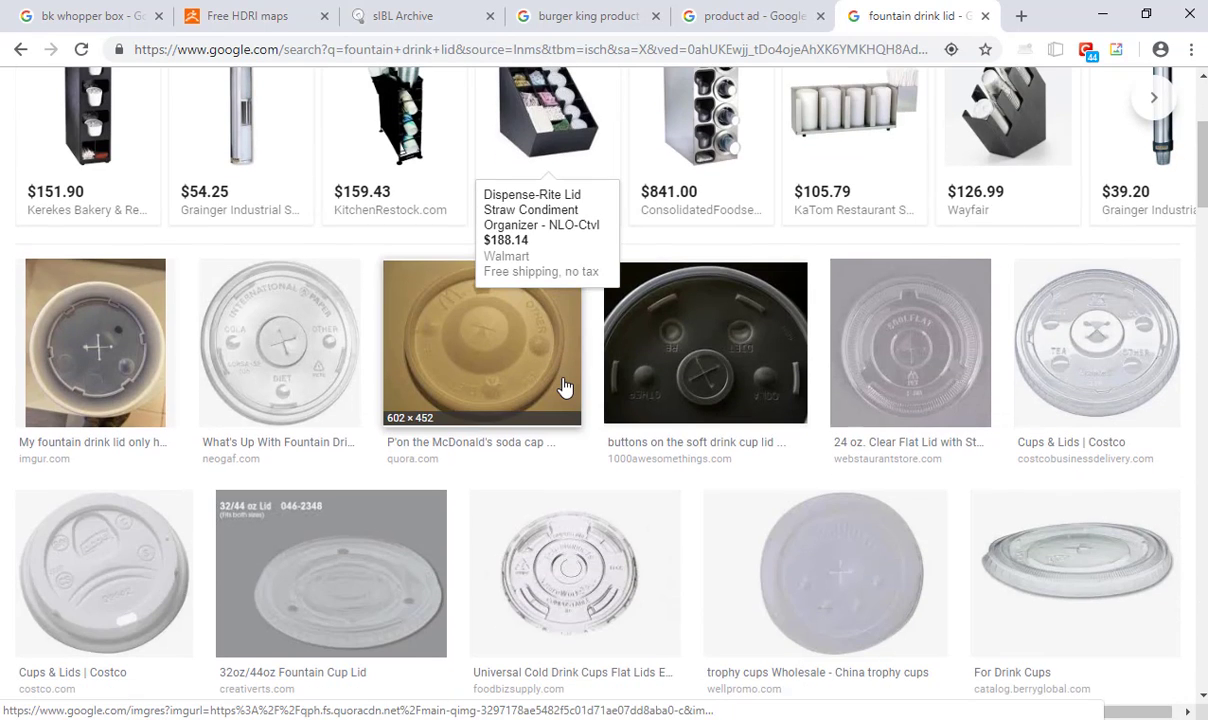
pyautogui.scroll(-3, 652, 440)
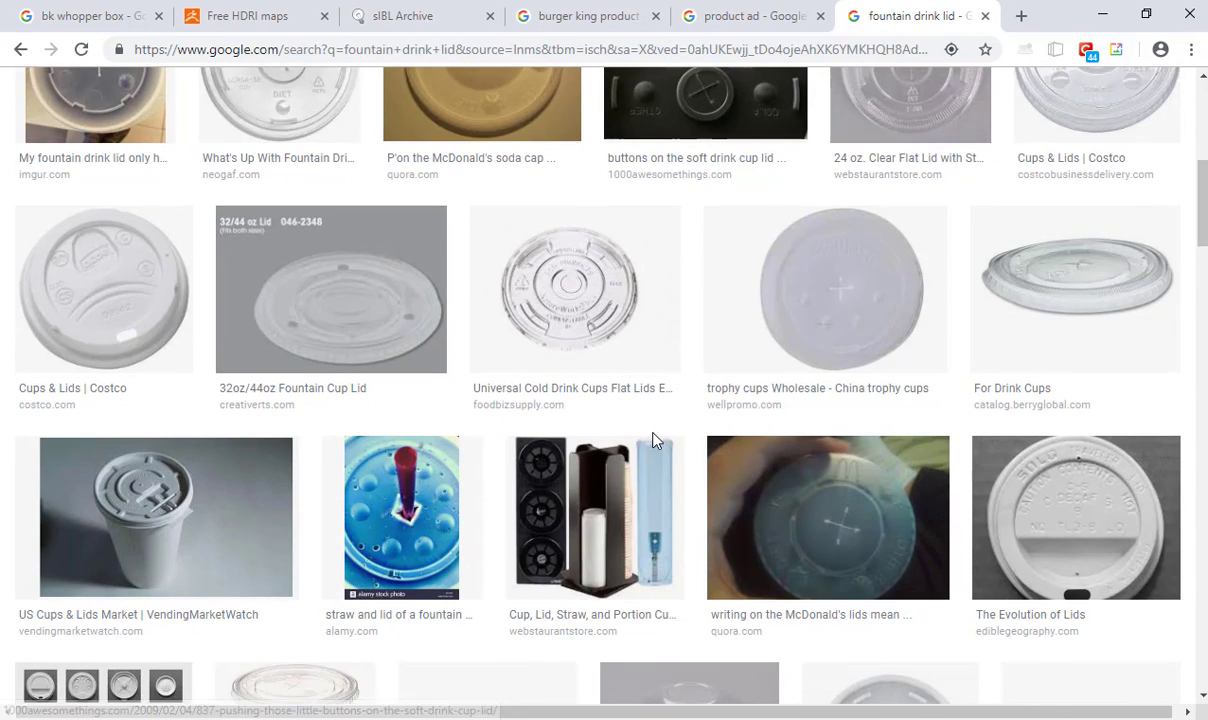
pyautogui.scroll(-3, 652, 440)
pyautogui.scroll(-4, 640, 450)
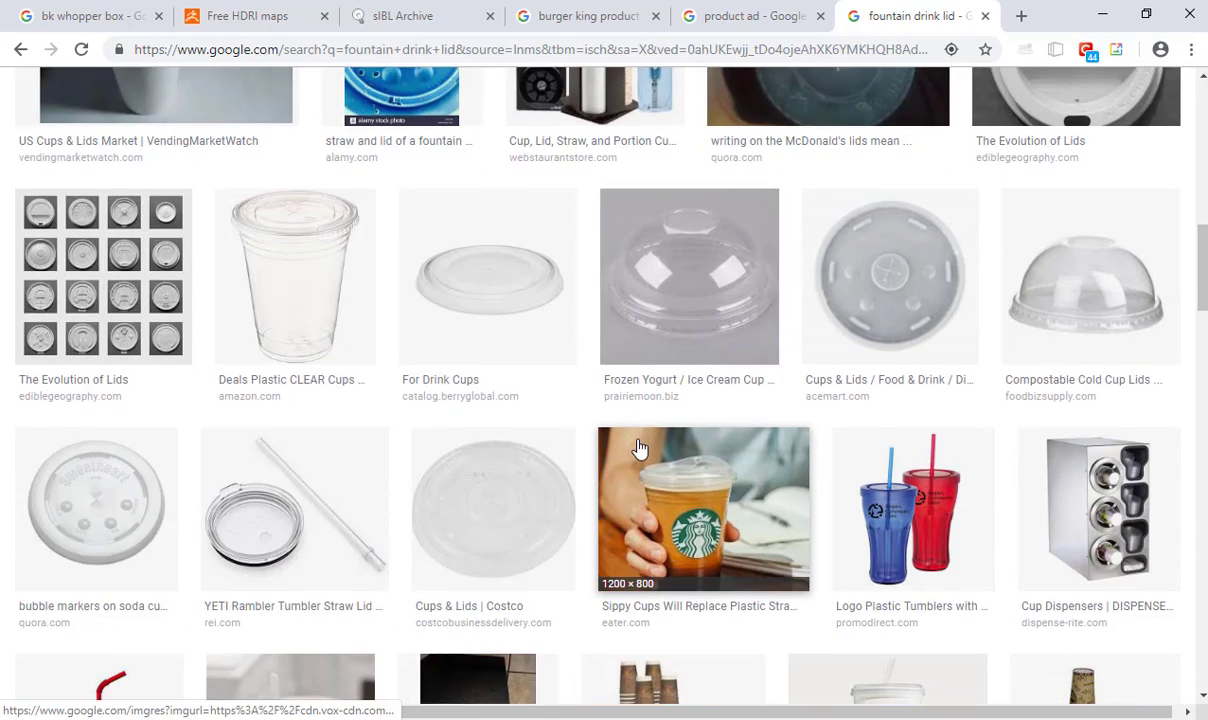
pyautogui.scroll(-5, 640, 452)
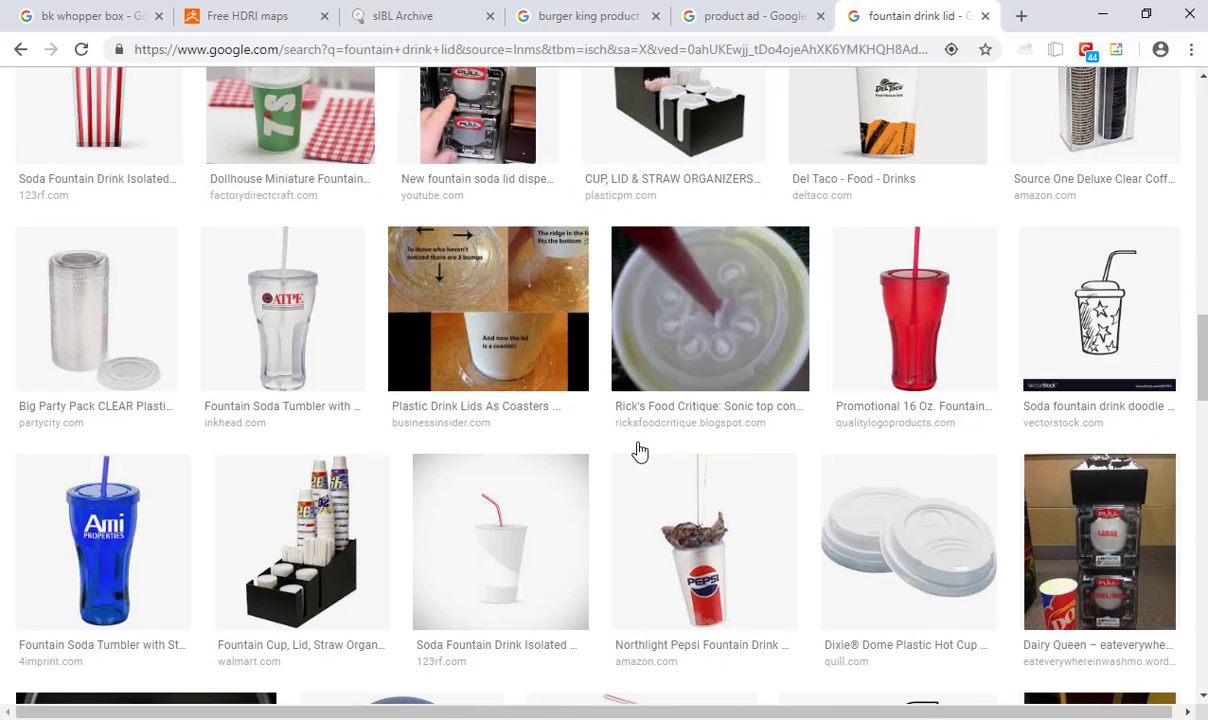
pyautogui.scroll(-10, 640, 452)
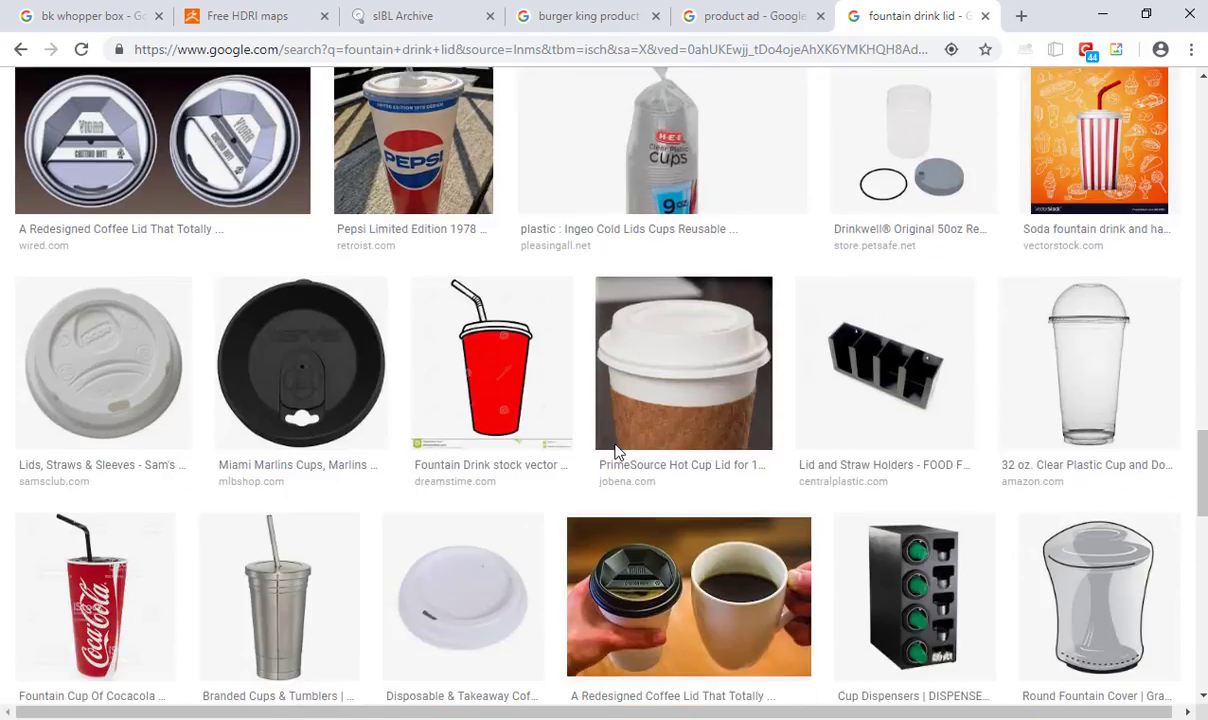
pyautogui.scroll(-6, 617, 452)
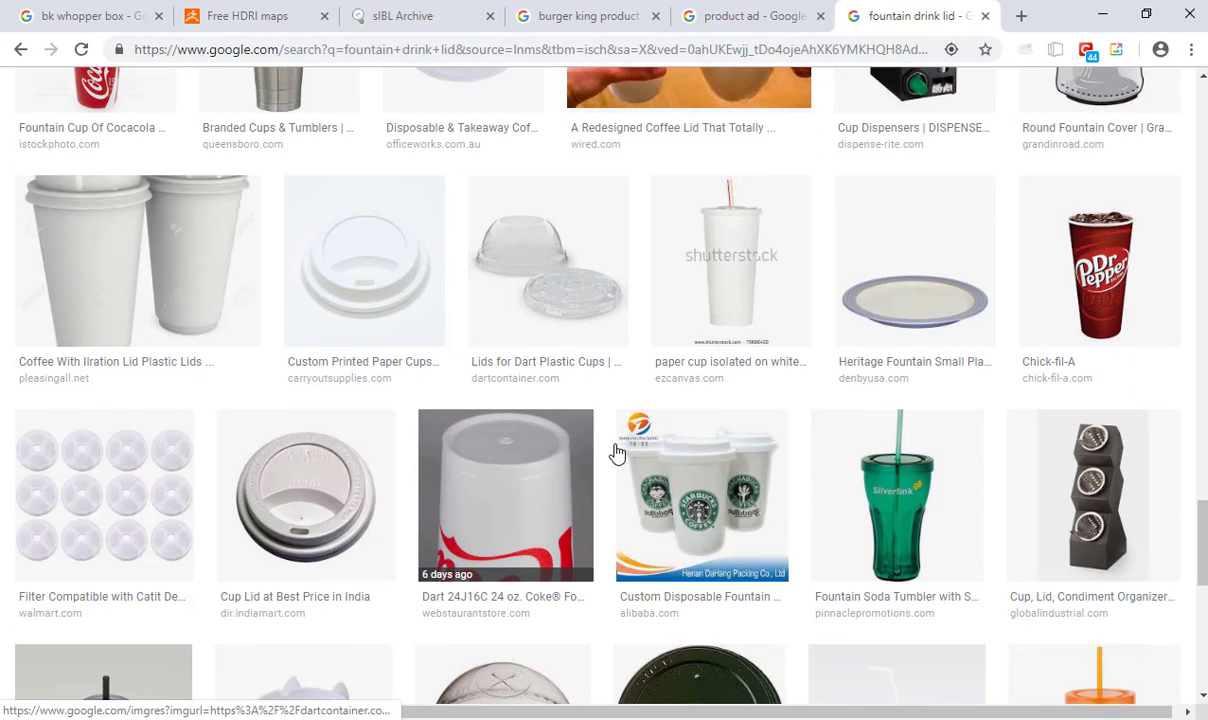
pyautogui.scroll(-5, 617, 452)
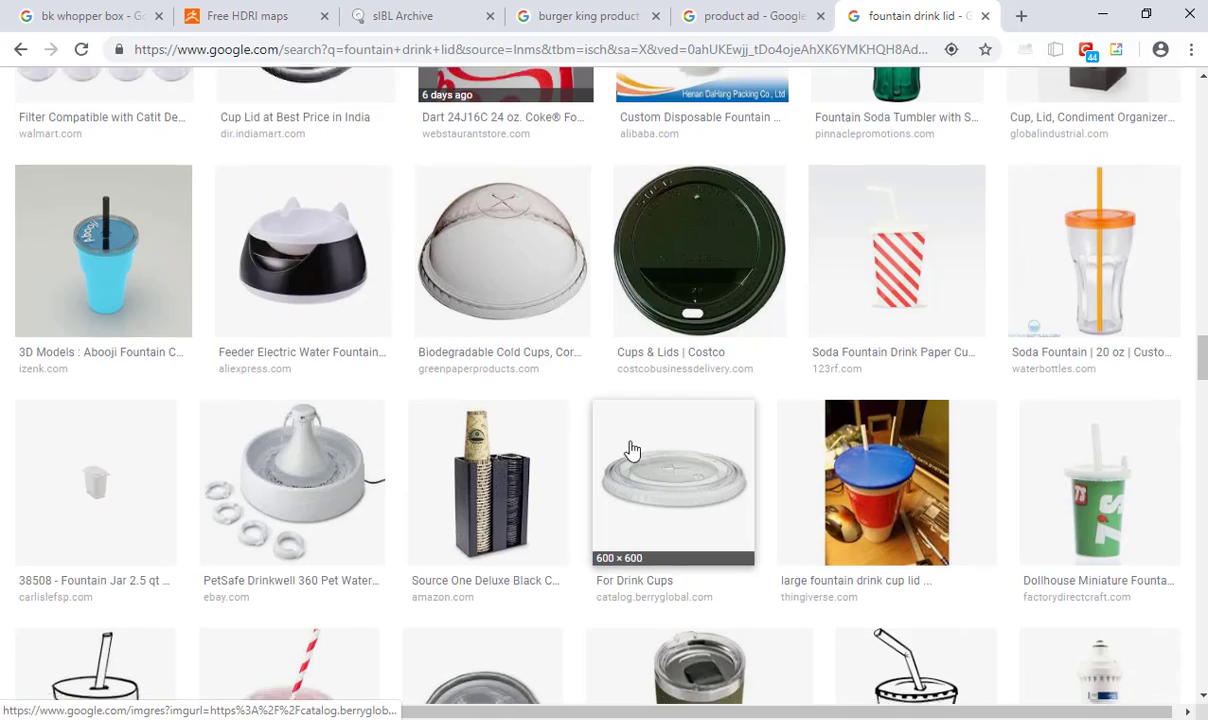
pyautogui.scroll(-8, 617, 452)
pyautogui.scroll(10, 647, 362)
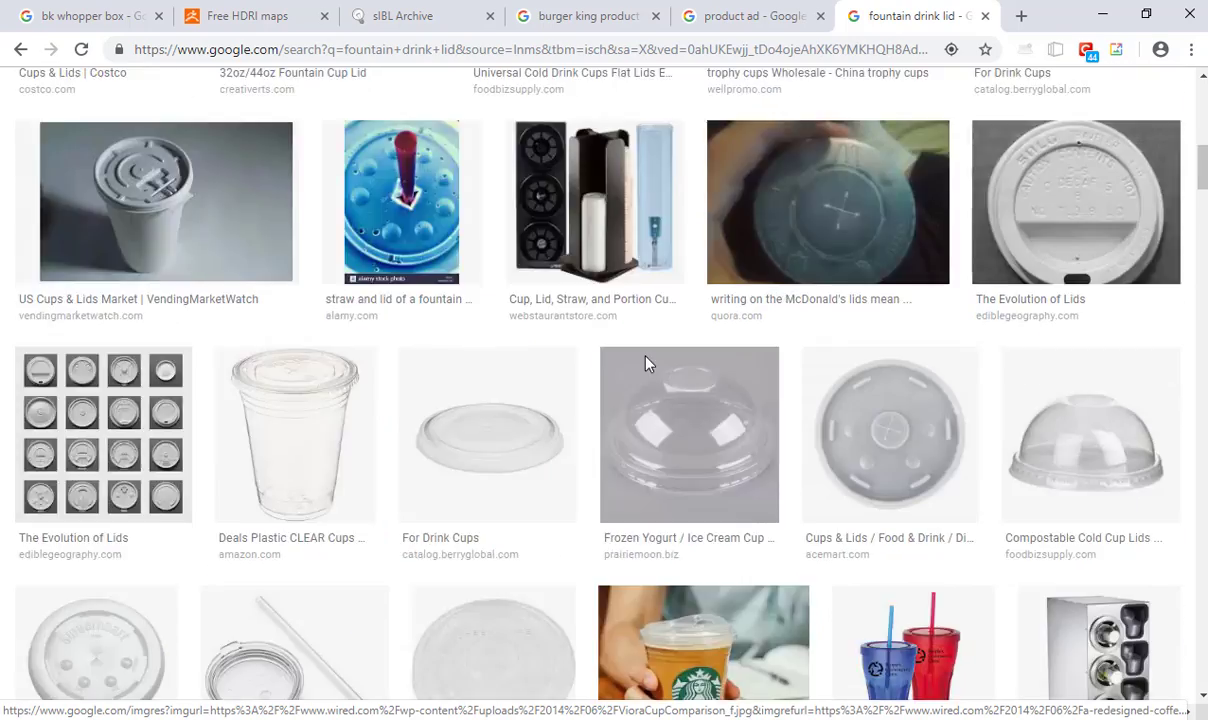
pyautogui.scroll(3, 333, 387)
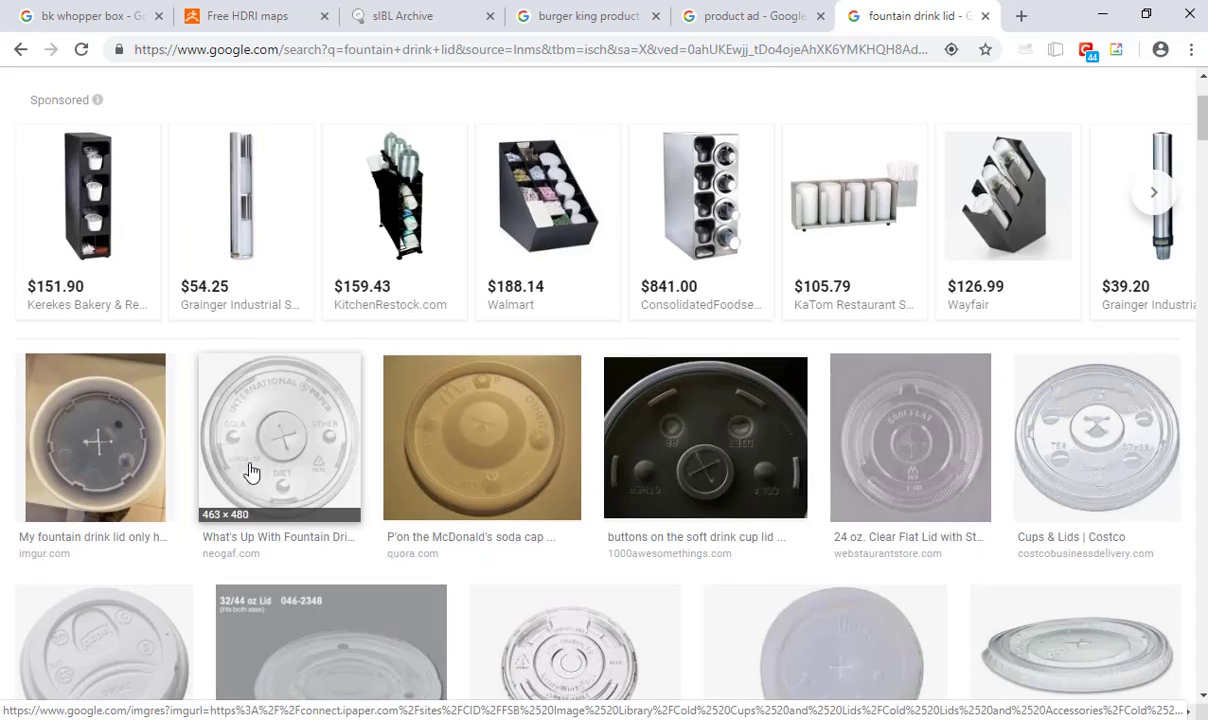
pyautogui.click(248, 477)
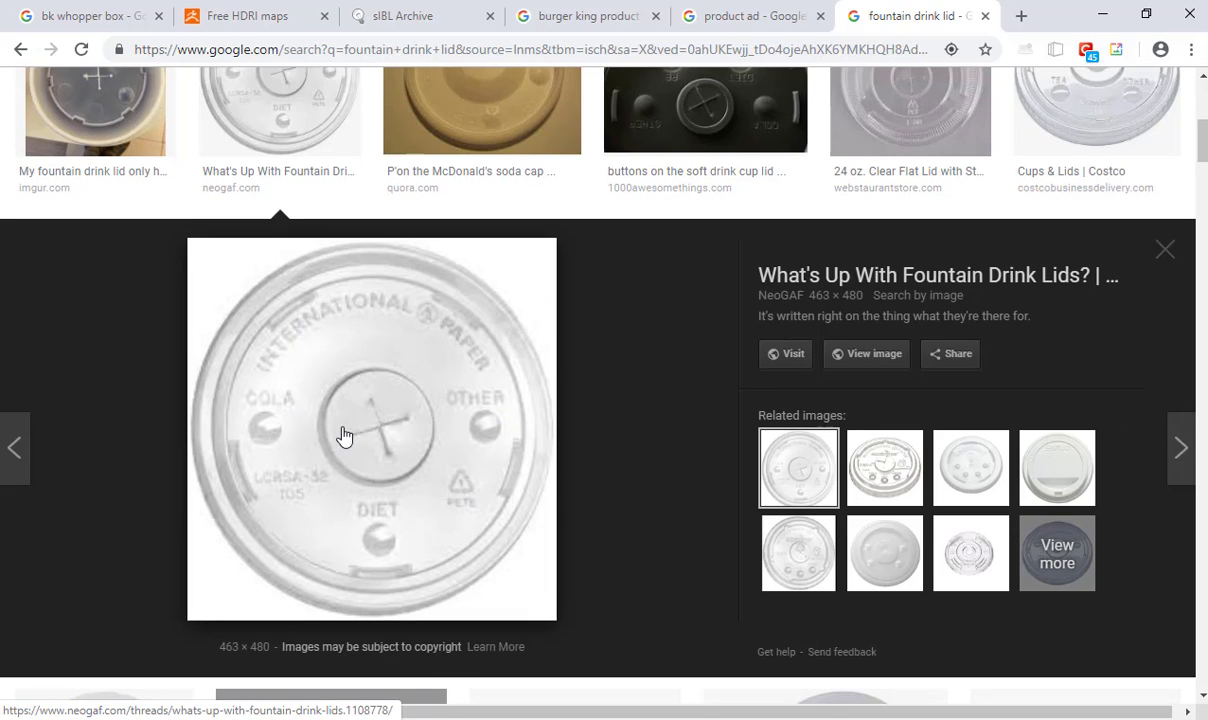
# - Search Google Images for "burger king drink"
pyautogui.scroll(6, 343, 436)
pyautogui.moveTo(275, 106); pyautogui.dragTo(20, 110)
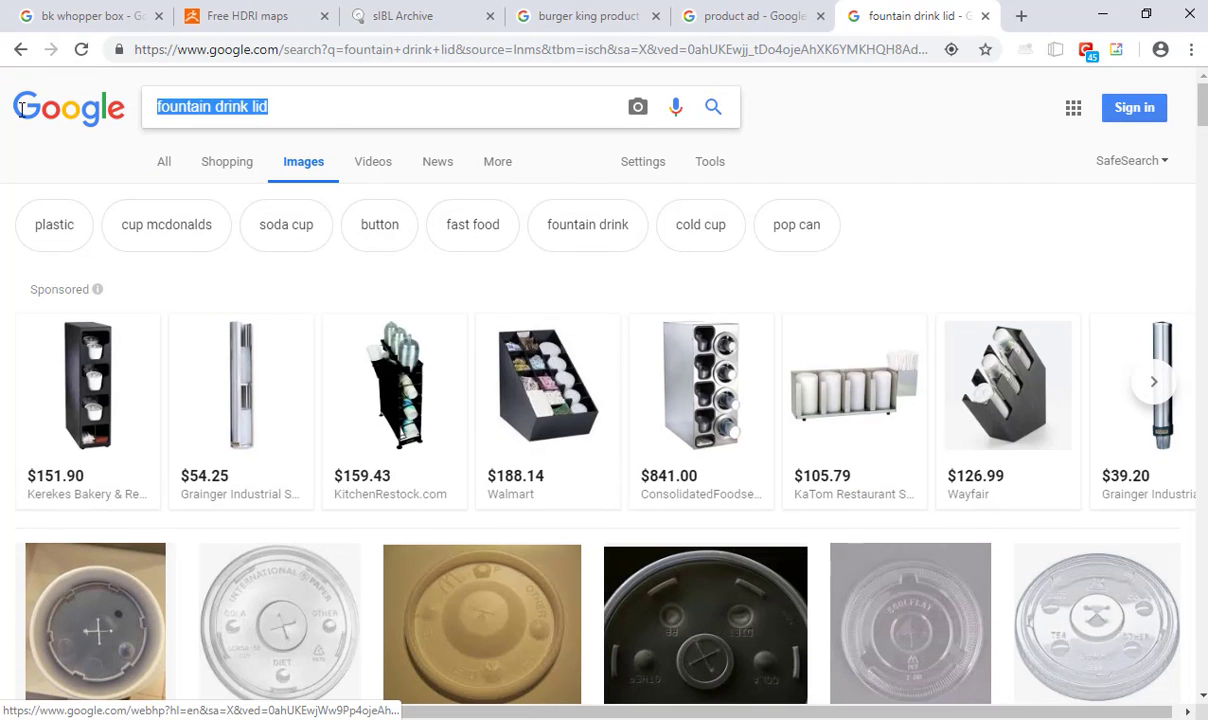
pyautogui.write('burger king d')
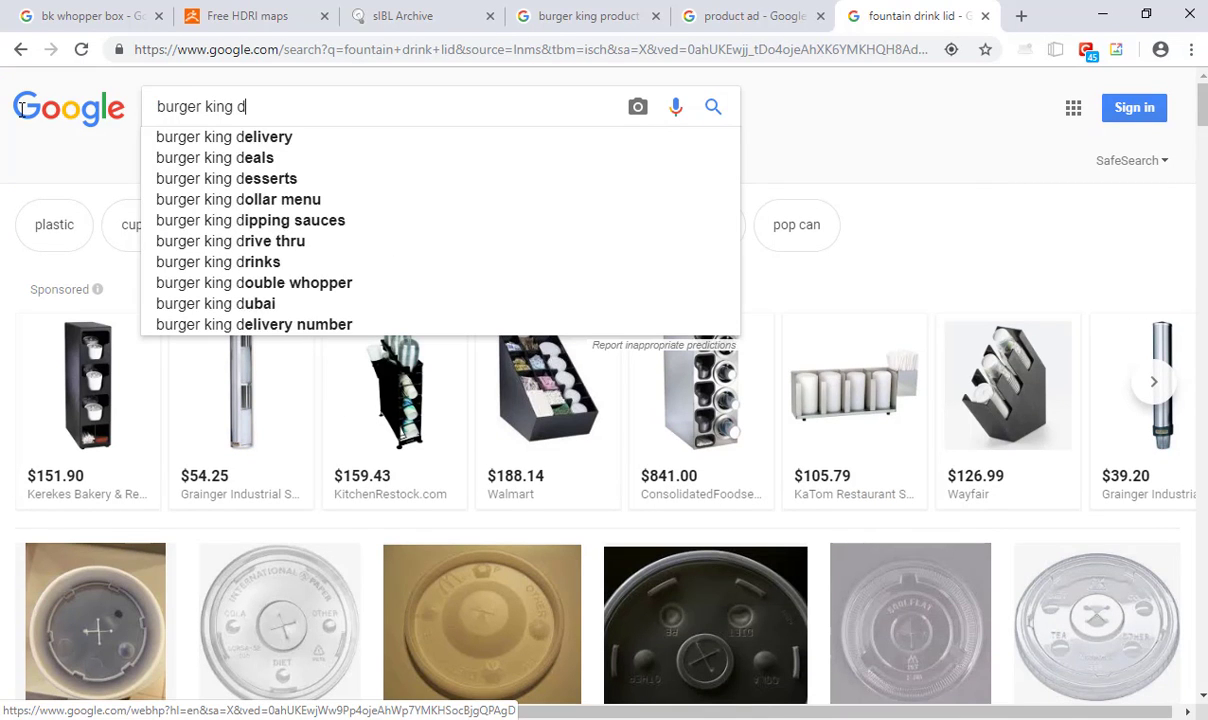
pyautogui.write('rink')
pyautogui.press('Return')
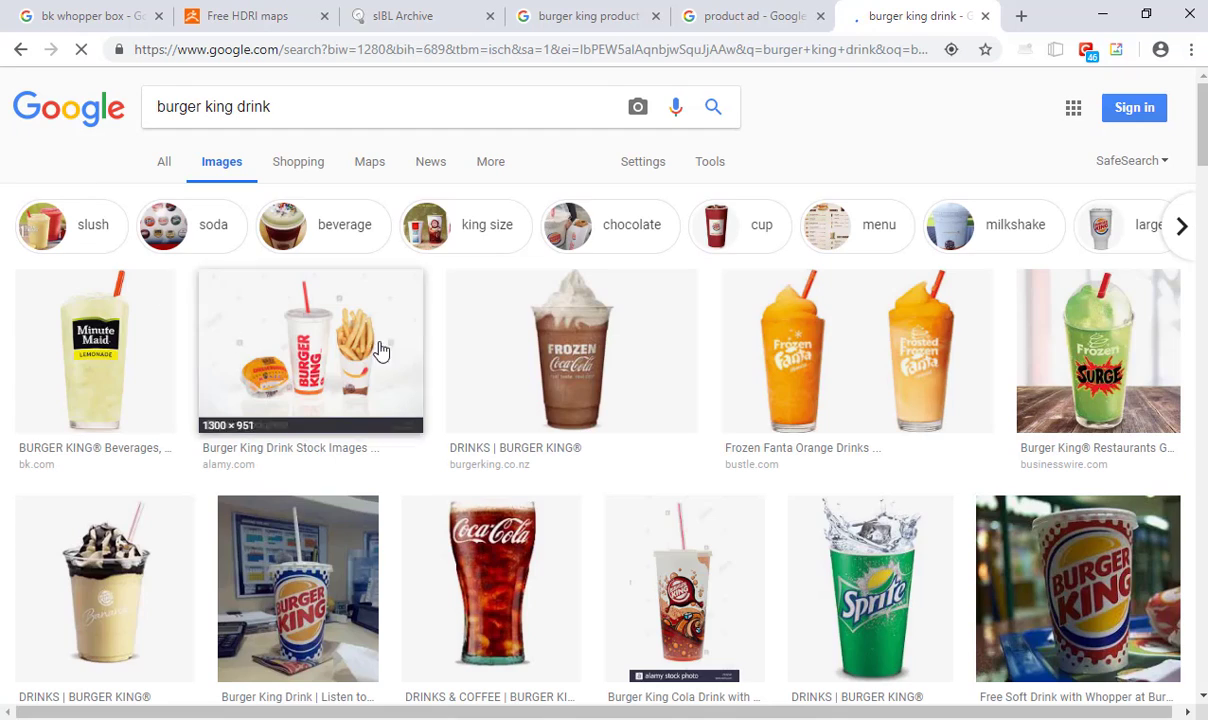
# - Open the Alamy Burger King drink photos and enlarge the "Burger King cup meal" picture to study its lid
pyautogui.click(318, 345)
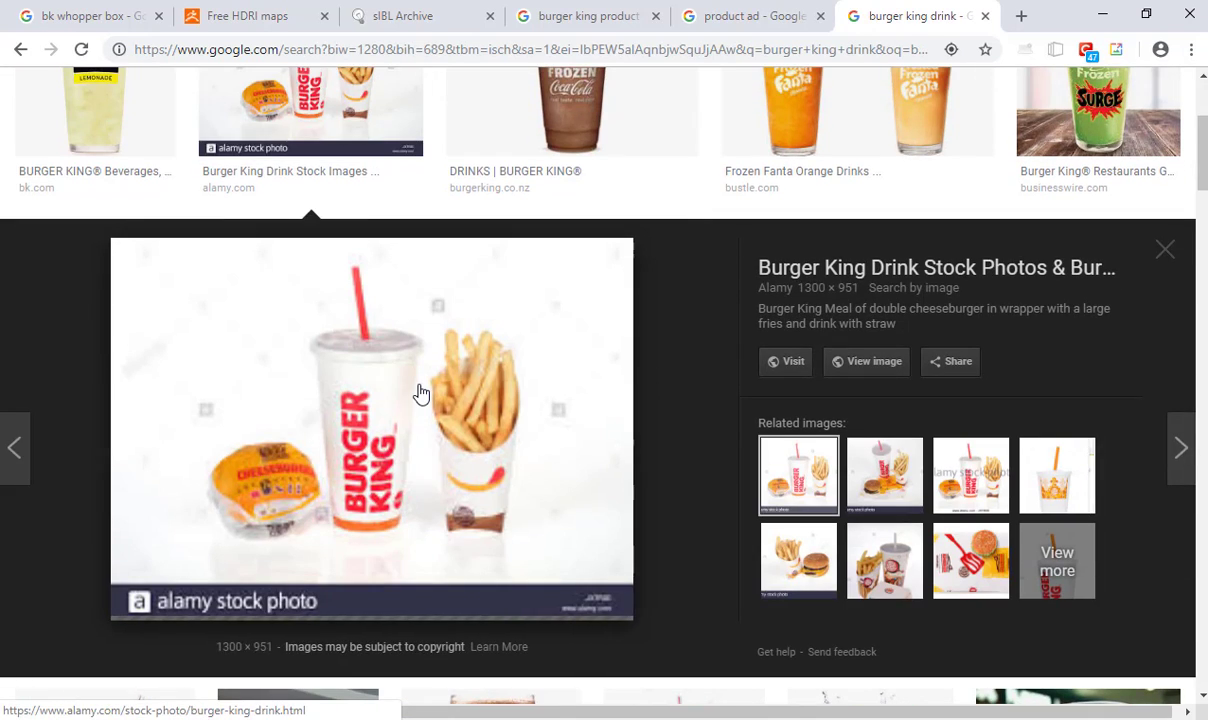
pyautogui.click(420, 394)
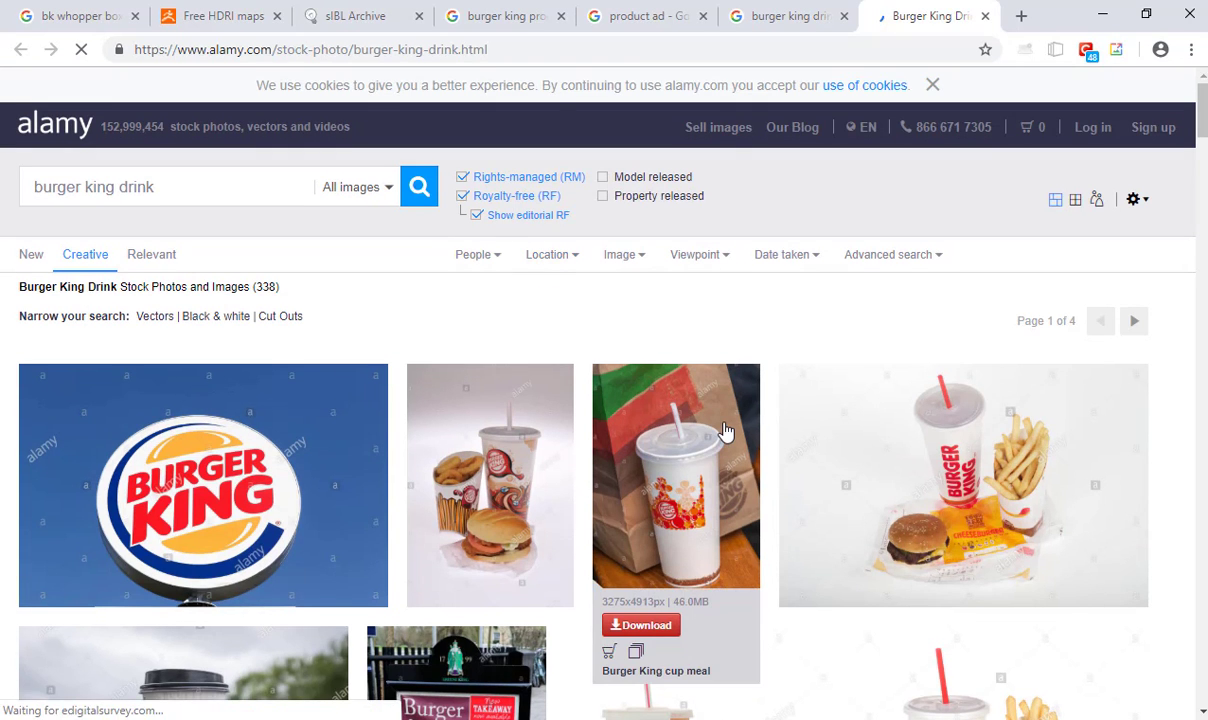
pyautogui.click(726, 431)
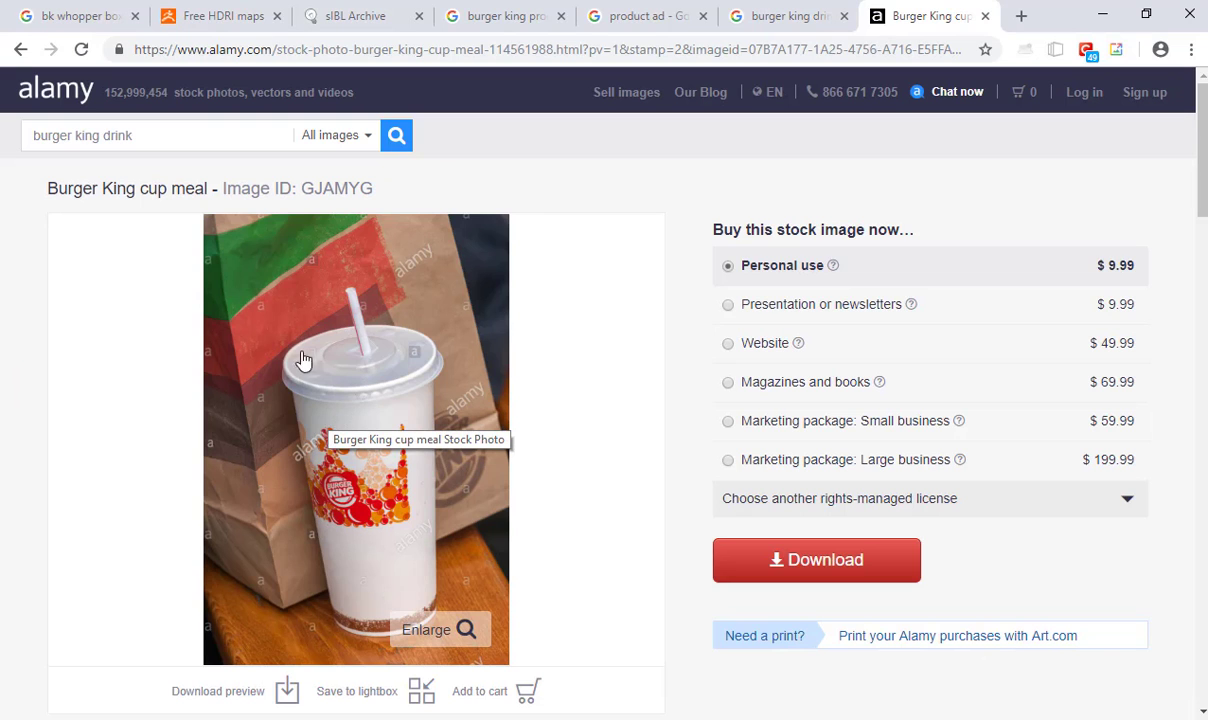
pyautogui.click(340, 377)
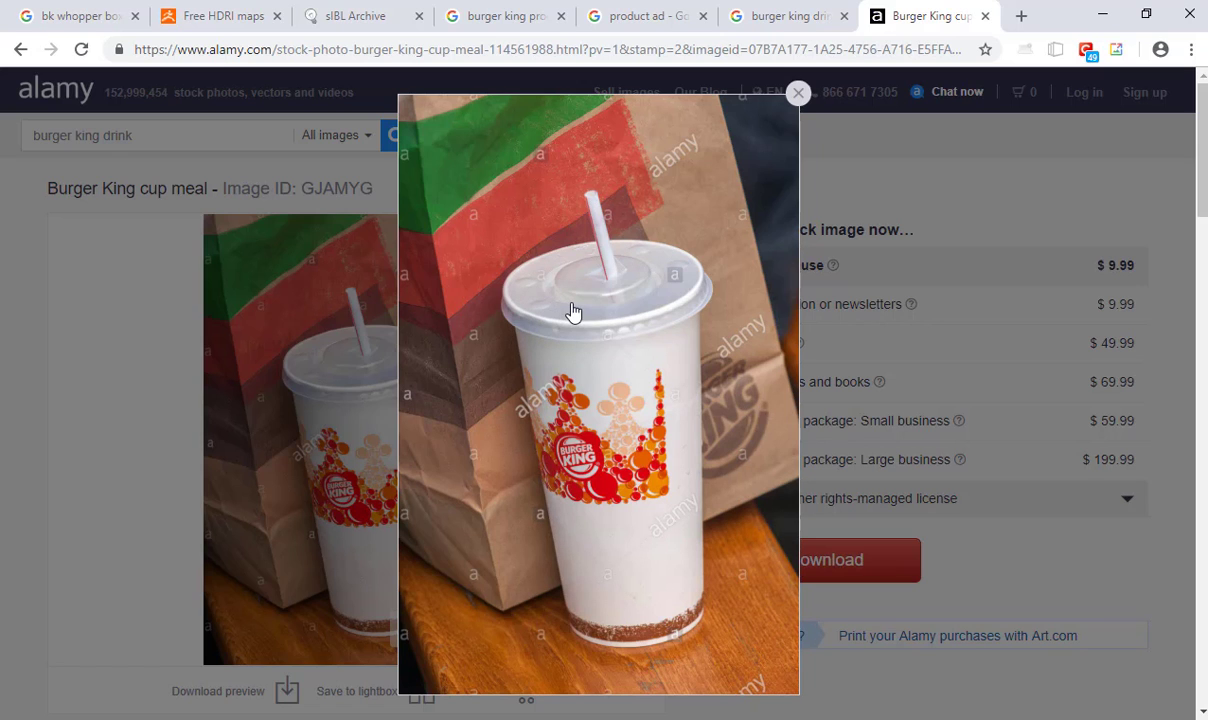
# - Switch to Cinema 4D and start a Bezier lid profile with the Pen tool just outside the cup's rim
pyautogui.hotkey('alt', 'Tab')
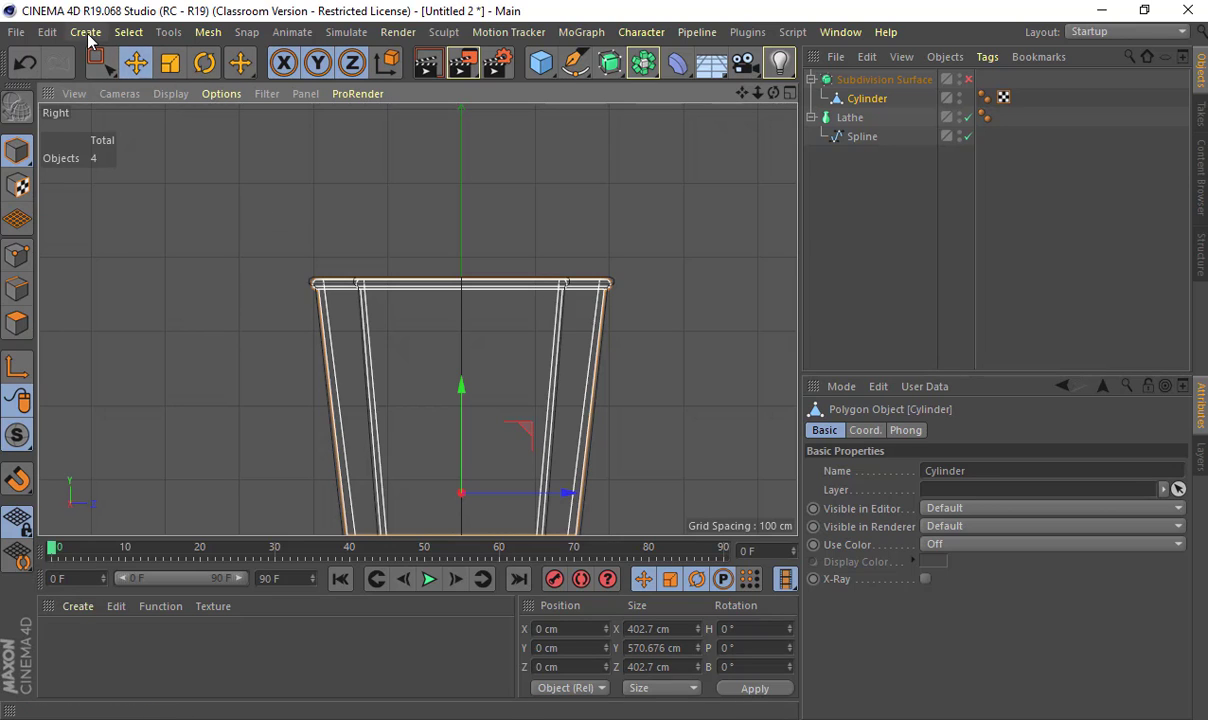
pyautogui.click(85, 31)
pyautogui.moveTo(100, 79)
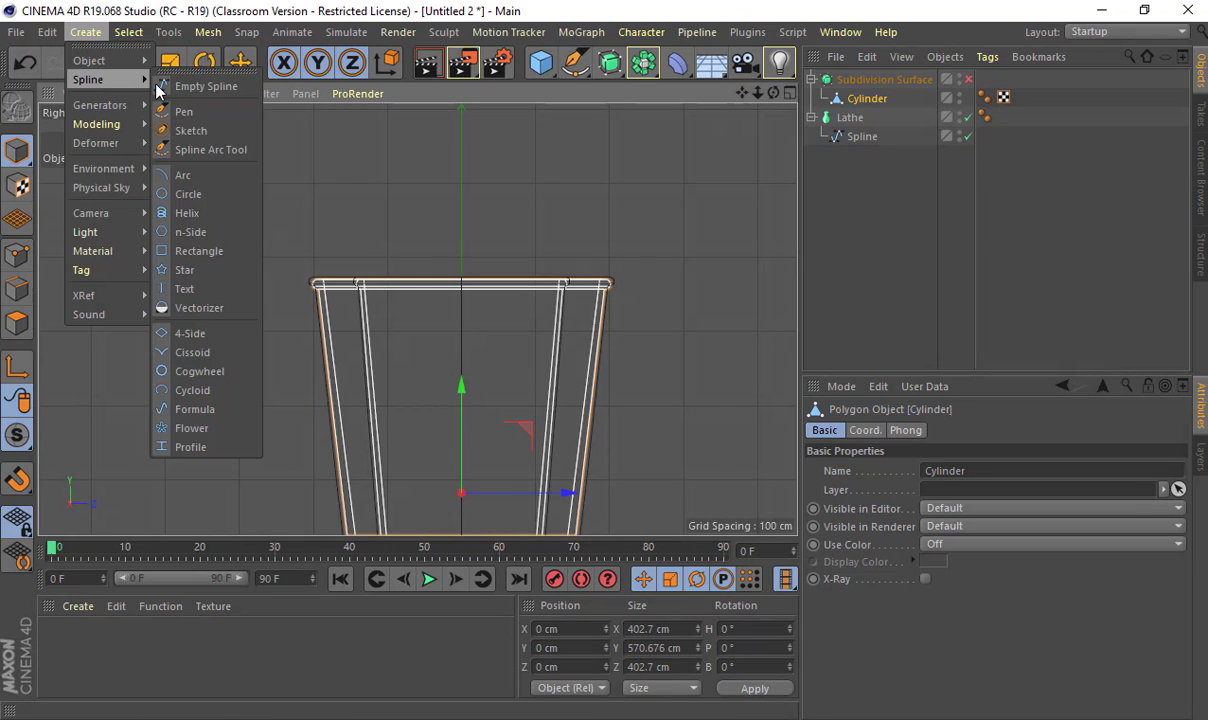
pyautogui.click(228, 114)
pyautogui.scroll(5, 300, 318)
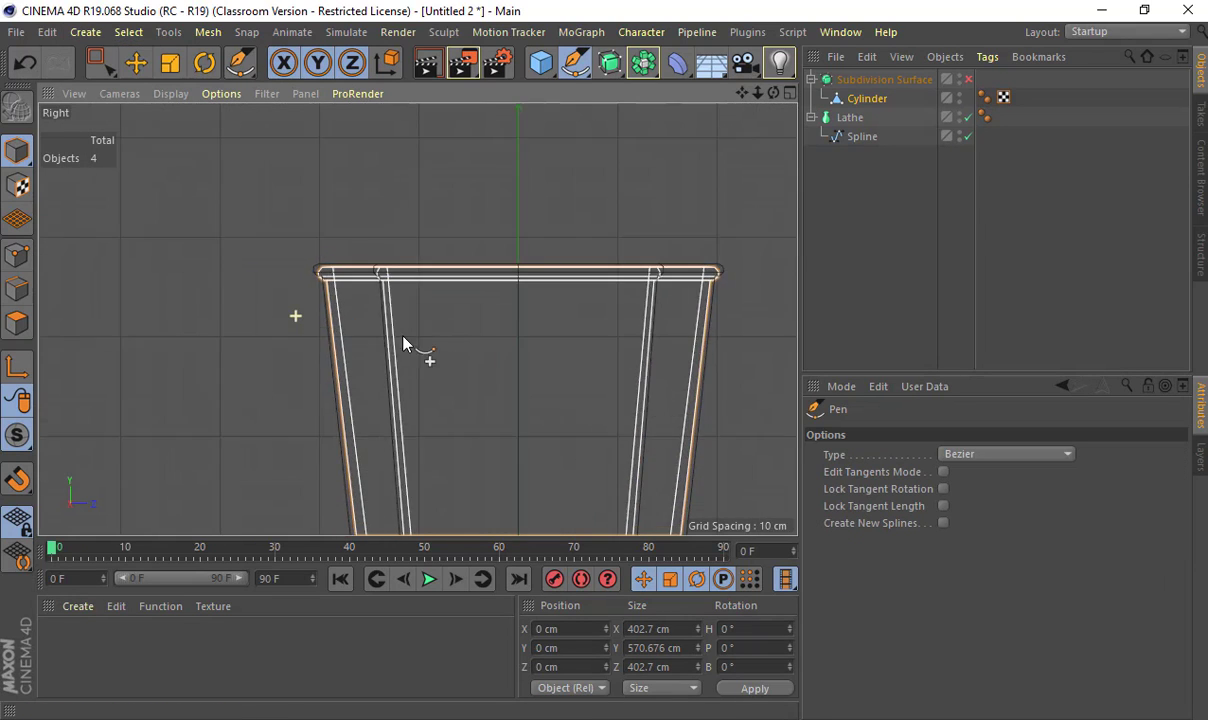
pyautogui.click(325, 246)
pyautogui.click(347, 163)
# - Continue the lid profile inward with a recessed groove and raised centre, and snap its end point onto the vertical centre axis
pyautogui.keyDown('alt'); pyautogui.moveTo(287, 227); pyautogui.dragTo(148, 291, button='middle'); pyautogui.keyUp('alt')
pyautogui.keyDown('alt'); pyautogui.moveTo(453, 231); pyautogui.dragTo(304, 272, button='middle'); pyautogui.keyUp('alt')
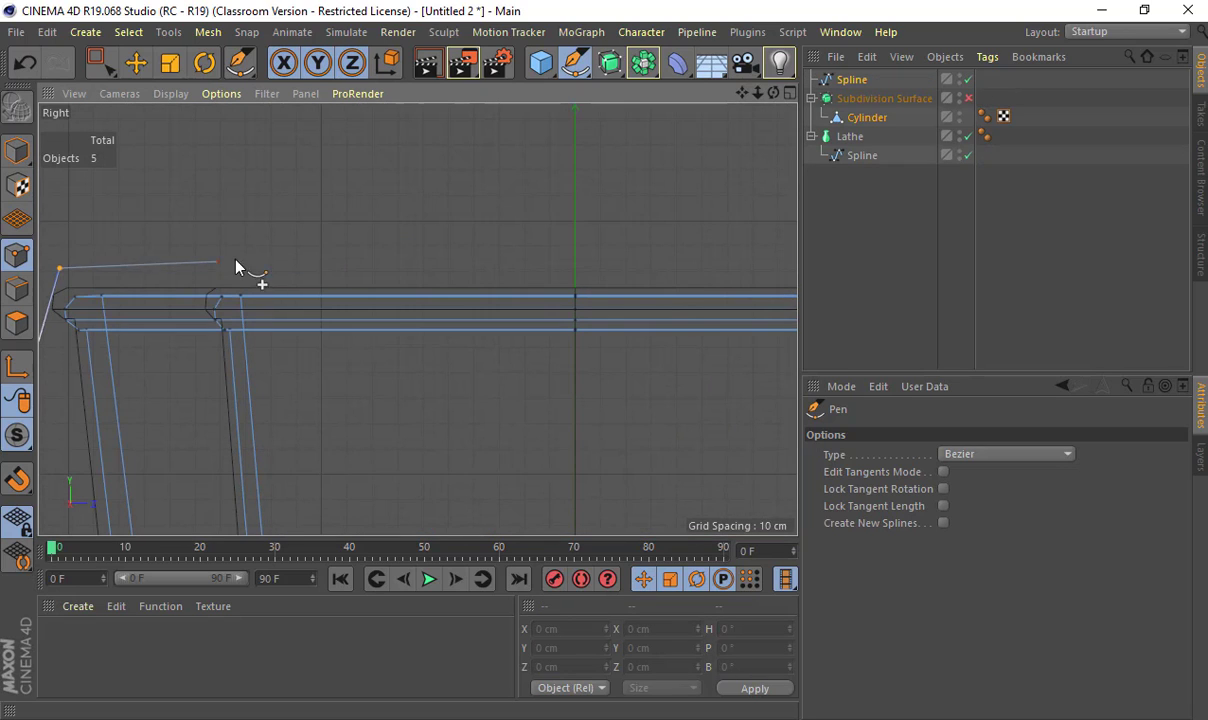
pyautogui.click(293, 269)
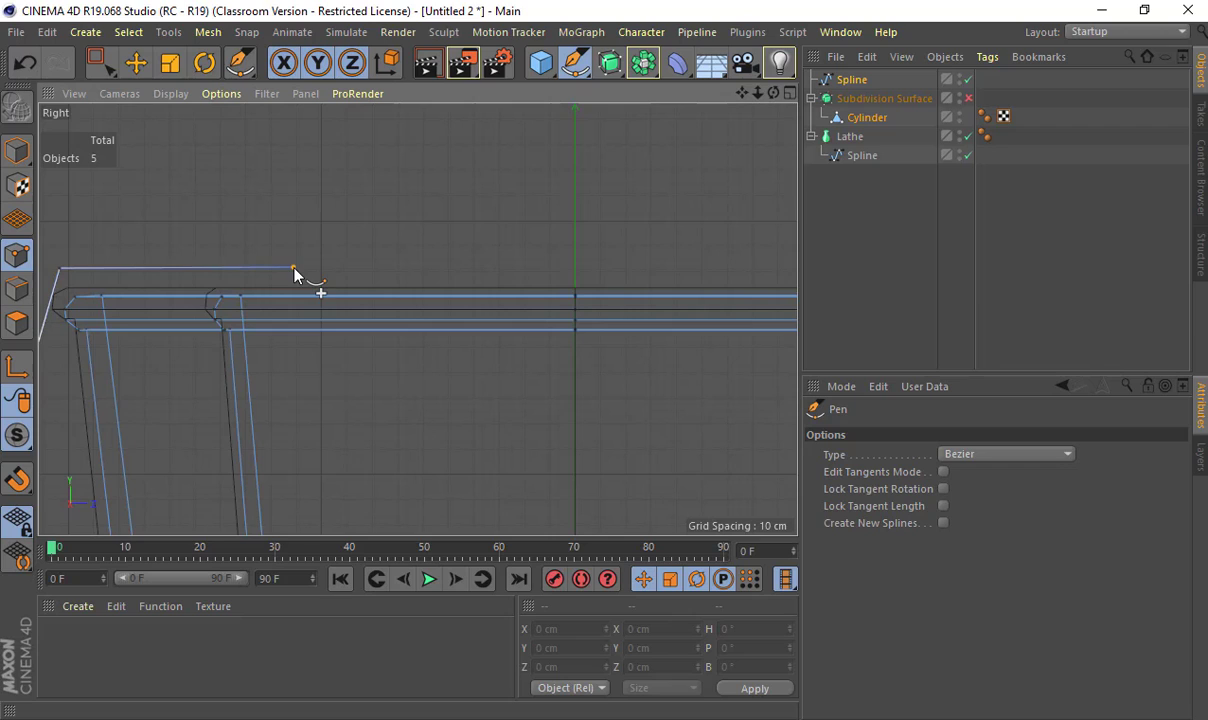
pyautogui.click(305, 312)
pyautogui.click(576, 260)
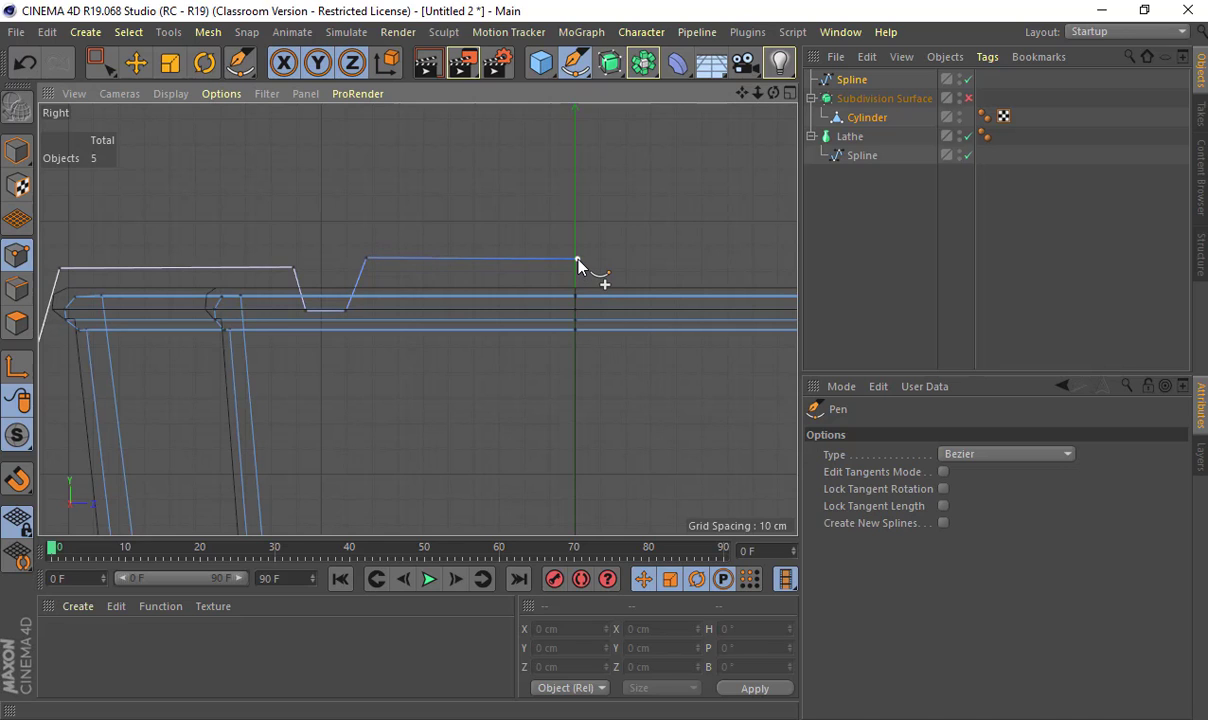
pyautogui.press('e')
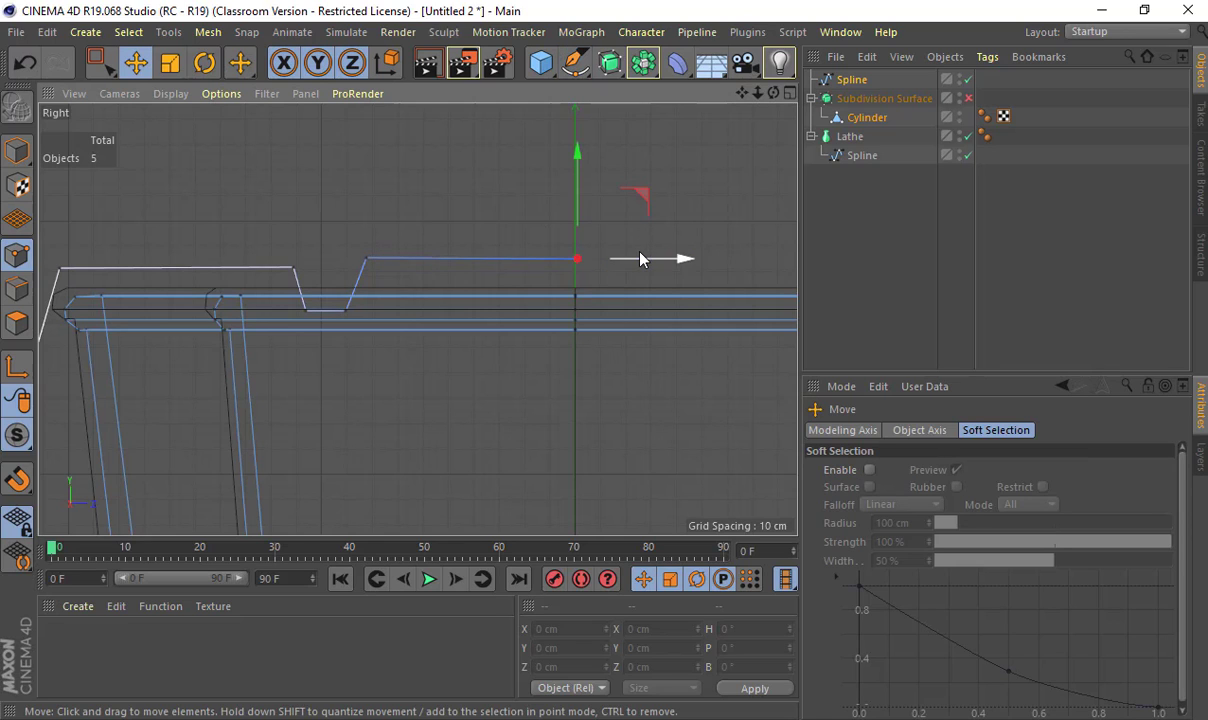
pyautogui.moveTo(634, 260); pyautogui.dragTo(343, 289)
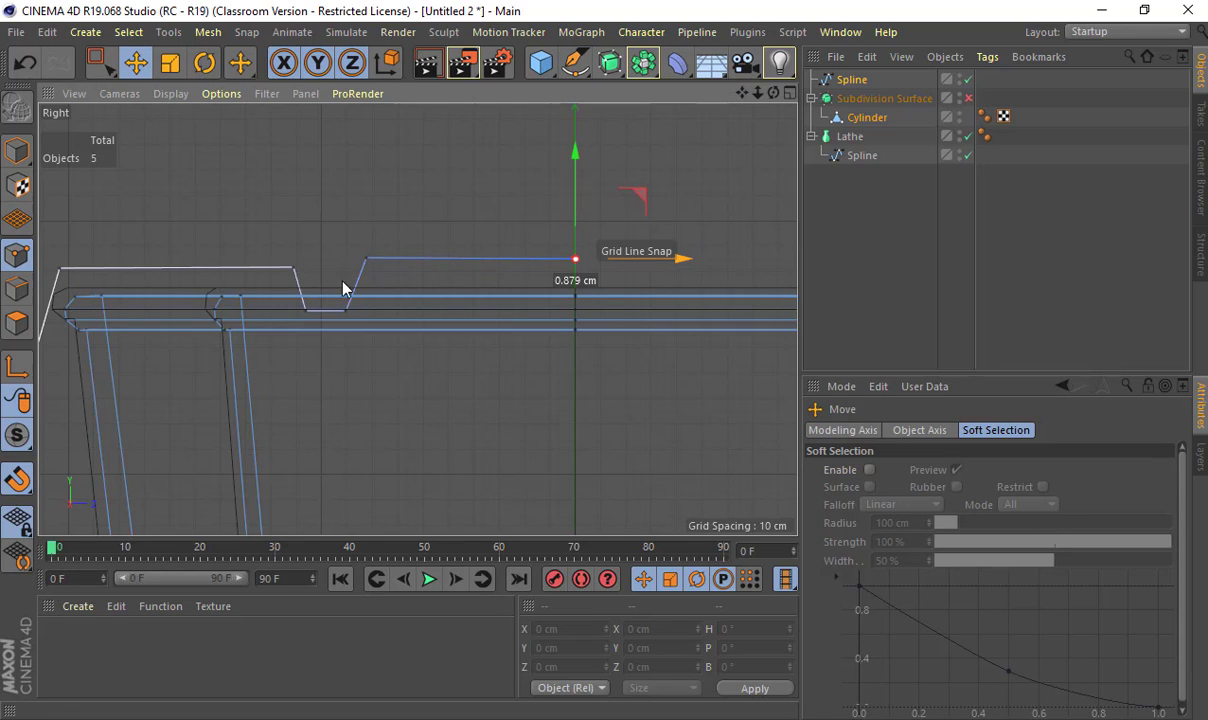
# - Add a Lathe as parent of the lid profile spline and show the lid in the full-size Perspective view
pyautogui.keyDown('alt'); pyautogui.moveTo(342, 281); pyautogui.dragTo(540, 258, button='middle'); pyautogui.keyUp('alt')
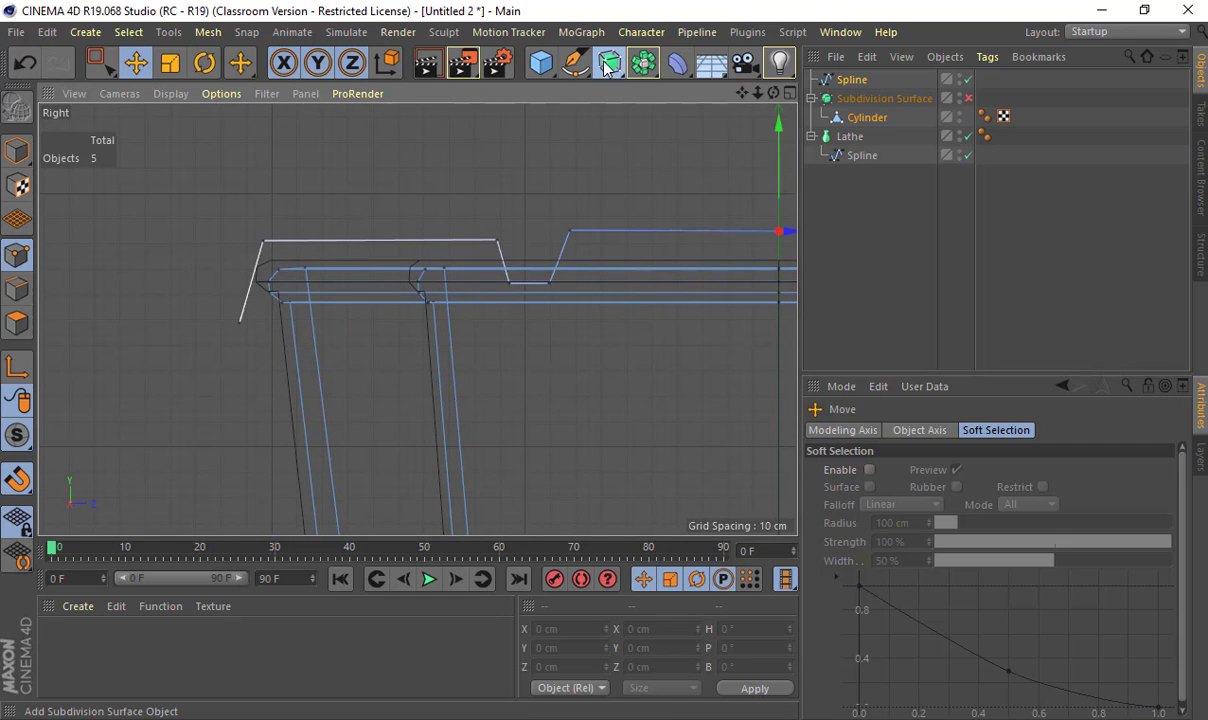
pyautogui.moveTo(607, 66); pyautogui.dragTo(655, 117)
pyautogui.middleClick(671, 171)
pyautogui.middleClick(399, 197)
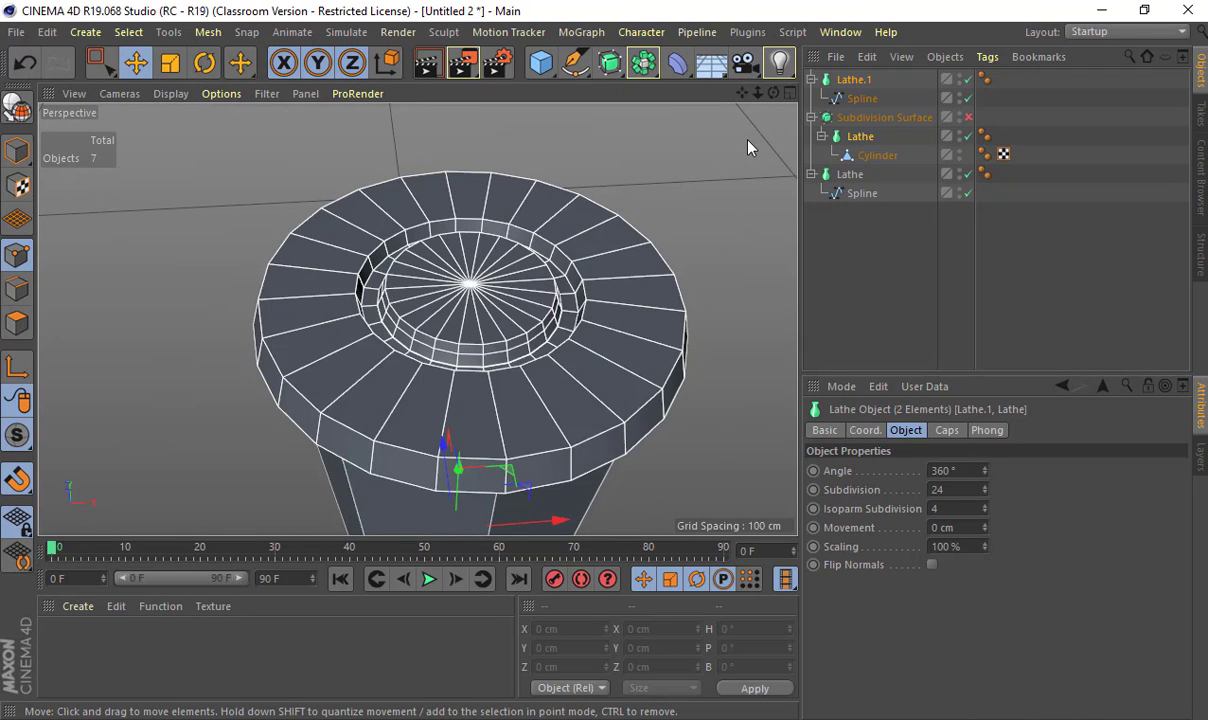
# - Set the Subdivision of the lid's Lathe to 8
pyautogui.click(863, 98)
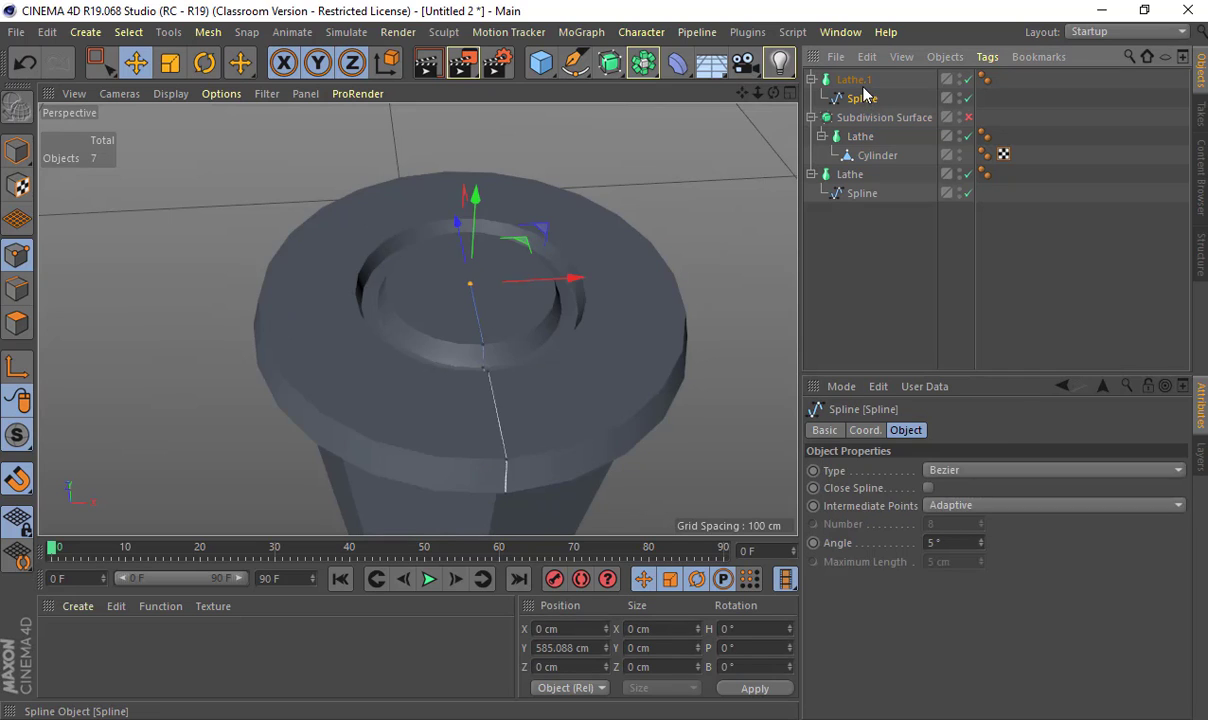
pyautogui.click(856, 80)
pyautogui.click(969, 492)
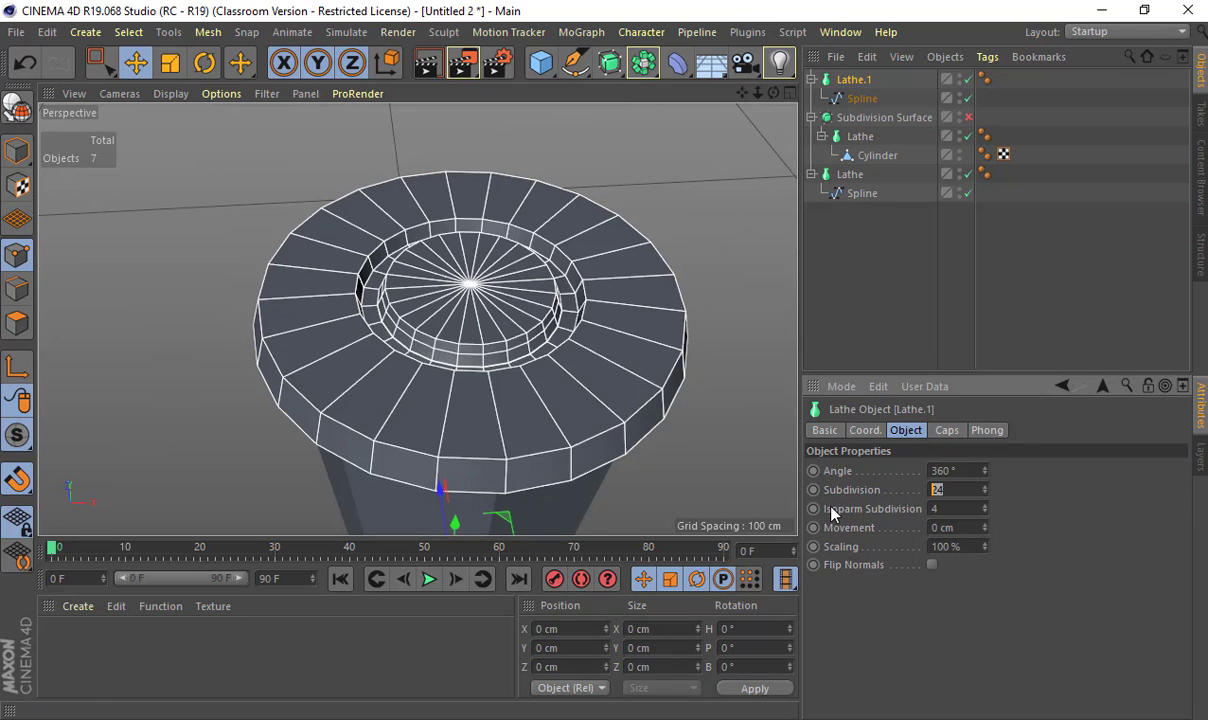
pyautogui.write('8')
pyautogui.press('Return')
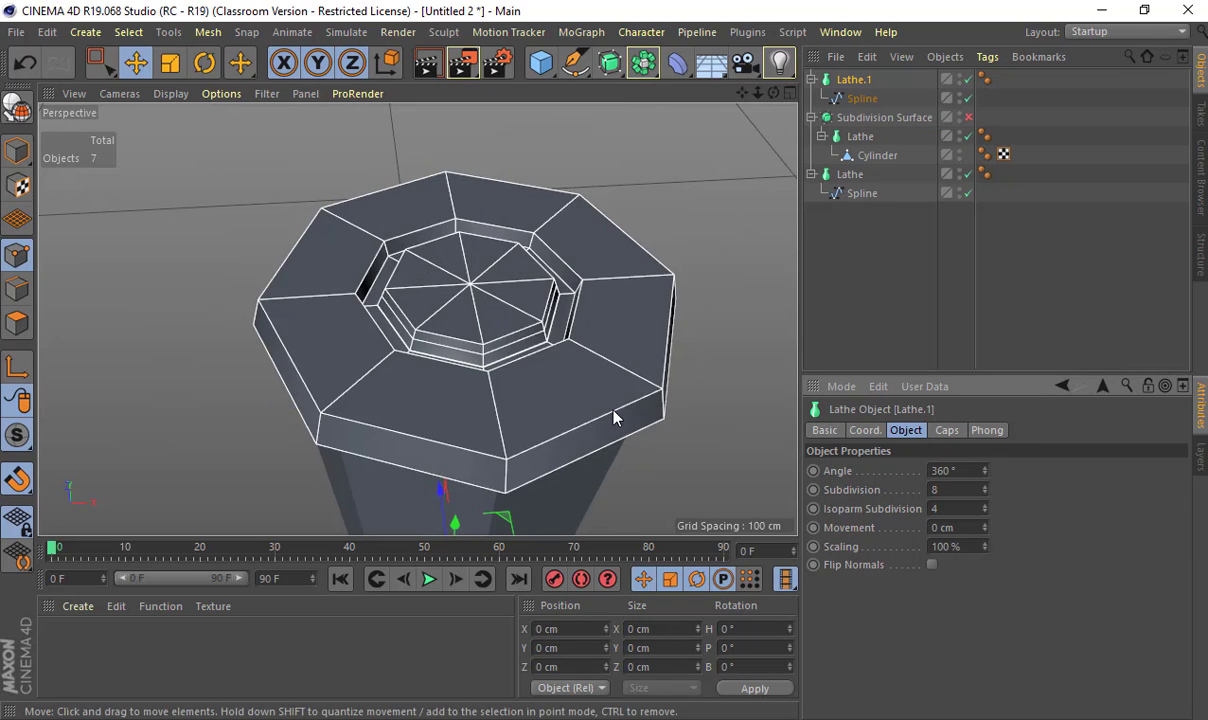
# - Examine how the lid sits on the cup from above, from the side and from below
pyautogui.keyDown('alt'); pyautogui.moveTo(598, 397); pyautogui.dragTo(509, 333); pyautogui.keyUp('alt')
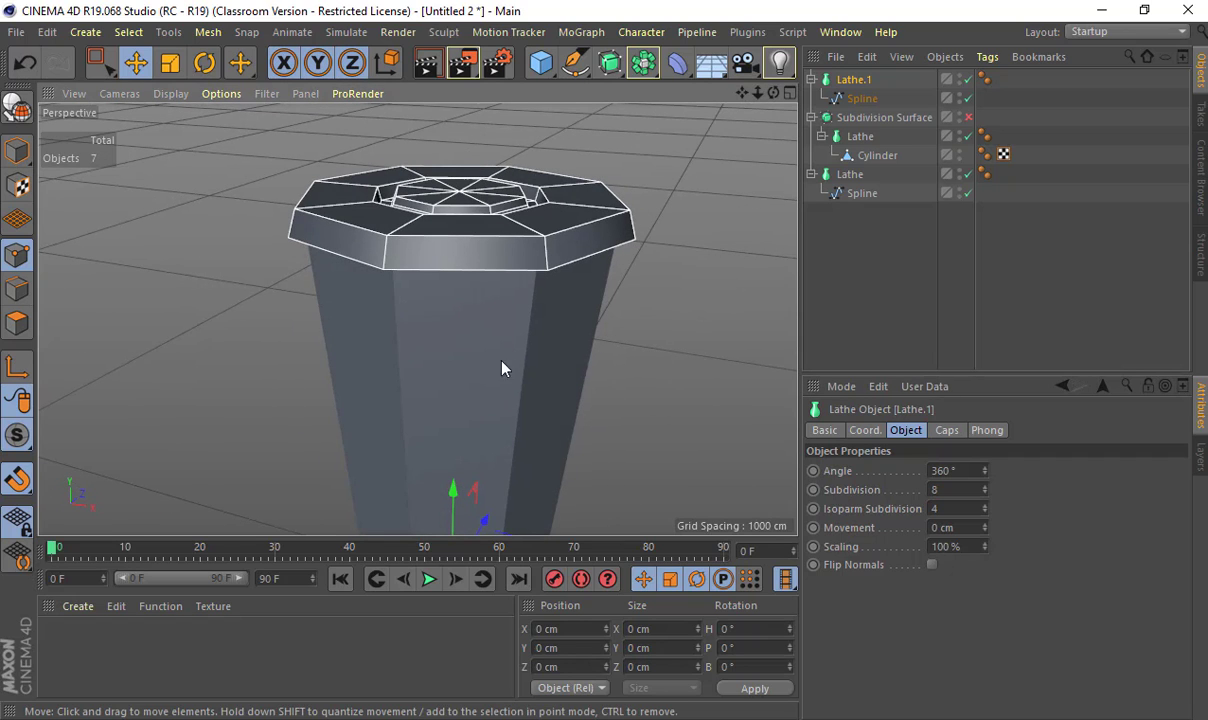
pyautogui.keyDown('alt'); pyautogui.moveTo(407, 322); pyautogui.dragTo(493, 415); pyautogui.keyUp('alt')
pyautogui.scroll(4, 463, 334)
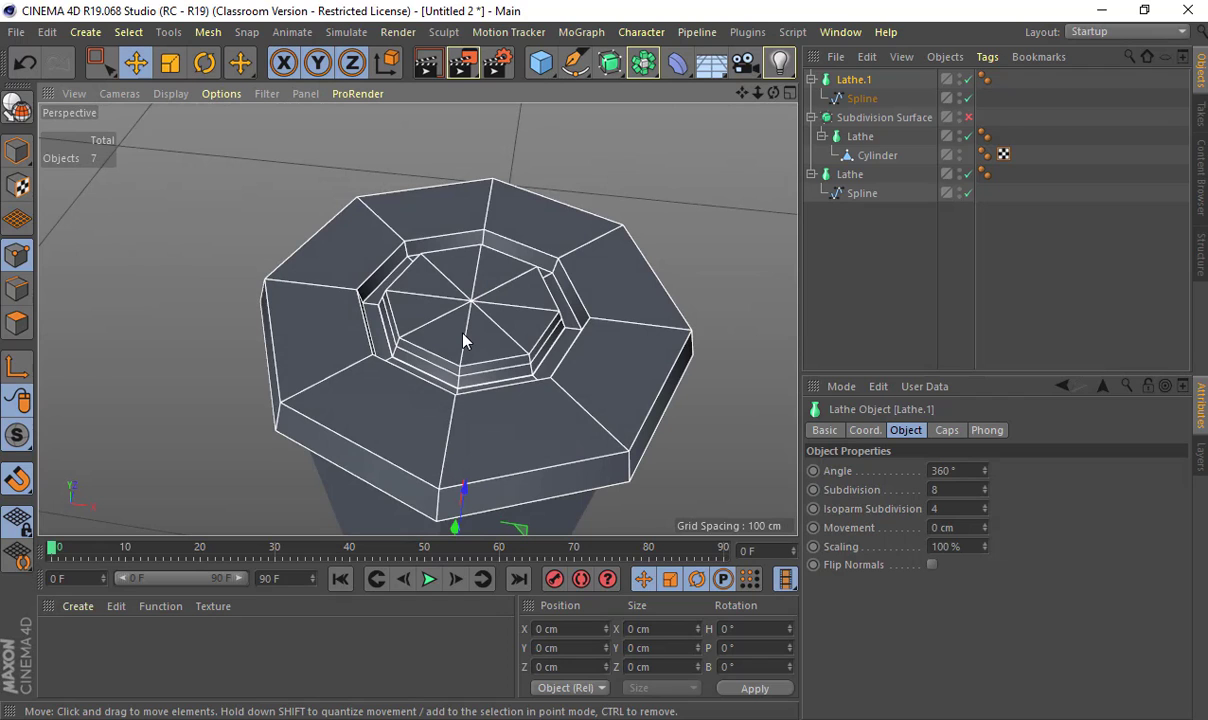
pyautogui.keyDown('alt'); pyautogui.moveTo(385, 342); pyautogui.dragTo(412, 205); pyautogui.keyUp('alt')
pyautogui.keyDown('alt'); pyautogui.moveTo(412, 205); pyautogui.dragTo(402, 278, button='middle'); pyautogui.keyUp('alt')
pyautogui.keyDown('alt'); pyautogui.moveTo(402, 278); pyautogui.dragTo(407, 197); pyautogui.keyUp('alt')
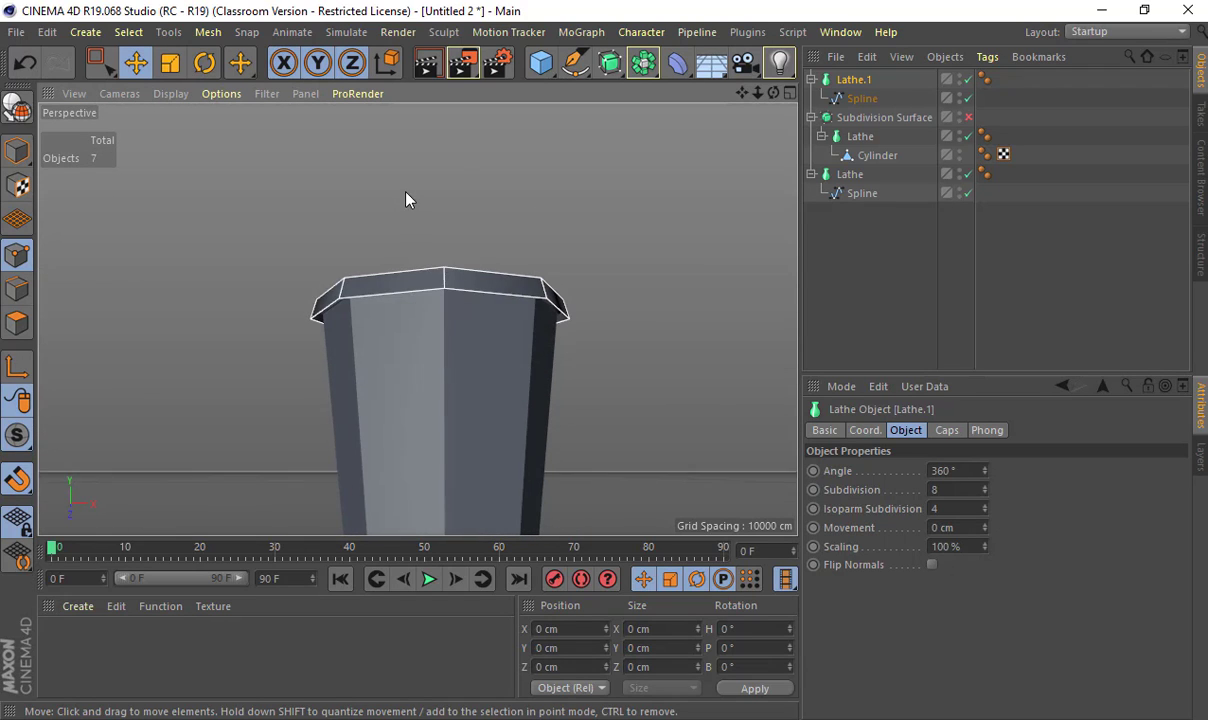
# - Select the lid's profile spline, disable its Lathe and frame the profile over the cup's rim in the Right view
pyautogui.click(862, 98)
pyautogui.keyDown('alt'); pyautogui.moveTo(534, 189); pyautogui.dragTo(371, 222); pyautogui.keyUp('alt')
pyautogui.scroll(3, 560, 256)
pyautogui.middleClick(371, 229)
pyautogui.middleClick(500, 405)
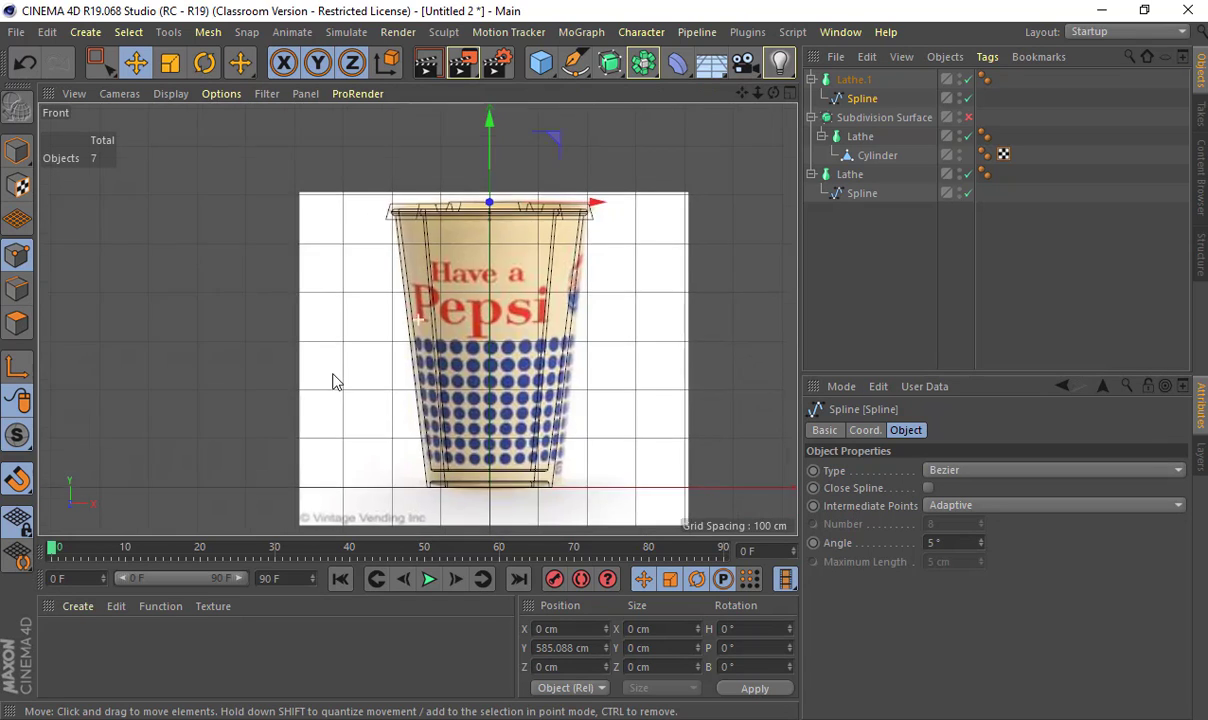
pyautogui.scroll(5, 466, 374)
pyautogui.scroll(1, 466, 374)
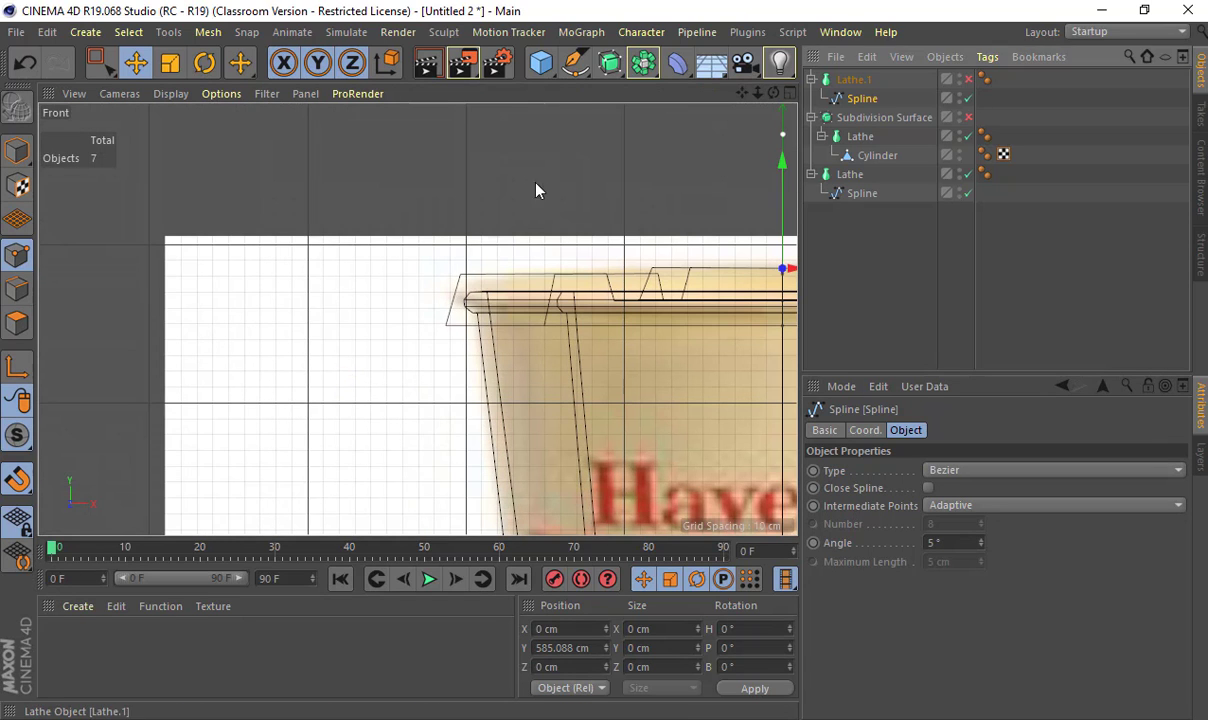
pyautogui.click(968, 79)
pyautogui.middleClick(140, 330)
pyautogui.middleClick(140, 330)
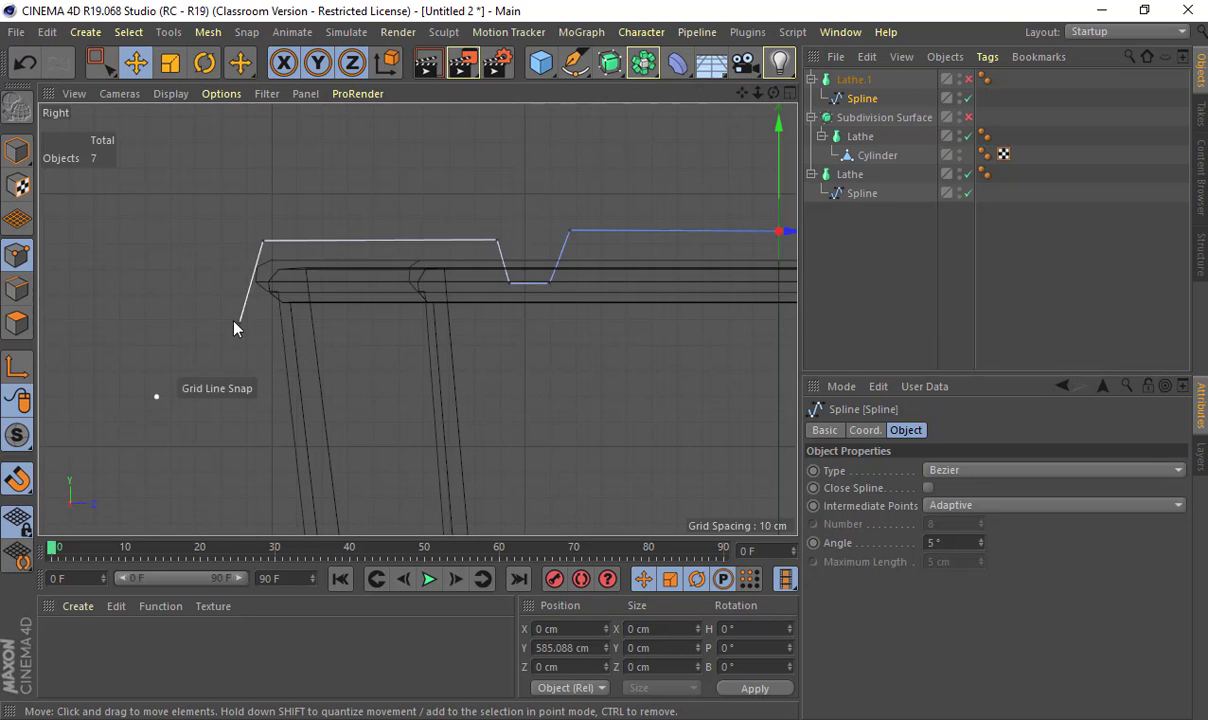
pyautogui.scroll(1, 250, 310)
pyautogui.scroll(3, 245, 318)
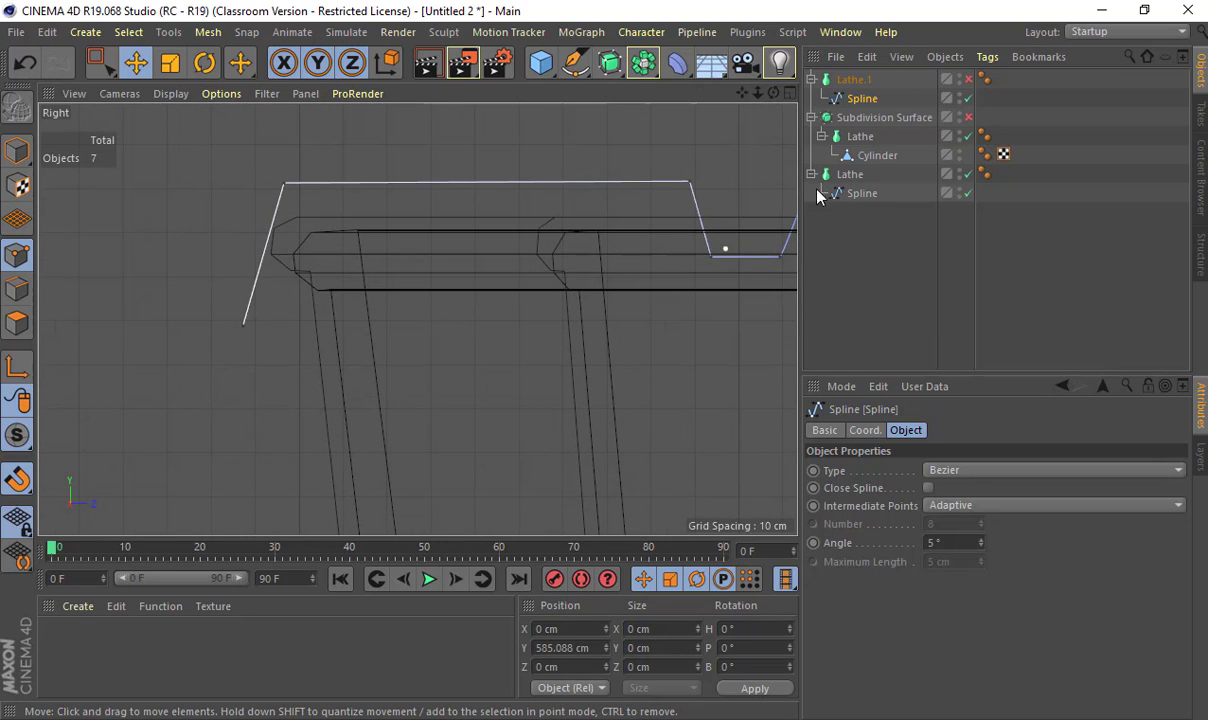
pyautogui.click(968, 79)
pyautogui.click(968, 79)
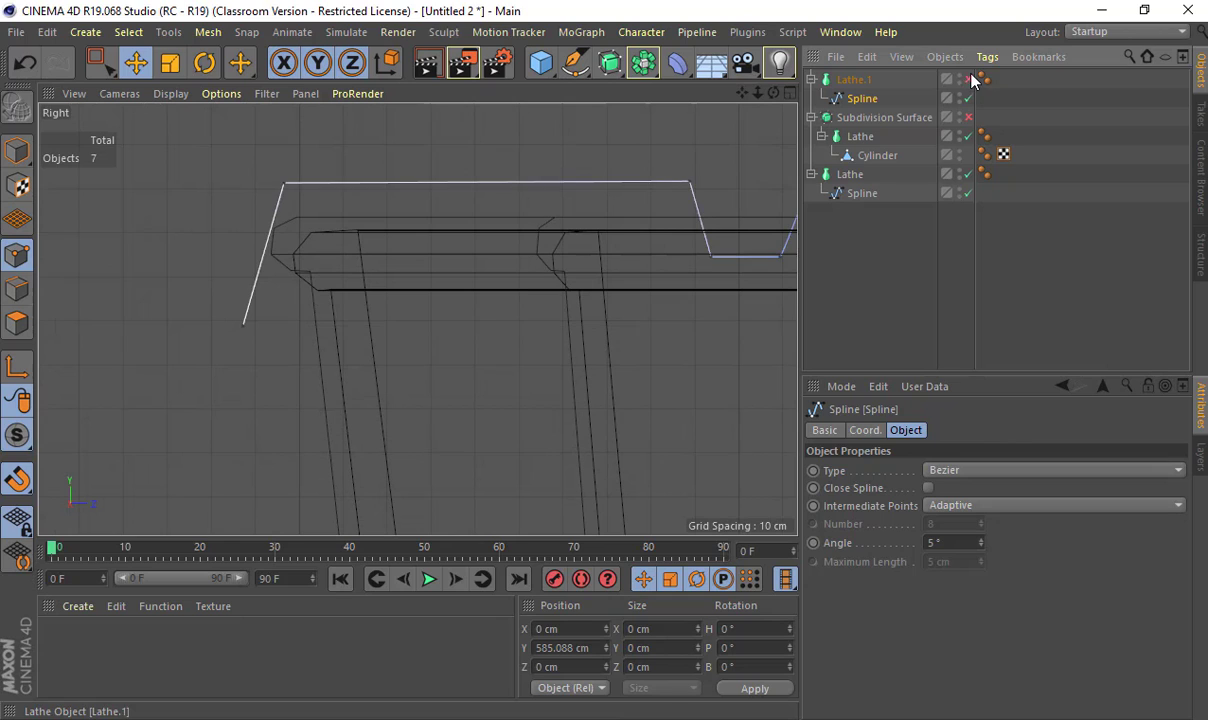
# - Lower the two points of the lid profile's outer top edge to about Y 574.65 cm, close to the rim
pyautogui.click(285, 183)
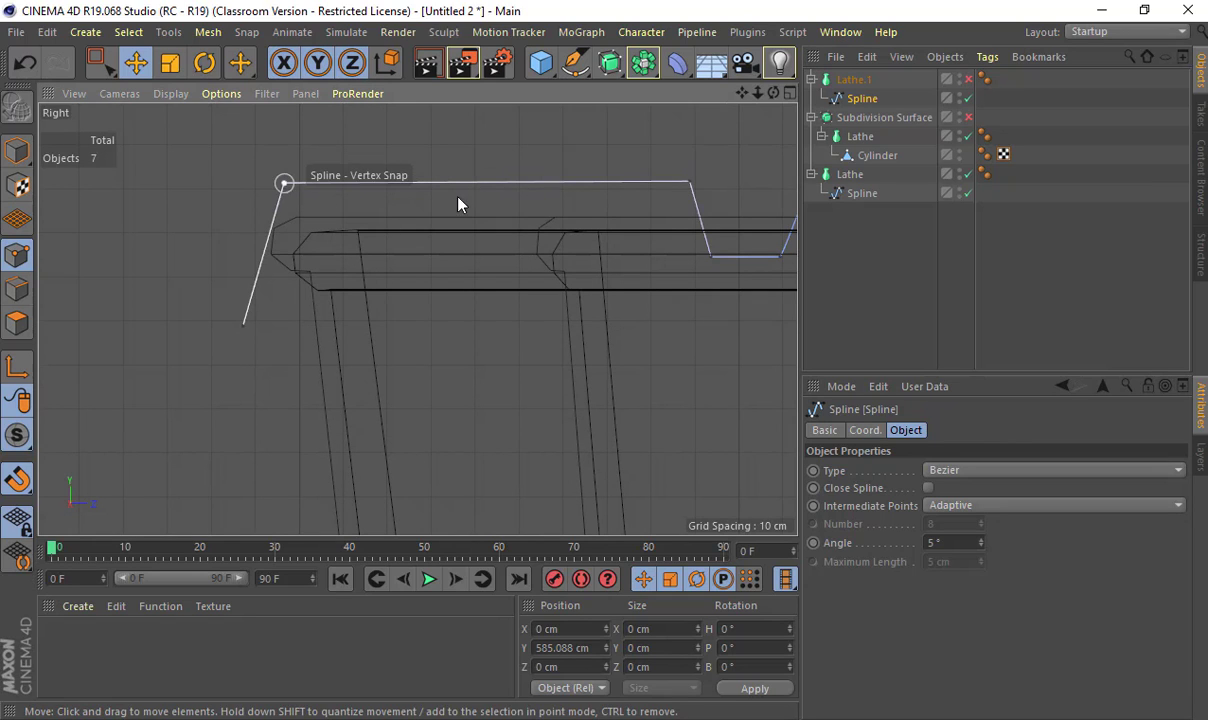
pyautogui.keyDown('shift'); pyautogui.click(691, 184); pyautogui.keyUp('shift')
pyautogui.keyDown('alt'); pyautogui.moveTo(631, 243); pyautogui.dragTo(586, 261, button='middle'); pyautogui.keyUp('alt')
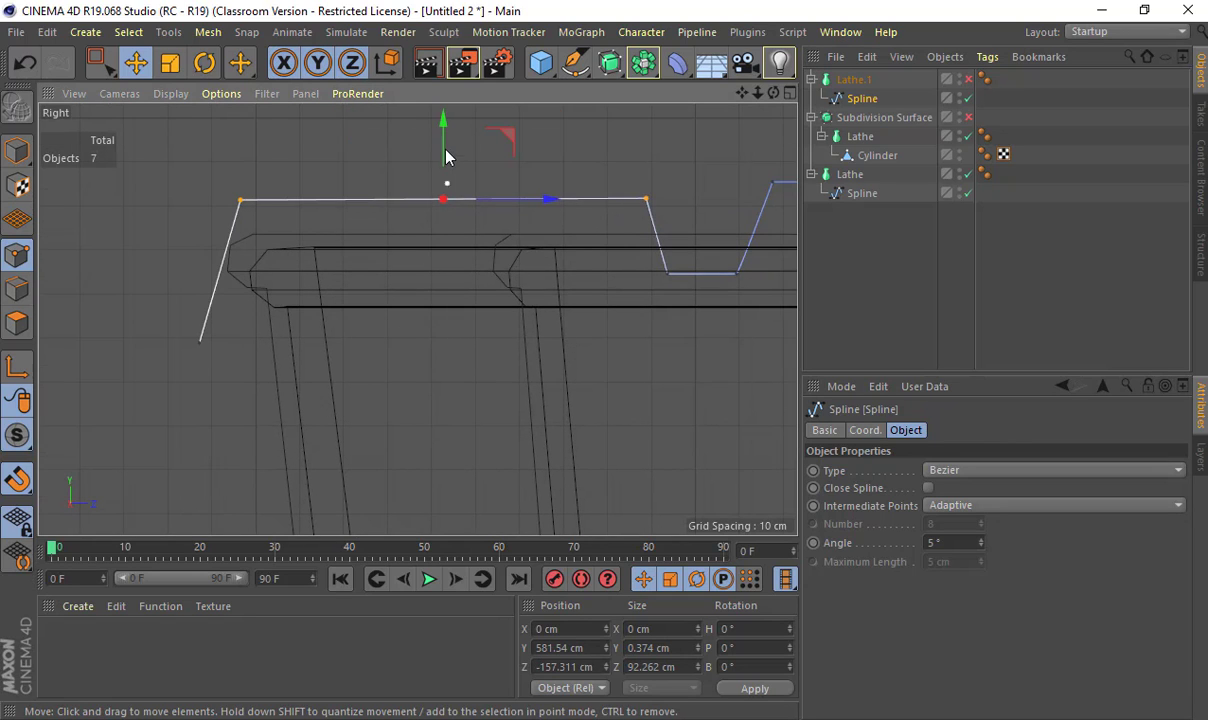
pyautogui.moveTo(444, 145); pyautogui.dragTo(444, 168)
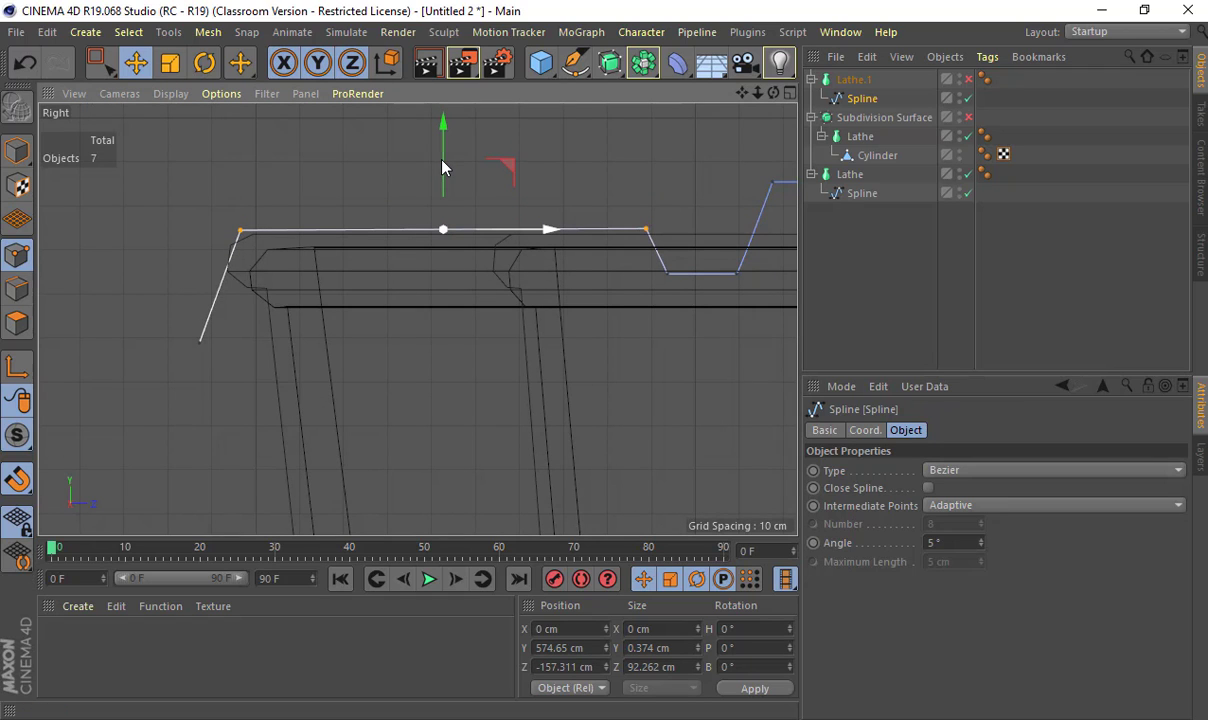
# - Lower the two points of the lid profile's raised centre to about Y 579.9 cm
pyautogui.keyDown('alt'); pyautogui.moveTo(669, 224); pyautogui.dragTo(407, 283, button='middle'); pyautogui.keyUp('alt')
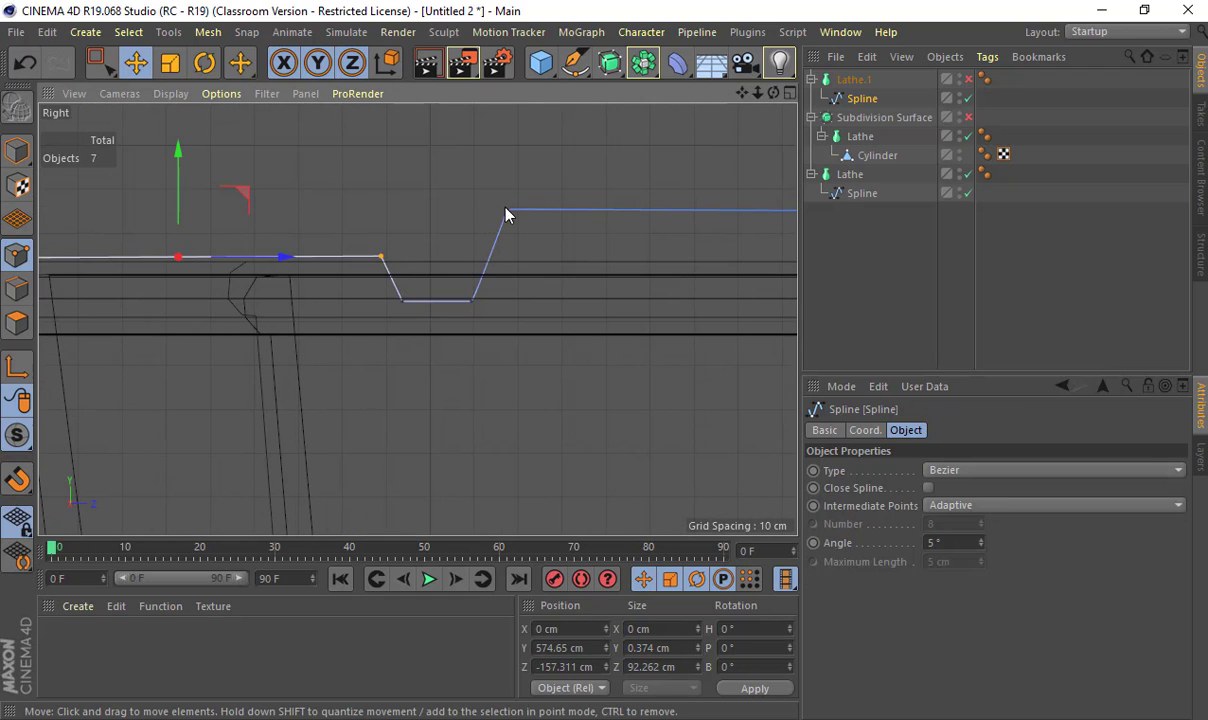
pyautogui.click(507, 210)
pyautogui.keyDown('alt'); pyautogui.moveTo(557, 244); pyautogui.dragTo(344, 258, button='middle'); pyautogui.keyUp('alt')
pyautogui.keyDown('shift'); pyautogui.click(660, 225); pyautogui.keyUp('shift')
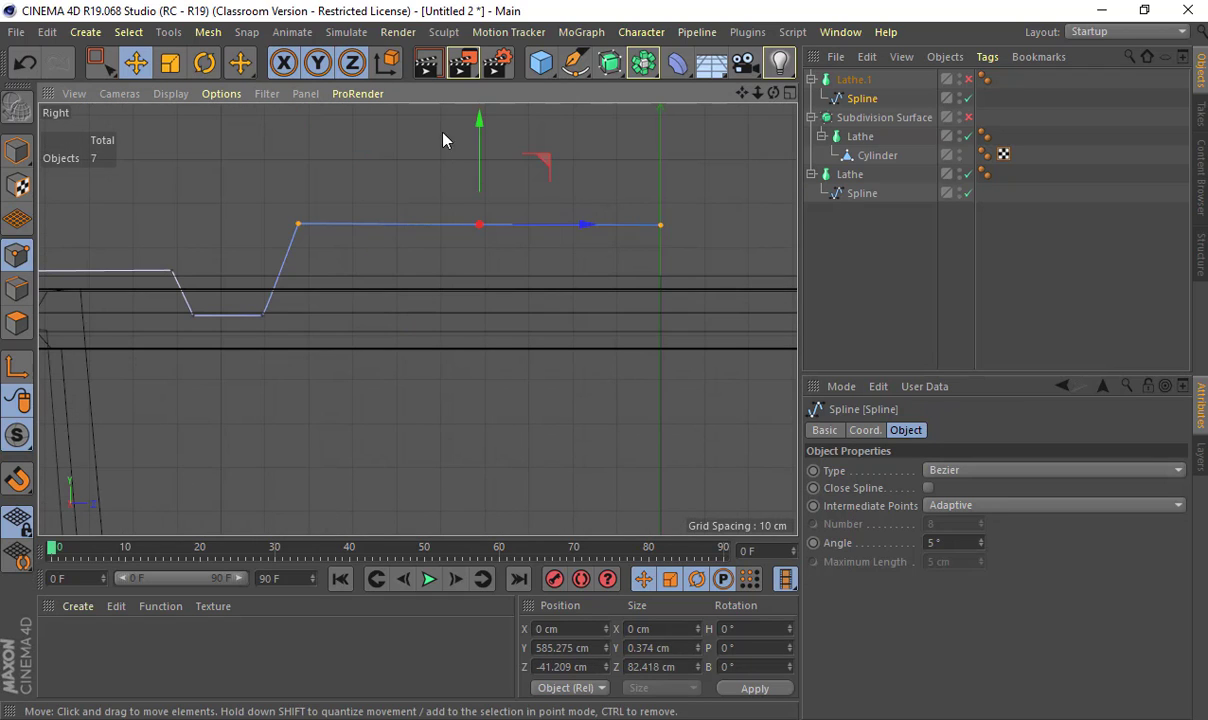
pyautogui.moveTo(480, 125); pyautogui.dragTo(481, 140)
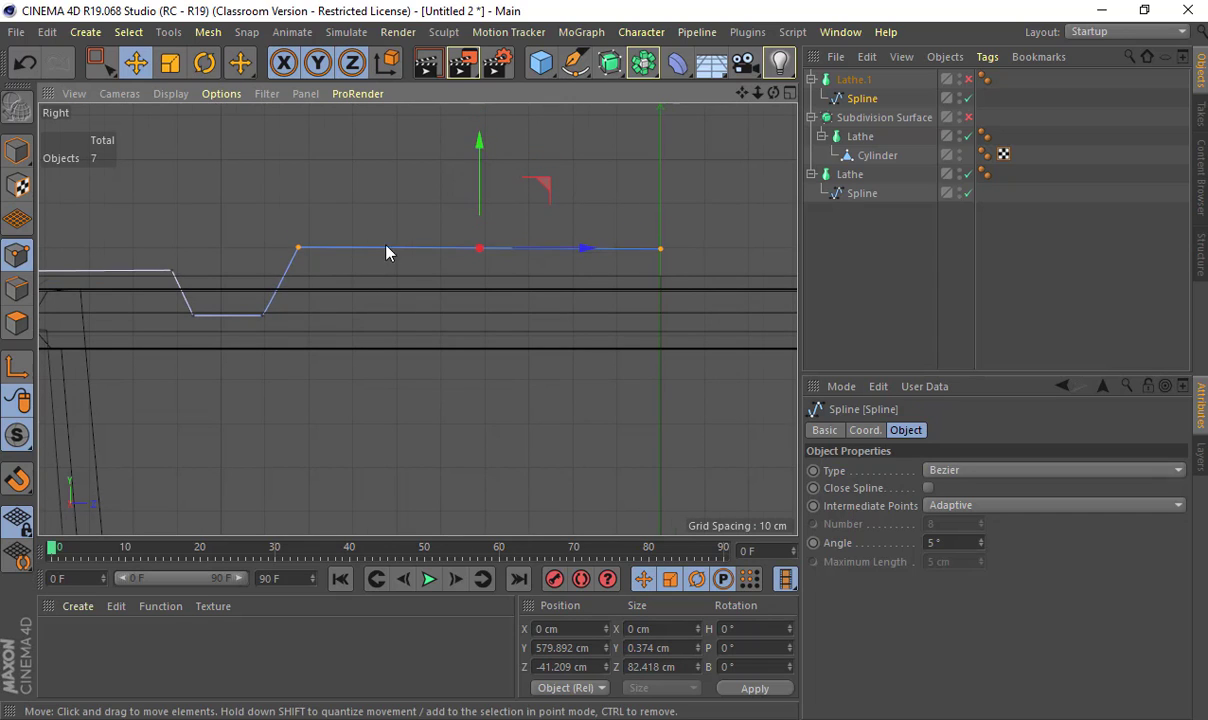
# - Shift the two points of the lid groove's outer wall inward to about Z -98 cm, narrowing the groove
pyautogui.keyDown('alt'); pyautogui.moveTo(93, 291); pyautogui.dragTo(650, 270, button='middle'); pyautogui.keyUp('alt')
pyautogui.click(619, 260)
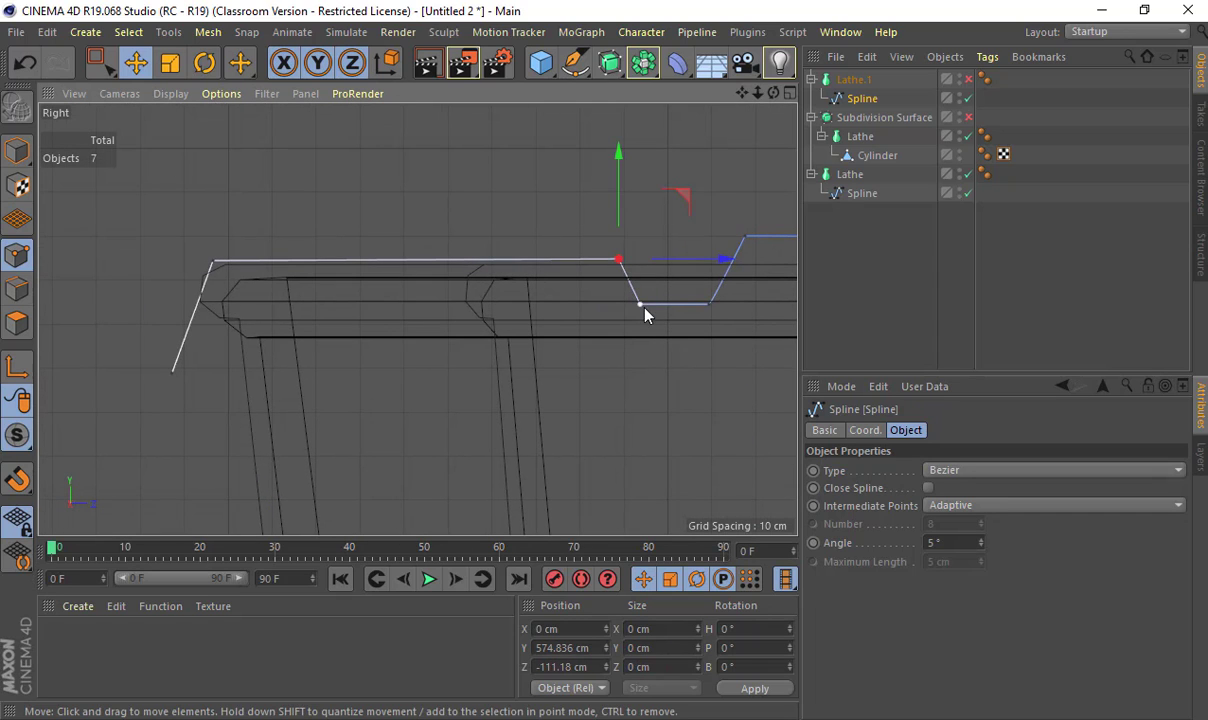
pyautogui.keyDown('shift'); pyautogui.click(640, 304); pyautogui.keyUp('shift')
pyautogui.moveTo(671, 288); pyautogui.dragTo(719, 288)
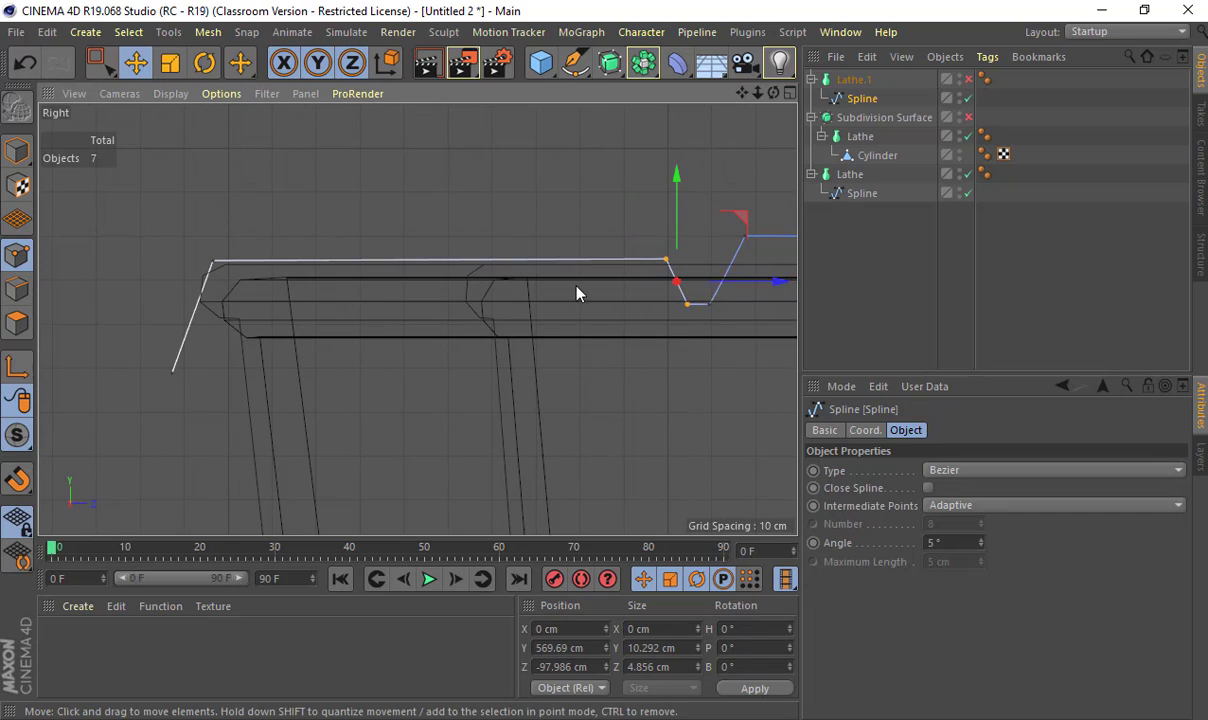
# - Add a point midway along the slanted outer edge of the lid profile with the spline Pen
pyautogui.keyDown('alt'); pyautogui.moveTo(509, 286); pyautogui.dragTo(543, 280, button='middle'); pyautogui.keyUp('alt')
pyautogui.keyDown('alt'); pyautogui.moveTo(226, 286); pyautogui.dragTo(199, 357, button='right'); pyautogui.keyUp('alt')
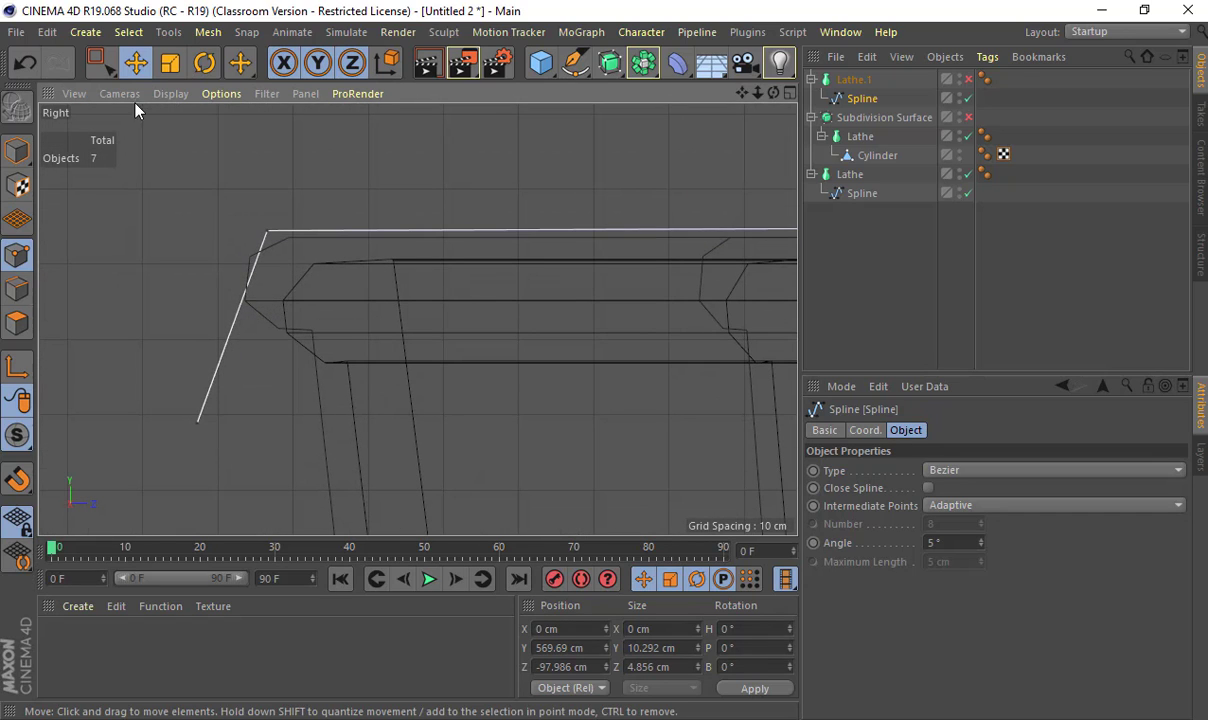
pyautogui.click(85, 32)
pyautogui.moveTo(115, 76)
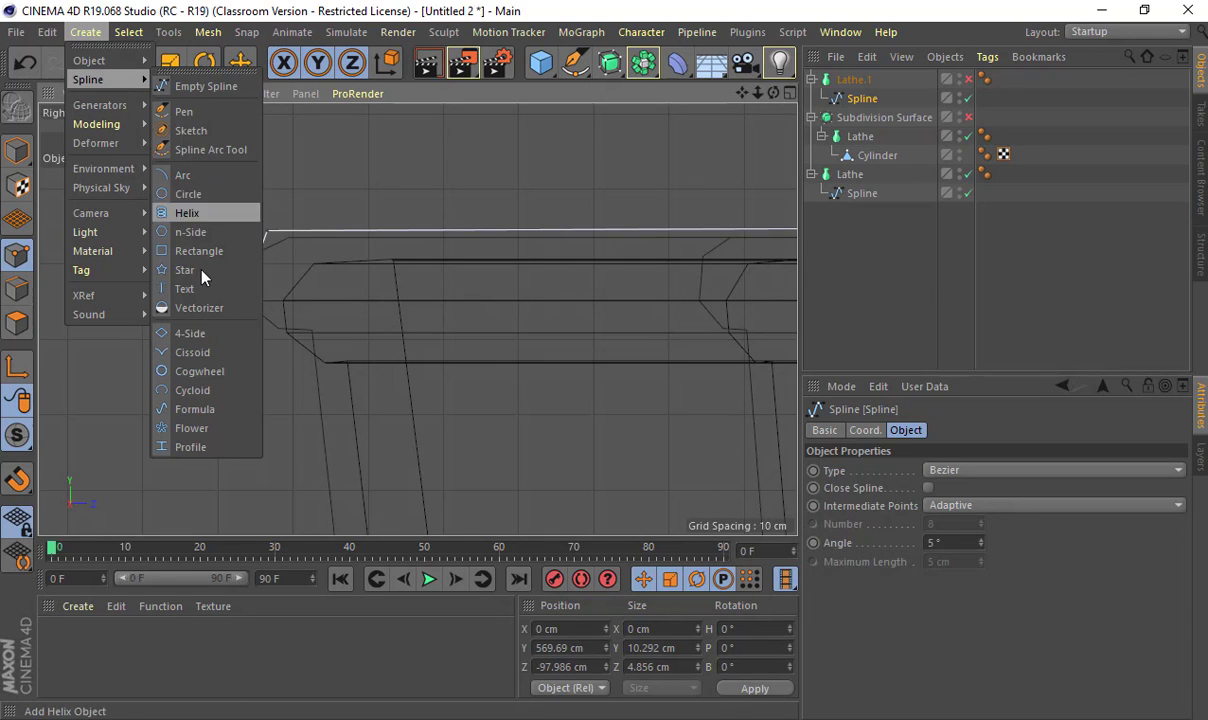
pyautogui.click(193, 110)
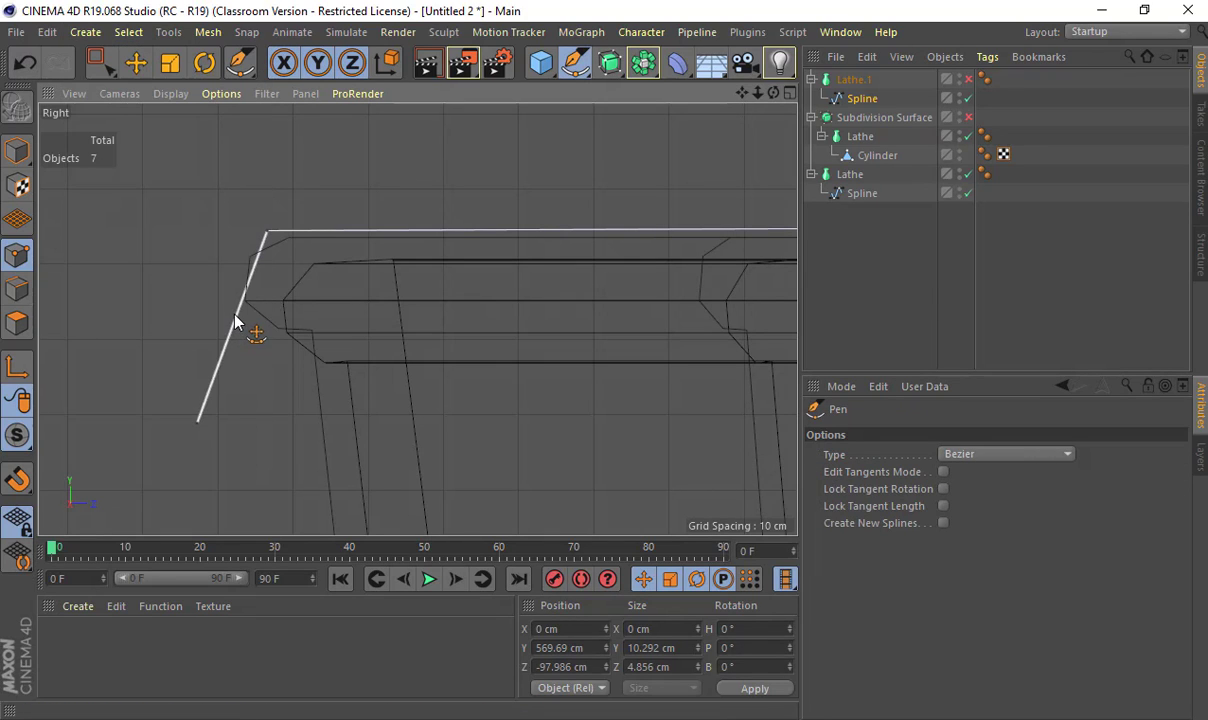
pyautogui.click(234, 321)
pyautogui.rightClick(236, 324)
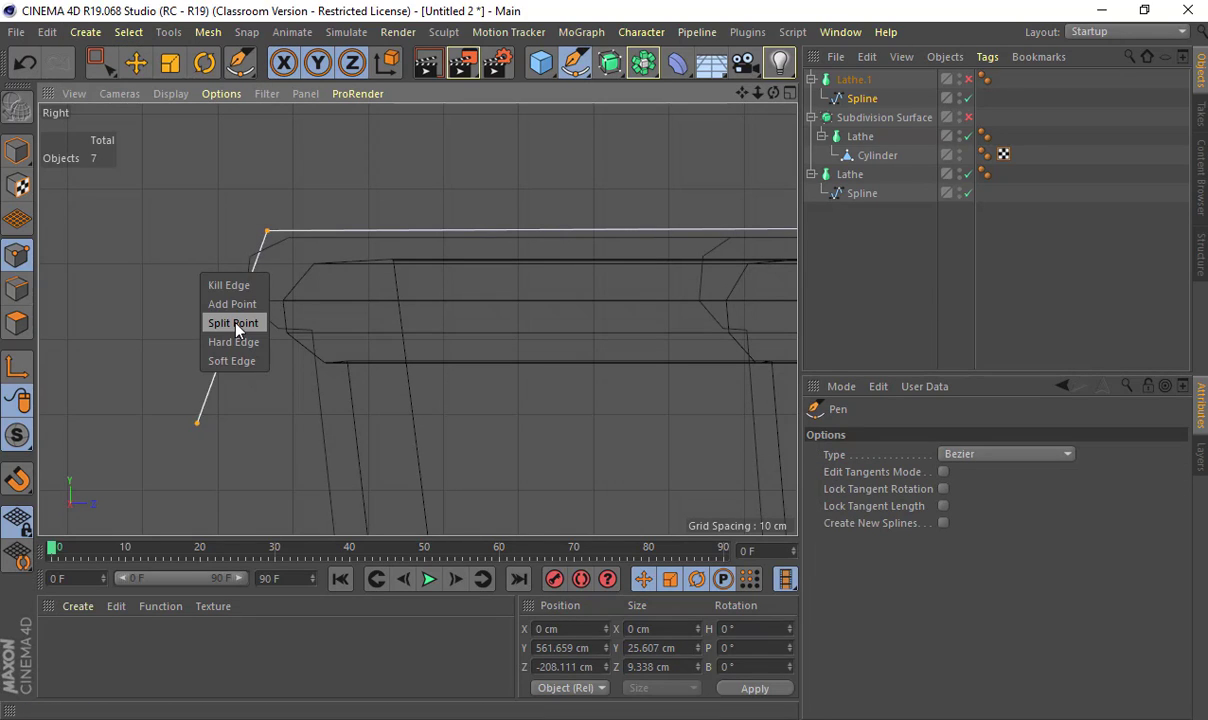
pyautogui.click(237, 310)
# - Move the added point outward and up to about Y 567.25 cm, Z -210.26 cm to bevel the lid's outer edge
pyautogui.press('e')
pyautogui.click(235, 322)
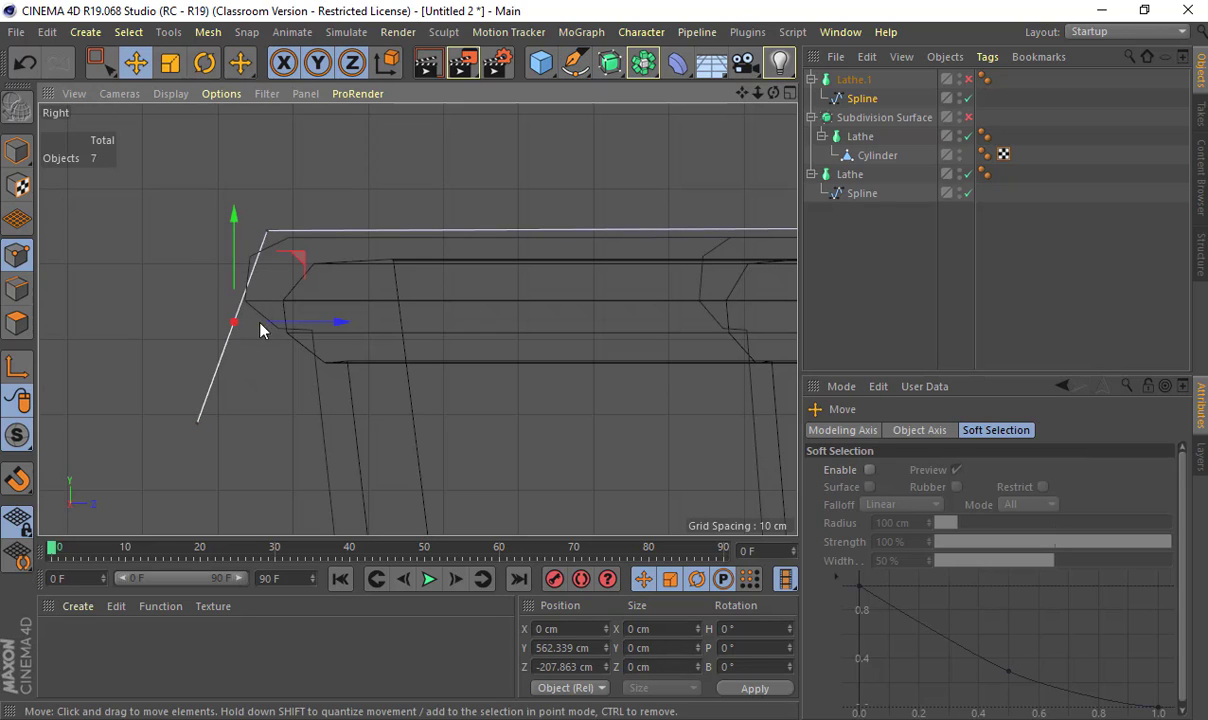
pyautogui.moveTo(258, 322); pyautogui.dragTo(247, 322)
pyautogui.moveTo(220, 275); pyautogui.dragTo(216, 236)
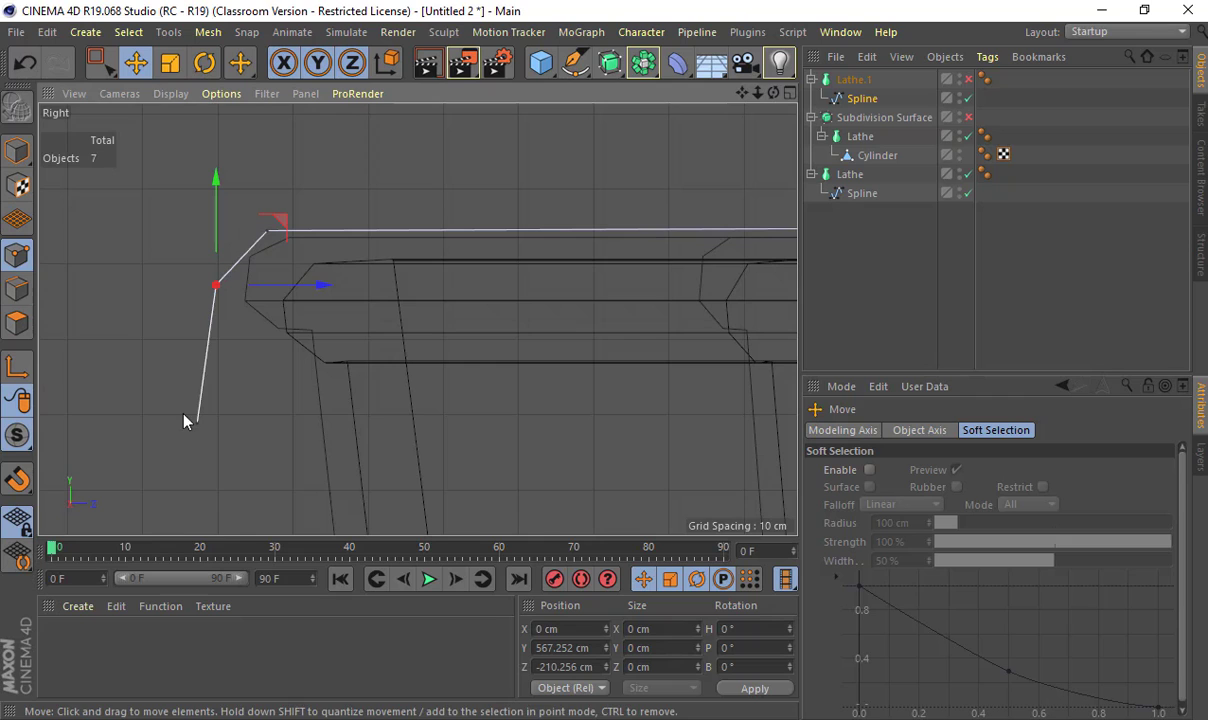
# - Re-enable the lid's Lathe and display it from above in the Perspective view
pyautogui.middleClick(380, 264)
pyautogui.middleClick(283, 194)
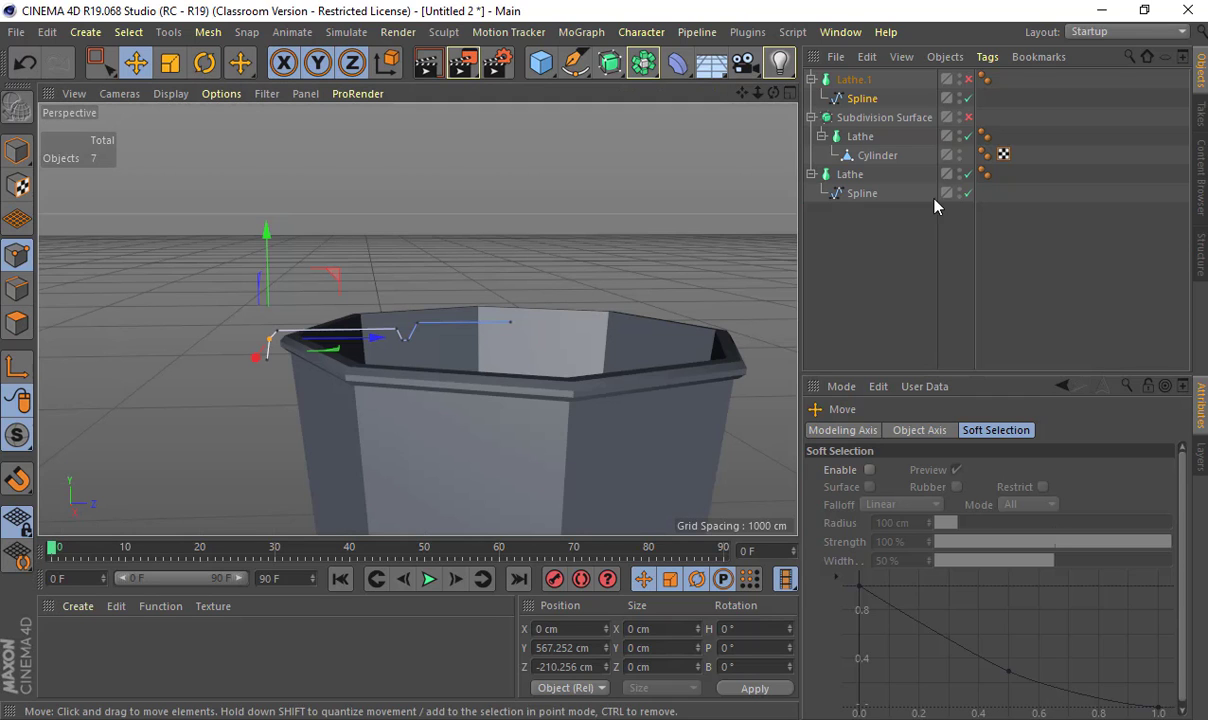
pyautogui.click(968, 79)
pyautogui.keyDown('alt'); pyautogui.moveTo(540, 232); pyautogui.dragTo(531, 379); pyautogui.keyUp('alt')
# - Pull the profile's innermost point away from the axis to about Z -26.3 cm, opening a hole in the lid's centre
pyautogui.click(540, 320)
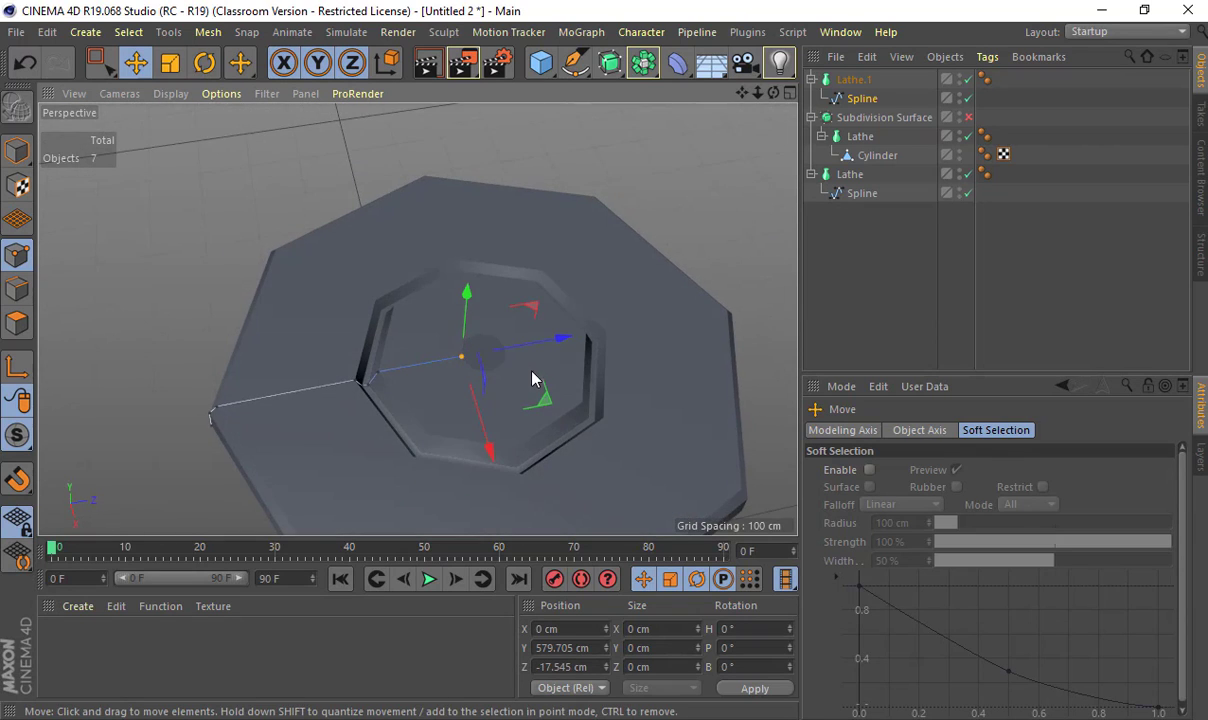
pyautogui.keyDown('alt'); pyautogui.moveTo(532, 371); pyautogui.dragTo(685, 391, button='right'); pyautogui.keyUp('alt')
pyautogui.keyDown('alt'); pyautogui.moveTo(553, 318); pyautogui.dragTo(551, 281); pyautogui.keyUp('alt')
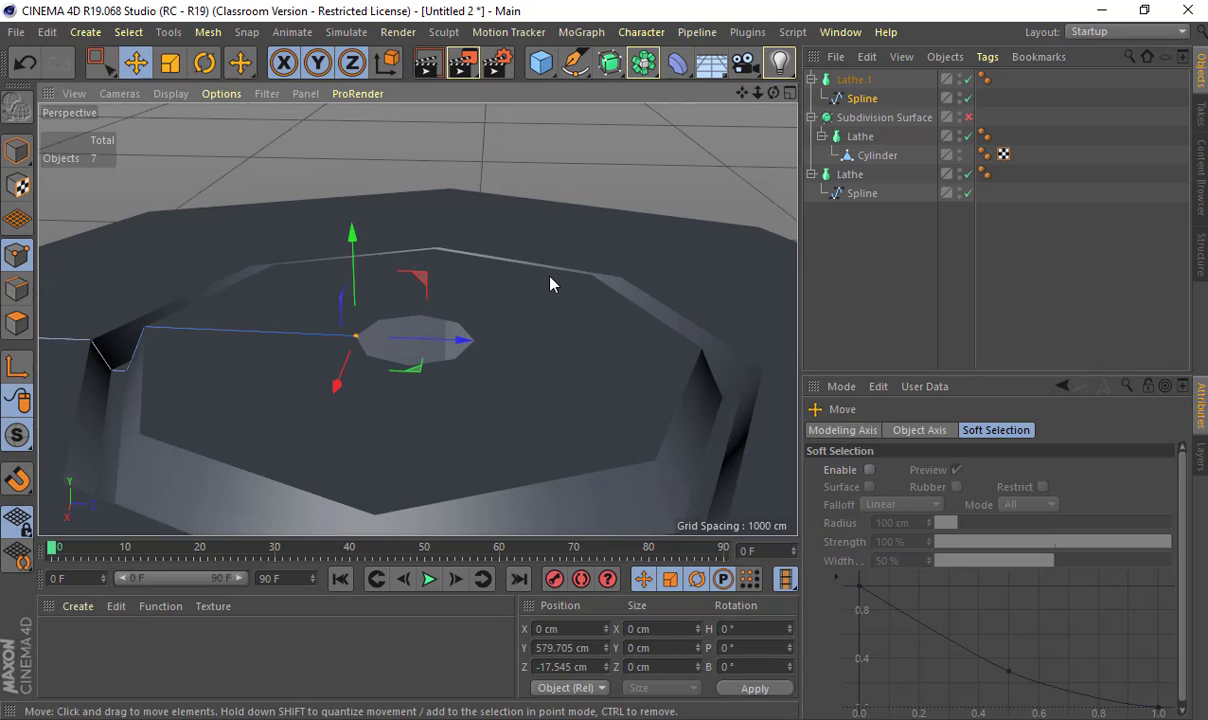
pyautogui.moveTo(468, 340); pyautogui.dragTo(429, 339)
pyautogui.keyDown('alt'); pyautogui.moveTo(478, 368); pyautogui.dragTo(539, 323); pyautogui.keyUp('alt')
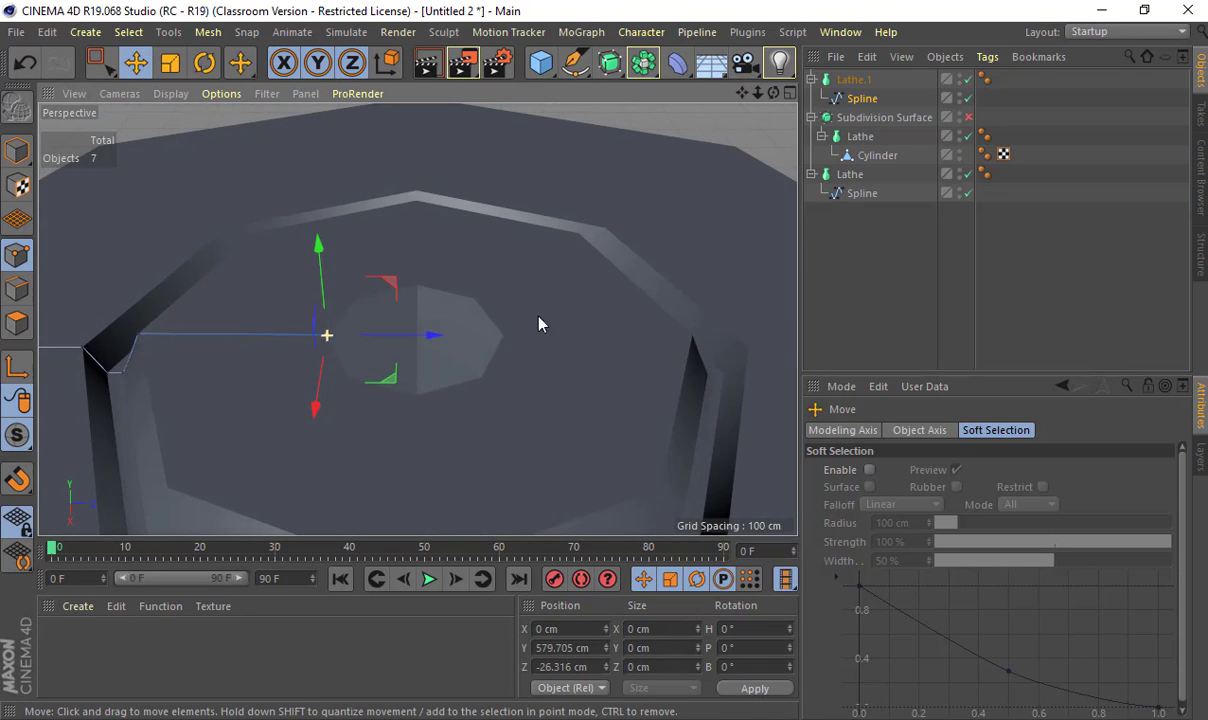
# - Put the lid's Lathe inside a new Subdivision Surface and re-enable the cup's Subdivision Surface
pyautogui.keyDown('alt'); pyautogui.moveTo(661, 210); pyautogui.dragTo(565, 236, button='right'); pyautogui.keyUp('alt')
pyautogui.keyDown('alt'); pyautogui.moveTo(610, 245); pyautogui.dragTo(609, 200); pyautogui.keyUp('alt')
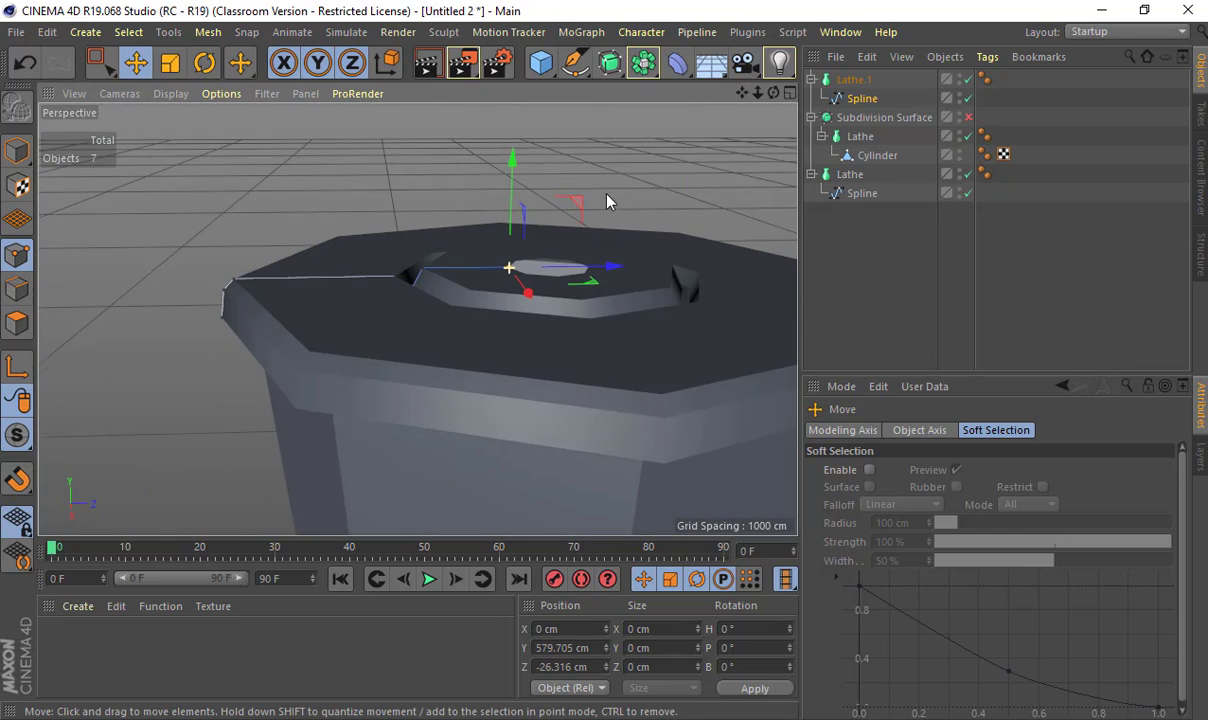
pyautogui.click(838, 84)
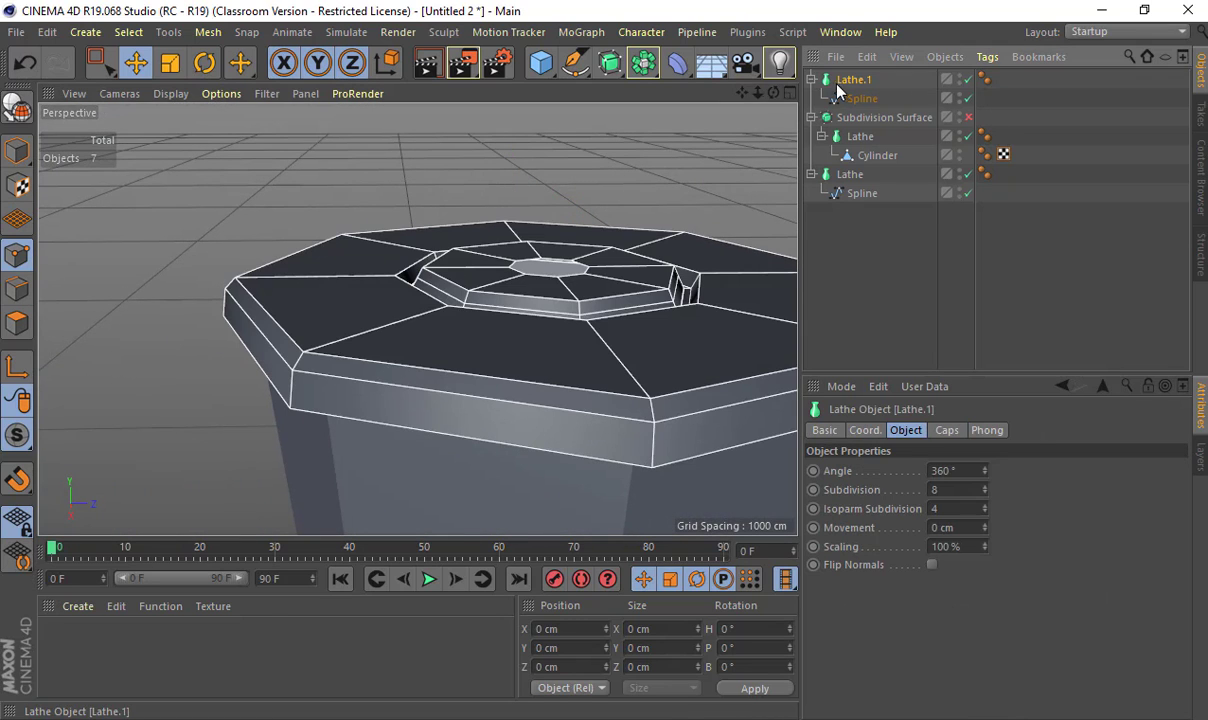
pyautogui.keyDown('alt'); pyautogui.click(607, 62); pyautogui.keyUp('alt')
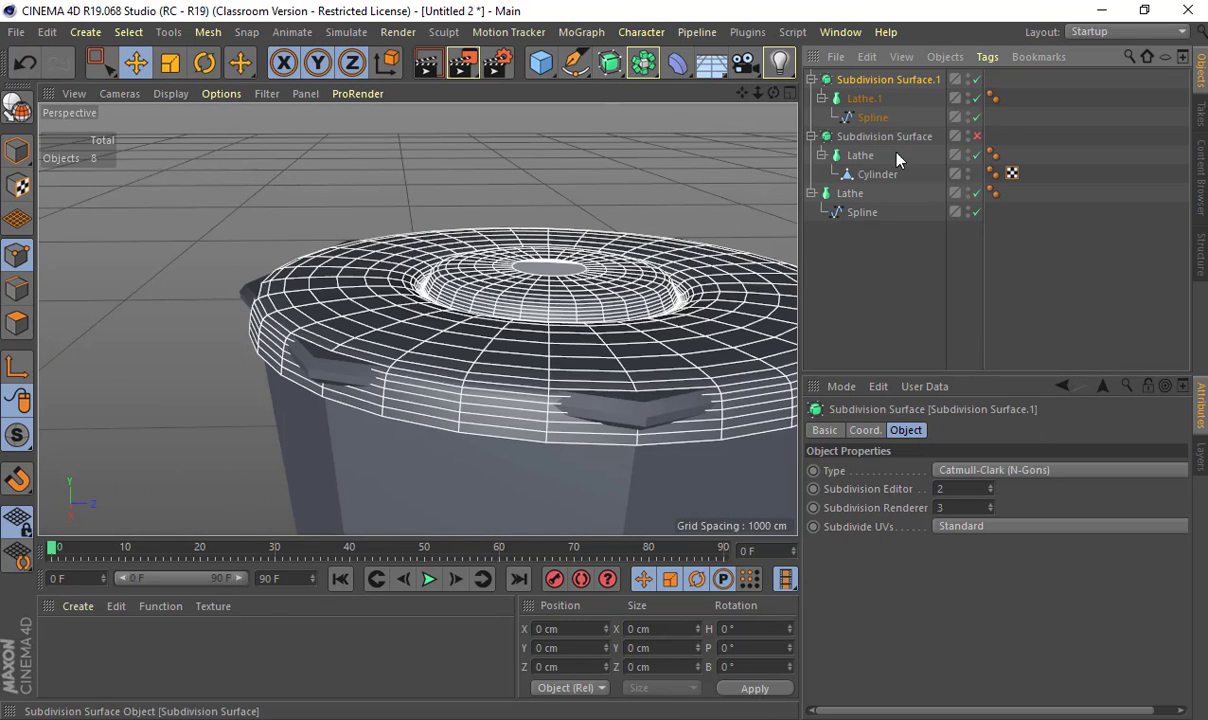
pyautogui.click(976, 136)
pyautogui.scroll(-4, 655, 203)
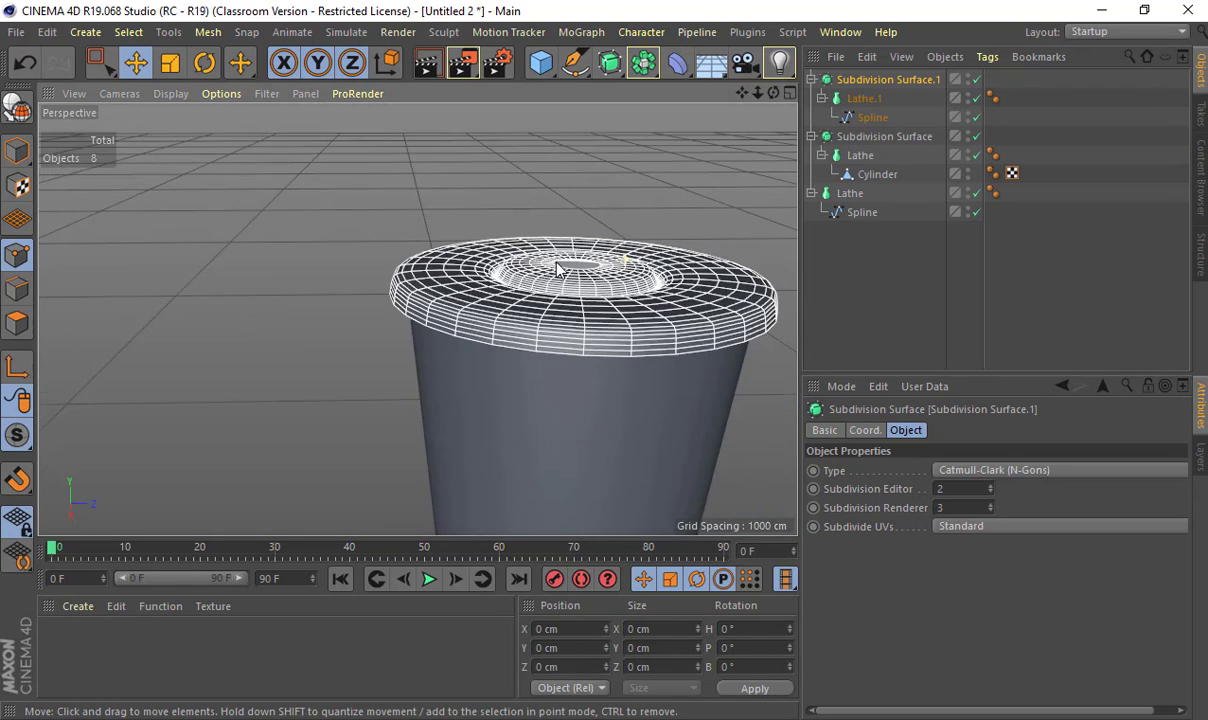
# - Turn off Subdivision Surface.1 on the lid and convert its Lathe.1 into an editable polygon object
pyautogui.click(12, 141)
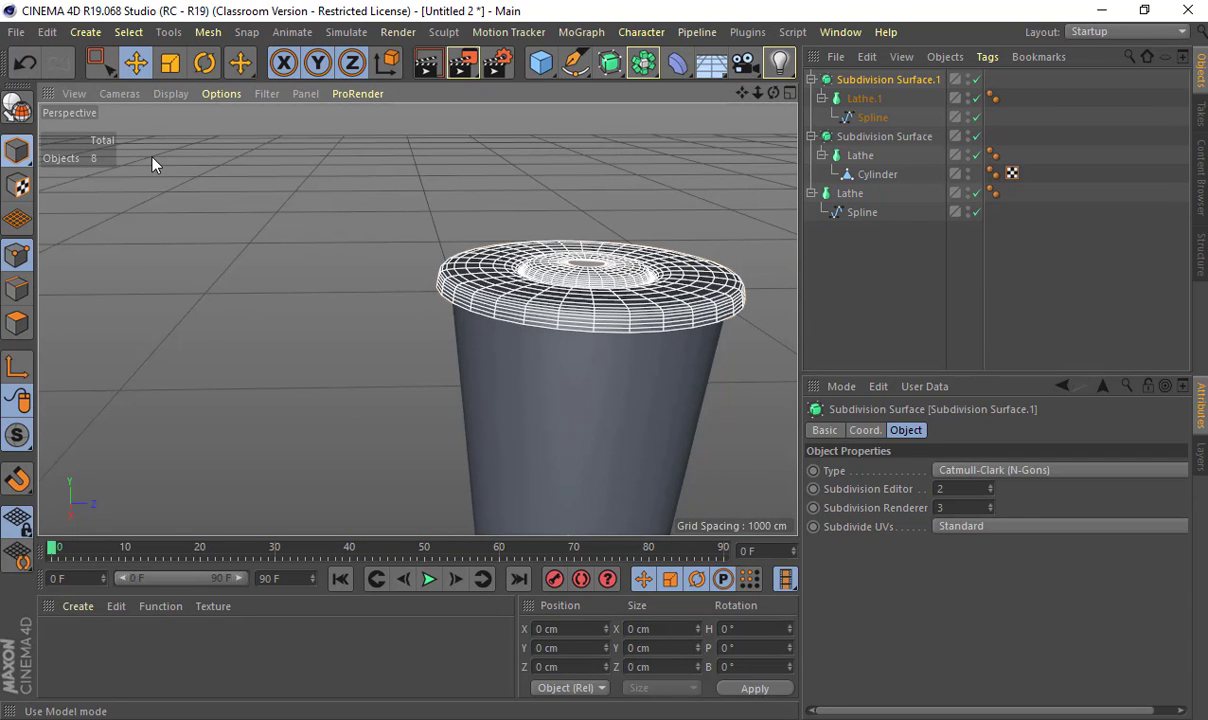
pyautogui.click(344, 350)
pyautogui.keyDown('alt'); pyautogui.moveTo(346, 351); pyautogui.dragTo(371, 355); pyautogui.keyUp('alt')
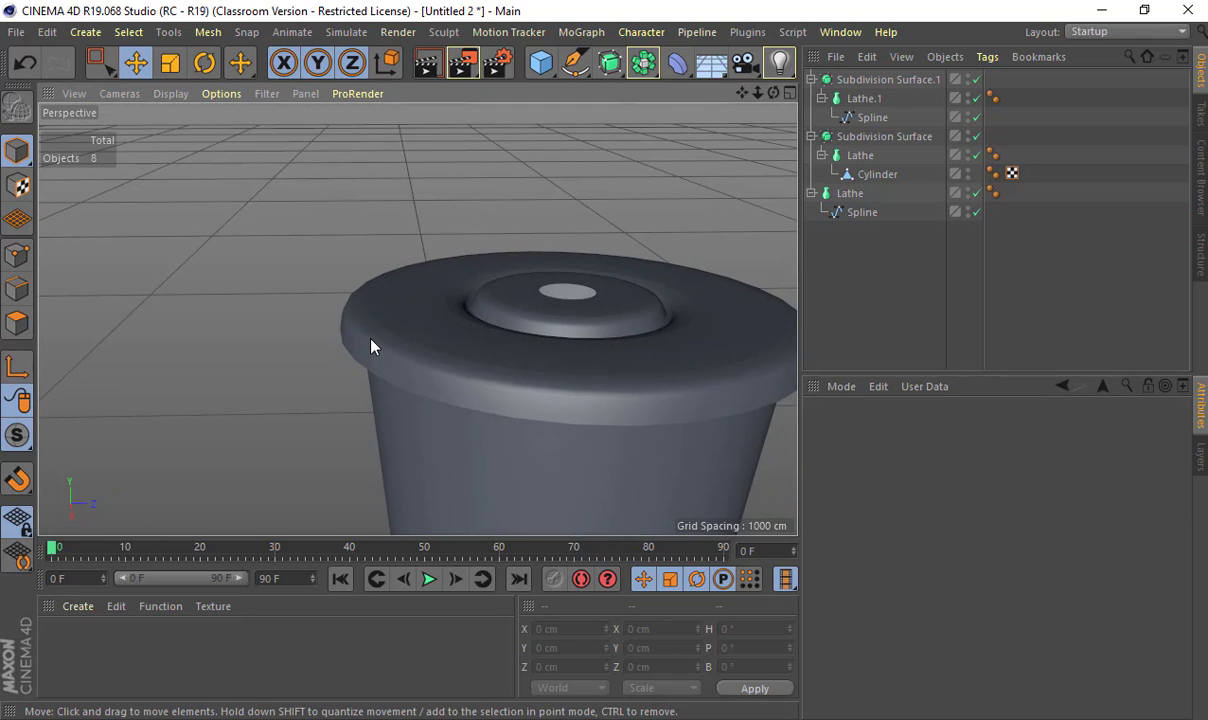
pyautogui.click(977, 79)
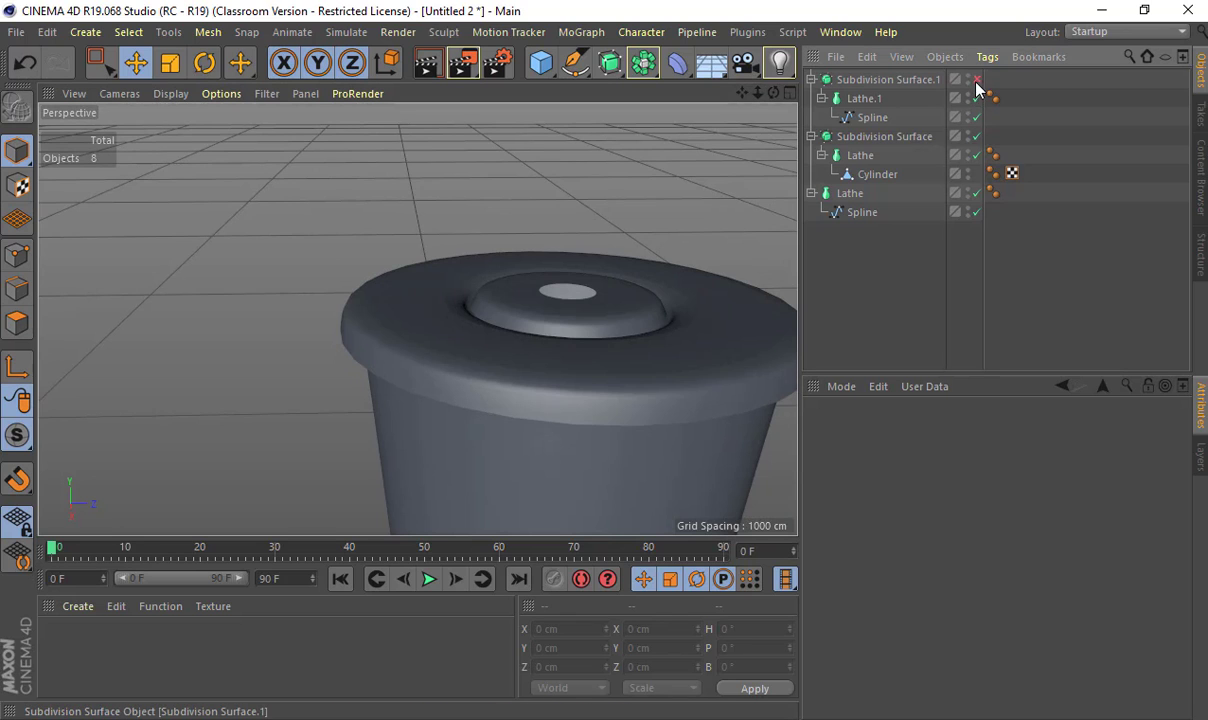
pyautogui.click(866, 99)
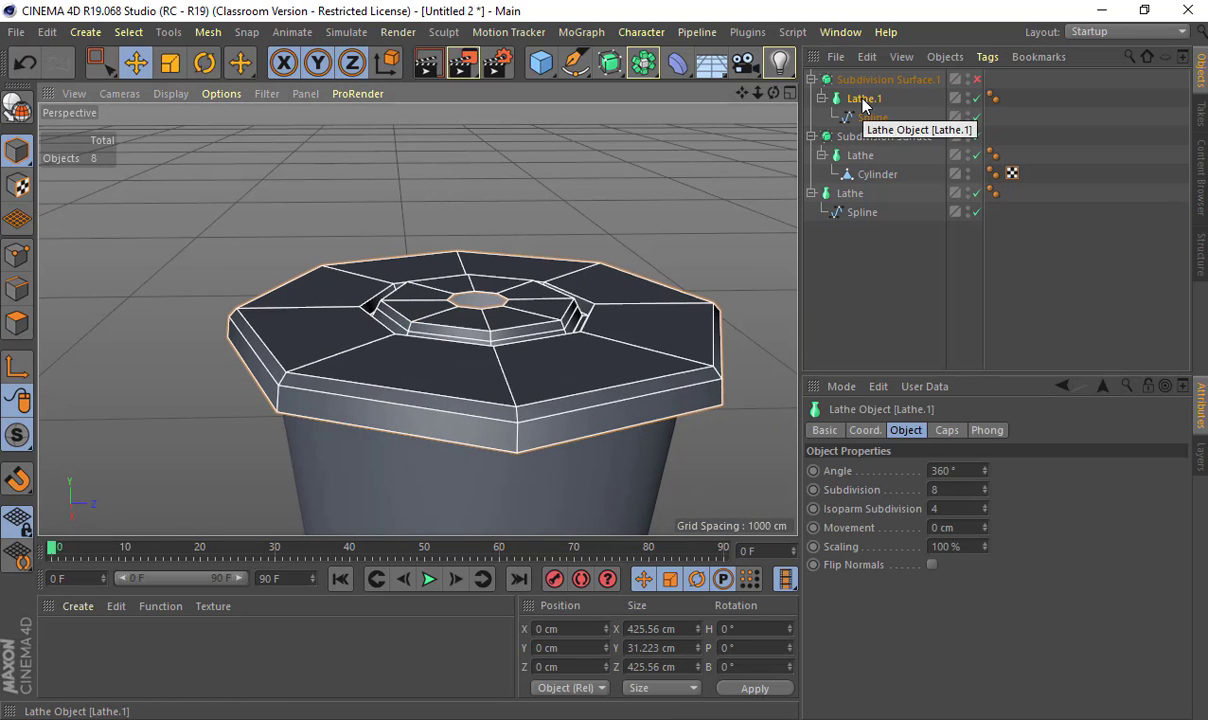
pyautogui.press('c')
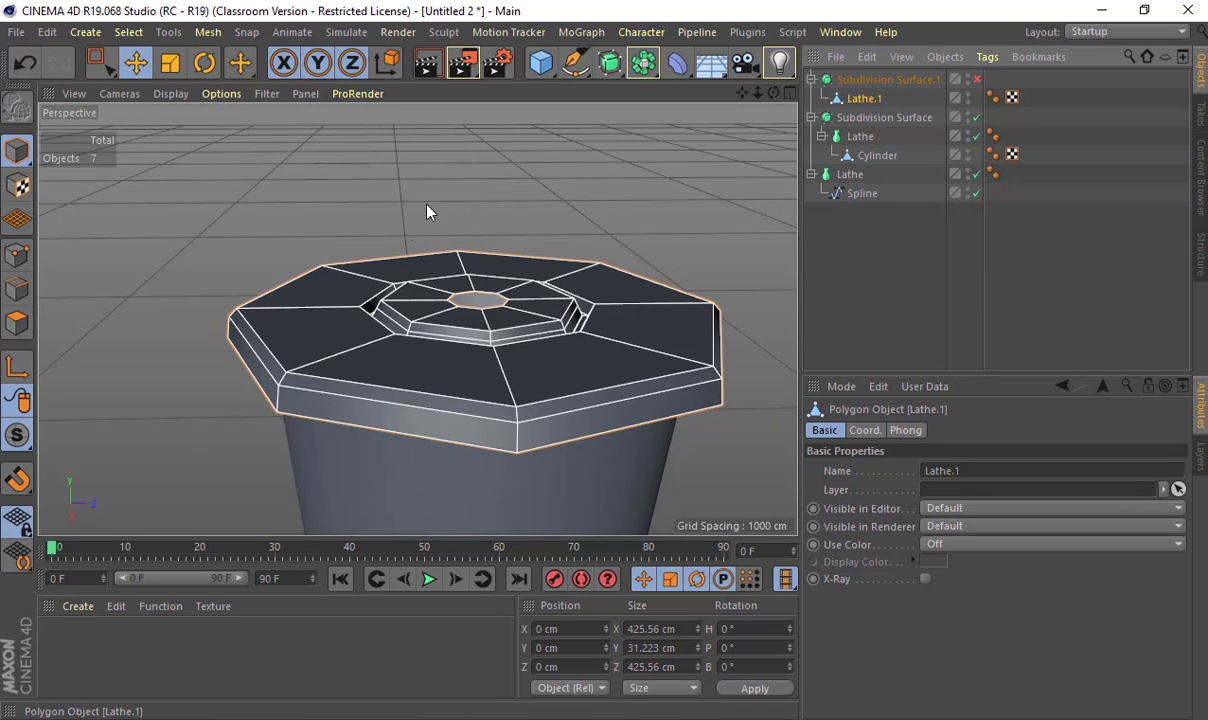
# - Bevel the edge loops of the circular groove and the lid's outer top rim with an offset of about 2 cm
pyautogui.keyDown('alt'); pyautogui.moveTo(431, 207); pyautogui.dragTo(362, 297); pyautogui.keyUp('alt')
pyautogui.click(17, 288)
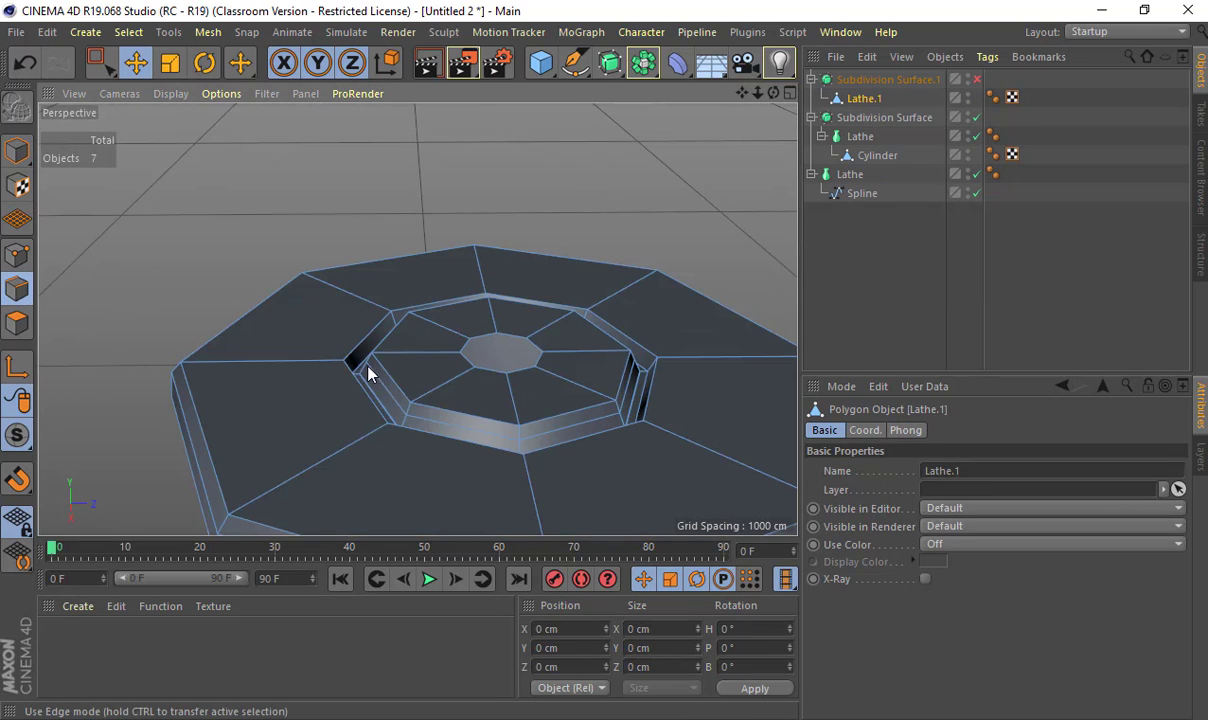
pyautogui.doubleClick(370, 338)
pyautogui.keyDown('shift'); pyautogui.doubleClick(366, 336); pyautogui.keyUp('shift')
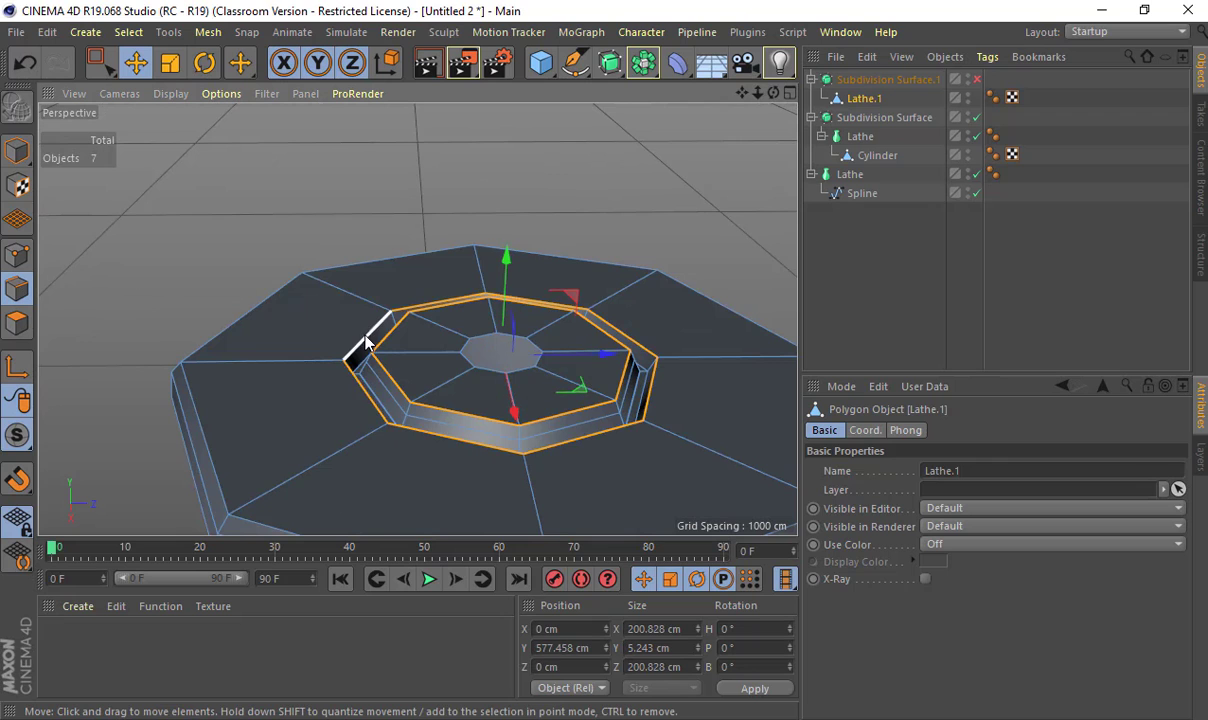
pyautogui.moveTo(349, 372)
pyautogui.keyDown('alt'); pyautogui.mouseDown()
pyautogui.moveTo(332, 419)
pyautogui.moveTo(364, 376)
pyautogui.mouseUp(); pyautogui.keyUp('alt')
pyautogui.scroll(5, 340, 375)
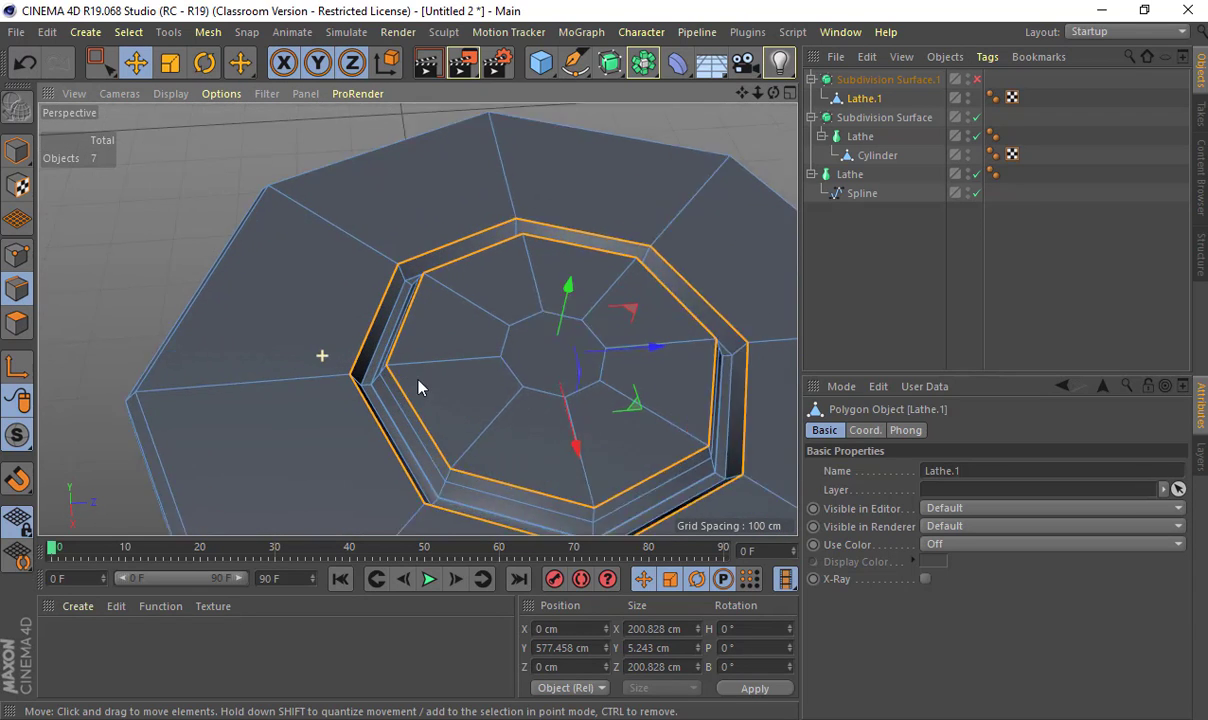
pyautogui.keyDown('shift'); pyautogui.doubleClick(406, 414); pyautogui.keyUp('shift')
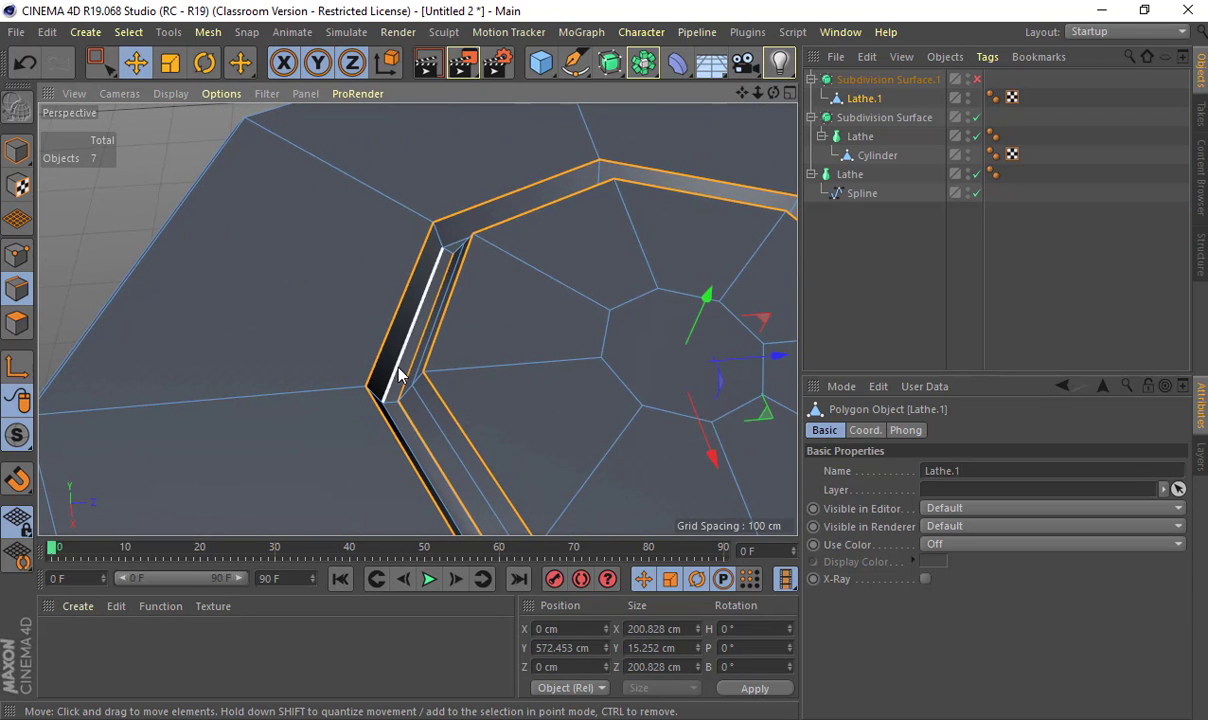
pyautogui.keyDown('shift'); pyautogui.doubleClick(397, 371); pyautogui.keyUp('shift')
pyautogui.keyDown('alt'); pyautogui.moveTo(283, 357); pyautogui.dragTo(375, 282); pyautogui.keyUp('alt')
pyautogui.keyDown('alt'); pyautogui.moveTo(375, 282); pyautogui.dragTo(302, 315, button='right'); pyautogui.keyUp('alt')
pyautogui.keyDown('alt'); pyautogui.moveTo(302, 307); pyautogui.dragTo(310, 262); pyautogui.keyUp('alt')
pyautogui.keyDown('shift'); pyautogui.doubleClick(176, 403); pyautogui.keyUp('shift')
pyautogui.keyDown('alt'); pyautogui.moveTo(264, 330); pyautogui.dragTo(376, 252); pyautogui.keyUp('alt')
pyautogui.press('m')
pyautogui.press('s')
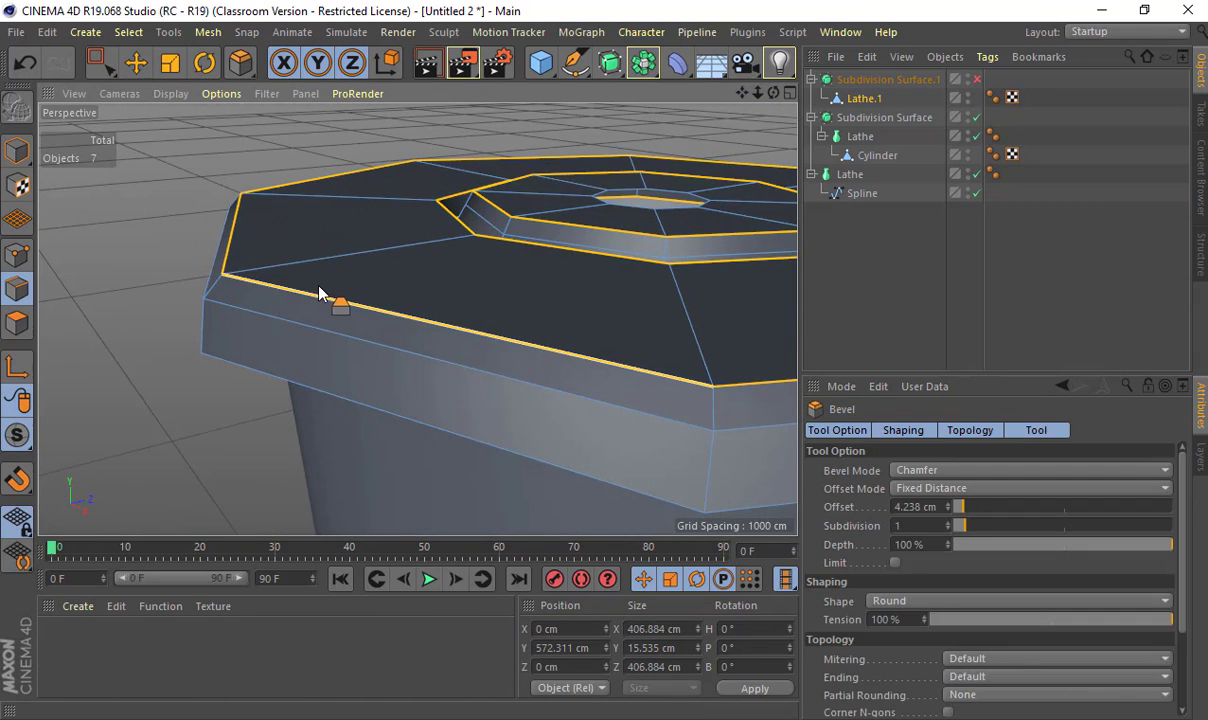
pyautogui.moveTo(316, 295); pyautogui.dragTo(366, 280)
pyautogui.keyDown('alt'); pyautogui.moveTo(366, 280); pyautogui.dragTo(340, 345); pyautogui.keyUp('alt')
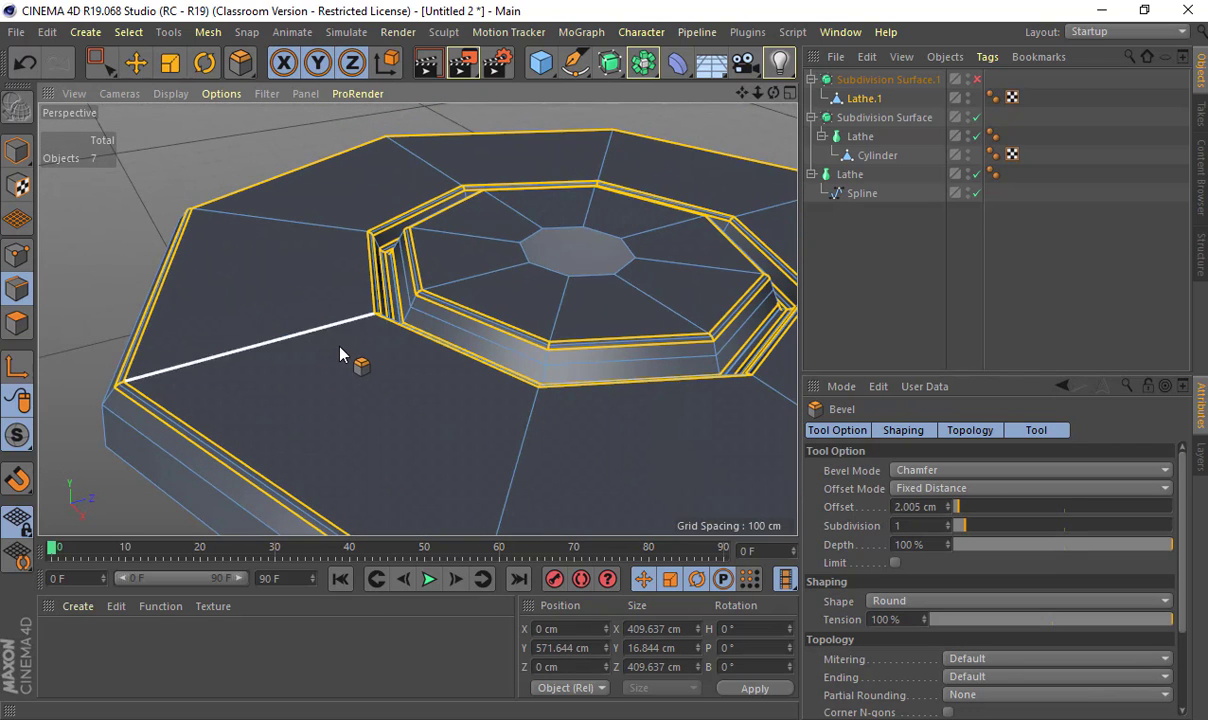
pyautogui.press('e')
pyautogui.click(547, 263)
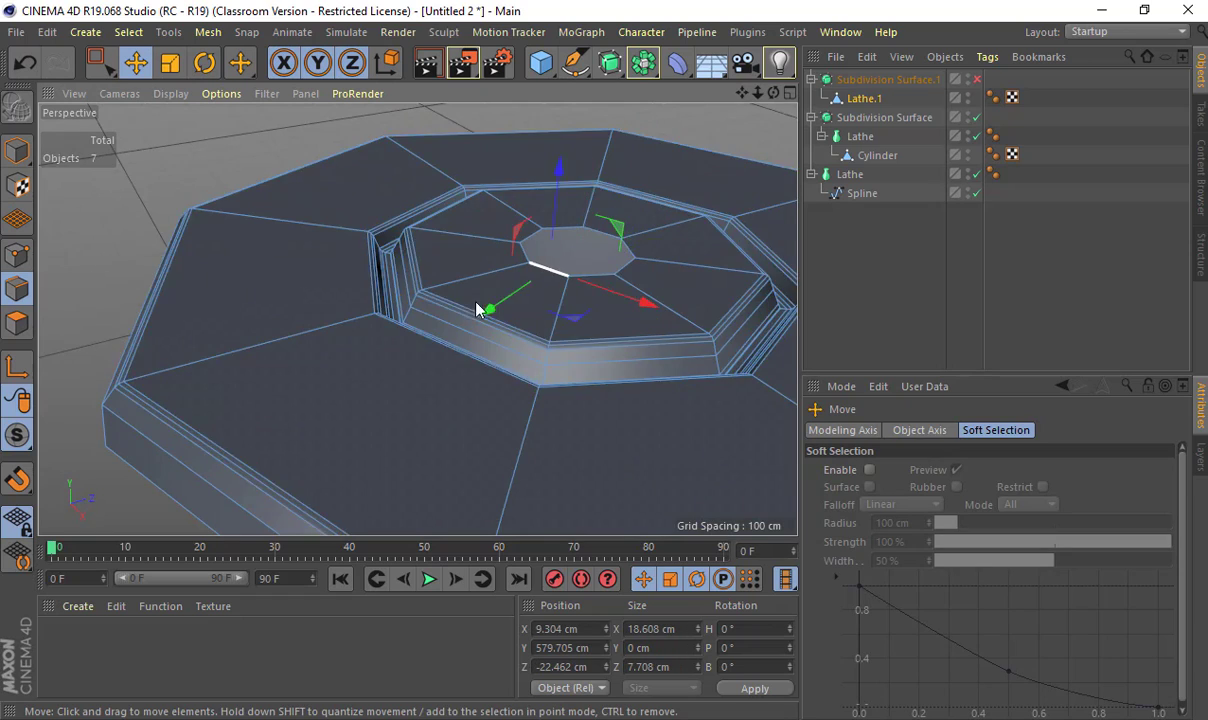
pyautogui.keyDown('alt'); pyautogui.moveTo(477, 302); pyautogui.dragTo(497, 321); pyautogui.keyUp('alt')
pyautogui.keyDown('alt'); pyautogui.moveTo(493, 321); pyautogui.dragTo(582, 282, button='right'); pyautogui.keyUp('alt')
pyautogui.keyDown('alt'); pyautogui.moveTo(582, 282); pyautogui.dragTo(450, 317, button='middle'); pyautogui.keyUp('alt')
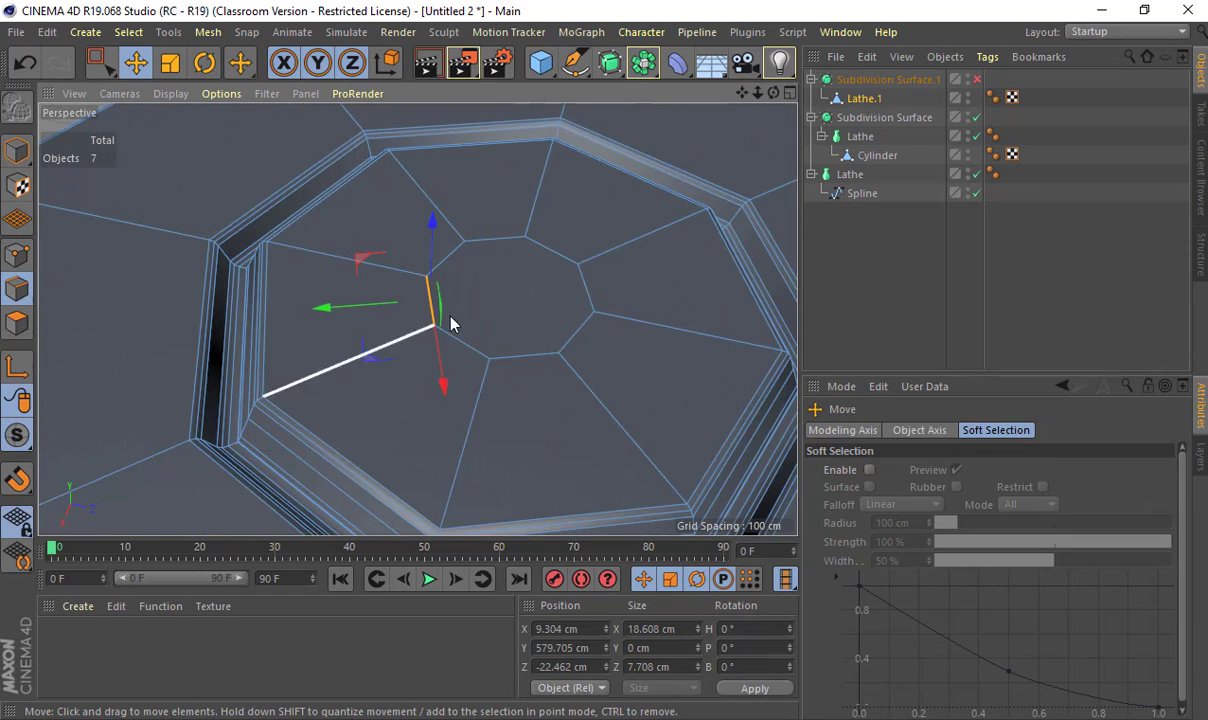
pyautogui.keyDown('shift'); pyautogui.click(444, 263); pyautogui.keyUp('shift')
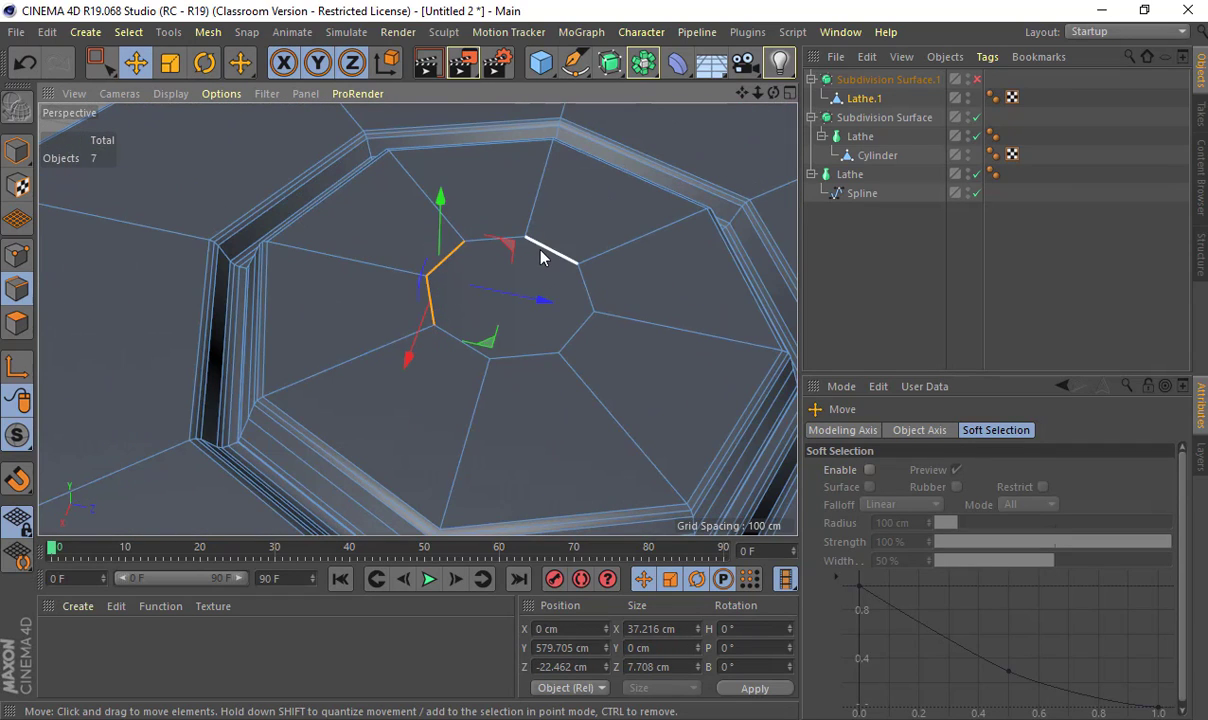
# - Turn the octagonal center hole into a square one by removing four alternate spoke edges of the raised center
pyautogui.click(299, 248)
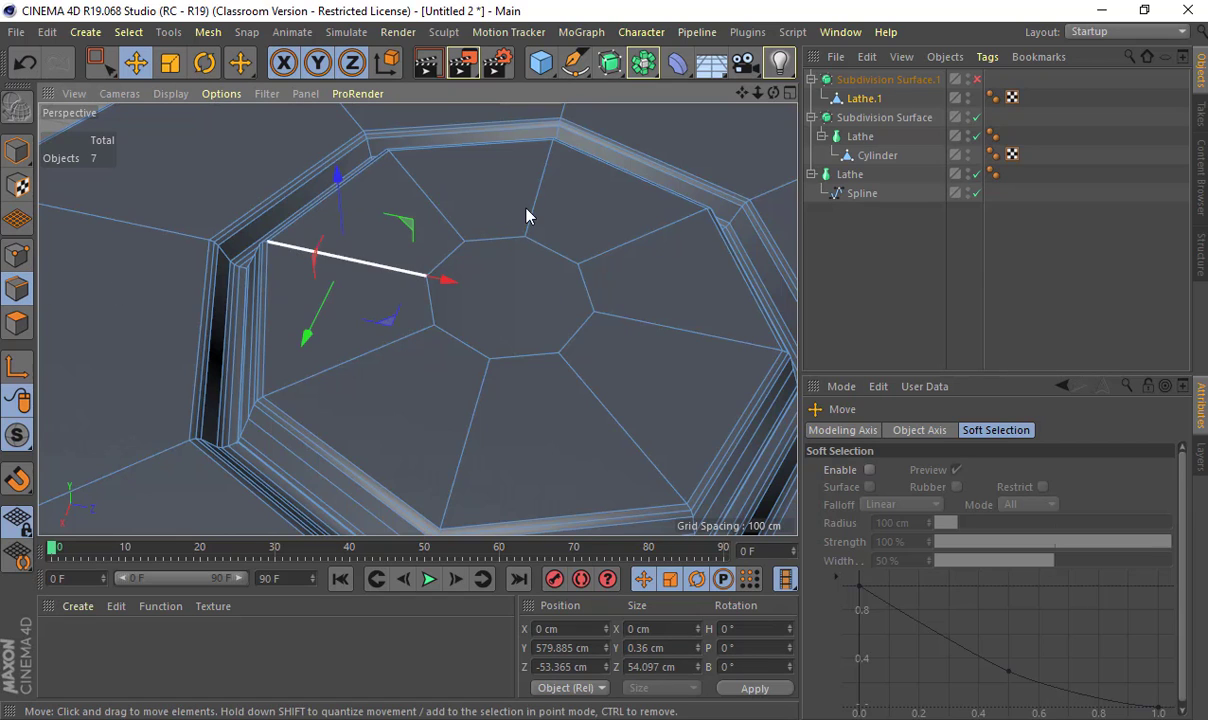
pyautogui.keyDown('alt'); pyautogui.moveTo(500, 214); pyautogui.dragTo(466, 155); pyautogui.keyUp('alt')
pyautogui.keyDown('shift'); pyautogui.click(466, 152); pyautogui.keyUp('shift')
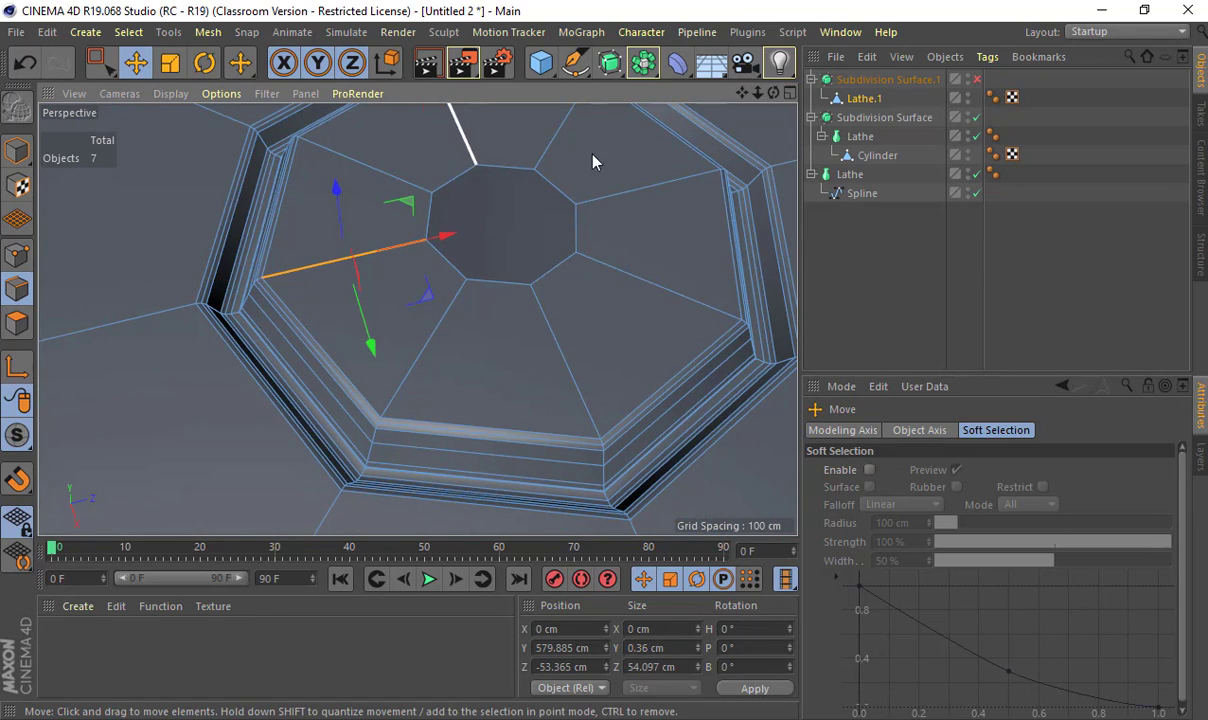
pyautogui.keyDown('shift'); pyautogui.click(598, 200); pyautogui.keyUp('shift')
pyautogui.keyDown('shift'); pyautogui.click(558, 321); pyautogui.keyUp('shift')
pyautogui.keyDown('alt'); pyautogui.moveTo(558, 321); pyautogui.dragTo(524, 303); pyautogui.keyUp('alt')
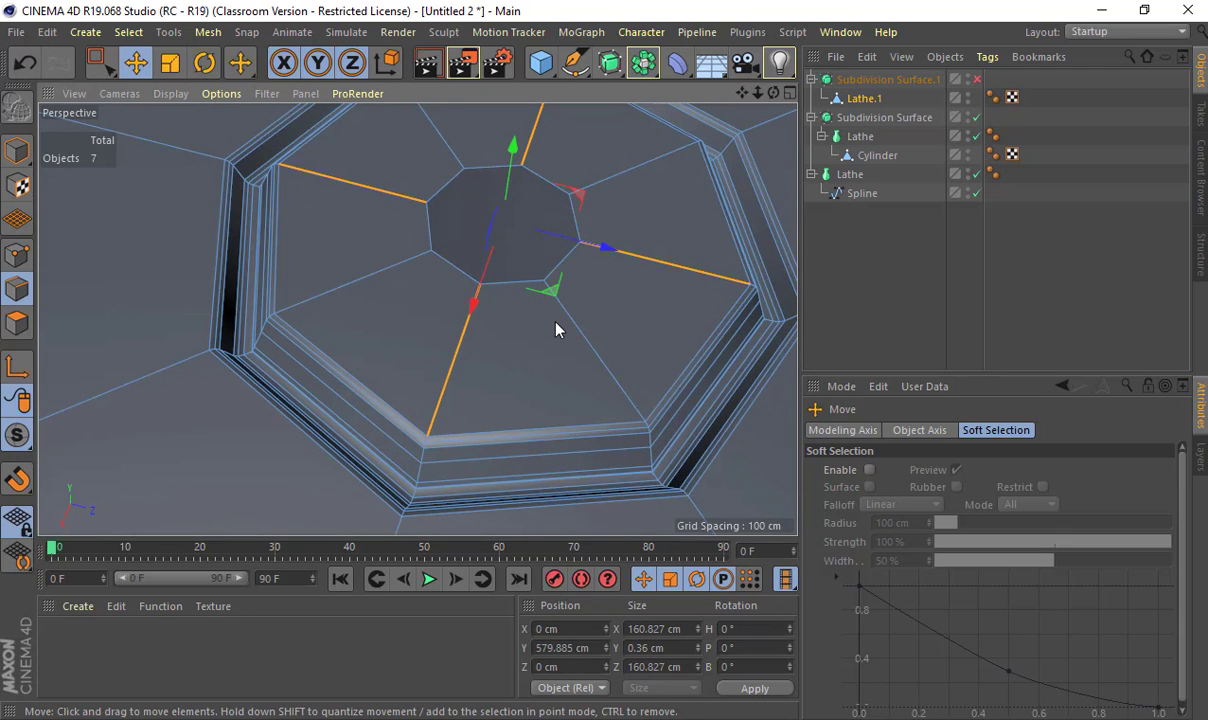
pyautogui.rightClick(524, 303)
pyautogui.click(582, 309)
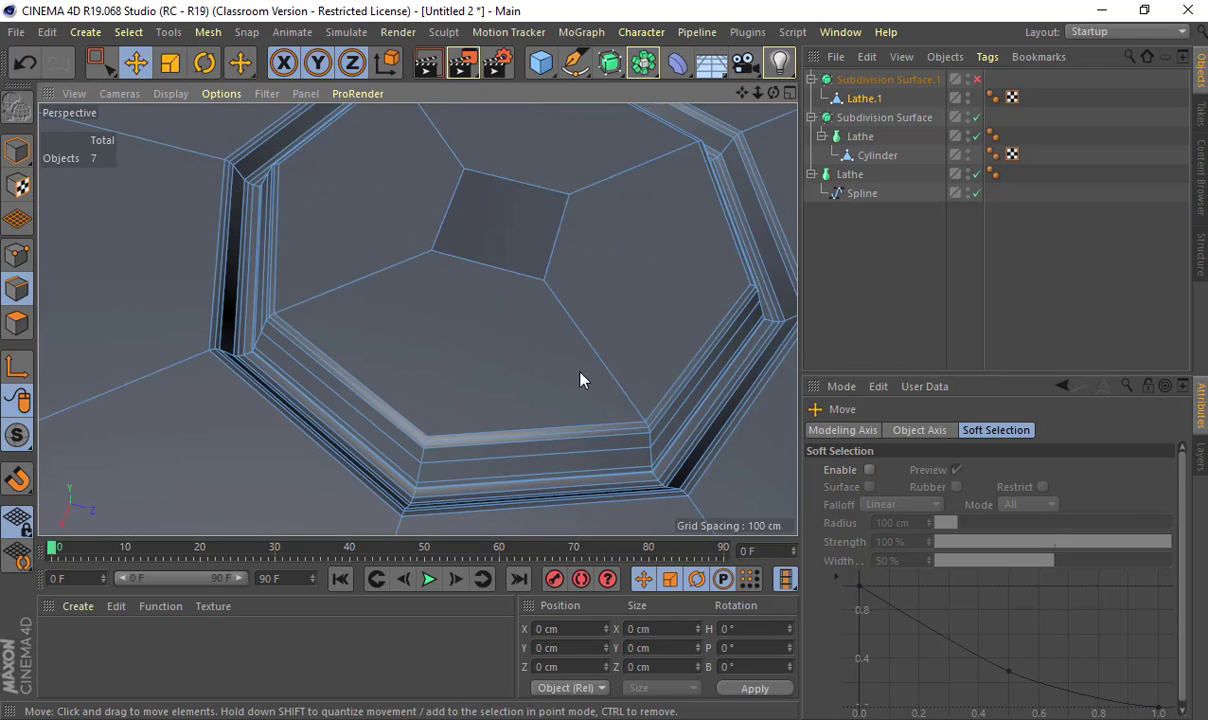
pyautogui.keyDown('alt'); pyautogui.moveTo(582, 380); pyautogui.dragTo(565, 332); pyautogui.keyUp('alt')
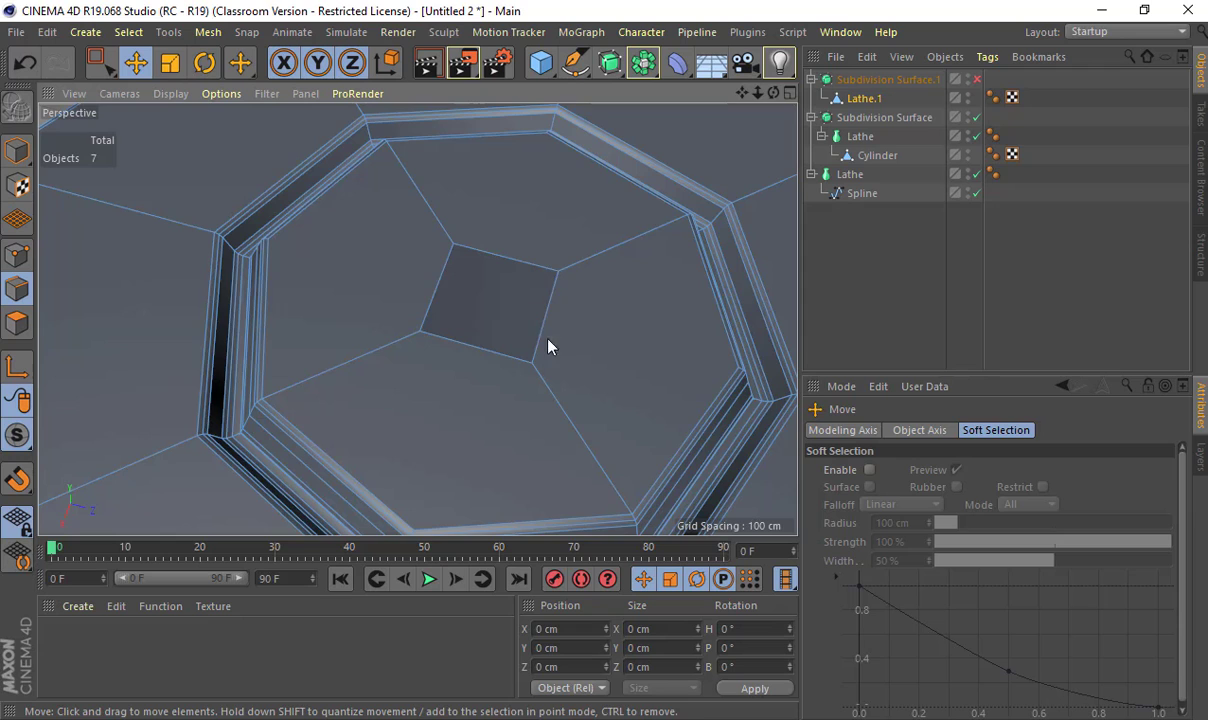
pyautogui.scroll(-5, 548, 347)
pyautogui.click(521, 344)
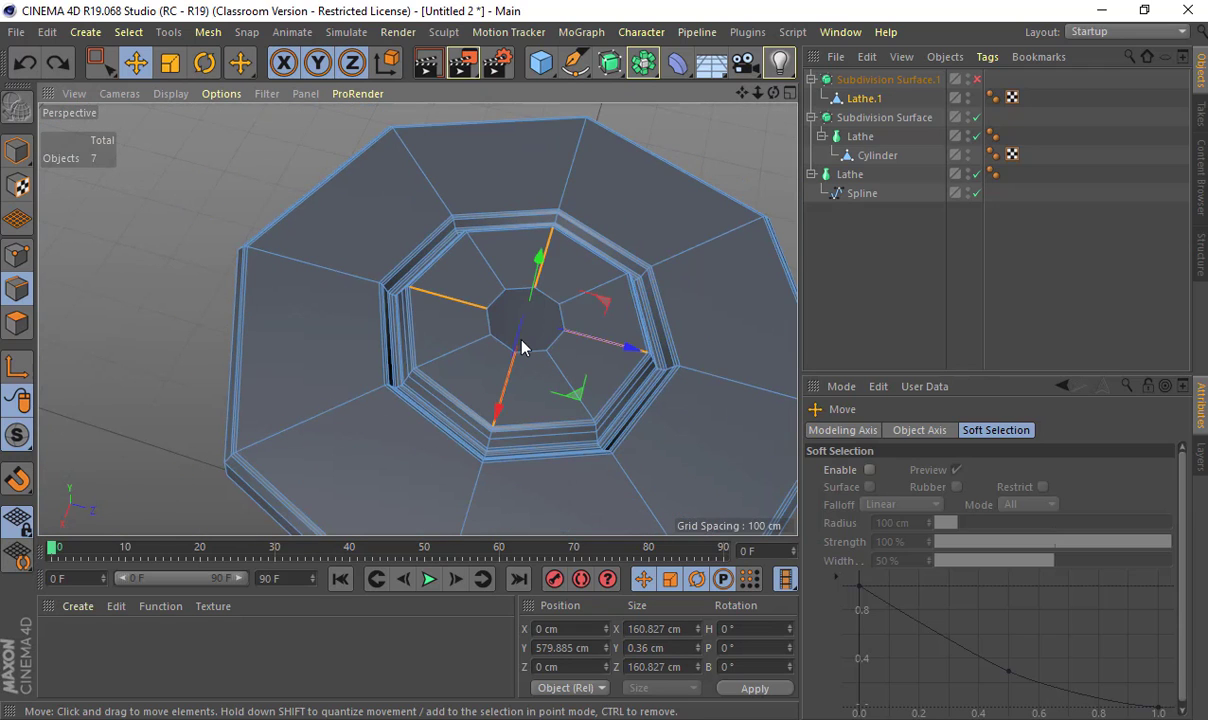
pyautogui.rightClick(512, 400)
pyautogui.click(541, 316)
# - Extrude the square hole's four border edges inward by 6.6 cm with Preserve Groups turned off
pyautogui.keyDown('alt'); pyautogui.moveTo(530, 354); pyautogui.dragTo(590, 364, button='right'); pyautogui.keyUp('alt')
pyautogui.click(575, 300)
pyautogui.click(484, 284)
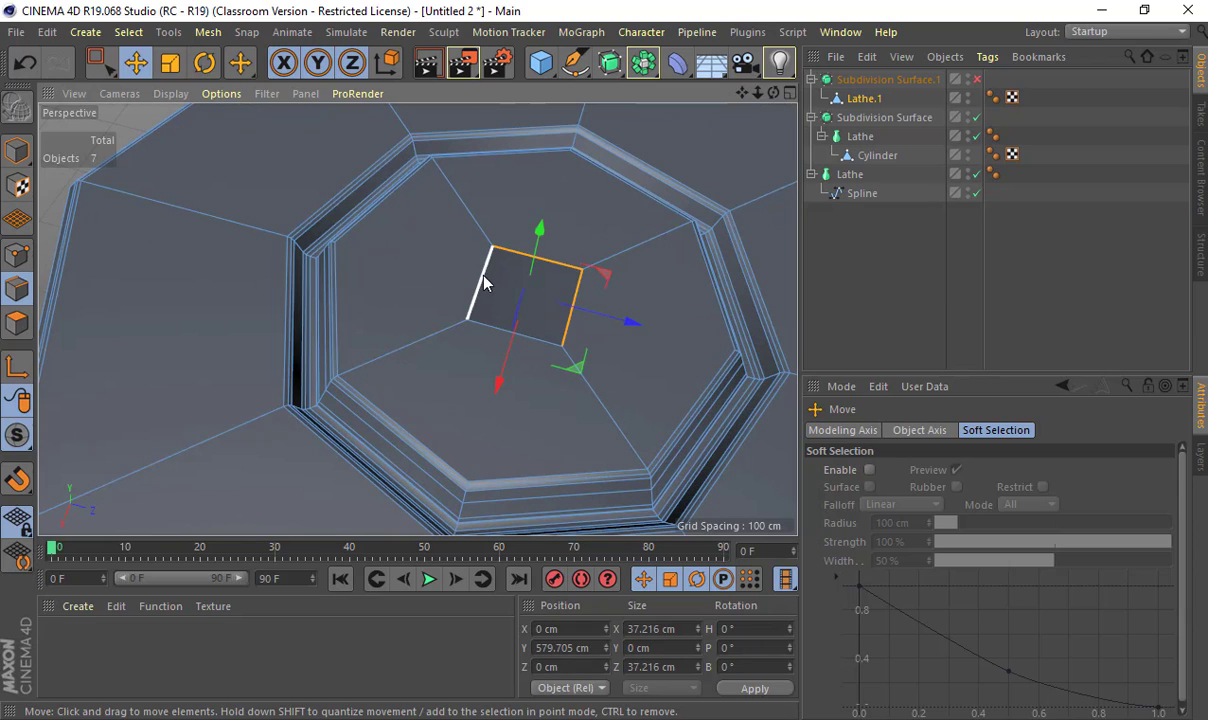
pyautogui.press('d')
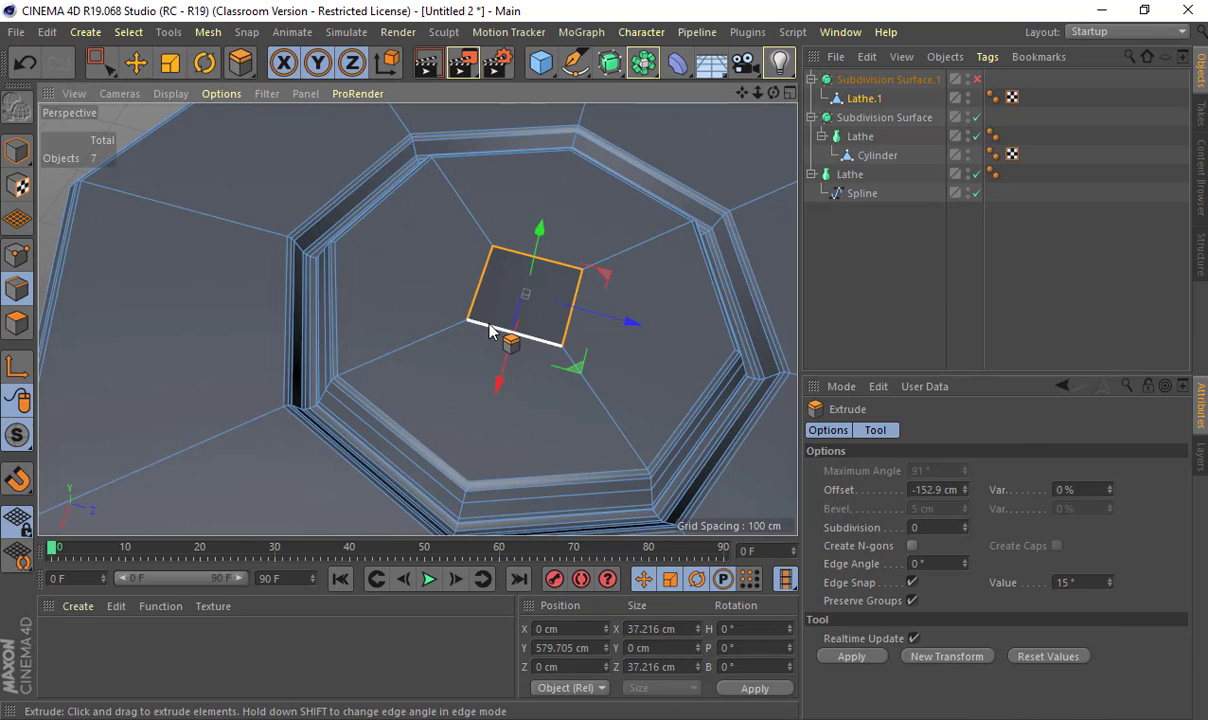
pyautogui.moveTo(497, 340)
pyautogui.mouseDown()
pyautogui.moveTo(455, 340)
pyautogui.moveTo(520, 340)
pyautogui.moveTo(497, 334)
pyautogui.mouseUp()
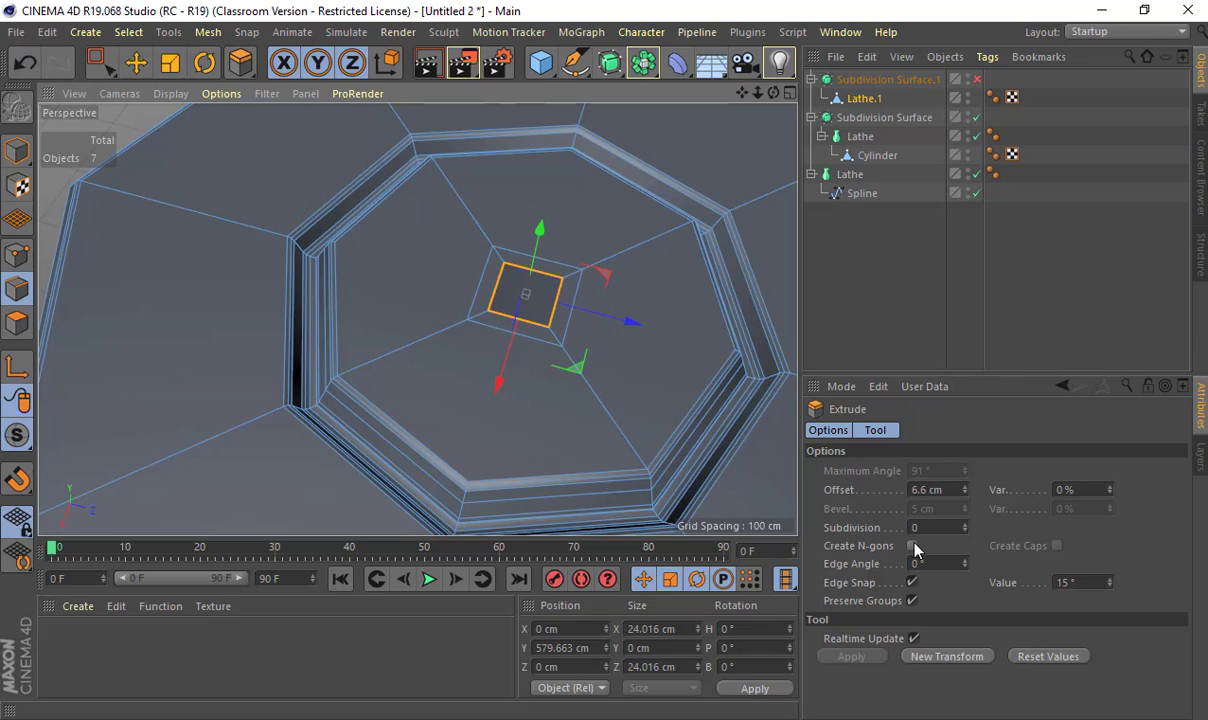
pyautogui.click(913, 601)
# - Shorten both pairs of opposite extruded edges by scaling them, one pair to about 12 cm in Z, the other to about 14 cm in X
pyautogui.keyDown('alt'); pyautogui.moveTo(559, 384); pyautogui.dragTo(627, 397); pyautogui.keyUp('alt')
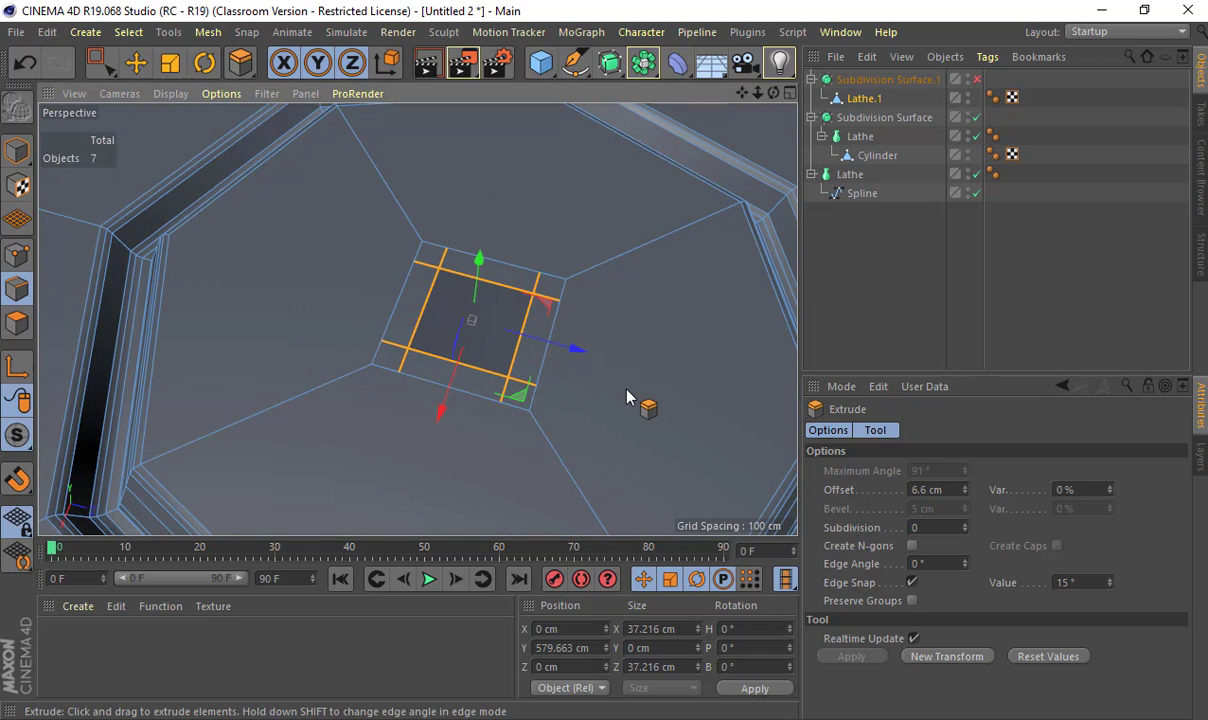
pyautogui.press('r')
pyautogui.press('e')
pyautogui.click(449, 278)
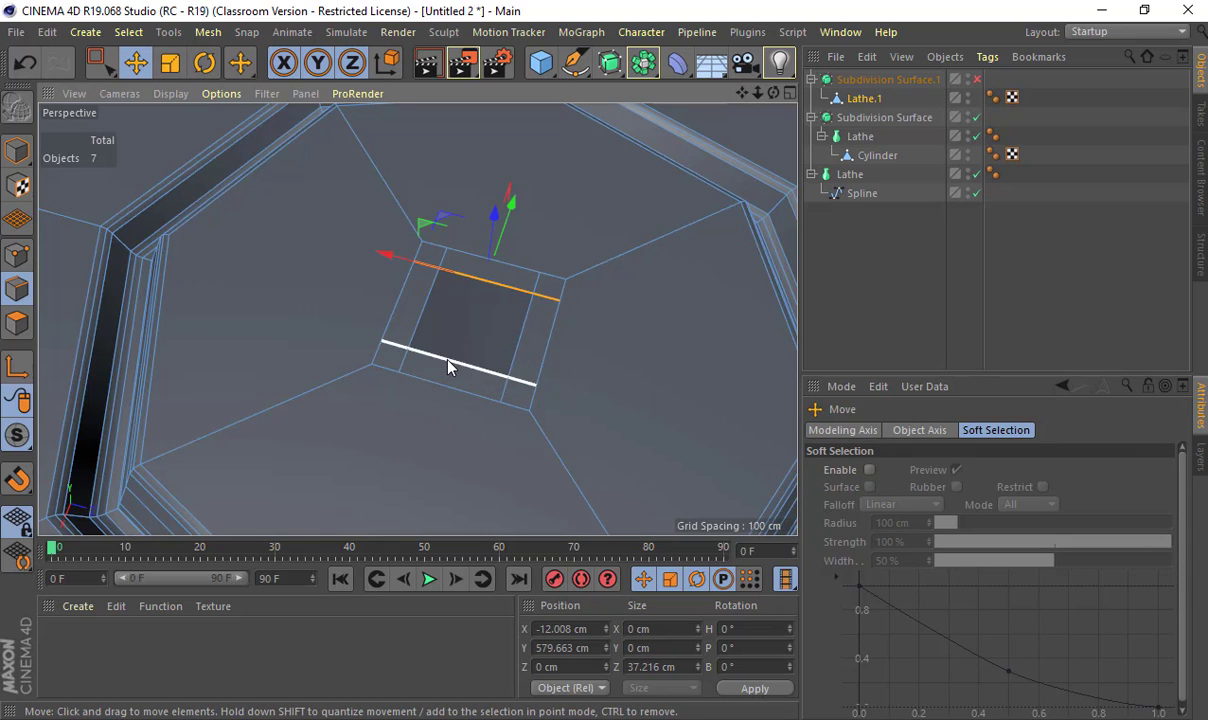
pyautogui.keyDown('shift'); pyautogui.click(447, 360); pyautogui.keyUp('shift')
pyautogui.press('t')
pyautogui.moveTo(574, 350); pyautogui.dragTo(500, 353)
pyautogui.click(521, 353)
pyautogui.keyDown('shift'); pyautogui.click(427, 322); pyautogui.keyUp('shift')
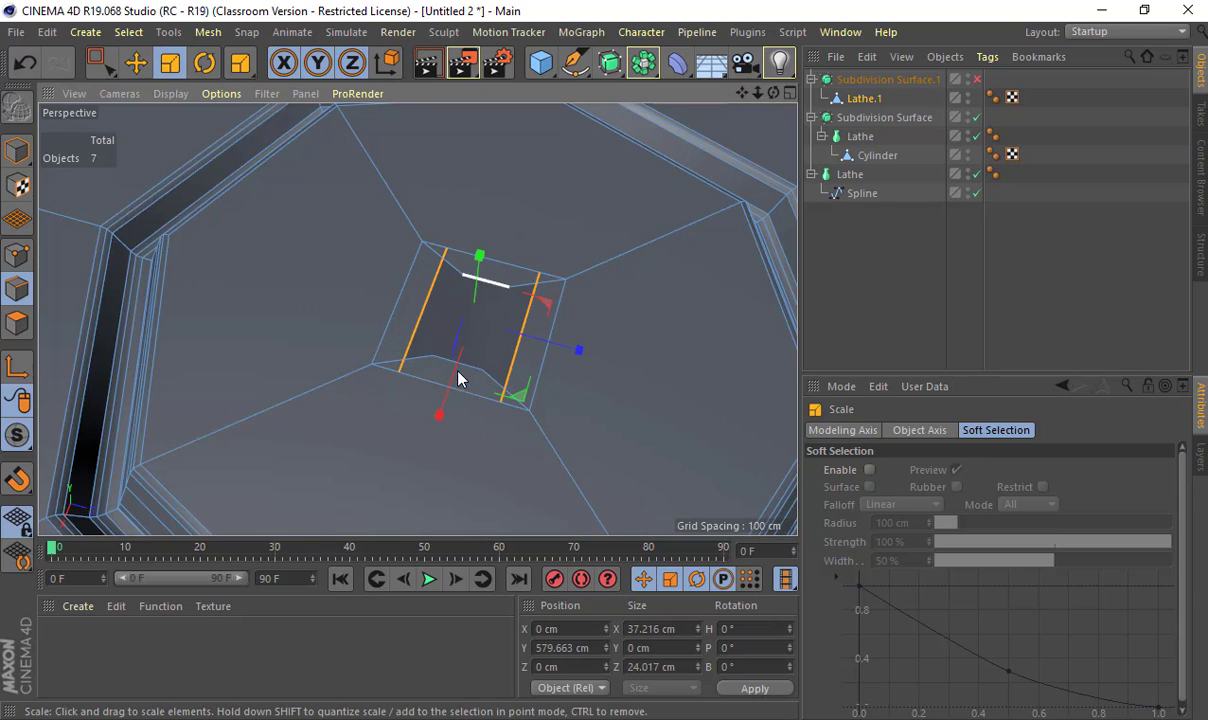
pyautogui.moveTo(439, 412); pyautogui.dragTo(460, 360)
# - Try raising one pair of opposite inner hole edges to about 598 cm in Y
pyautogui.press('e')
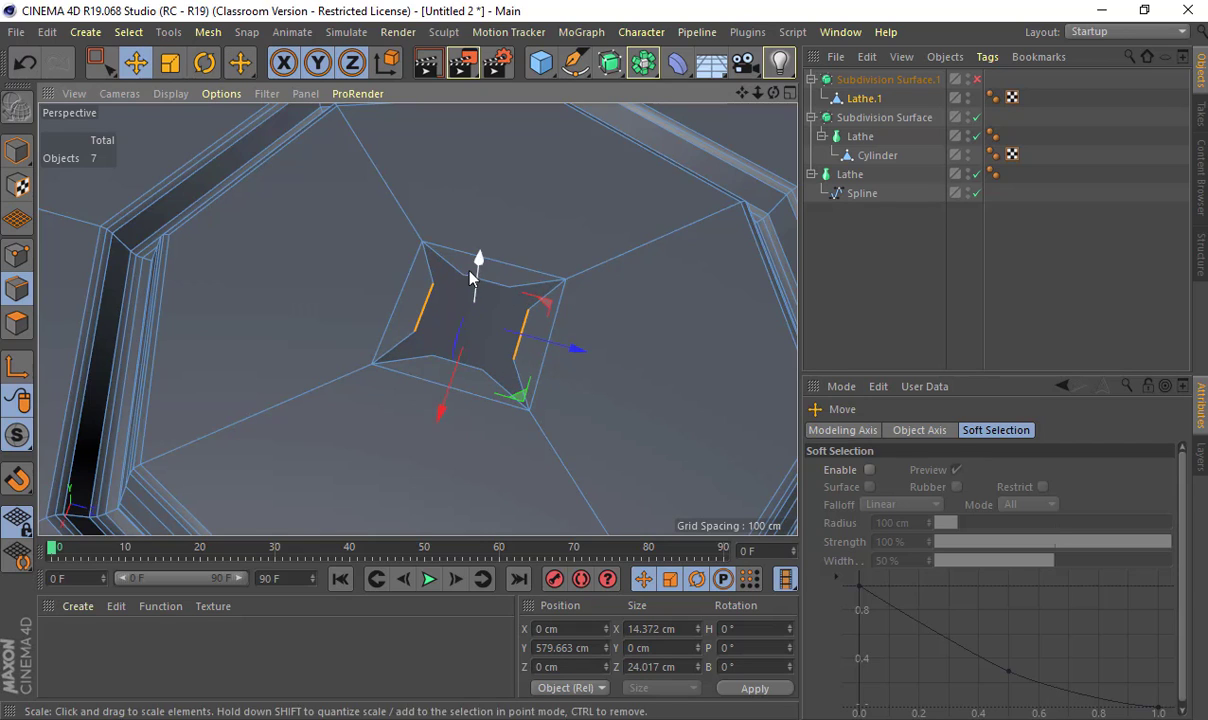
pyautogui.moveTo(478, 258); pyautogui.dragTo(484, 208)
pyautogui.keyDown('alt'); pyautogui.moveTo(517, 288); pyautogui.dragTo(481, 314); pyautogui.keyUp('alt')
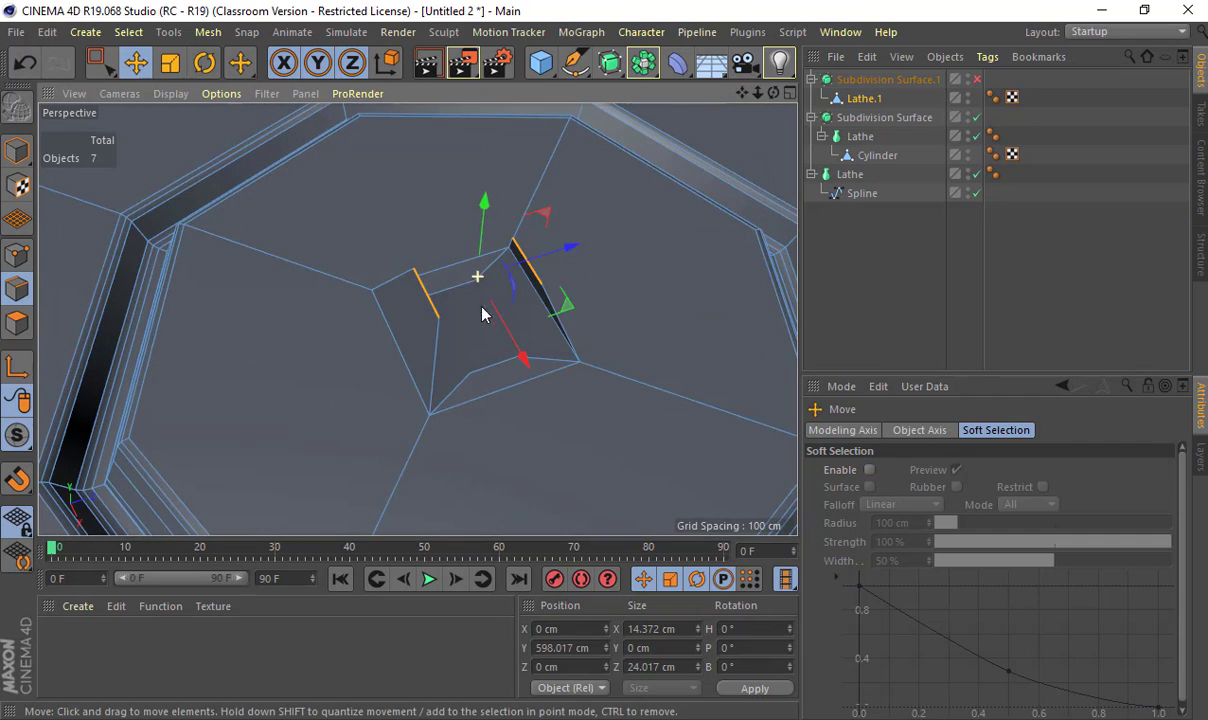
# - Lower both pairs of inner hole edges below the lid surface, placing one pair at about 570 cm in Y
pyautogui.click(460, 292)
pyautogui.keyDown('shift'); pyautogui.click(484, 367); pyautogui.keyUp('shift')
pyautogui.moveTo(475, 262); pyautogui.dragTo(448, 268)
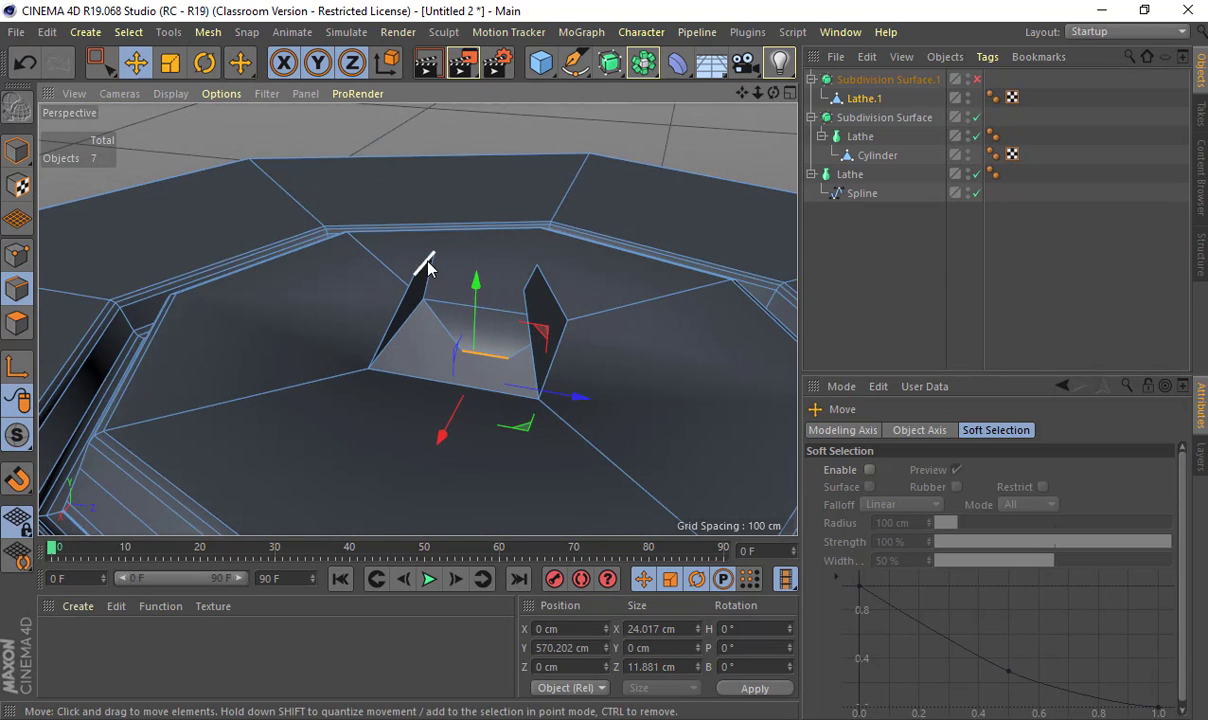
pyautogui.click(427, 262)
pyautogui.keyDown('shift'); pyautogui.click(530, 274); pyautogui.keyUp('shift')
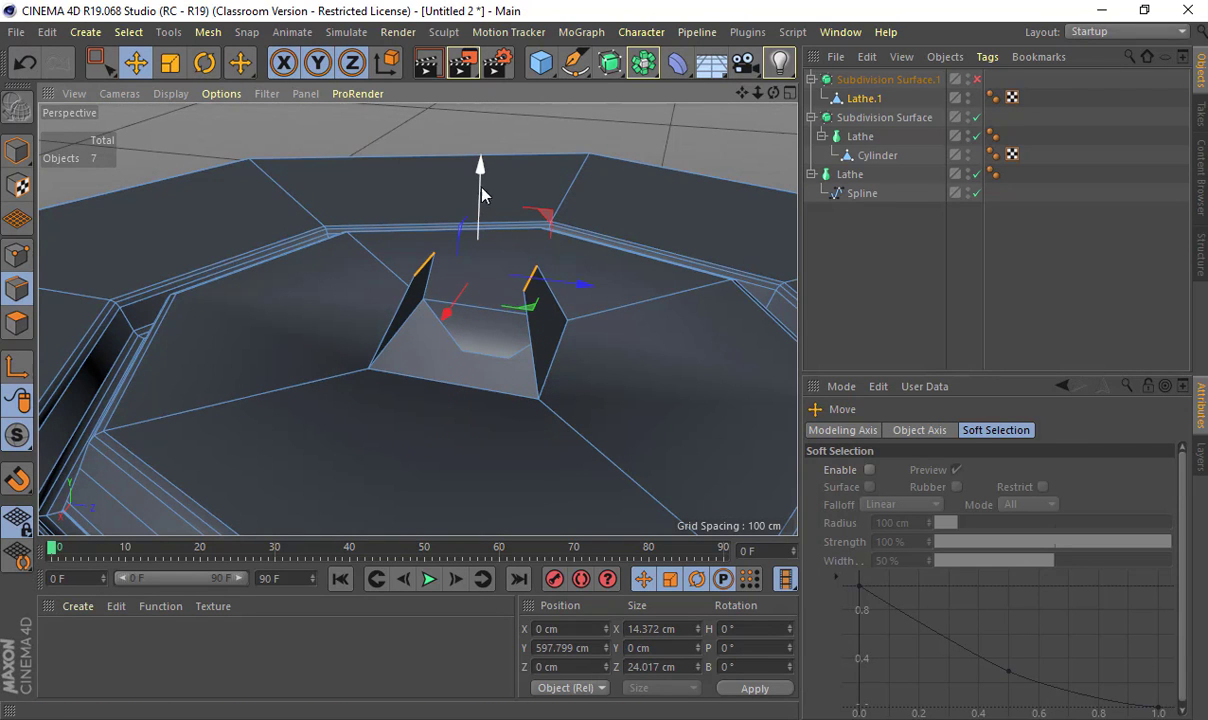
pyautogui.moveTo(481, 195); pyautogui.dragTo(487, 322)
# - Bevel the four border edges of the square center hole with an offset of about 1.36 cm
pyautogui.keyDown('alt'); pyautogui.moveTo(505, 250); pyautogui.dragTo(423, 324); pyautogui.keyUp('alt')
pyautogui.click(418, 312)
pyautogui.keyDown('shift'); pyautogui.click(392, 375); pyautogui.keyUp('shift')
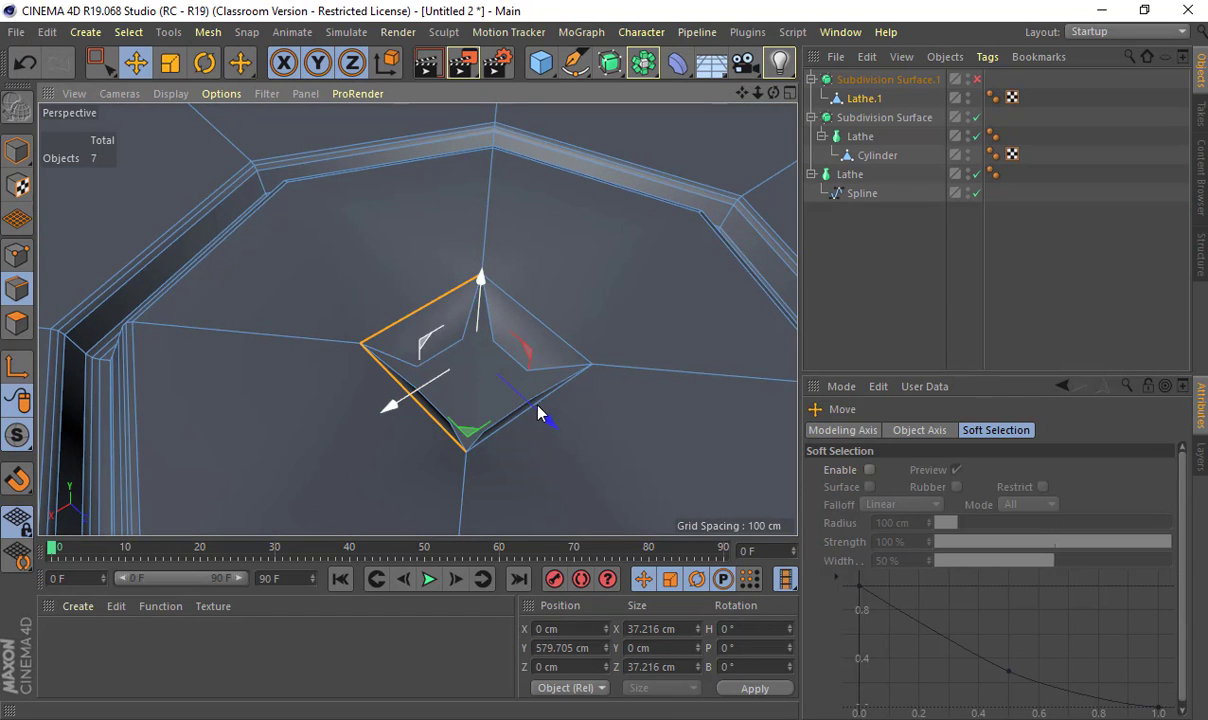
pyautogui.keyDown('shift'); pyautogui.click(538, 410); pyautogui.keyUp('shift')
pyautogui.keyDown('shift'); pyautogui.click(612, 360); pyautogui.keyUp('shift')
pyautogui.keyDown('alt'); pyautogui.moveTo(612, 360); pyautogui.dragTo(568, 365); pyautogui.keyUp('alt')
pyautogui.press('m')
pyautogui.press('s')
pyautogui.keyDown('alt'); pyautogui.moveTo(640, 405); pyautogui.dragTo(511, 279); pyautogui.keyUp('alt')
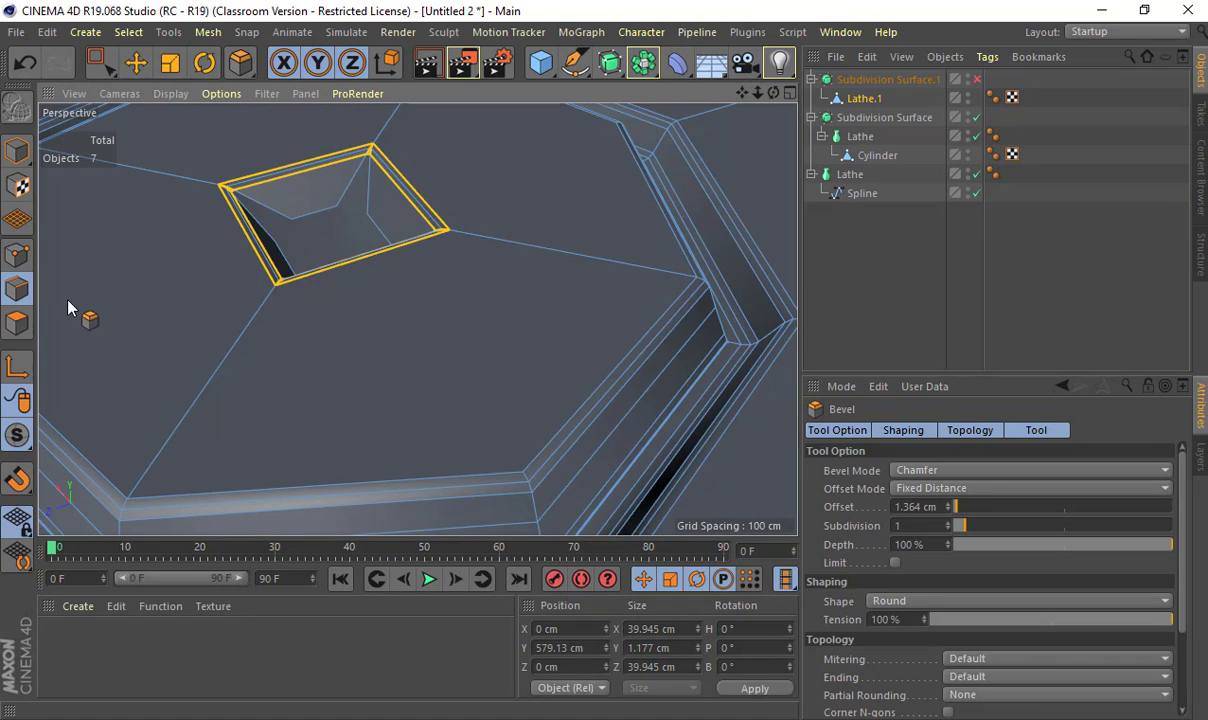
pyautogui.press('e')
pyautogui.click(17, 322)
pyautogui.click(380, 370)
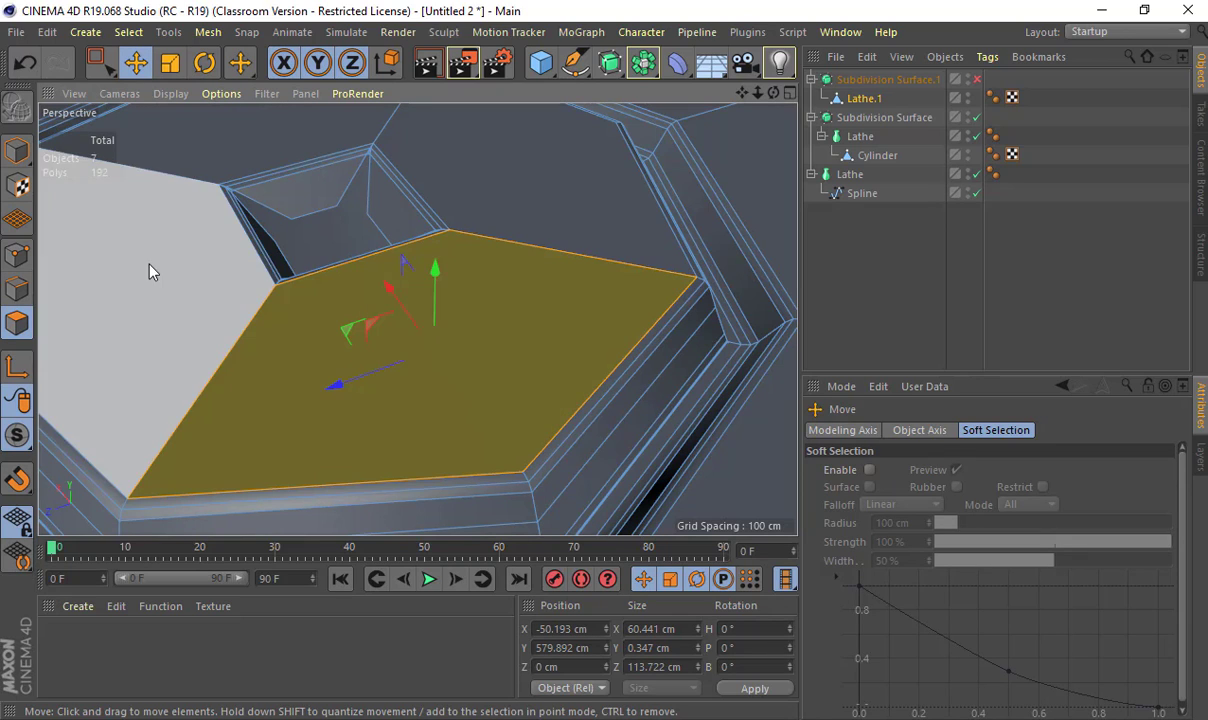
# - Select the five edges that outline one of the lid panels adjoining the square center hole
pyautogui.click(17, 288)
pyautogui.click(330, 262)
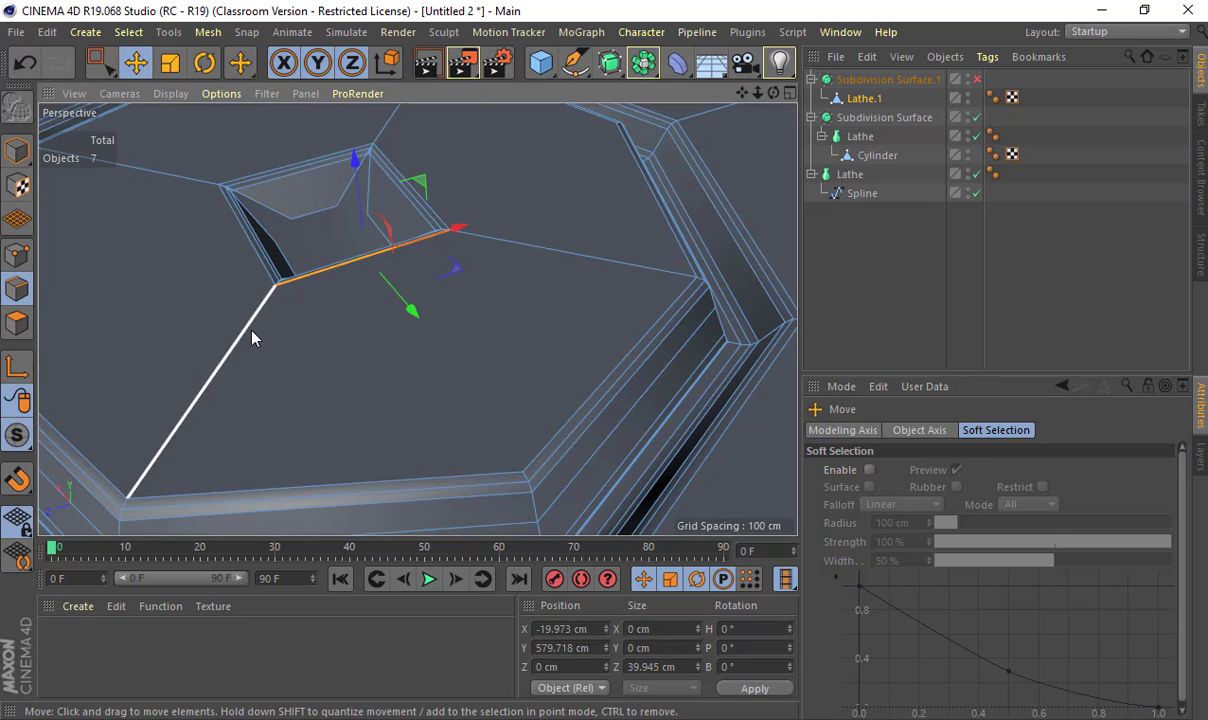
pyautogui.keyDown('shift'); pyautogui.click(240, 330); pyautogui.keyUp('shift')
pyautogui.keyDown('shift'); pyautogui.click(315, 484); pyautogui.keyUp('shift')
pyautogui.keyDown('shift'); pyautogui.click(610, 374); pyautogui.keyUp('shift')
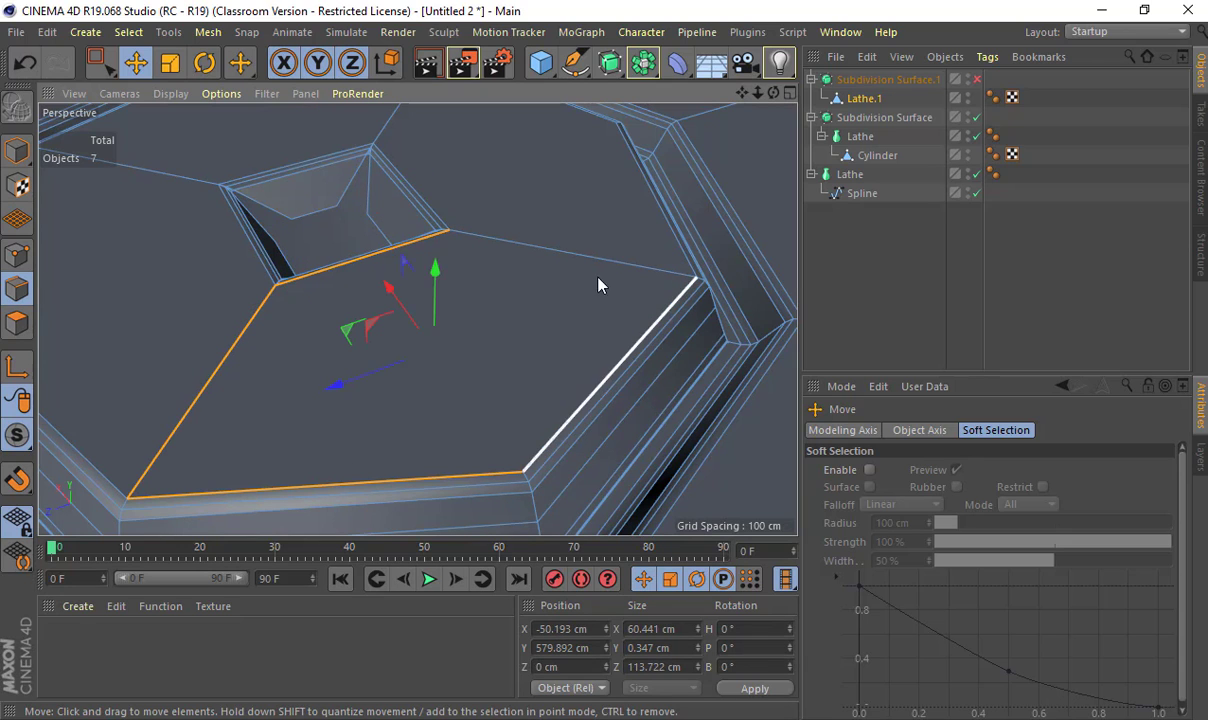
pyautogui.keyDown('shift'); pyautogui.click(592, 257); pyautogui.keyUp('shift')
pyautogui.keyDown('alt'); pyautogui.moveTo(588, 275); pyautogui.dragTo(557, 414); pyautogui.keyUp('alt')
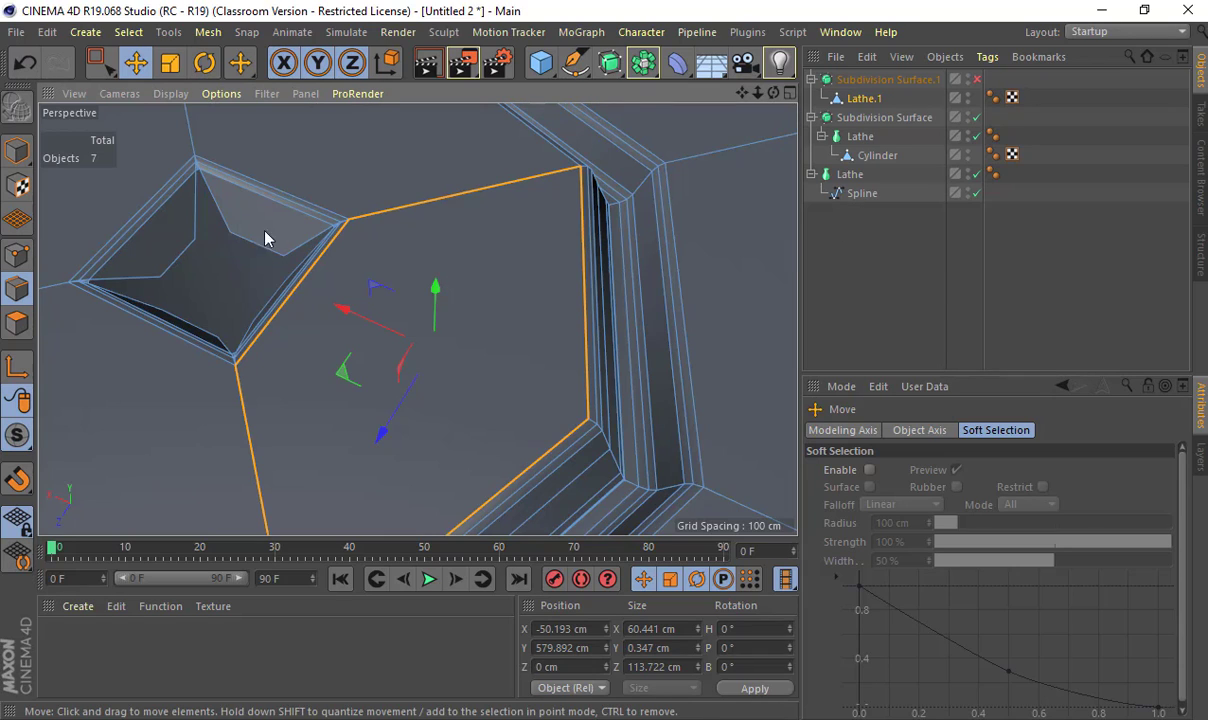
# - Line-cut the outlined lid panel from its outer corner to the middle of the hole's inner edge
pyautogui.press('k')
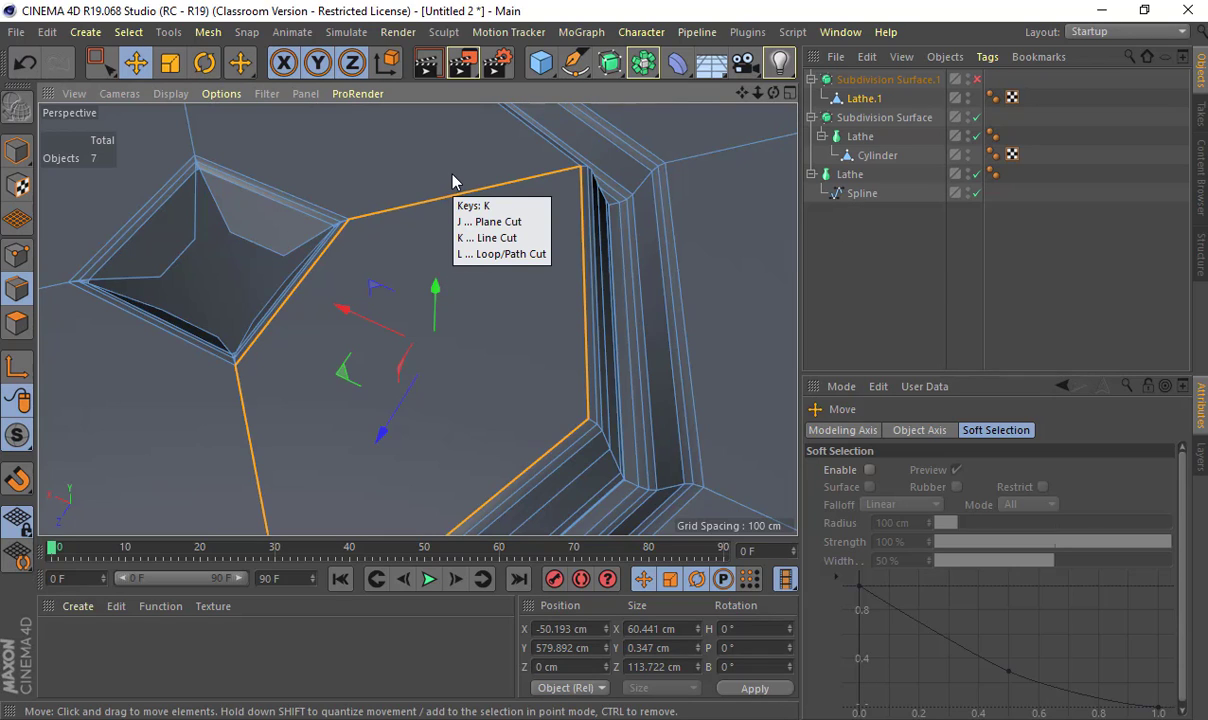
pyautogui.press('k')
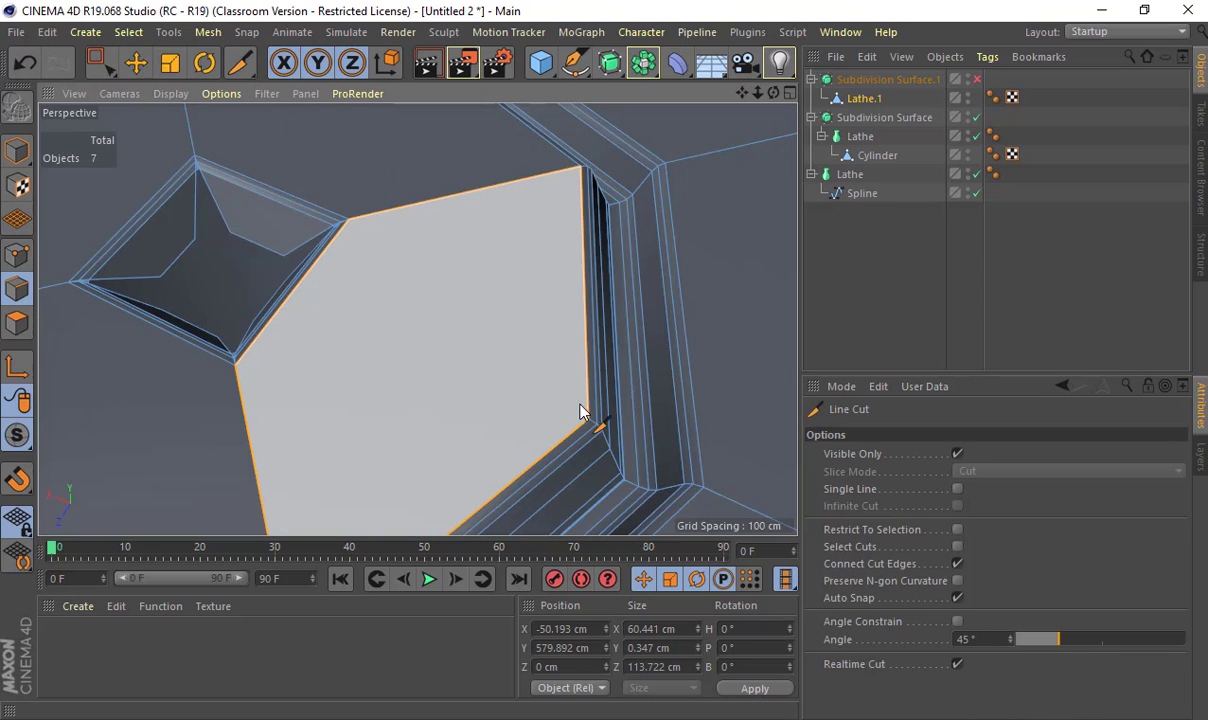
pyautogui.keyDown('alt'); pyautogui.moveTo(457, 405); pyautogui.dragTo(440, 318); pyautogui.keyUp('alt')
pyautogui.click(421, 152)
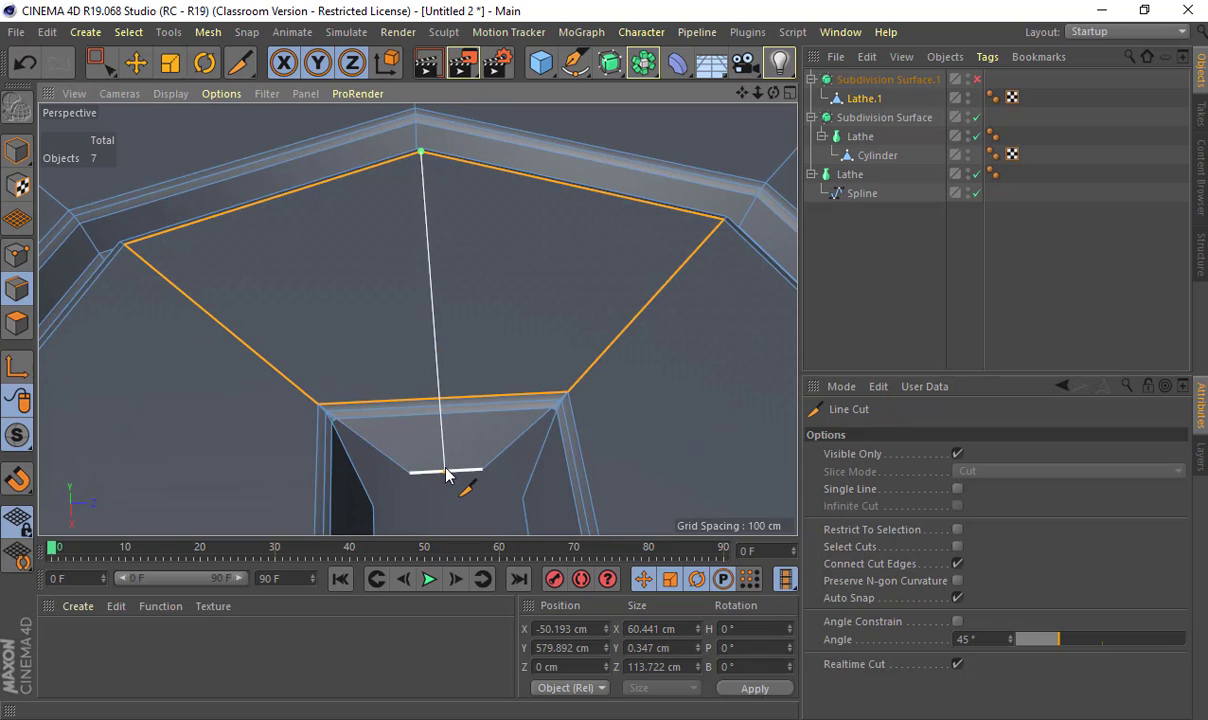
pyautogui.click(448, 472)
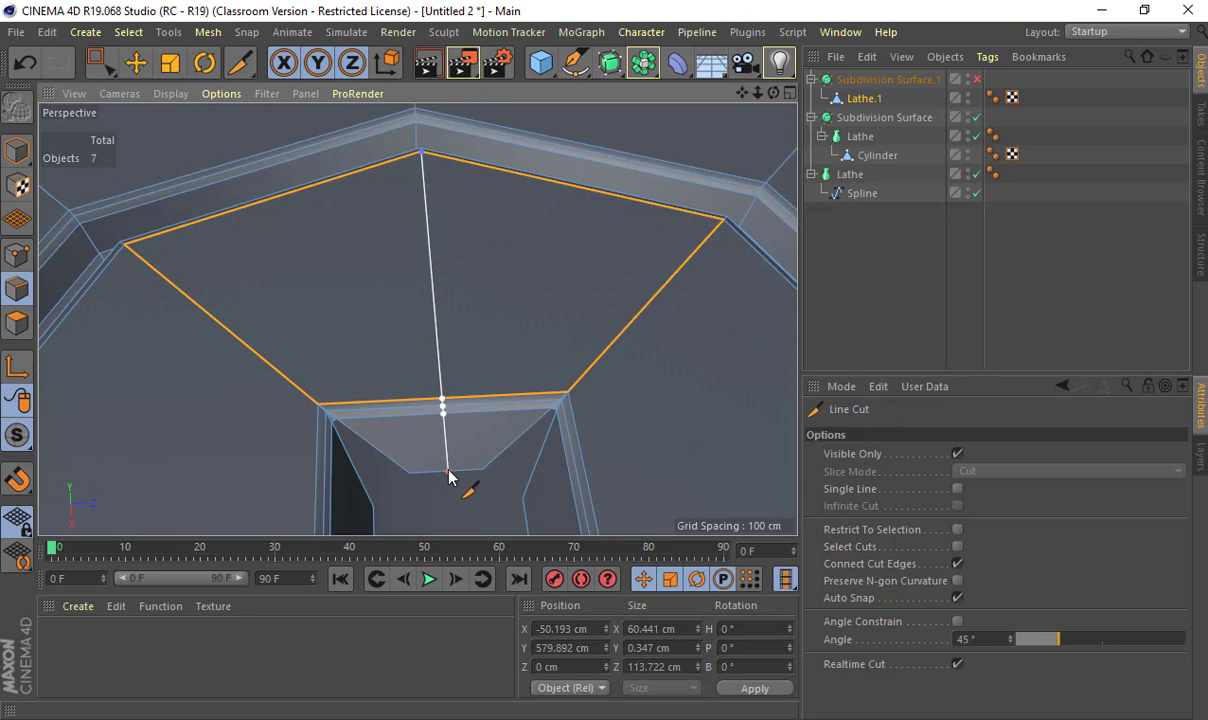
pyautogui.press('space')
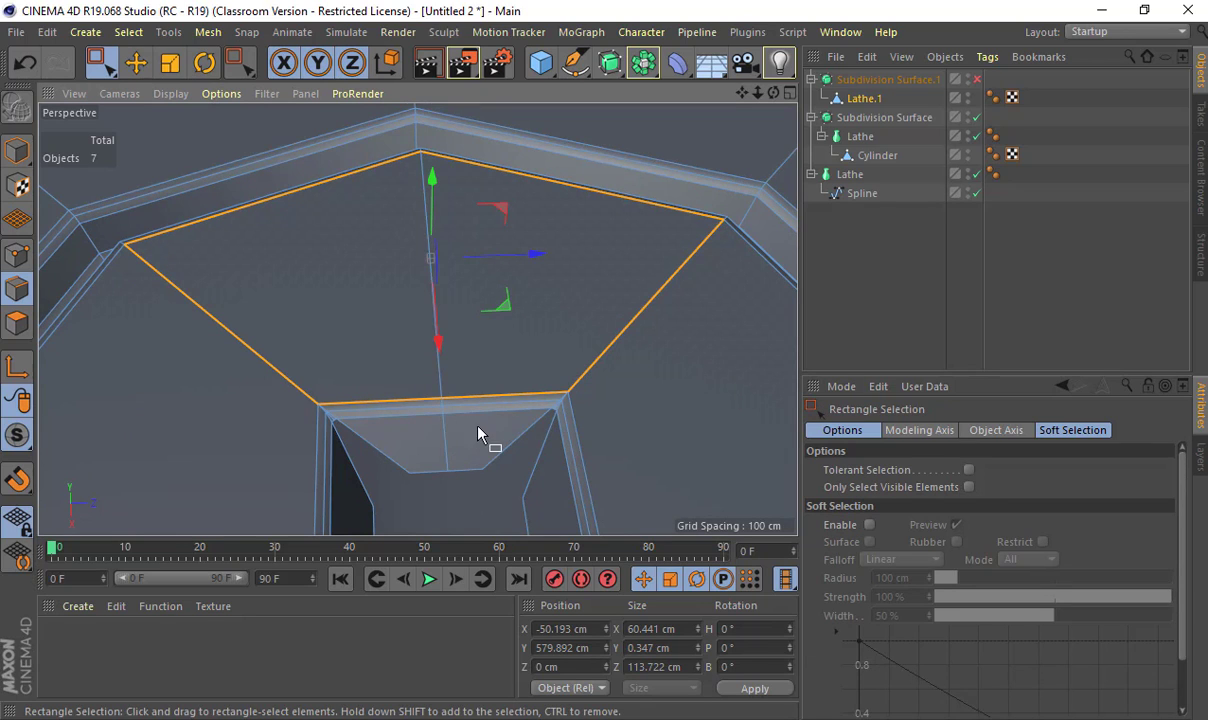
# - Line-cut the neighboring lid panel from its outer corner through the hole border to the middle of the hole's inner edge
pyautogui.keyDown('alt'); pyautogui.moveTo(340, 426); pyautogui.dragTo(426, 407); pyautogui.keyUp('alt')
pyautogui.press('space')
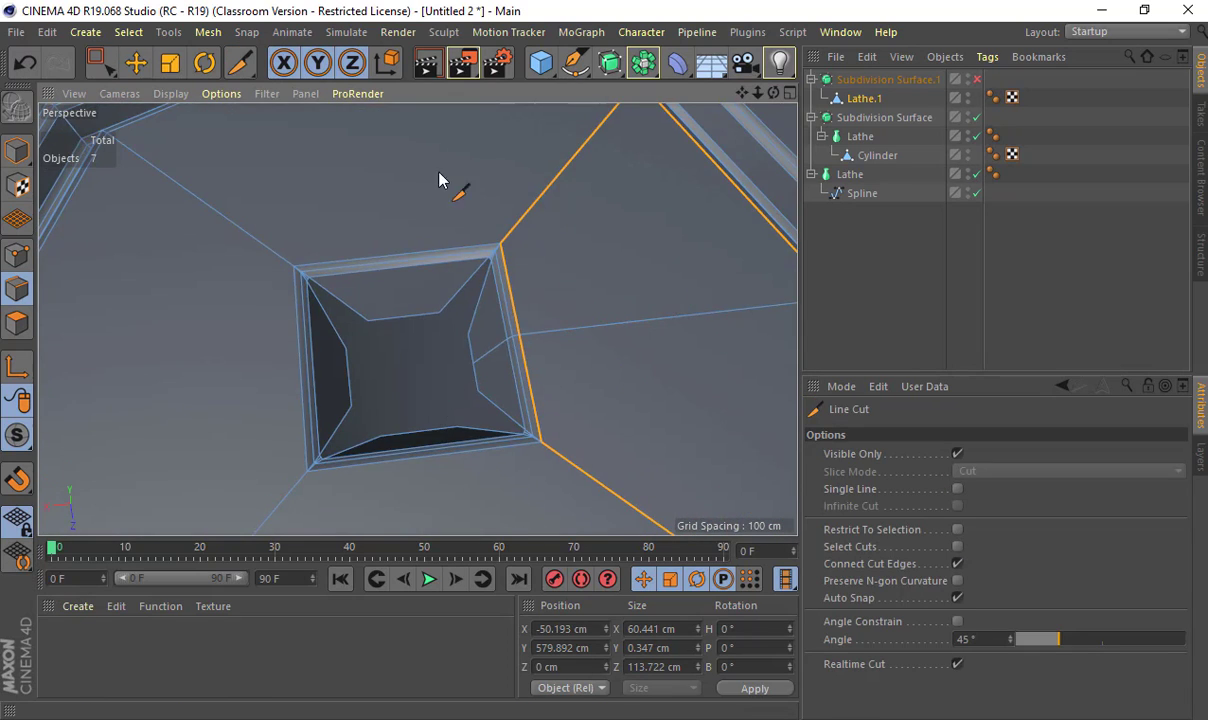
pyautogui.keyDown('alt'); pyautogui.moveTo(439, 178); pyautogui.dragTo(405, 330); pyautogui.keyUp('alt')
pyautogui.click(412, 133)
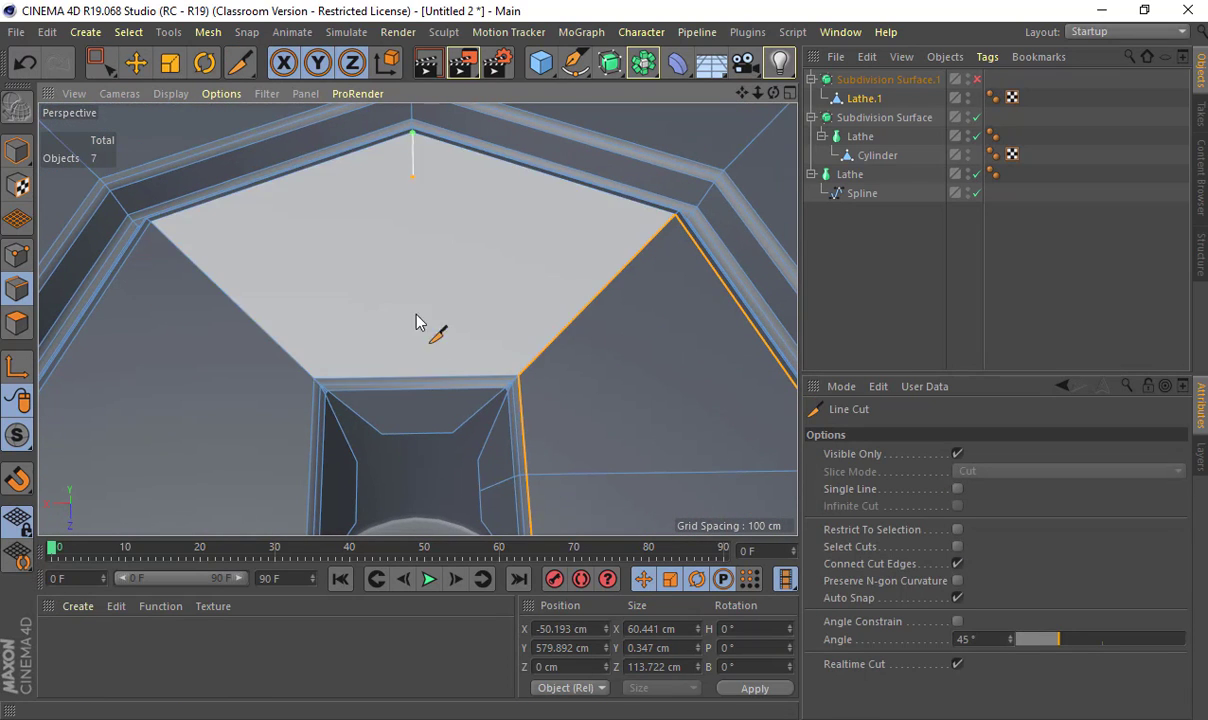
pyautogui.click(418, 436)
pyautogui.press('space')
# - Line-cut a third lid panel from its outer corner to the middle of the matching inner hole edge
pyautogui.press('space')
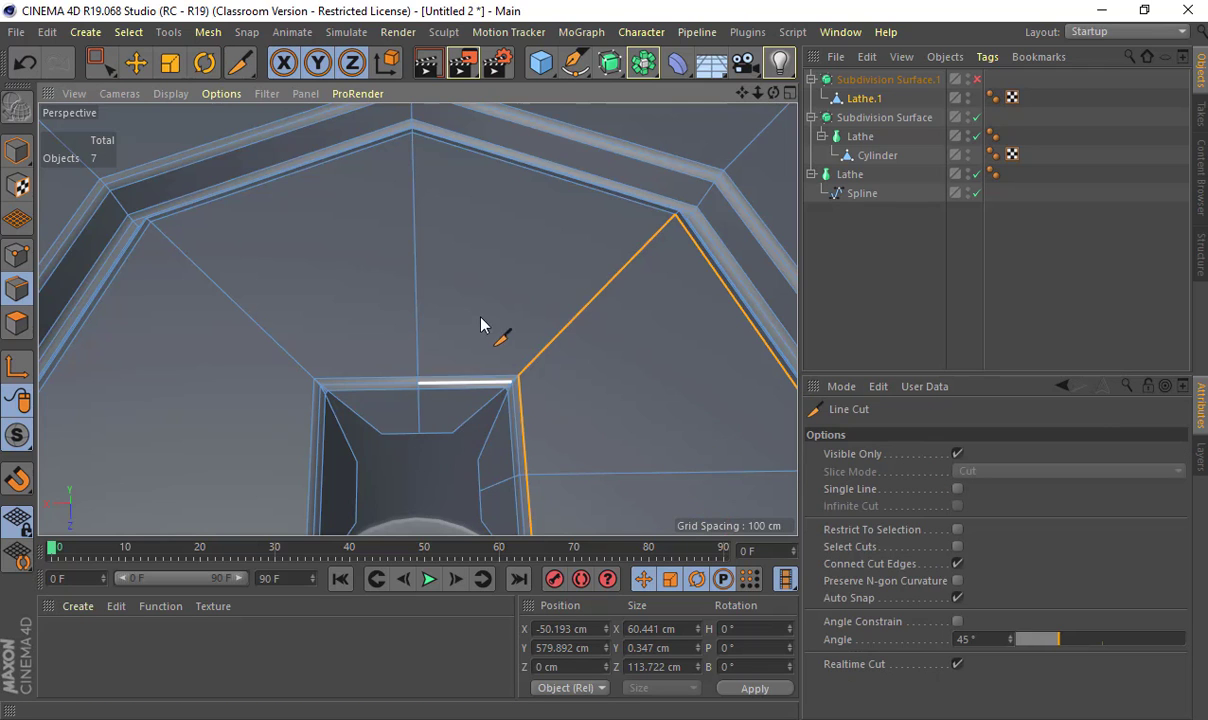
pyautogui.keyDown('alt'); pyautogui.moveTo(480, 322); pyautogui.dragTo(237, 279); pyautogui.keyUp('alt')
pyautogui.keyDown('alt'); pyautogui.moveTo(585, 416); pyautogui.dragTo(447, 201); pyautogui.keyUp('alt')
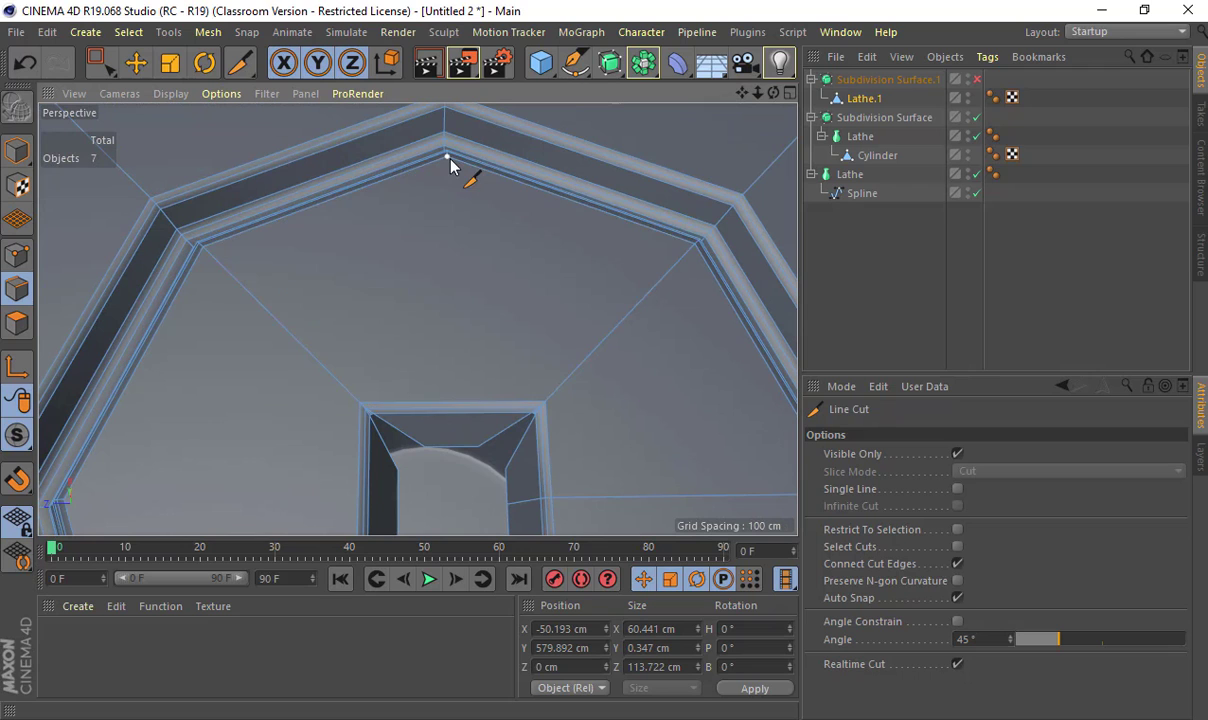
pyautogui.click(447, 157)
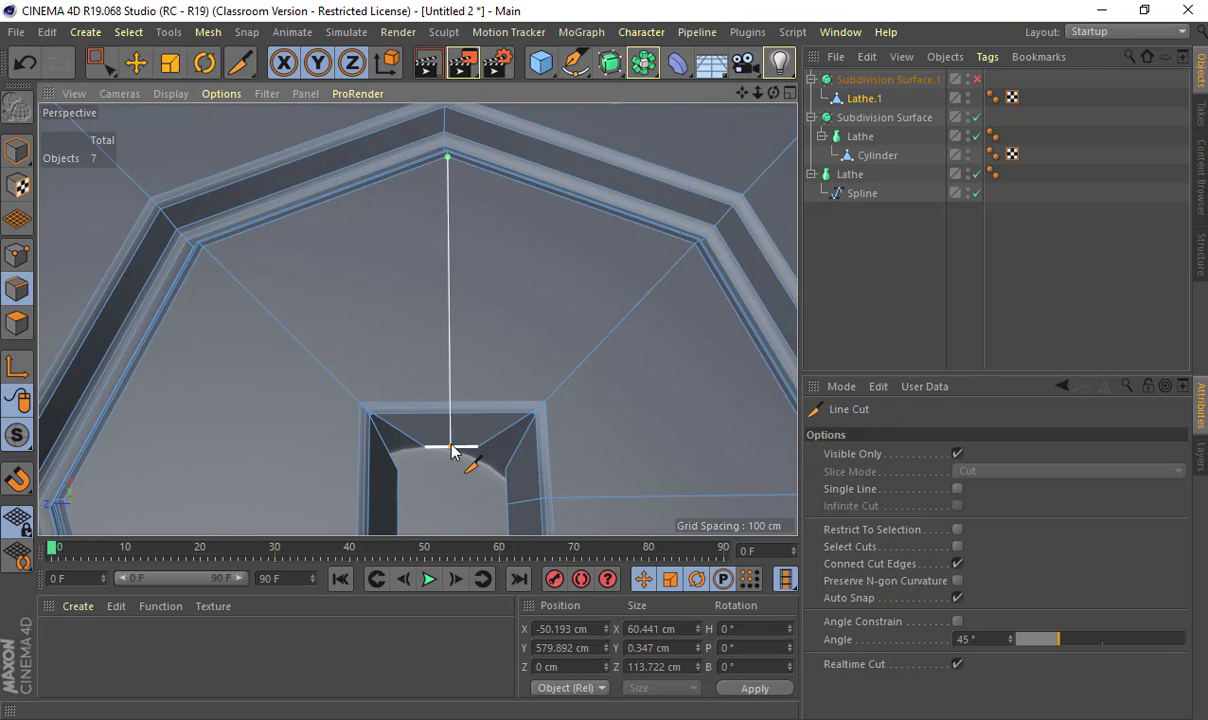
pyautogui.click(450, 447)
pyautogui.press('space')
# - Line-cut the last undivided lid panel from its outer corner to the middle of the remaining inner hole edge
pyautogui.press('space')
pyautogui.keyDown('alt'); pyautogui.moveTo(553, 423); pyautogui.dragTo(439, 458); pyautogui.keyUp('alt')
pyautogui.keyDown('alt'); pyautogui.moveTo(439, 458); pyautogui.dragTo(278, 294, button='middle'); pyautogui.keyUp('alt')
pyautogui.keyDown('alt'); pyautogui.moveTo(278, 293); pyautogui.dragTo(345, 237); pyautogui.keyUp('alt')
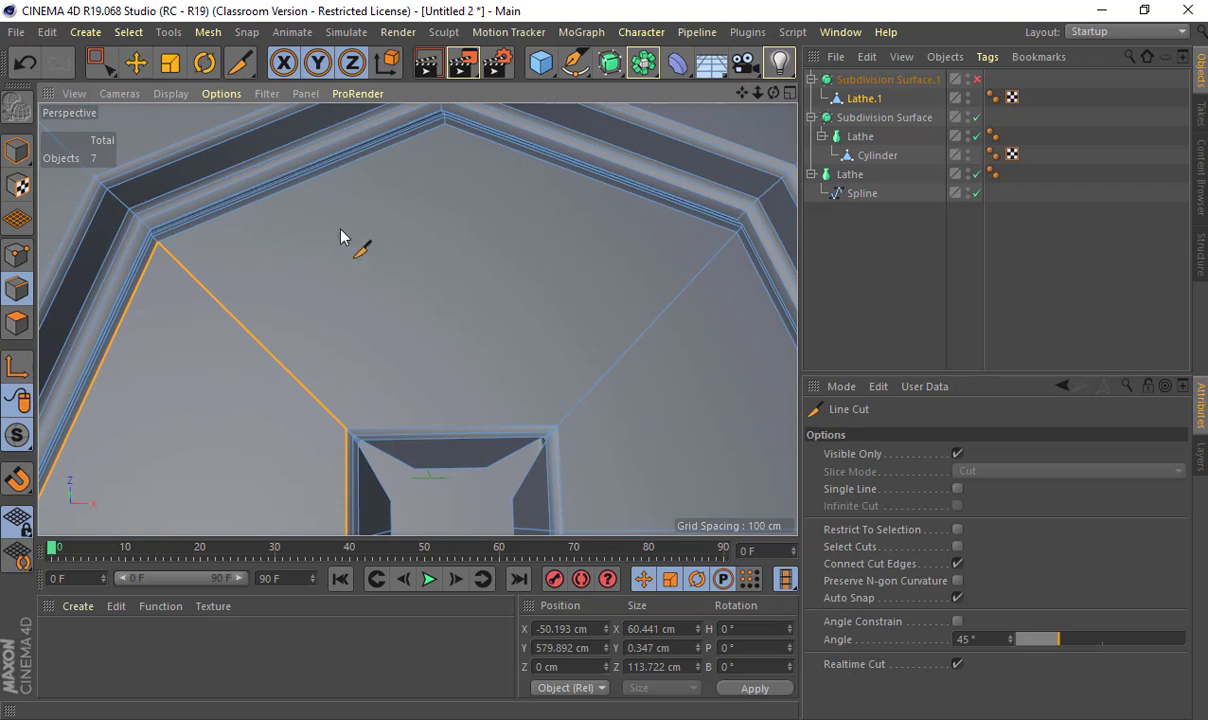
pyautogui.click(446, 125)
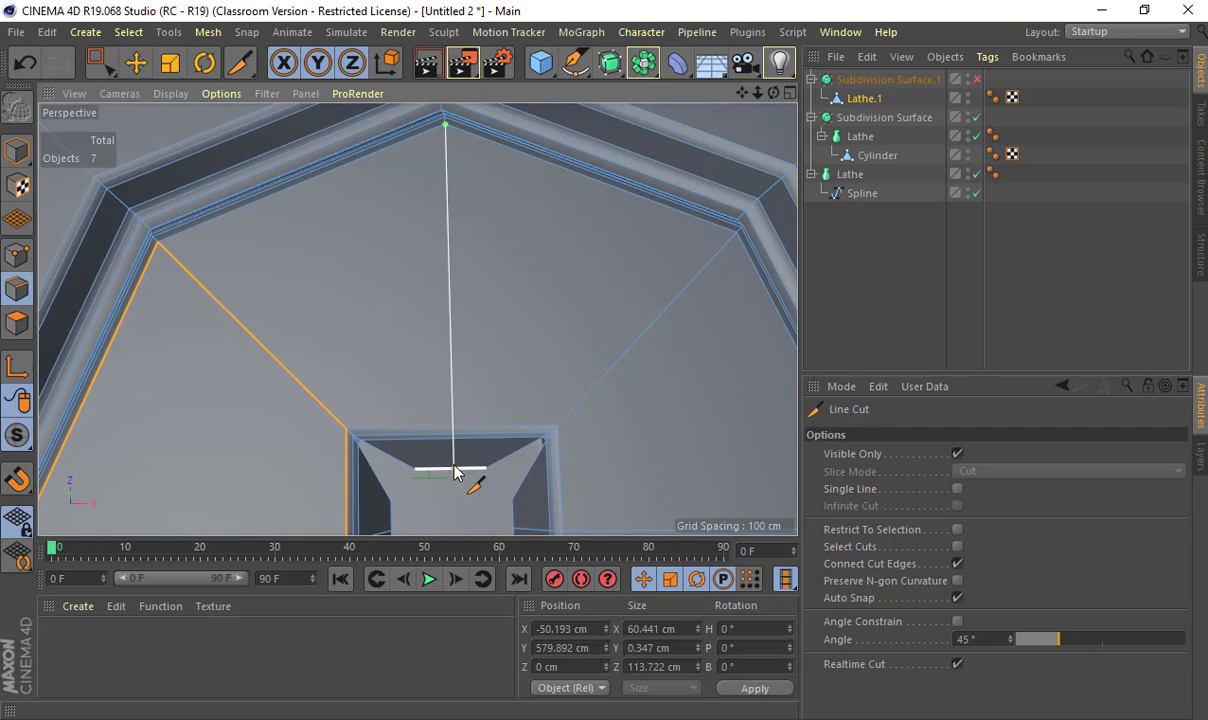
pyautogui.click(454, 466)
pyautogui.press('space')
# - Re-enable the Subdivision Surface that smooths the lid
pyautogui.keyDown('alt'); pyautogui.moveTo(590, 456); pyautogui.dragTo(439, 466, button='right'); pyautogui.keyUp('alt')
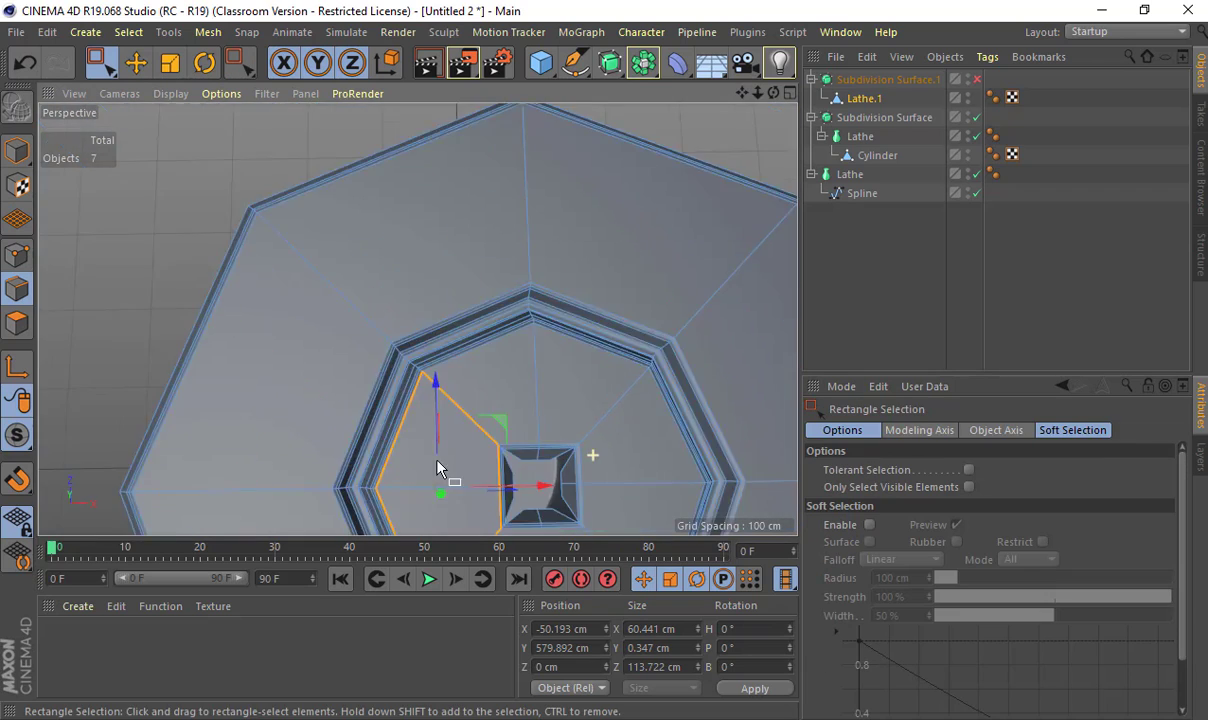
pyautogui.keyDown('alt'); pyautogui.moveTo(474, 477); pyautogui.dragTo(531, 256); pyautogui.keyUp('alt')
pyautogui.scroll(-2, 531, 256)
pyautogui.keyDown('alt'); pyautogui.moveTo(575, 485); pyautogui.dragTo(633, 462); pyautogui.keyUp('alt')
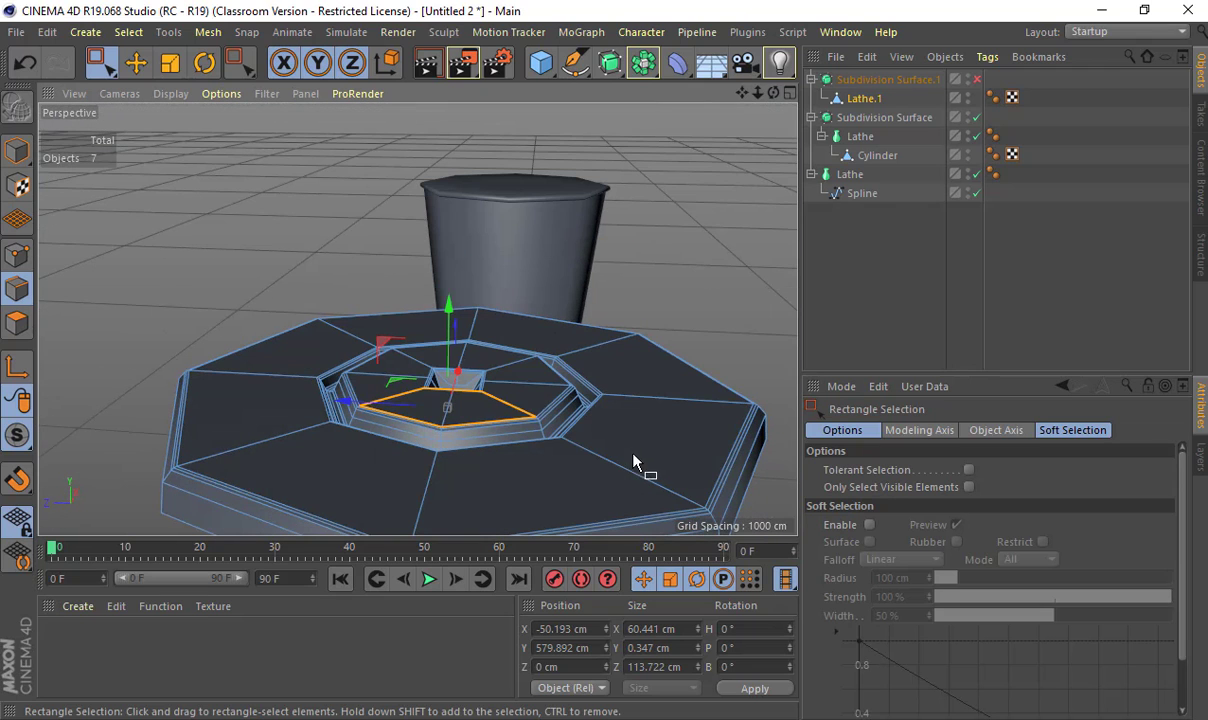
pyautogui.keyDown('alt'); pyautogui.moveTo(605, 333); pyautogui.dragTo(512, 286, button='right'); pyautogui.keyUp('alt')
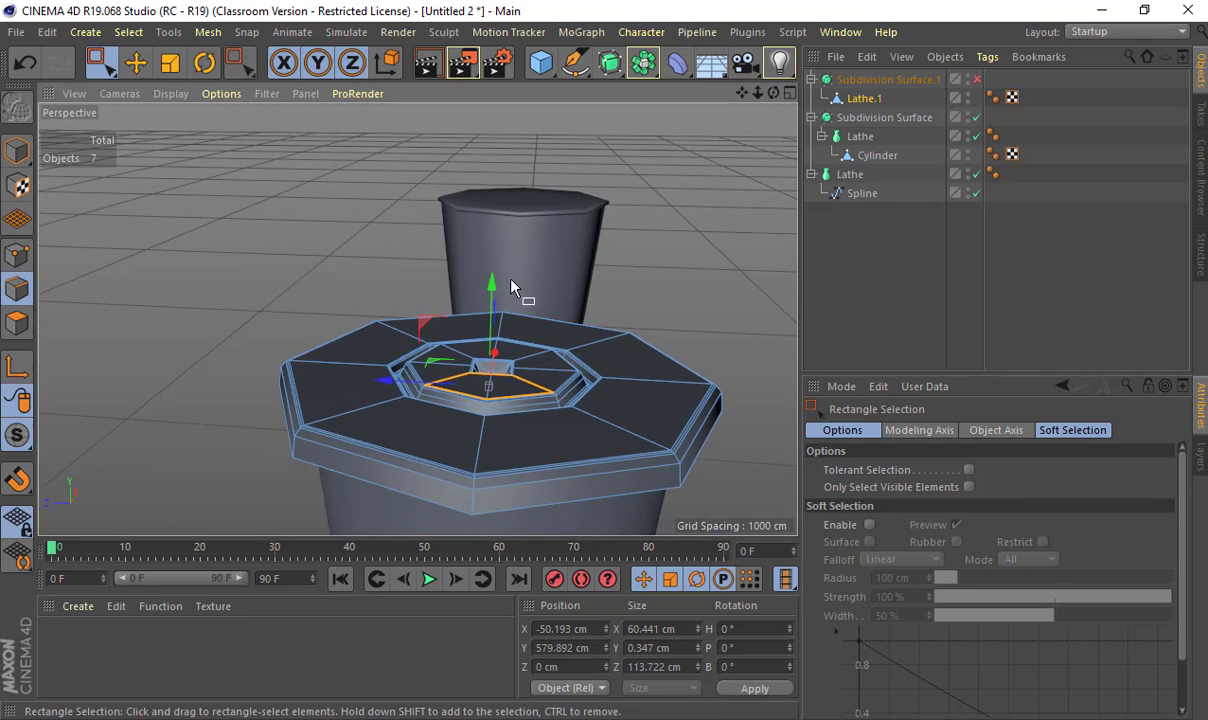
pyautogui.keyDown('alt'); pyautogui.moveTo(512, 286); pyautogui.dragTo(476, 250, button='middle'); pyautogui.keyUp('alt')
pyautogui.click(977, 80)
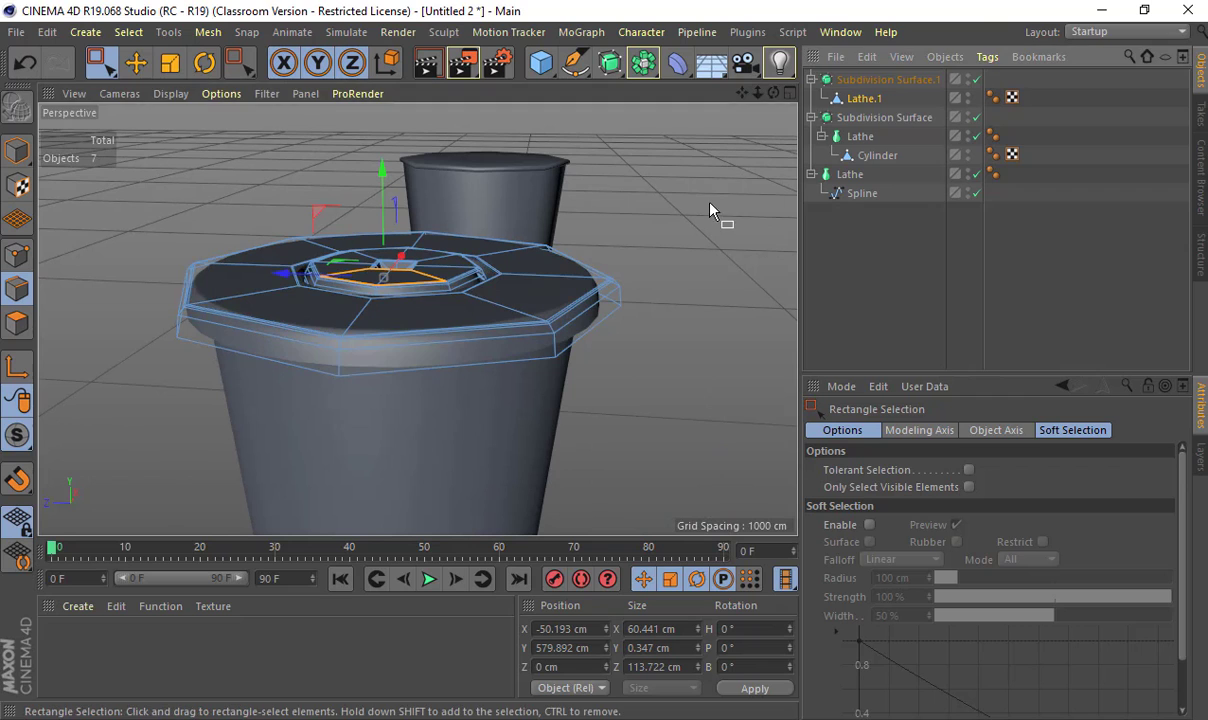
# - Deselect everything in Model mode and examine the smoothed lid and cup up close and from several angles
pyautogui.press('e')
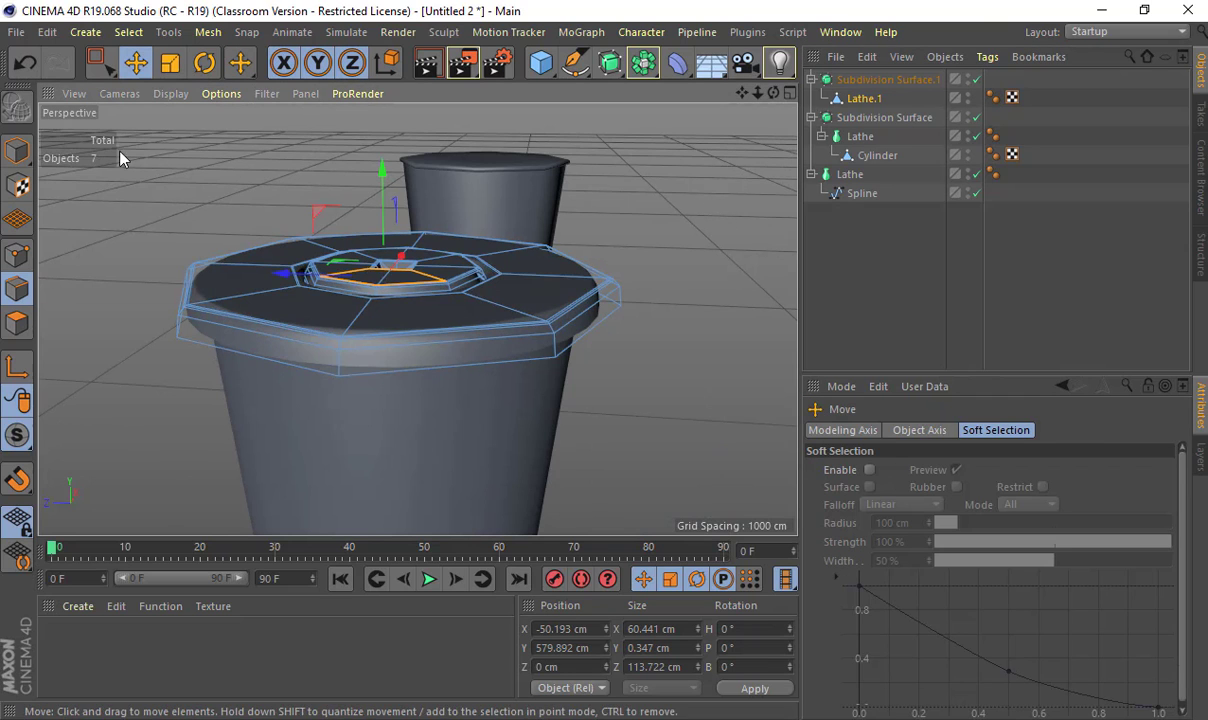
pyautogui.click(24, 151)
pyautogui.click(262, 180)
pyautogui.scroll(3, 300, 234)
pyautogui.keyDown('alt'); pyautogui.moveTo(301, 234); pyautogui.dragTo(305, 238); pyautogui.keyUp('alt')
pyautogui.scroll(-15, 306, 247)
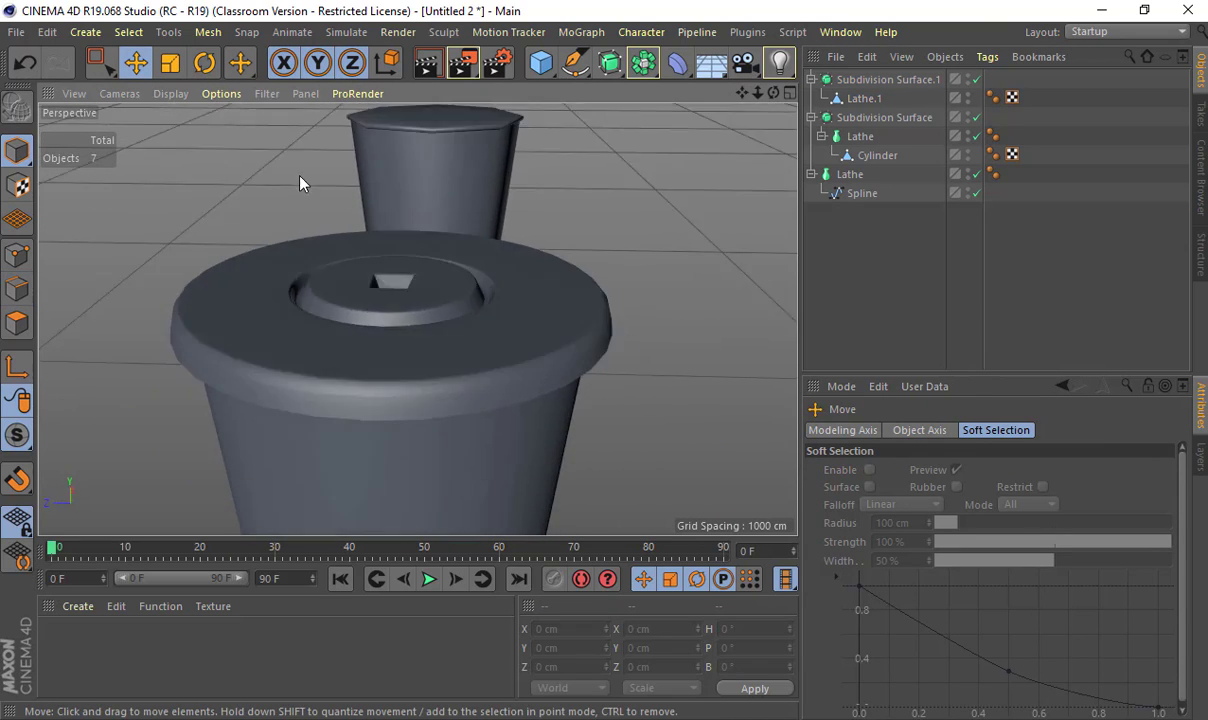
pyautogui.scroll(15, 399, 329)
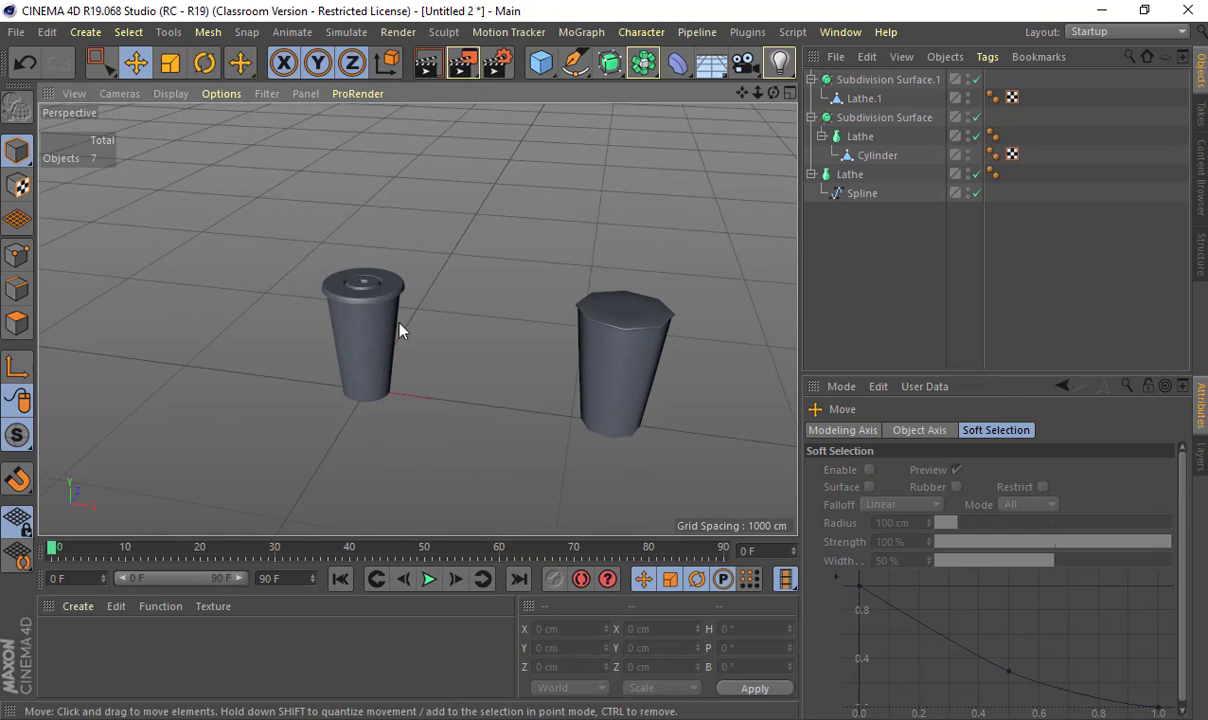
pyautogui.scroll(-4, 490, 240)
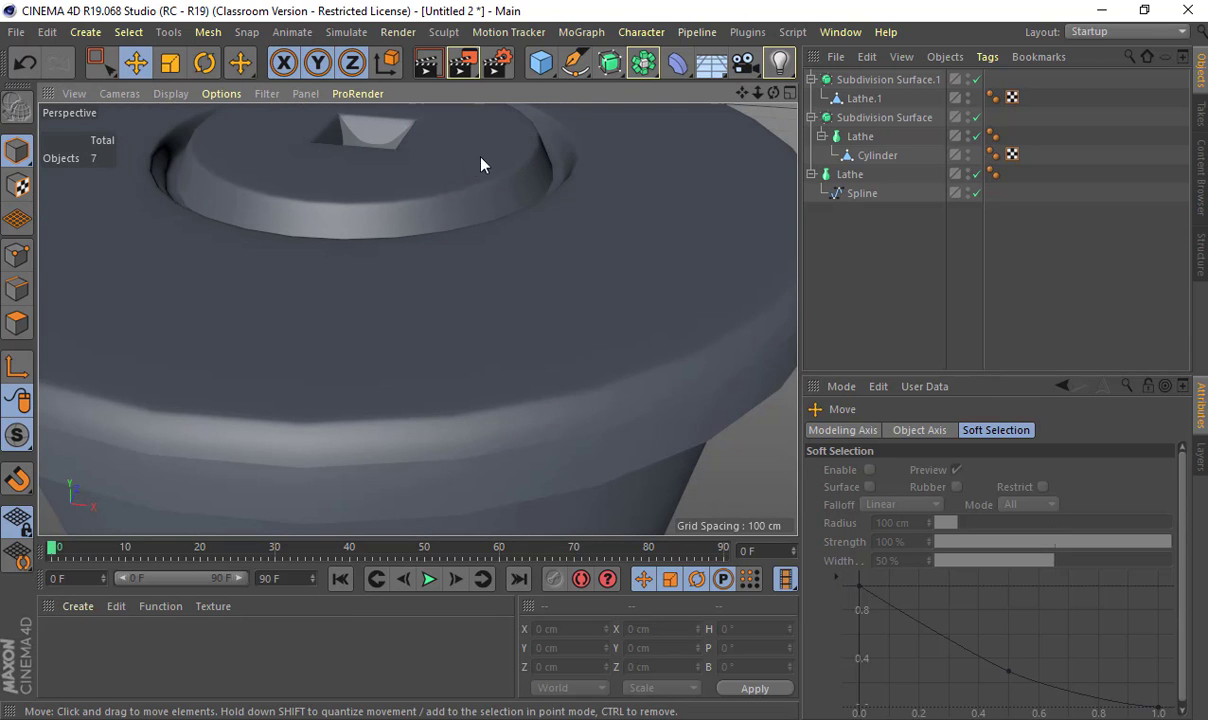
pyautogui.click(625, 311)
pyautogui.scroll(-4, 617, 312)
pyautogui.click(692, 381)
pyautogui.keyDown('alt'); pyautogui.moveTo(703, 350); pyautogui.dragTo(522, 334); pyautogui.keyUp('alt')
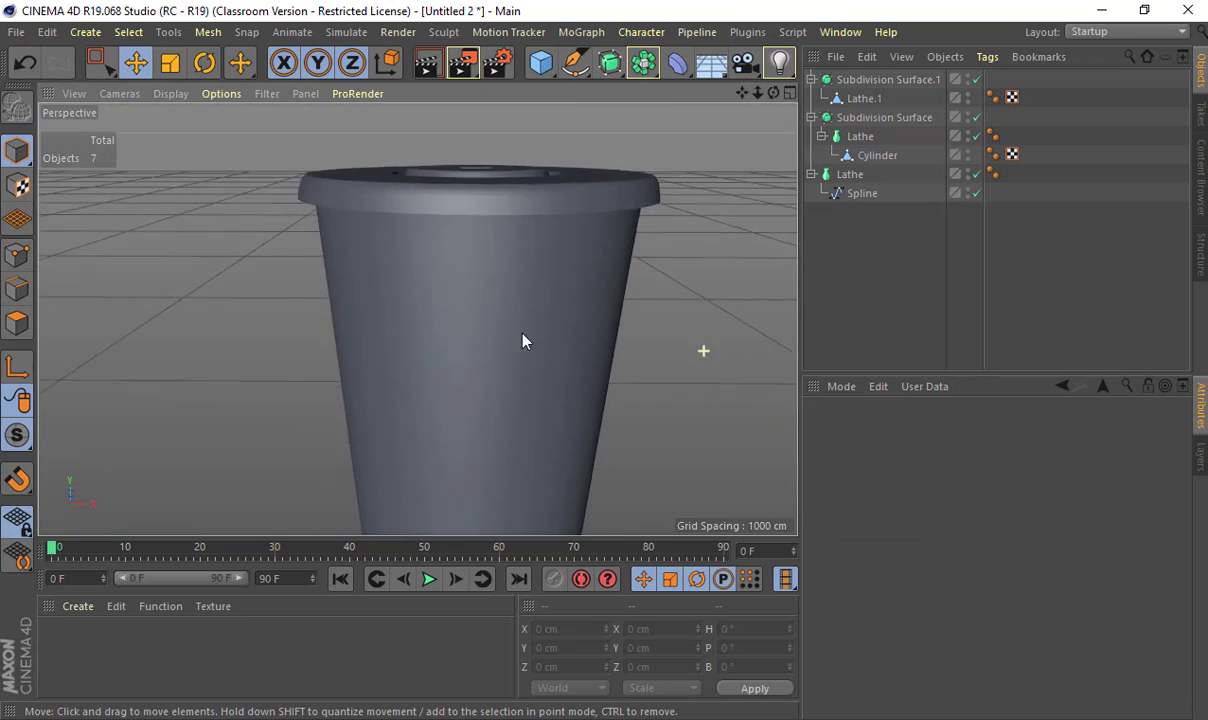
pyautogui.scroll(-6, 324, 302)
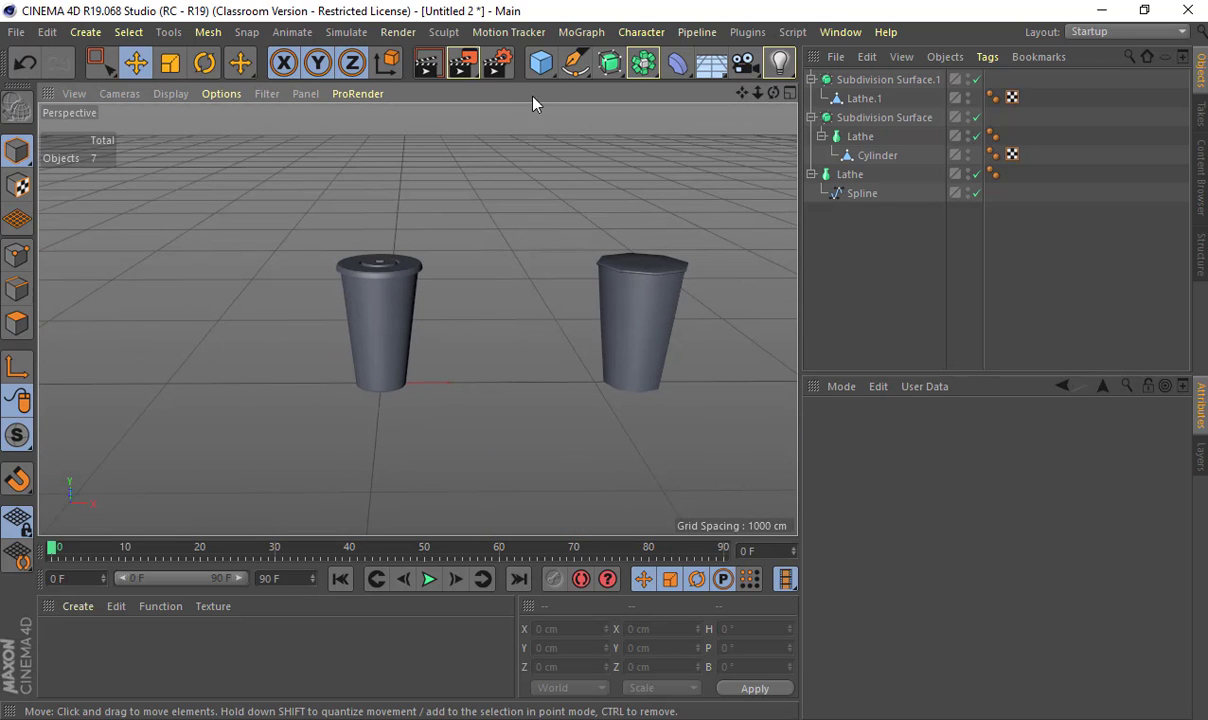
# - Add a cube and raise it onto the cup's lid, to about 630 cm in Y
pyautogui.click(541, 62)
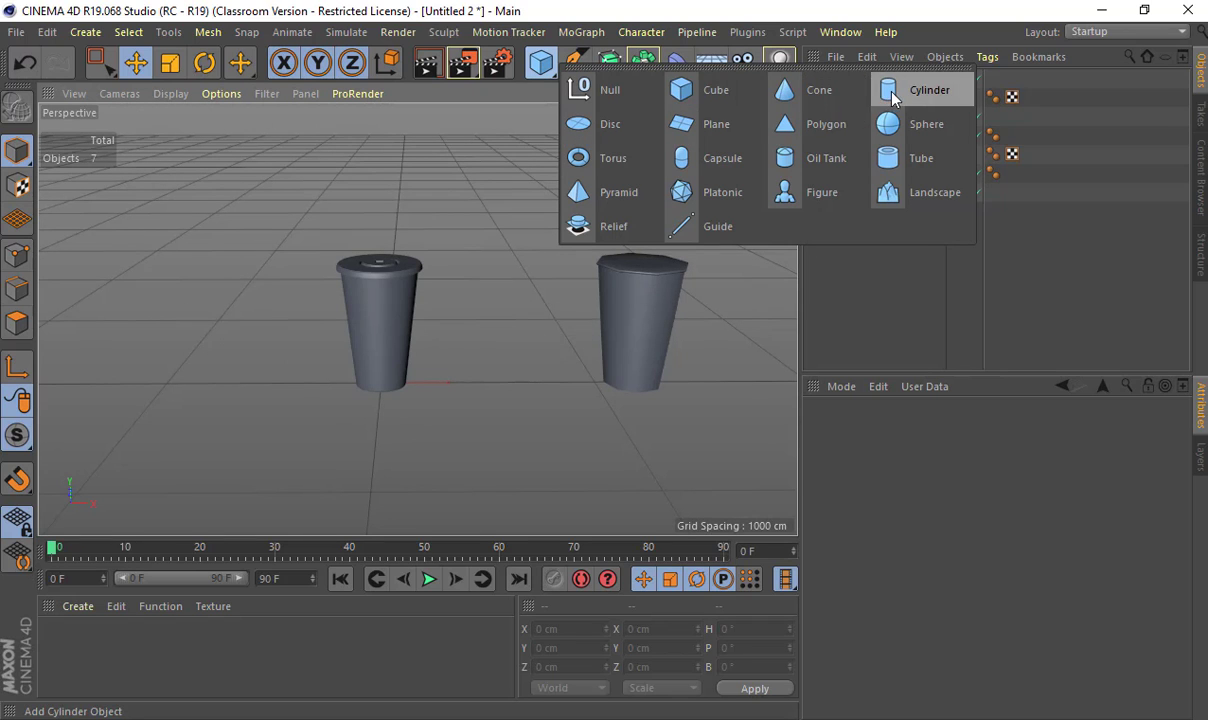
pyautogui.click(720, 90)
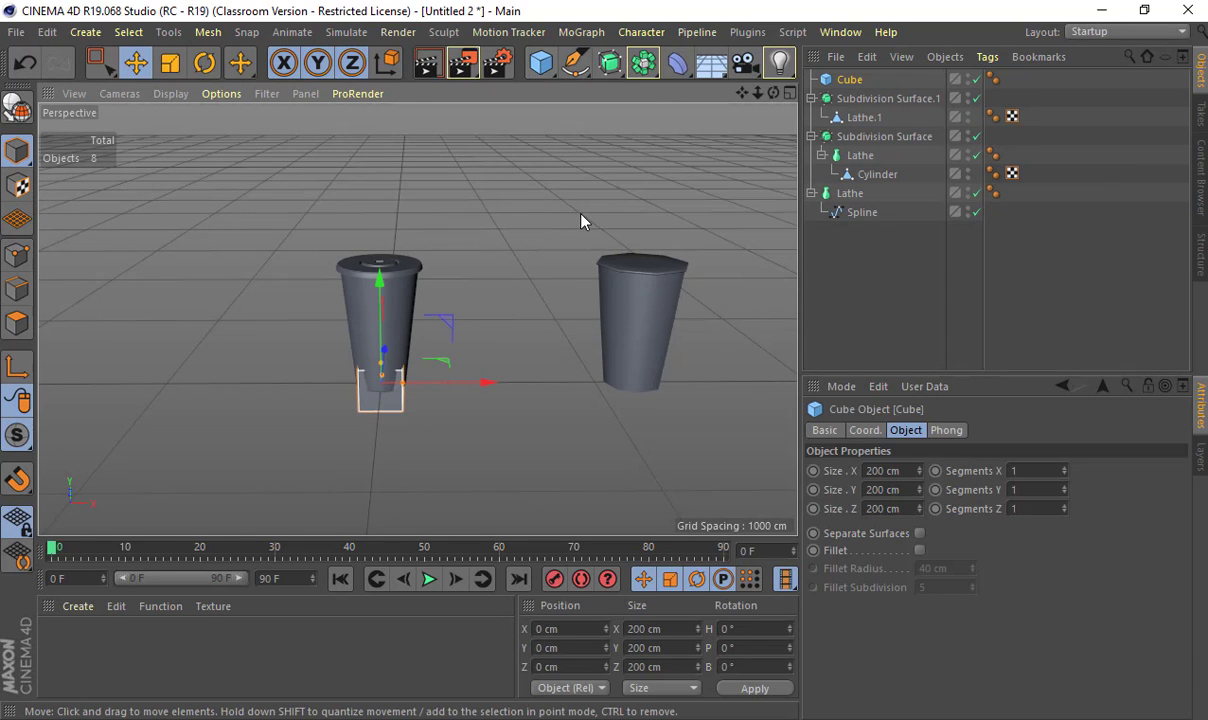
pyautogui.keyDown('alt'); pyautogui.moveTo(584, 221); pyautogui.dragTo(563, 329); pyautogui.keyUp('alt')
pyautogui.moveTo(378, 300); pyautogui.dragTo(360, 165)
# - Scale the cube into a slender straw shape about 37 cm wide and 664 cm tall in Y
pyautogui.press('r')
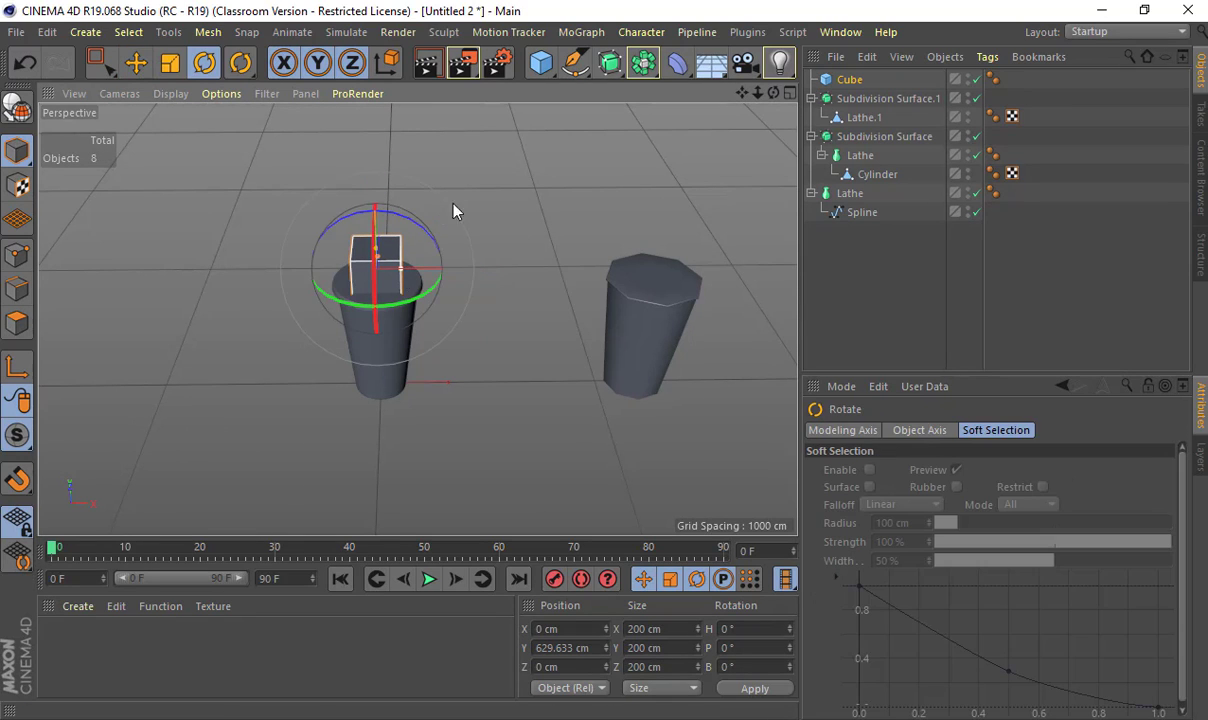
pyautogui.press('t')
pyautogui.moveTo(497, 197); pyautogui.dragTo(340, 270)
pyautogui.moveTo(430, 233); pyautogui.dragTo(475, 267)
pyautogui.scroll(4, 474, 267)
pyautogui.keyDown('alt'); pyautogui.moveTo(488, 280); pyautogui.dragTo(571, 286, button='middle'); pyautogui.keyUp('alt')
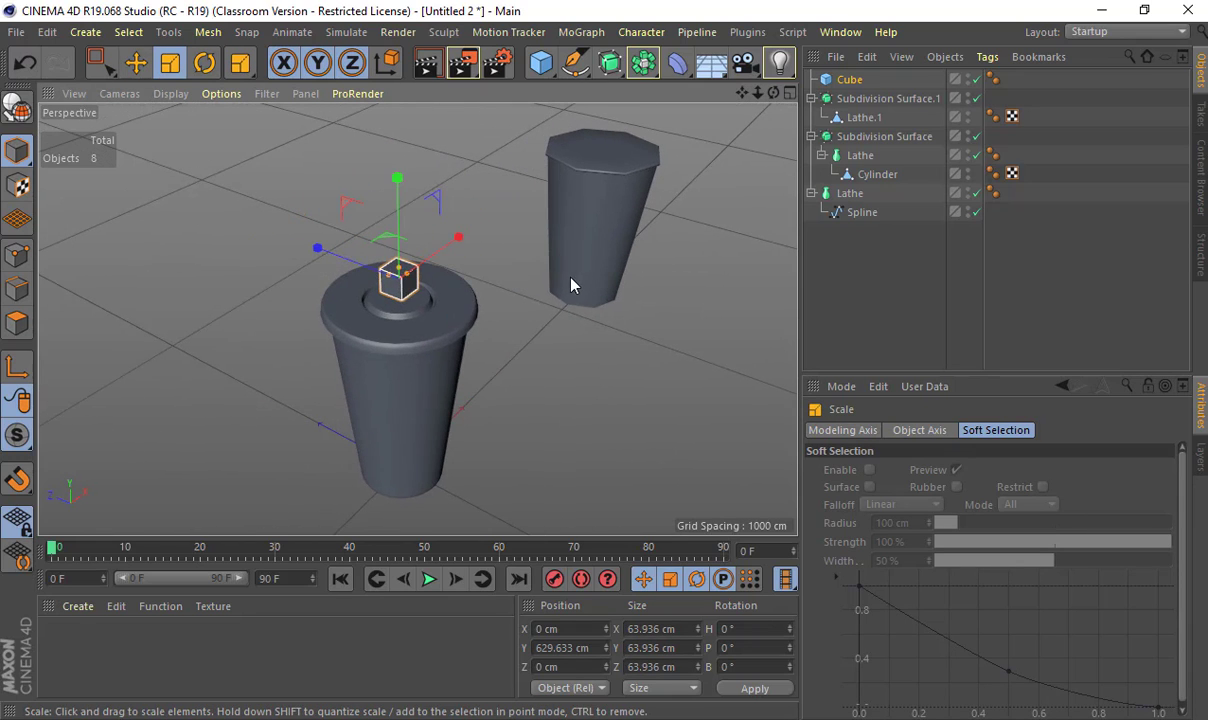
pyautogui.moveTo(540, 292); pyautogui.dragTo(401, 280)
pyautogui.moveTo(400, 206); pyautogui.dragTo(232, 300)
# - Check the reference cup photo in the browser, and resize the cube to about 26.5 × 357 cm, positioned at about 589 cm in Y
pyautogui.hotkey('alt', 'Tab')
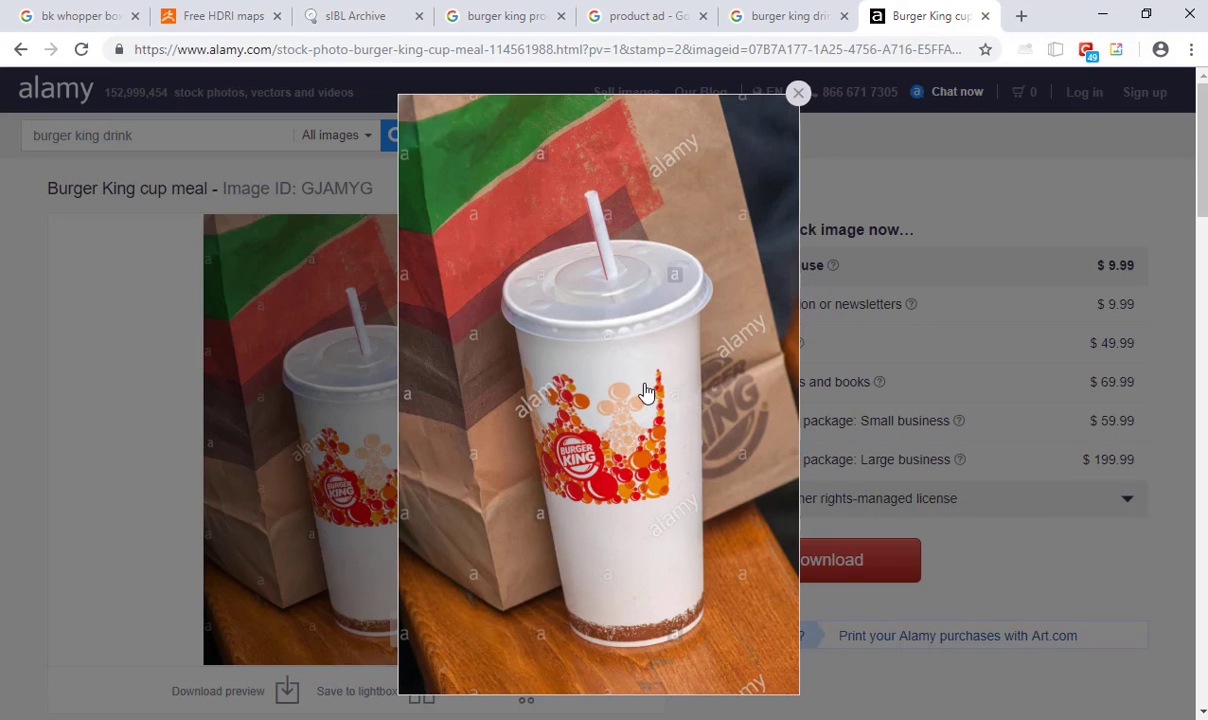
pyautogui.hotkey('alt', 'Tab')
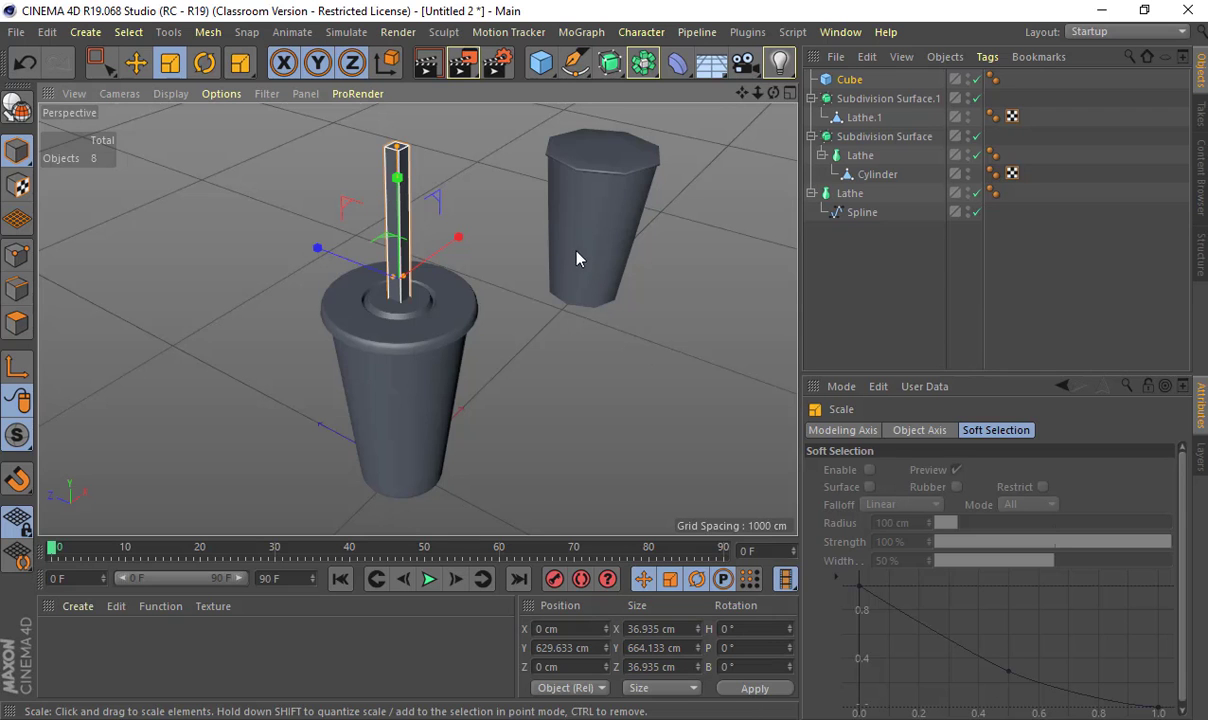
pyautogui.keyDown('alt'); pyautogui.moveTo(576, 252); pyautogui.dragTo(282, 268); pyautogui.keyUp('alt')
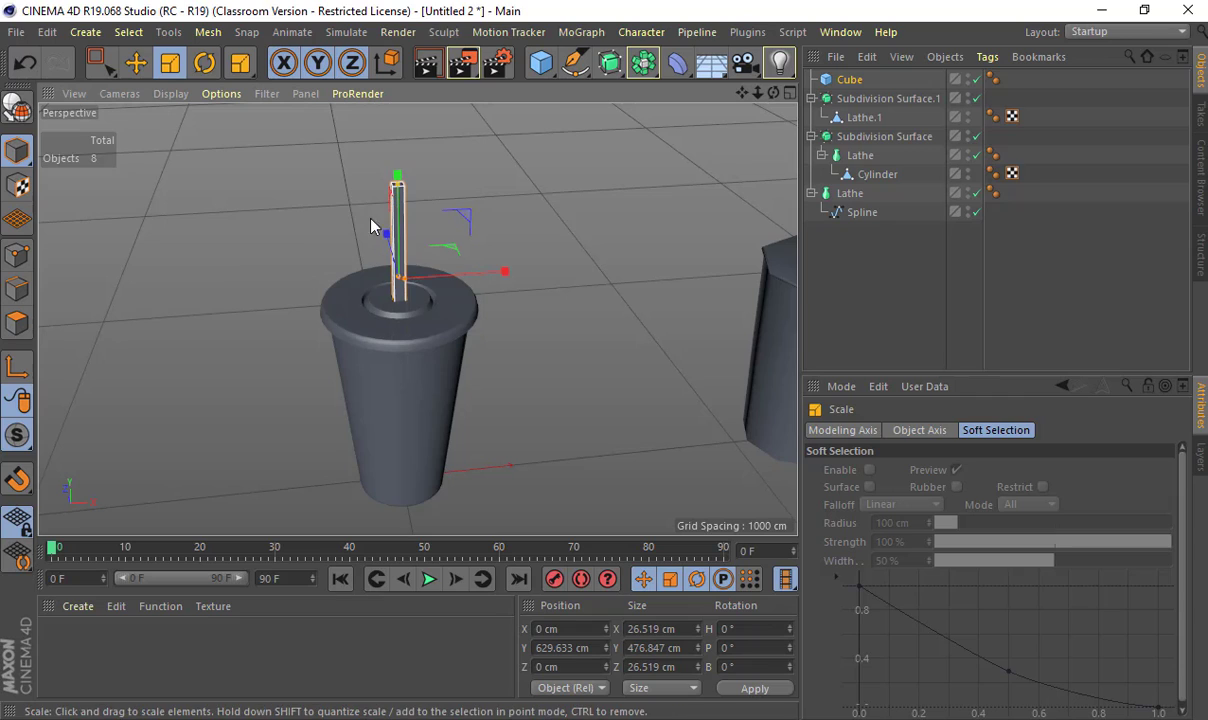
pyautogui.press('e')
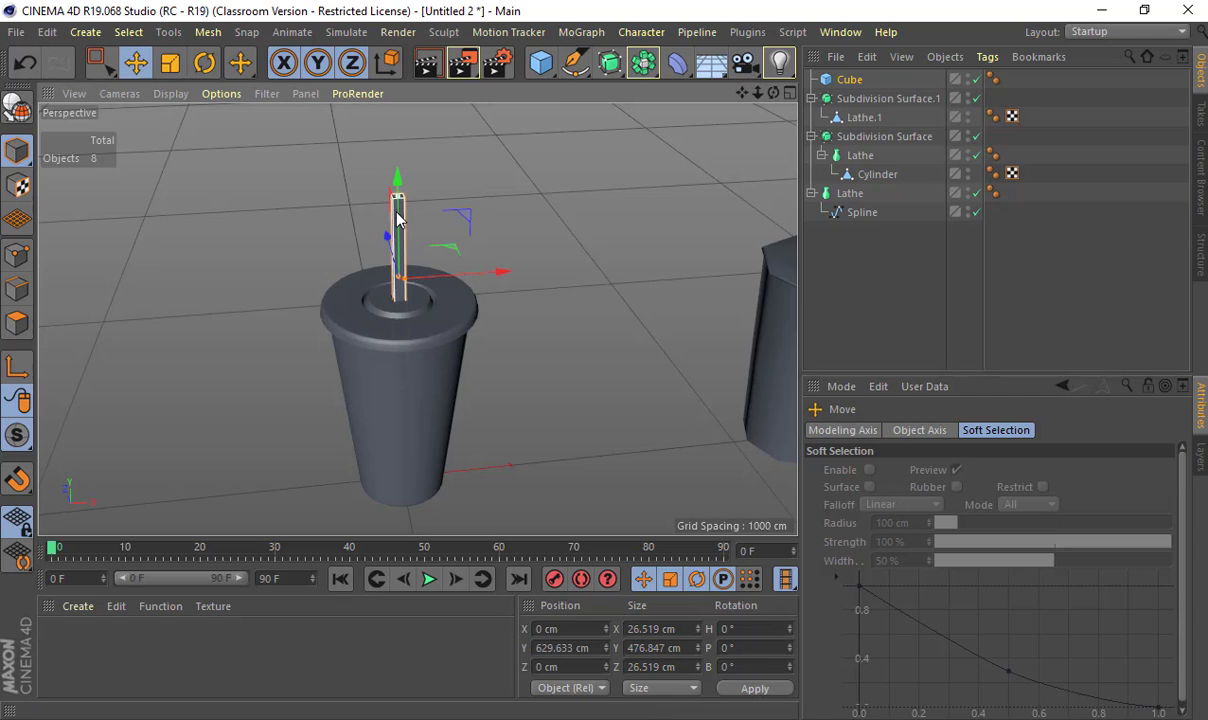
pyautogui.moveTo(397, 200); pyautogui.dragTo(397, 211)
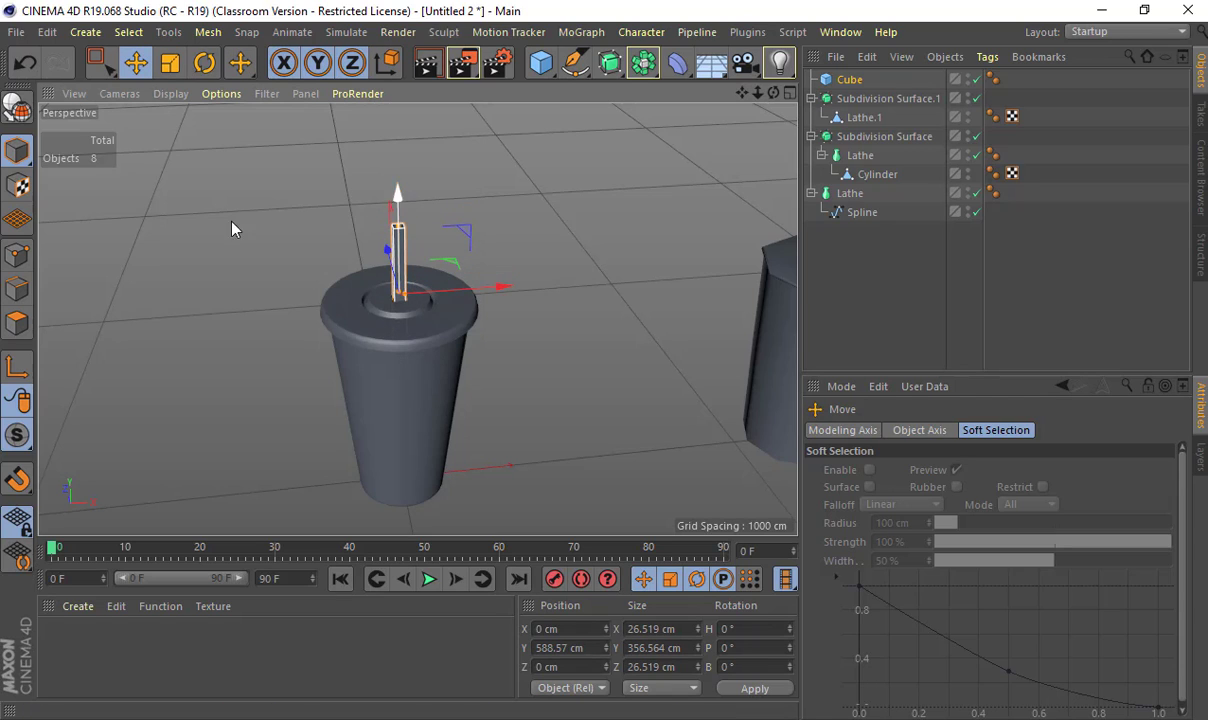
# - Convert the straw's cube into an editable polygon object
pyautogui.press('c')
pyautogui.keyDown('alt'); pyautogui.moveTo(278, 206); pyautogui.dragTo(274, 430); pyautogui.keyUp('alt')
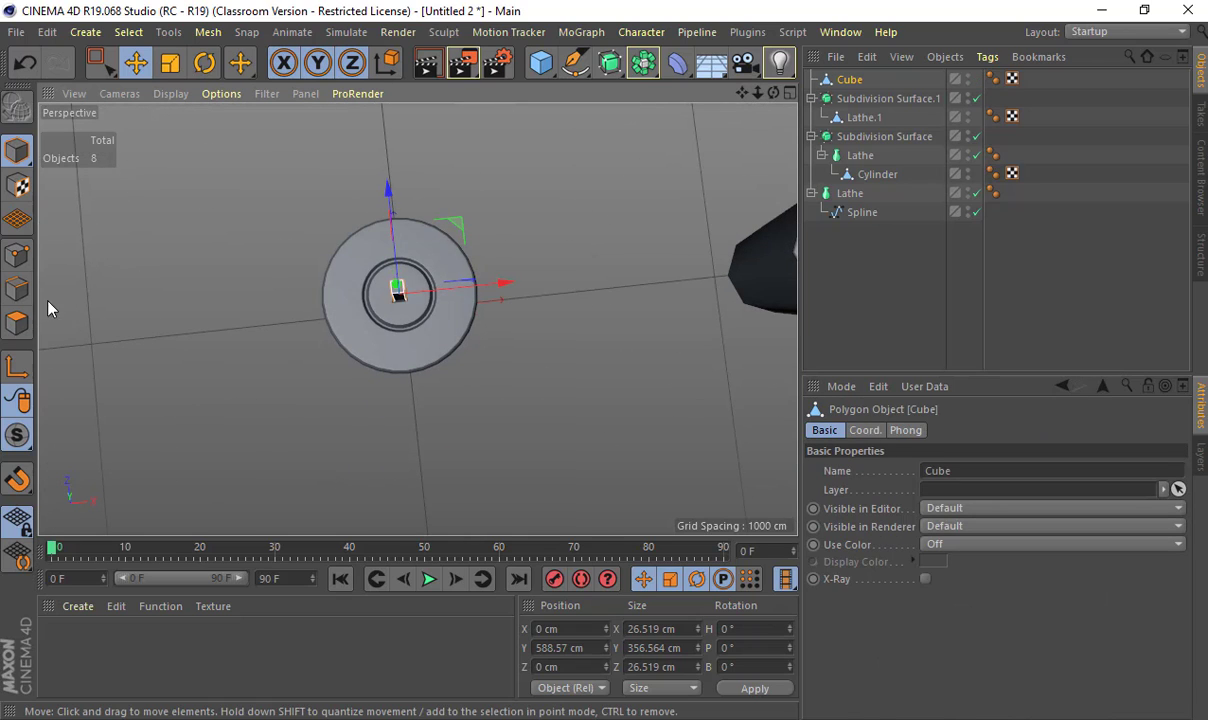
# - Delete the polygons at both ends of the straw so it becomes an open tube
pyautogui.click(17, 322)
pyautogui.click(397, 291)
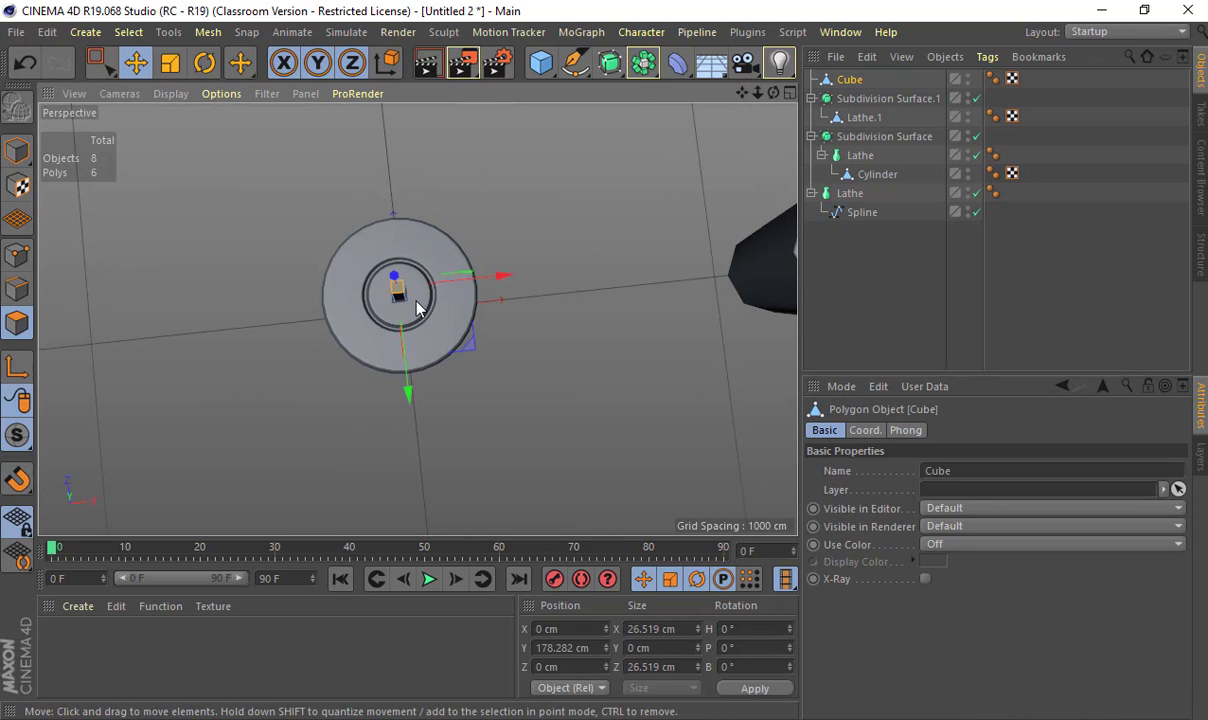
pyautogui.press('Delete')
pyautogui.keyDown('alt'); pyautogui.moveTo(377, 302); pyautogui.dragTo(408, 318); pyautogui.keyUp('alt')
pyautogui.scroll(6, 407, 318)
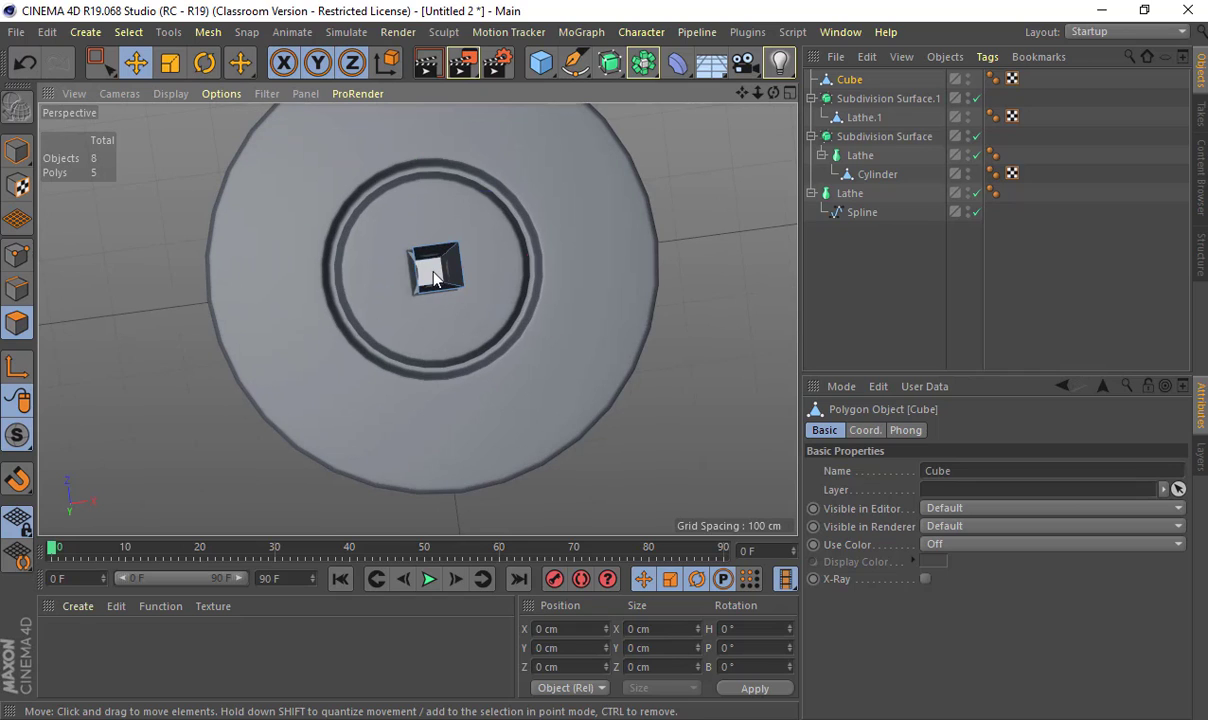
pyautogui.click(433, 279)
pyautogui.press('Delete')
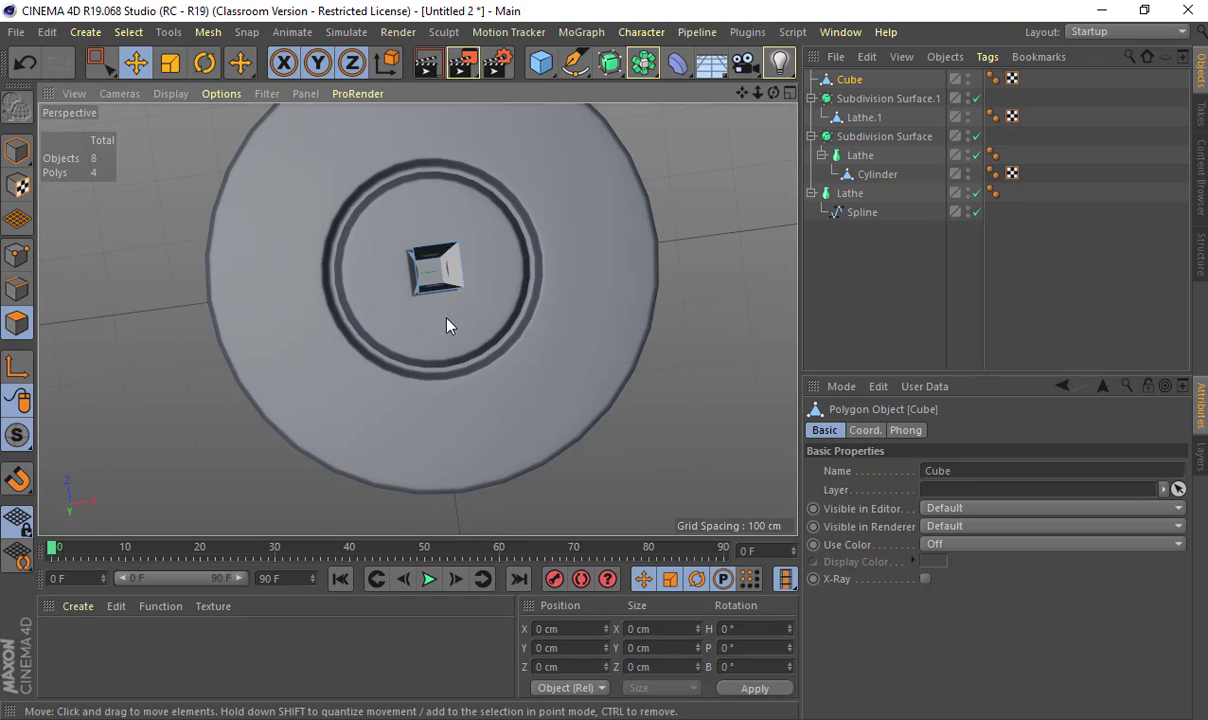
pyautogui.keyDown('alt'); pyautogui.moveTo(492, 368); pyautogui.dragTo(519, 126); pyautogui.keyUp('alt')
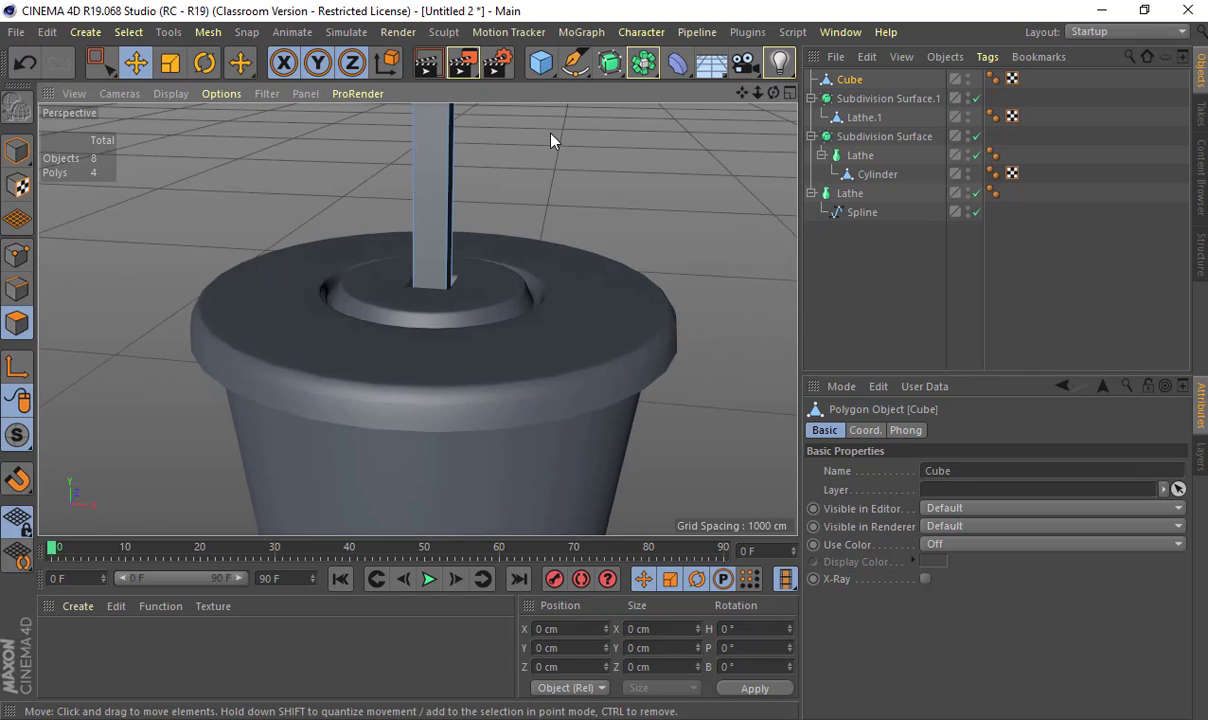
# - Smooth the straw by placing its cube under a new Subdivision Surface, and return to model mode
pyautogui.keyDown('alt'); pyautogui.click(613, 65); pyautogui.keyUp('alt')
pyautogui.keyDown('alt'); pyautogui.moveTo(575, 210); pyautogui.dragTo(208, 237, button='right'); pyautogui.keyUp('alt')
pyautogui.click(20, 153)
pyautogui.click(266, 219)
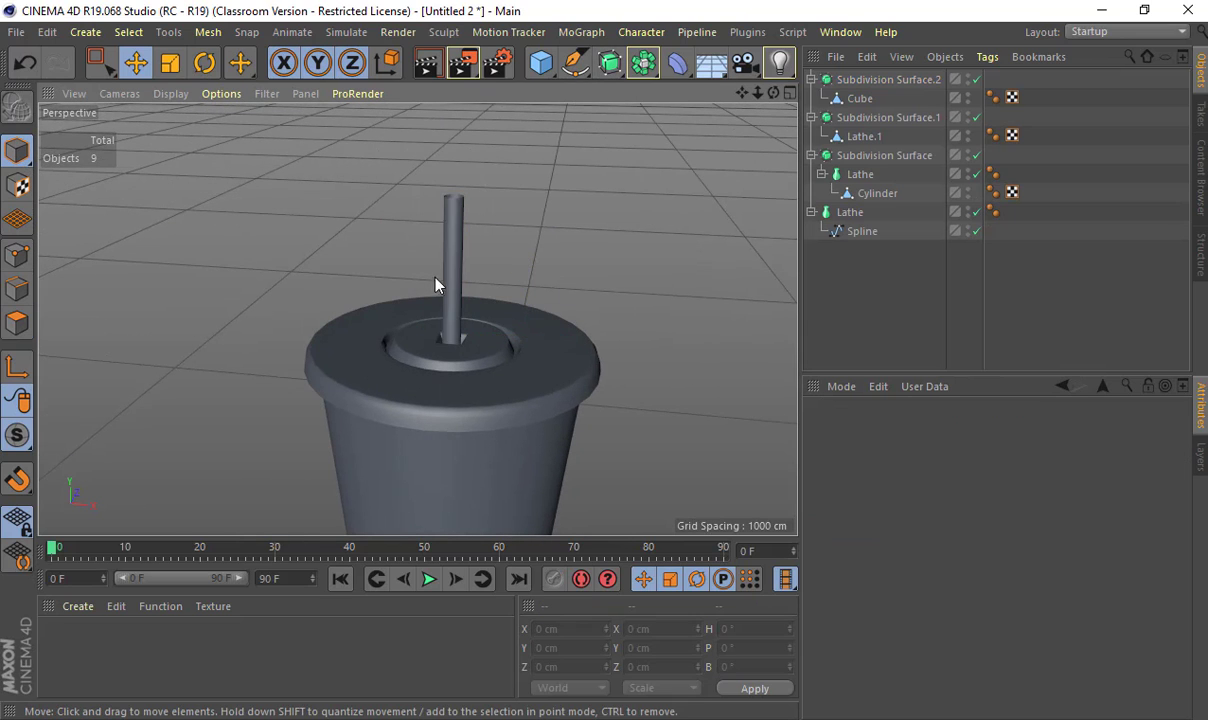
# - Rotate the straw so it leans slightly to one side in the lid's hole
pyautogui.keyDown('alt'); pyautogui.moveTo(434, 280); pyautogui.dragTo(493, 248); pyautogui.keyUp('alt')
pyautogui.click(452, 225)
pyautogui.press('r')
pyautogui.press('e')
pyautogui.click(574, 260)
pyautogui.scroll(-3, 698, 378)
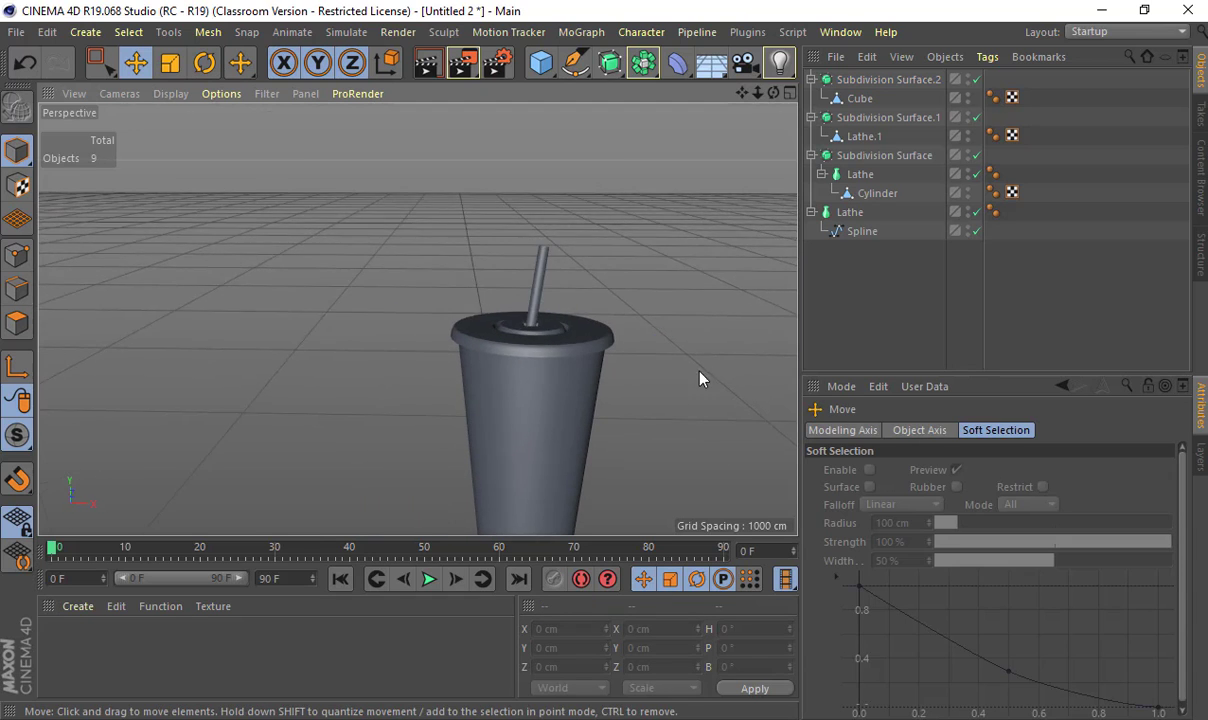
# - Create a new material named cup and open it for editing beside the cup model
pyautogui.keyDown('alt'); pyautogui.moveTo(698, 378); pyautogui.dragTo(606, 348); pyautogui.keyUp('alt')
pyautogui.scroll(-4, 606, 341)
pyautogui.keyDown('alt'); pyautogui.moveTo(418, 315); pyautogui.dragTo(470, 235); pyautogui.keyUp('alt')
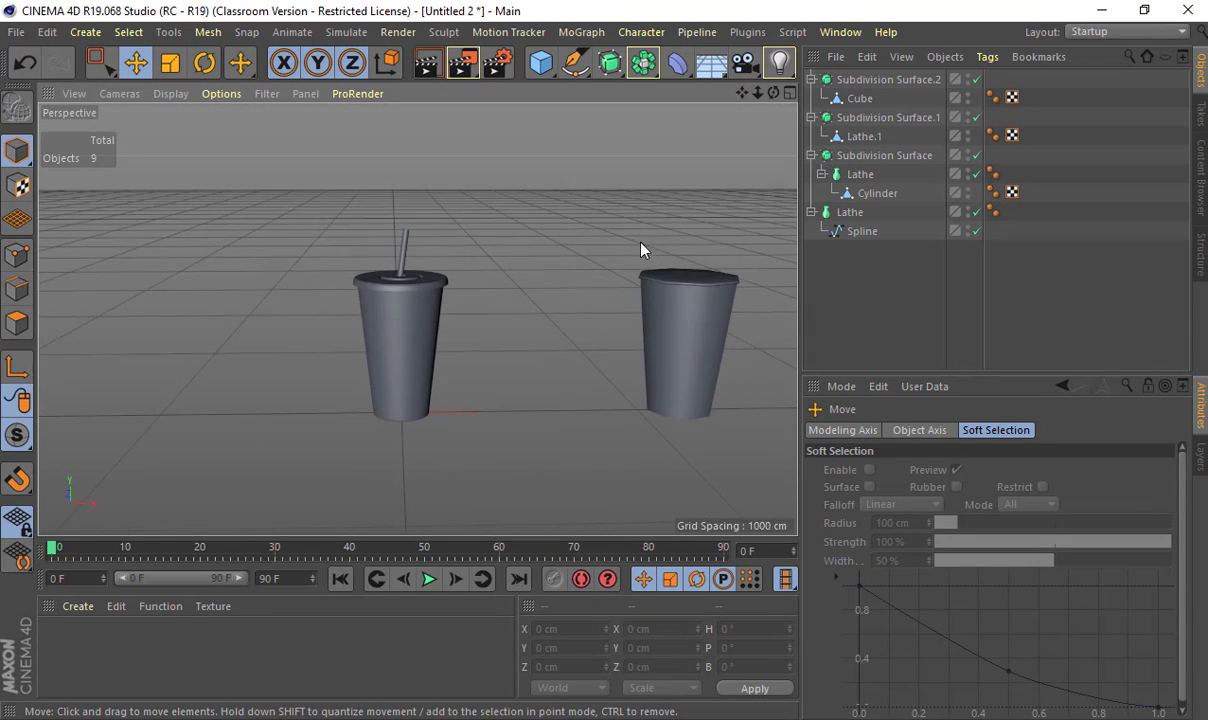
pyautogui.doubleClick(110, 645)
pyautogui.doubleClick(66, 664)
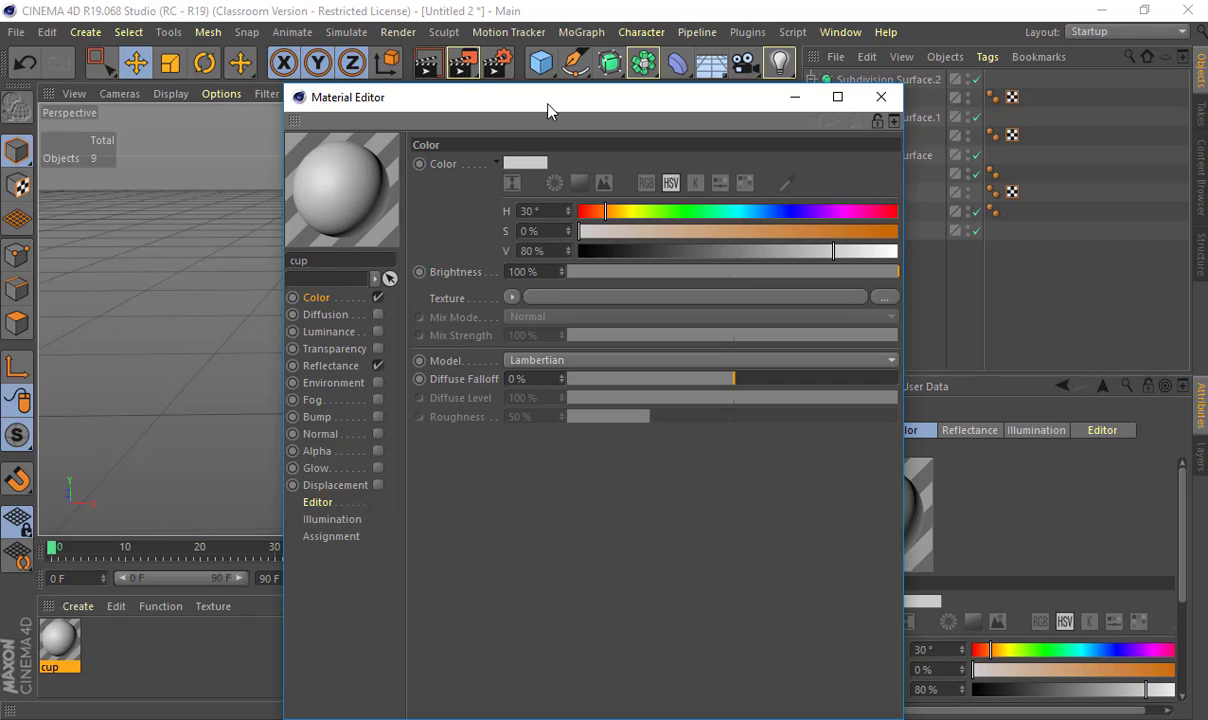
pyautogui.moveTo(548, 110); pyautogui.dragTo(900, 142)
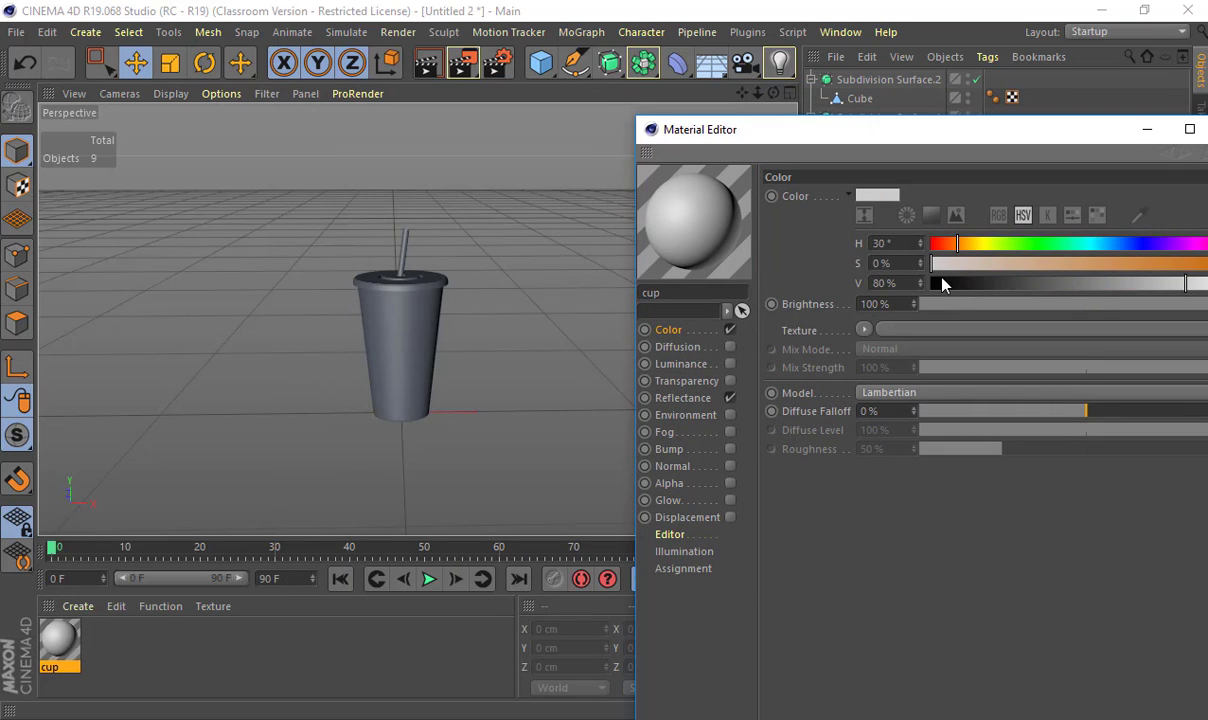
# - Check the reference cup photo in the browser, set the cup material's color saturation to 4%, and apply it to the cup body
pyautogui.hotkey('alt', 'Tab')
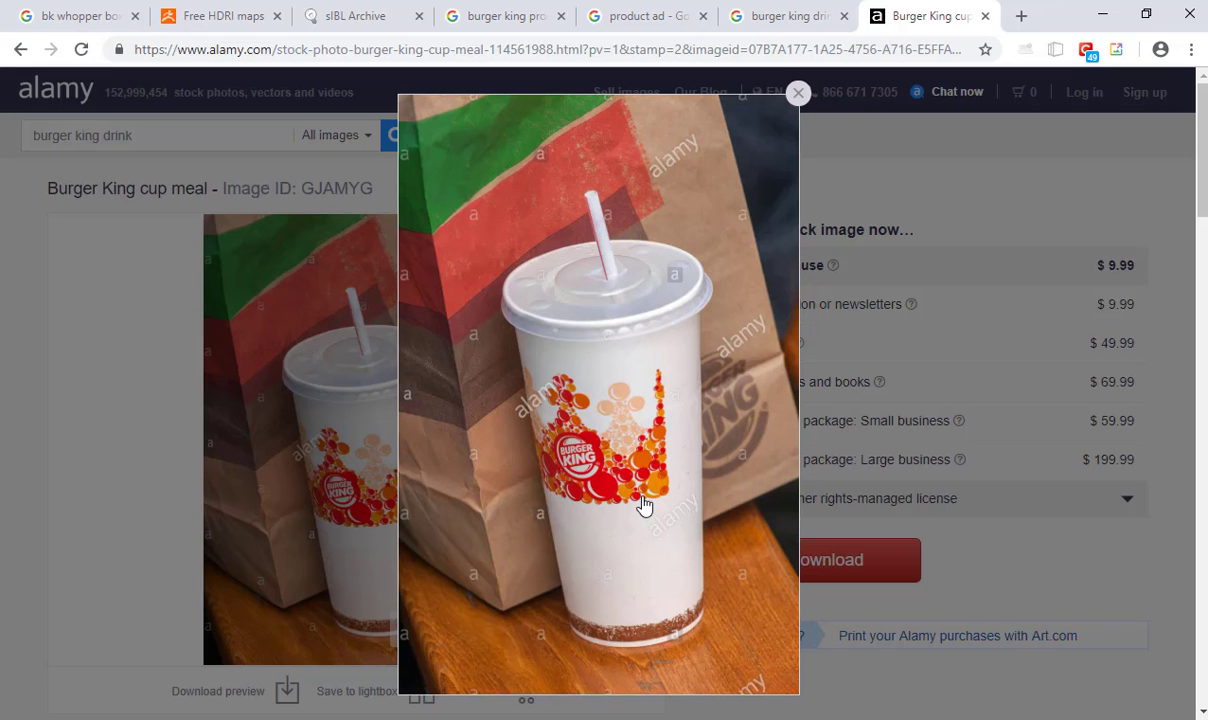
pyautogui.hotkey('alt', 'Tab')
pyautogui.hotkey('alt', 'Tab')
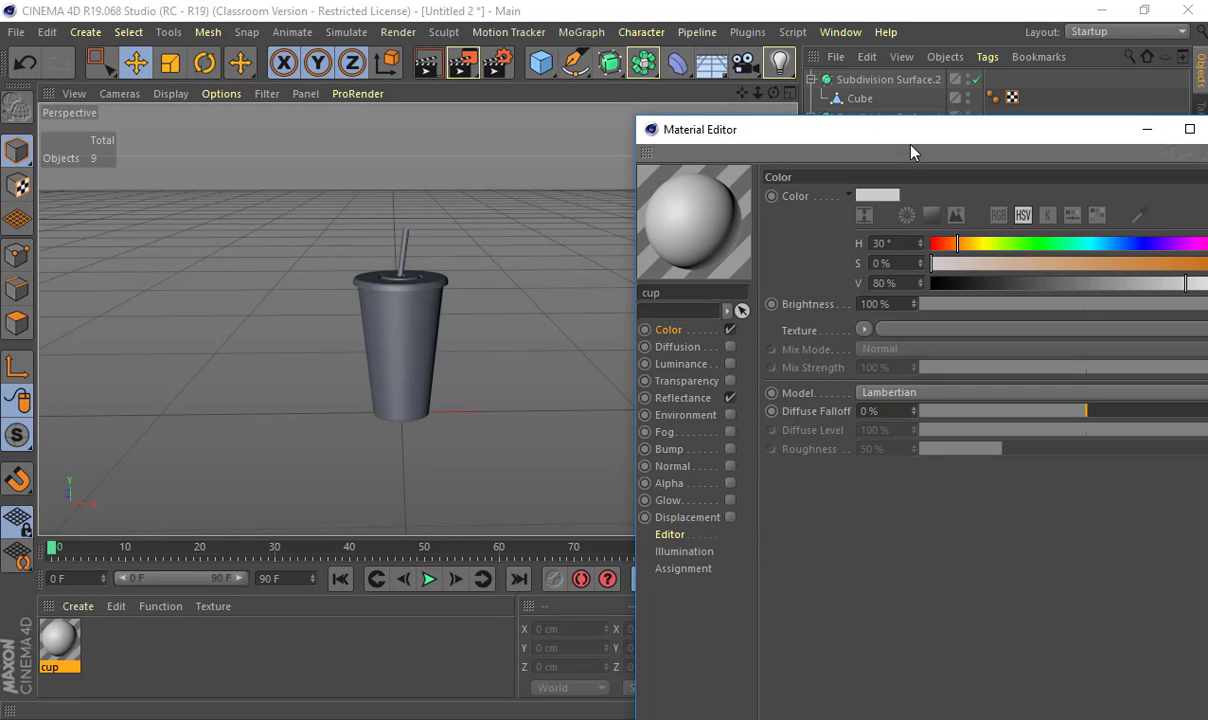
pyautogui.moveTo(911, 140); pyautogui.dragTo(825, 136)
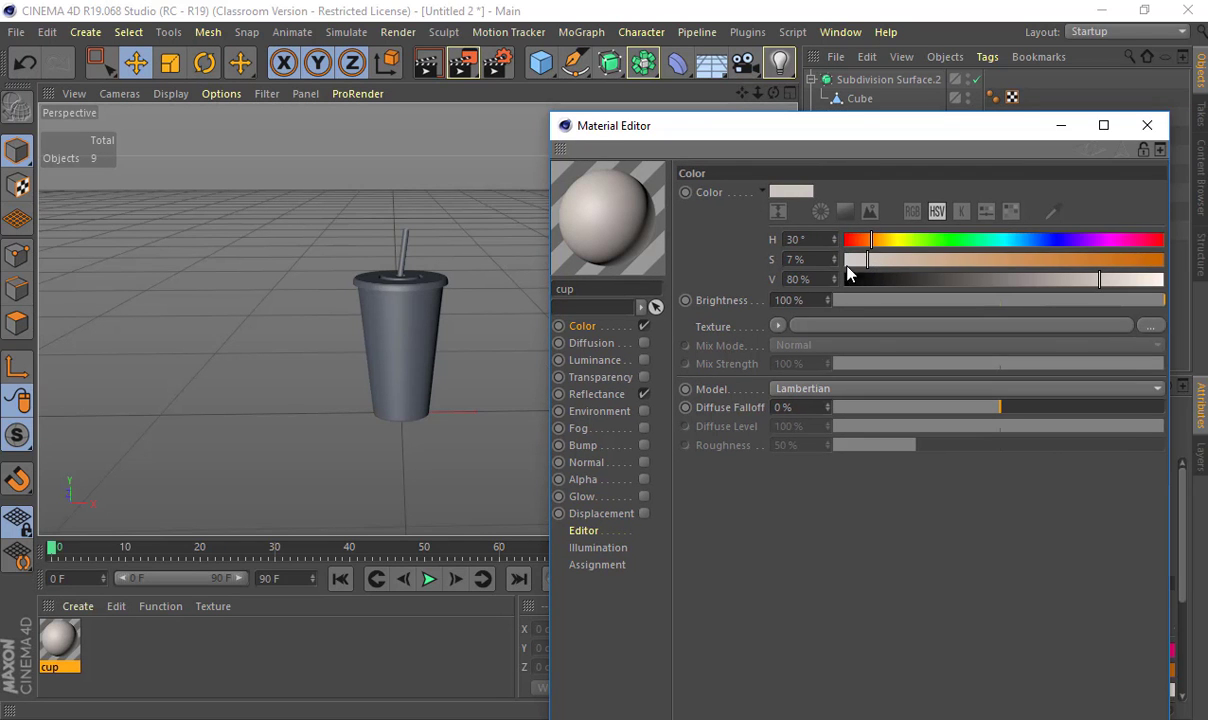
pyautogui.moveTo(70, 640); pyautogui.dragTo(408, 364)
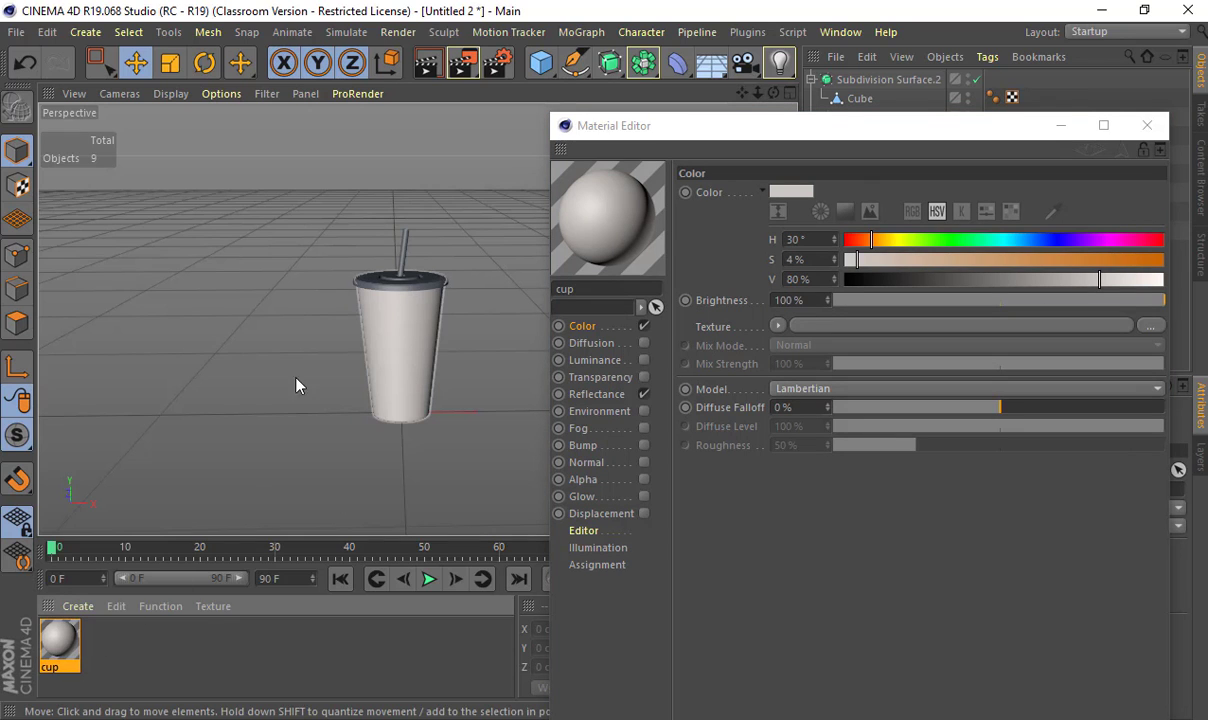
# - Set the cup material's reflectance type to Ward, with 75% roughness and 17% specular strength
pyautogui.click(596, 394)
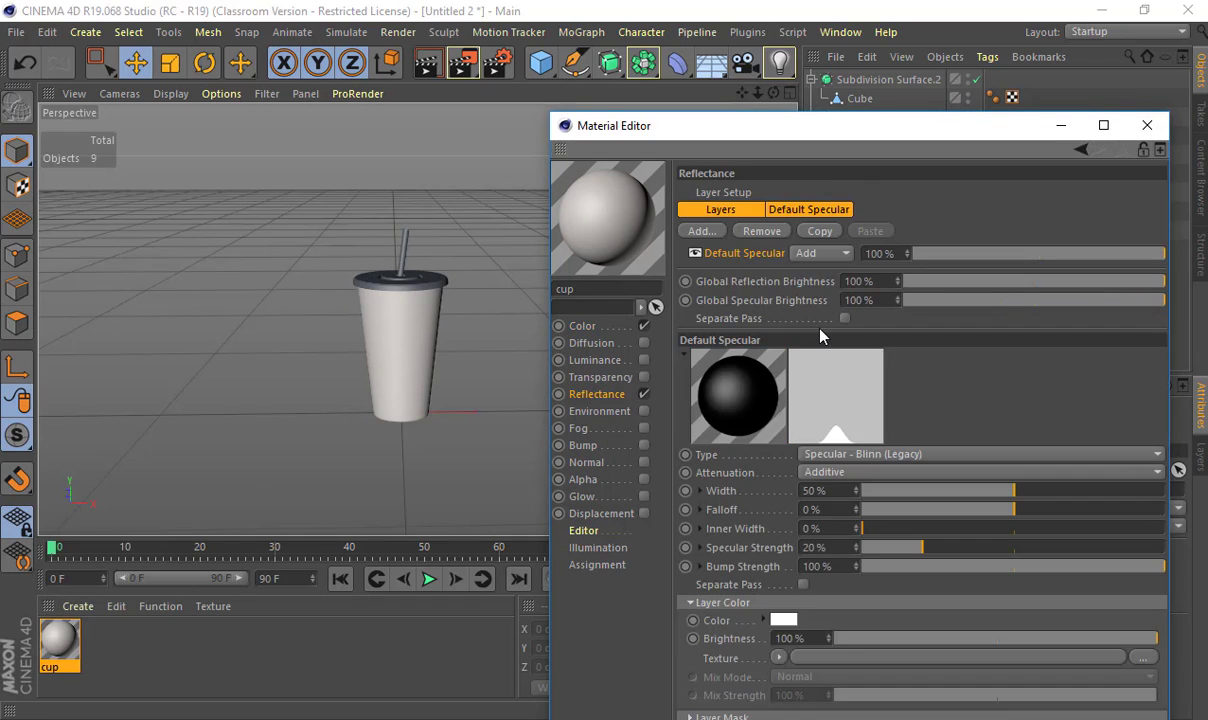
pyautogui.click(853, 454)
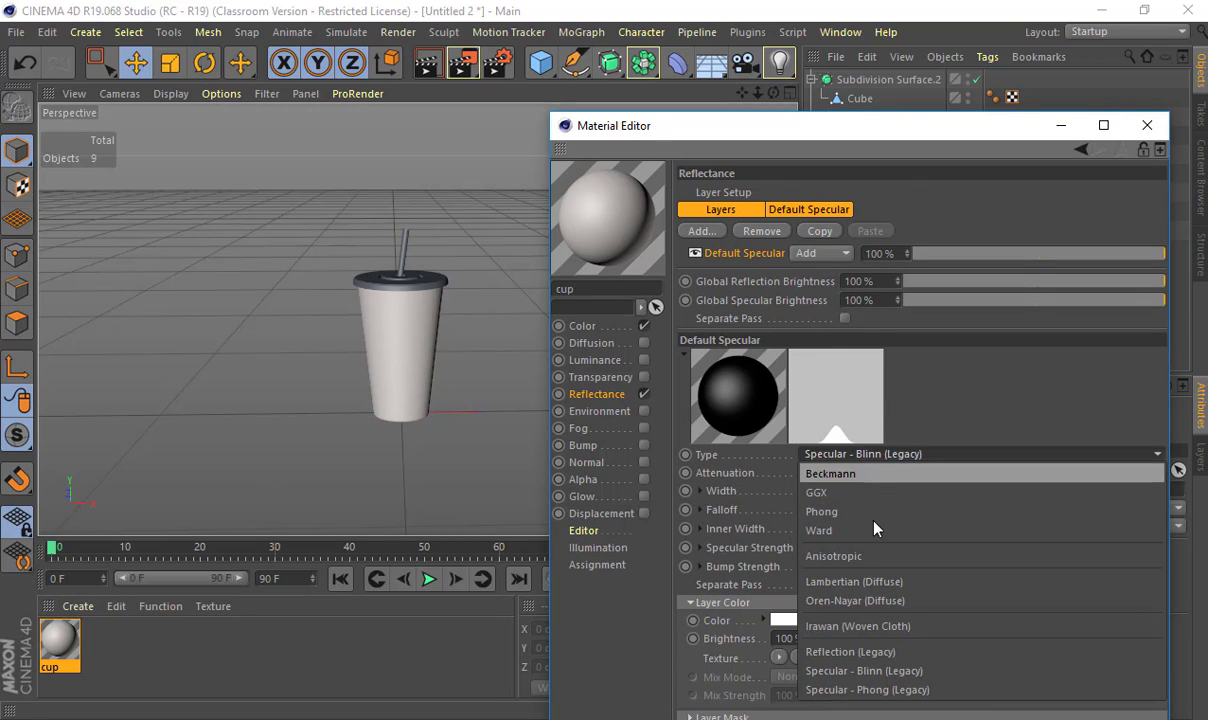
pyautogui.click(830, 531)
pyautogui.moveTo(987, 492); pyautogui.dragTo(931, 493)
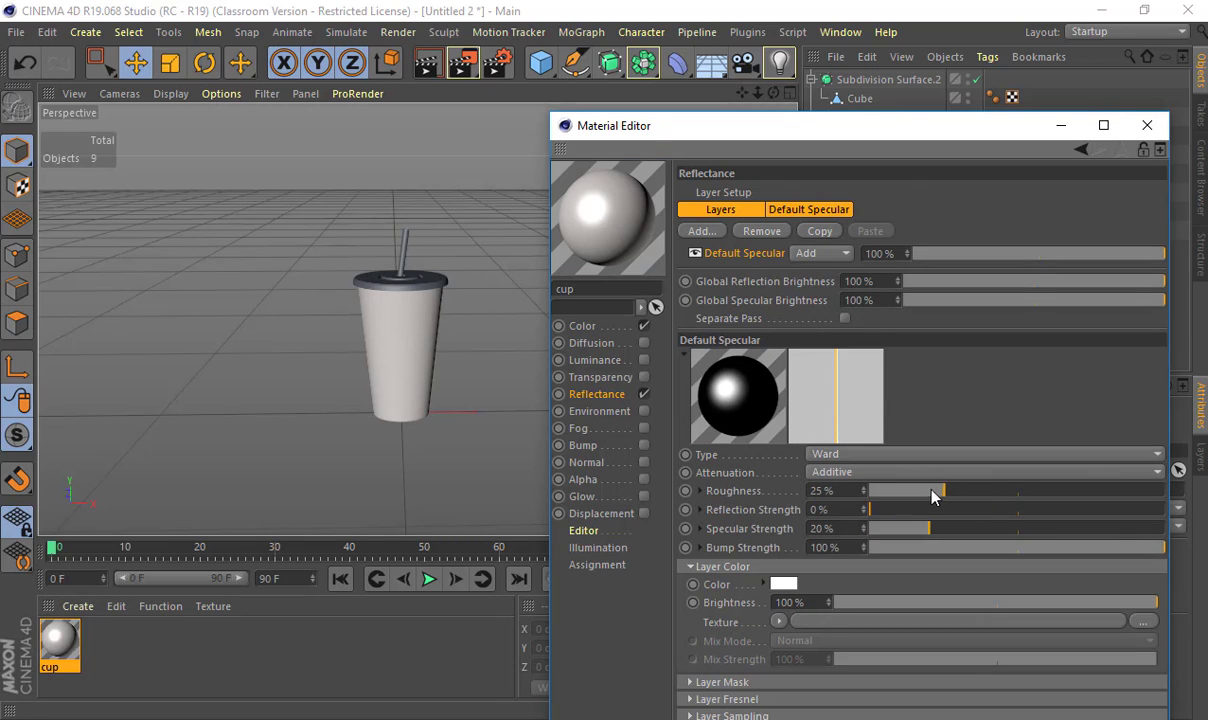
pyautogui.moveTo(1033, 505); pyautogui.dragTo(1101, 508)
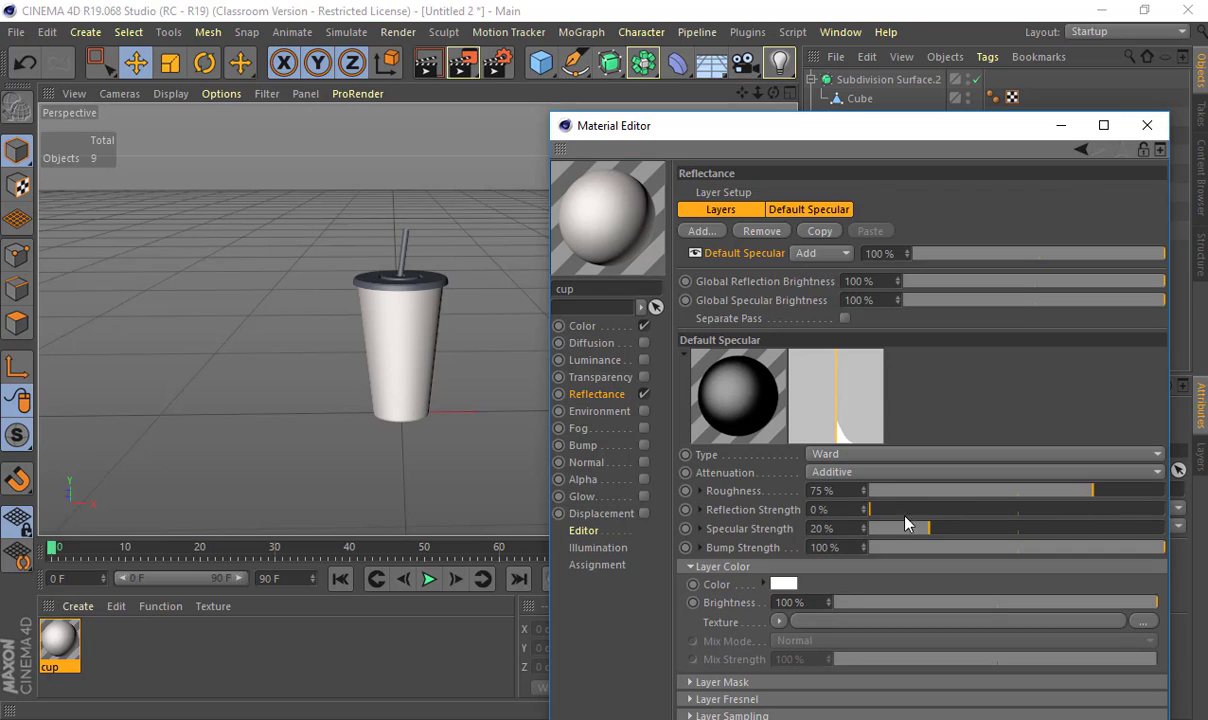
pyautogui.moveTo(927, 533)
pyautogui.mouseDown()
pyautogui.moveTo(952, 533)
pyautogui.moveTo(920, 532)
pyautogui.mouseUp()
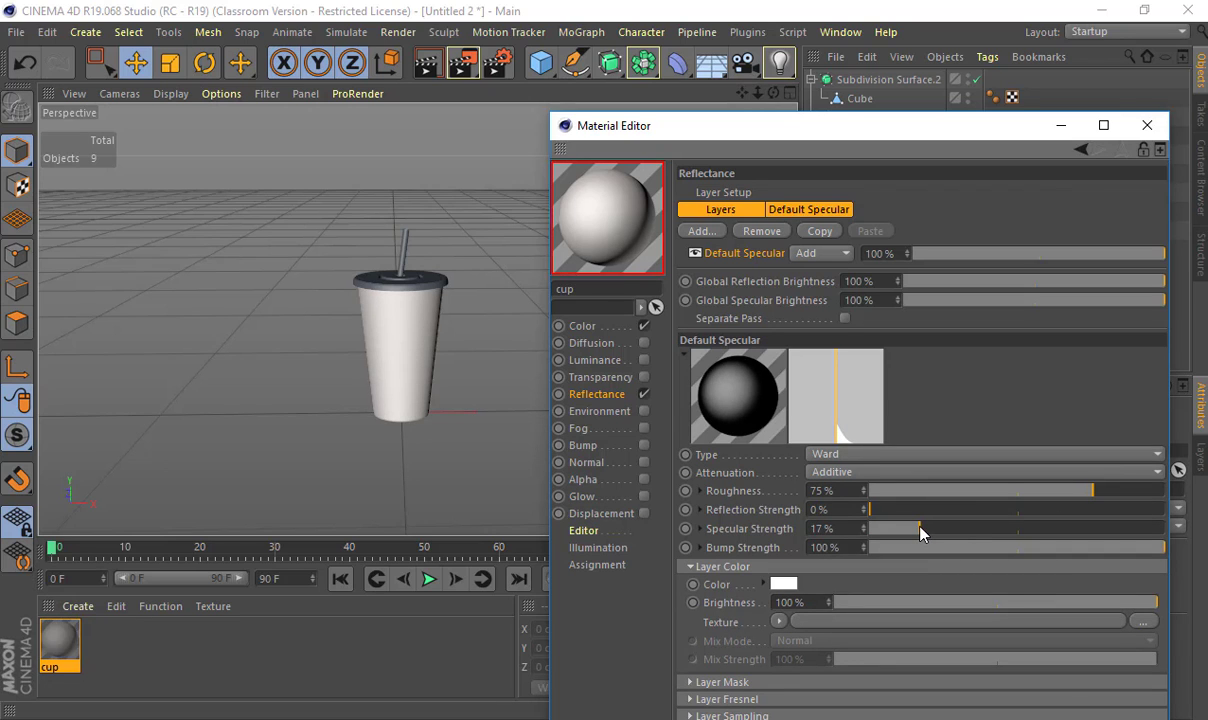
# - Duplicate the cup material twice and name the copies straw and lid
pyautogui.moveTo(423, 469)
pyautogui.keyDown('alt'); pyautogui.mouseDown(button='middle')
pyautogui.moveTo(437, 442)
pyautogui.moveTo(410, 461)
pyautogui.mouseUp(button='middle'); pyautogui.keyUp('alt')
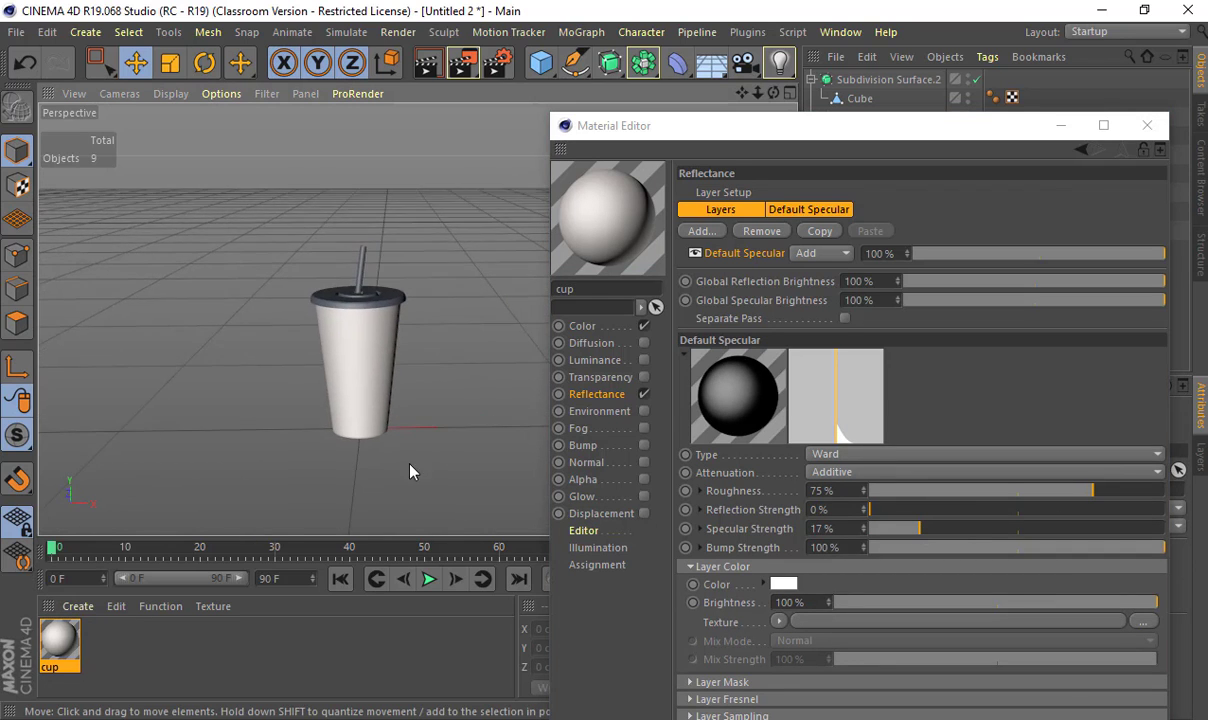
pyautogui.keyDown('alt'); pyautogui.moveTo(410, 461); pyautogui.dragTo(384, 342, button='right'); pyautogui.keyUp('alt')
pyautogui.keyDown('alt'); pyautogui.moveTo(385, 350); pyautogui.dragTo(390, 398, button='middle'); pyautogui.keyUp('alt')
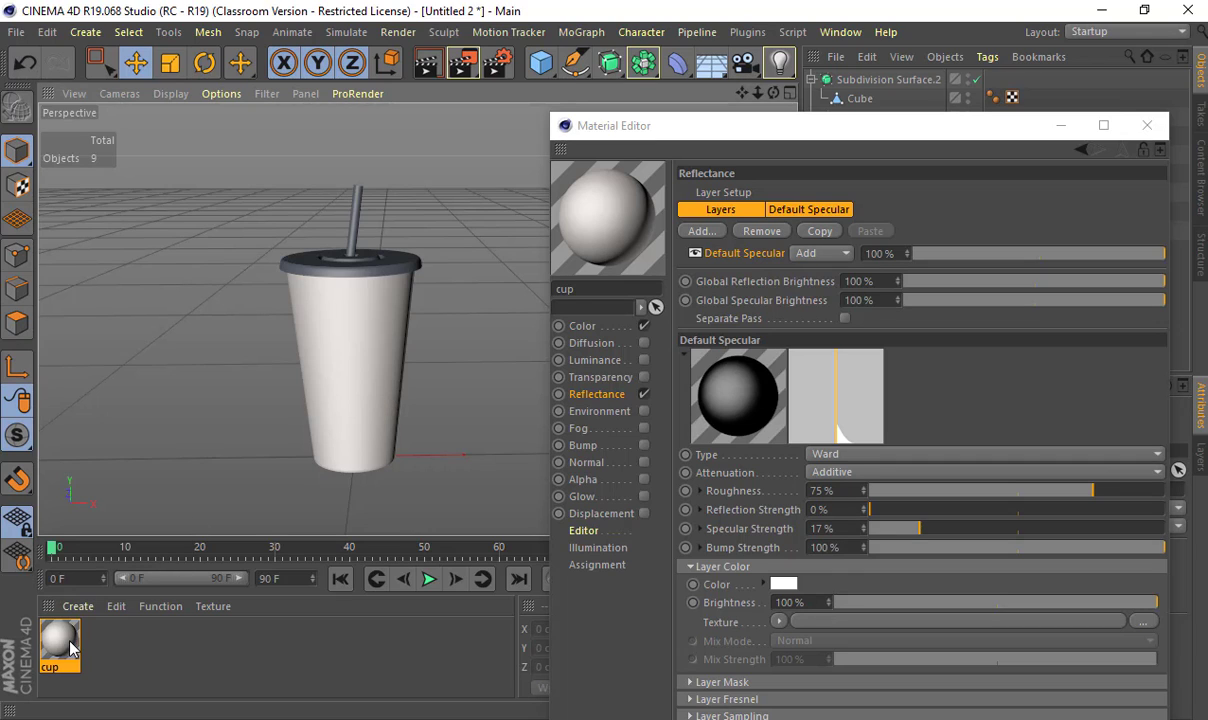
pyautogui.keyDown('ctrl'); pyautogui.moveTo(70, 650); pyautogui.dragTo(170, 651); pyautogui.keyUp('ctrl')
pyautogui.doubleClick(103, 668)
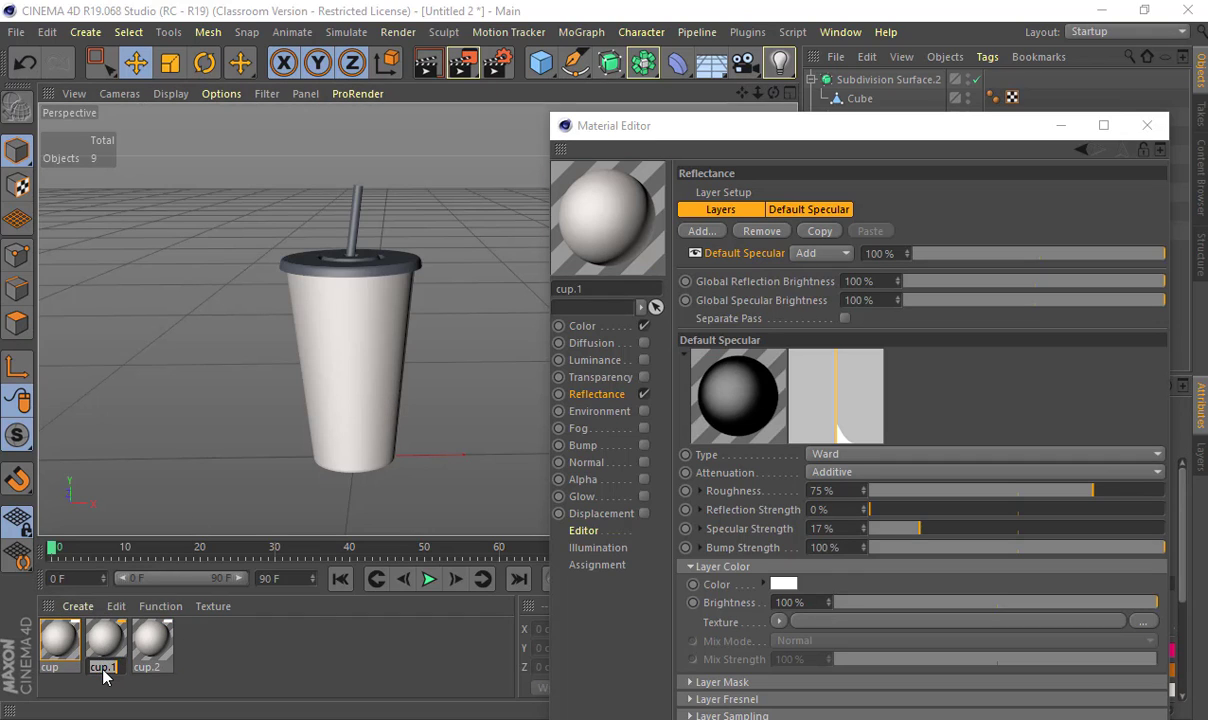
pyautogui.write('straw')
pyautogui.press('Return')
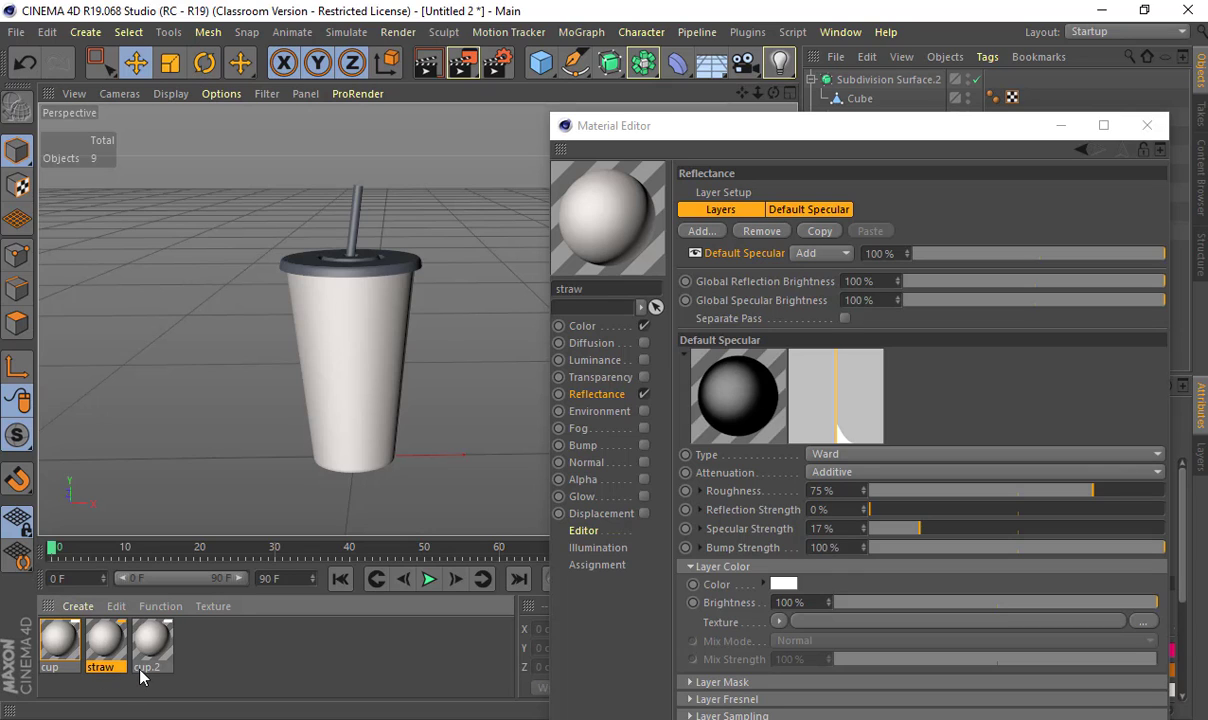
pyautogui.doubleClick(141, 668)
pyautogui.write('lid')
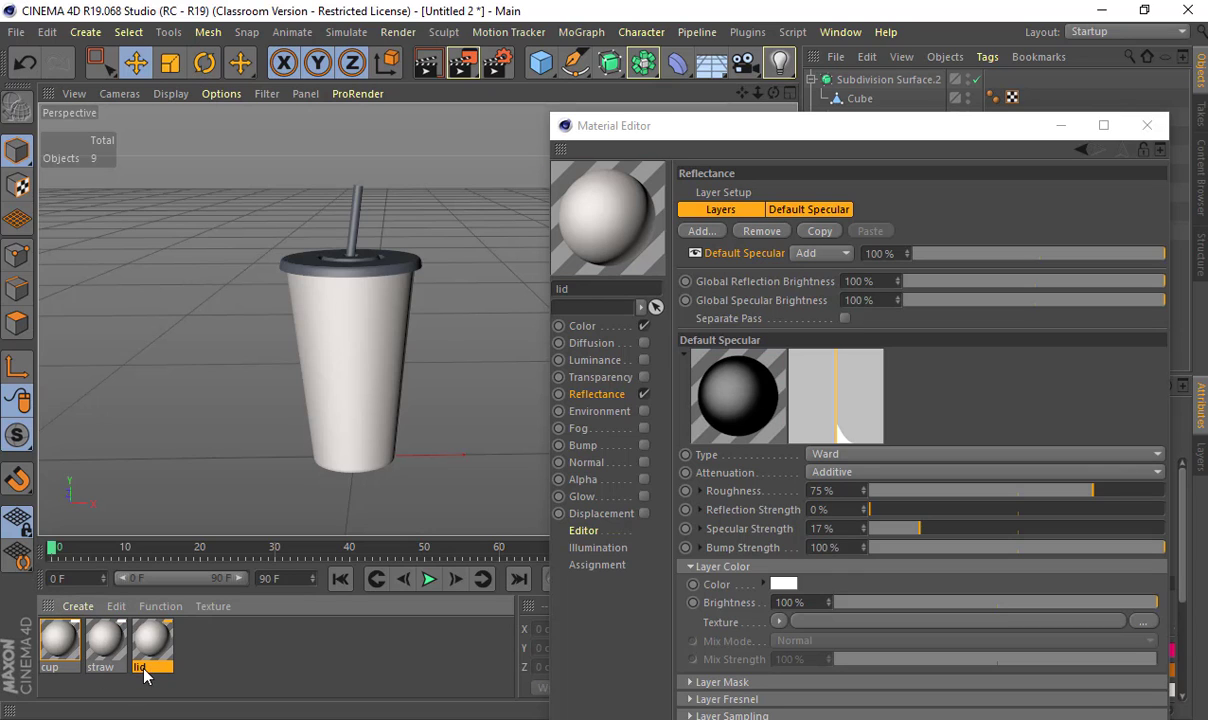
# - Apply the straw material to the straw and the lid material to the cup's lid
pyautogui.moveTo(308, 205); pyautogui.dragTo(350, 215)
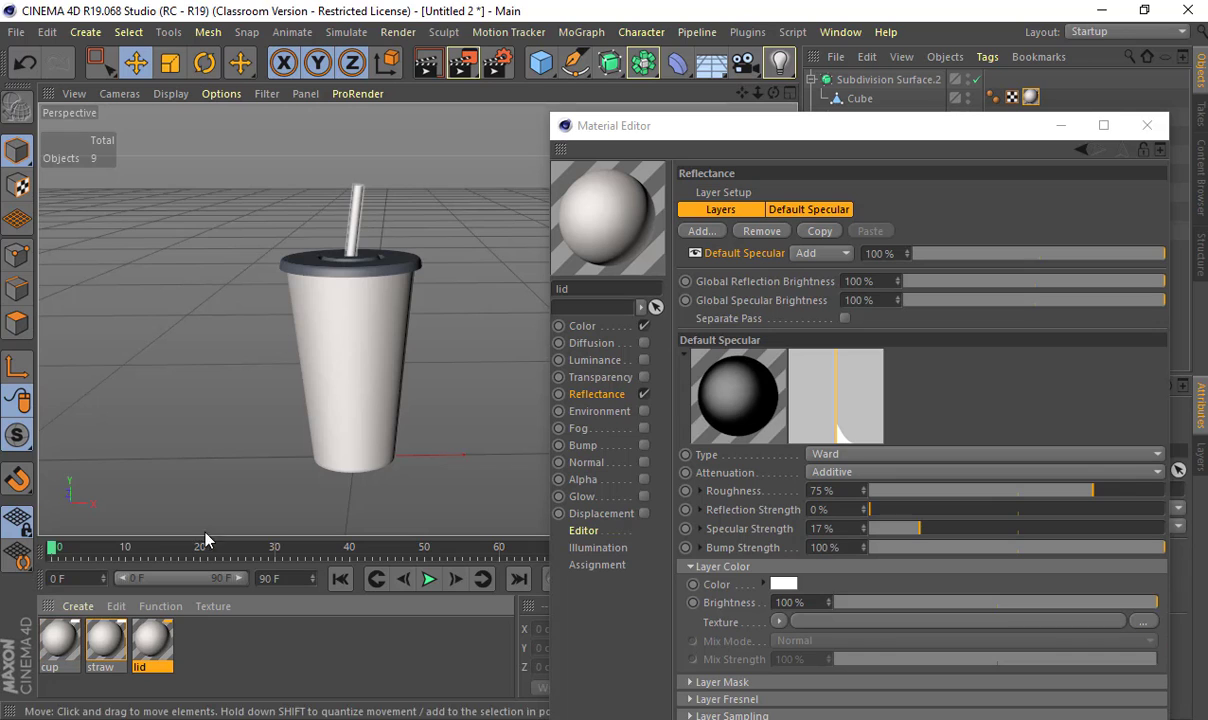
pyautogui.moveTo(285, 306); pyautogui.dragTo(305, 263)
pyautogui.keyDown('alt'); pyautogui.moveTo(267, 235); pyautogui.dragTo(385, 262, button='right'); pyautogui.keyUp('alt')
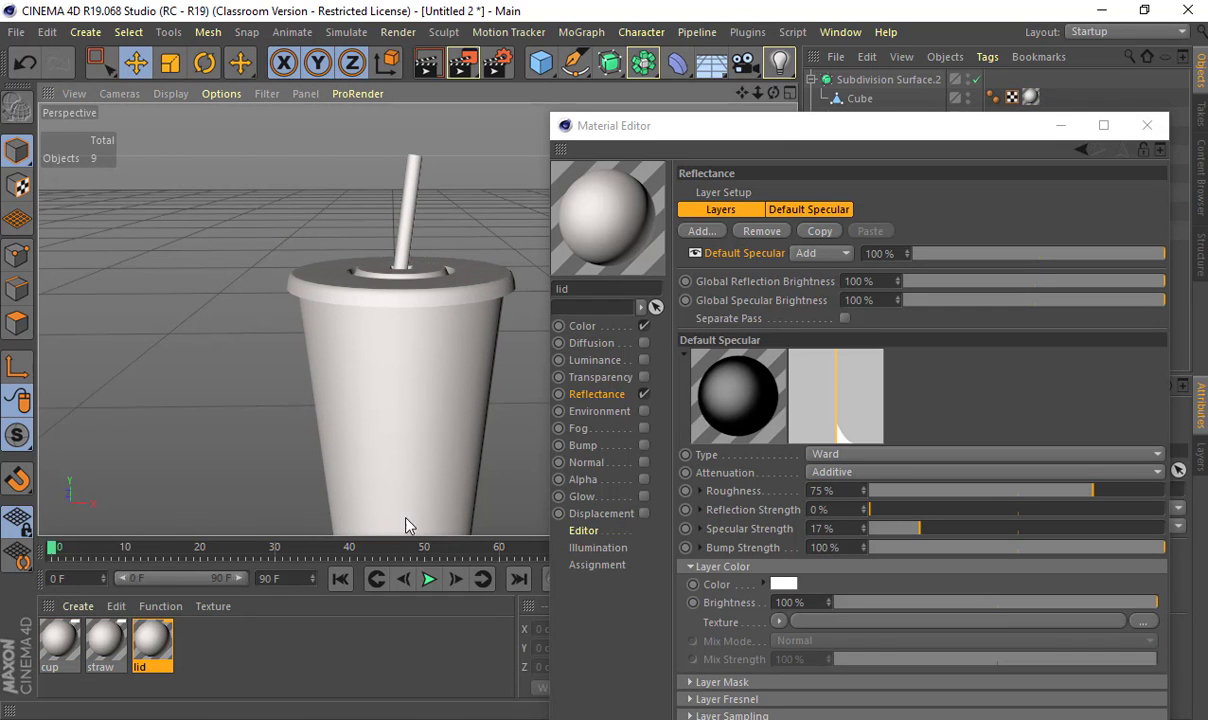
# - Enable transparency on the lid material and set its transparency color value to 52%
pyautogui.click(600, 377)
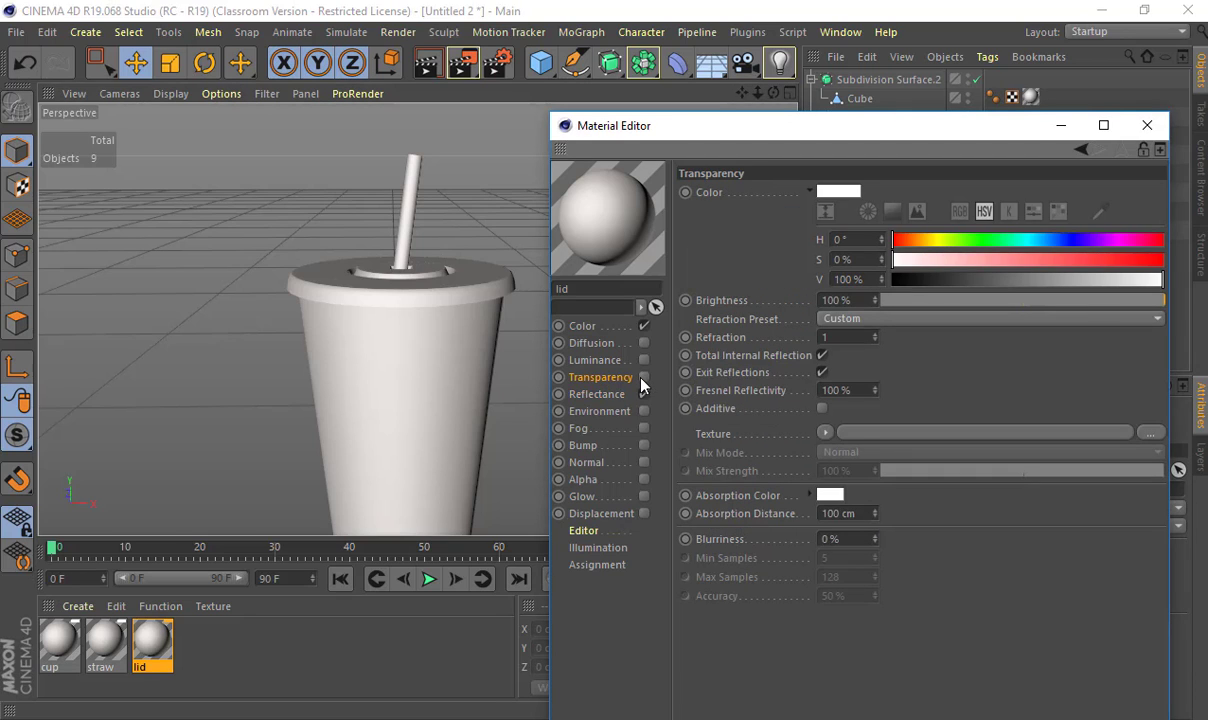
pyautogui.click(643, 378)
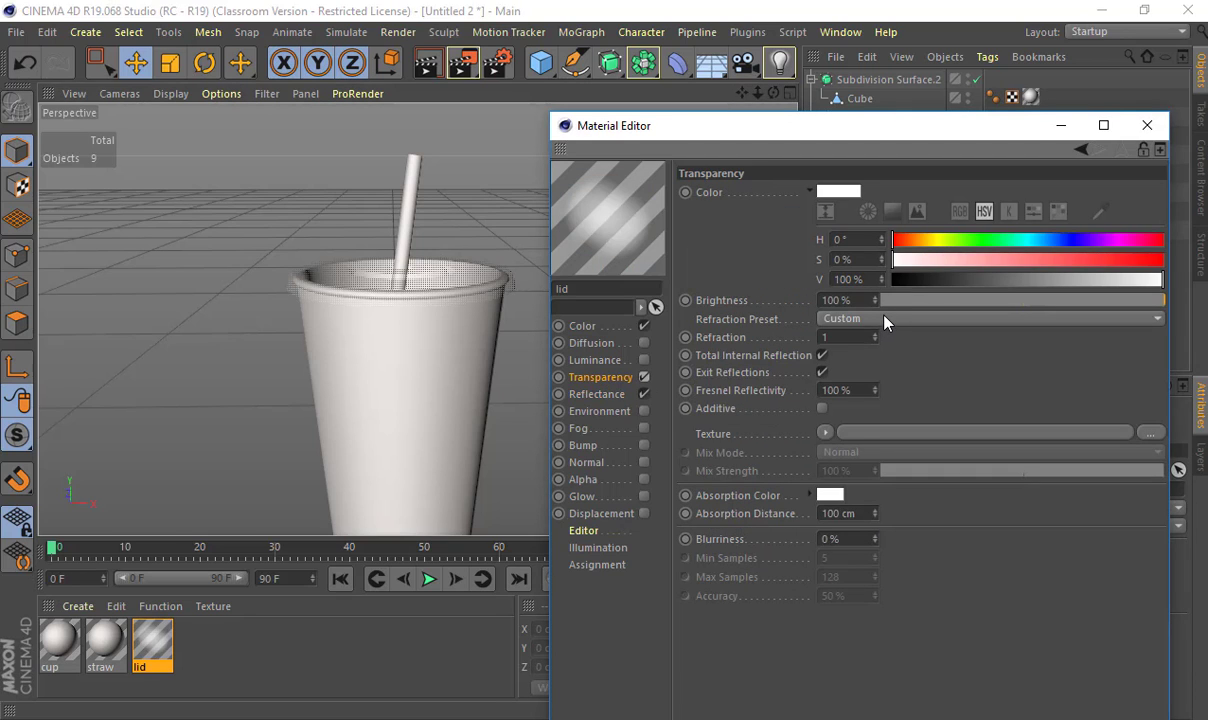
pyautogui.click(1031, 280)
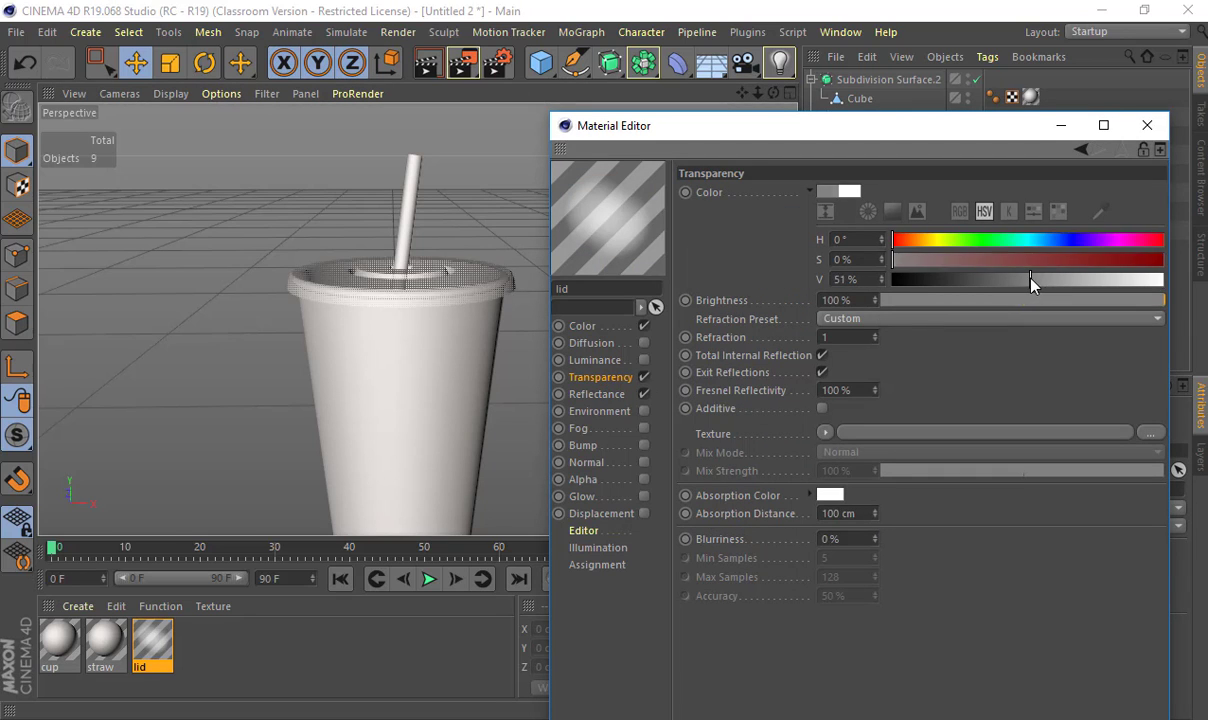
pyautogui.moveTo(1031, 283)
pyautogui.mouseDown()
pyautogui.moveTo(1019, 283)
pyautogui.moveTo(1040, 285)
pyautogui.moveTo(1033, 278)
pyautogui.mouseUp()
pyautogui.keyDown('alt'); pyautogui.moveTo(351, 324); pyautogui.dragTo(234, 324, button='middle'); pyautogui.keyUp('alt')
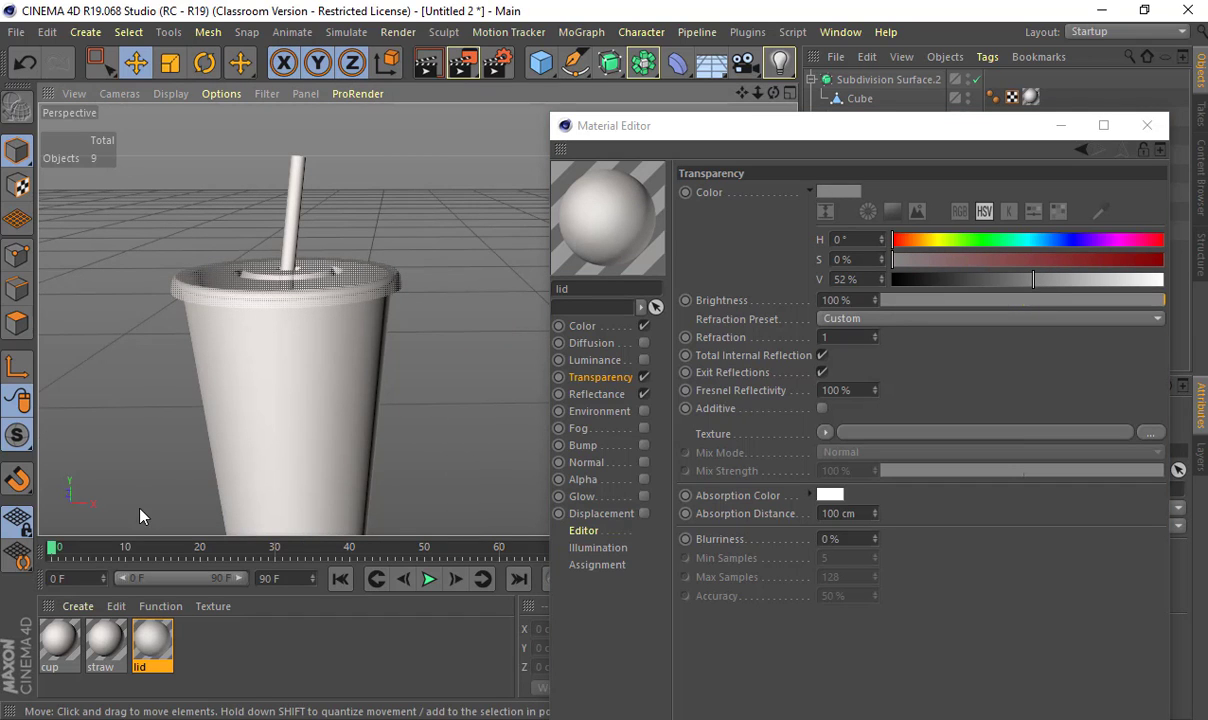
# - Set the reflectance roughness to 32% on the straw material and 30% on the lid material
pyautogui.click(104, 642)
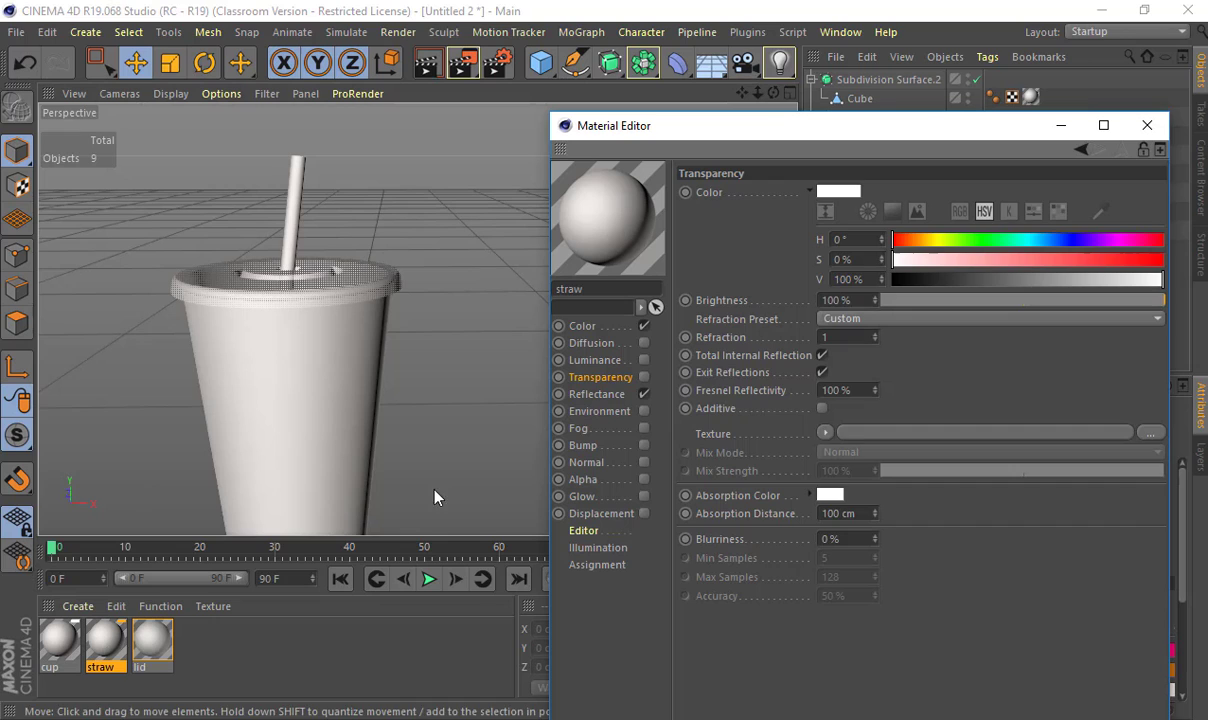
pyautogui.click(612, 393)
pyautogui.moveTo(1071, 493); pyautogui.dragTo(963, 493)
pyautogui.click(152, 642)
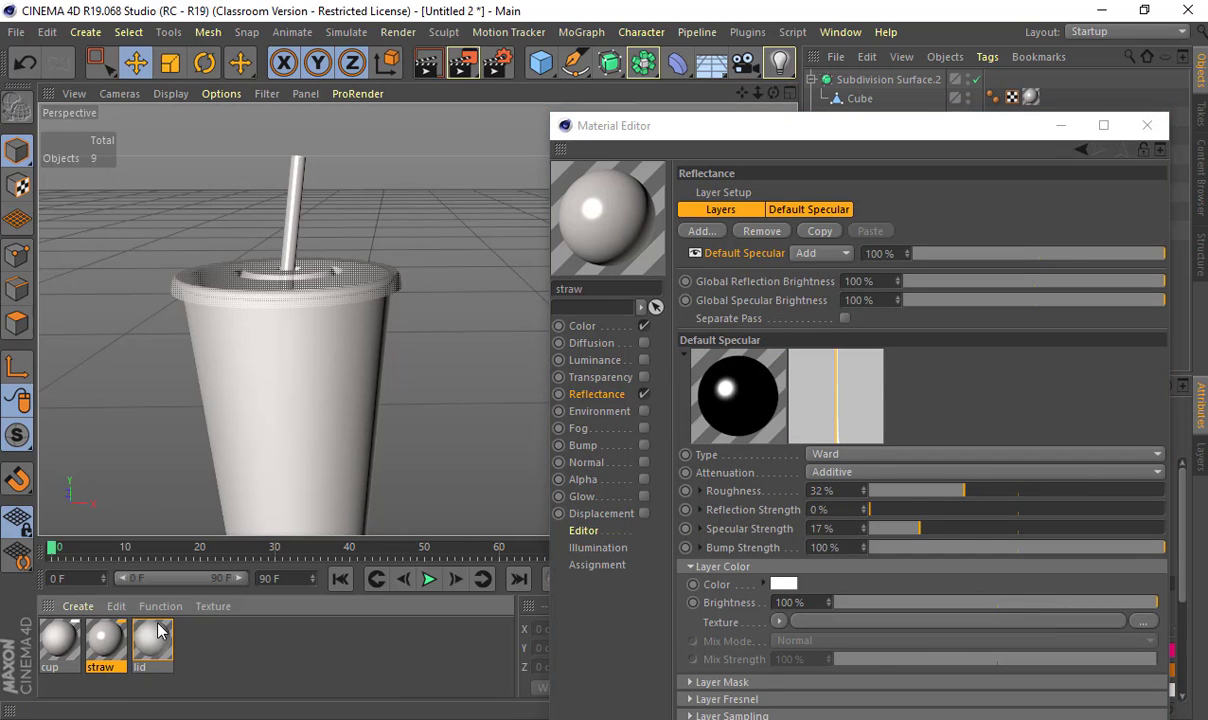
pyautogui.moveTo(975, 517); pyautogui.dragTo(957, 518)
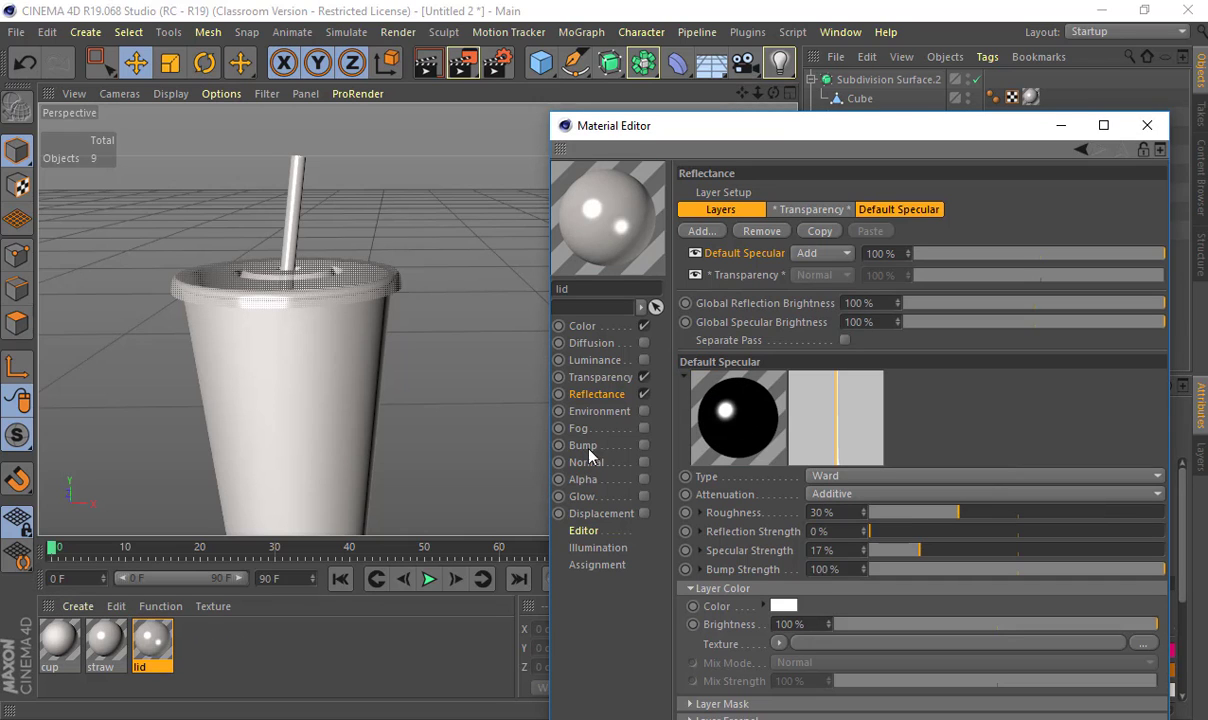
# - Render the whole cup to the Picture Viewer, and review the reflectance settings of the straw and lid materials
pyautogui.scroll(-3, 436, 447)
pyautogui.scroll(3, 386, 396)
pyautogui.hotkey('shift', 'r')
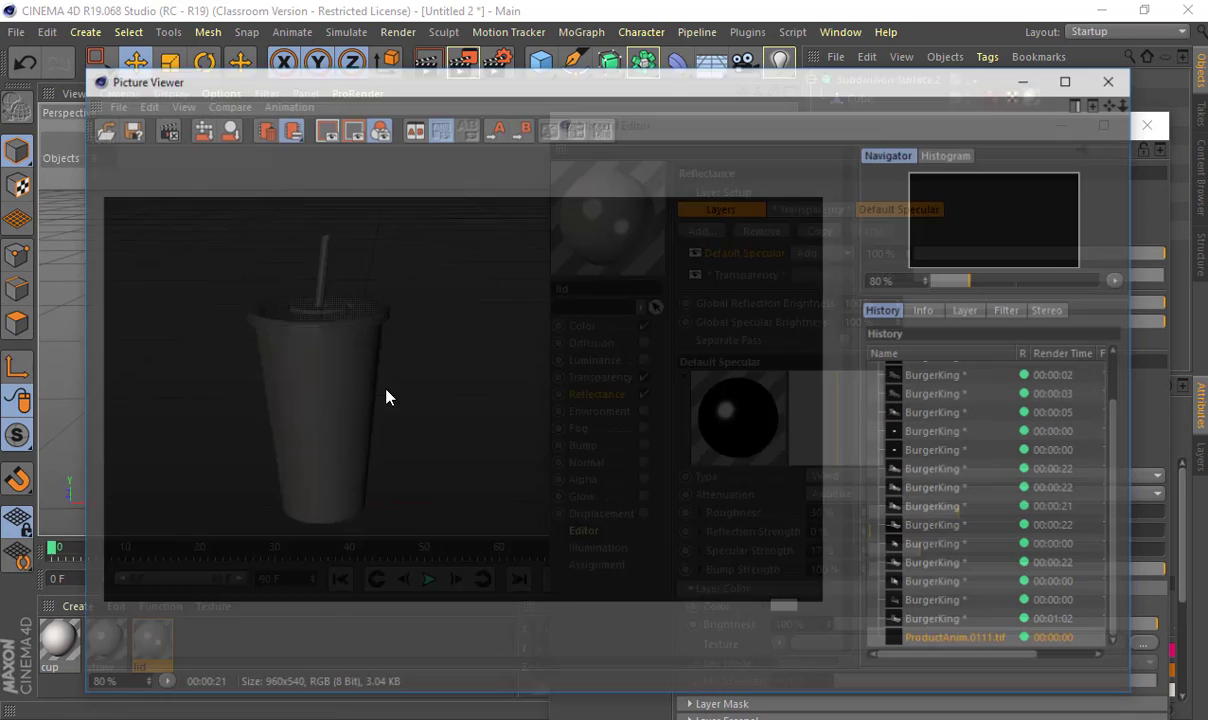
pyautogui.click(1113, 80)
pyautogui.click(105, 640)
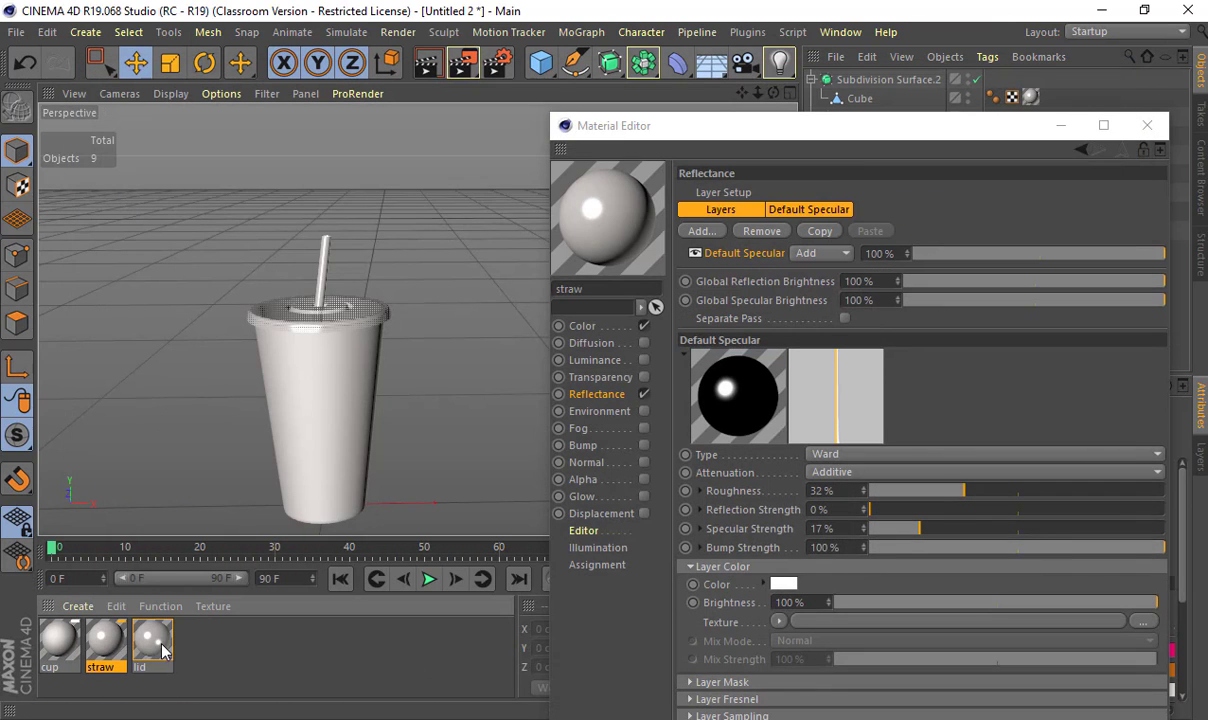
pyautogui.click(162, 649)
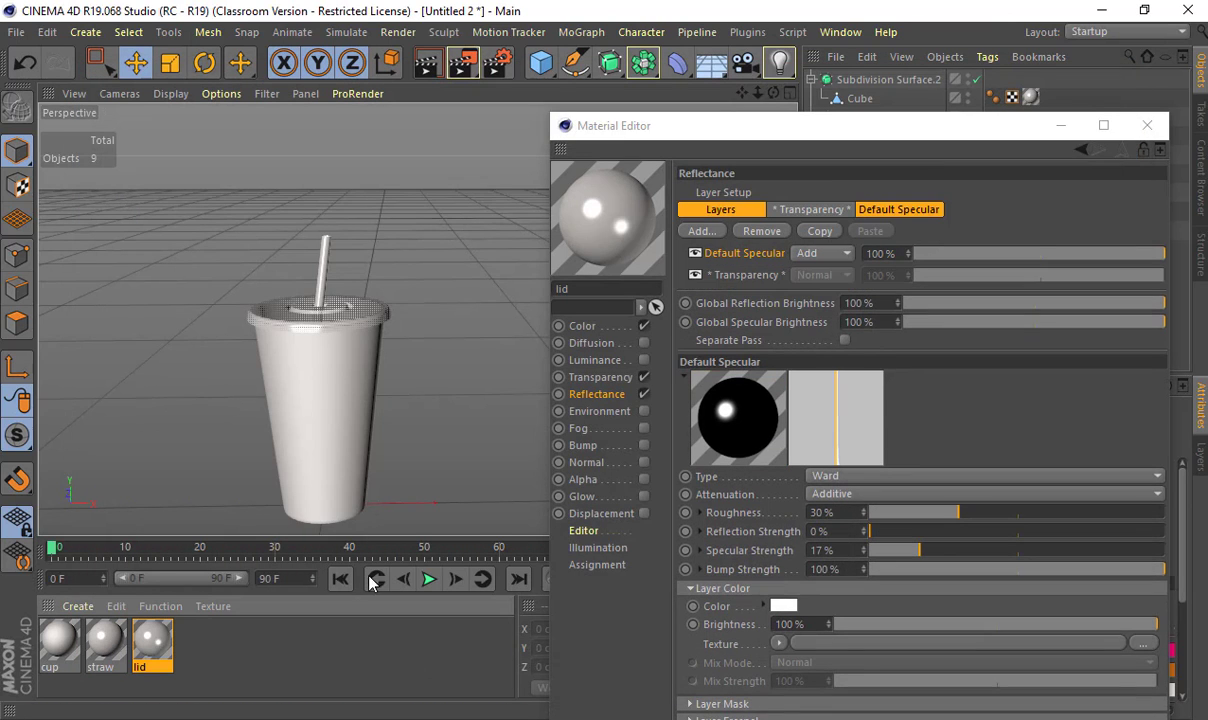
# - Set the transparency blurriness of the lid material to 56%
pyautogui.click(596, 378)
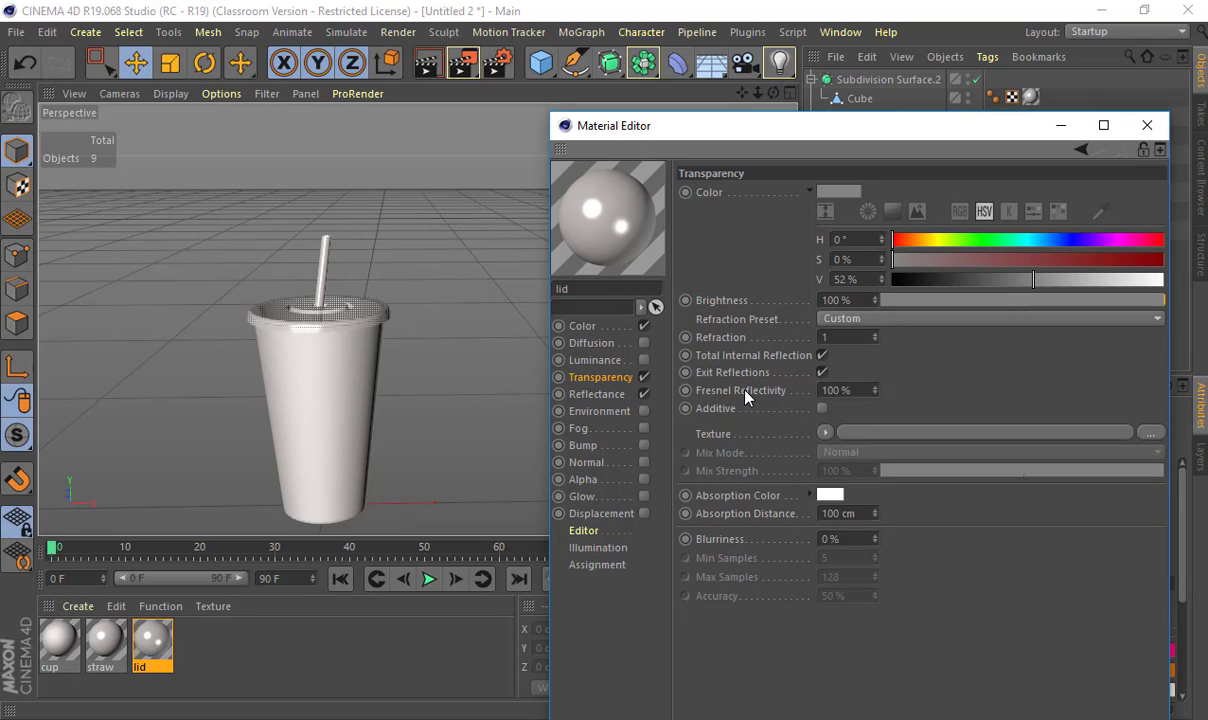
pyautogui.click(875, 536)
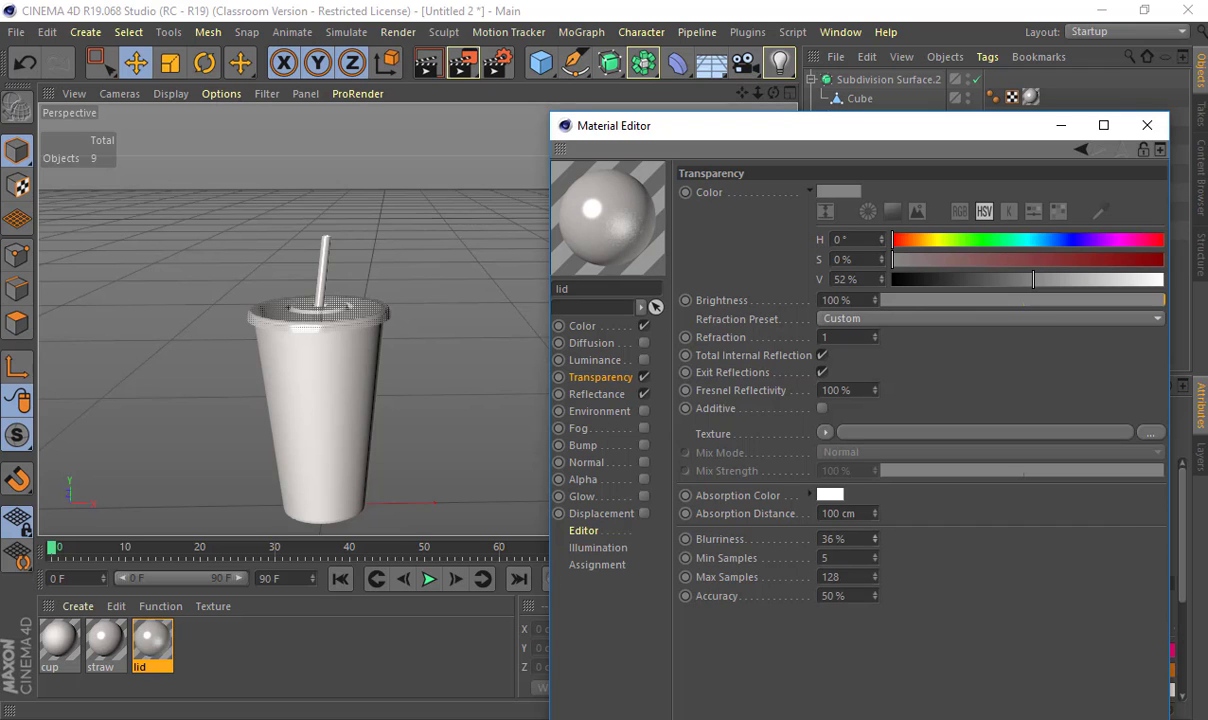
pyautogui.moveTo(875, 538); pyautogui.dragTo(875, 520)
# - Render a close-up of the lid and straw to the Picture Viewer and compare it with the previous render
pyautogui.keyDown('alt'); pyautogui.moveTo(397, 399); pyautogui.dragTo(429, 431, button='middle'); pyautogui.keyUp('alt')
pyautogui.keyDown('alt'); pyautogui.moveTo(431, 431); pyautogui.dragTo(600, 436, button='right'); pyautogui.keyUp('alt')
pyautogui.keyDown('alt'); pyautogui.moveTo(401, 352); pyautogui.dragTo(449, 395, button='middle'); pyautogui.keyUp('alt')
pyautogui.scroll(5, 448, 400)
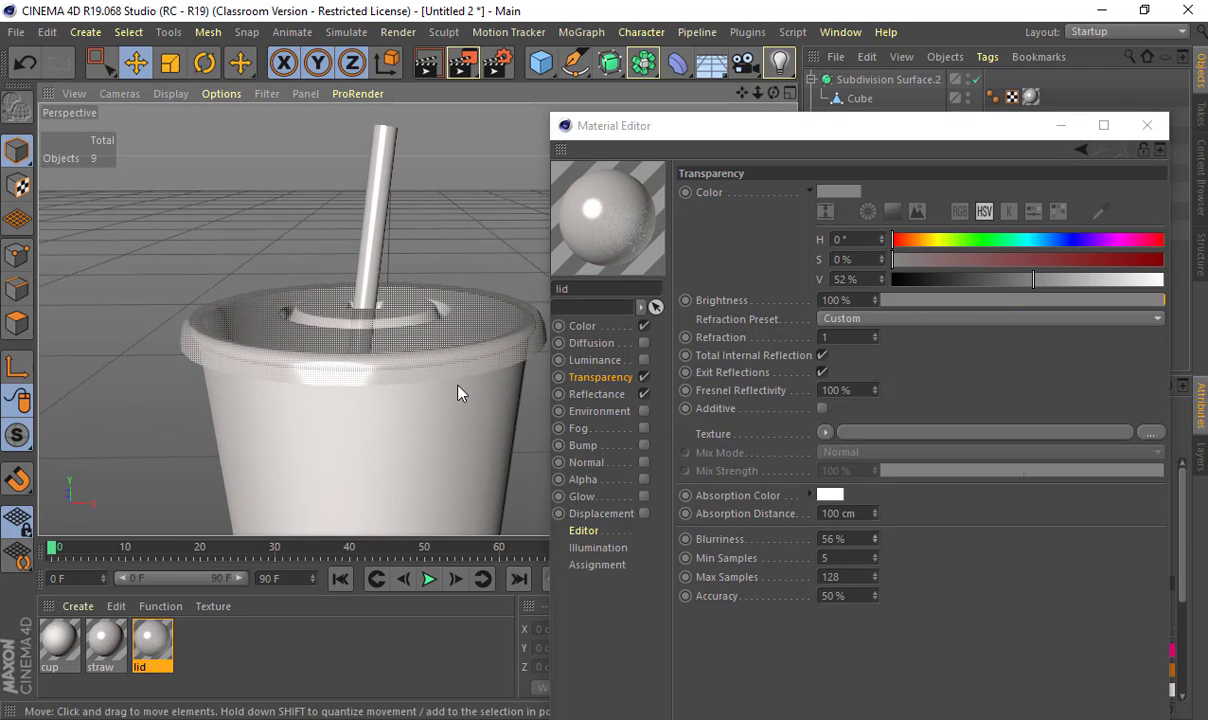
pyautogui.hotkey('shift', 'r')
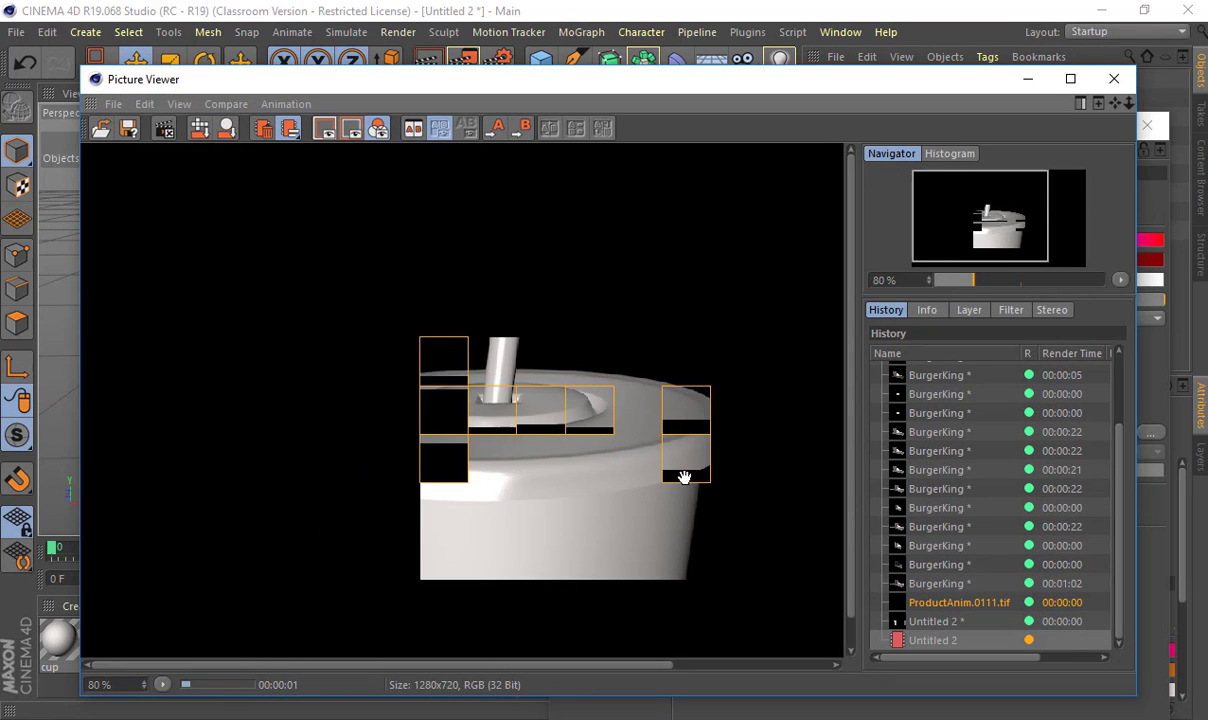
pyautogui.click(944, 621)
pyautogui.scroll(3, 426, 415)
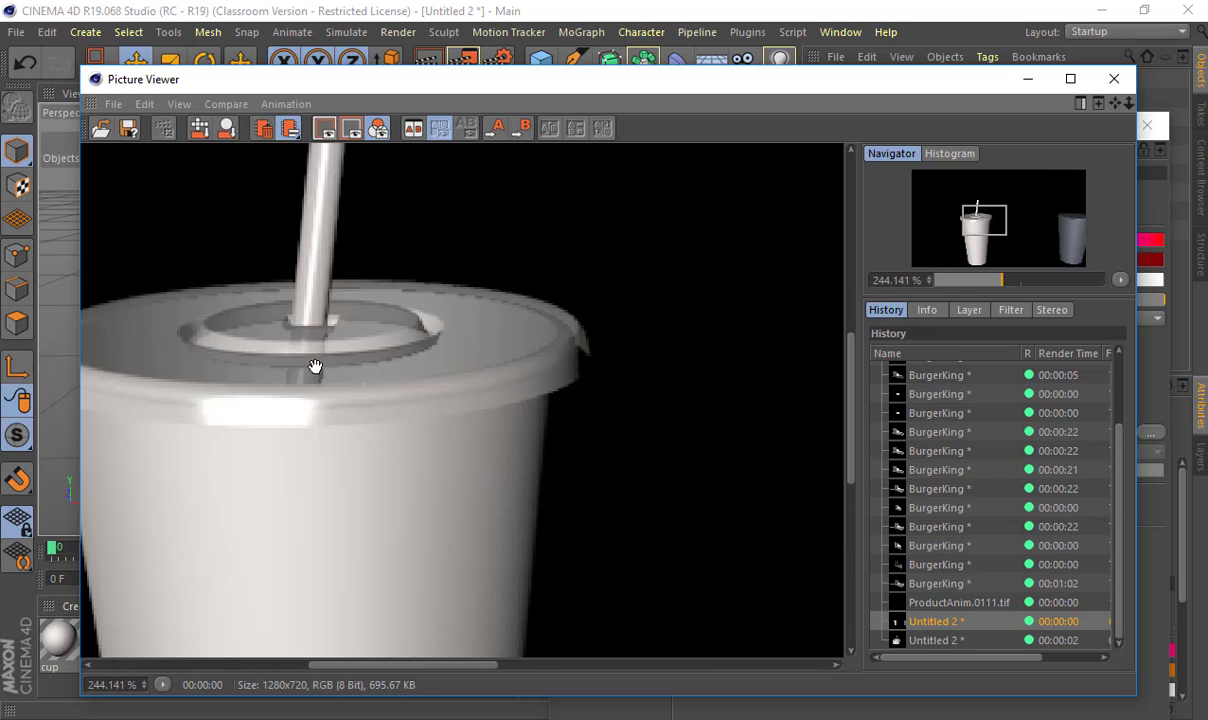
pyautogui.click(930, 640)
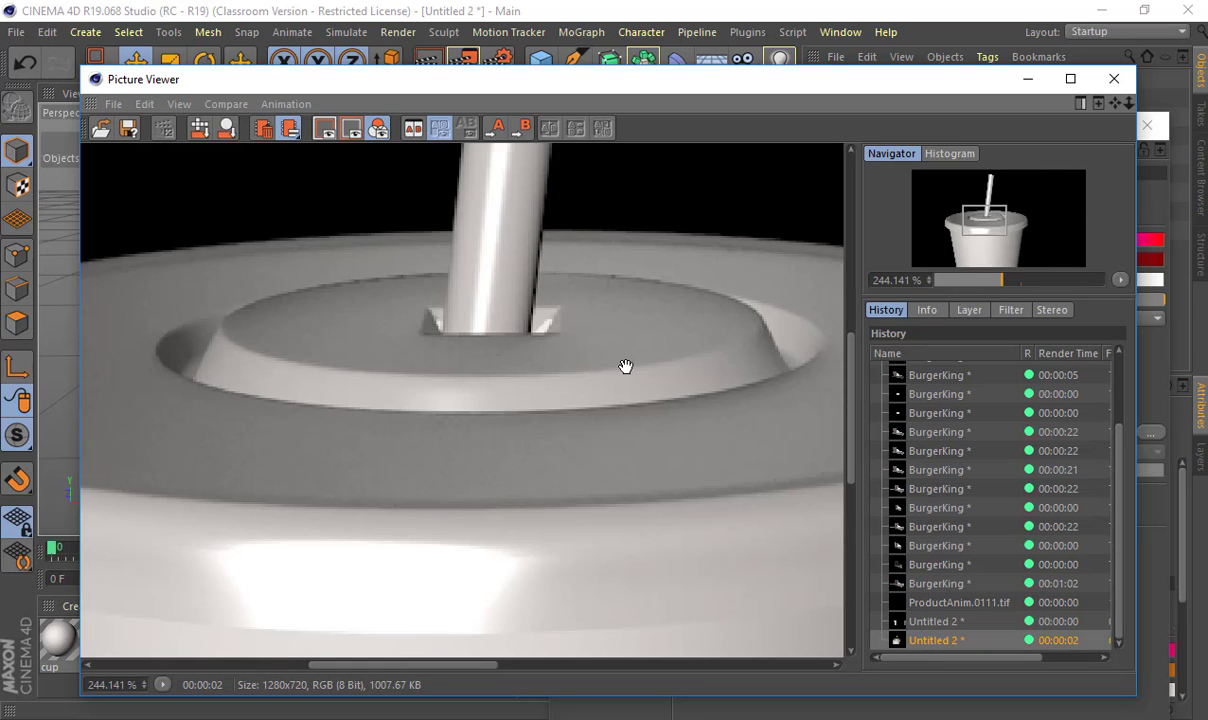
pyautogui.scroll(-3, 558, 378)
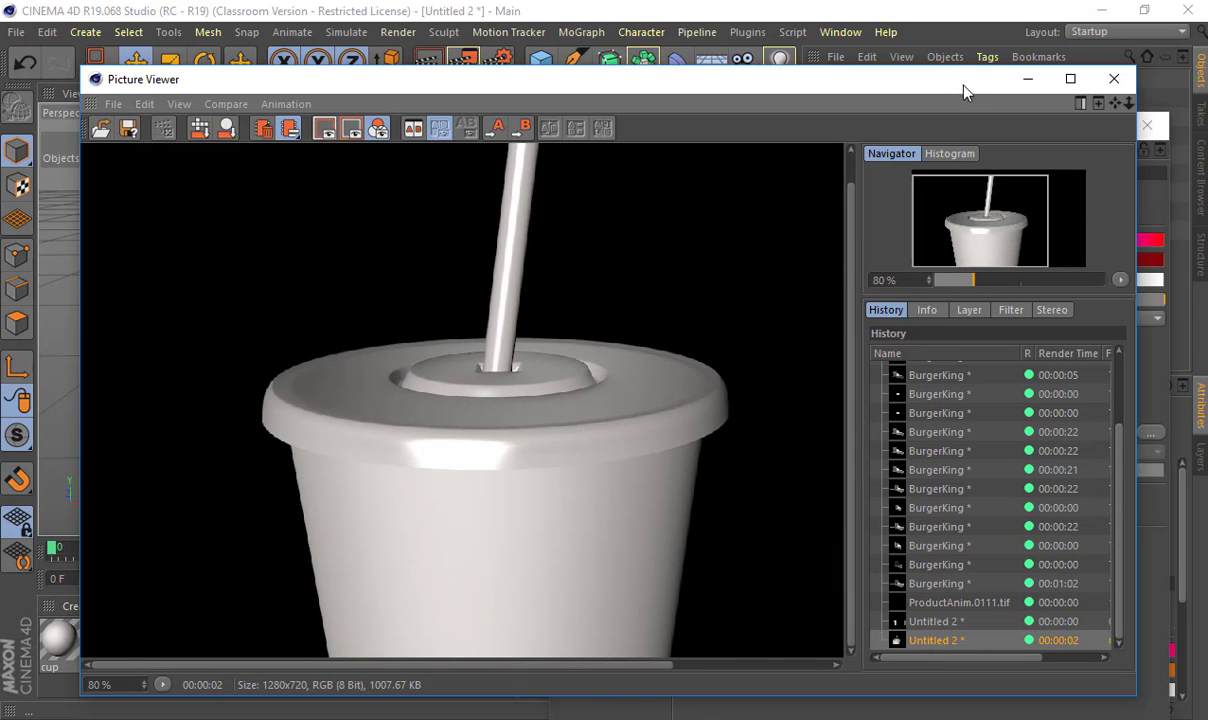
pyautogui.moveTo(957, 80); pyautogui.dragTo(926, 88)
pyautogui.click(1080, 76)
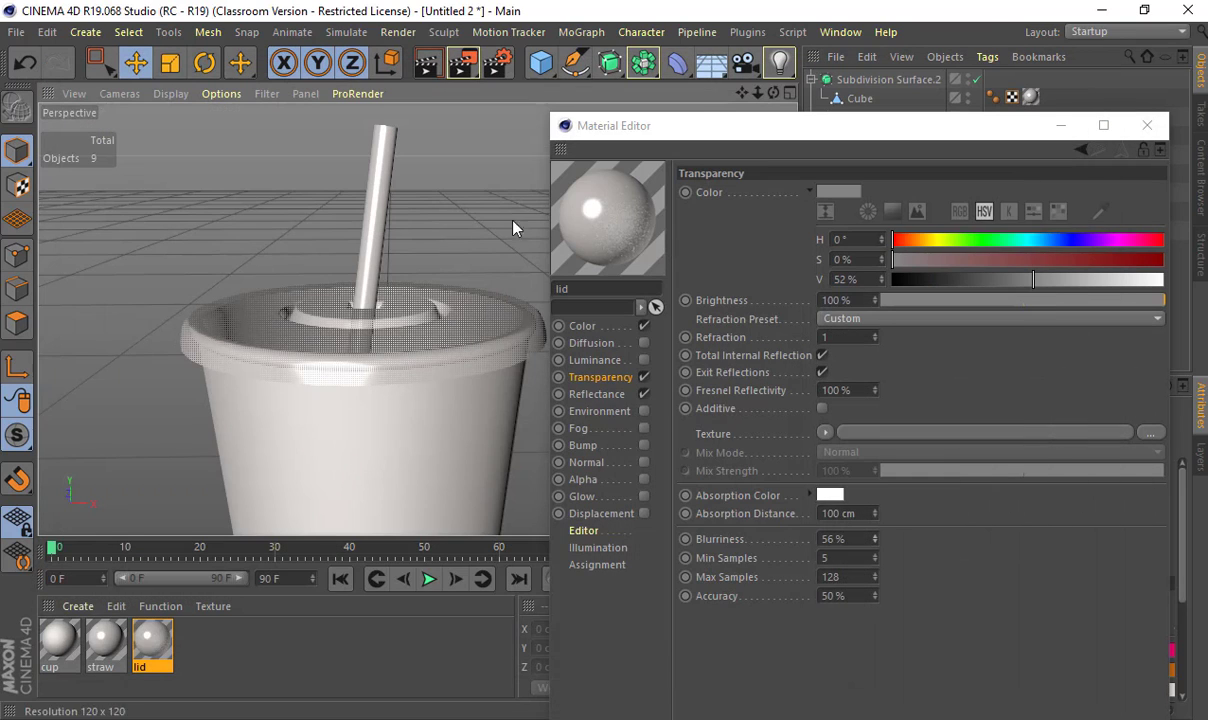
# - Close the material settings and copy the cup's Subdivision Surface along X to a position of about -687 cm, beside the original cup
pyautogui.click(1155, 129)
pyautogui.keyDown('alt'); pyautogui.moveTo(598, 240); pyautogui.dragTo(578, 304); pyautogui.keyUp('alt')
pyautogui.scroll(-6, 578, 306)
pyautogui.keyDown('alt'); pyautogui.moveTo(512, 329); pyautogui.dragTo(372, 380); pyautogui.keyUp('alt')
pyautogui.keyDown('alt'); pyautogui.moveTo(386, 375); pyautogui.dragTo(560, 360, button='right'); pyautogui.keyUp('alt')
pyautogui.keyDown('alt'); pyautogui.moveTo(480, 368); pyautogui.dragTo(444, 392); pyautogui.keyUp('alt')
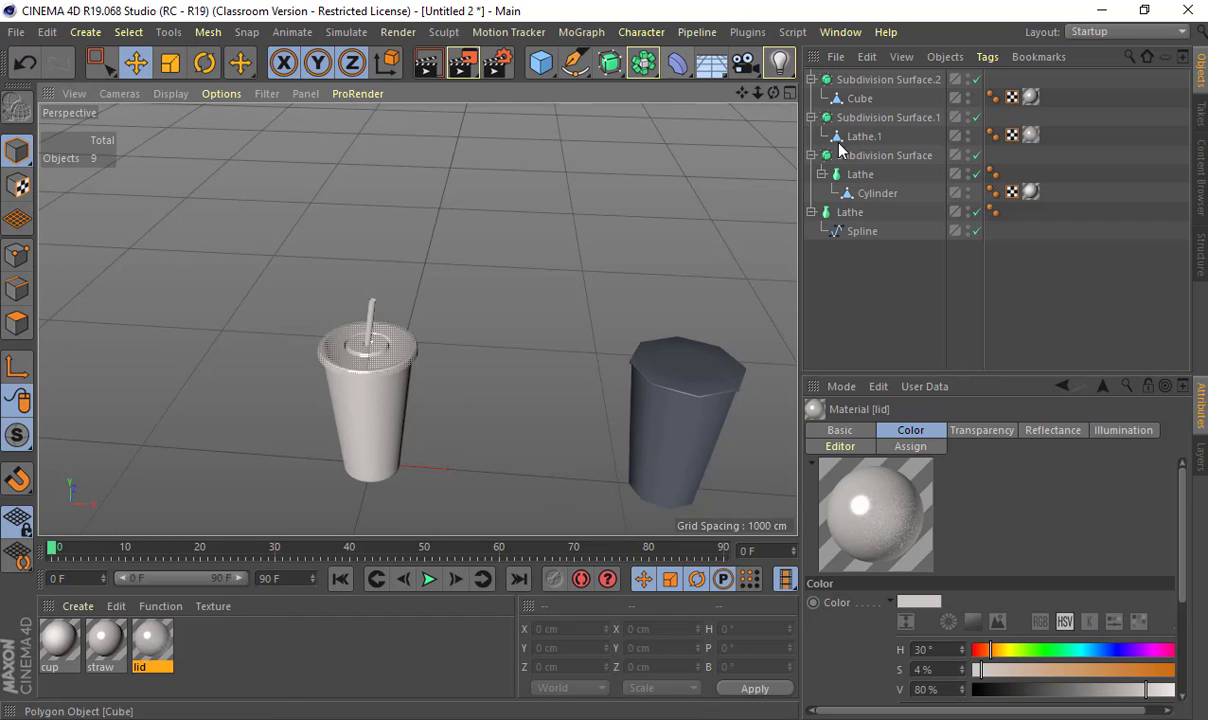
pyautogui.click(860, 194)
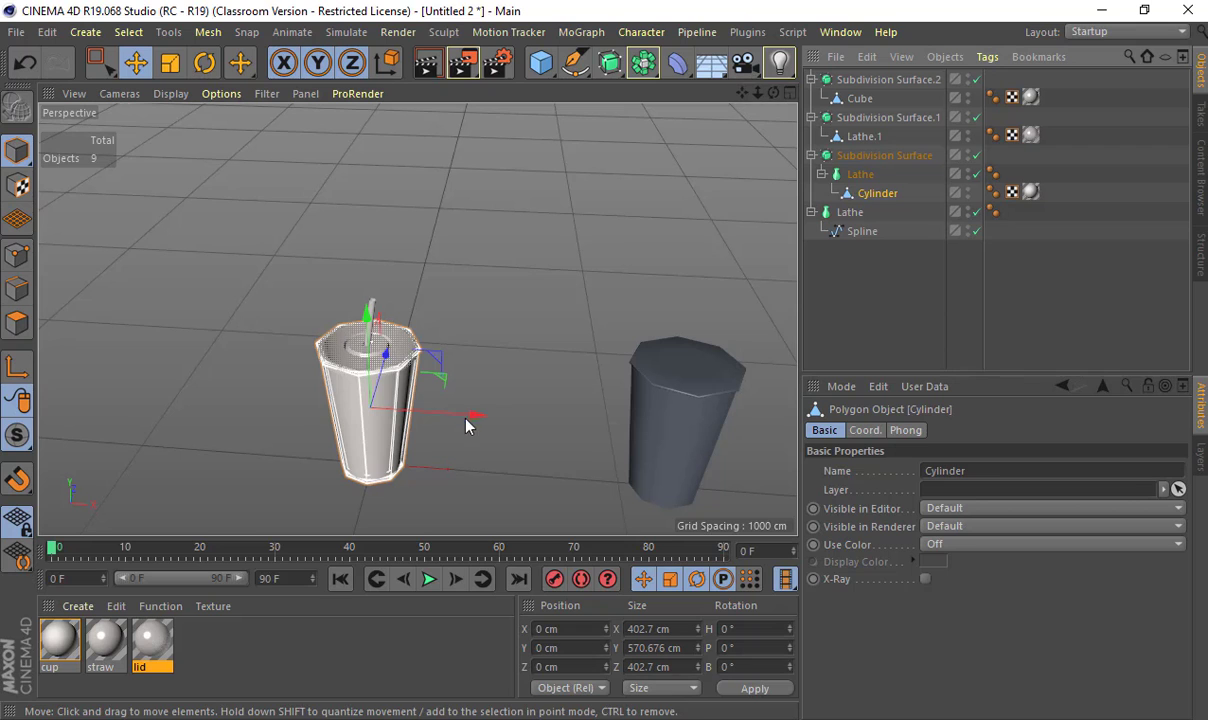
pyautogui.click(870, 156)
pyautogui.keyDown('ctrl'); pyautogui.moveTo(477, 414); pyautogui.dragTo(310, 402); pyautogui.keyUp('ctrl')
# - Move the Cylinder out of the Lathe in the copied cup's Subdivision Surface and delete that Lathe
pyautogui.keyDown('alt'); pyautogui.moveTo(365, 400); pyautogui.dragTo(546, 382, button='middle'); pyautogui.keyUp('alt')
pyautogui.keyDown('alt'); pyautogui.moveTo(472, 407); pyautogui.dragTo(740, 400, button='right'); pyautogui.keyUp('alt')
pyautogui.keyDown('alt'); pyautogui.moveTo(587, 388); pyautogui.dragTo(665, 431, button='middle'); pyautogui.keyUp('alt')
pyautogui.keyDown('alt'); pyautogui.moveTo(553, 405); pyautogui.dragTo(732, 208, button='right'); pyautogui.keyUp('alt')
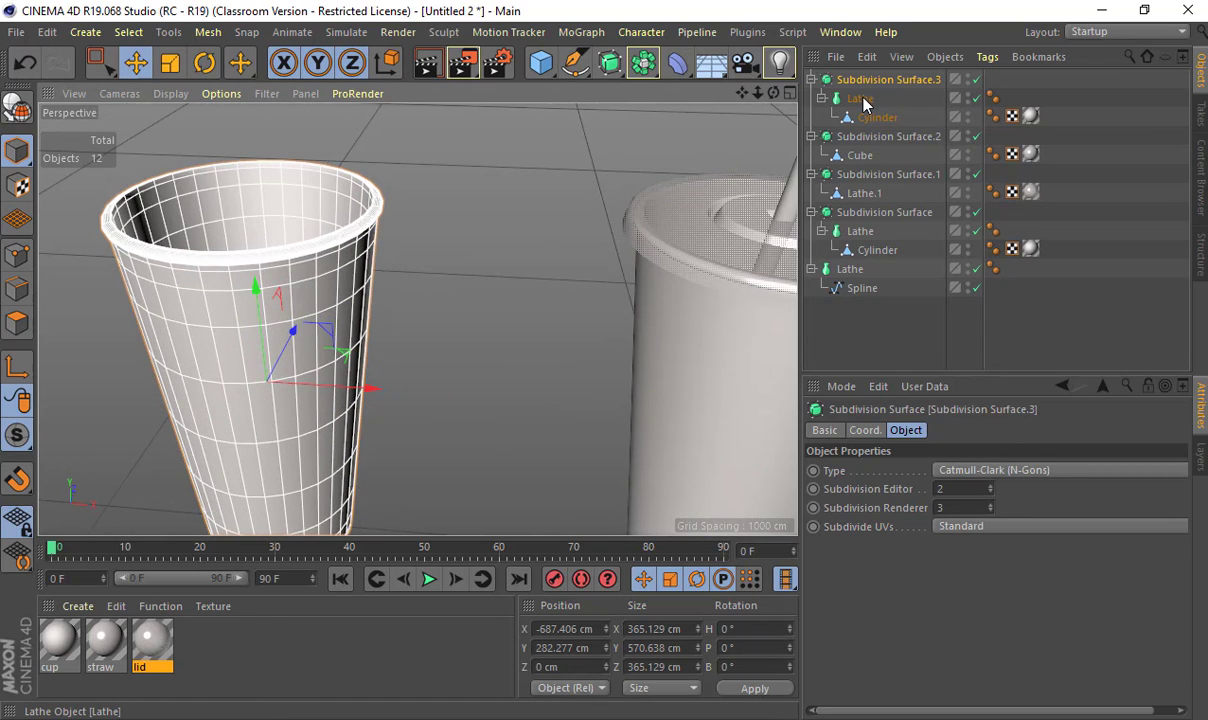
pyautogui.click(862, 100)
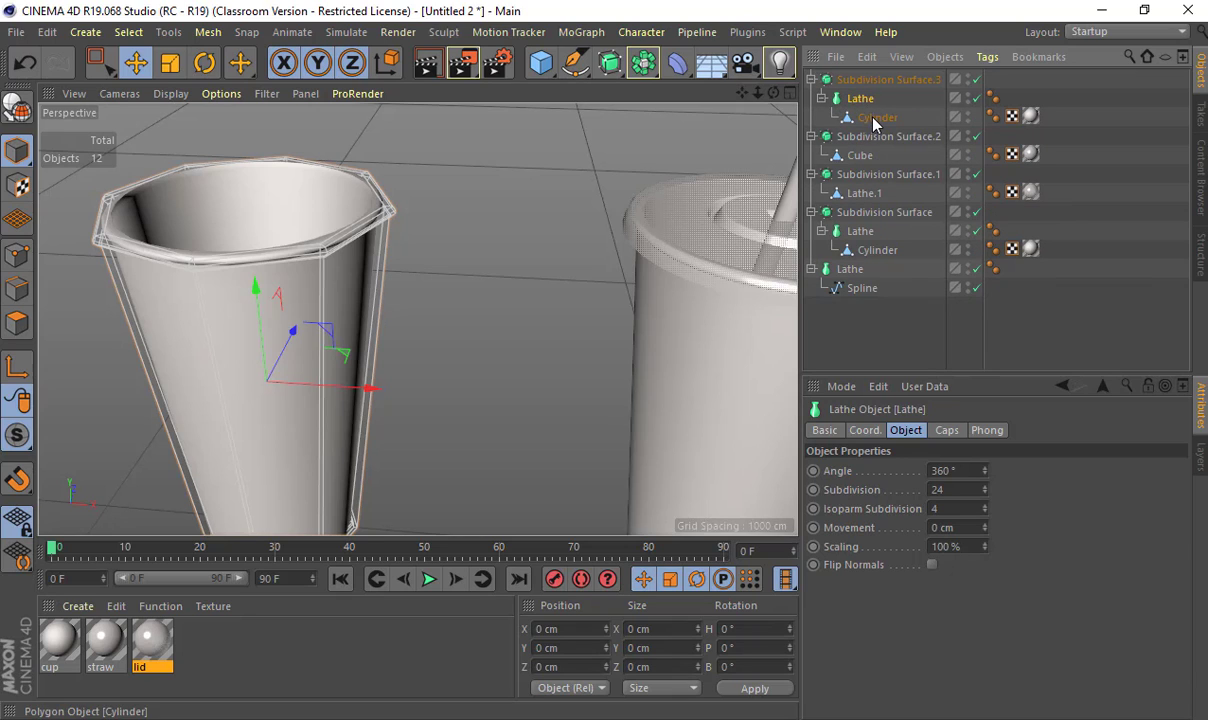
pyautogui.click(874, 118)
pyautogui.click(861, 99)
pyautogui.moveTo(880, 122); pyautogui.dragTo(882, 88)
pyautogui.click(868, 119)
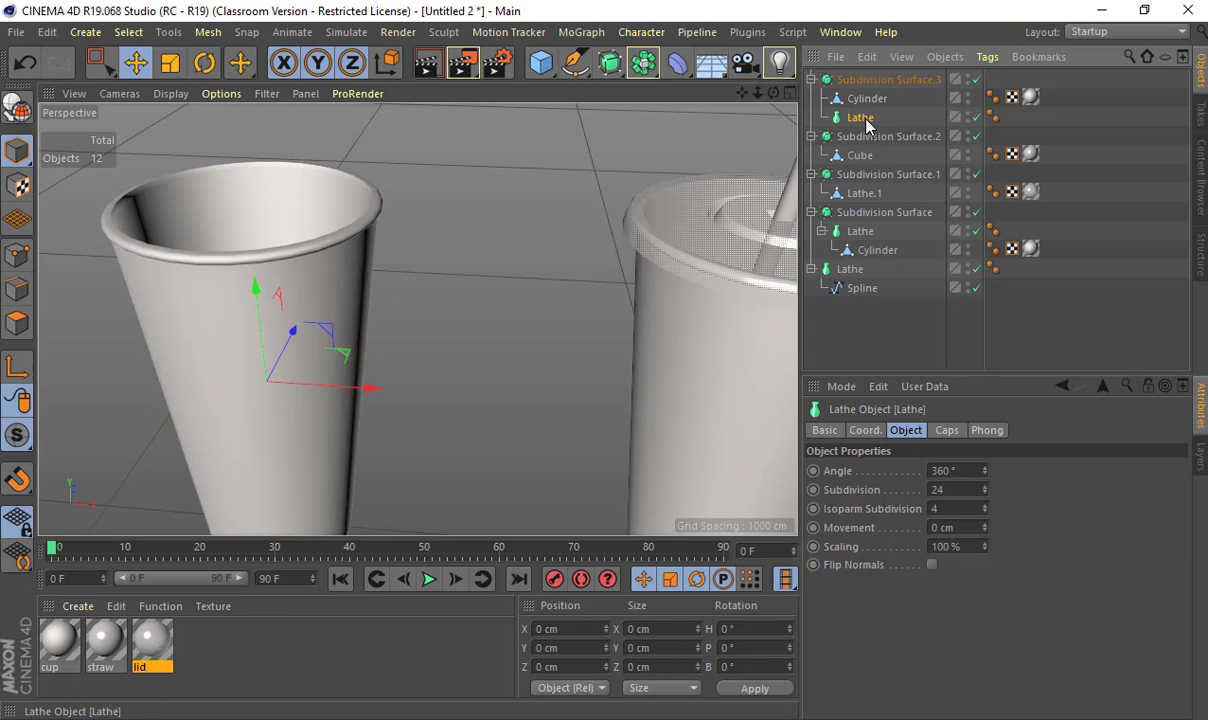
pyautogui.press('Delete')
# - Loop-select the ring of polygons on the rim of the copied cup's Cylinder and delete it
pyautogui.click(814, 98)
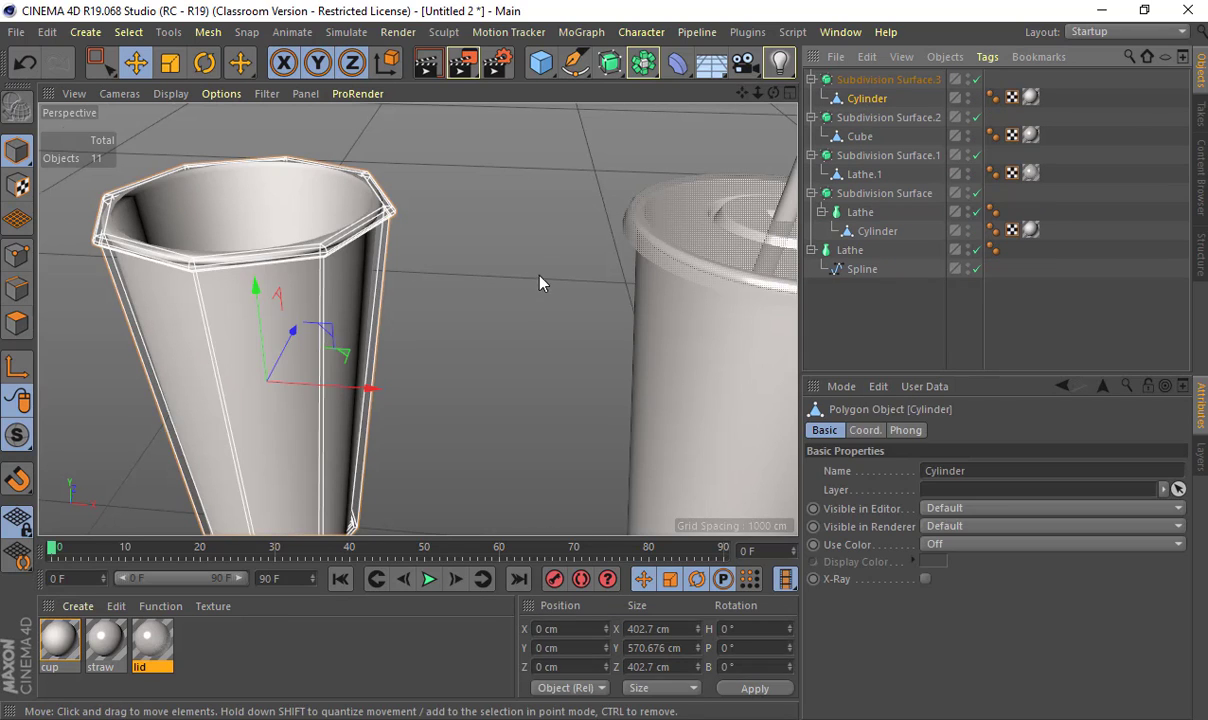
pyautogui.keyDown('alt'); pyautogui.moveTo(539, 278); pyautogui.dragTo(680, 376); pyautogui.keyUp('alt')
pyautogui.keyDown('alt'); pyautogui.moveTo(469, 321); pyautogui.dragTo(540, 321, button='right'); pyautogui.keyUp('alt')
pyautogui.keyDown('alt'); pyautogui.moveTo(540, 328); pyautogui.dragTo(322, 270); pyautogui.keyUp('alt')
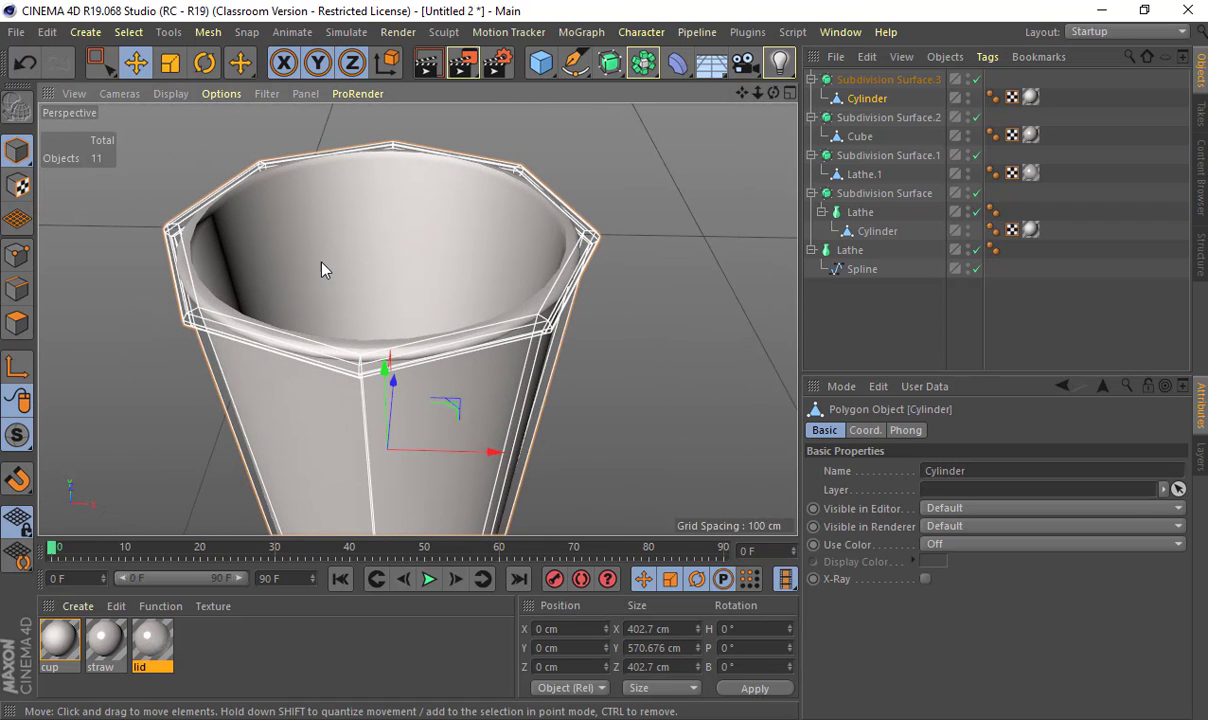
pyautogui.click(14, 290)
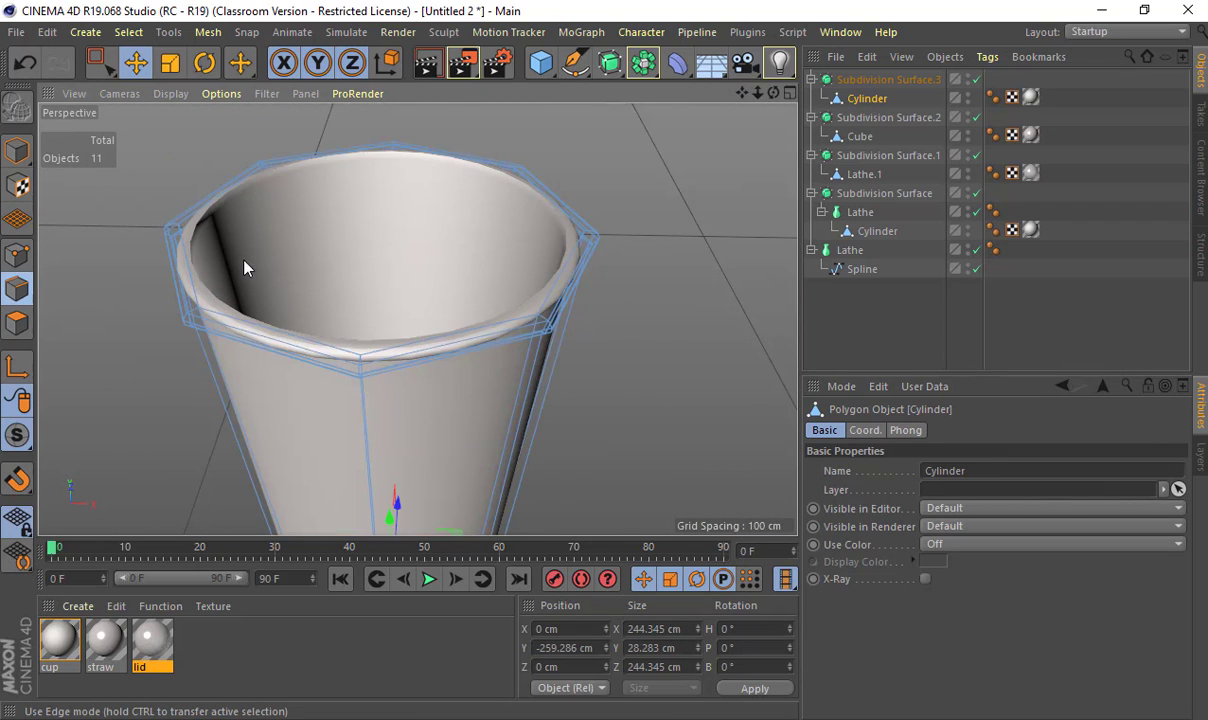
pyautogui.scroll(-3, 230, 246)
pyautogui.click(25, 330)
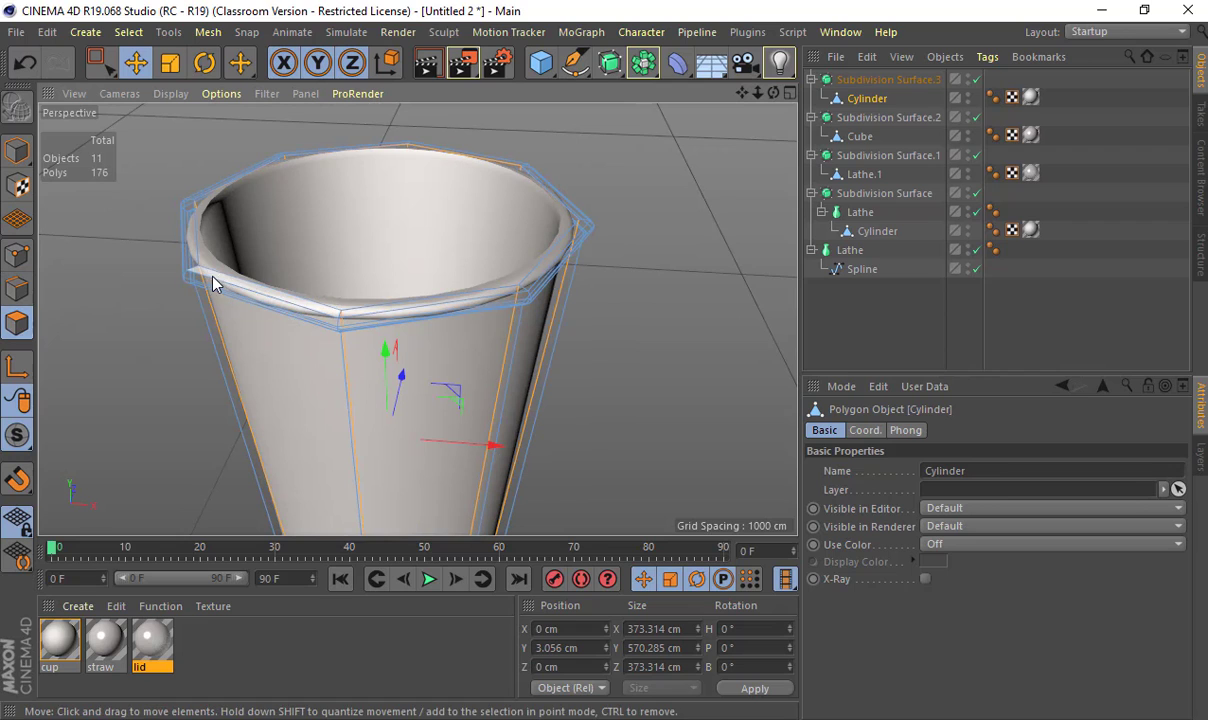
pyautogui.click(128, 32)
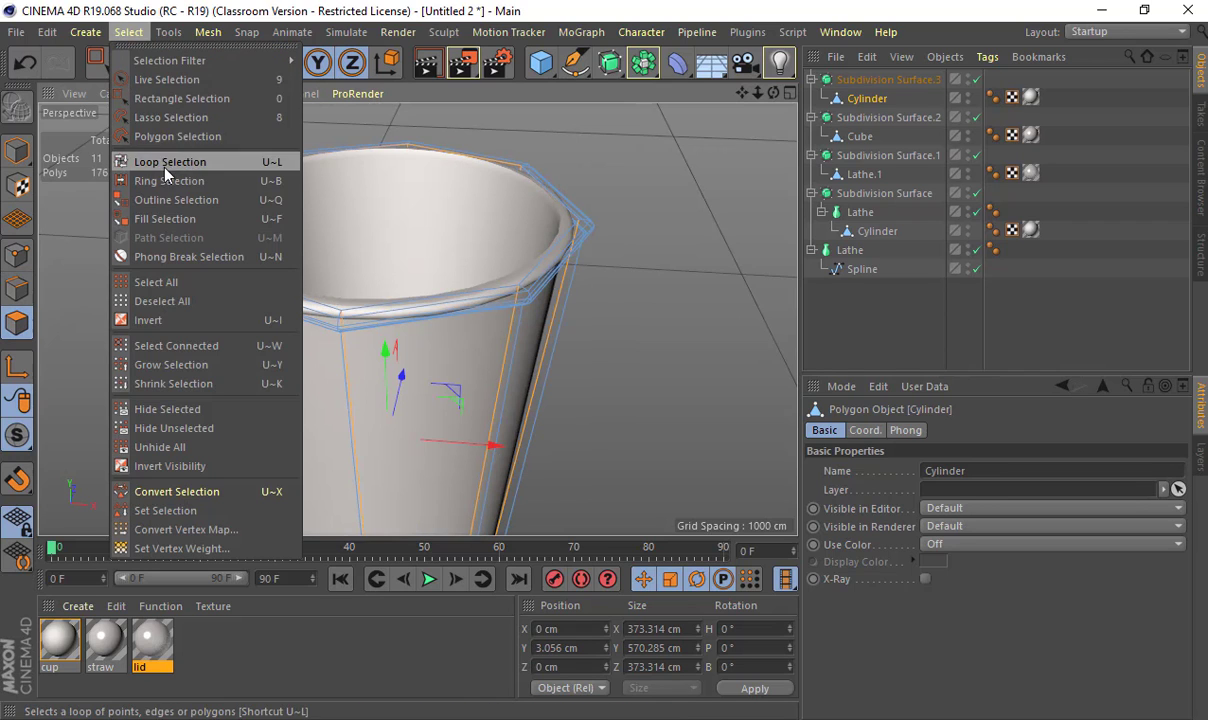
pyautogui.click(155, 158)
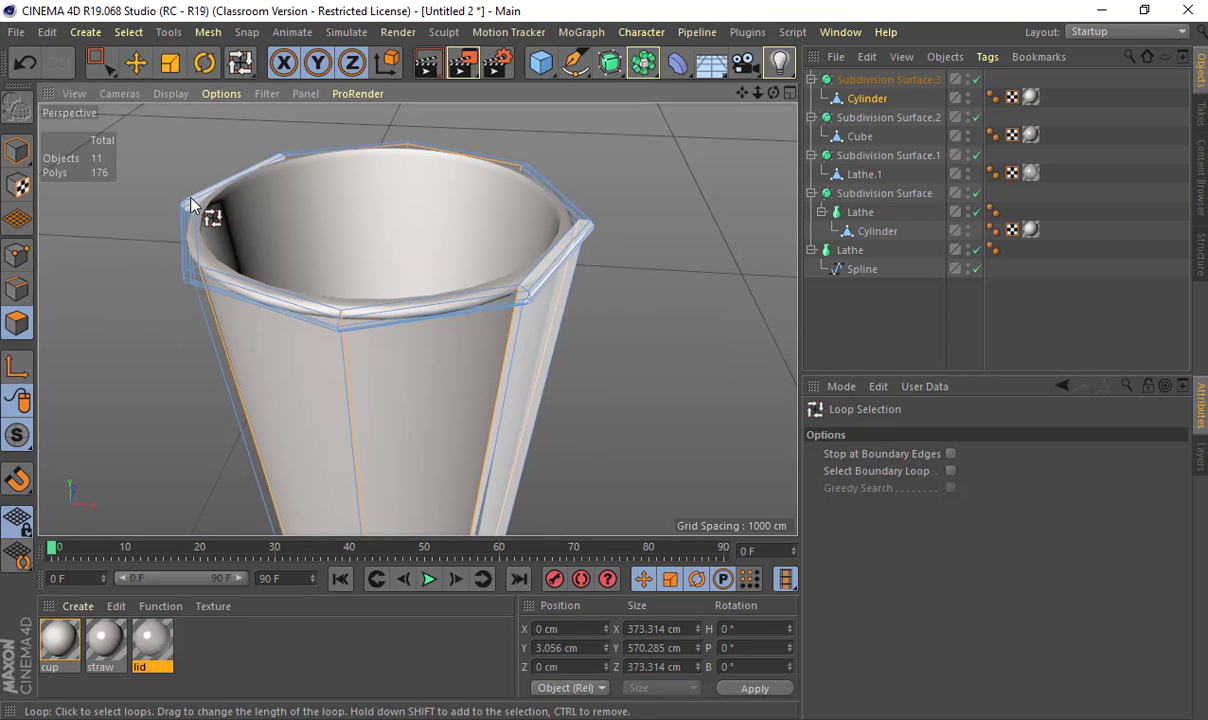
pyautogui.scroll(5, 190, 207)
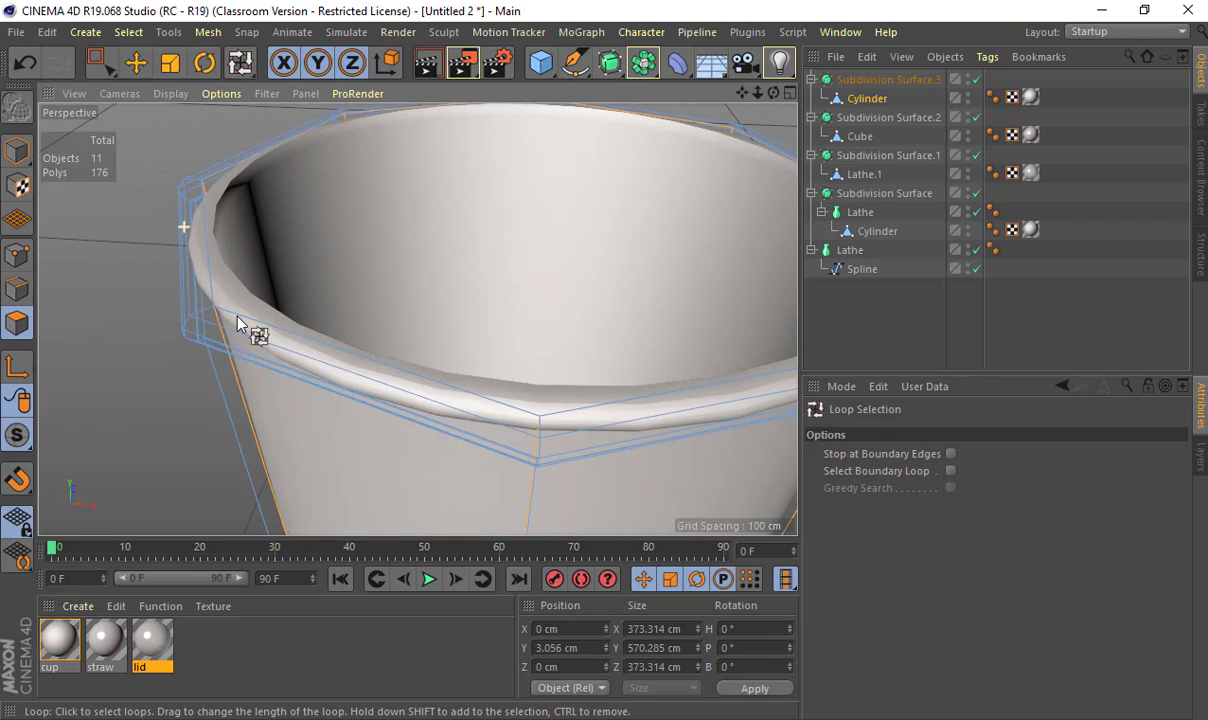
pyautogui.click(203, 307)
pyautogui.press('Delete')
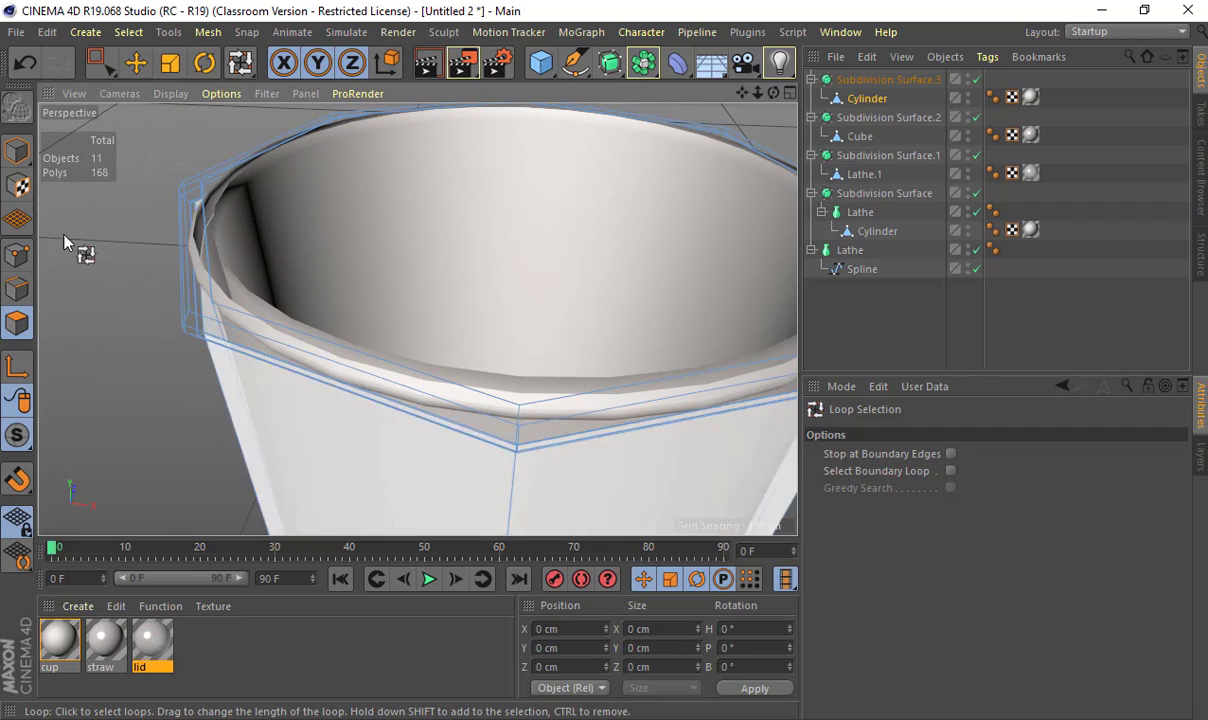
# - Delete the copied cup's outer shell and lip polygons, keeping only the inner wall
pyautogui.press('e')
pyautogui.hotkey('ctrl', 'a')
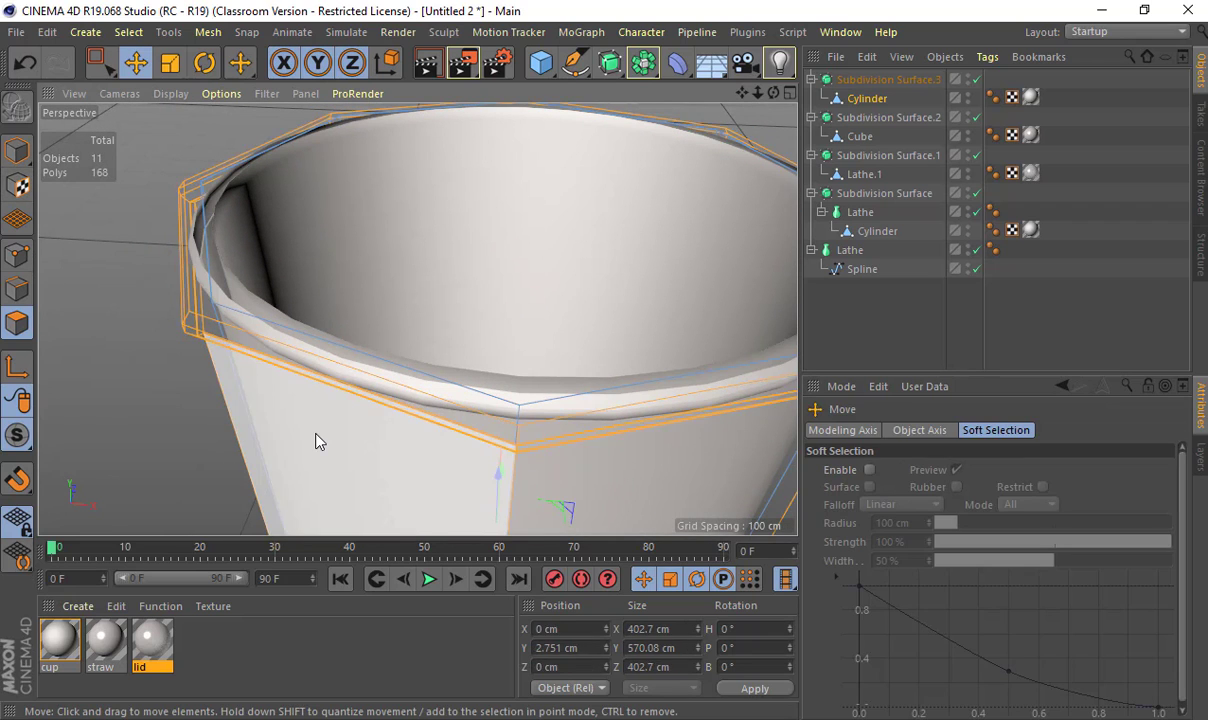
pyautogui.press('Delete')
# - Add a loop cut around the copied cup's wall about 30 cm below its top edge
pyautogui.keyDown('alt'); pyautogui.moveTo(534, 456); pyautogui.dragTo(458, 455, button='right'); pyautogui.keyUp('alt')
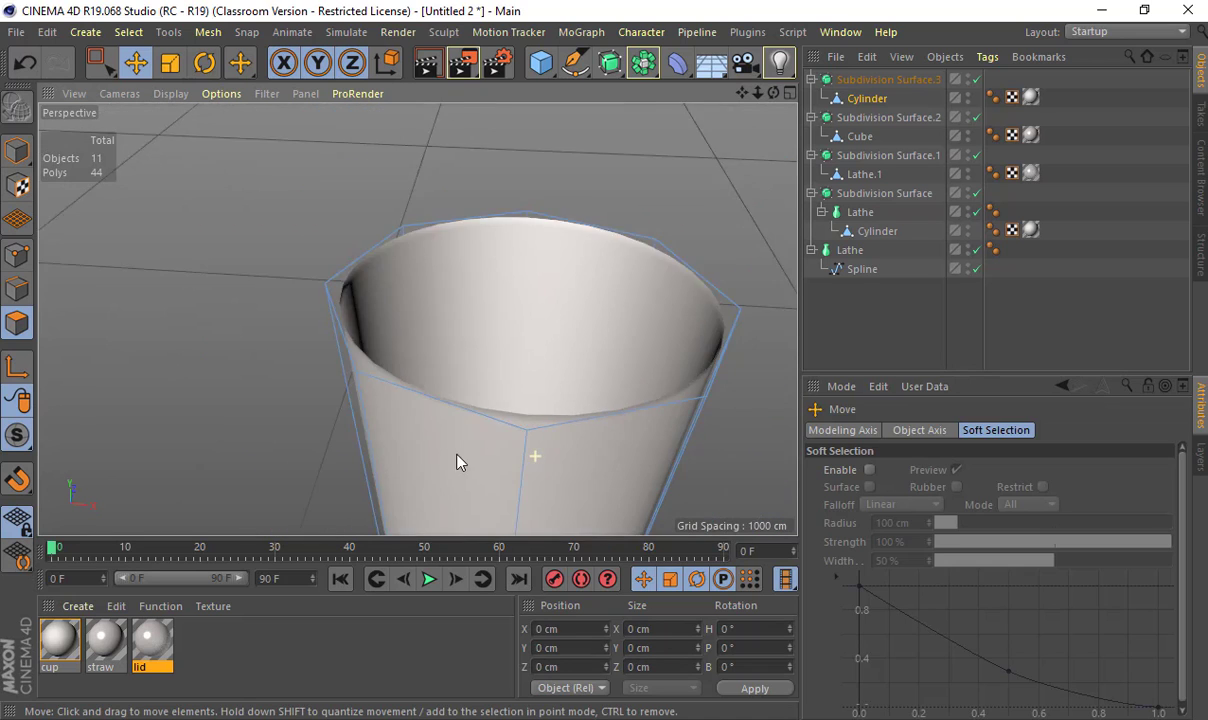
pyautogui.keyDown('alt'); pyautogui.moveTo(511, 510); pyautogui.dragTo(425, 373); pyautogui.keyUp('alt')
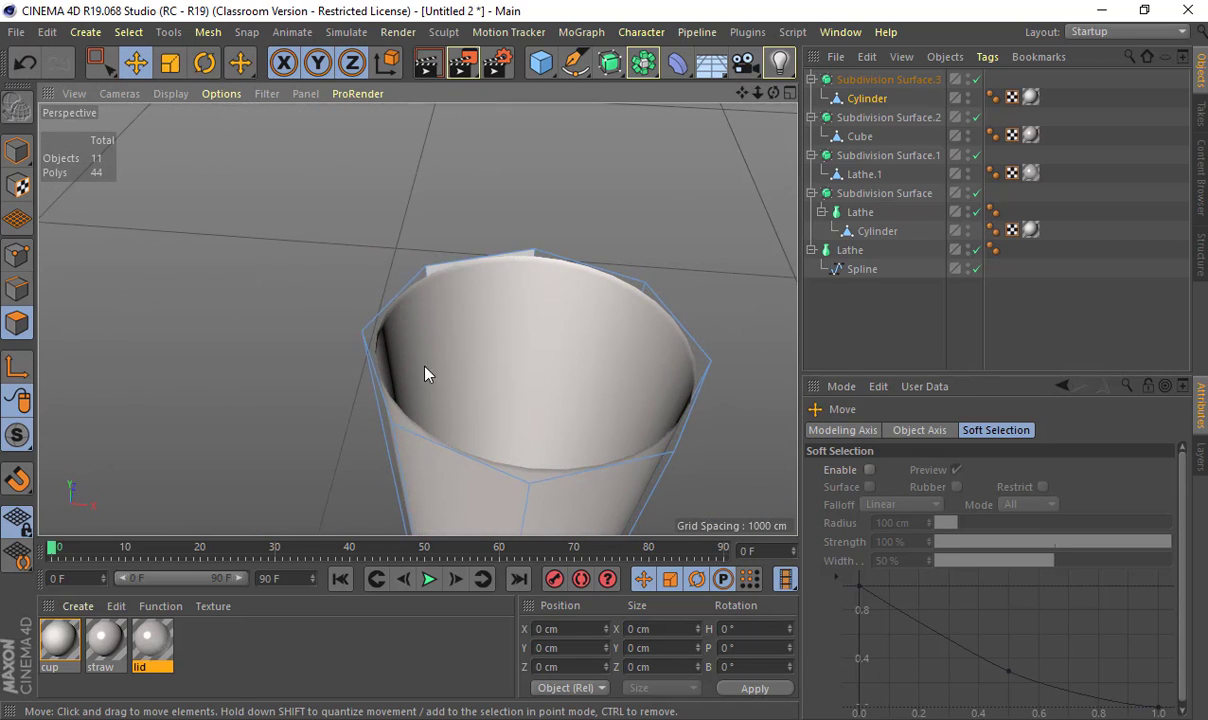
pyautogui.click(17, 289)
pyautogui.press('k')
pyautogui.press('l')
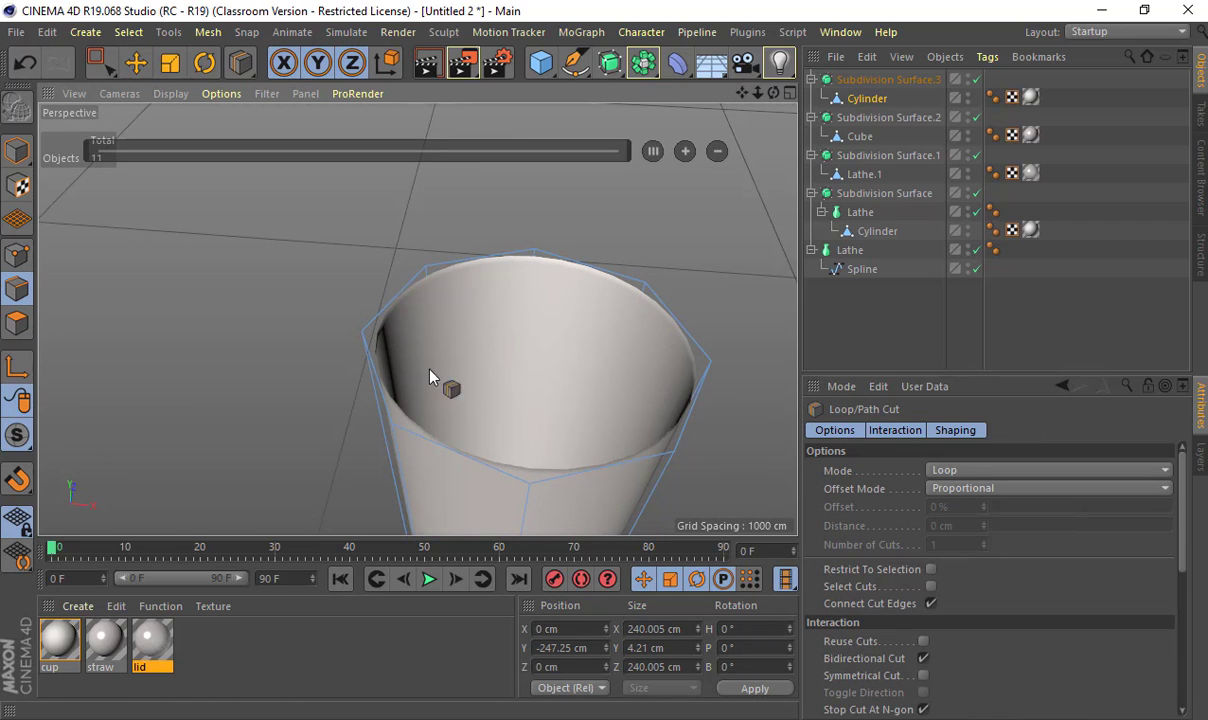
pyautogui.click(400, 455)
pyautogui.keyDown('alt'); pyautogui.moveTo(400, 455); pyautogui.dragTo(455, 305); pyautogui.keyUp('alt')
# - Loop-select the band of polygons above the new cut on the copied cup and delete it
pyautogui.click(17, 322)
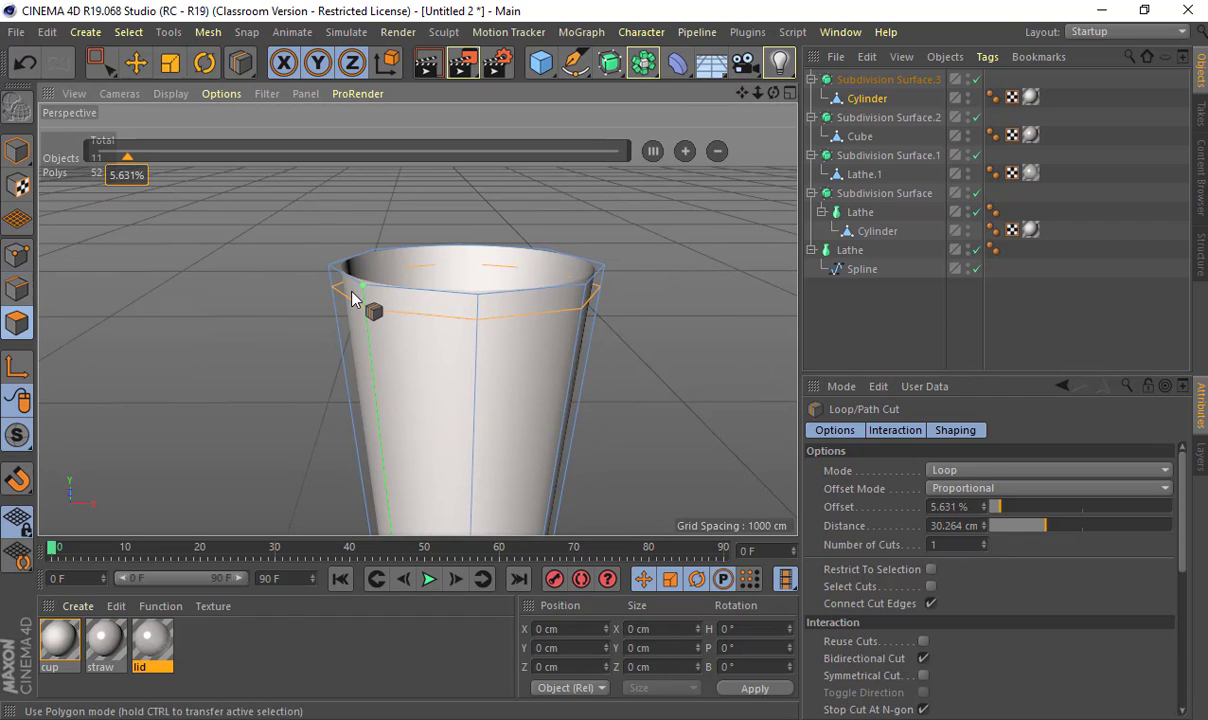
pyautogui.press('e')
pyautogui.click(340, 285)
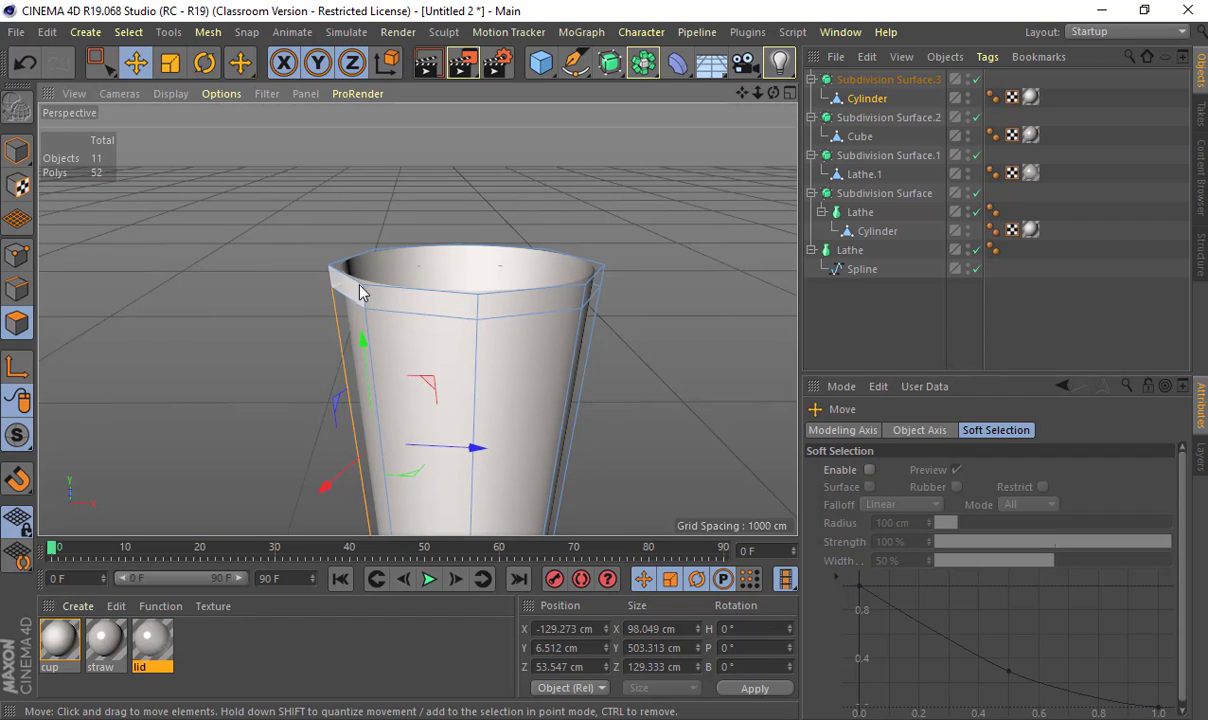
pyautogui.click(362, 291)
pyautogui.click(128, 32)
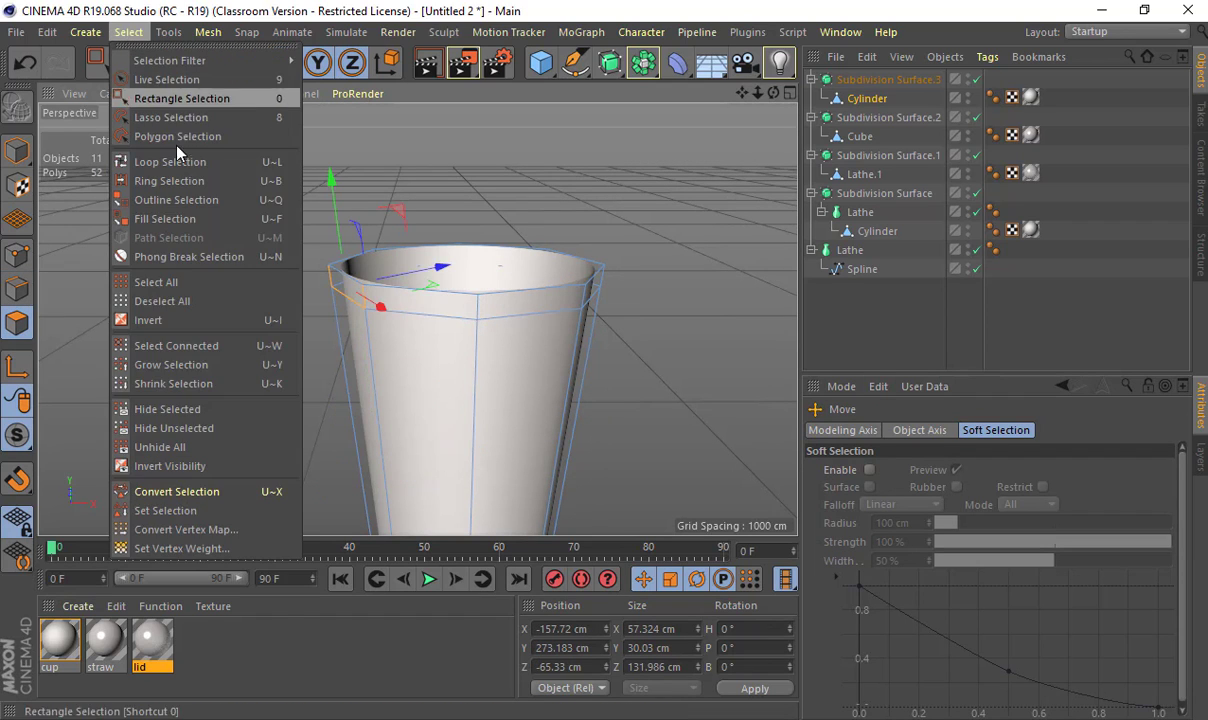
pyautogui.click(172, 161)
pyautogui.click(381, 313)
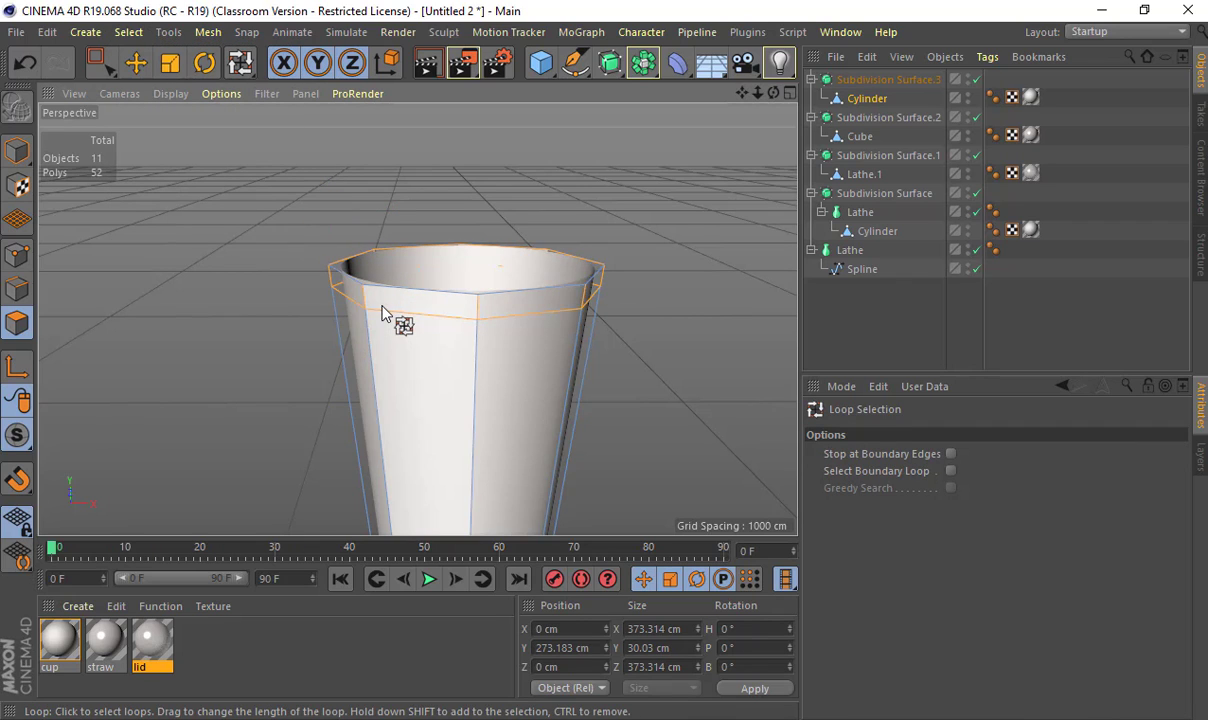
pyautogui.press('Delete')
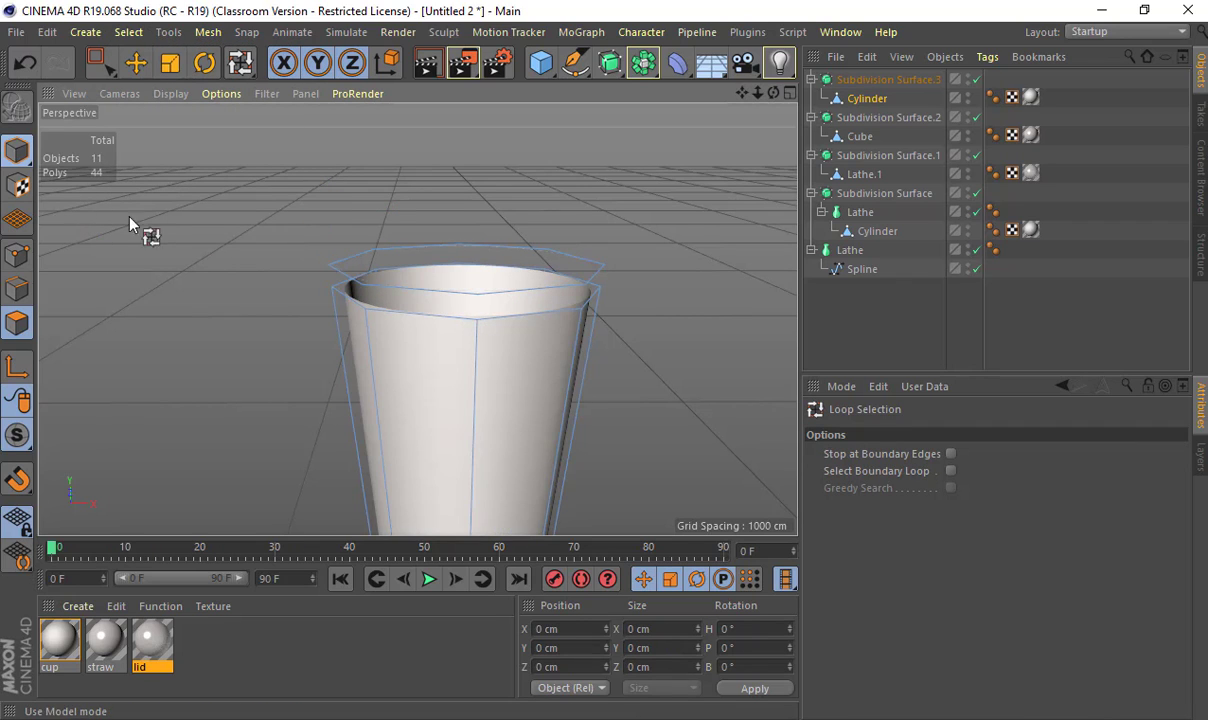
pyautogui.press('Return')
pyautogui.press('e')
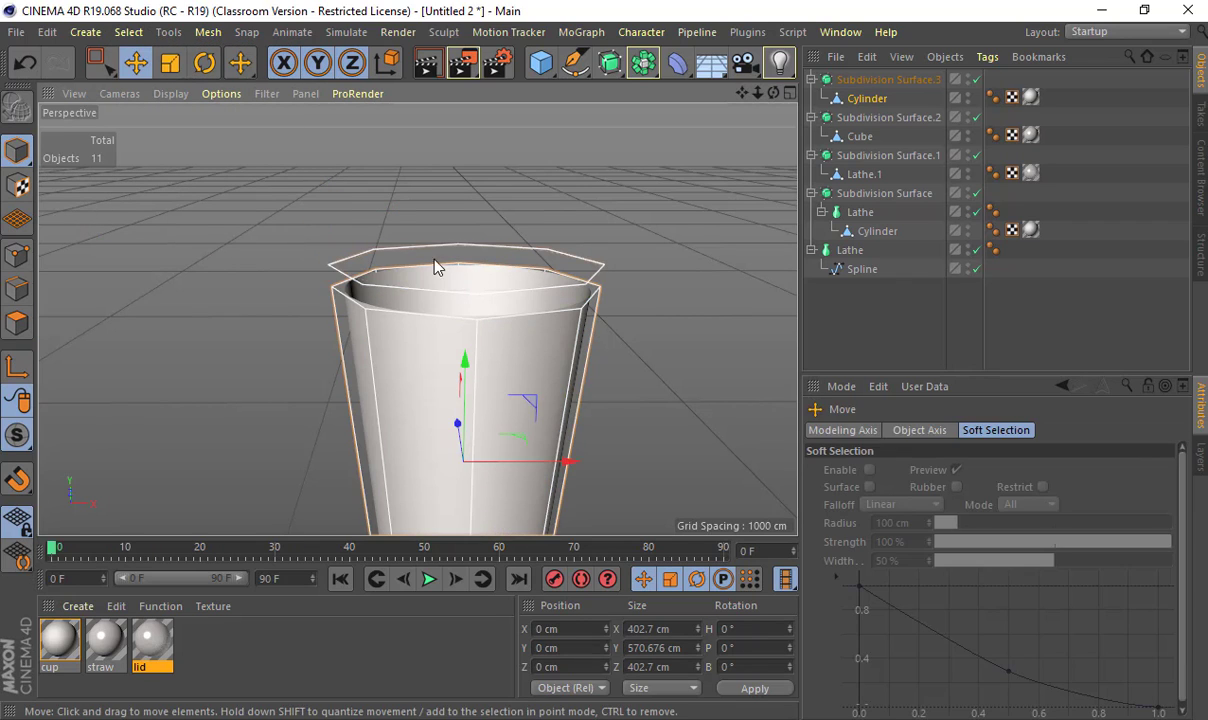
# - Loop-select the open top edge of the copied cup's Cylinder and cap it with Close Polygon Hole
pyautogui.click(373, 230)
pyautogui.keyDown('alt'); pyautogui.moveTo(373, 230); pyautogui.dragTo(384, 204); pyautogui.keyUp('alt')
pyautogui.click(387, 292)
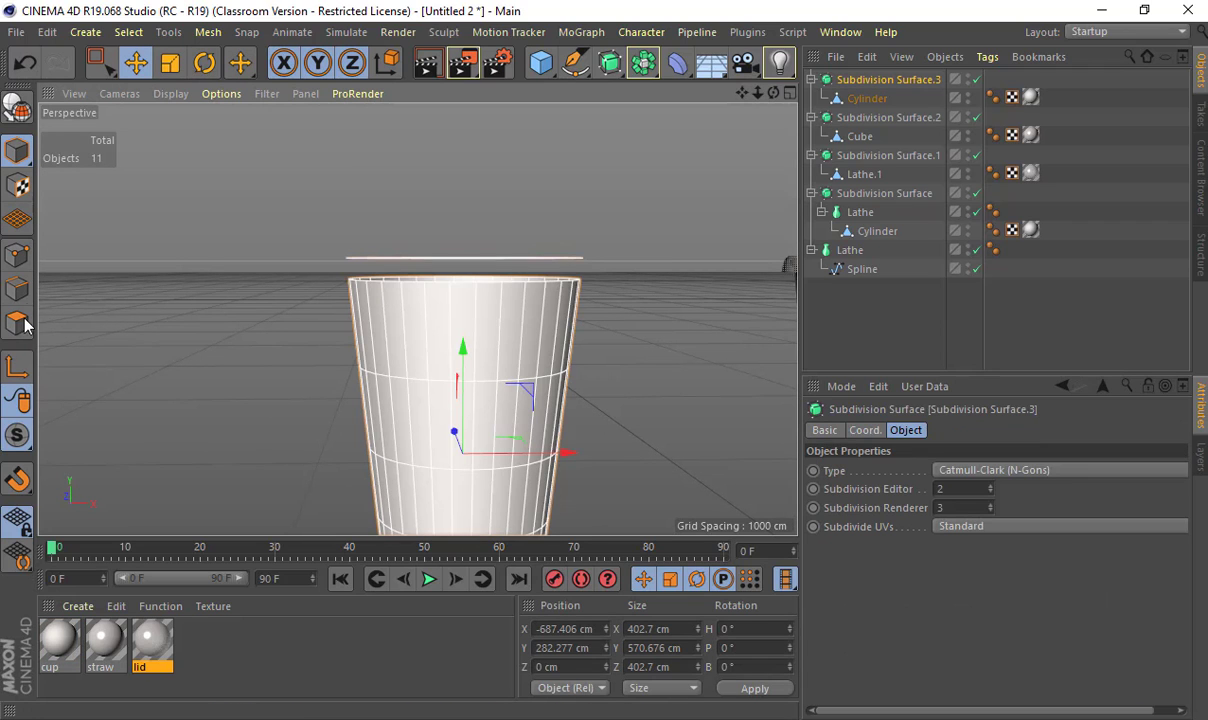
pyautogui.click(17, 288)
pyautogui.keyDown('alt'); pyautogui.moveTo(288, 288); pyautogui.dragTo(407, 360); pyautogui.keyUp('alt')
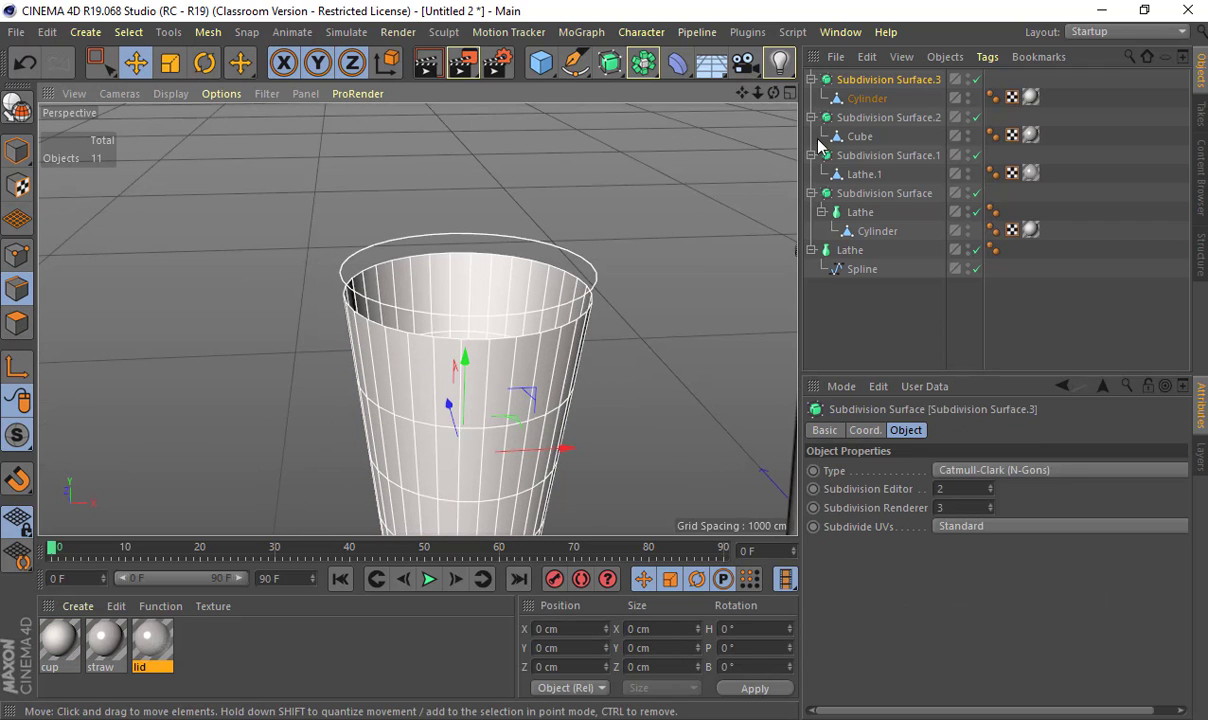
pyautogui.click(862, 98)
pyautogui.doubleClick(409, 345)
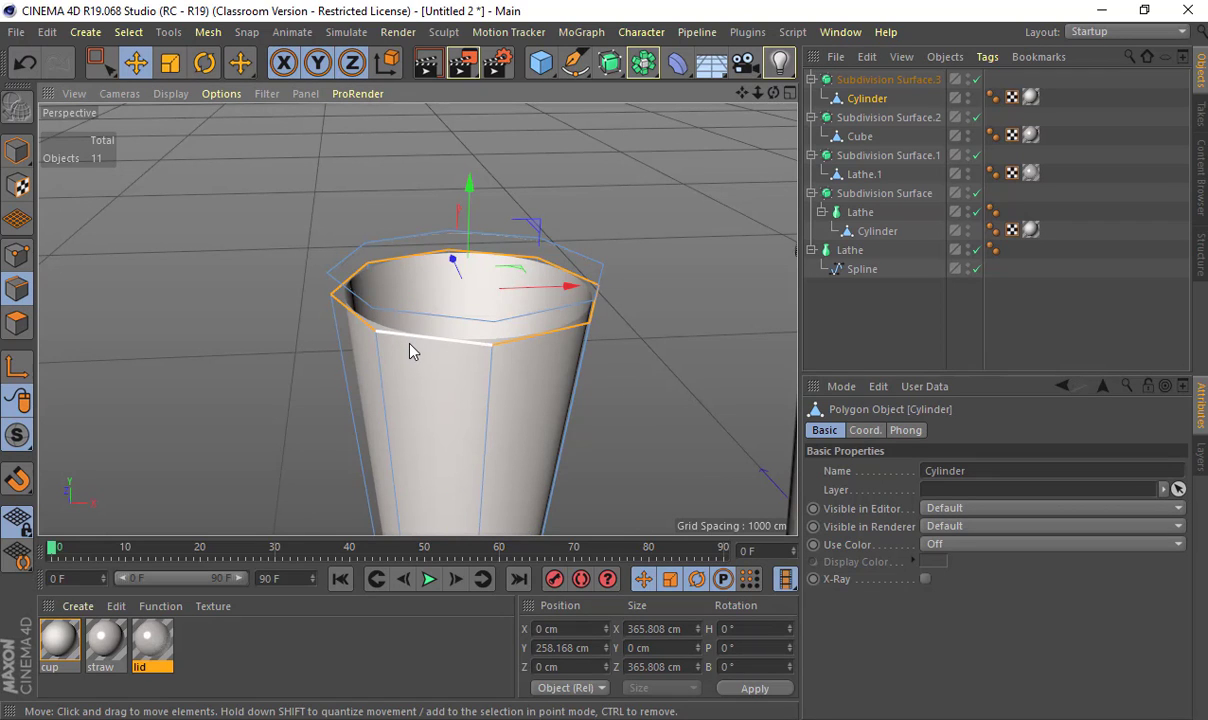
pyautogui.rightClick(412, 350)
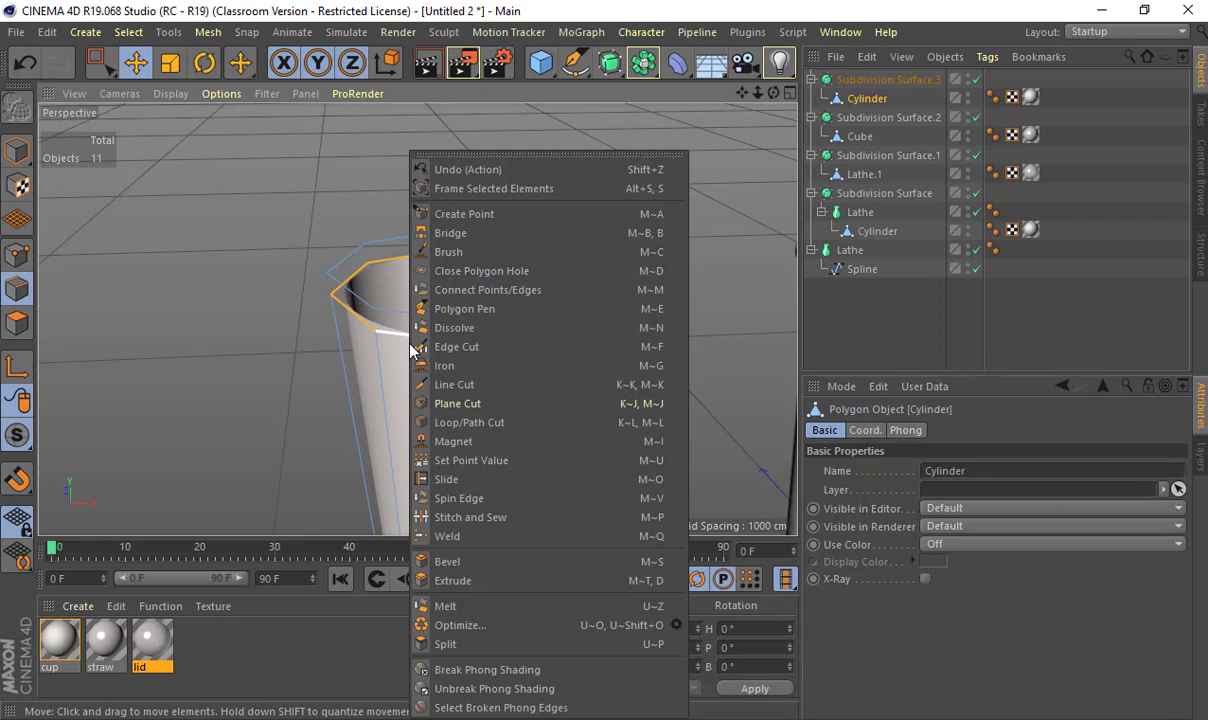
pyautogui.click(482, 271)
pyautogui.click(389, 311)
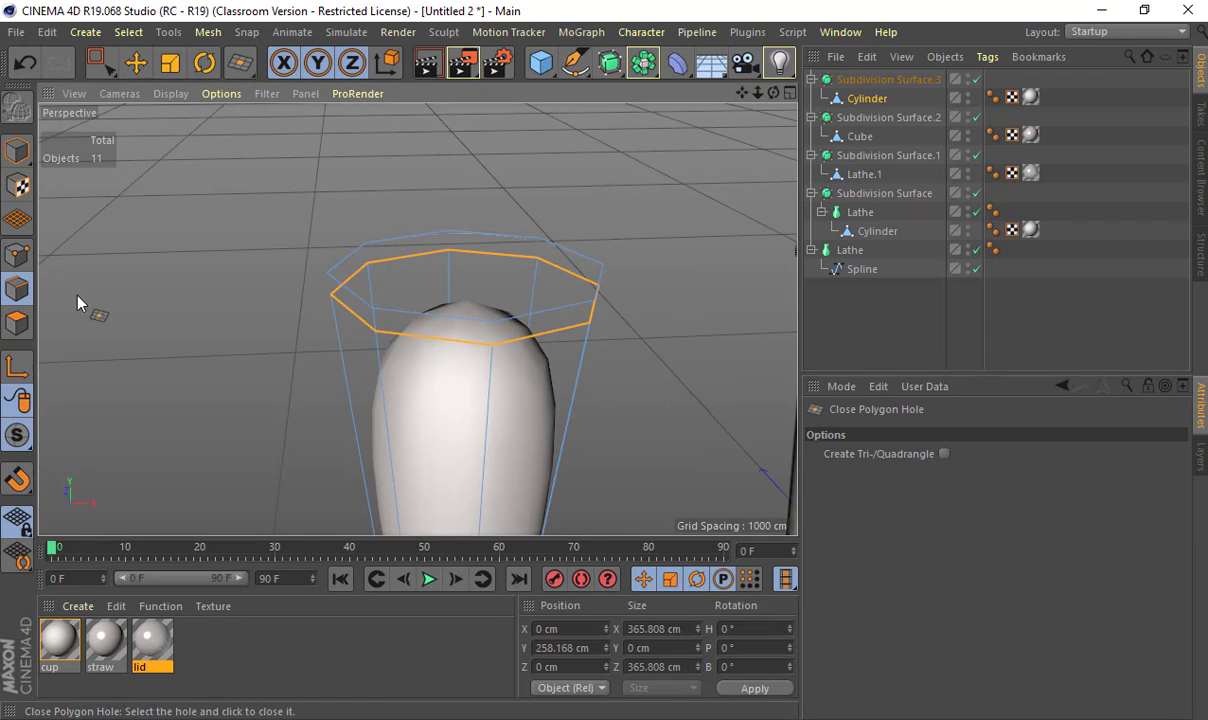
# - Disable the copied cup's subdivision surface and bevel its top edge loop with an offset of about 3.4 cm
pyautogui.click(977, 80)
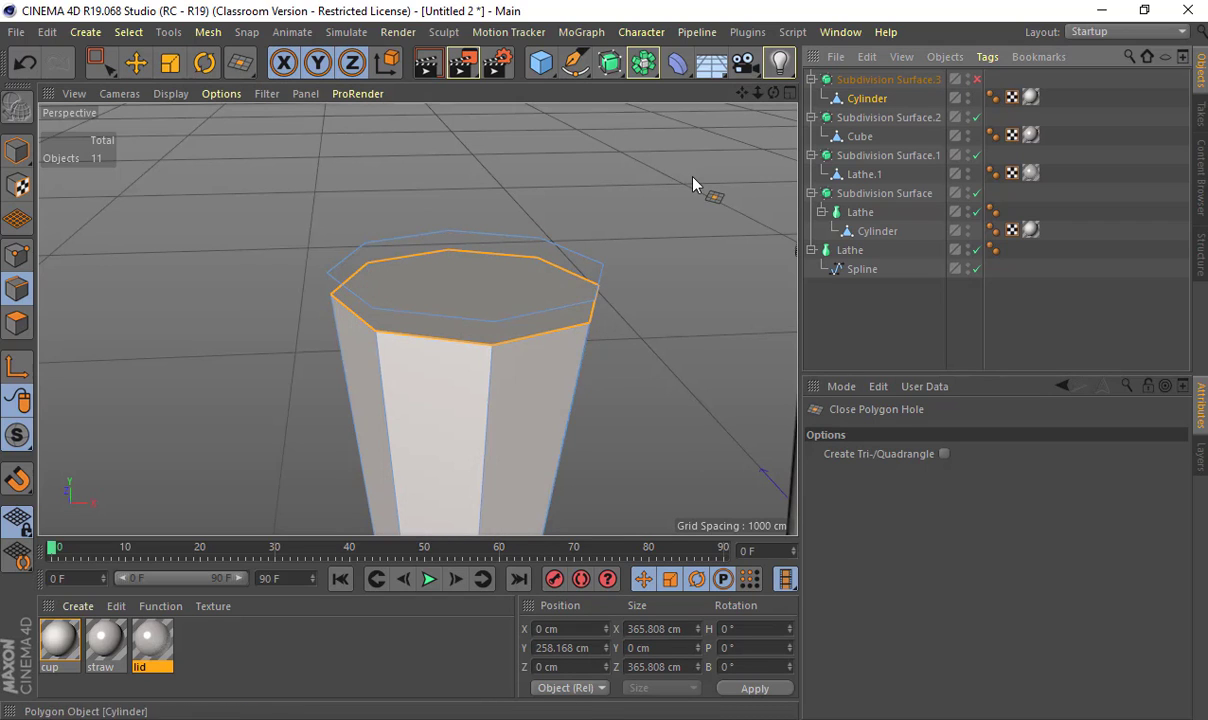
pyautogui.press('e')
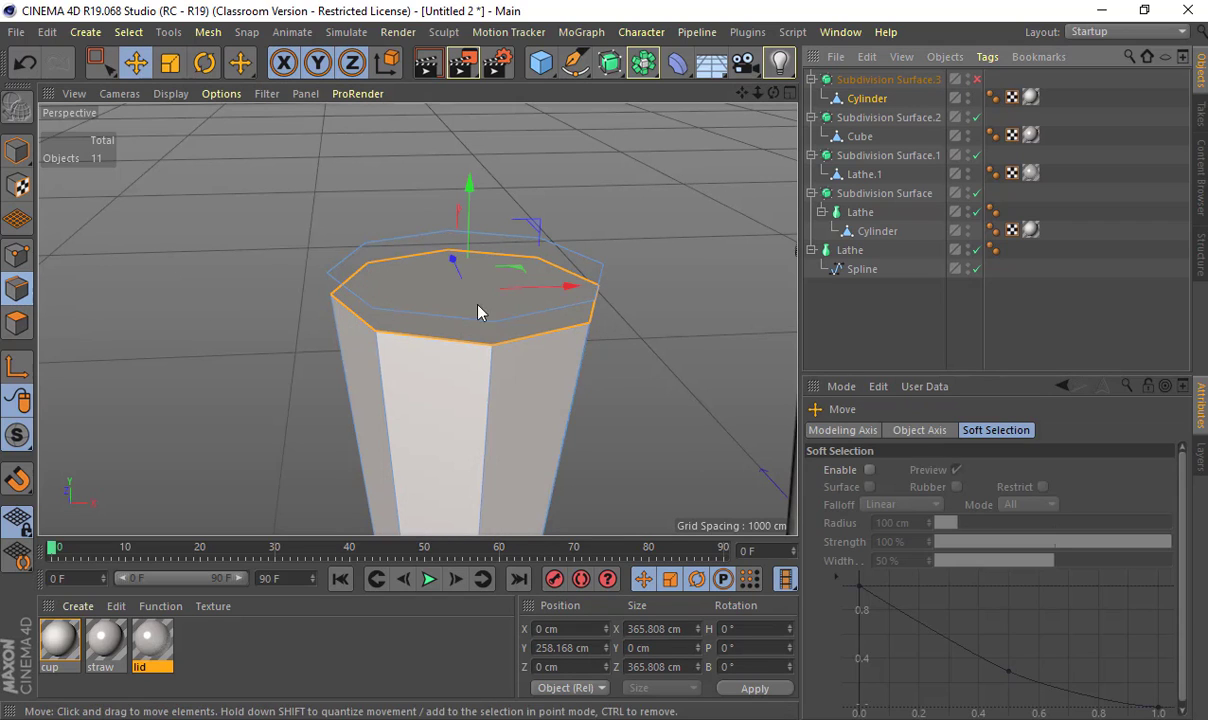
pyautogui.press('m')
pyautogui.press('s')
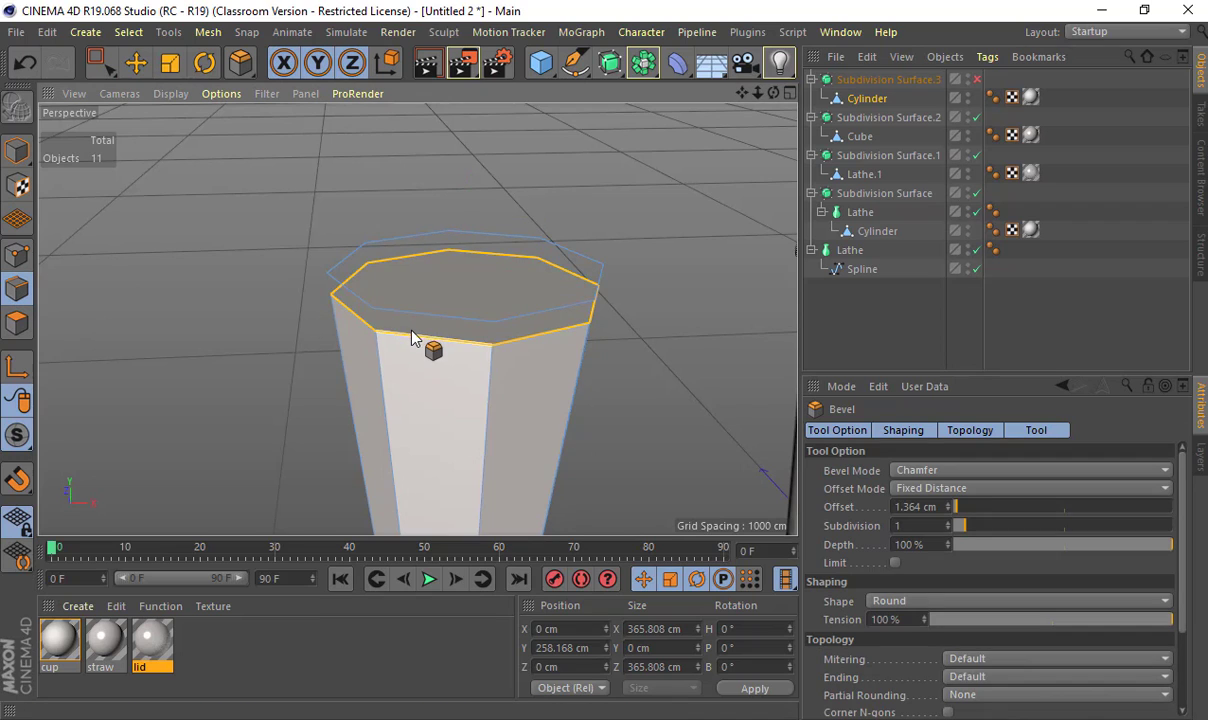
pyautogui.moveTo(418, 336); pyautogui.dragTo(379, 337)
pyautogui.keyDown('alt'); pyautogui.moveTo(491, 316); pyautogui.dragTo(483, 326); pyautogui.keyUp('alt')
pyautogui.scroll(-5, 431, 294)
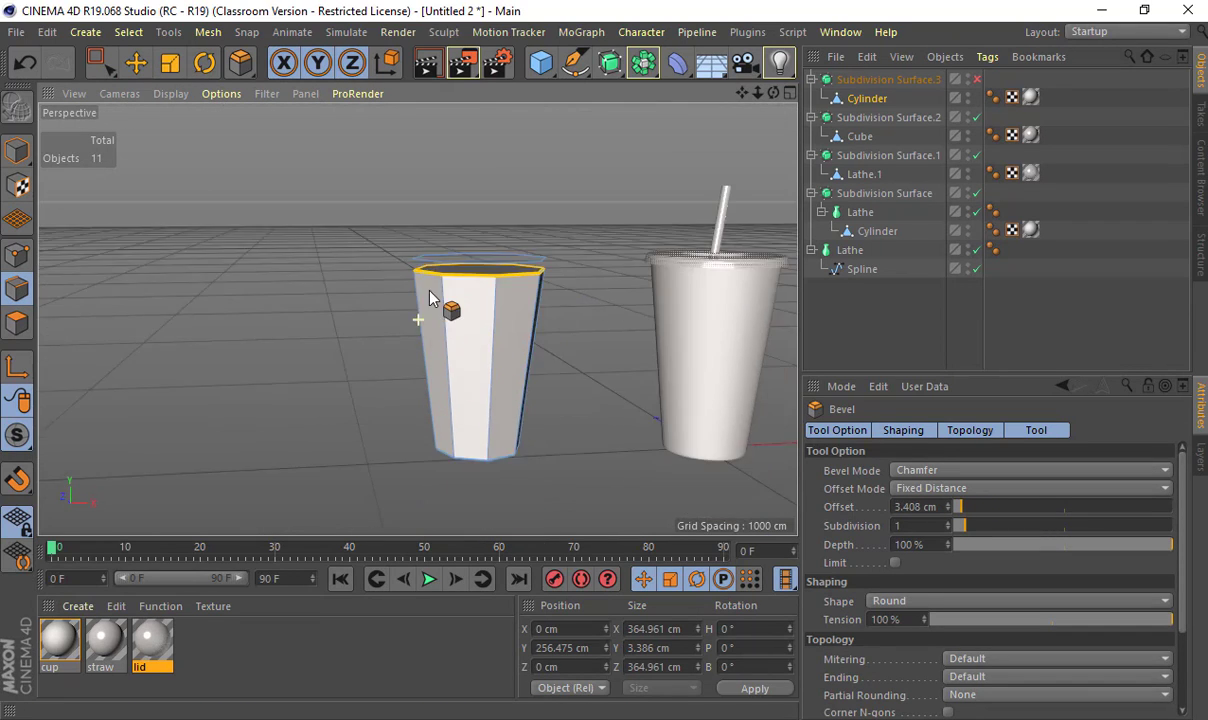
pyautogui.keyDown('alt'); pyautogui.moveTo(431, 294); pyautogui.dragTo(392, 342); pyautogui.keyUp('alt')
pyautogui.keyDown('alt'); pyautogui.moveTo(354, 298); pyautogui.dragTo(249, 341, button='middle'); pyautogui.keyUp('alt')
pyautogui.press('e')
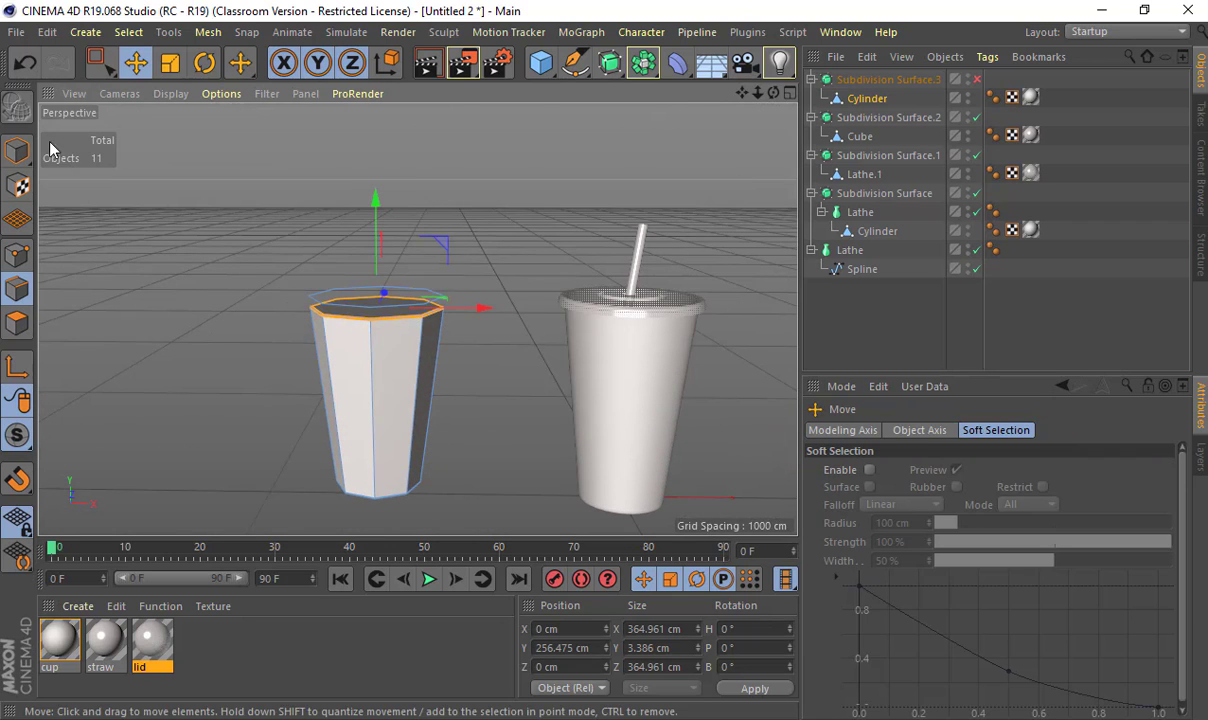
# - Switch the copied cup to polygon editing and try to loop-select the stray ring floating above its cap
pyautogui.click(17, 151)
pyautogui.click(261, 295)
pyautogui.click(423, 339)
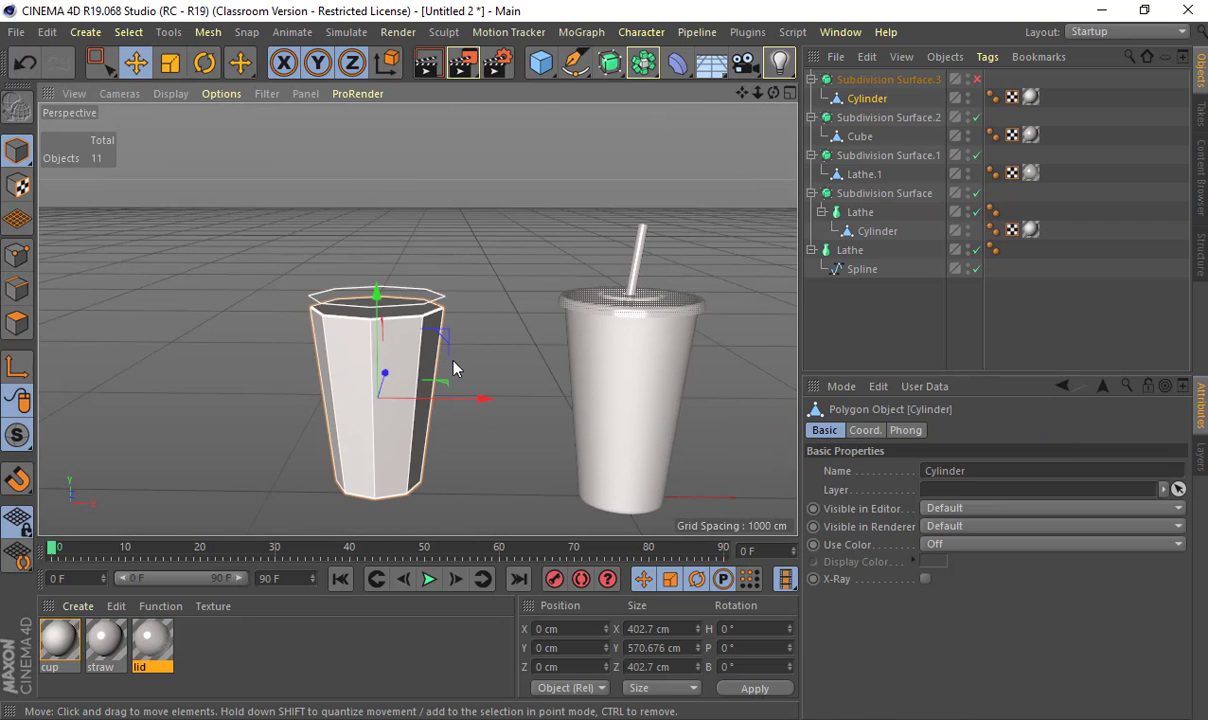
pyautogui.keyDown('alt'); pyautogui.moveTo(330, 260); pyautogui.dragTo(640, 336, button='right'); pyautogui.keyUp('alt')
pyautogui.keyDown('alt'); pyautogui.moveTo(428, 340); pyautogui.dragTo(417, 272); pyautogui.keyUp('alt')
pyautogui.keyDown('alt'); pyautogui.moveTo(418, 278); pyautogui.dragTo(497, 336, button='right'); pyautogui.keyUp('alt')
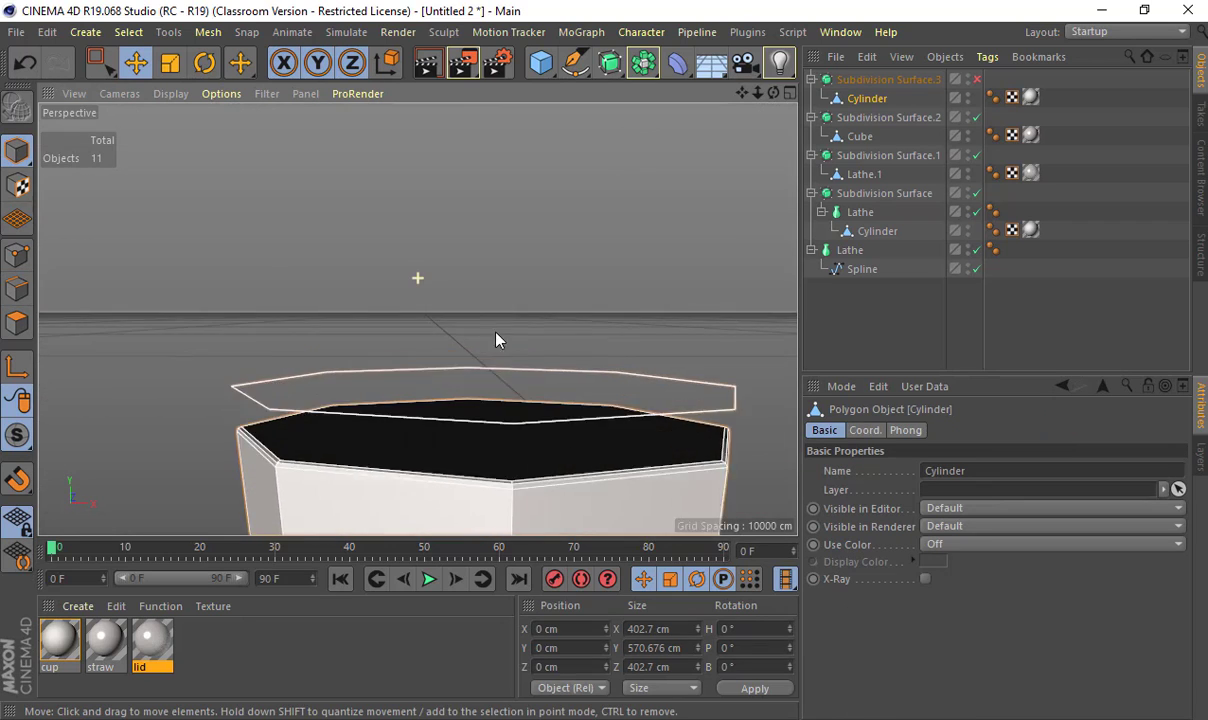
pyautogui.keyDown('alt'); pyautogui.moveTo(418, 319); pyautogui.dragTo(455, 267, button='middle'); pyautogui.keyUp('alt')
pyautogui.scroll(1, 442, 267)
pyautogui.click(18, 322)
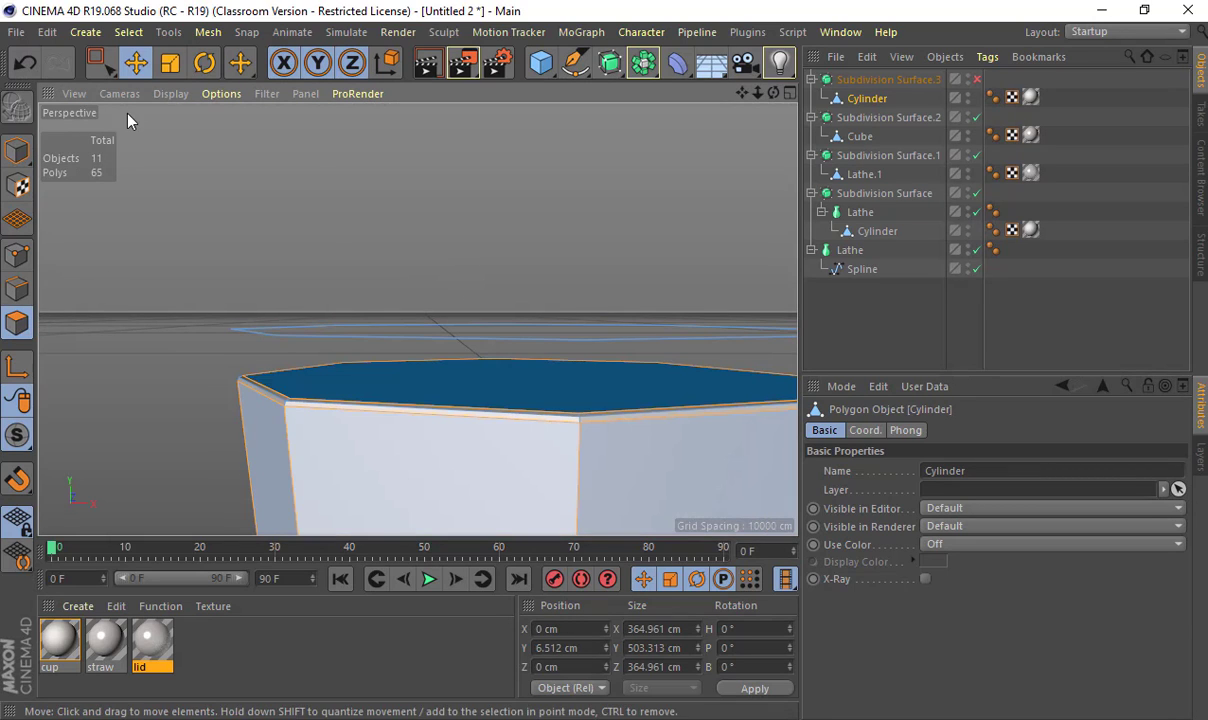
pyautogui.click(128, 32)
pyautogui.click(170, 162)
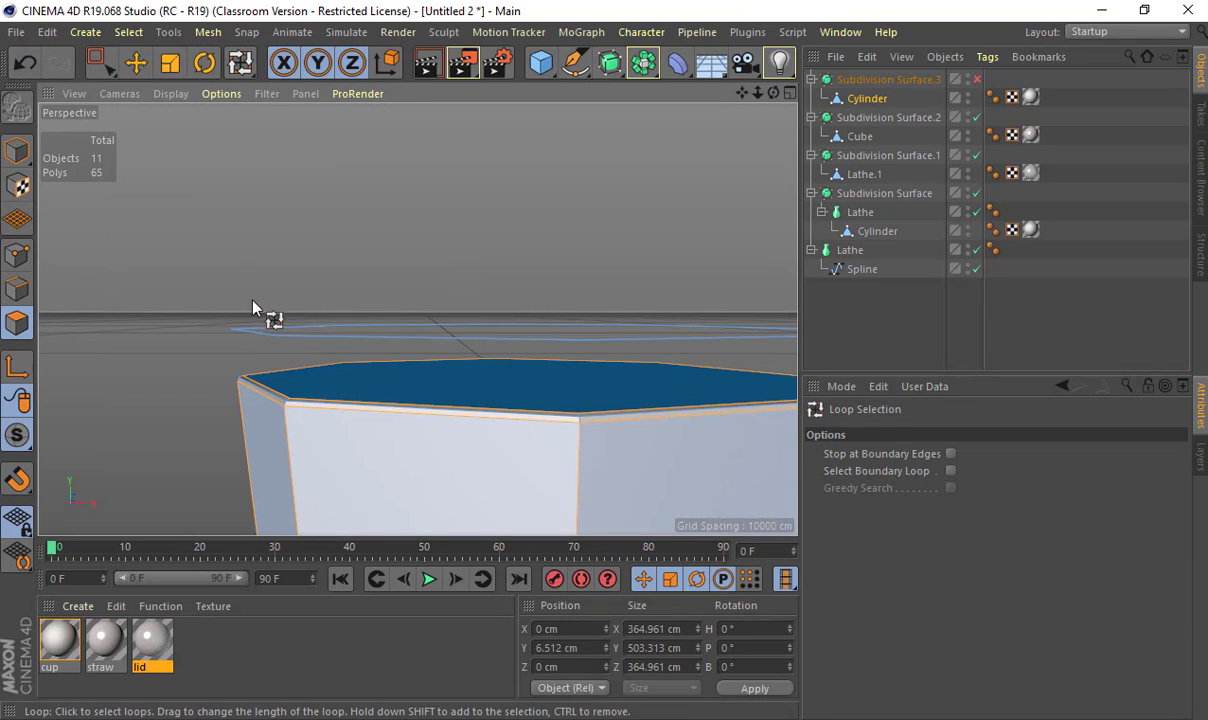
pyautogui.click(273, 344)
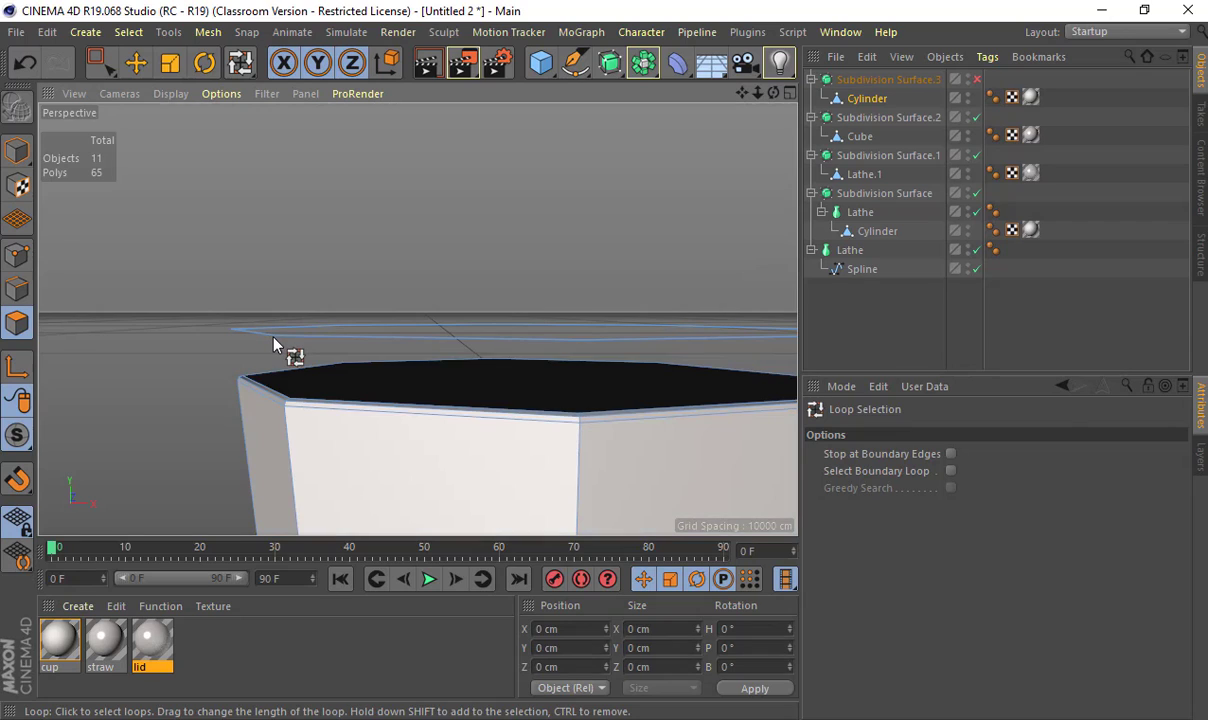
# - Rectangle-select the stray ring above the copied cup's cap, delete it, and return to object-level editing
pyautogui.moveTo(95, 62); pyautogui.dragTo(218, 124)
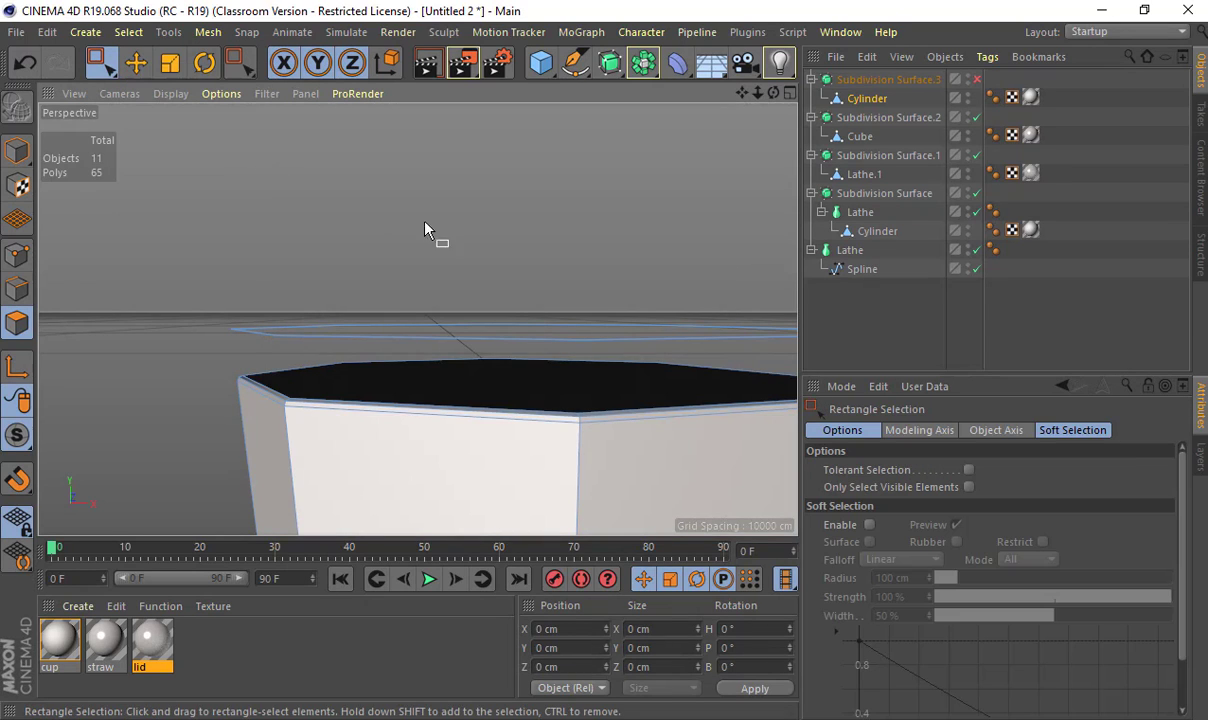
pyautogui.scroll(-2, 452, 226)
pyautogui.moveTo(102, 287); pyautogui.dragTo(736, 353)
pyautogui.press('Delete')
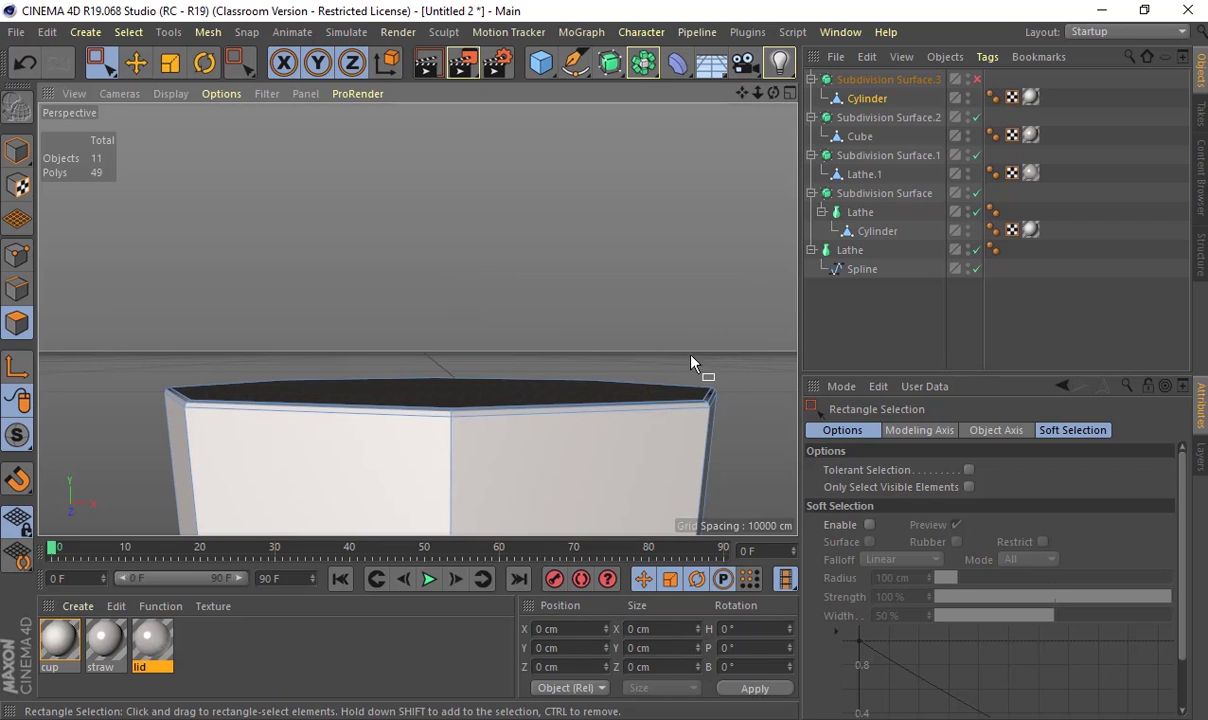
pyautogui.click(16, 151)
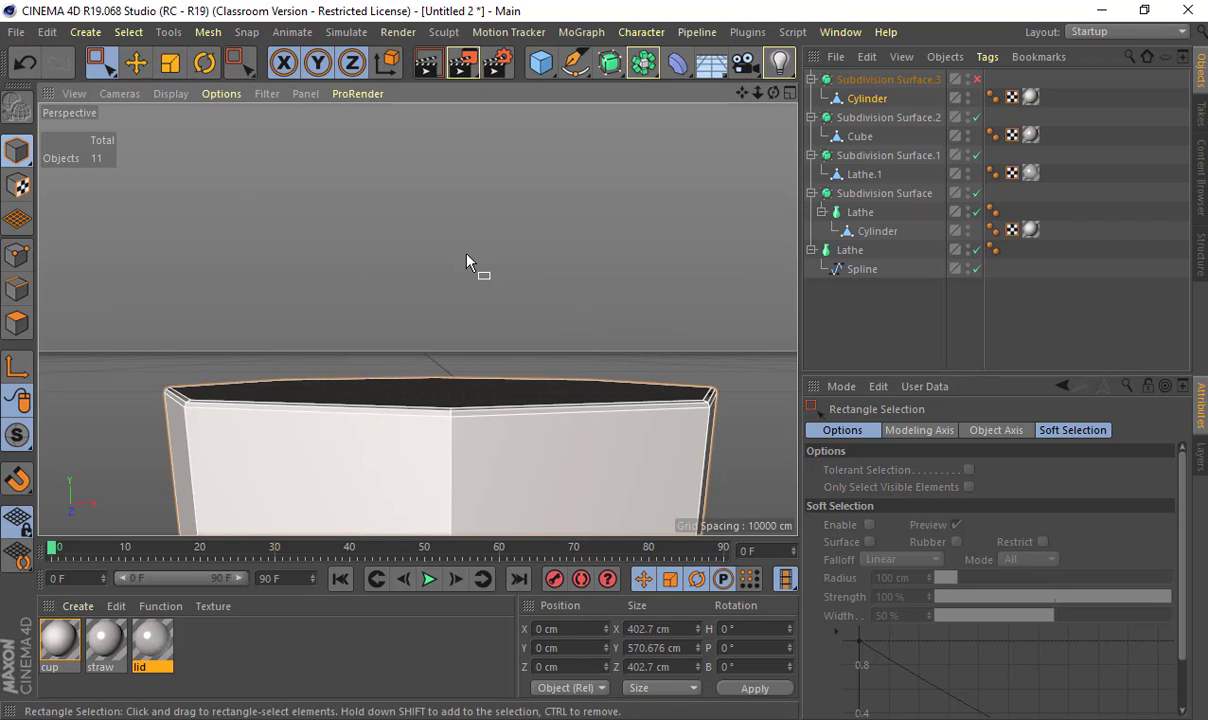
pyautogui.press('e')
# - Re-enable the liquid's subdivision surface and move its Cylinder about 683 cm along X into the original cup
pyautogui.keyDown('alt'); pyautogui.moveTo(467, 257); pyautogui.dragTo(481, 389); pyautogui.keyUp('alt')
pyautogui.keyDown('alt'); pyautogui.moveTo(481, 389); pyautogui.dragTo(294, 284, button='right'); pyautogui.keyUp('alt')
pyautogui.keyDown('alt'); pyautogui.moveTo(294, 284); pyautogui.dragTo(89, 251, button='middle'); pyautogui.keyUp('alt')
pyautogui.moveTo(401, 484); pyautogui.dragTo(762, 453)
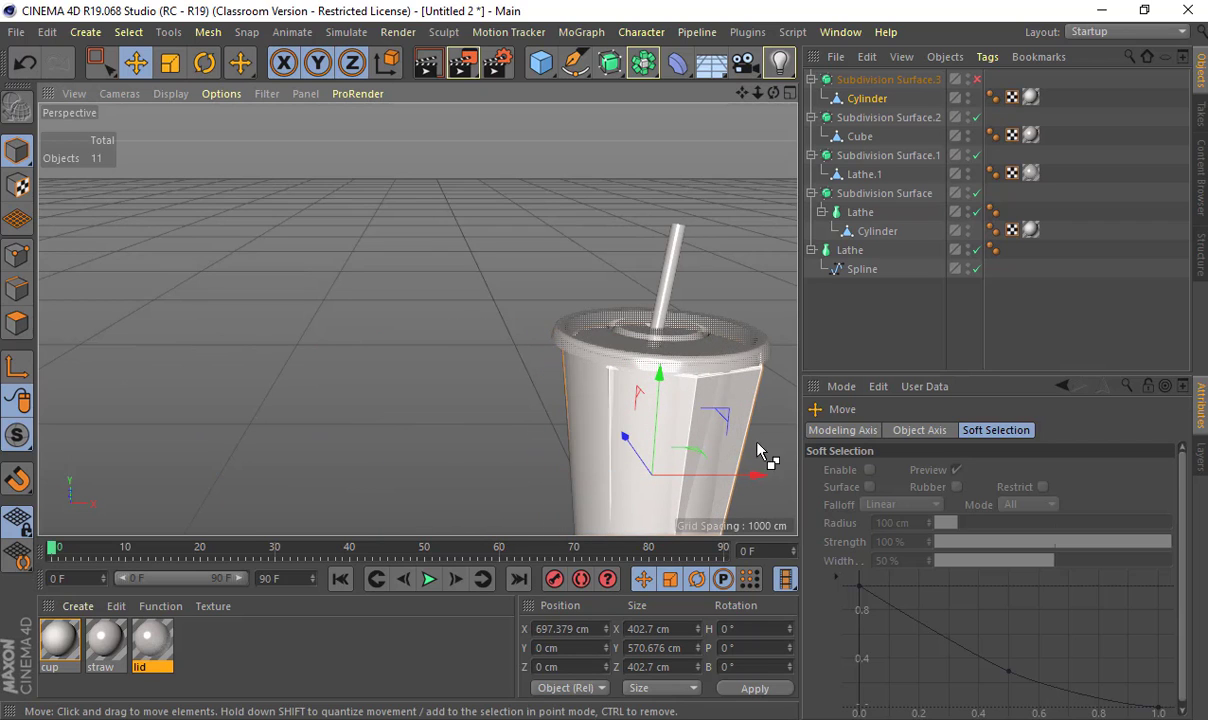
pyautogui.hotkey('ctrl', 'z')
pyautogui.keyDown('alt'); pyautogui.moveTo(556, 370); pyautogui.dragTo(713, 146); pyautogui.keyUp('alt')
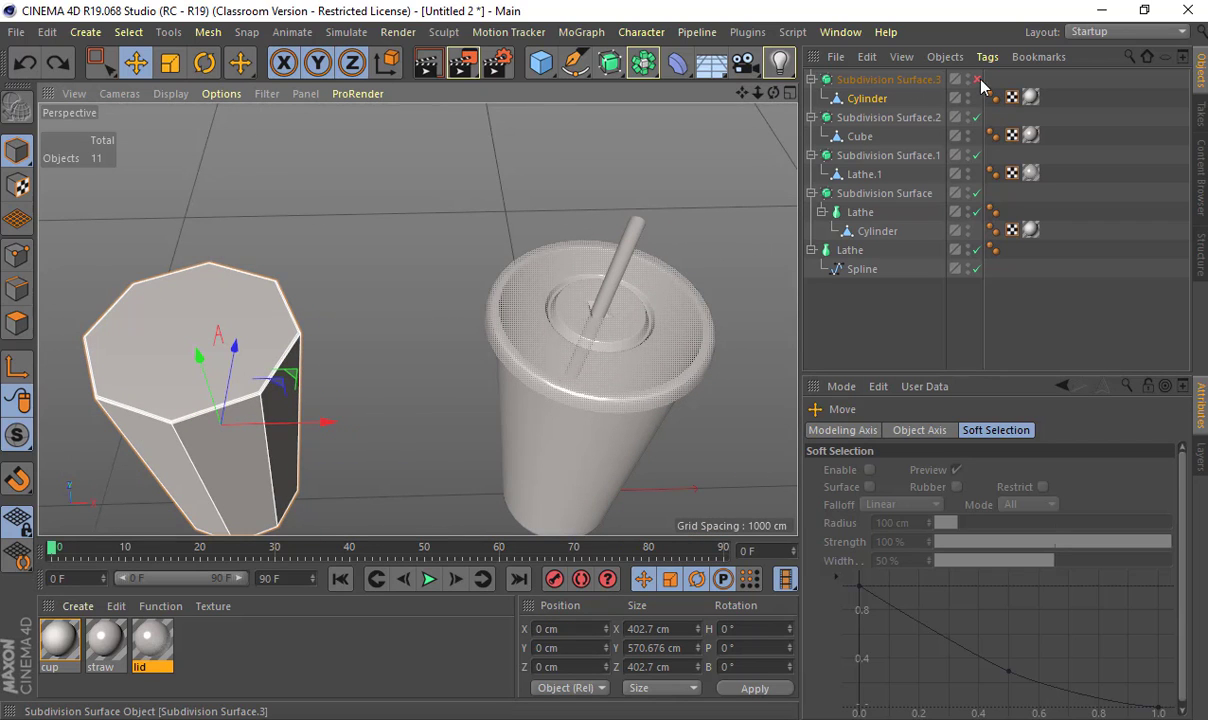
pyautogui.moveTo(338, 423); pyautogui.dragTo(681, 420)
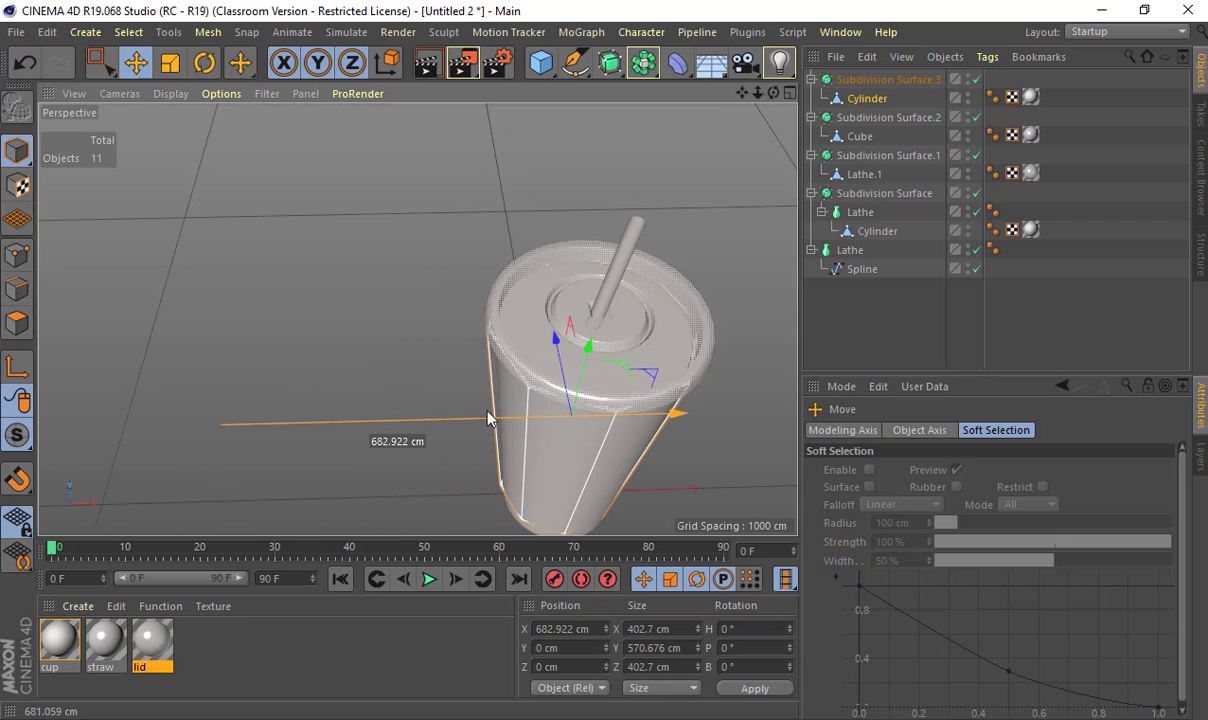
# - Scale the liquid's Cylinder uniformly to about 386 cm wide and nudge it to about X 690 cm inside the cup
pyautogui.keyDown('alt'); pyautogui.moveTo(488, 418); pyautogui.dragTo(318, 321); pyautogui.keyUp('alt')
pyautogui.press('t')
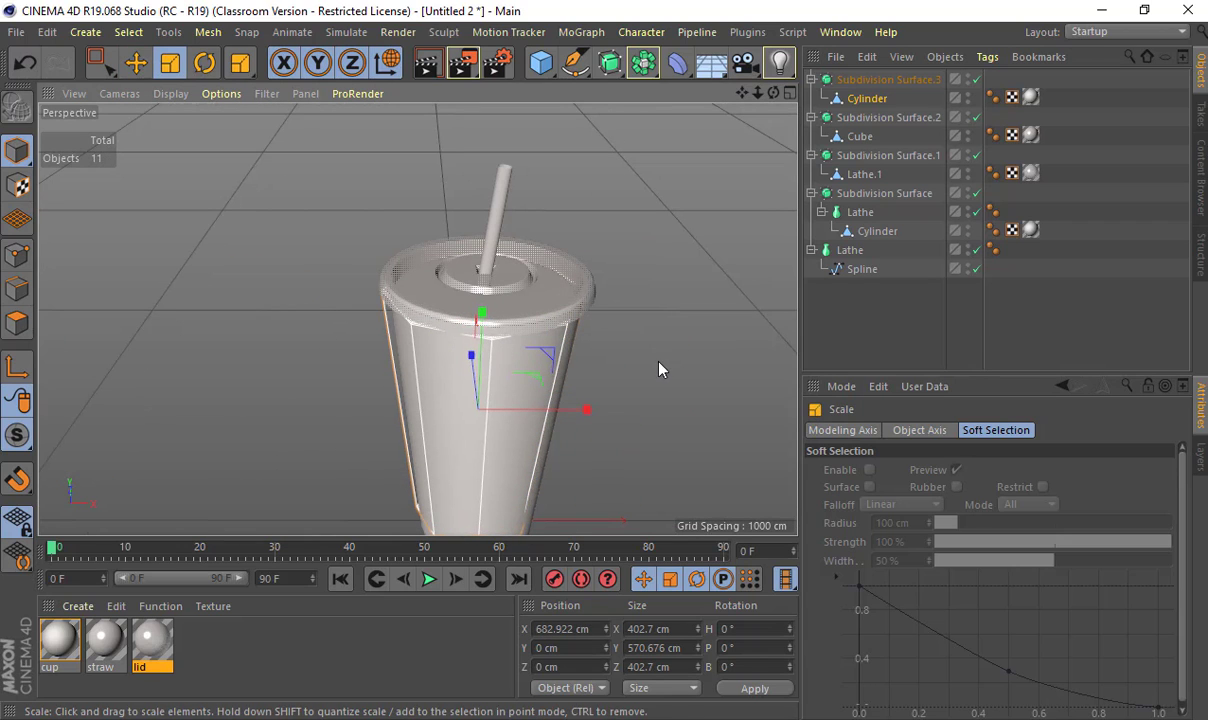
pyautogui.moveTo(659, 370); pyautogui.dragTo(631, 375)
pyautogui.press('e')
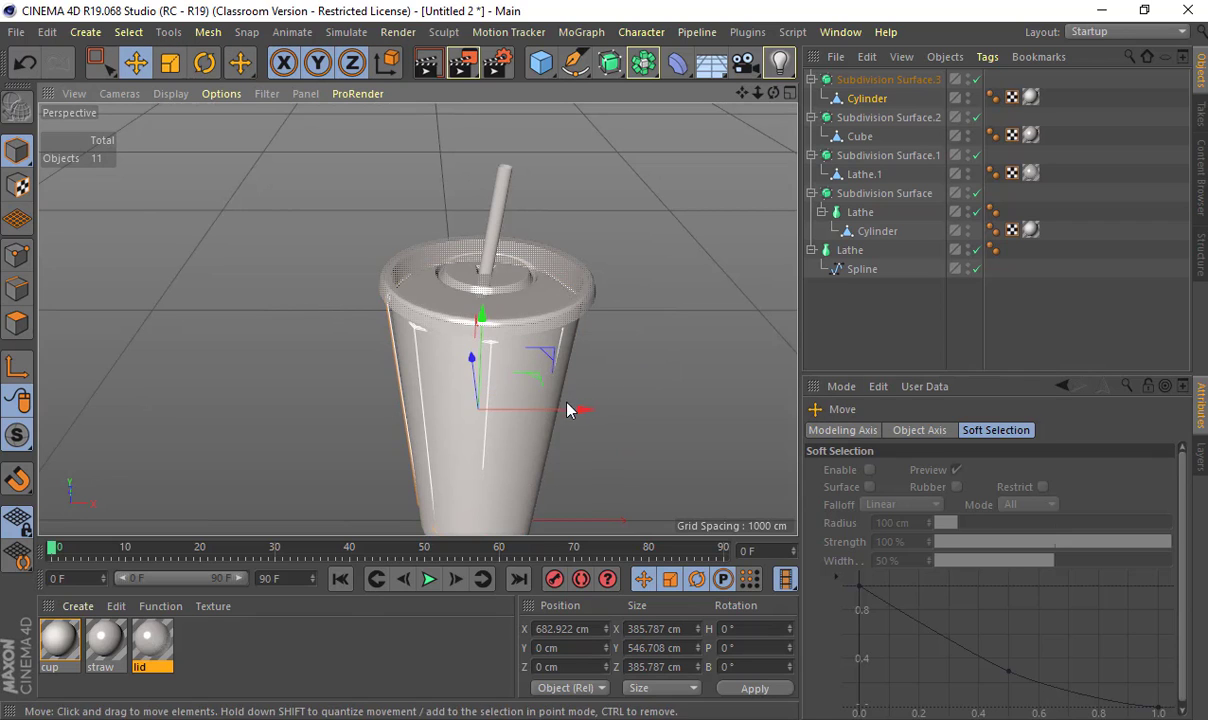
pyautogui.moveTo(568, 410); pyautogui.dragTo(580, 410)
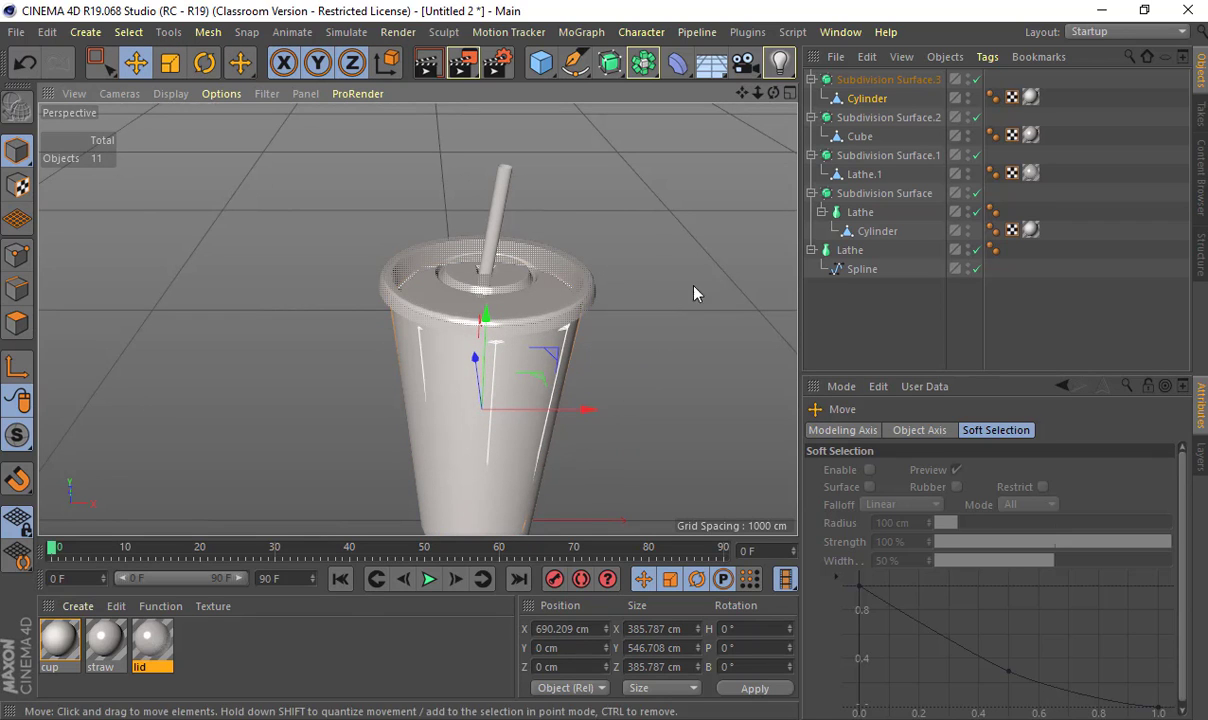
pyautogui.click(880, 79)
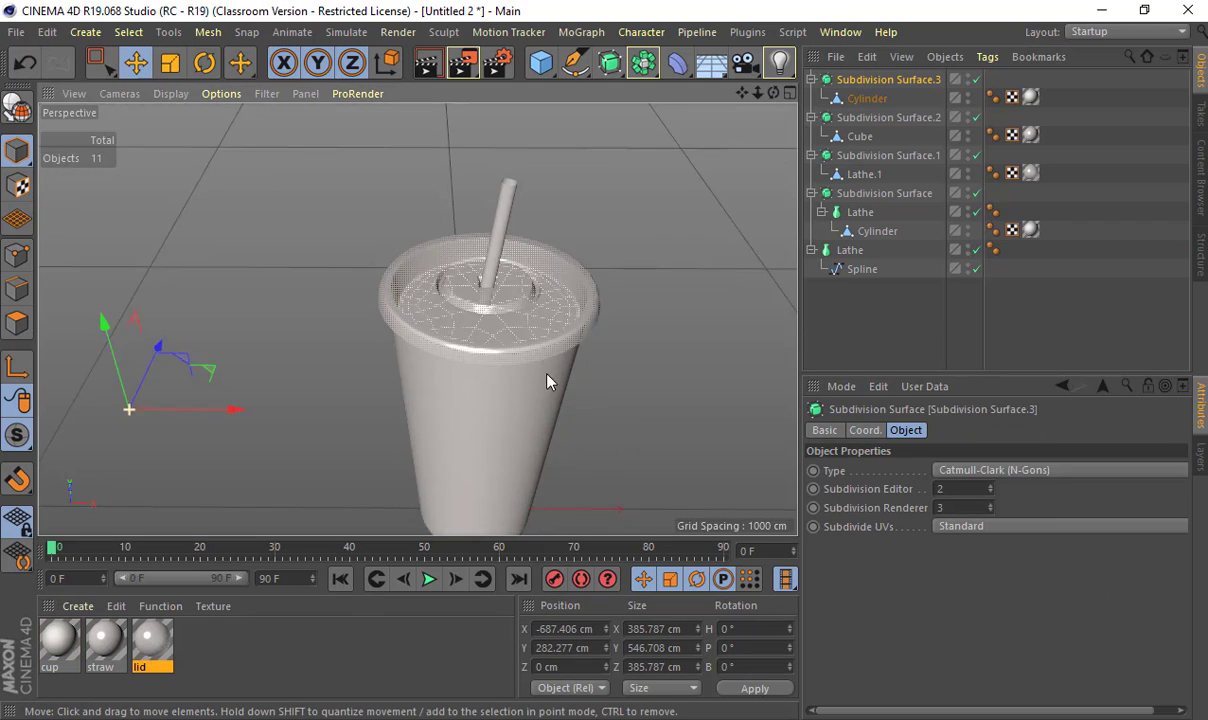
pyautogui.keyDown('alt'); pyautogui.moveTo(547, 381); pyautogui.dragTo(458, 464); pyautogui.keyUp('alt')
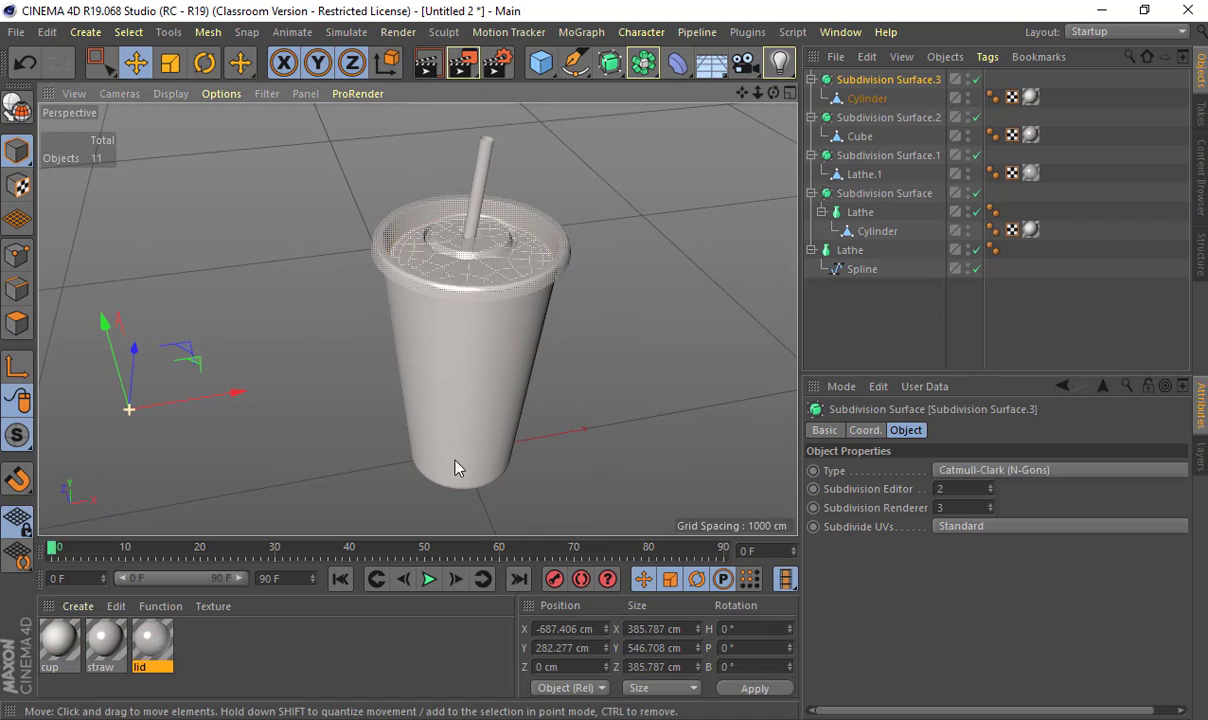
# - Create a new material and name it coke
pyautogui.doubleClick(236, 641)
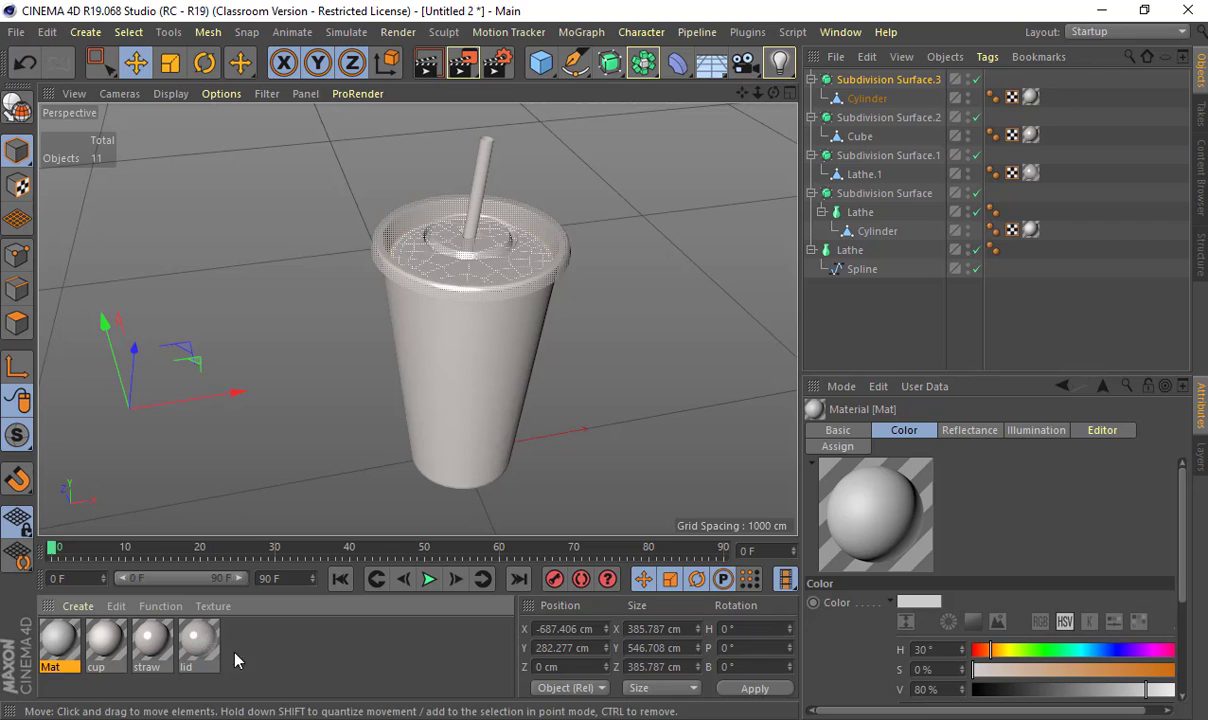
pyautogui.doubleClick(64, 675)
pyautogui.write('co')
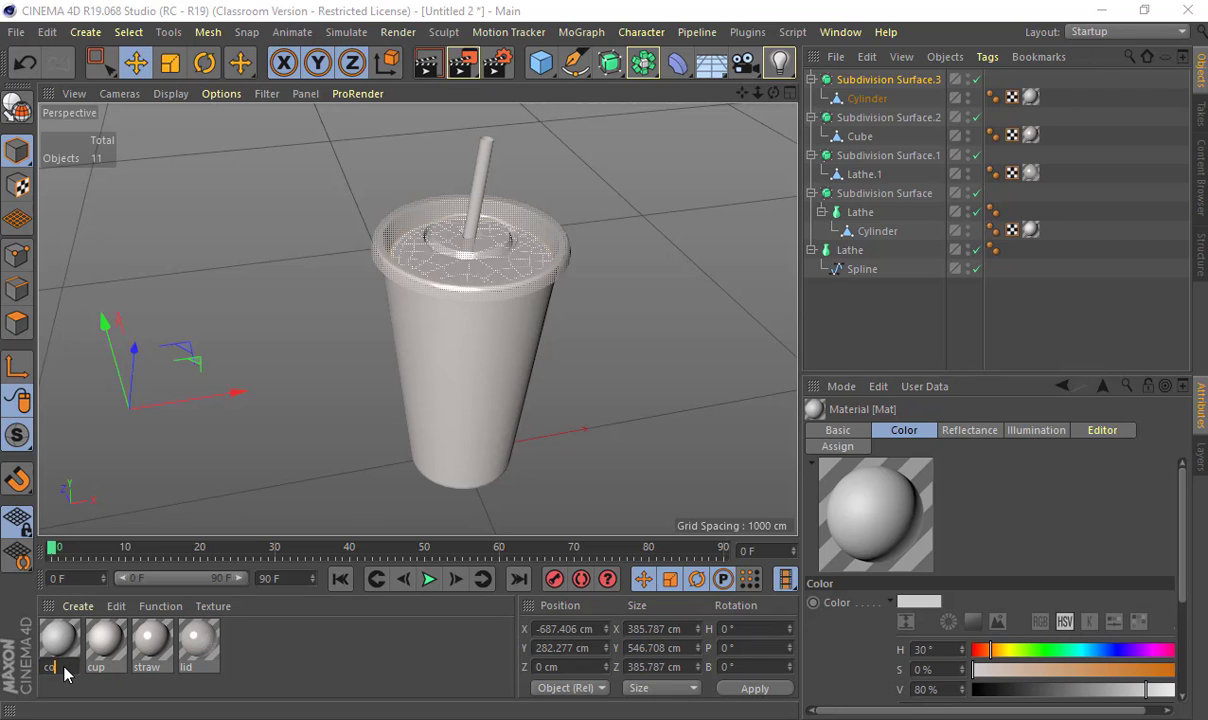
pyautogui.write('ke')
pyautogui.press('Return')
# - Assign the coke material to the liquid's Cylinder and set its color to H 31°, S 100%, V 61%
pyautogui.doubleClick(60, 645)
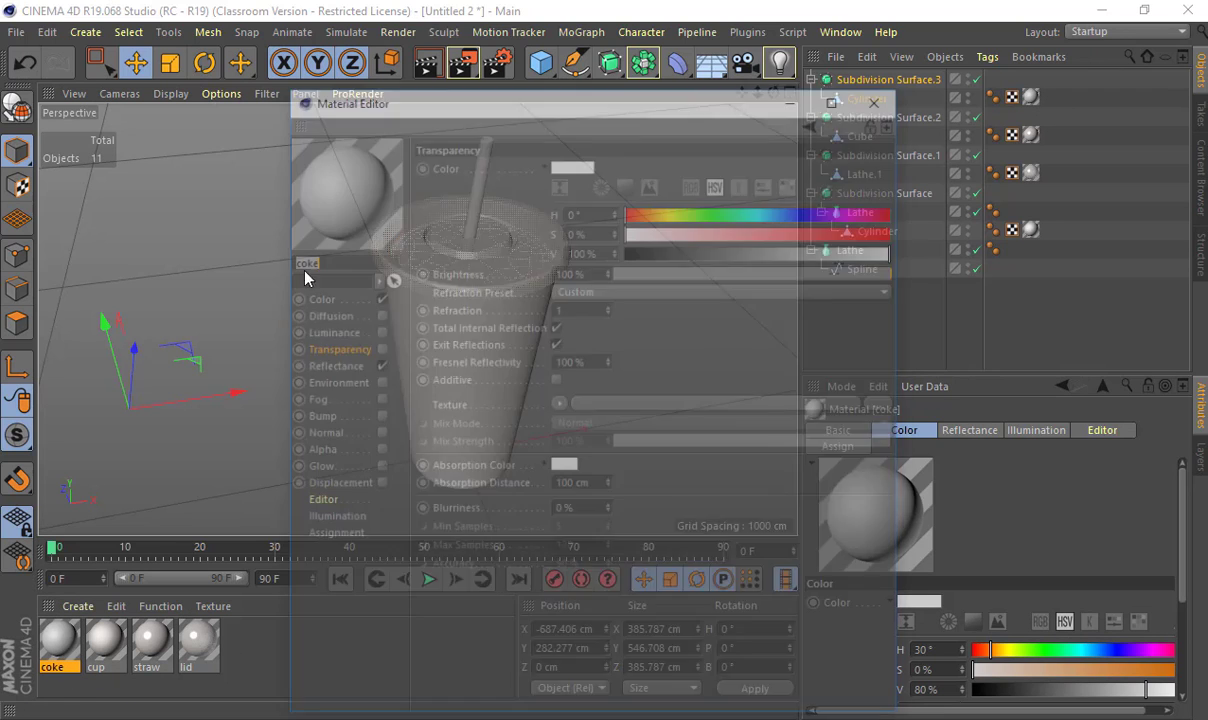
pyautogui.moveTo(704, 233); pyautogui.dragTo(752, 257)
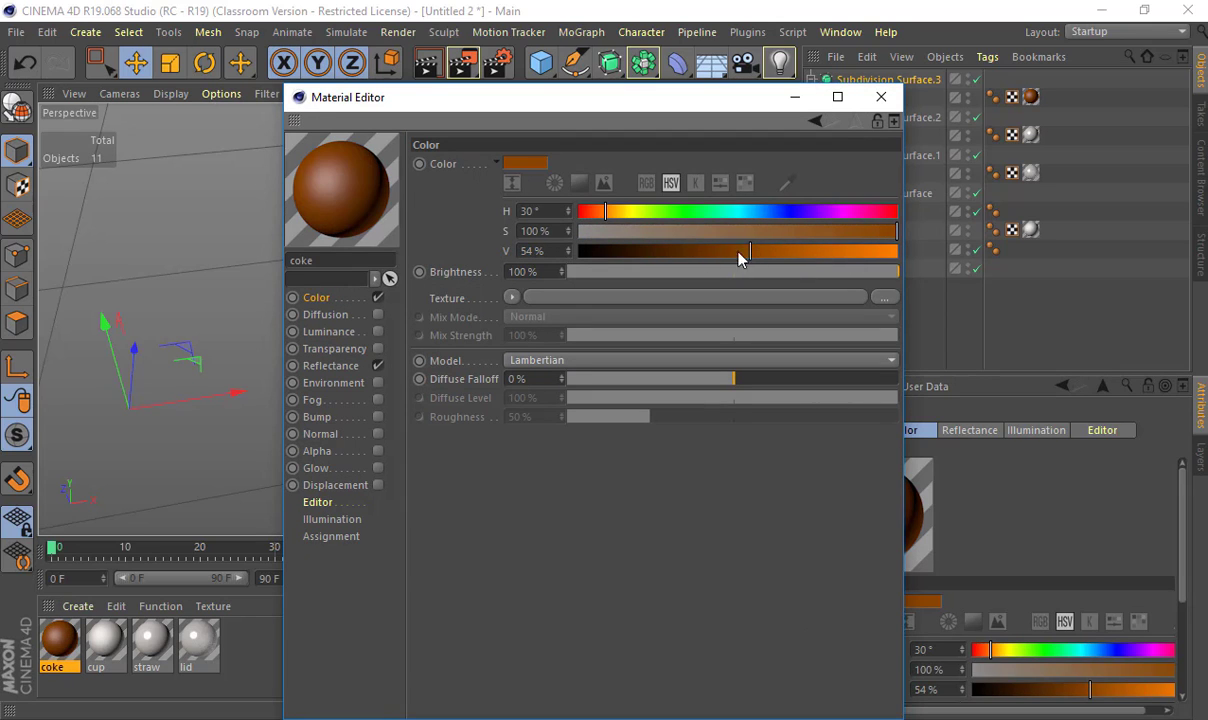
pyautogui.click(614, 216)
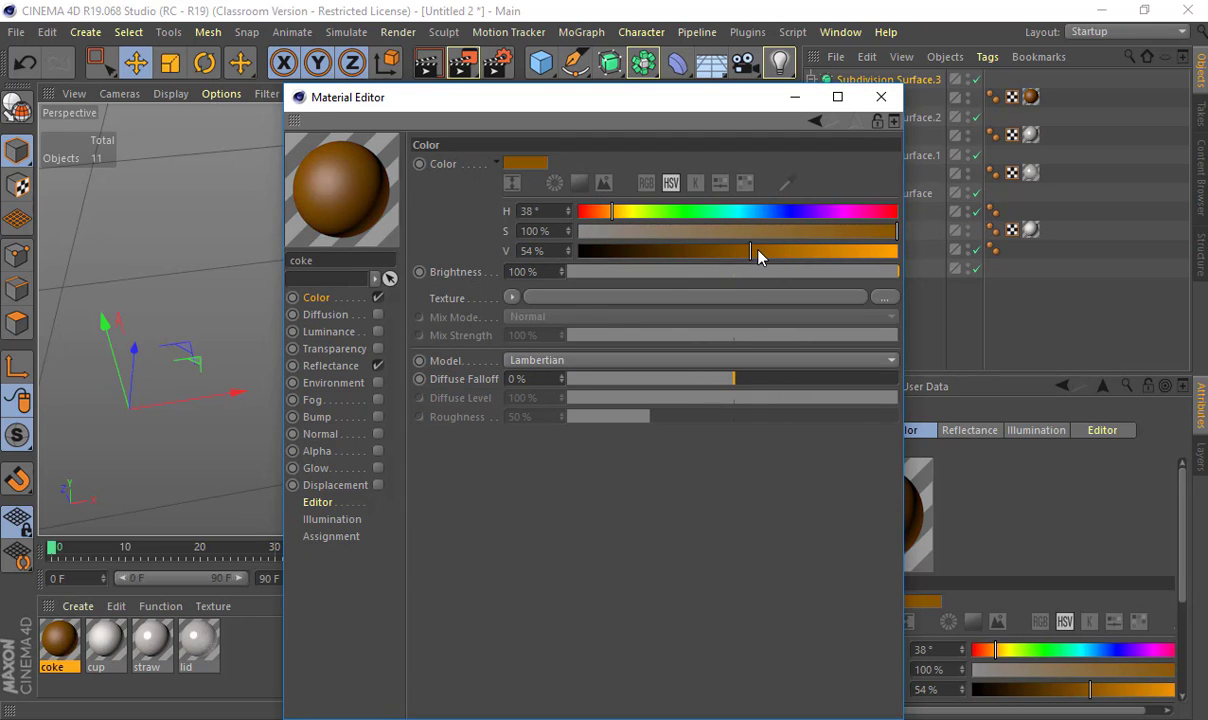
pyautogui.click(606, 212)
pyautogui.click(789, 251)
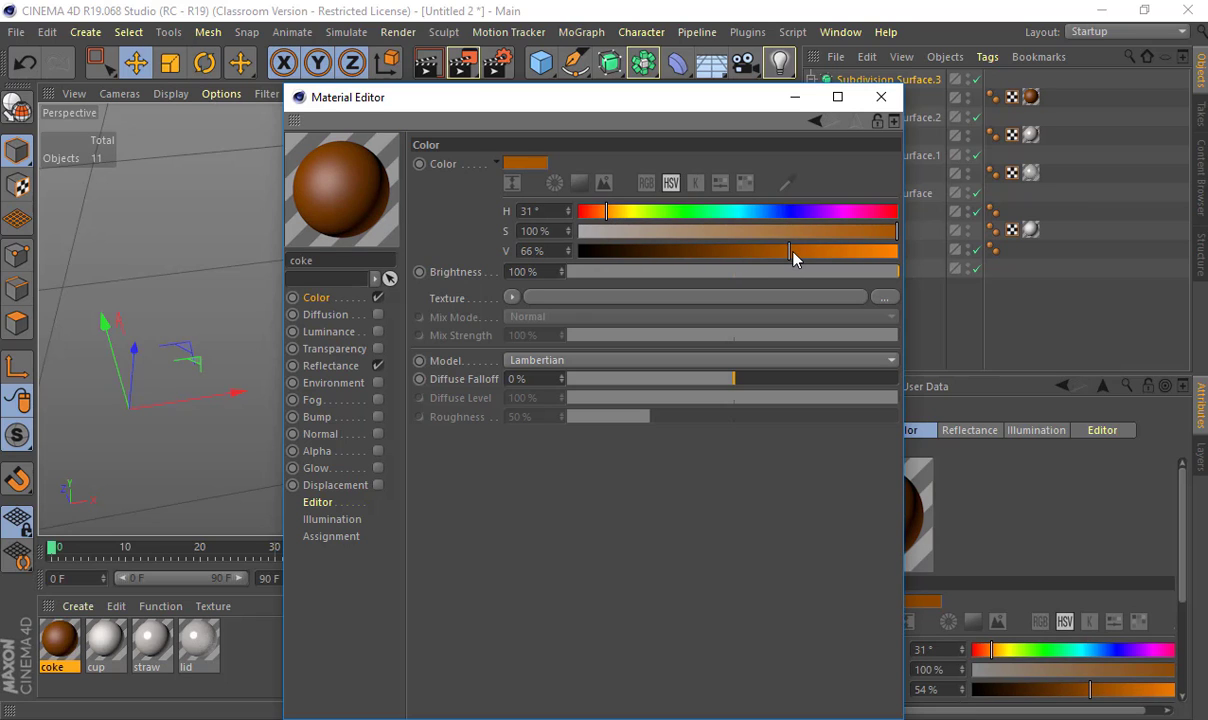
pyautogui.click(772, 251)
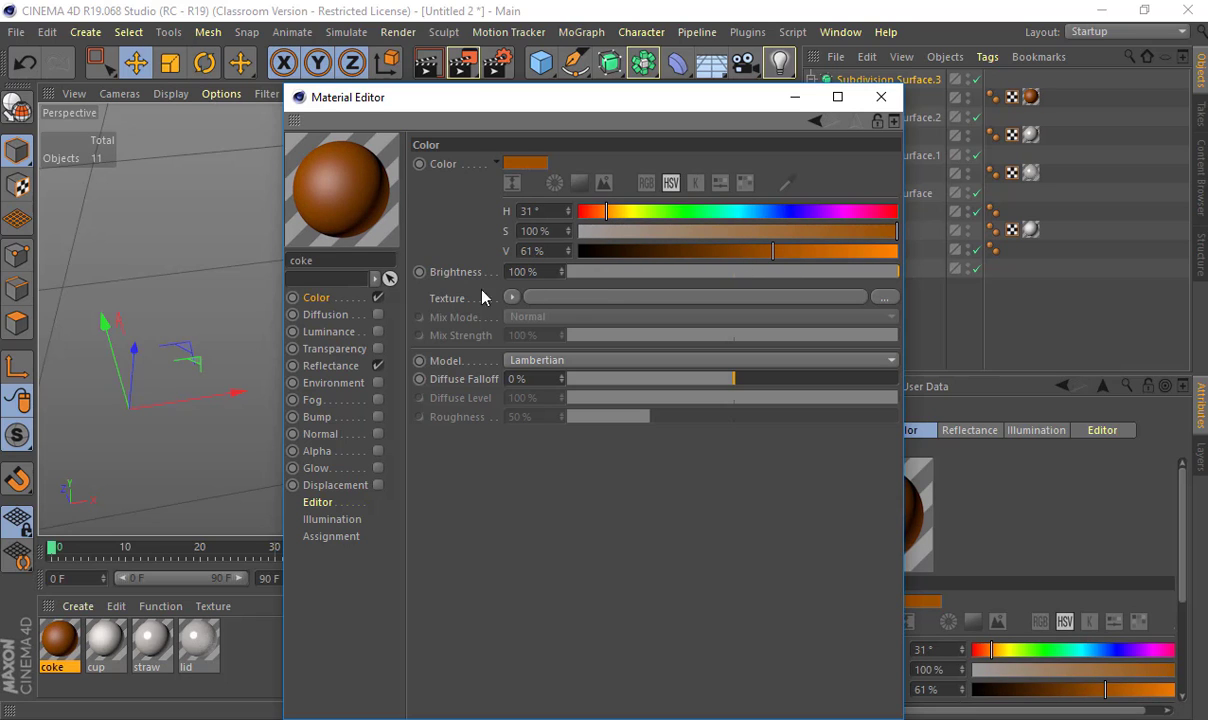
# - Enable transparency on the coke material with 90% brightness and a refraction of 1.2
pyautogui.click(377, 348)
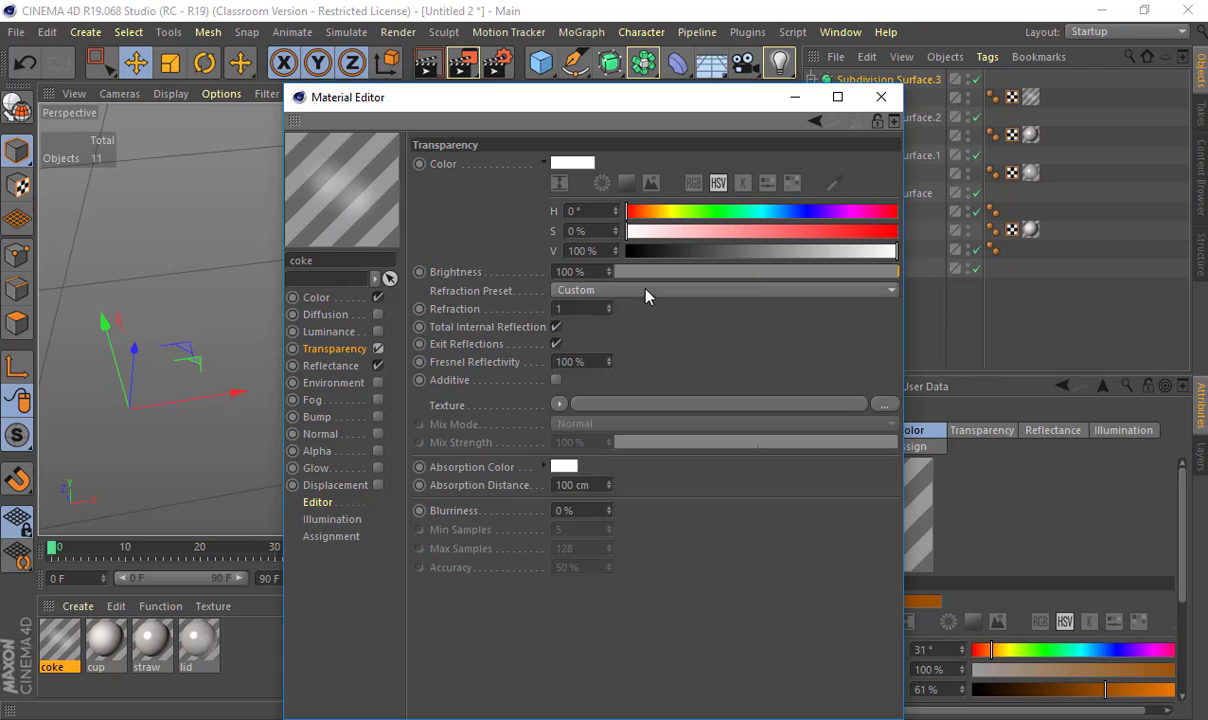
pyautogui.click(853, 280)
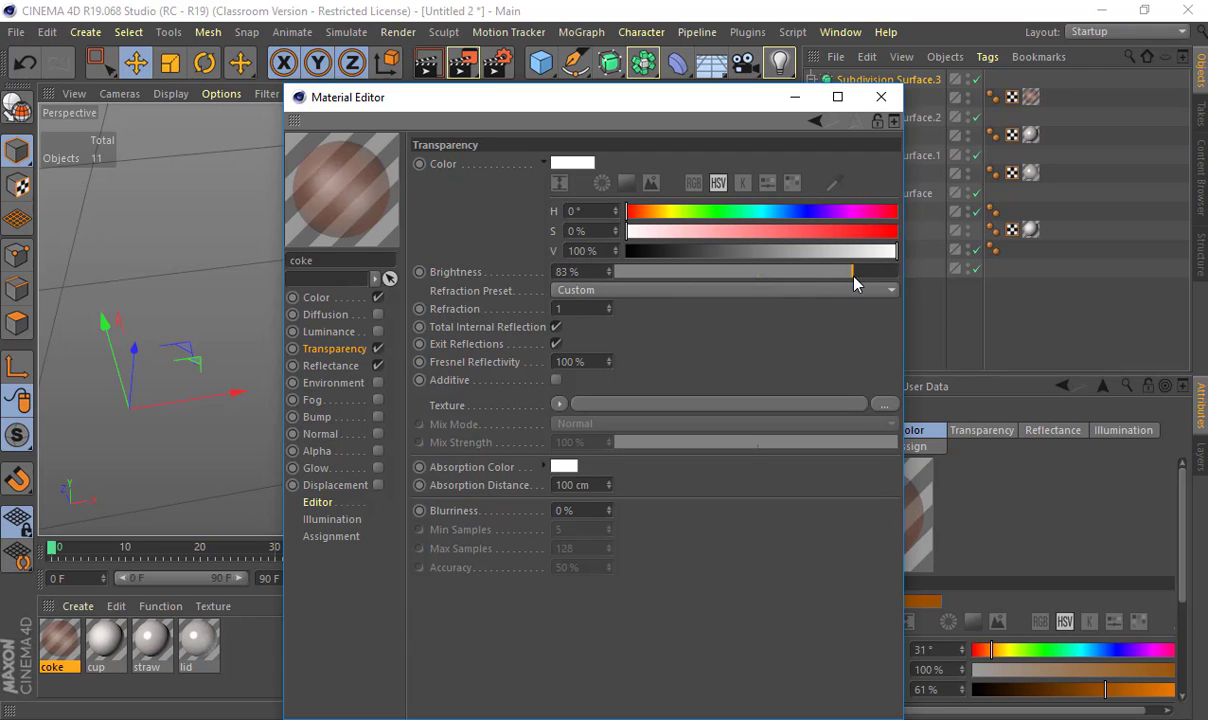
pyautogui.moveTo(871, 277); pyautogui.dragTo(874, 277)
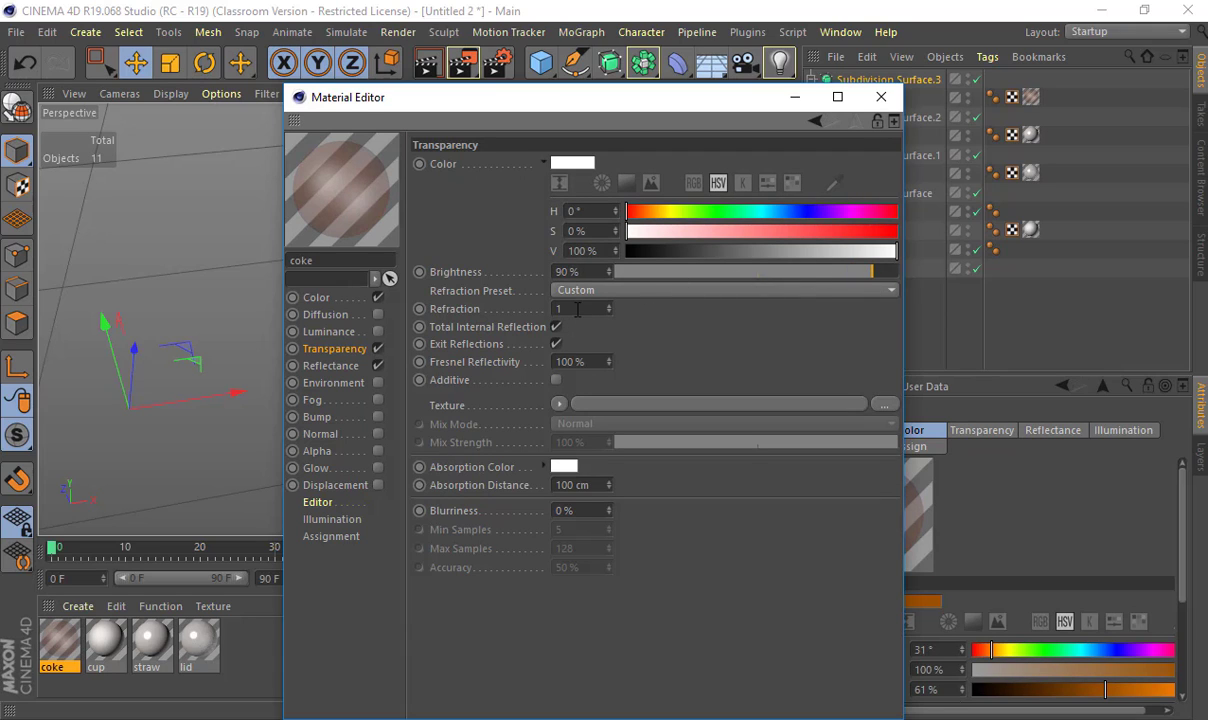
pyautogui.moveTo(577, 309); pyautogui.dragTo(503, 308)
pyautogui.write('1.25')
pyautogui.press('Return')
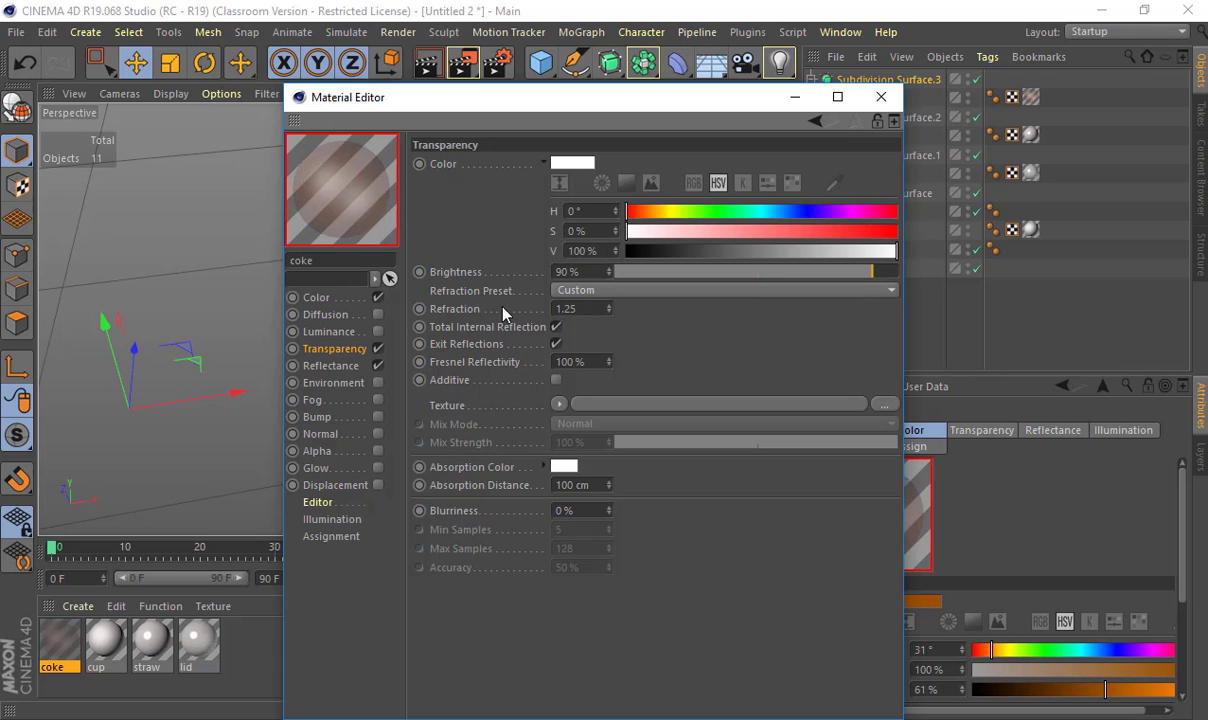
pyautogui.moveTo(581, 312); pyautogui.dragTo(475, 309)
pyautogui.write('1.2')
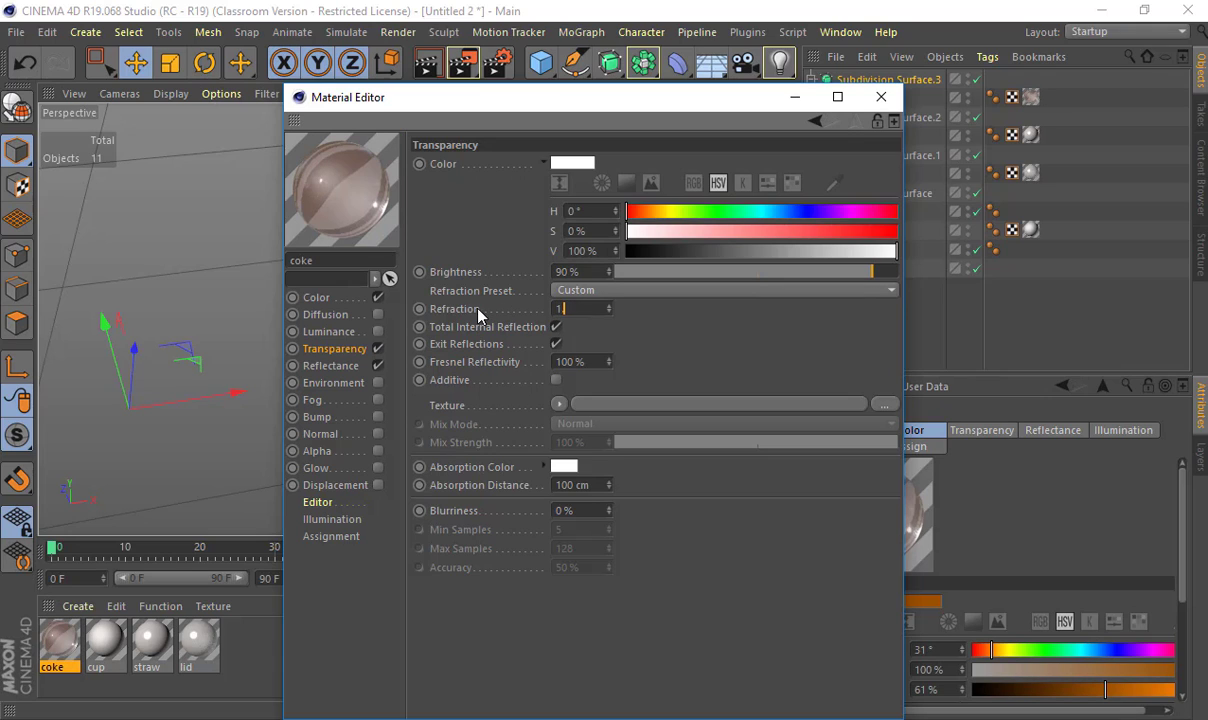
pyautogui.press('Return')
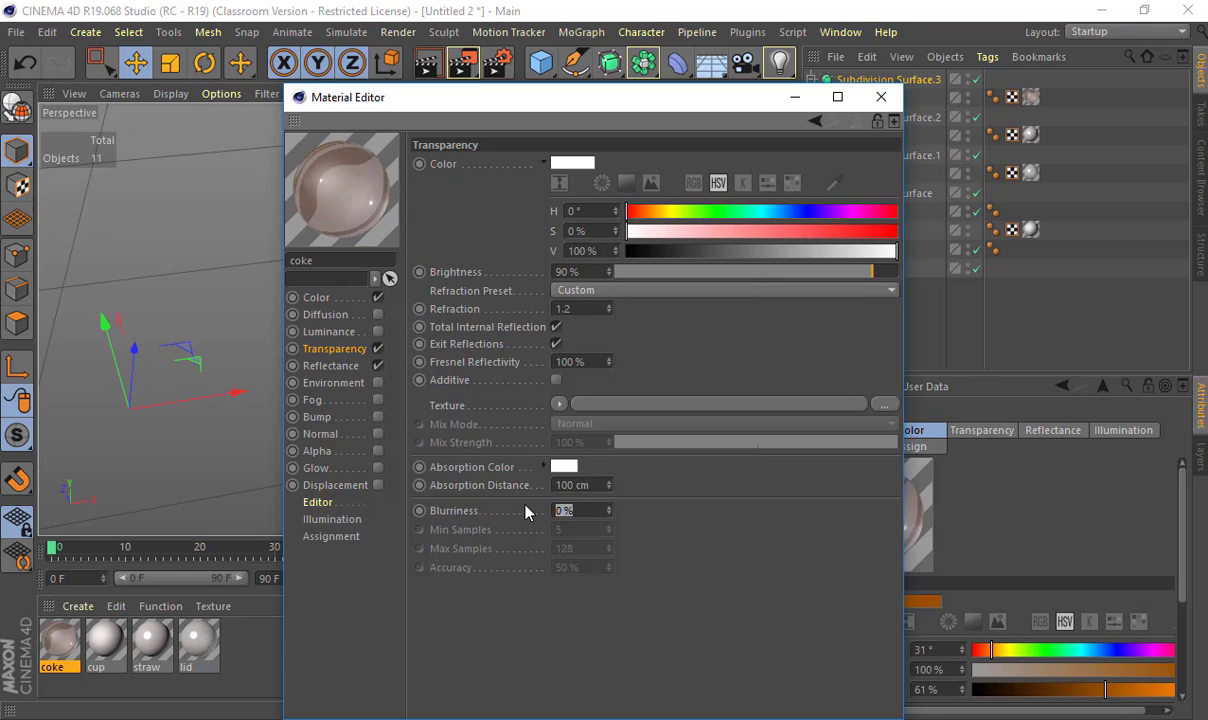
# - Set the blurriness of the coke material's transparency to 10%
pyautogui.write('5')
pyautogui.press('Return')
pyautogui.write('10')
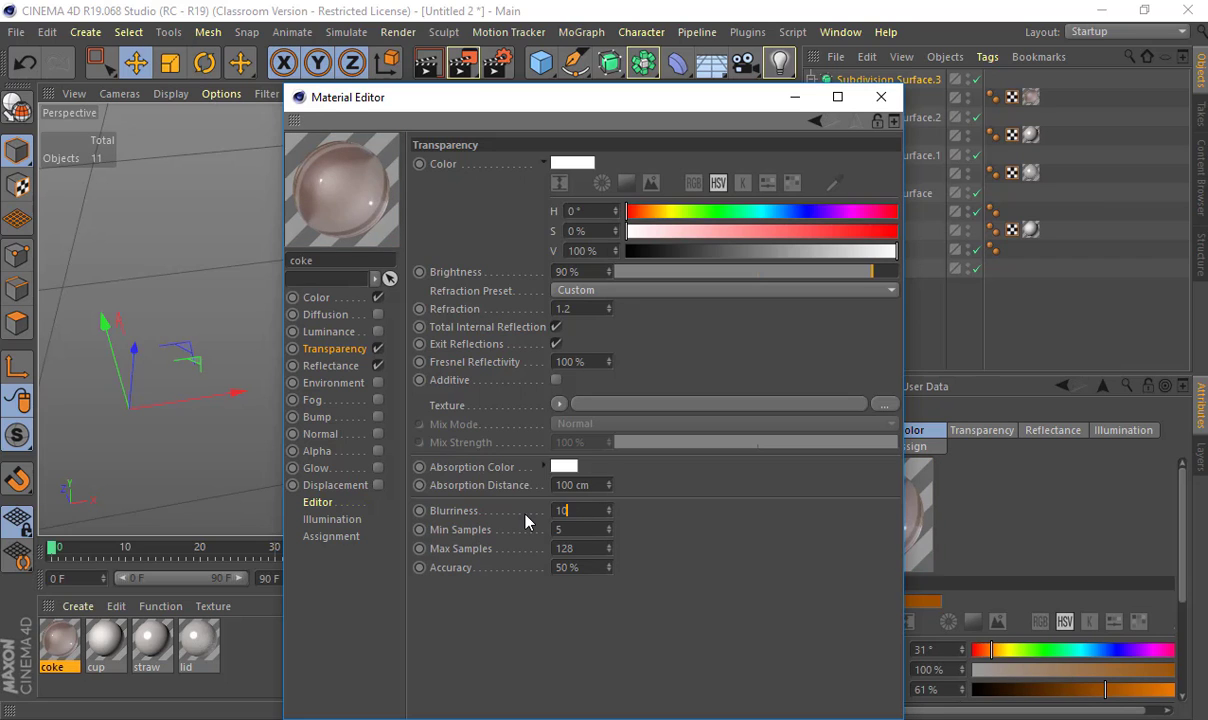
pyautogui.press('Return')
# - Change the coke material's default specular reflectance to Ward with 7% roughness and 39% reflection strength
pyautogui.click(331, 366)
pyautogui.click(634, 446)
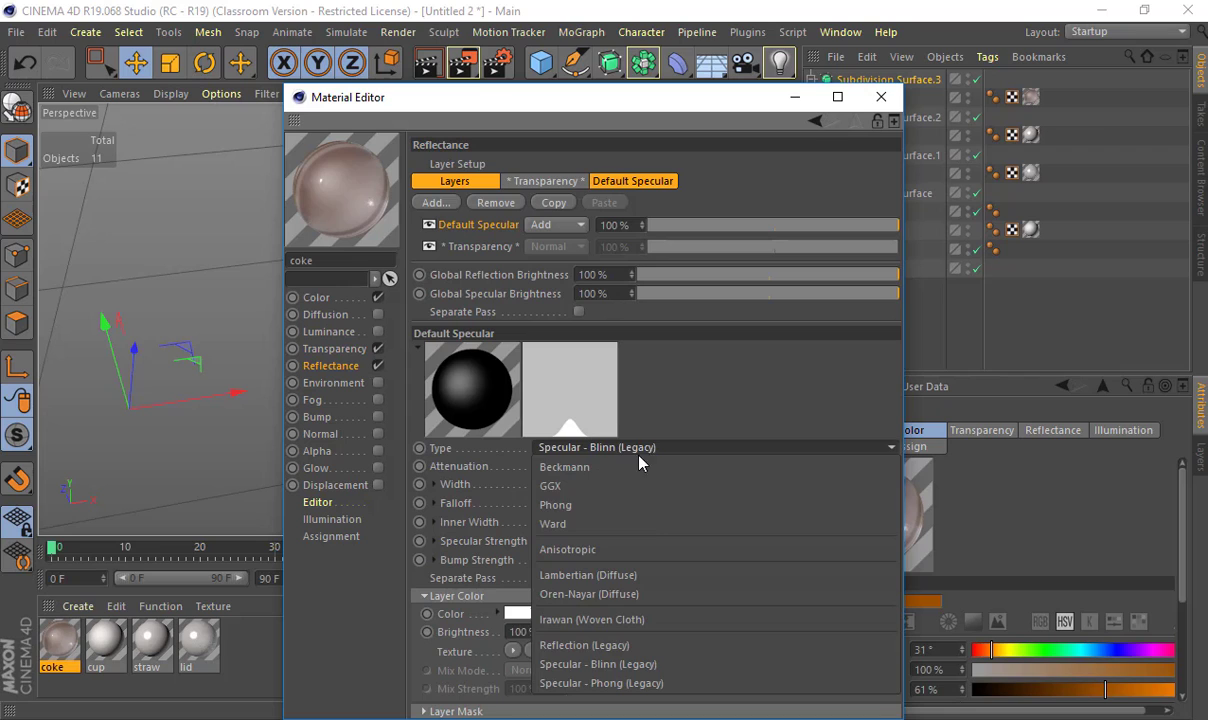
pyautogui.click(652, 521)
pyautogui.moveTo(755, 483); pyautogui.dragTo(777, 484)
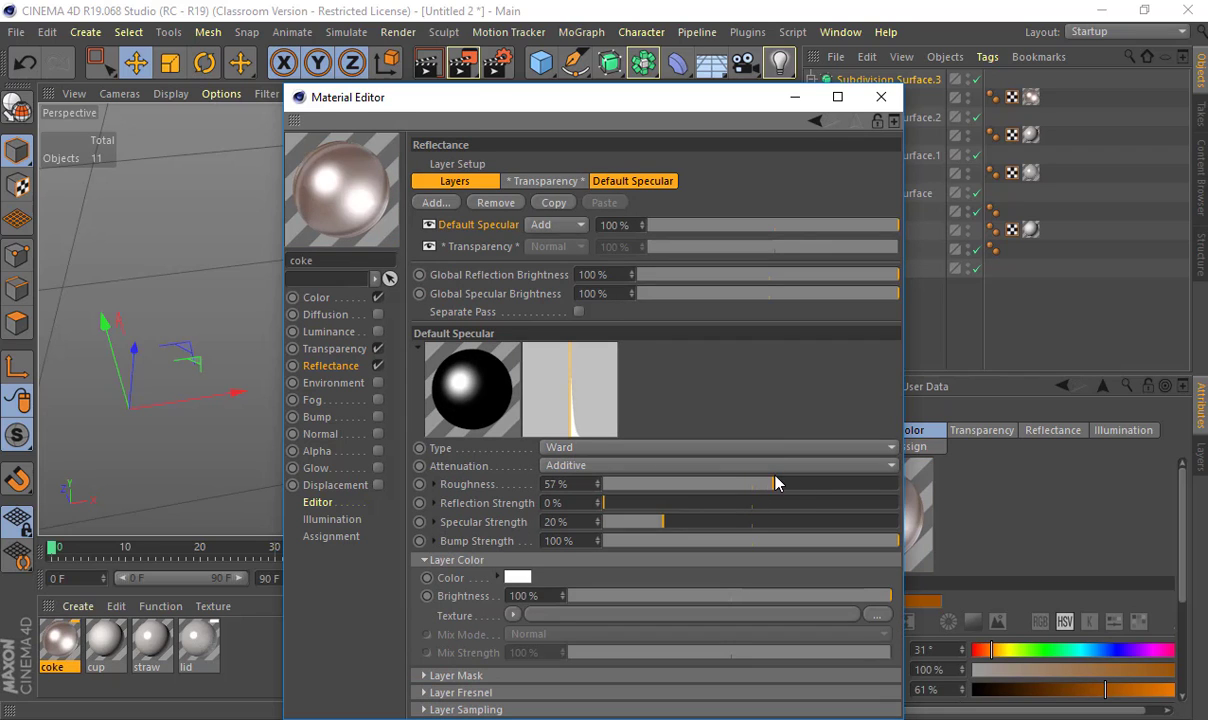
pyautogui.click(675, 484)
pyautogui.moveTo(671, 502); pyautogui.dragTo(695, 502)
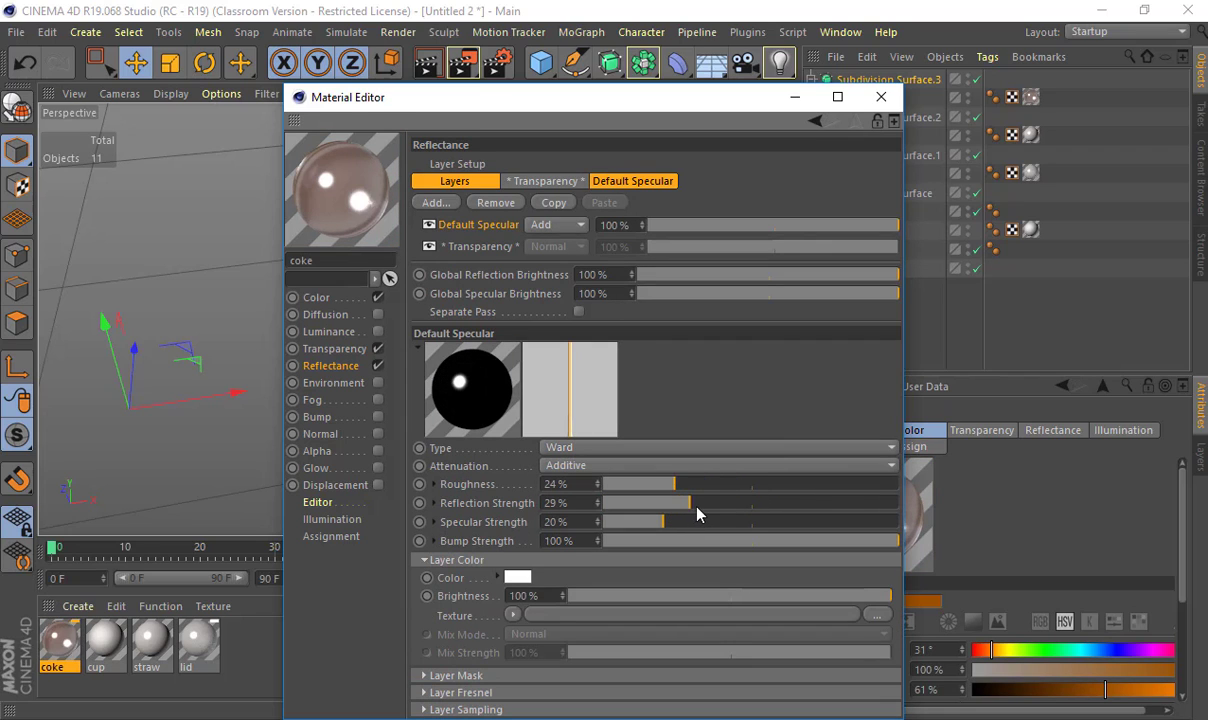
pyautogui.click(696, 486)
pyautogui.click(625, 485)
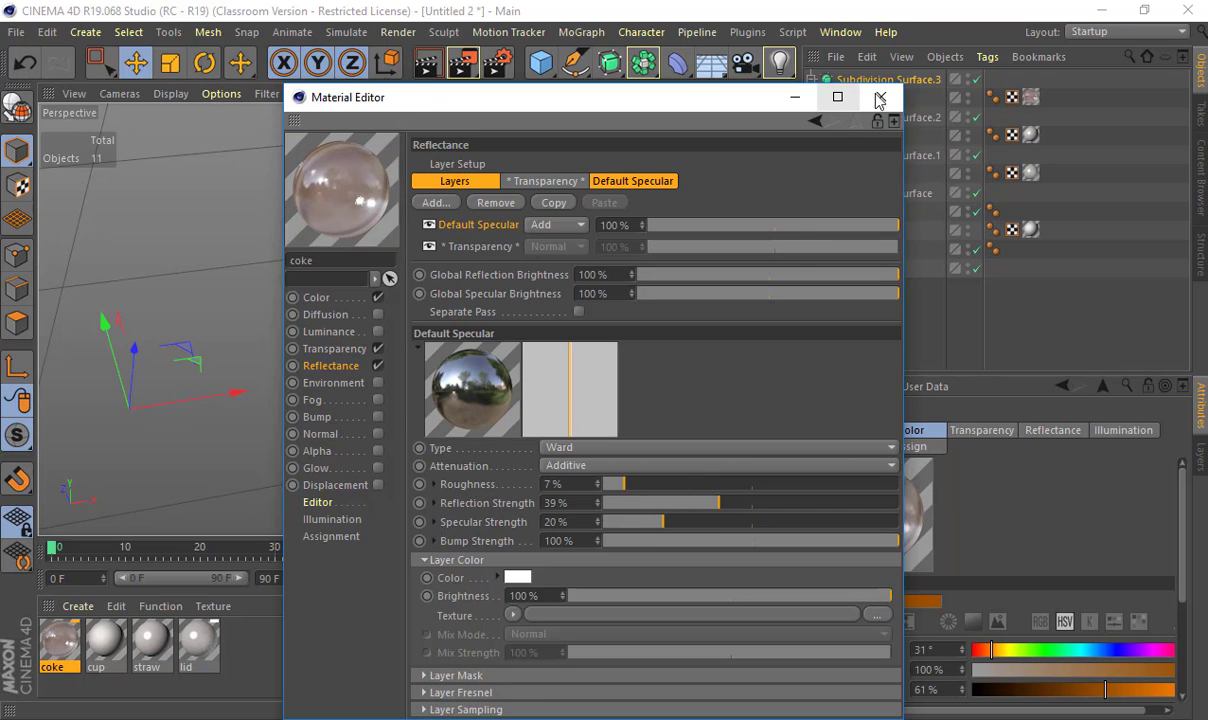
# - Set the specular layer color of the coke material to brown with H 33°, S 100%, V 63%
pyautogui.click(520, 577)
pyautogui.click(470, 577)
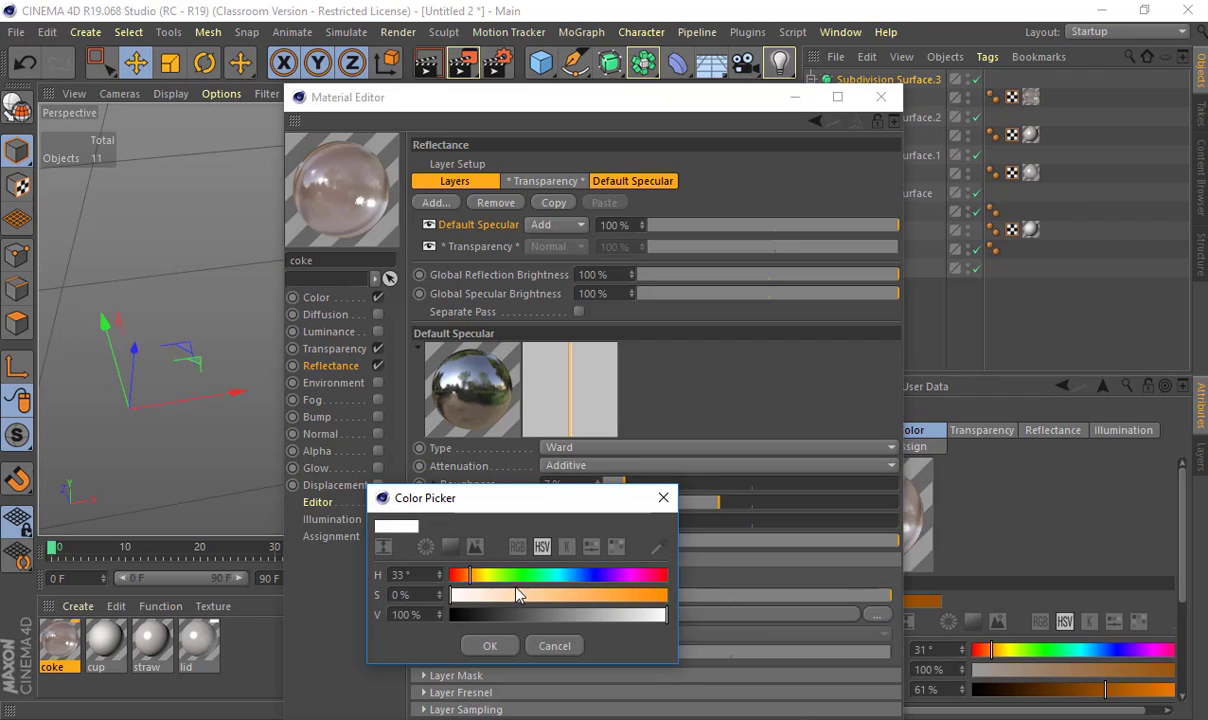
pyautogui.moveTo(518, 591); pyautogui.dragTo(666, 593)
pyautogui.click(592, 618)
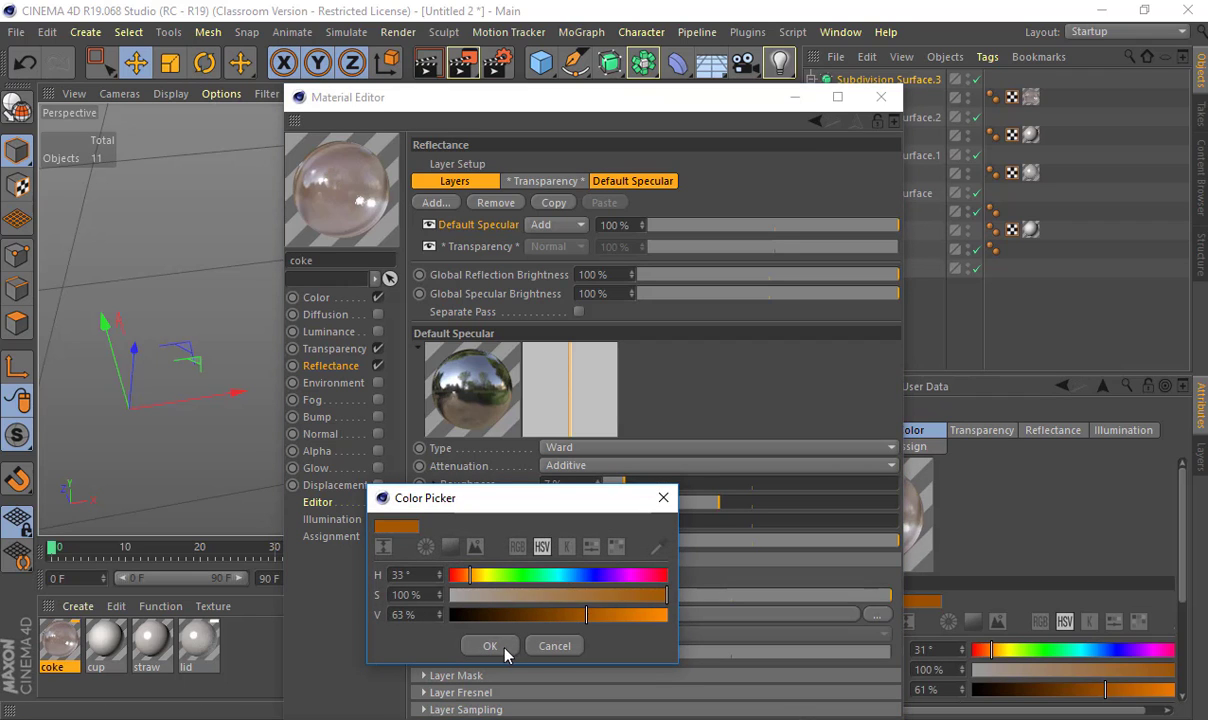
pyautogui.click(490, 645)
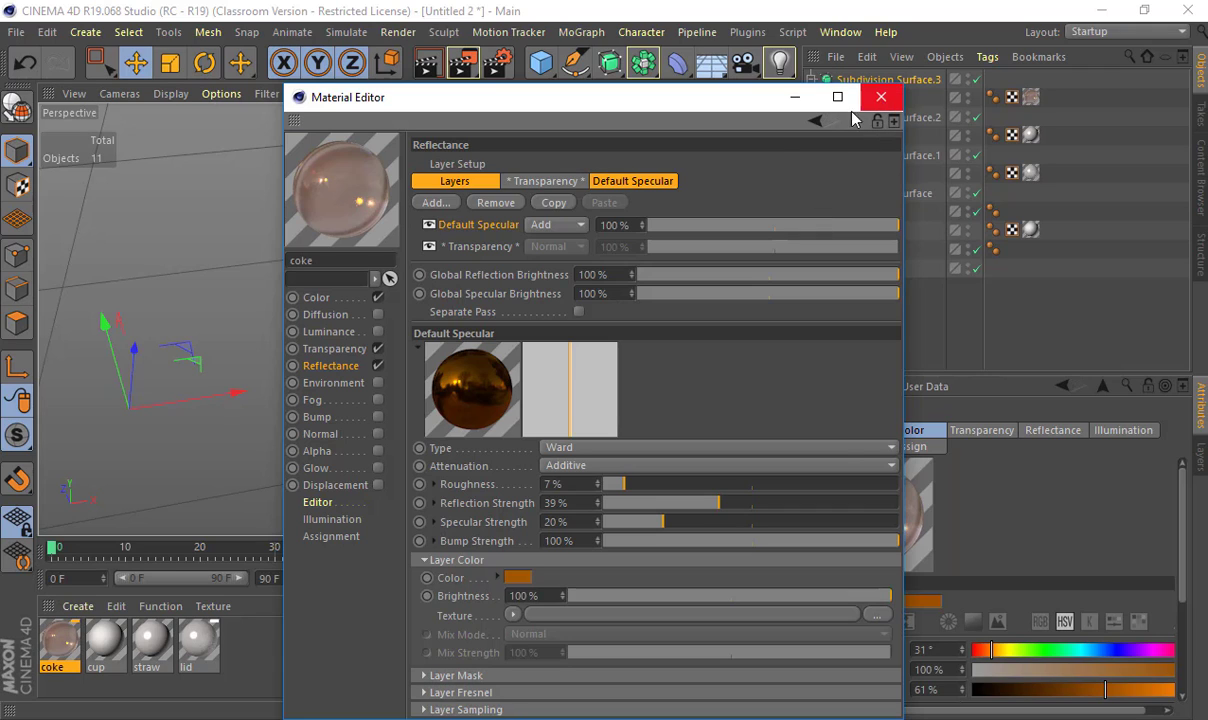
# - Lower the brightness of the coke material's color channel to 63%
pyautogui.click(318, 297)
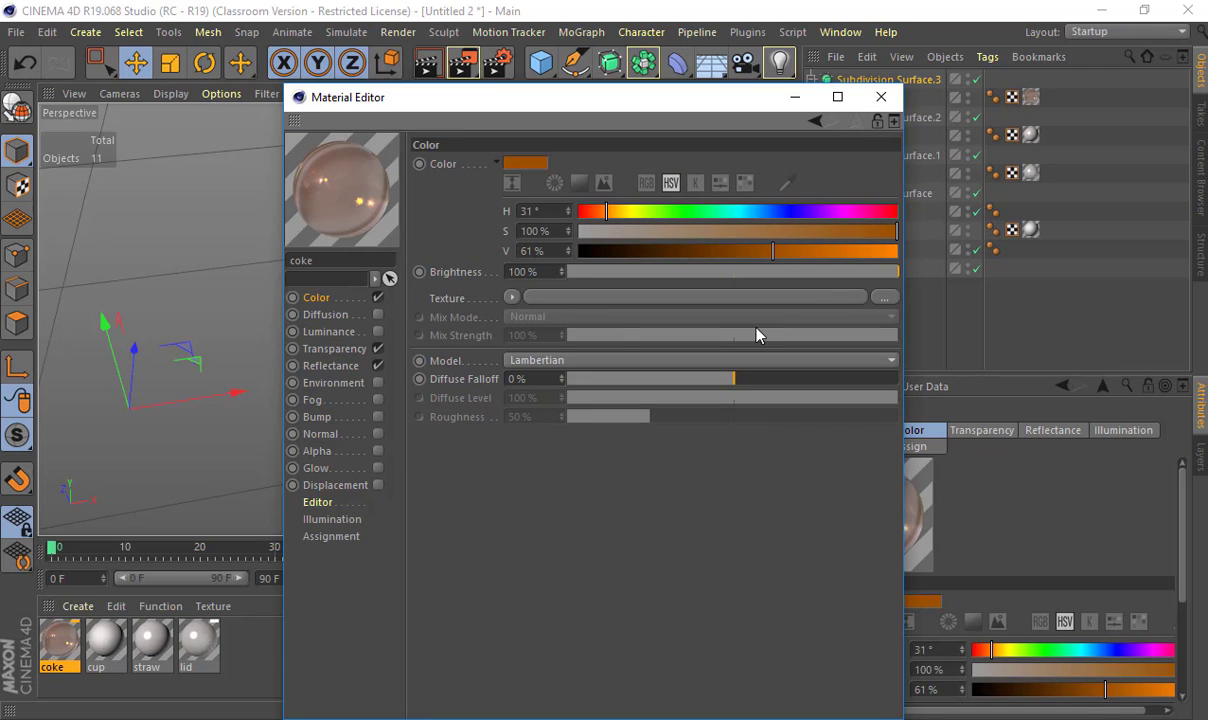
pyautogui.moveTo(752, 282)
pyautogui.mouseDown()
pyautogui.moveTo(704, 279)
pyautogui.moveTo(776, 281)
pyautogui.mouseUp()
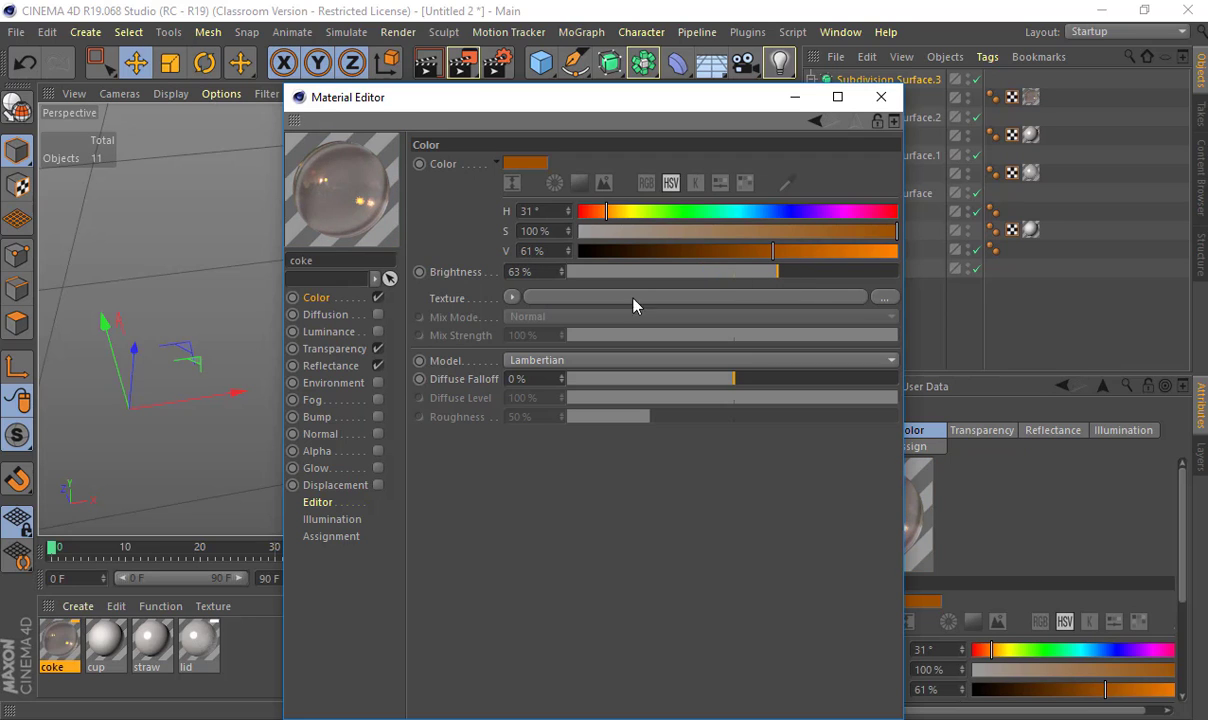
pyautogui.click(342, 364)
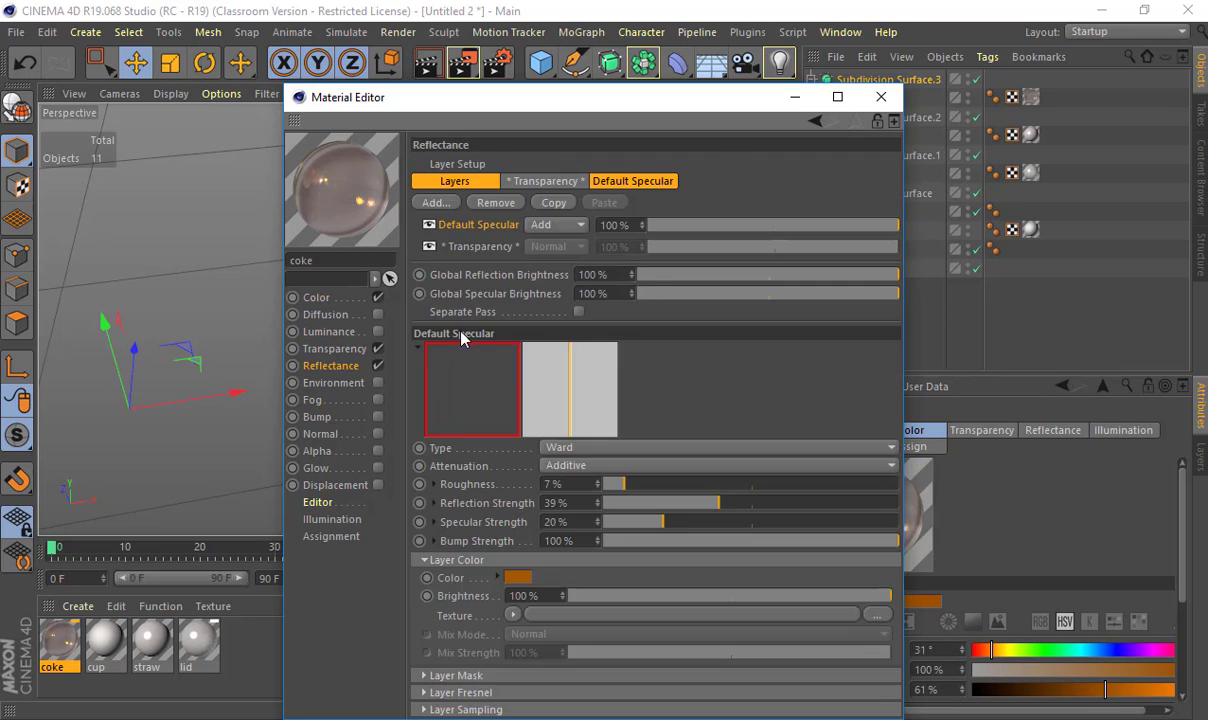
# - Tint the coke material's transparency color a light orange-brown with H 36° and V 78%, and close the material's settings
pyautogui.click(336, 349)
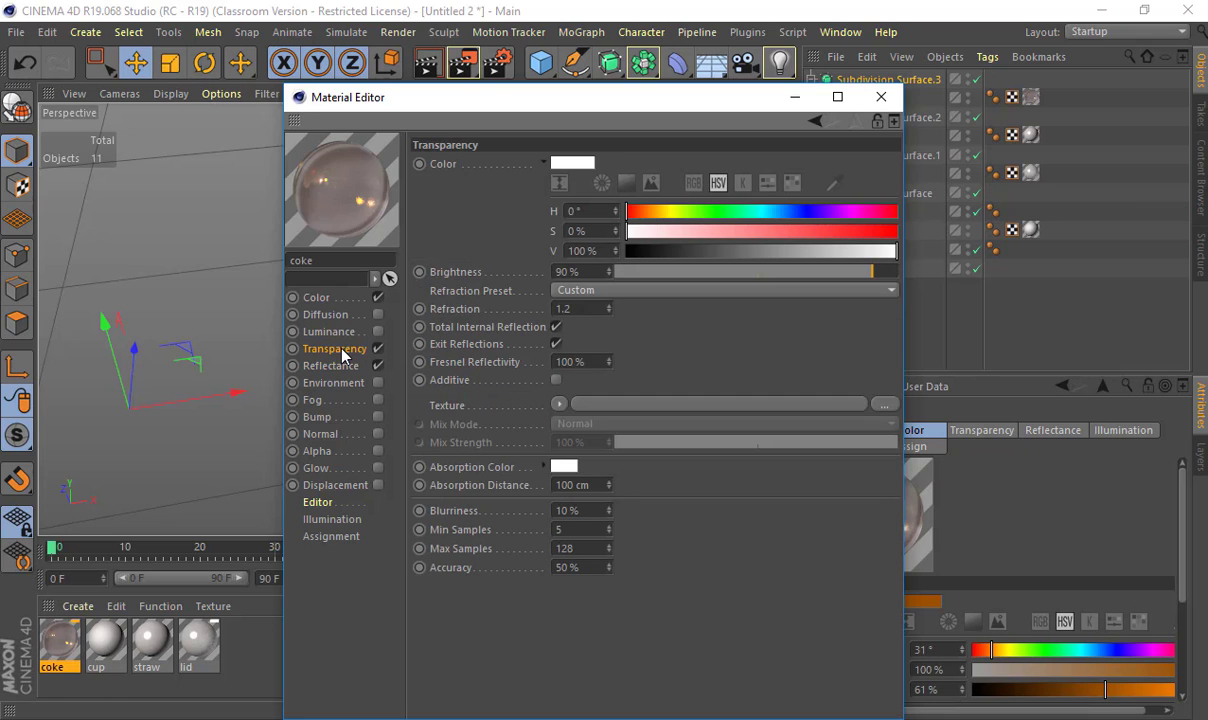
pyautogui.click(585, 164)
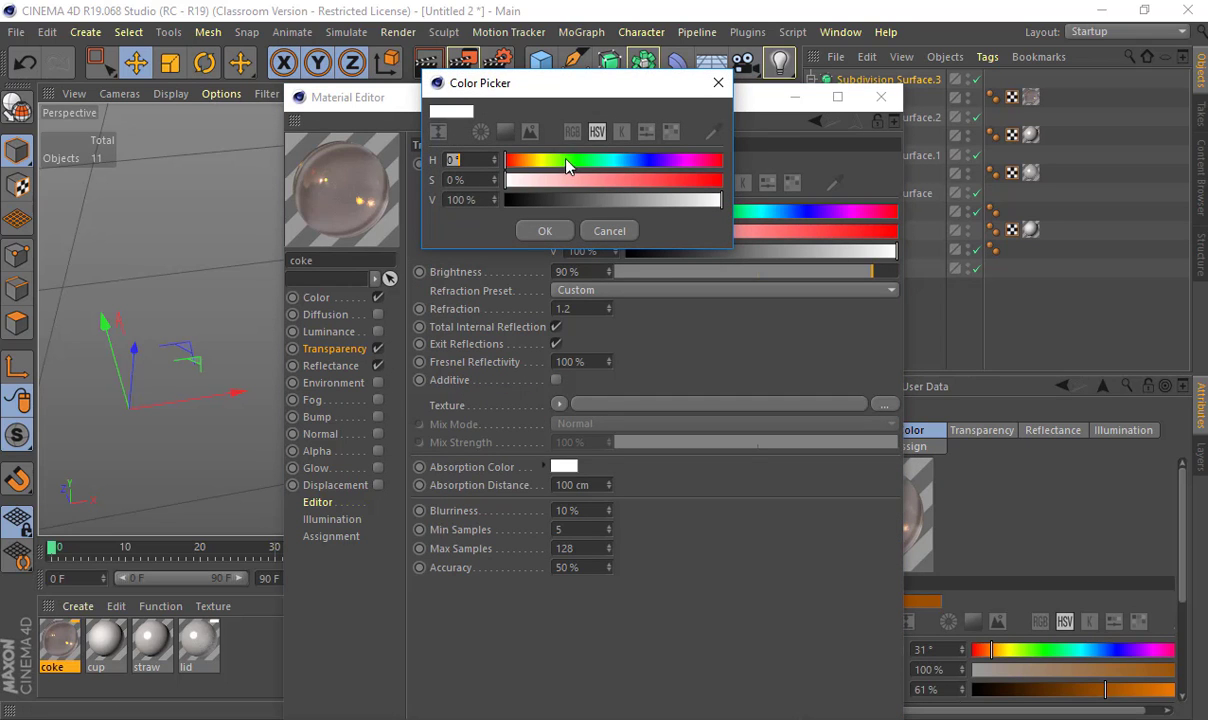
pyautogui.moveTo(517, 163)
pyautogui.mouseDown()
pyautogui.moveTo(542, 164)
pyautogui.moveTo(527, 166)
pyautogui.mouseUp()
pyautogui.moveTo(532, 179); pyautogui.dragTo(726, 182)
pyautogui.moveTo(650, 199); pyautogui.dragTo(616, 199)
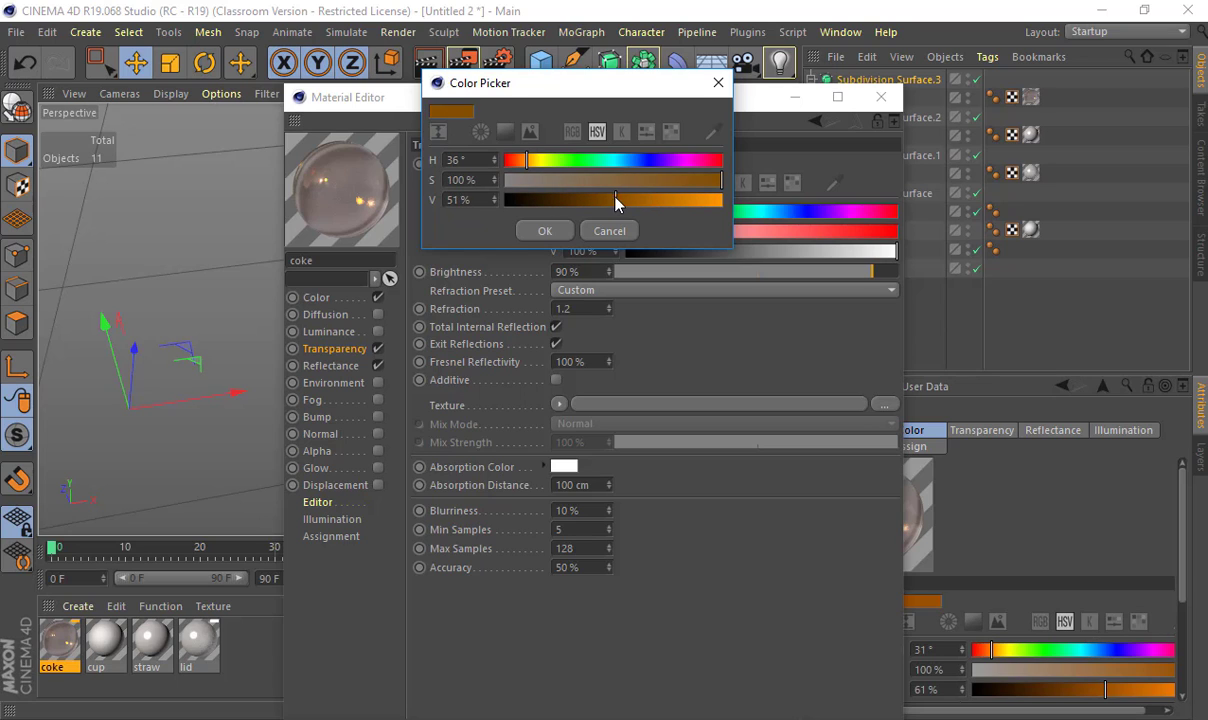
pyautogui.click(545, 231)
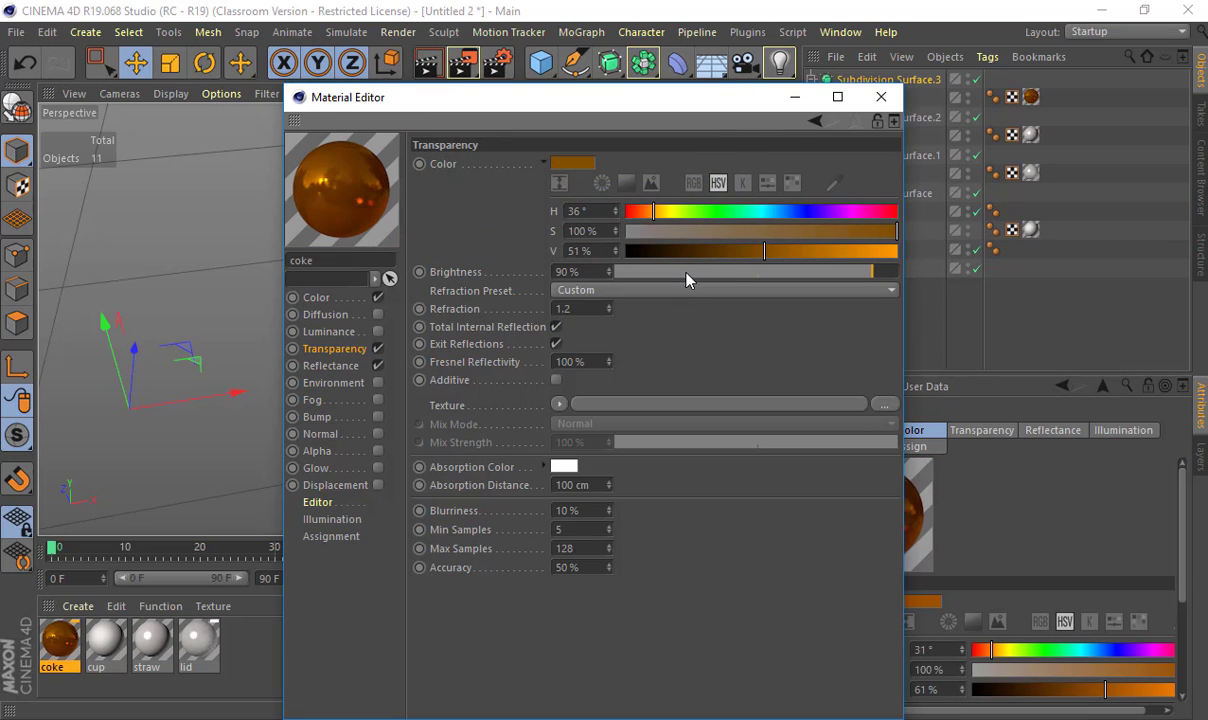
pyautogui.moveTo(764, 250); pyautogui.dragTo(810, 231)
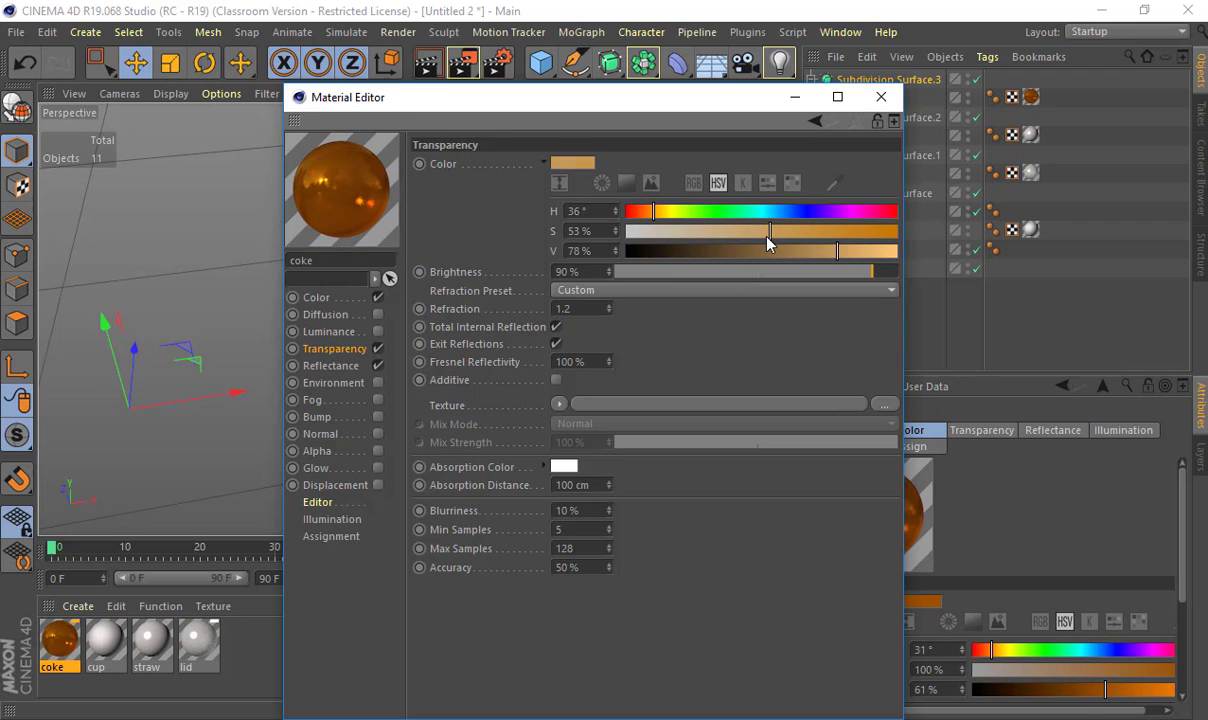
pyautogui.click(881, 97)
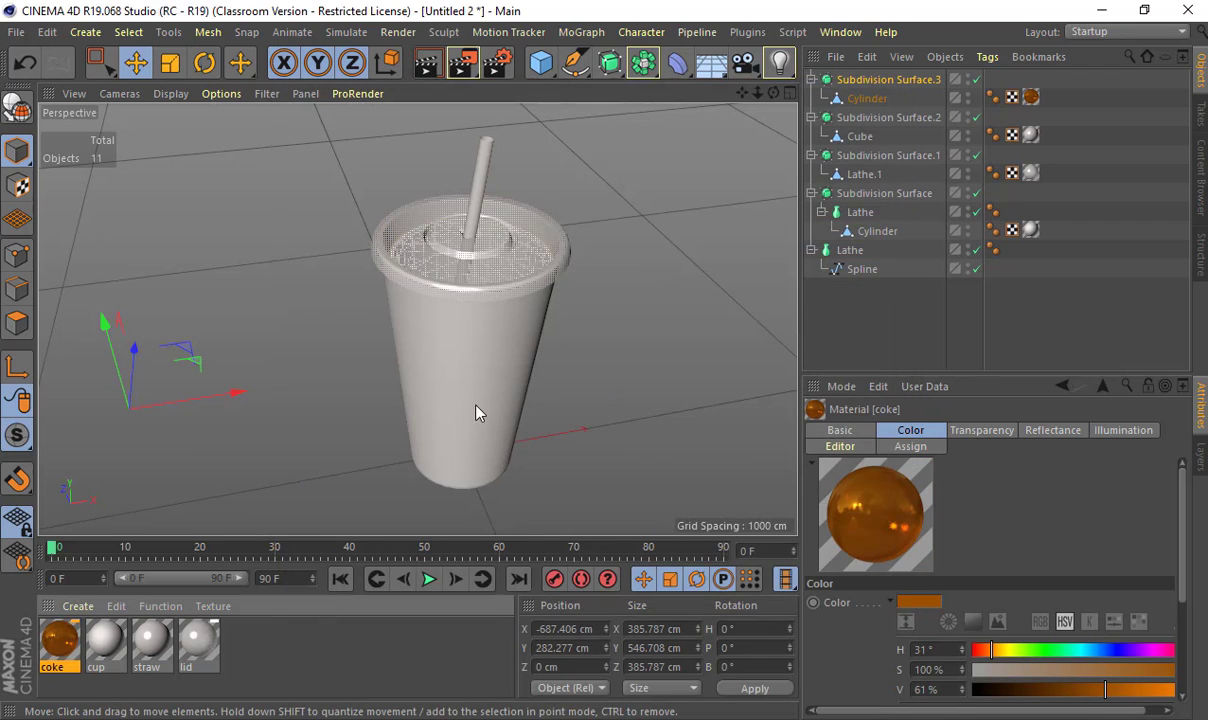
# - Render the whole cup to the Picture Viewer to check the coke material, and close the render
pyautogui.click(593, 447)
pyautogui.keyDown('alt'); pyautogui.moveTo(593, 447); pyautogui.dragTo(458, 423); pyautogui.keyUp('alt')
pyautogui.keyDown('alt'); pyautogui.moveTo(458, 423); pyautogui.dragTo(407, 402, button='right'); pyautogui.keyUp('alt')
pyautogui.keyDown('alt'); pyautogui.moveTo(407, 402); pyautogui.dragTo(393, 415); pyautogui.keyUp('alt')
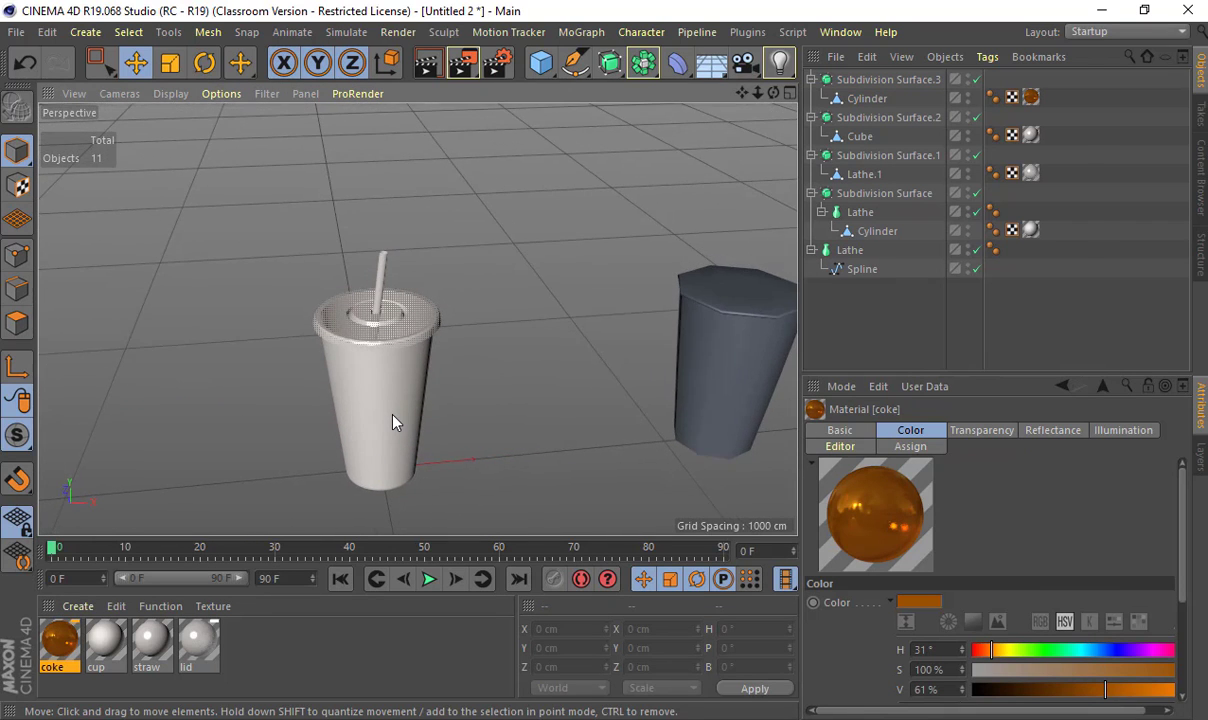
pyautogui.hotkey('shift', 'r')
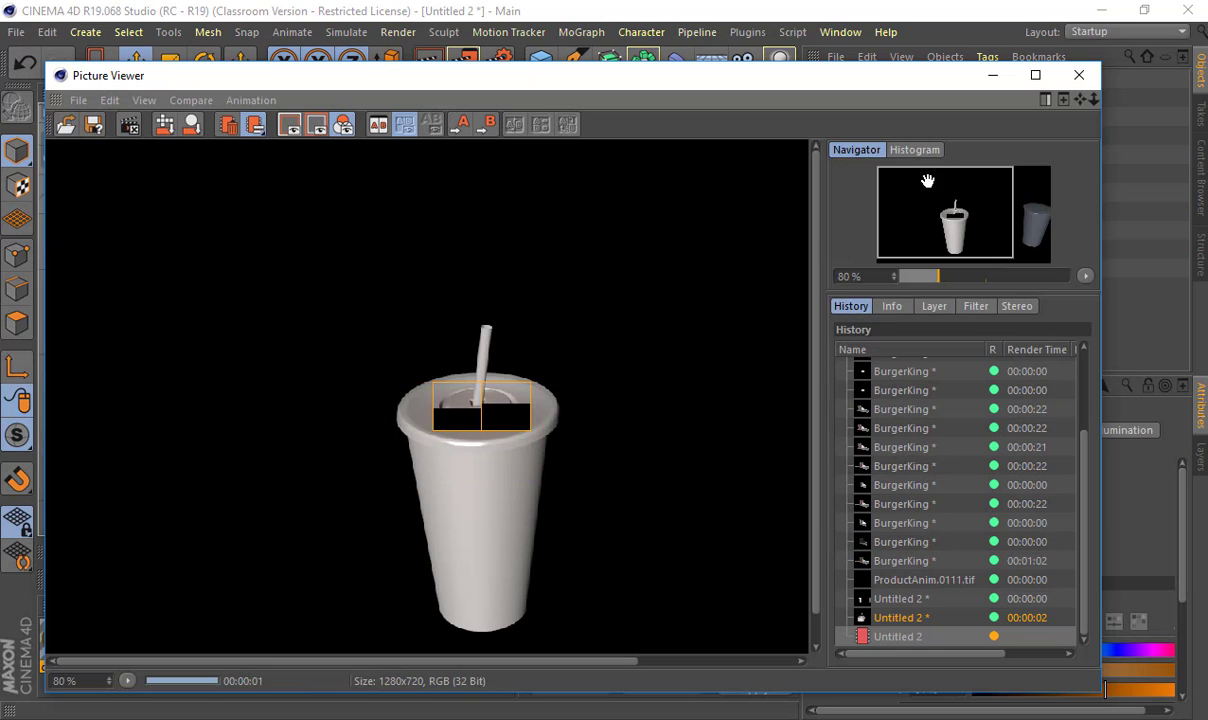
pyautogui.click(1079, 75)
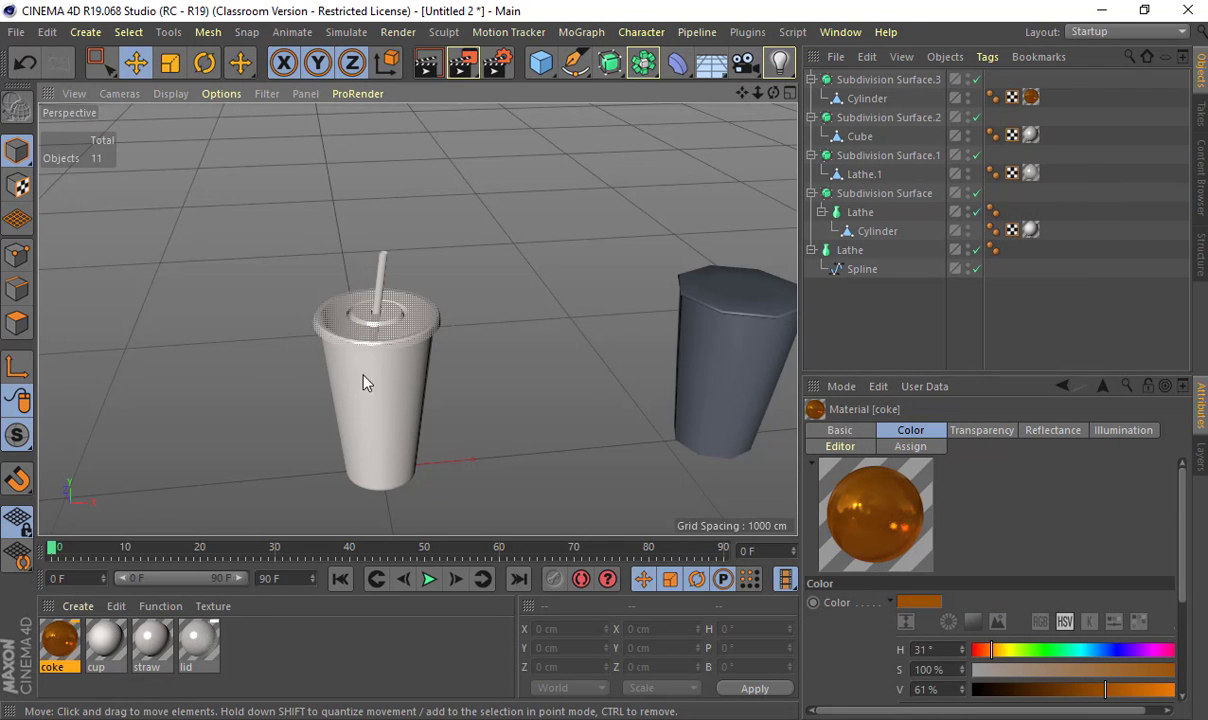
pyautogui.click(885, 79)
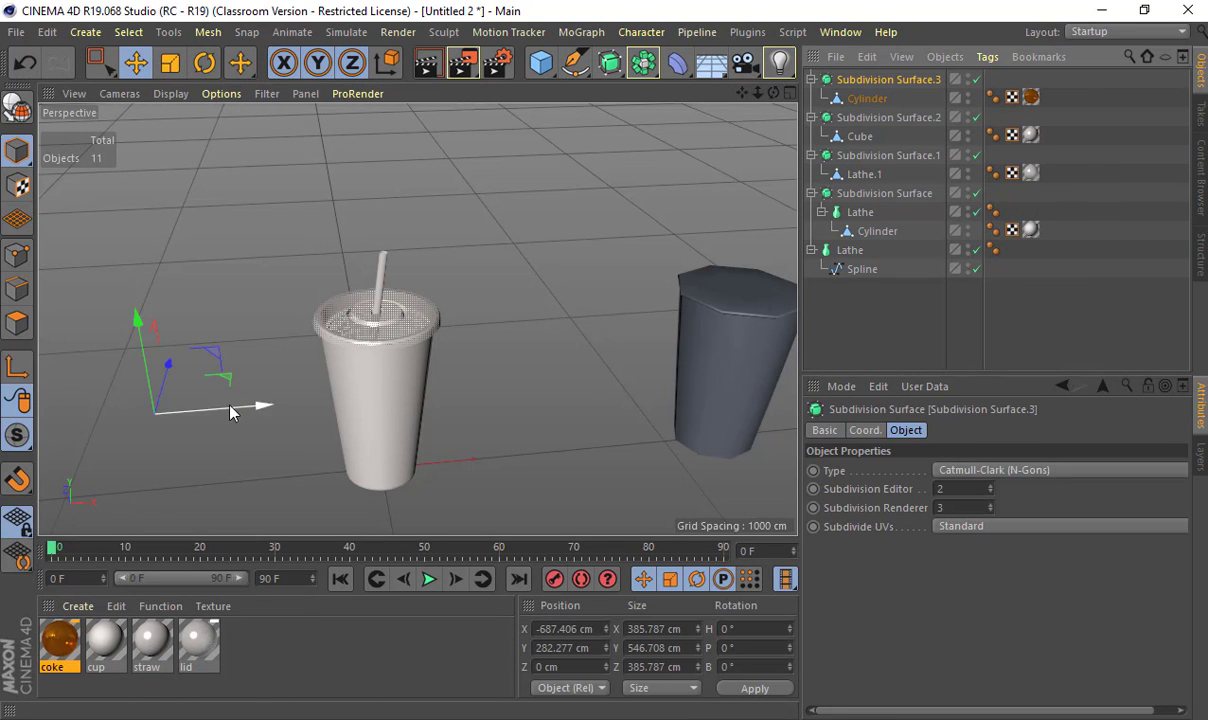
pyautogui.moveTo(229, 412); pyautogui.dragTo(148, 422)
pyautogui.hotkey('ctrl', 'z')
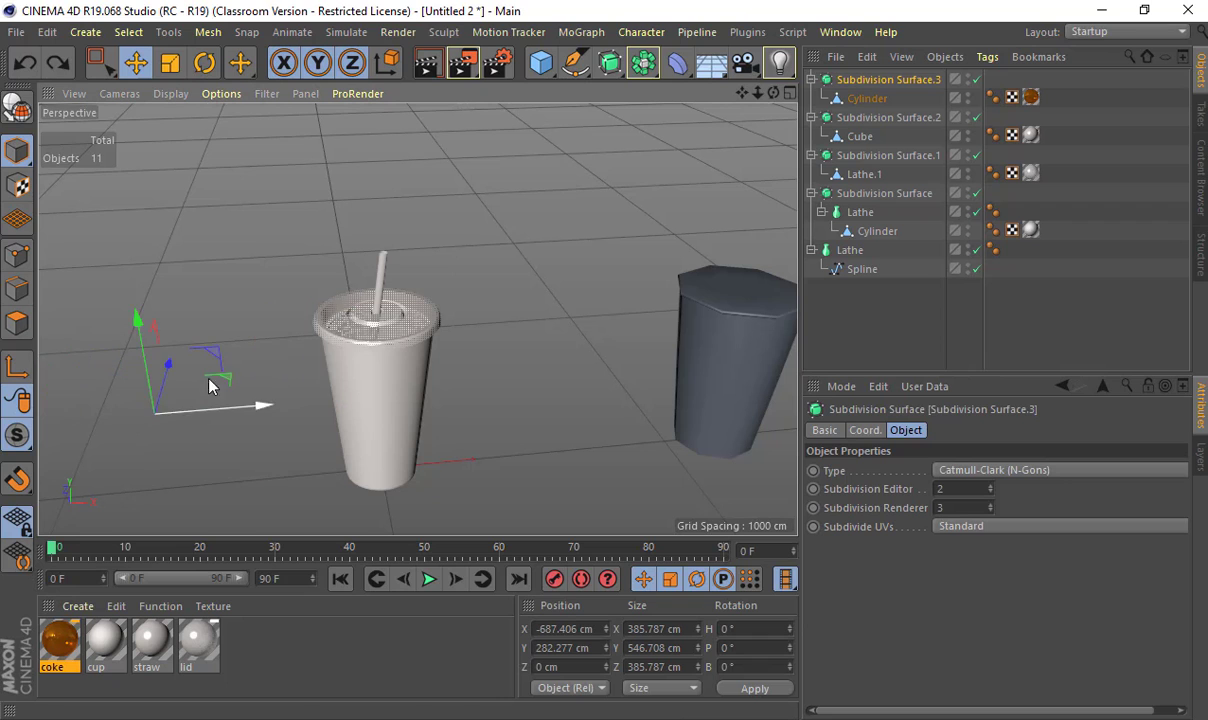
# - Start a closer render of the cup's lid and liquid, and stop and close it
pyautogui.click(267, 310)
pyautogui.keyDown('alt'); pyautogui.moveTo(267, 310); pyautogui.dragTo(417, 362, button='right'); pyautogui.keyUp('alt')
pyautogui.keyDown('alt'); pyautogui.moveTo(417, 362); pyautogui.dragTo(310, 343, button='middle'); pyautogui.keyUp('alt')
pyautogui.keyDown('alt'); pyautogui.moveTo(314, 344); pyautogui.dragTo(400, 355, button='right'); pyautogui.keyUp('alt')
pyautogui.hotkey('shift', 'r')
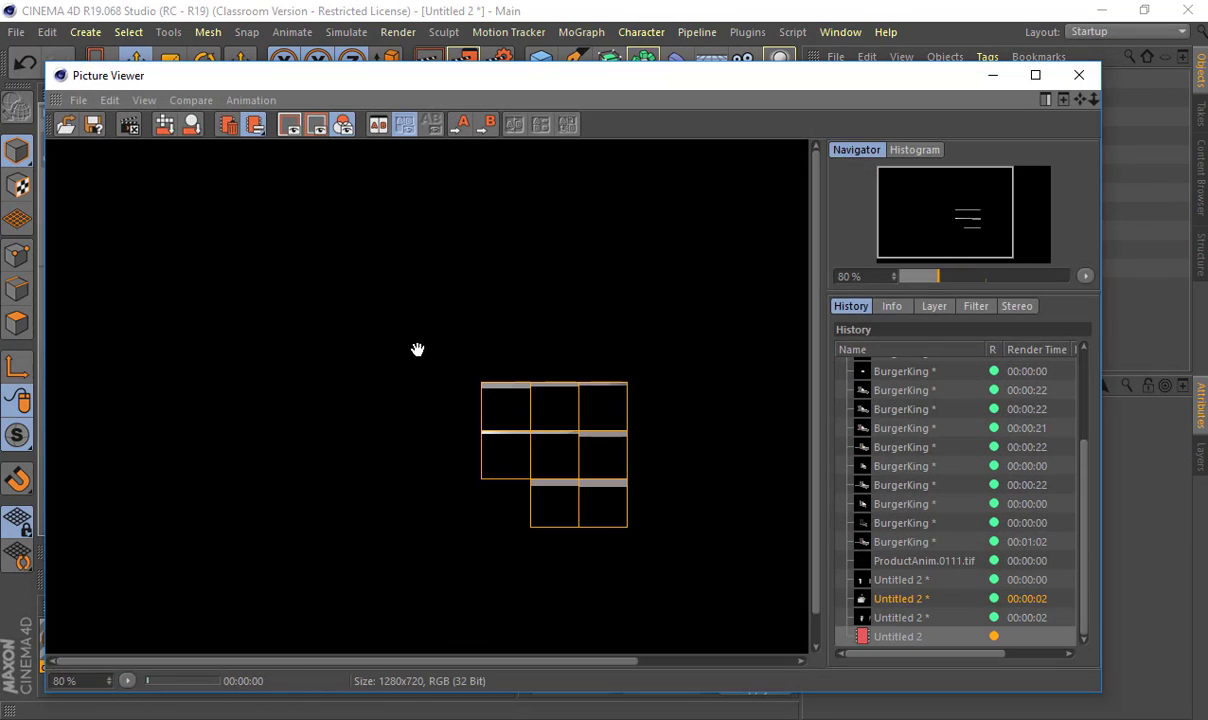
pyautogui.click(1094, 80)
pyautogui.press('Return')
pyautogui.click(1094, 81)
# - Set the lid material's transparency blurriness to 10% and lighten its transparency color
pyautogui.scroll(-5, 615, 288)
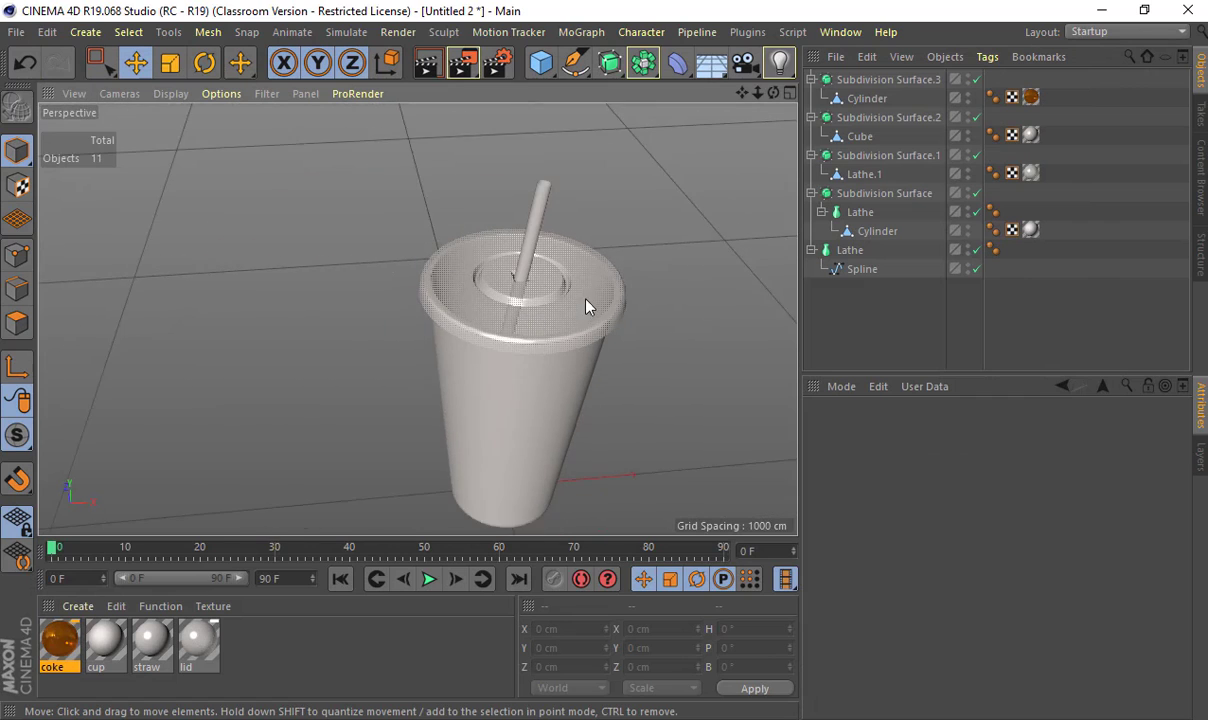
pyautogui.keyDown('alt'); pyautogui.moveTo(588, 305); pyautogui.dragTo(443, 379); pyautogui.keyUp('alt')
pyautogui.doubleClick(197, 645)
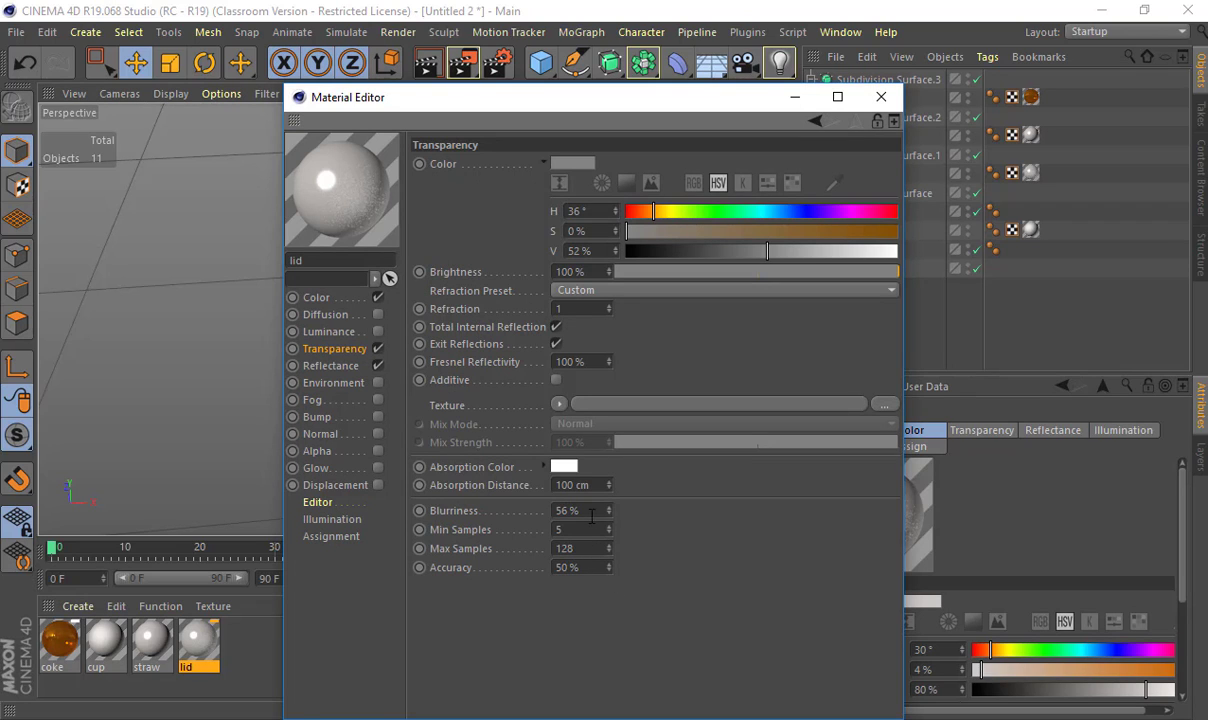
pyautogui.write('10')
pyautogui.press('Return')
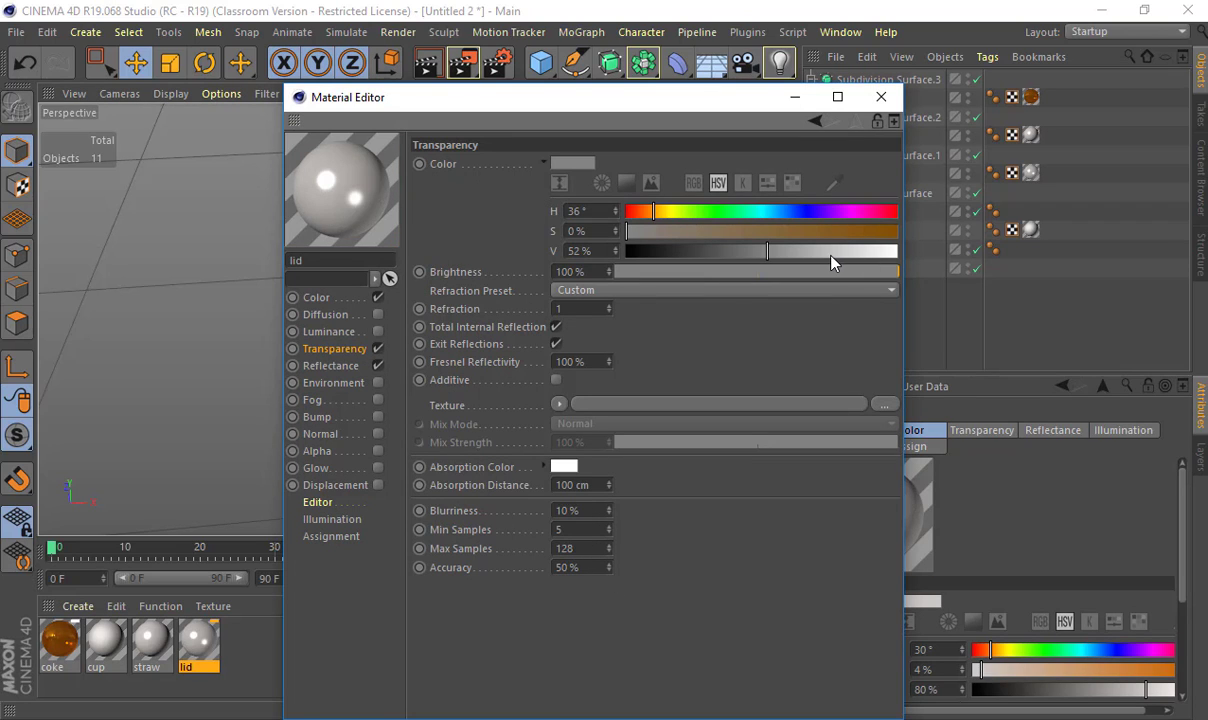
pyautogui.moveTo(830, 257); pyautogui.dragTo(844, 256)
# - Render the cup again to check the clearer lid over the coke, and close the render and material settings
pyautogui.hotkey('shift', 'r')
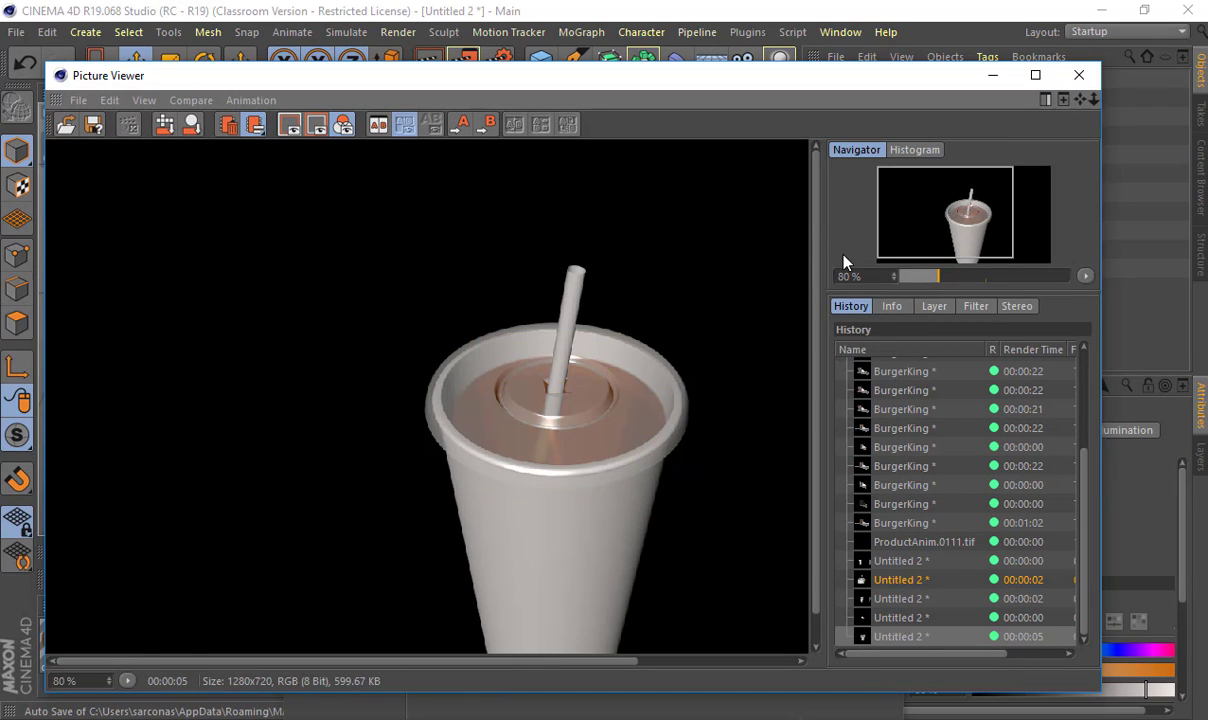
pyautogui.click(1081, 77)
pyautogui.click(881, 97)
pyautogui.keyDown('alt'); pyautogui.moveTo(575, 352); pyautogui.dragTo(418, 360, button='middle'); pyautogui.keyUp('alt')
pyautogui.keyDown('alt'); pyautogui.moveTo(415, 320); pyautogui.dragTo(436, 388, button='right'); pyautogui.keyUp('alt')
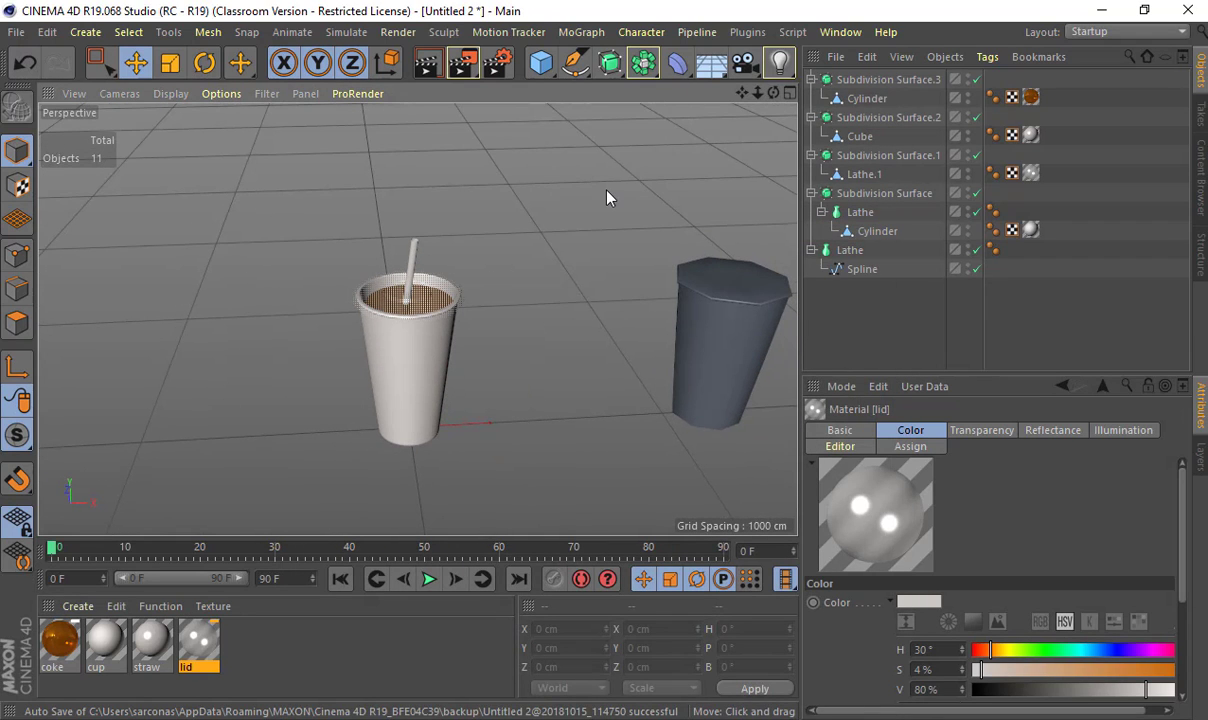
# - Rename the subdivision surface holding the liquid cylinder to coke and the one holding the straw cube to straw
pyautogui.doubleClick(869, 79)
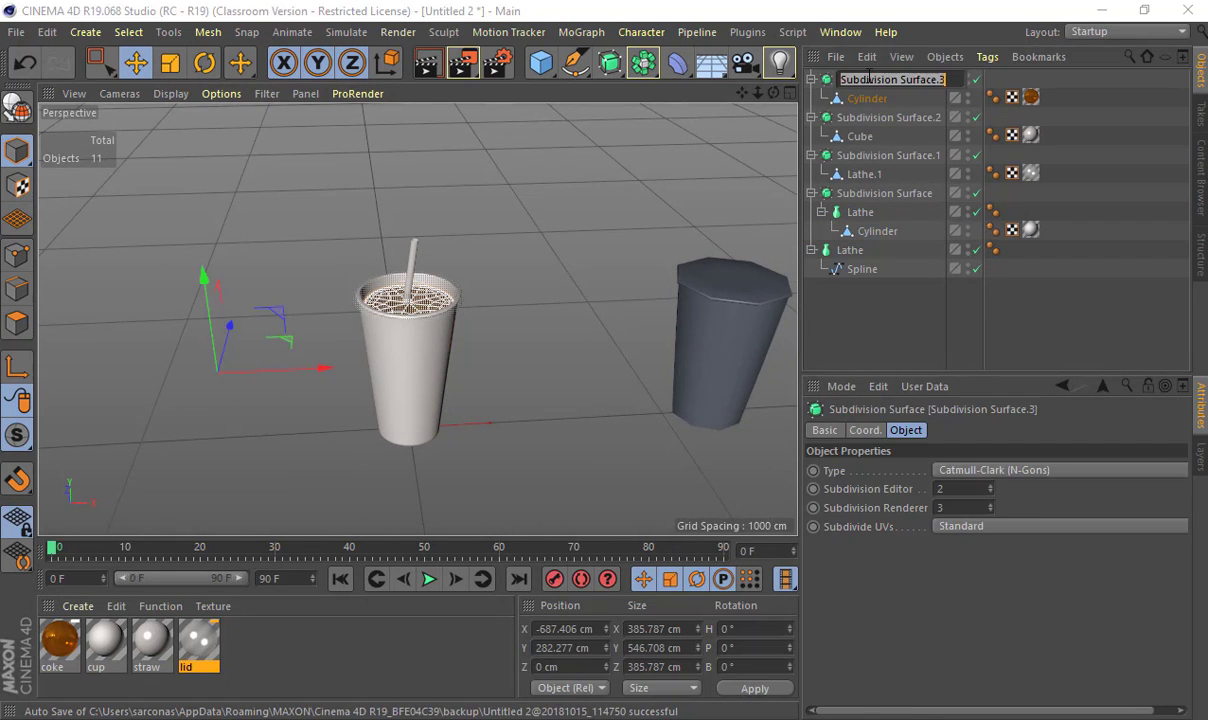
pyautogui.write('coke')
pyautogui.press('Return')
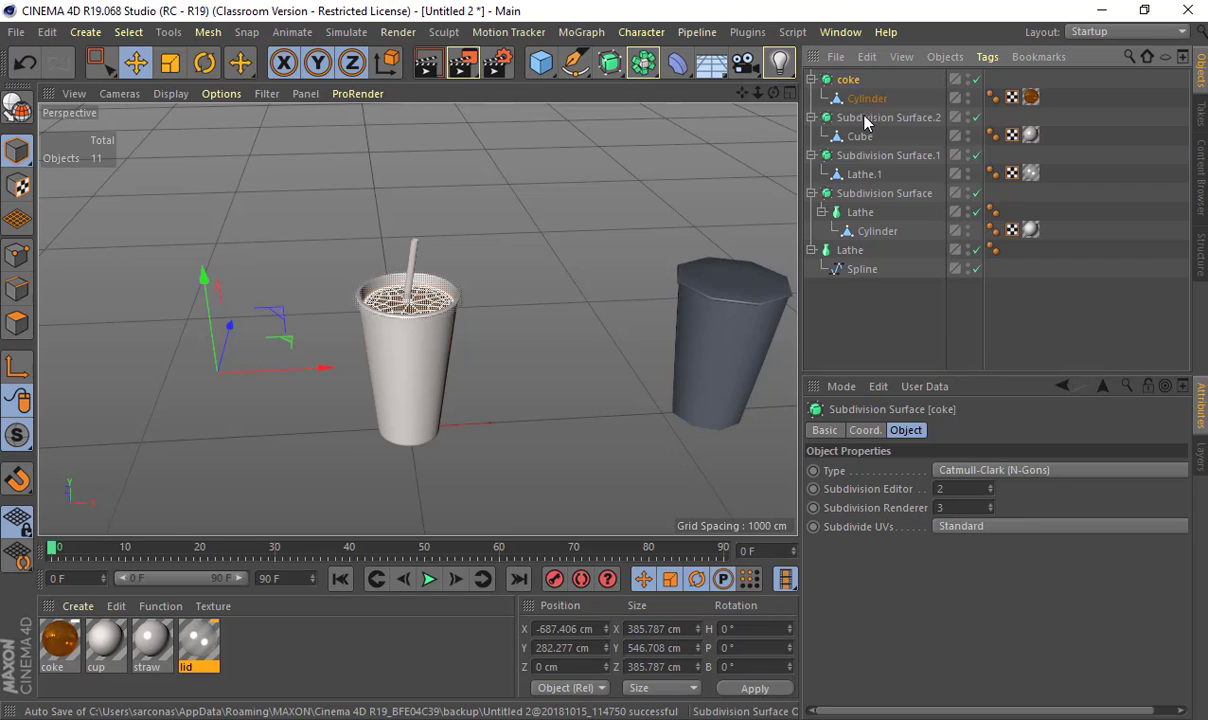
pyautogui.doubleClick(866, 118)
pyautogui.write('straw')
pyautogui.press('Return')
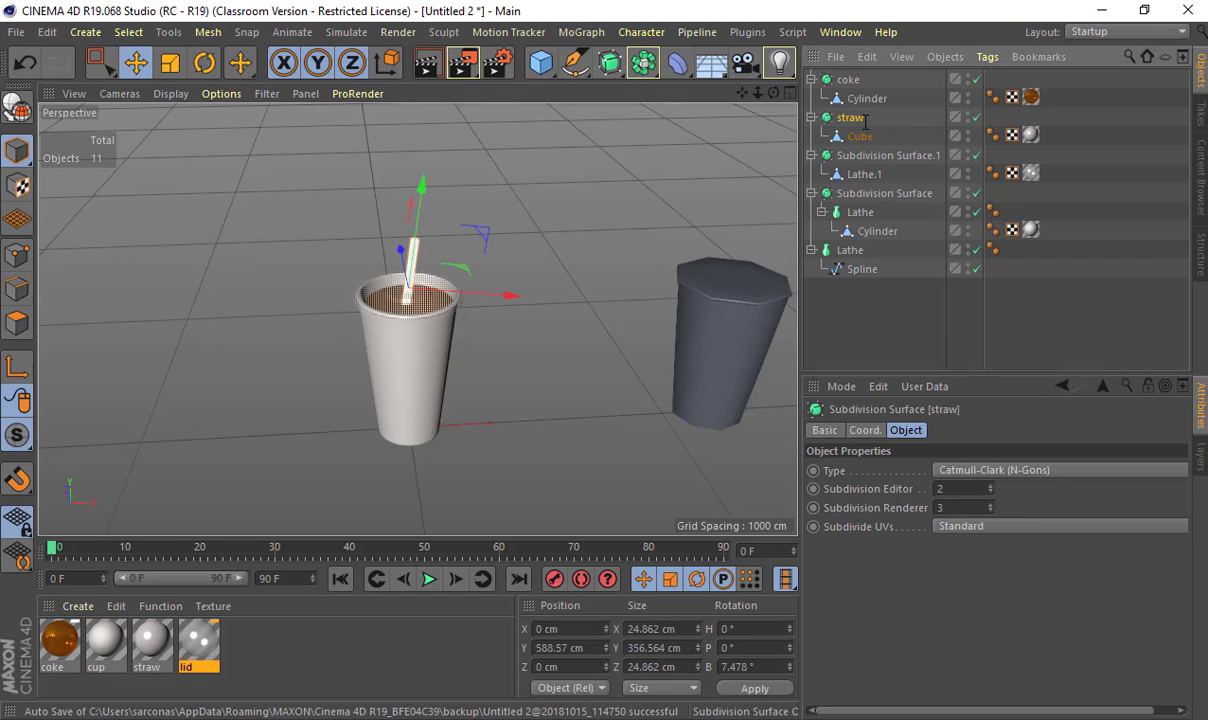
# - Rename the subdivision surface above Lathe.1 to lid and the remaining one holding the cup body to cup
pyautogui.click(859, 136)
pyautogui.doubleClick(859, 155)
pyautogui.write('lid')
pyautogui.press('Return')
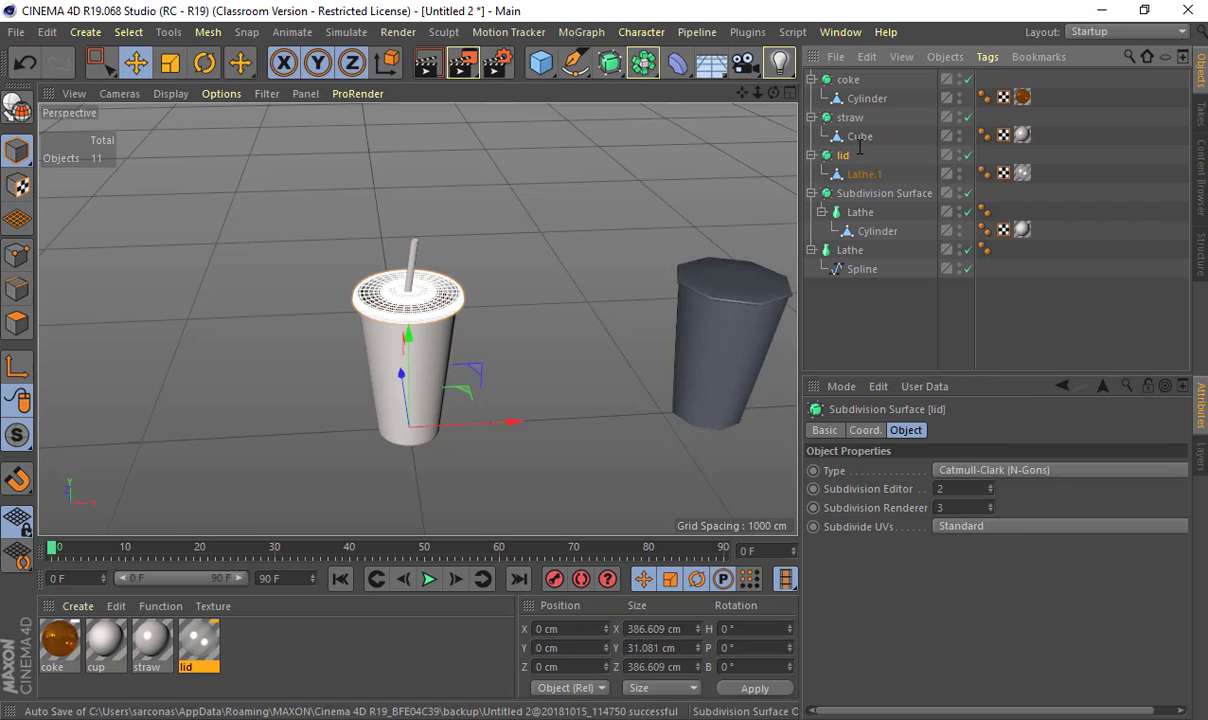
pyautogui.click(862, 194)
pyautogui.doubleClick(862, 194)
pyautogui.write('cup')
pyautogui.press('Return')
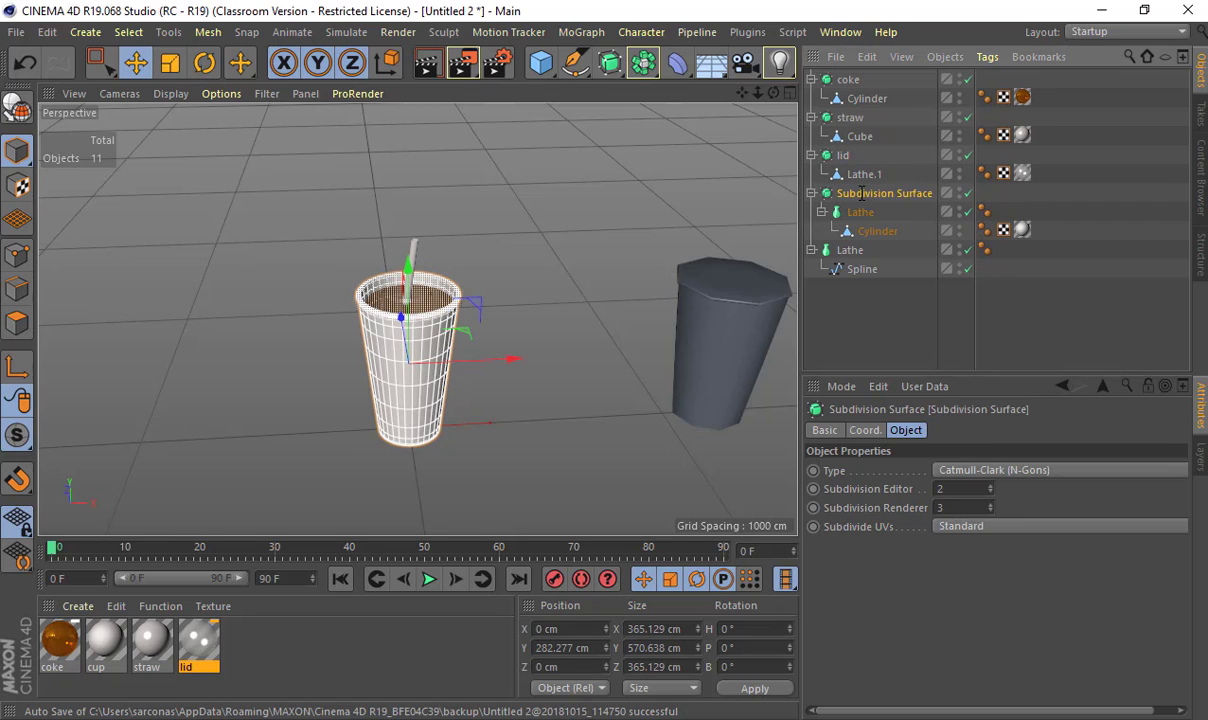
# - Delete the leftover Lathe object with its spline and collapse the cup, lid, straw and coke hierarchies
pyautogui.click(855, 250)
pyautogui.press('Delete')
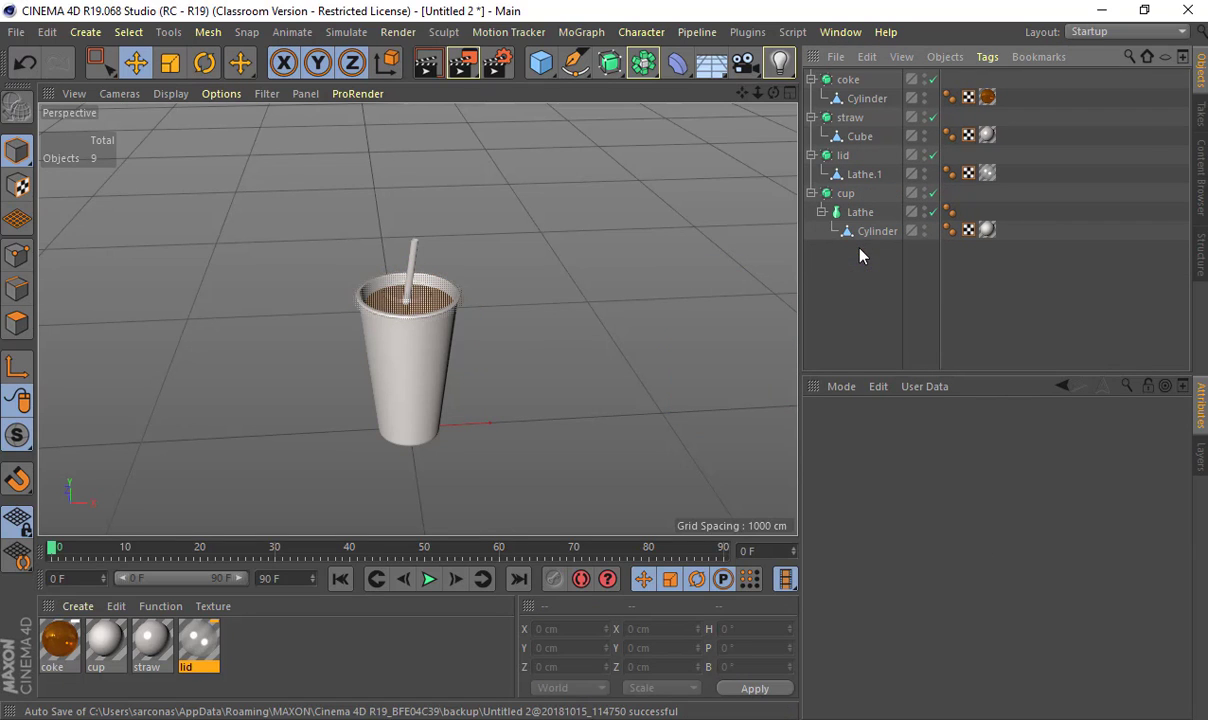
pyautogui.click(811, 193)
pyautogui.click(811, 155)
pyautogui.click(811, 117)
pyautogui.click(811, 79)
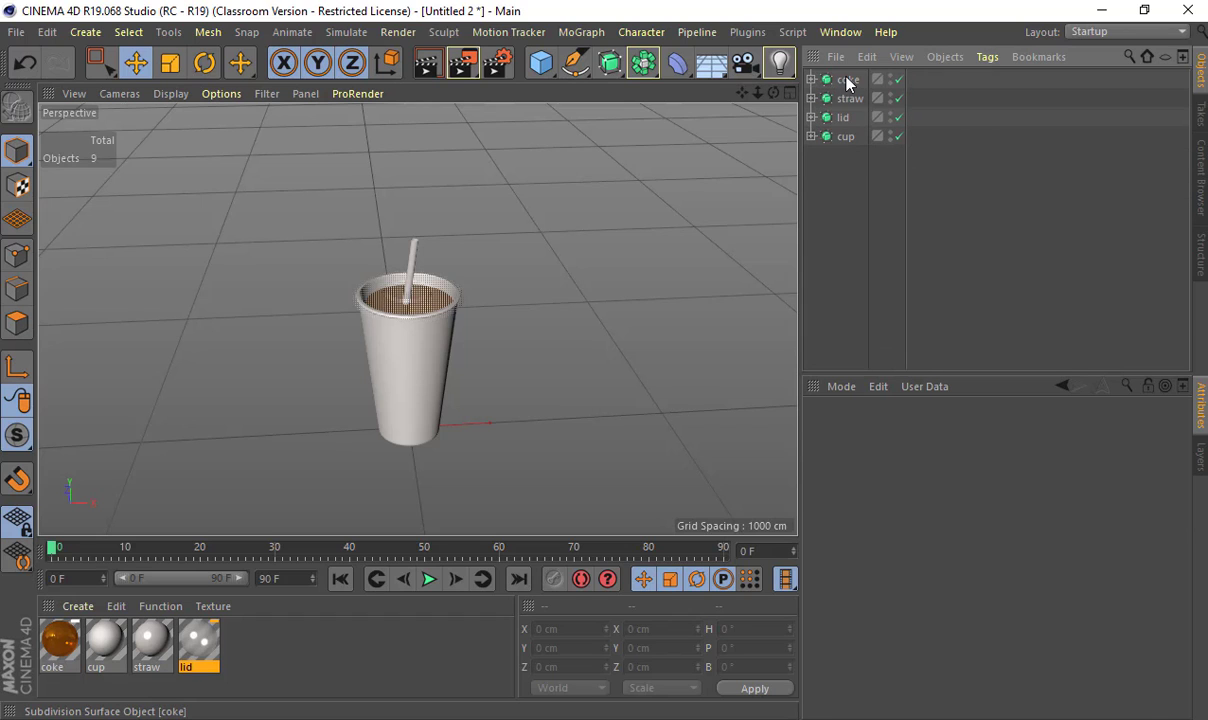
# - Group the coke, straw, lid and cup objects under one null and name it Drink
pyautogui.click(848, 79)
pyautogui.keyDown('shift'); pyautogui.click(845, 136); pyautogui.keyUp('shift')
pyautogui.hotkey('alt', 'g')
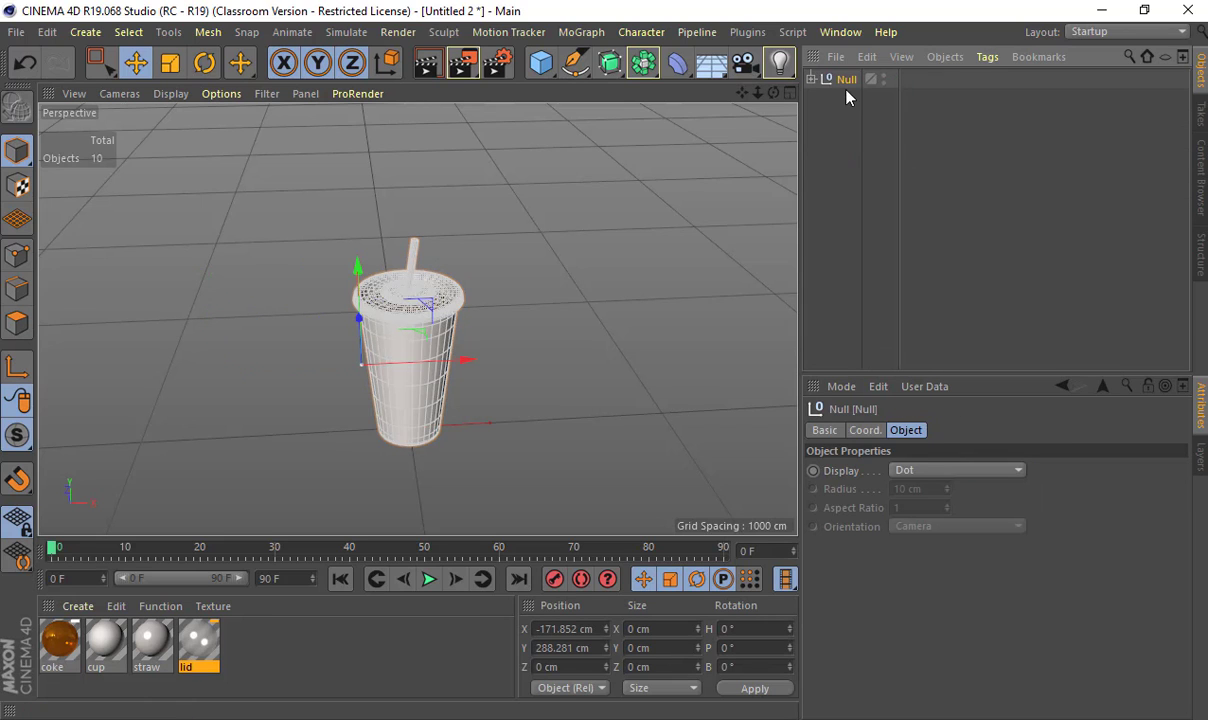
pyautogui.doubleClick(850, 79)
pyautogui.write('Cup')
pyautogui.press('Return')
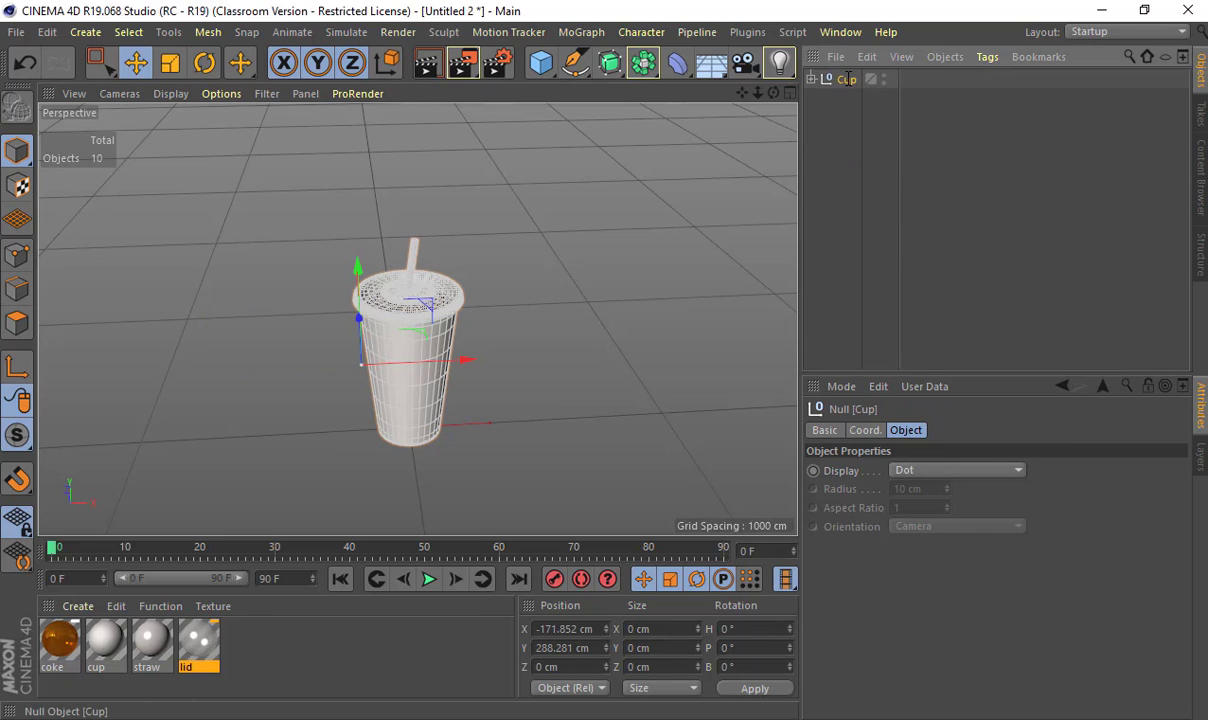
pyautogui.doubleClick(848, 79)
pyautogui.write('Dr')
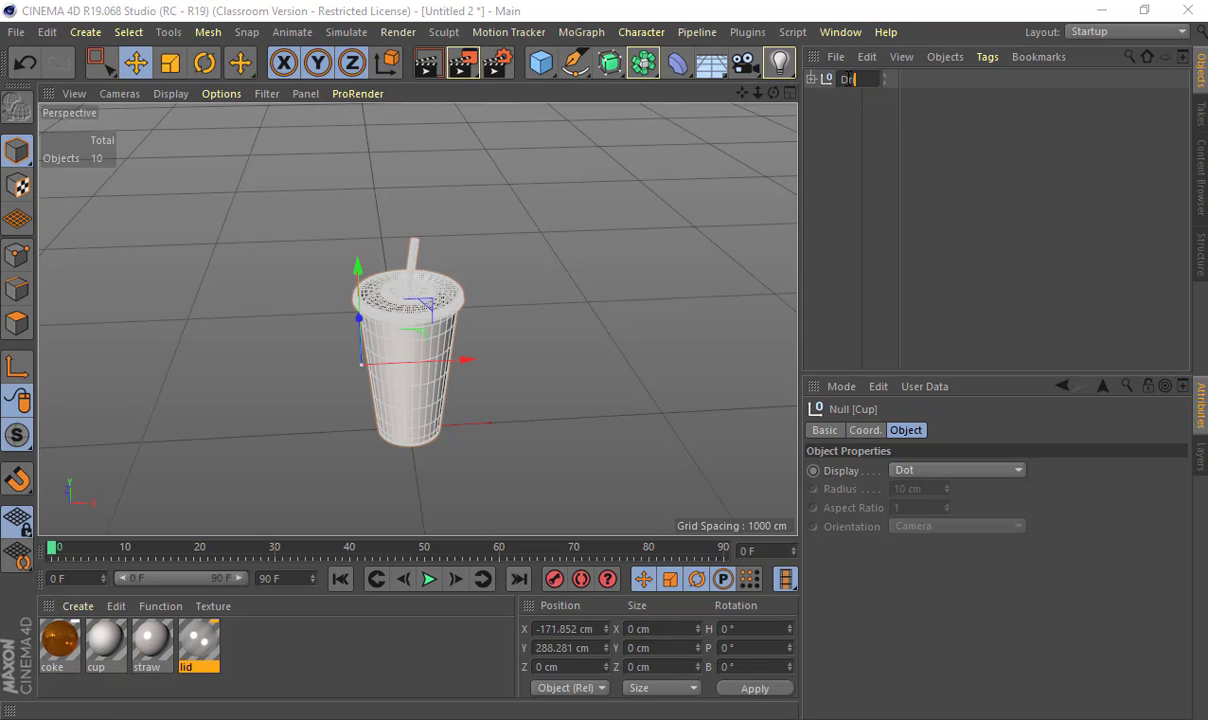
pyautogui.write('ink')
pyautogui.press('Return')
# - Create a new layer from the Drink null and name the layer Drink
pyautogui.click(1202, 455)
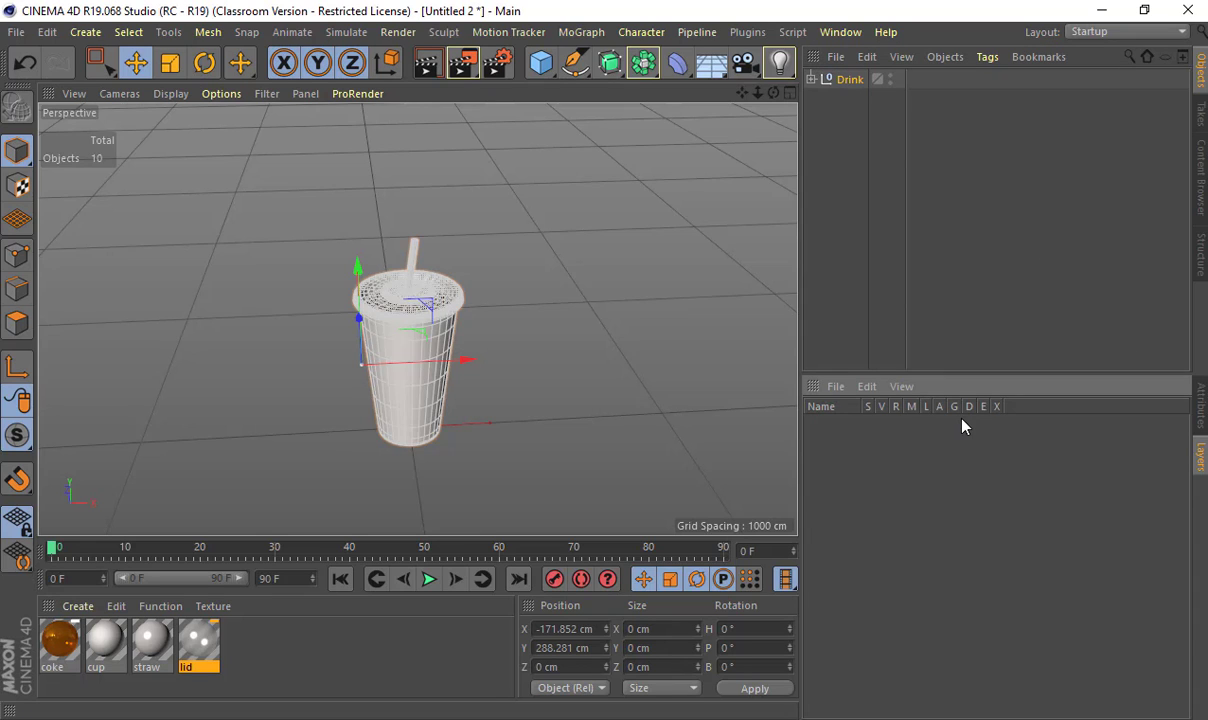
pyautogui.click(835, 386)
pyautogui.click(860, 413)
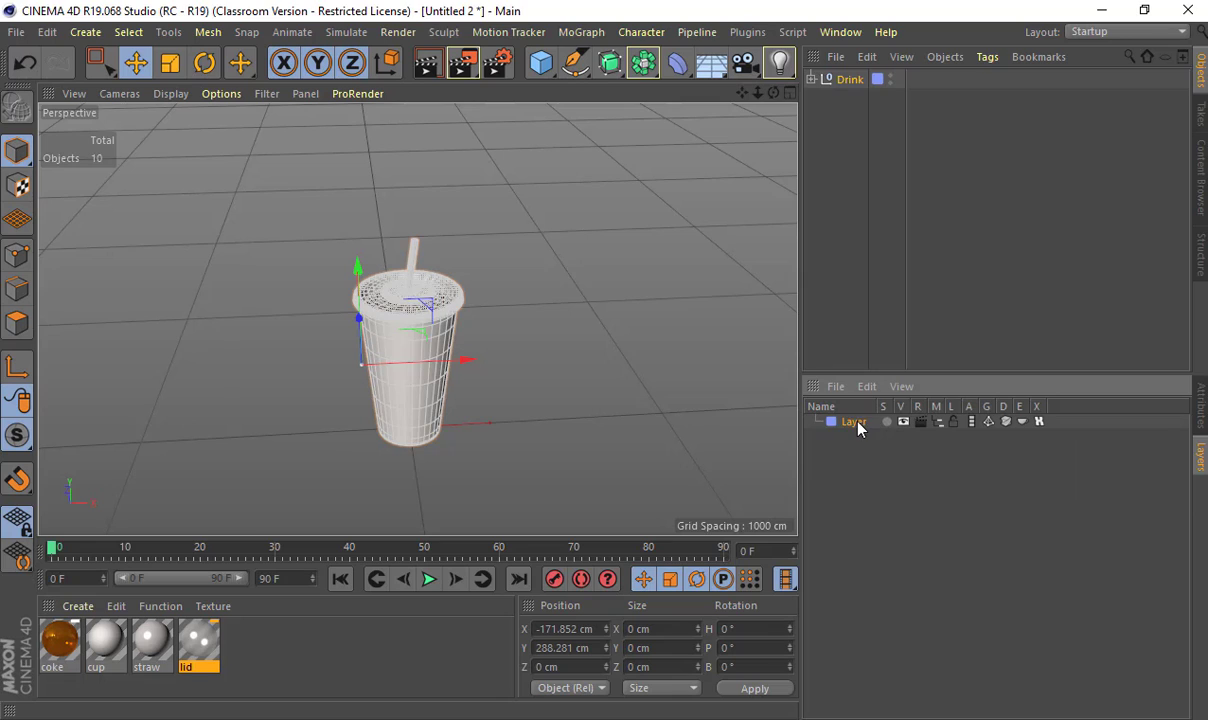
pyautogui.doubleClick(850, 421)
pyautogui.write('Drink')
pyautogui.press('Return')
# - Assign the null's child objects to the Drink layer and hide that layer in the viewport
pyautogui.click(811, 79)
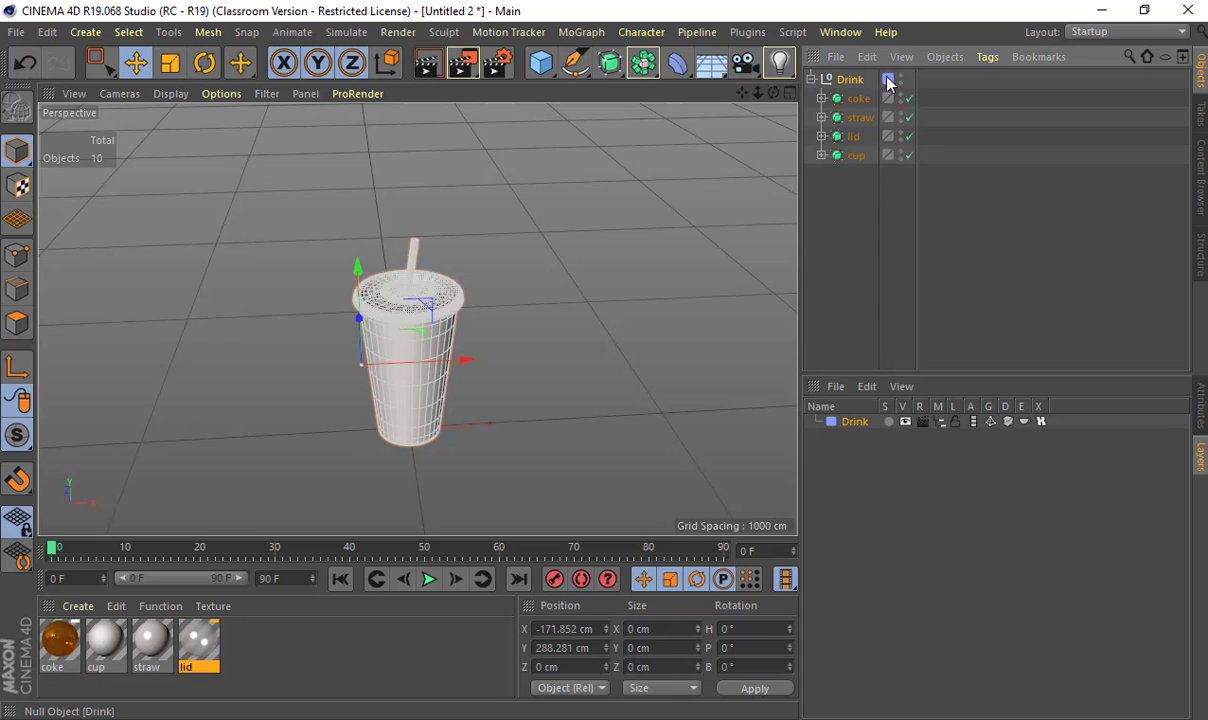
pyautogui.click(905, 421)
pyautogui.click(907, 422)
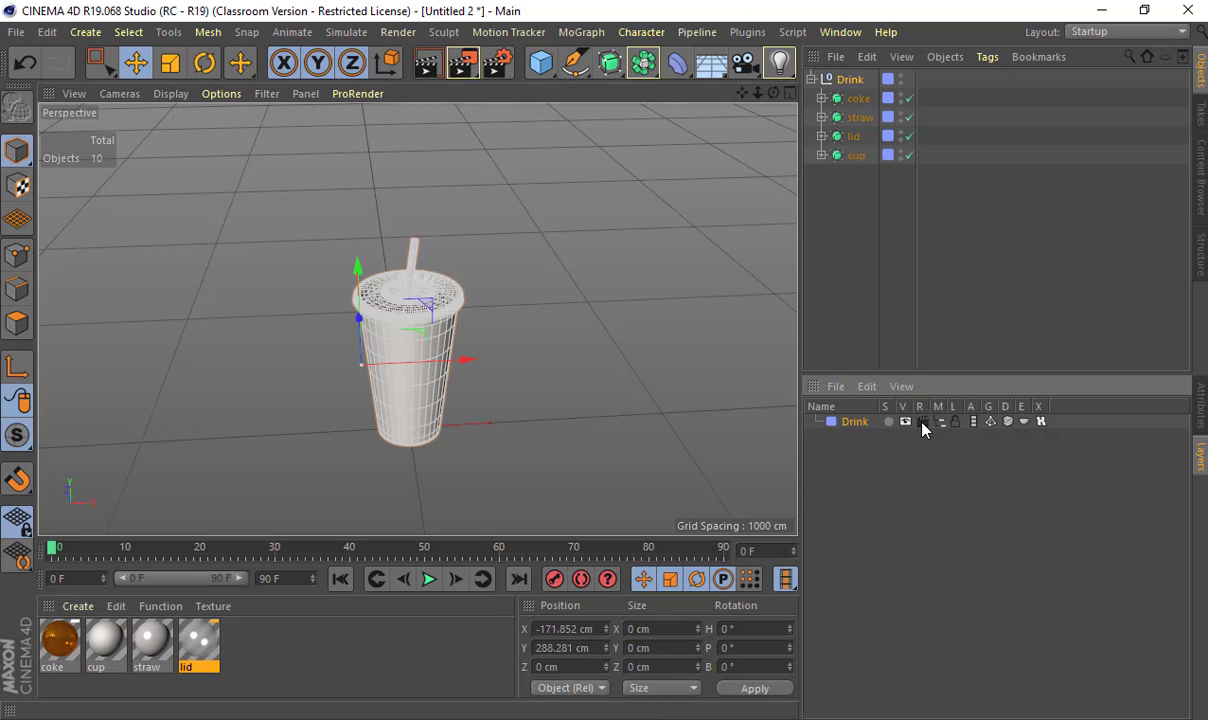
pyautogui.click(905, 421)
pyautogui.click(492, 336)
pyautogui.keyDown('alt'); pyautogui.moveTo(492, 336); pyautogui.dragTo(470, 305); pyautogui.keyUp('alt')
# - Switch to the open Product.c4d scene to view it, and move on to the BurgerKing.c4d scene
pyautogui.click(840, 32)
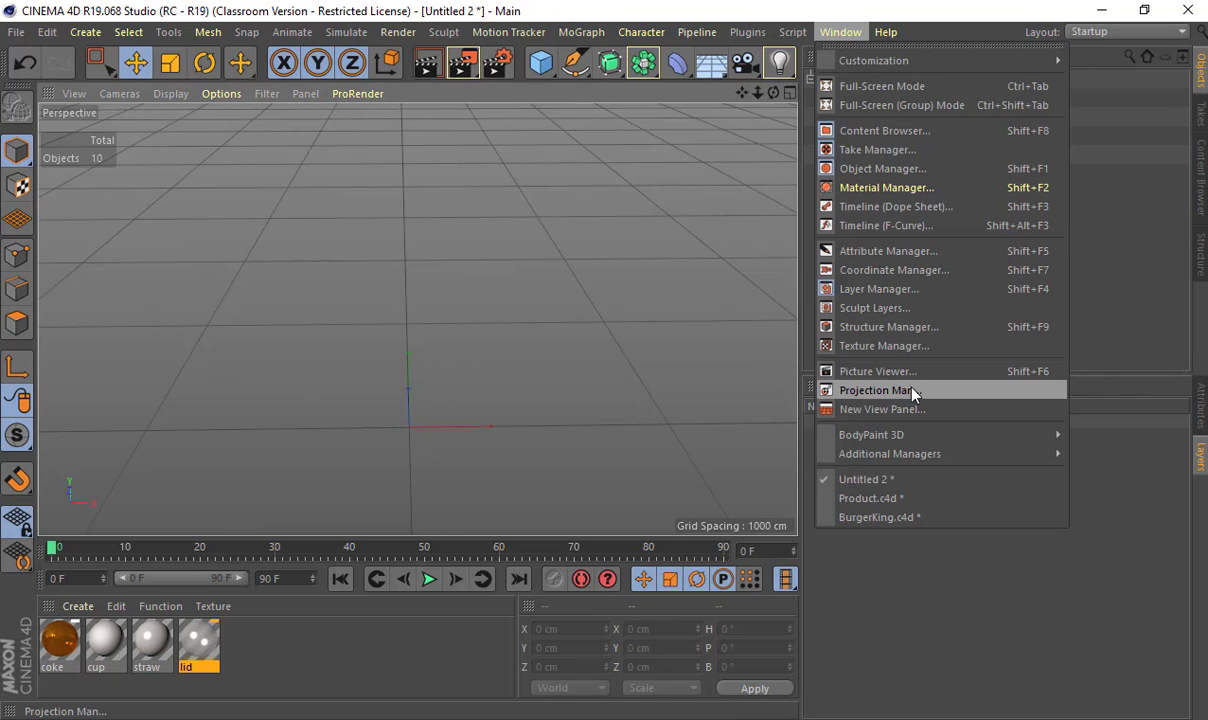
pyautogui.click(886, 500)
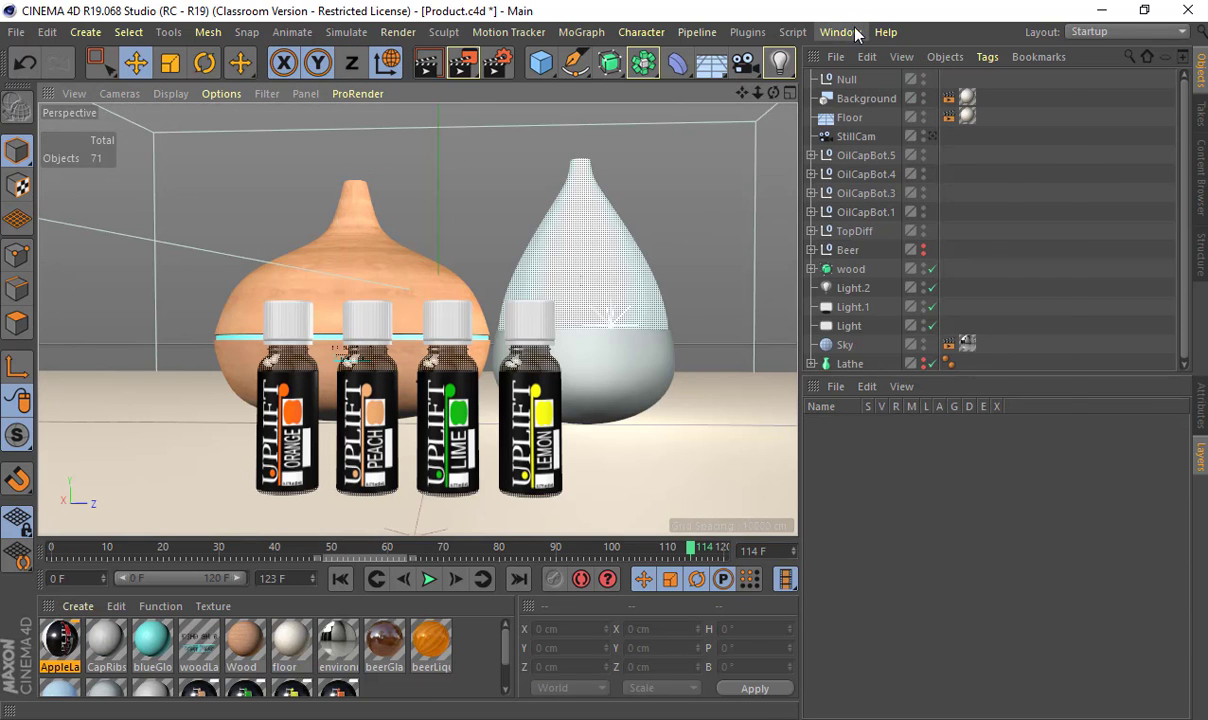
pyautogui.click(845, 32)
pyautogui.click(880, 517)
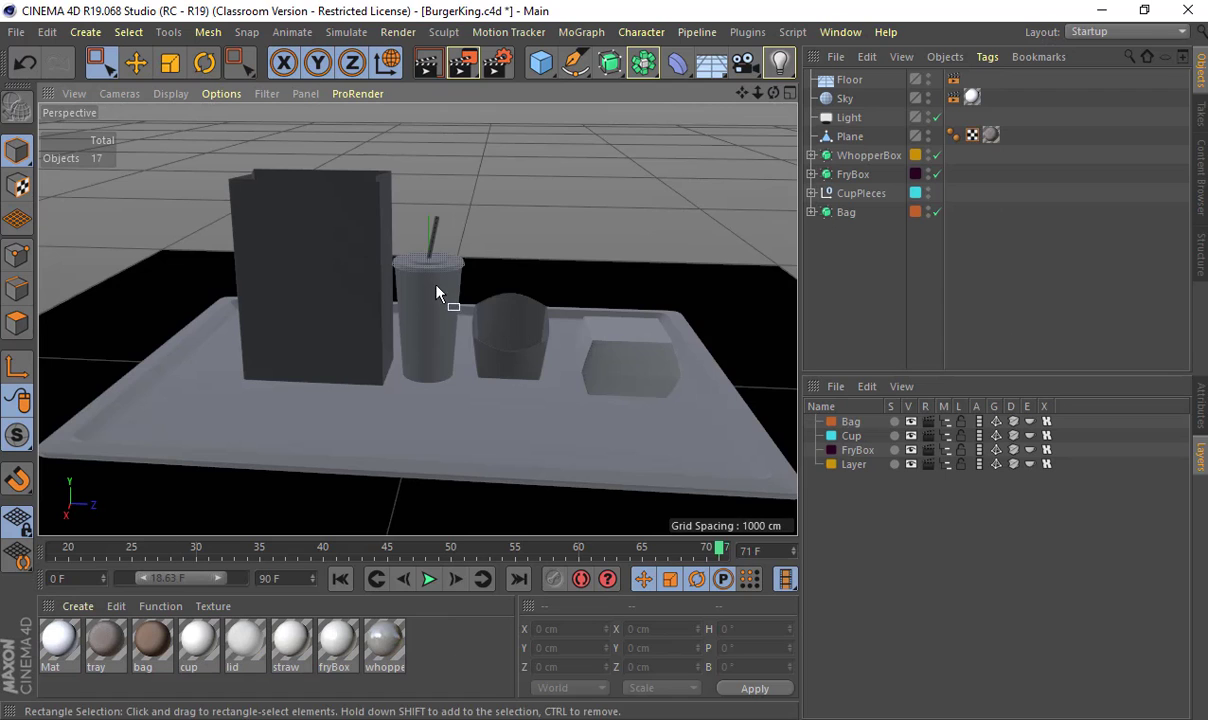
# - Select the CupPieces group and inspect the finished cup on the tray and its straw, lid and cup parts
pyautogui.click(408, 296)
pyautogui.keyDown('alt'); pyautogui.moveTo(408, 290); pyautogui.dragTo(546, 168, button='right'); pyautogui.keyUp('alt')
pyautogui.click(546, 168)
pyautogui.keyDown('alt'); pyautogui.moveTo(546, 168); pyautogui.dragTo(548, 200); pyautogui.keyUp('alt')
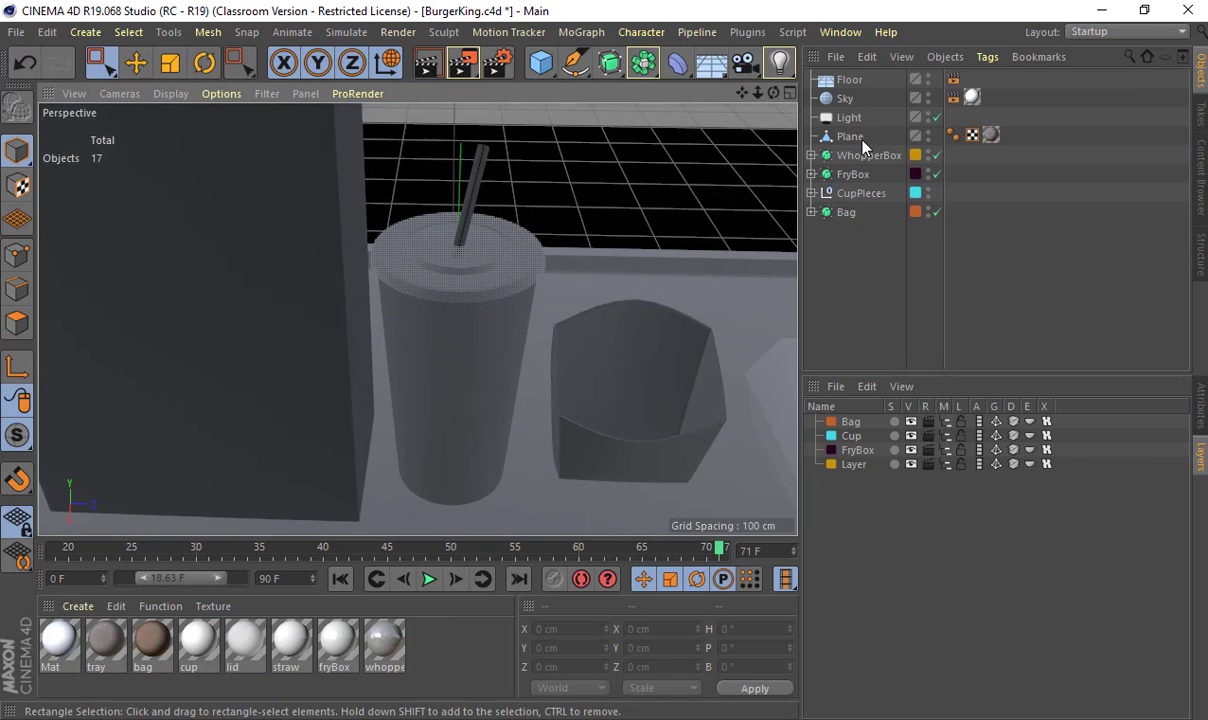
pyautogui.click(840, 194)
pyautogui.click(812, 193)
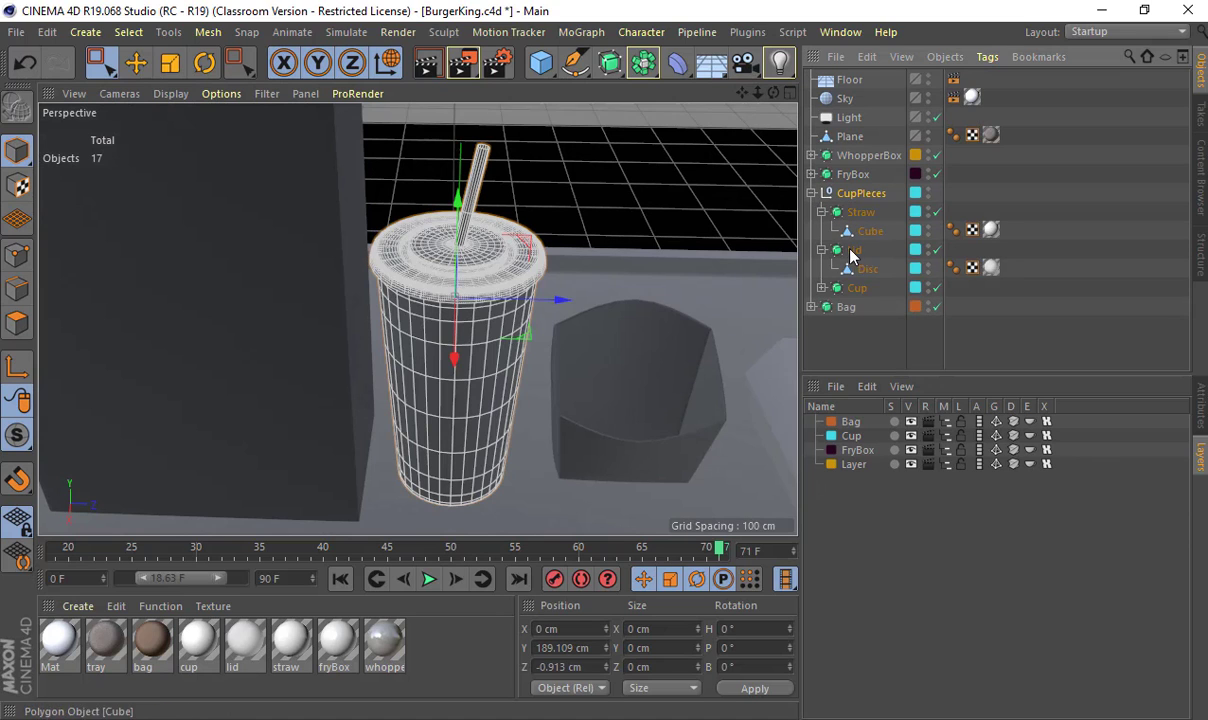
pyautogui.keyDown('alt'); pyautogui.moveTo(689, 296); pyautogui.dragTo(674, 232); pyautogui.keyUp('alt')
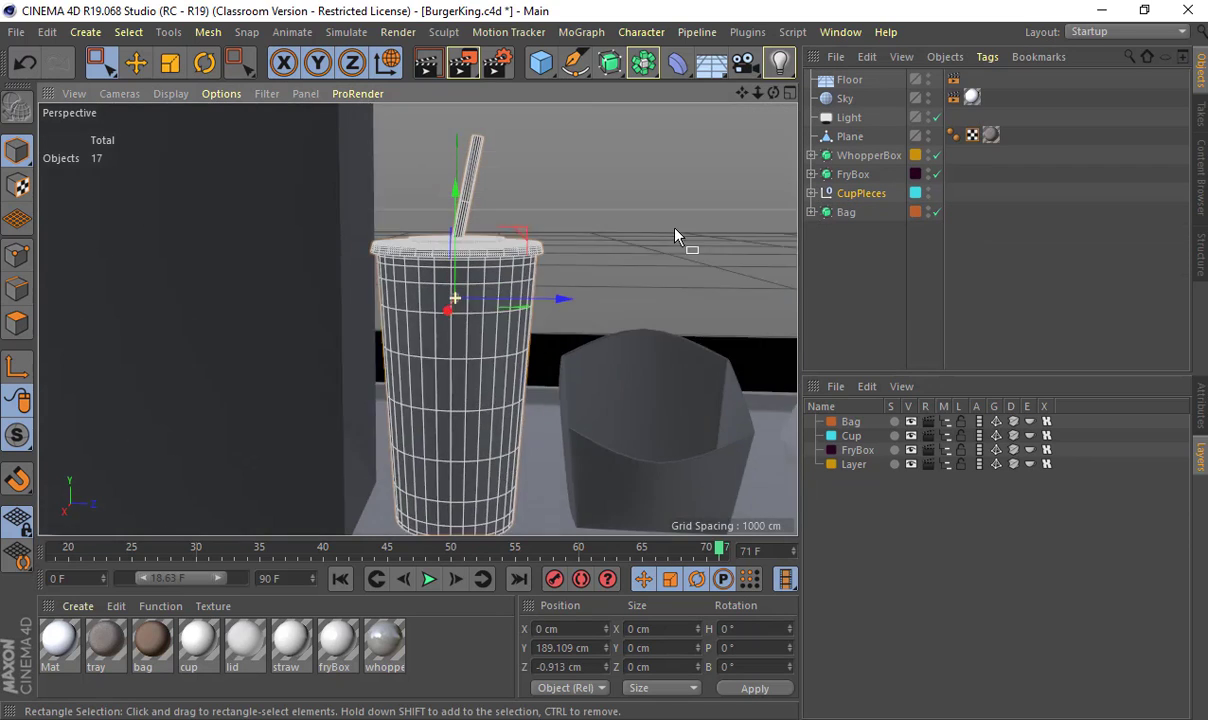
# - View the whole tray from the front, select the FryBox and inspect its shape up close
pyautogui.scroll(-5, 674, 232)
pyautogui.keyDown('alt'); pyautogui.moveTo(674, 232); pyautogui.dragTo(530, 281, button='middle'); pyautogui.keyUp('alt')
pyautogui.keyDown('alt'); pyautogui.moveTo(531, 289); pyautogui.dragTo(580, 291); pyautogui.keyUp('alt')
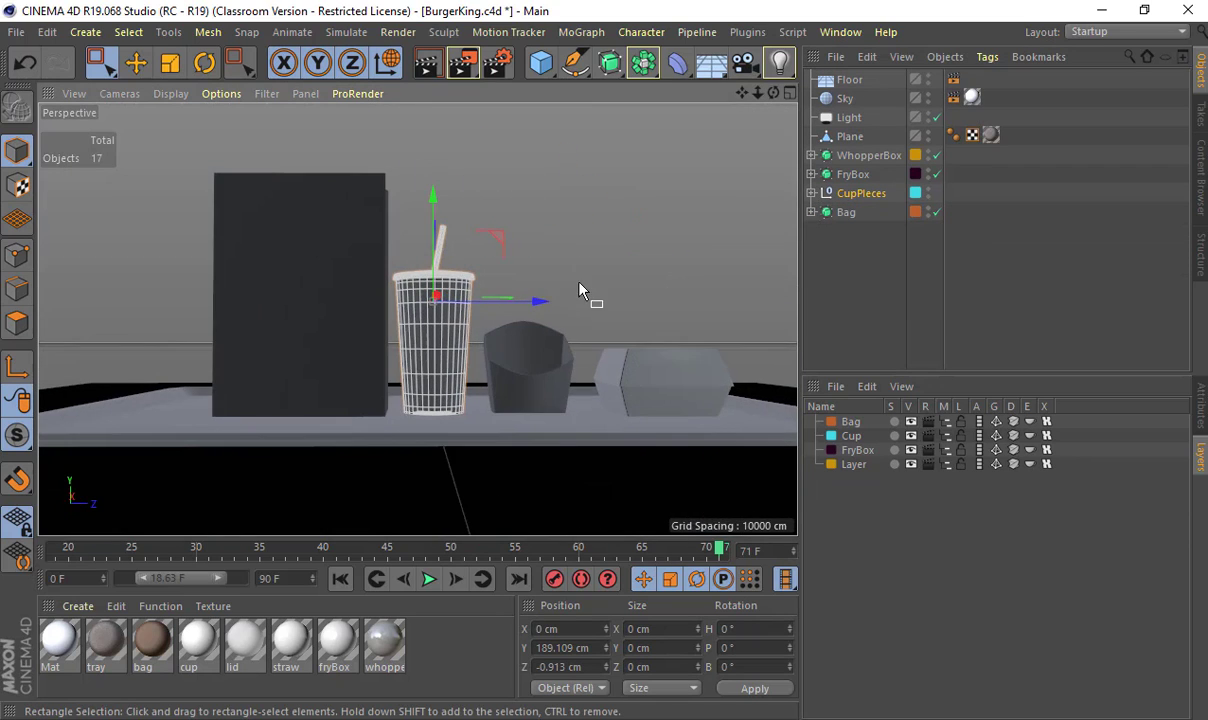
pyautogui.keyDown('alt'); pyautogui.moveTo(613, 245); pyautogui.dragTo(616, 268); pyautogui.keyUp('alt')
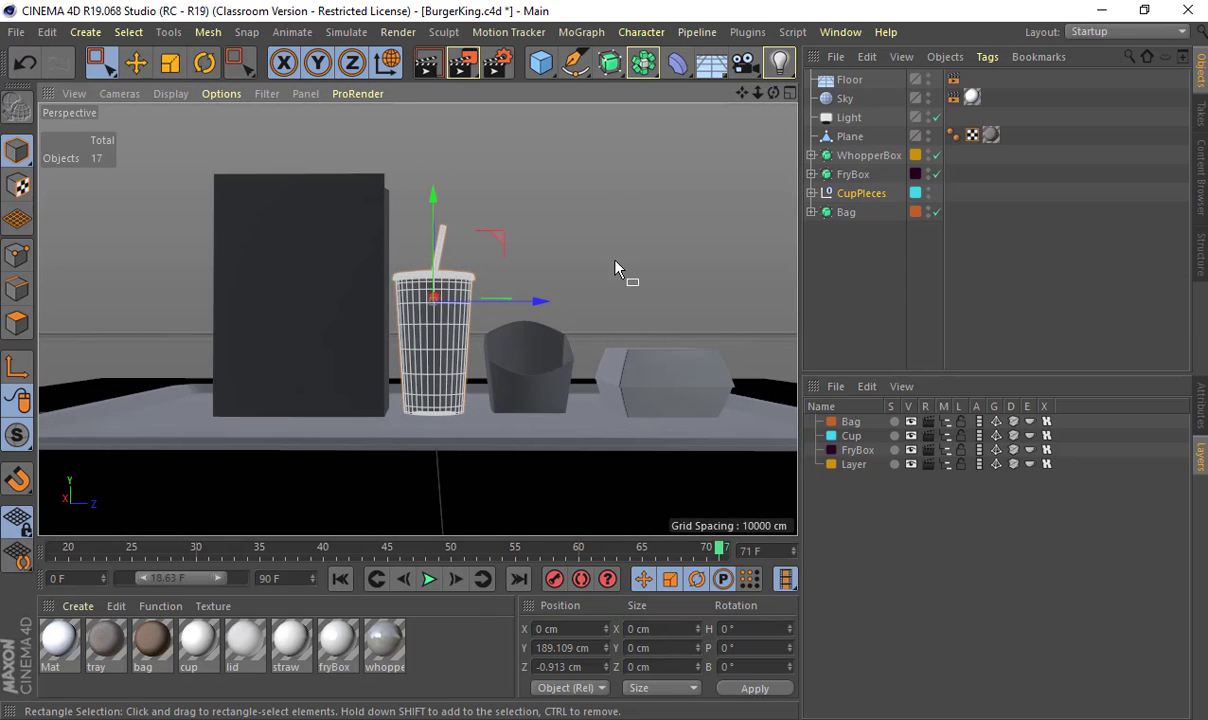
pyautogui.click(548, 338)
pyautogui.keyDown('alt'); pyautogui.moveTo(528, 403); pyautogui.dragTo(569, 415); pyautogui.keyUp('alt')
pyautogui.keyDown('alt'); pyautogui.moveTo(569, 415); pyautogui.dragTo(577, 377, button='right'); pyautogui.keyUp('alt')
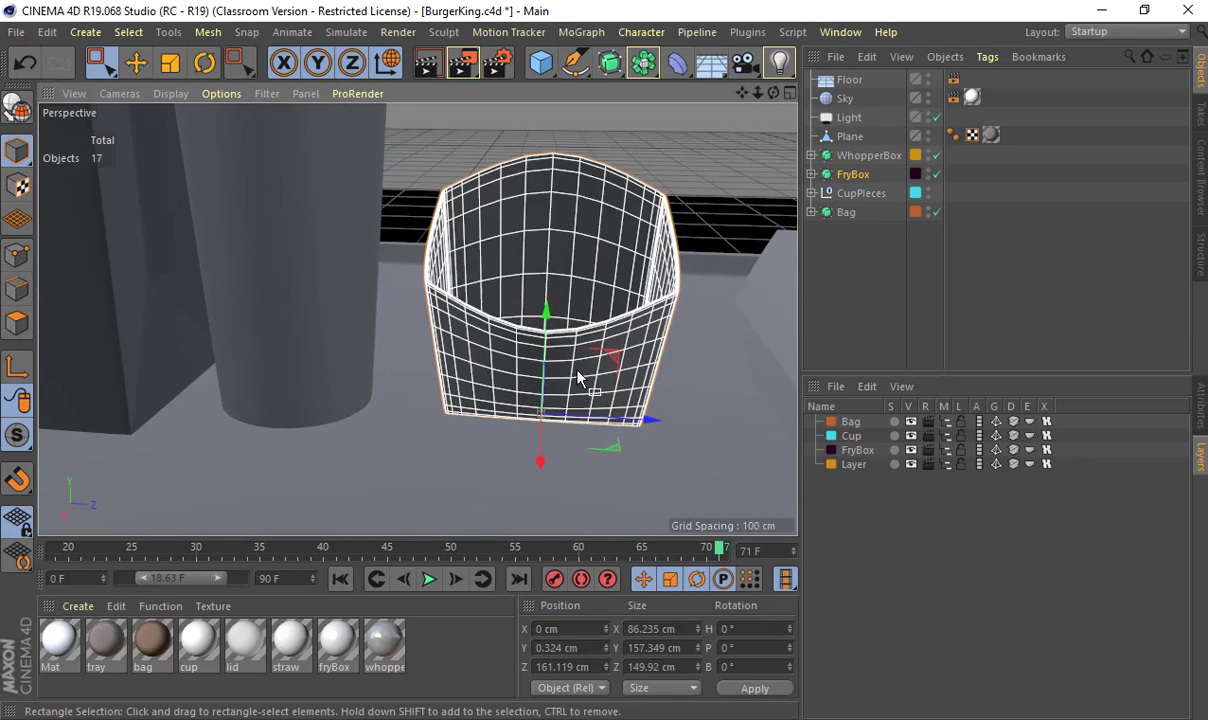
pyautogui.keyDown('alt'); pyautogui.moveTo(577, 377); pyautogui.dragTo(555, 425, button='middle'); pyautogui.keyUp('alt')
# - Switch to the web browser and search Google Images for "burger king fry box"
pyautogui.hotkey('alt', 'Tab')
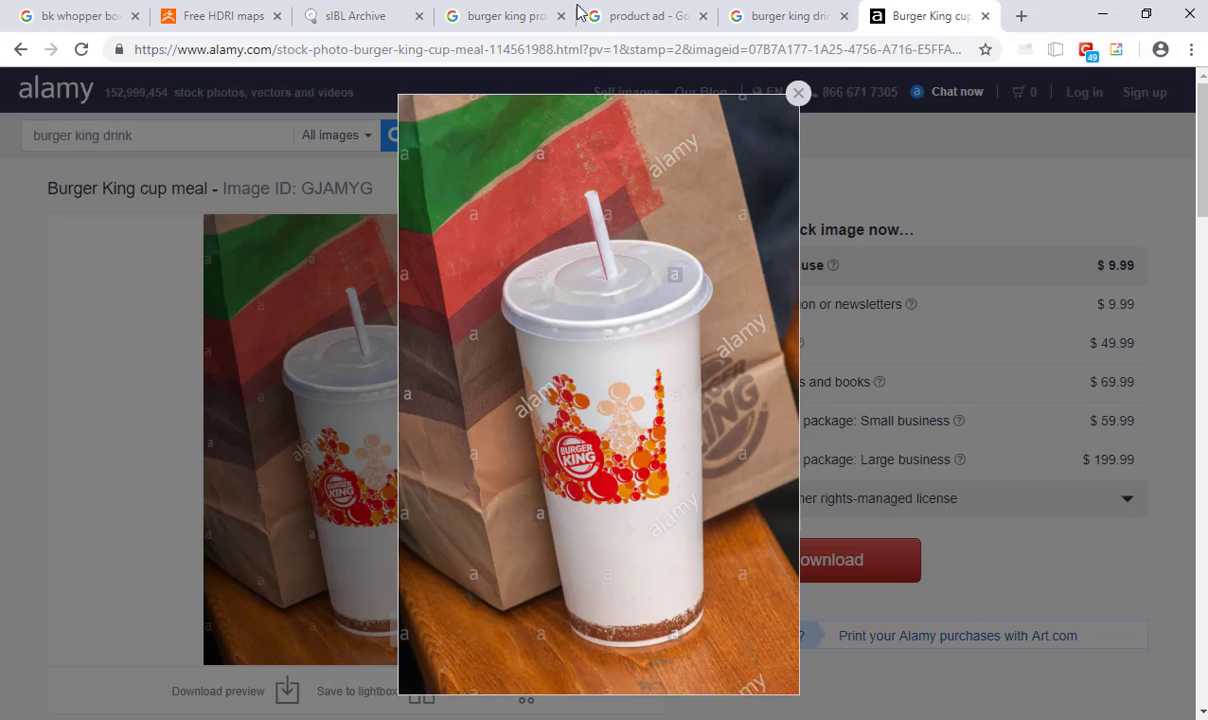
pyautogui.click(635, 18)
pyautogui.click(765, 18)
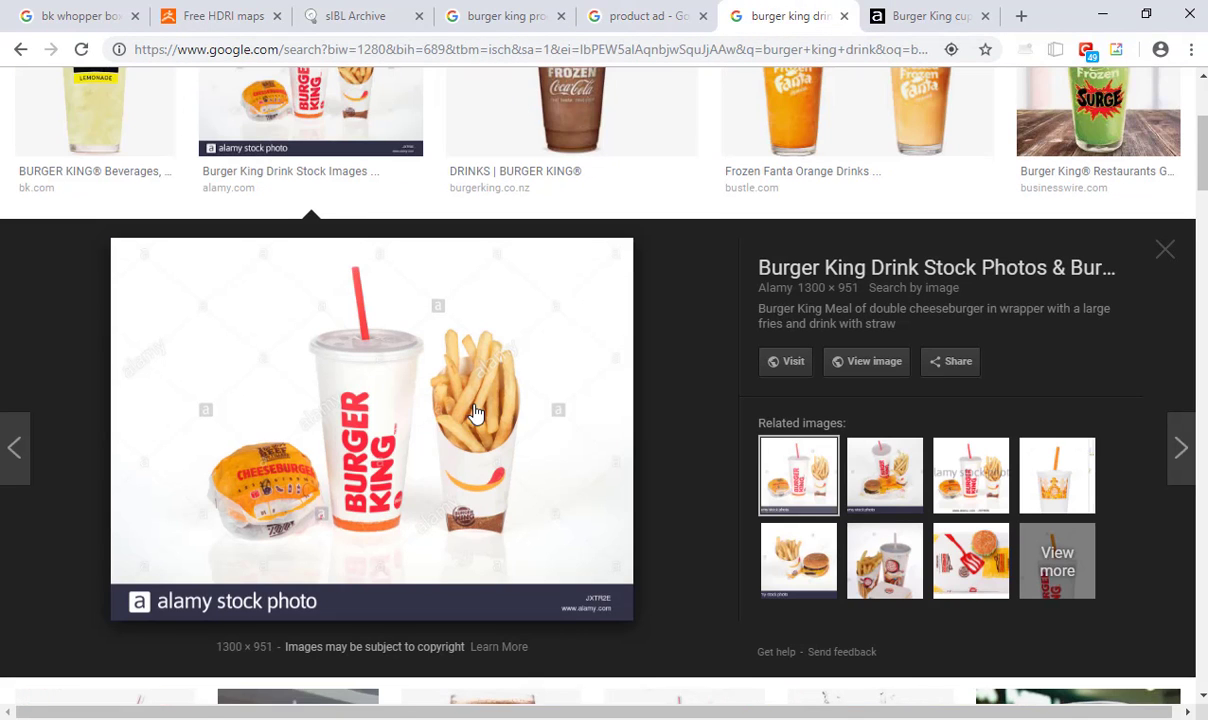
pyautogui.scroll(3, 441, 382)
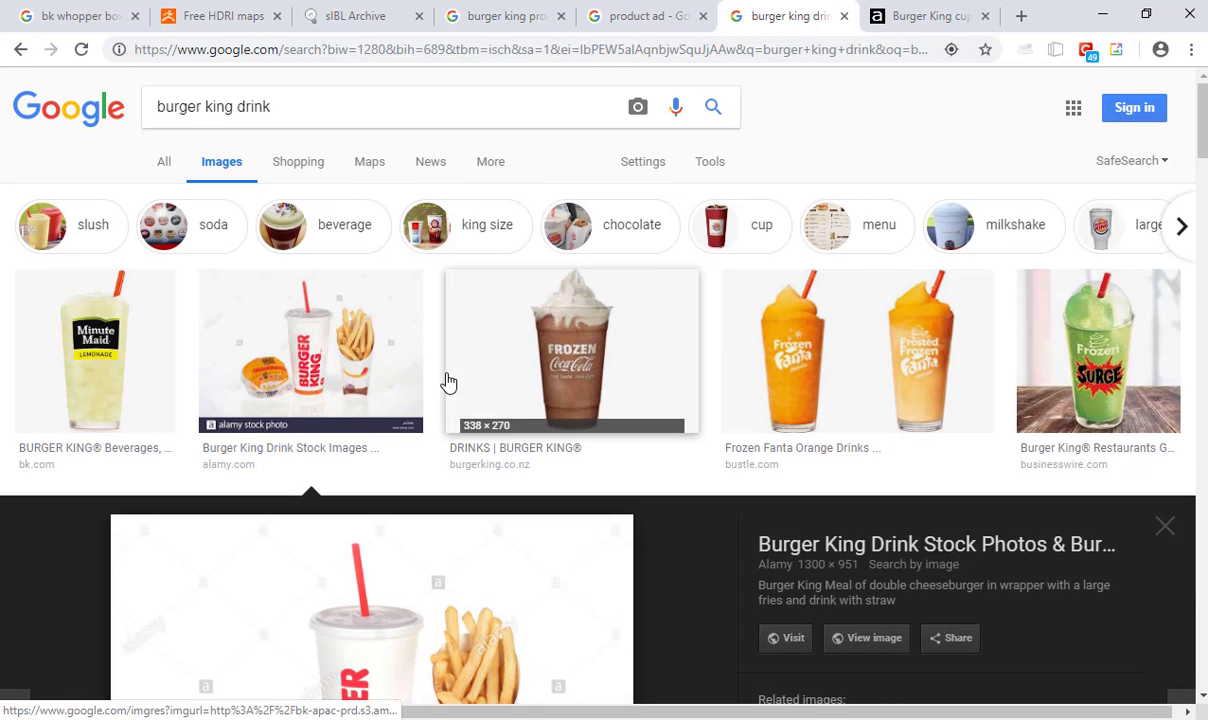
pyautogui.click(337, 116)
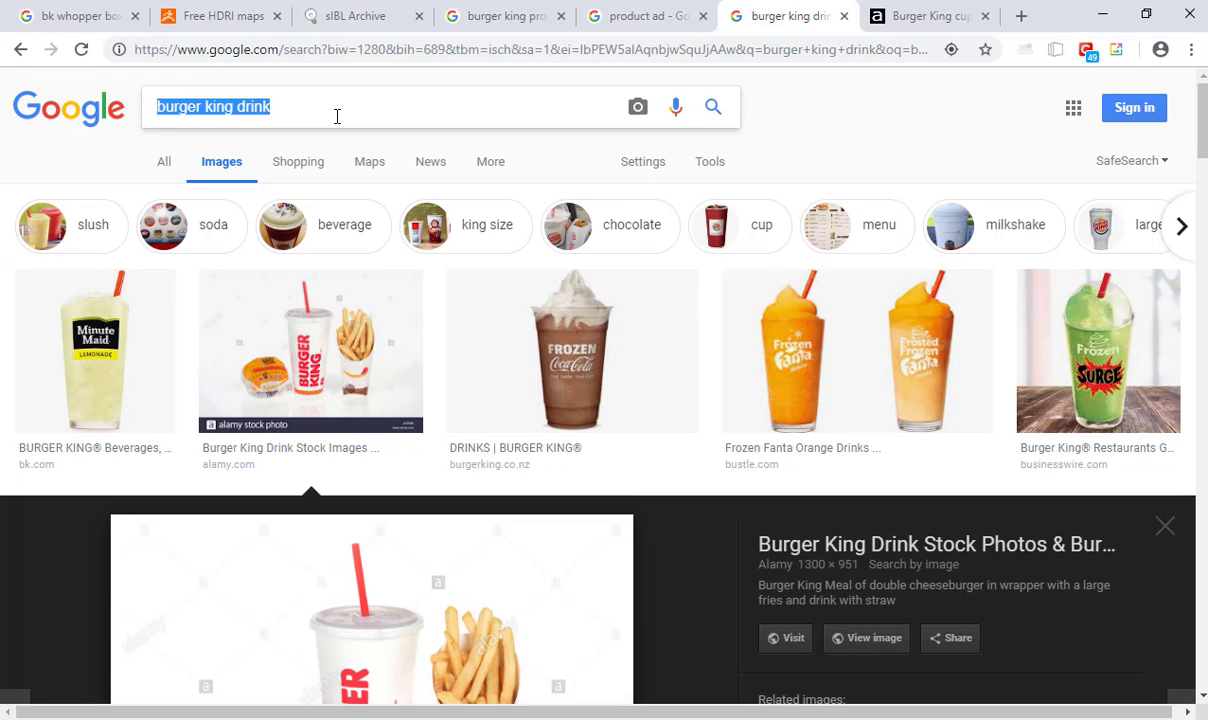
pyautogui.write('burger king ')
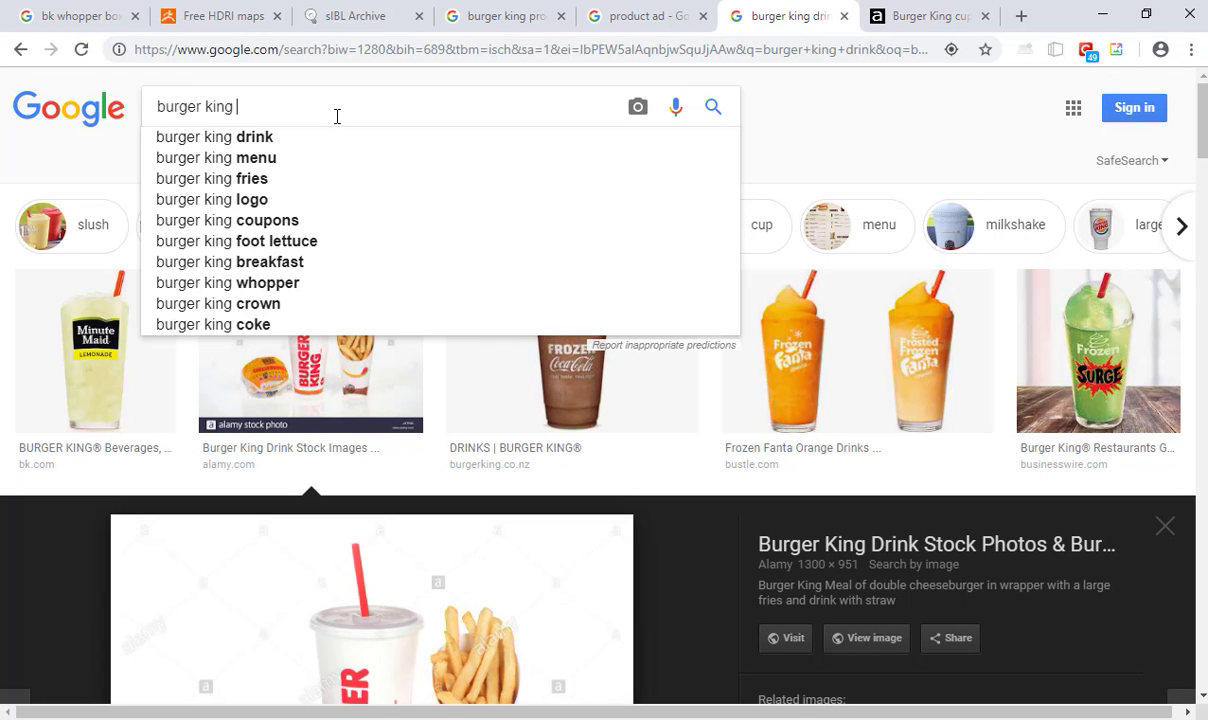
pyautogui.write('fry box')
pyautogui.press('Return')
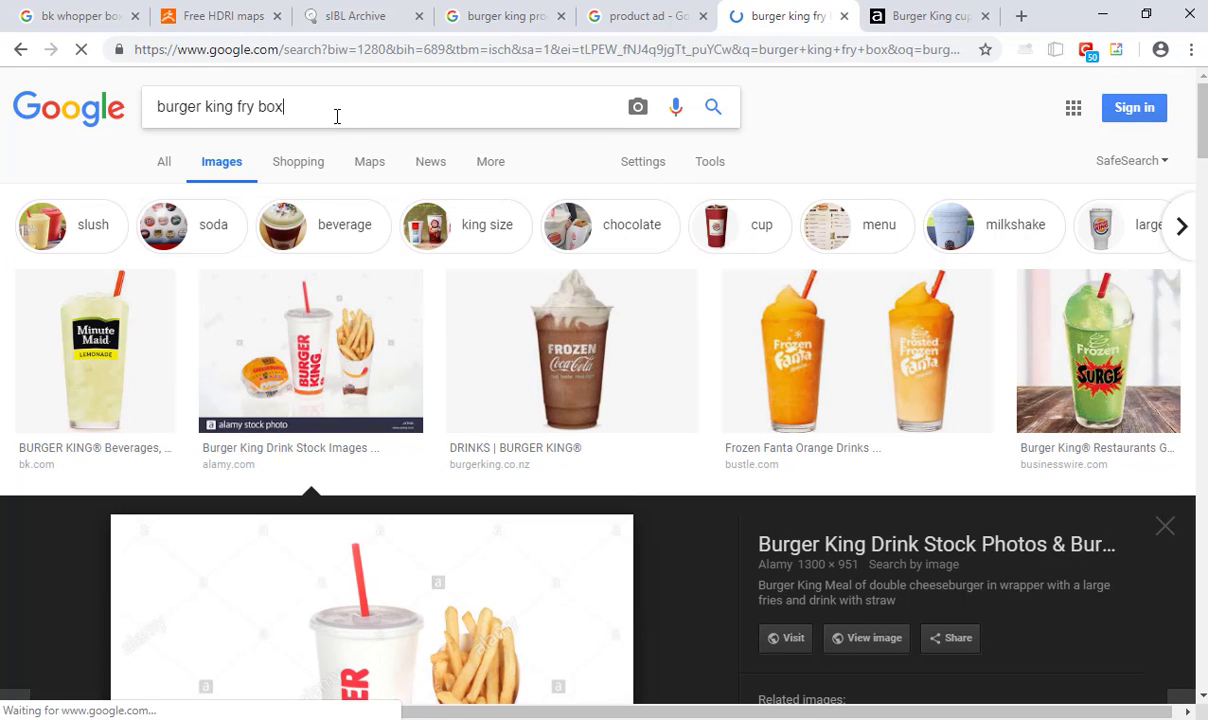
# - Browse the fry box image results for a reference and open the Burger King Rebrands image preview
pyautogui.scroll(-10, 790, 362)
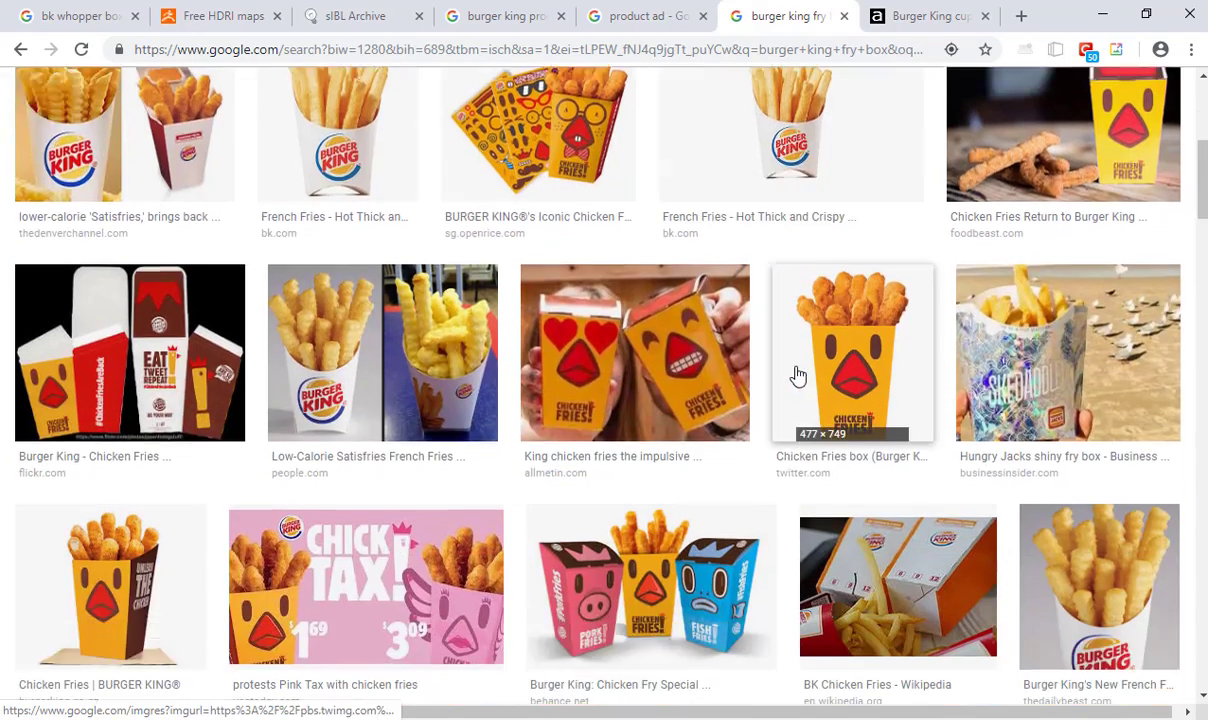
pyautogui.scroll(-4, 765, 440)
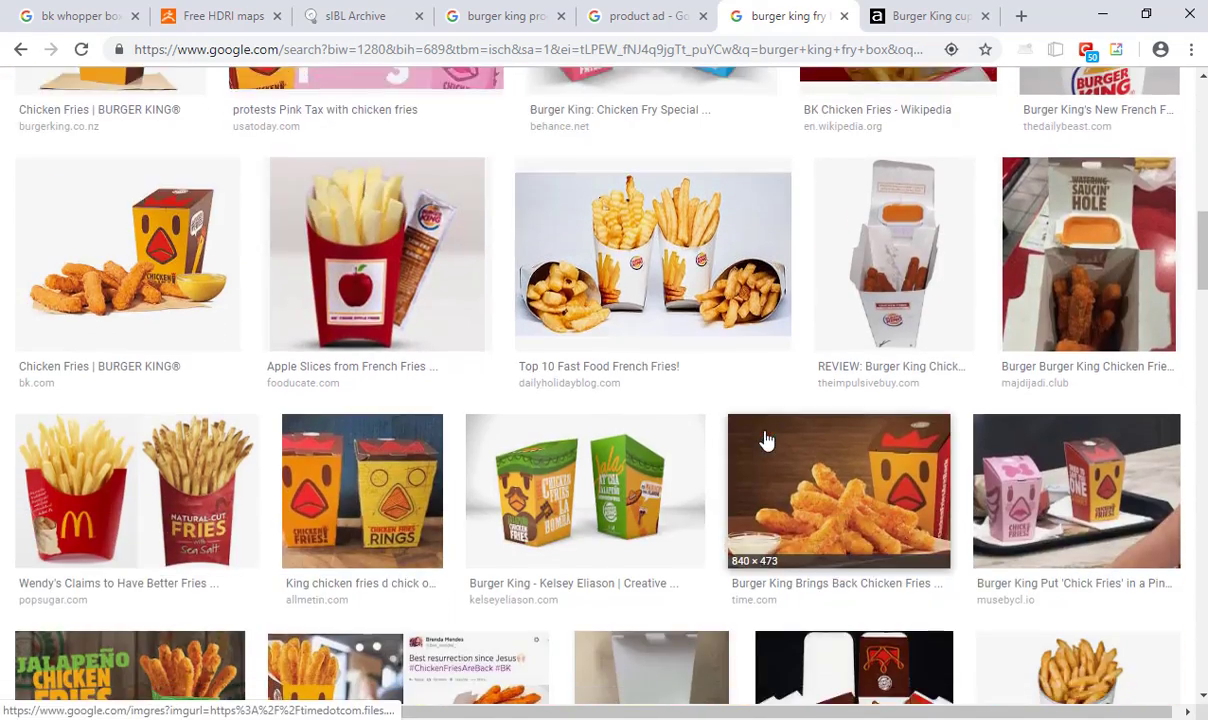
pyautogui.scroll(-5, 765, 437)
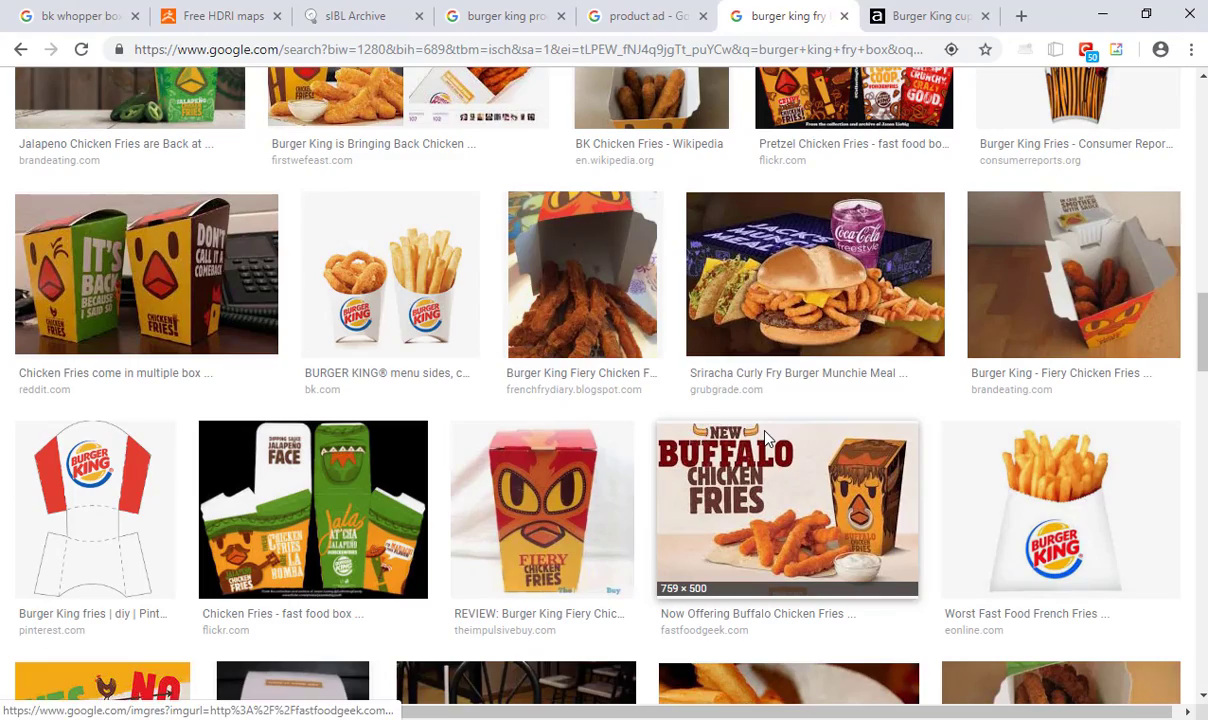
pyautogui.scroll(-2, 767, 438)
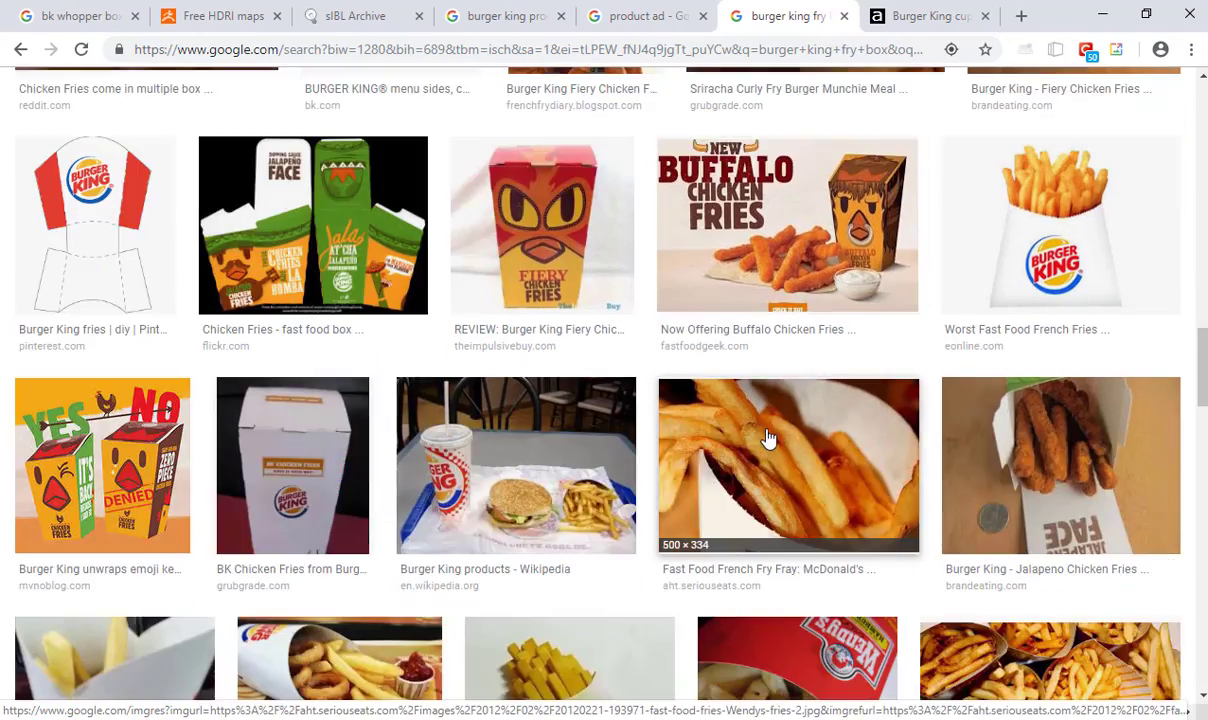
pyautogui.scroll(5, 755, 436)
pyautogui.scroll(14, 755, 436)
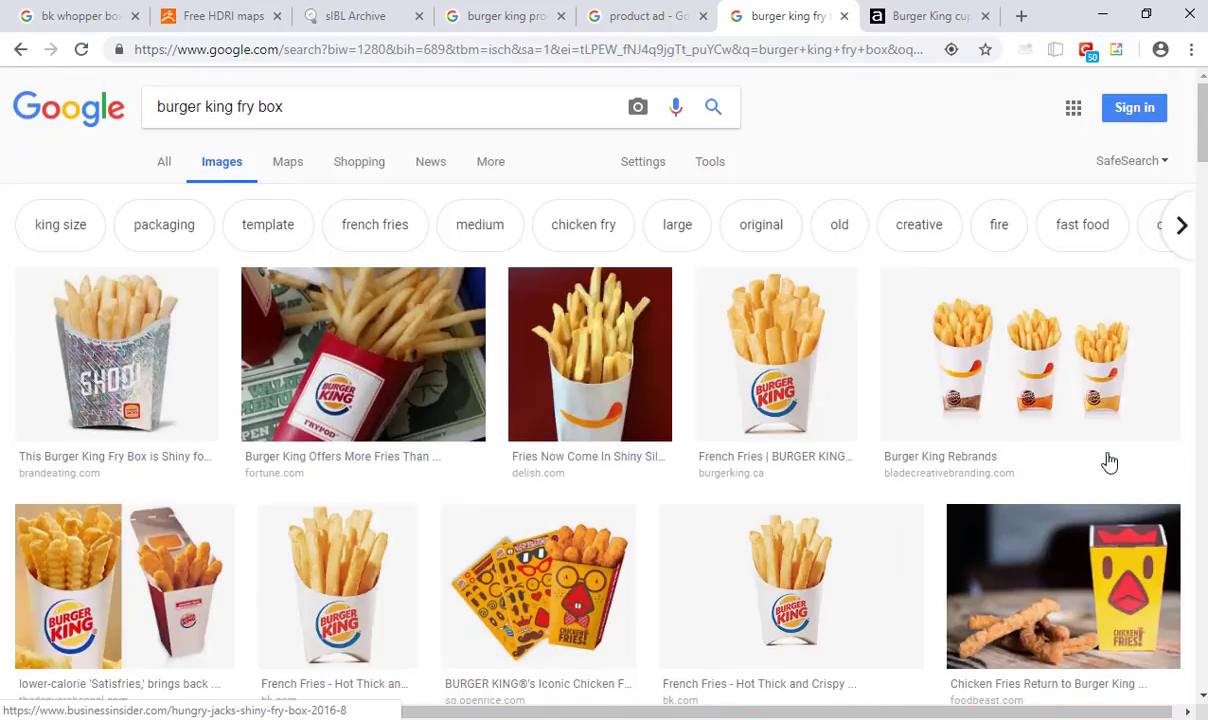
pyautogui.click(981, 350)
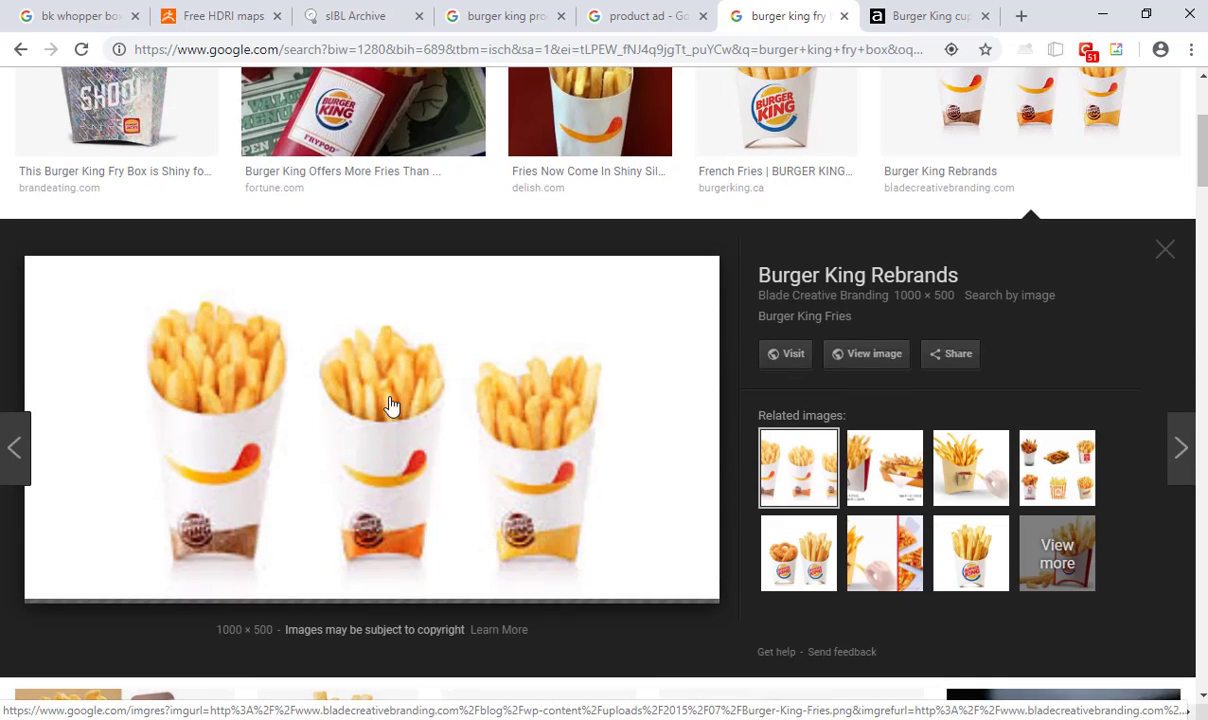
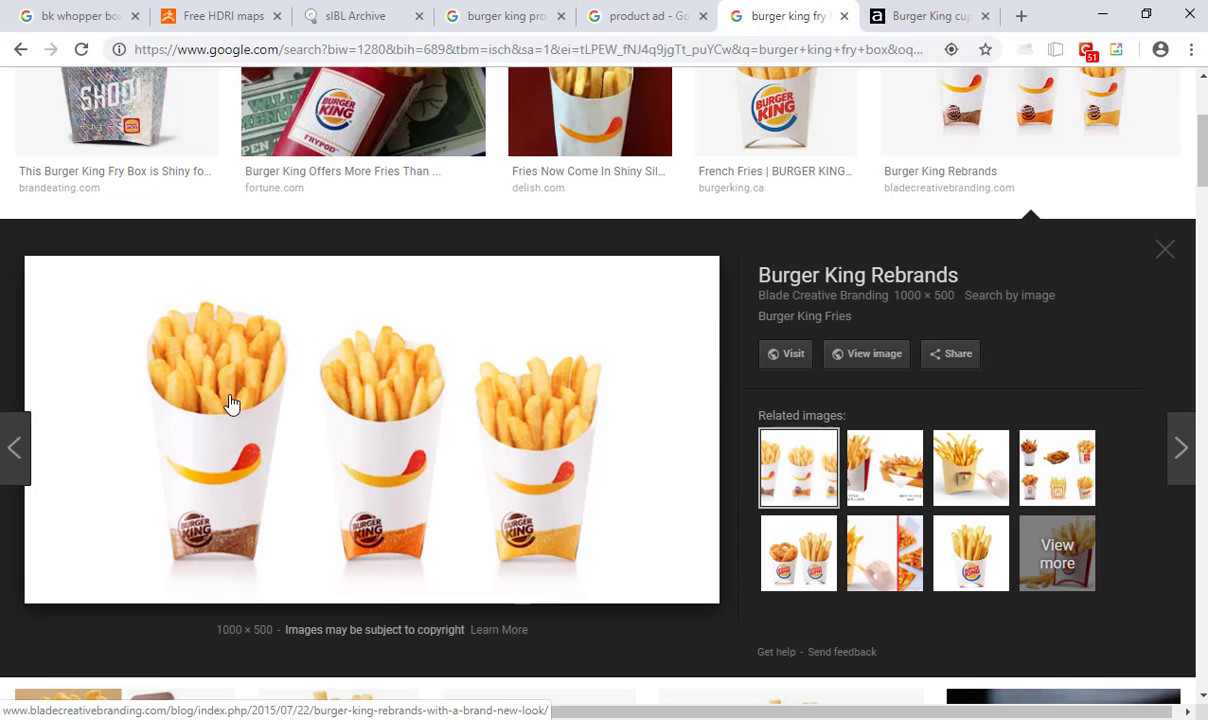
# - Switch to Cinema 4D and turn the FryBox's subdivision surface off and back on to compare its low-poly and smoothed meshes
pyautogui.hotkey('alt', 'Tab')
pyautogui.click(812, 175)
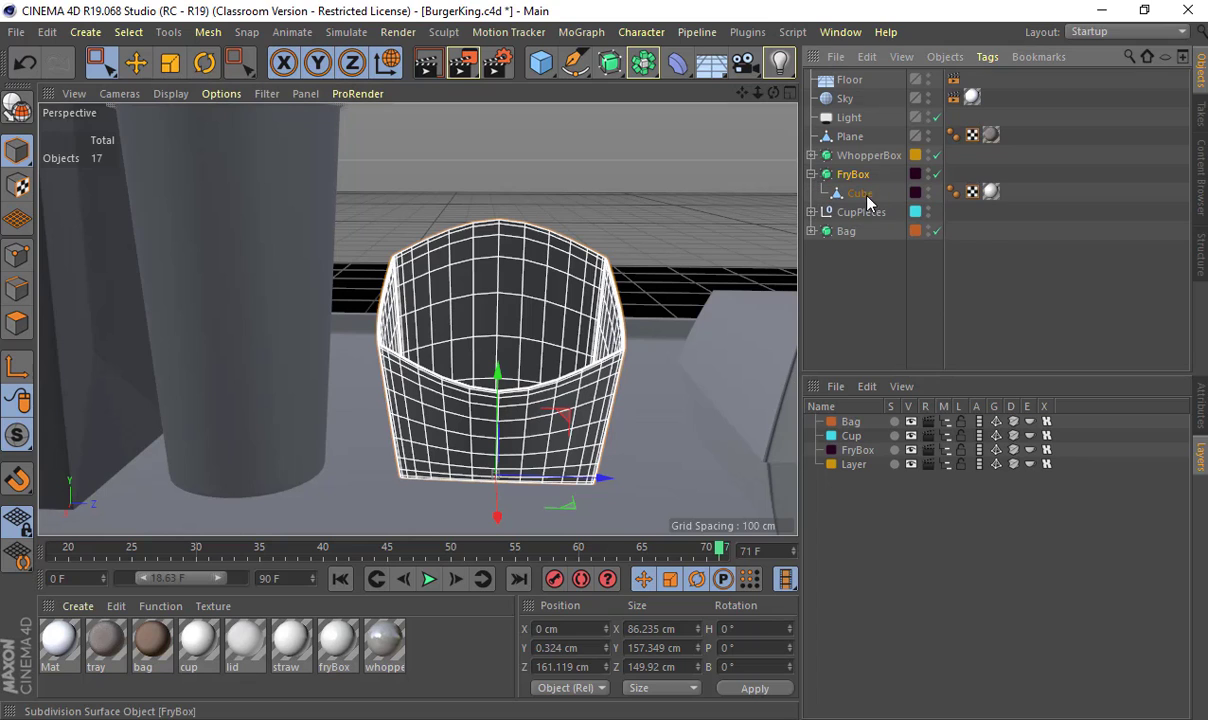
pyautogui.click(937, 174)
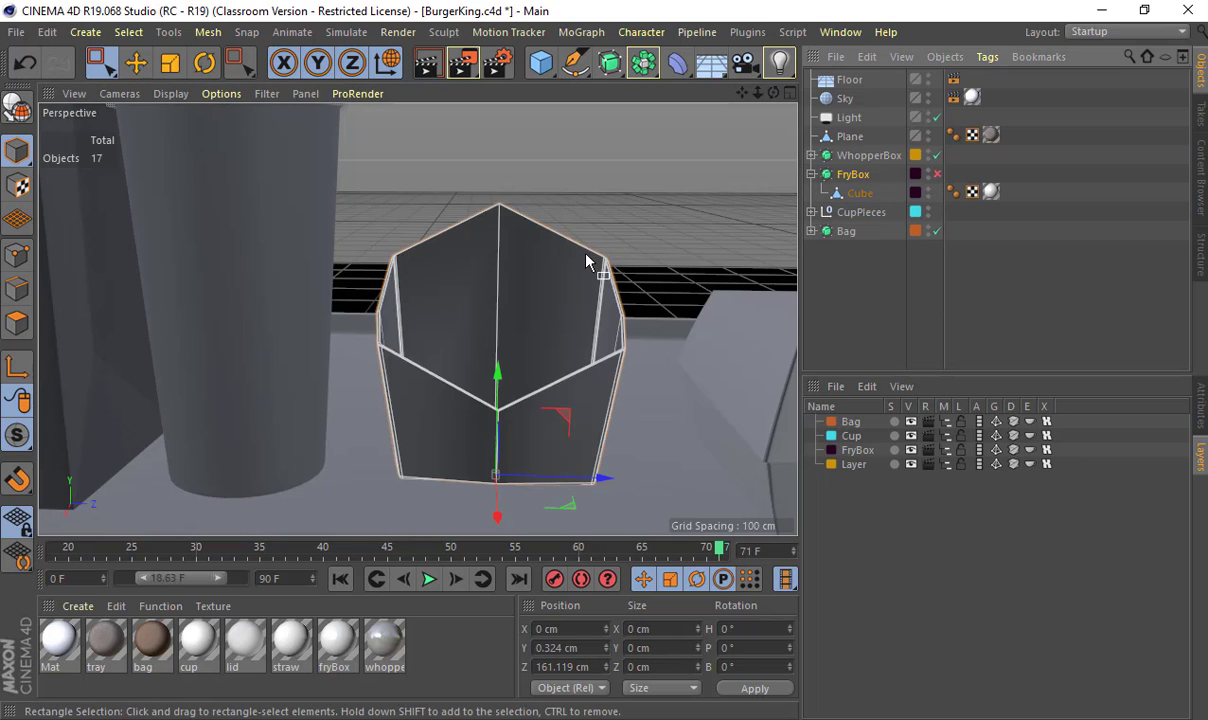
pyautogui.keyDown('alt'); pyautogui.moveTo(586, 262); pyautogui.dragTo(660, 300); pyautogui.keyUp('alt')
pyautogui.click(936, 174)
pyautogui.scroll(-4, 582, 248)
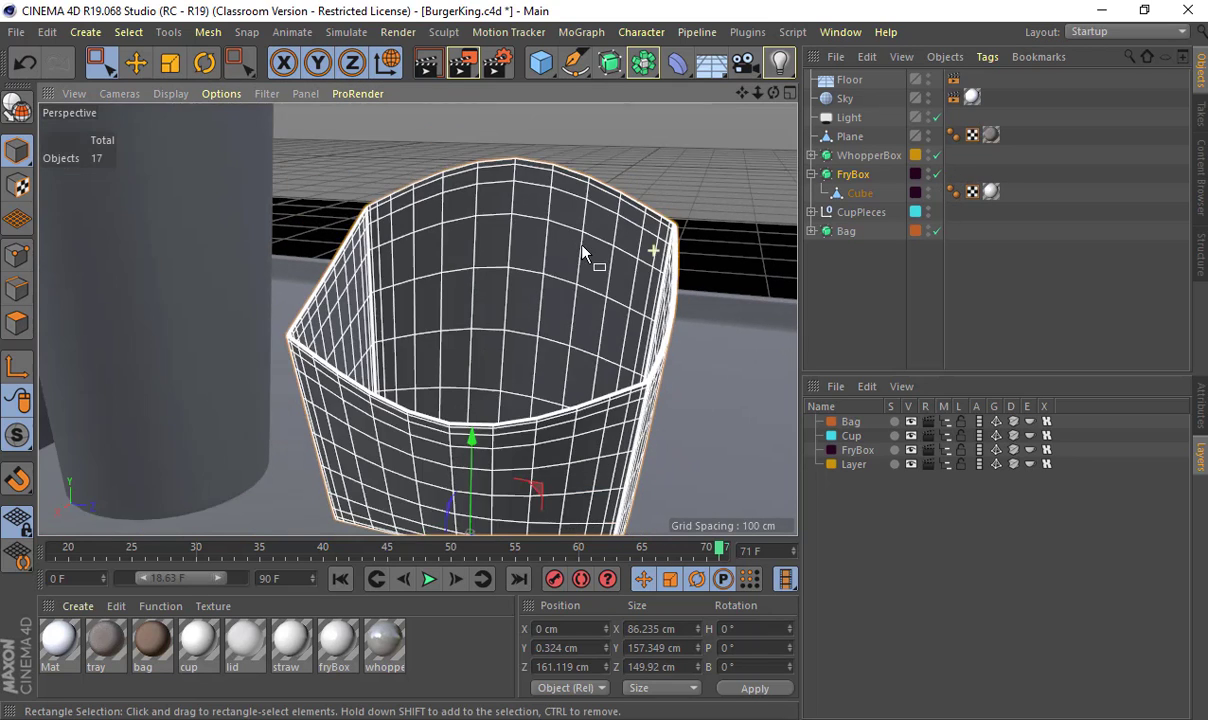
# - Turn the WhopperBox's subdivision surface off and back on, examining the low-poly mesh around the burger box's edges
pyautogui.click(612, 237)
pyautogui.keyDown('alt'); pyautogui.moveTo(612, 237); pyautogui.dragTo(545, 236); pyautogui.keyUp('alt')
pyautogui.scroll(-4, 625, 218)
pyautogui.keyDown('alt'); pyautogui.moveTo(539, 362); pyautogui.dragTo(518, 386); pyautogui.keyUp('alt')
pyautogui.click(597, 383)
pyautogui.keyDown('alt'); pyautogui.moveTo(477, 333); pyautogui.dragTo(376, 315, button='middle'); pyautogui.keyUp('alt')
pyautogui.click(461, 300)
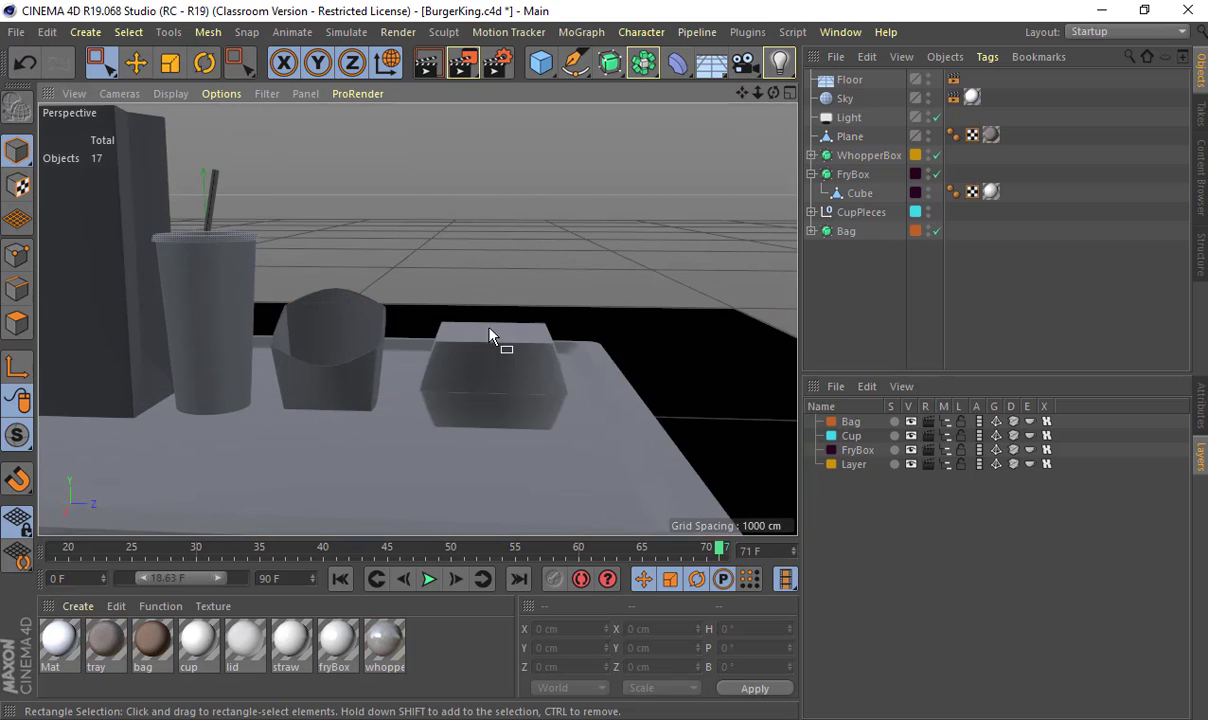
pyautogui.click(487, 336)
pyautogui.keyDown('alt'); pyautogui.moveTo(487, 336); pyautogui.dragTo(818, 216); pyautogui.keyUp('alt')
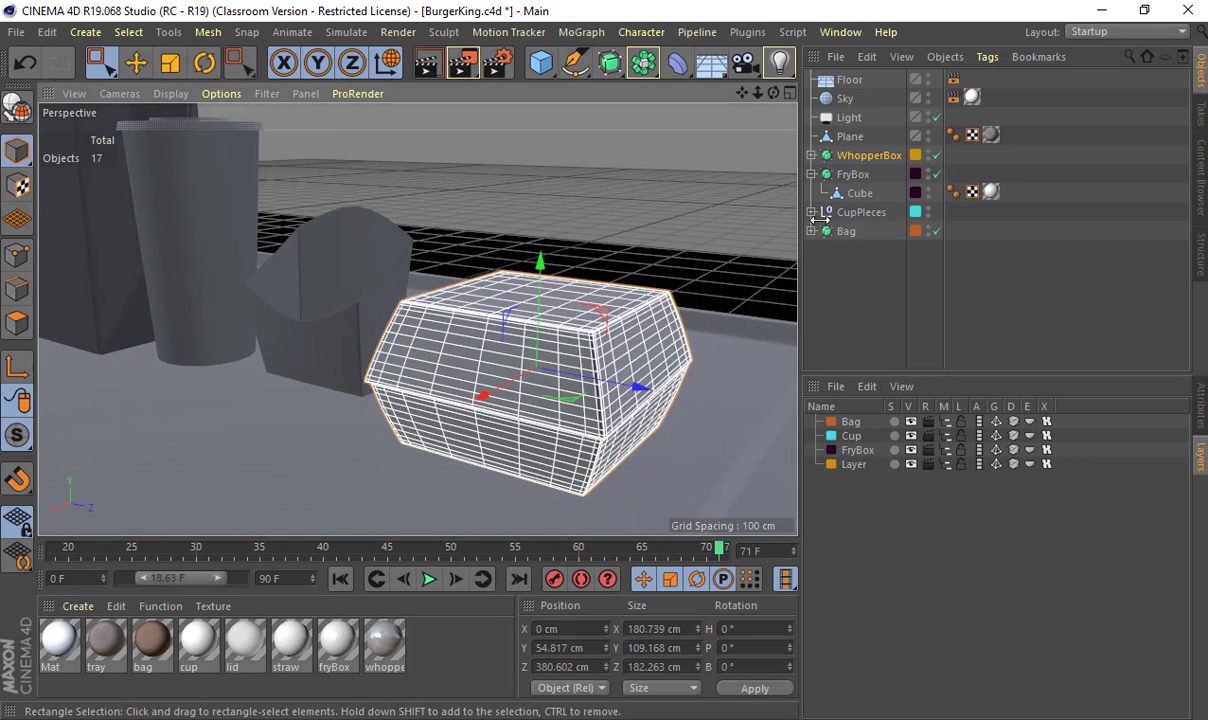
pyautogui.click(937, 155)
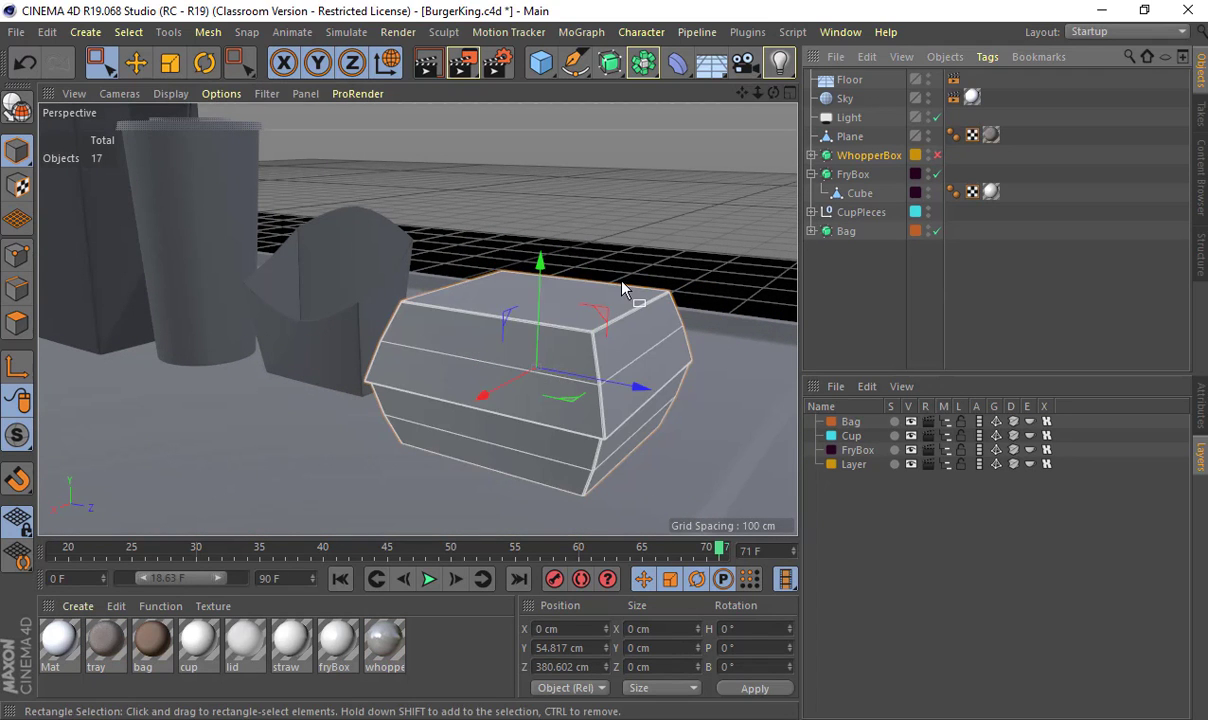
pyautogui.keyDown('alt'); pyautogui.moveTo(623, 283); pyautogui.dragTo(790, 245); pyautogui.keyUp('alt')
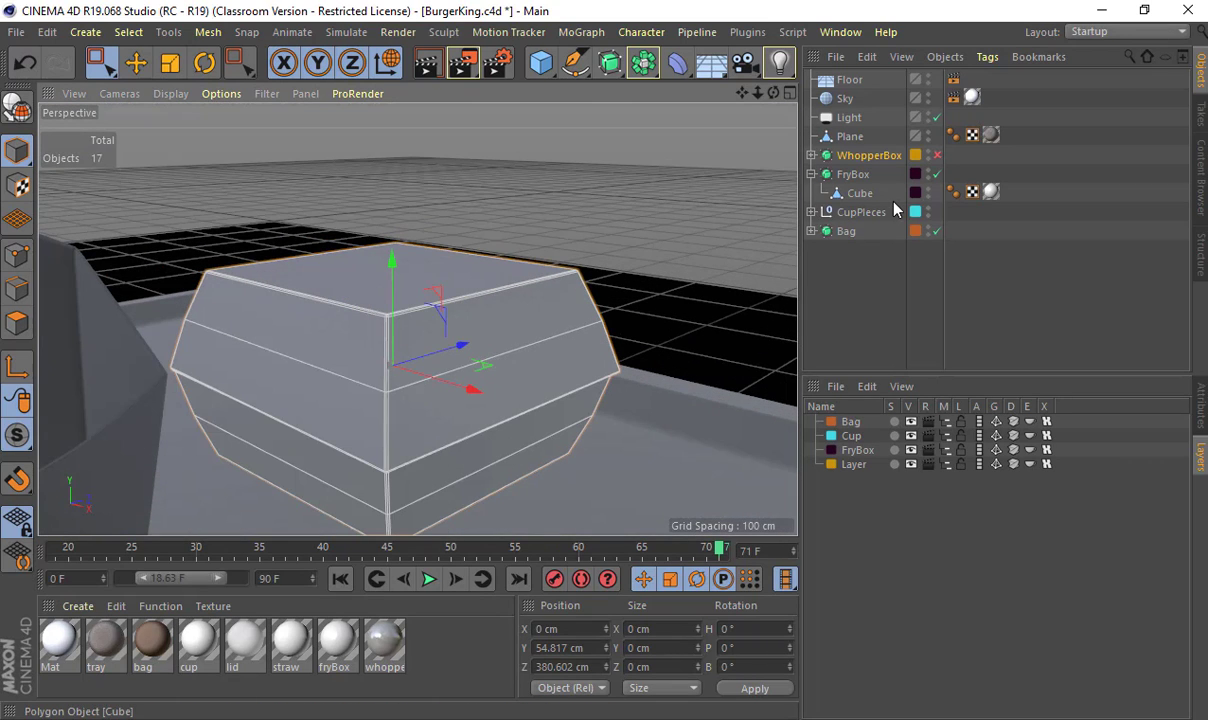
pyautogui.click(936, 156)
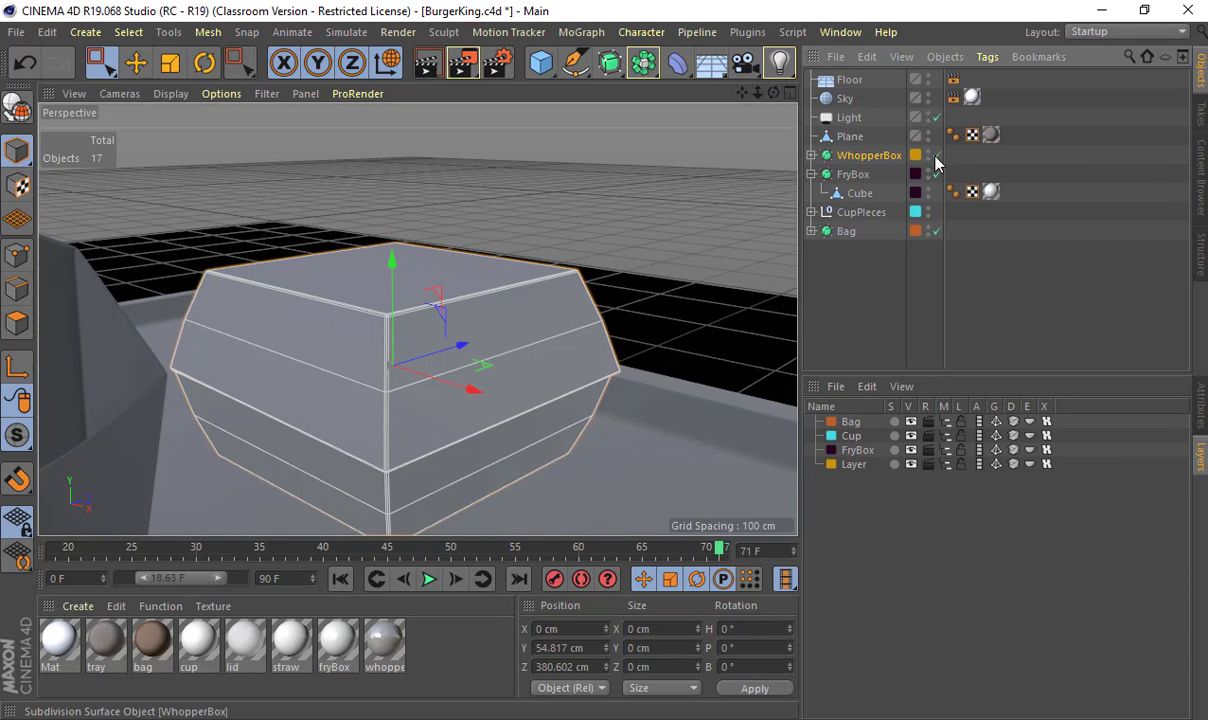
pyautogui.click(640, 234)
# - Turn the Bag's subdivision surface off and back on, examining the low-poly geometry at its side folds and base
pyautogui.keyDown('alt'); pyautogui.moveTo(622, 243); pyautogui.dragTo(540, 276, button='right'); pyautogui.keyUp('alt')
pyautogui.keyDown('alt'); pyautogui.moveTo(540, 284); pyautogui.dragTo(600, 322); pyautogui.keyUp('alt')
pyautogui.keyDown('alt'); pyautogui.moveTo(600, 322); pyautogui.dragTo(386, 256, button='right'); pyautogui.keyUp('alt')
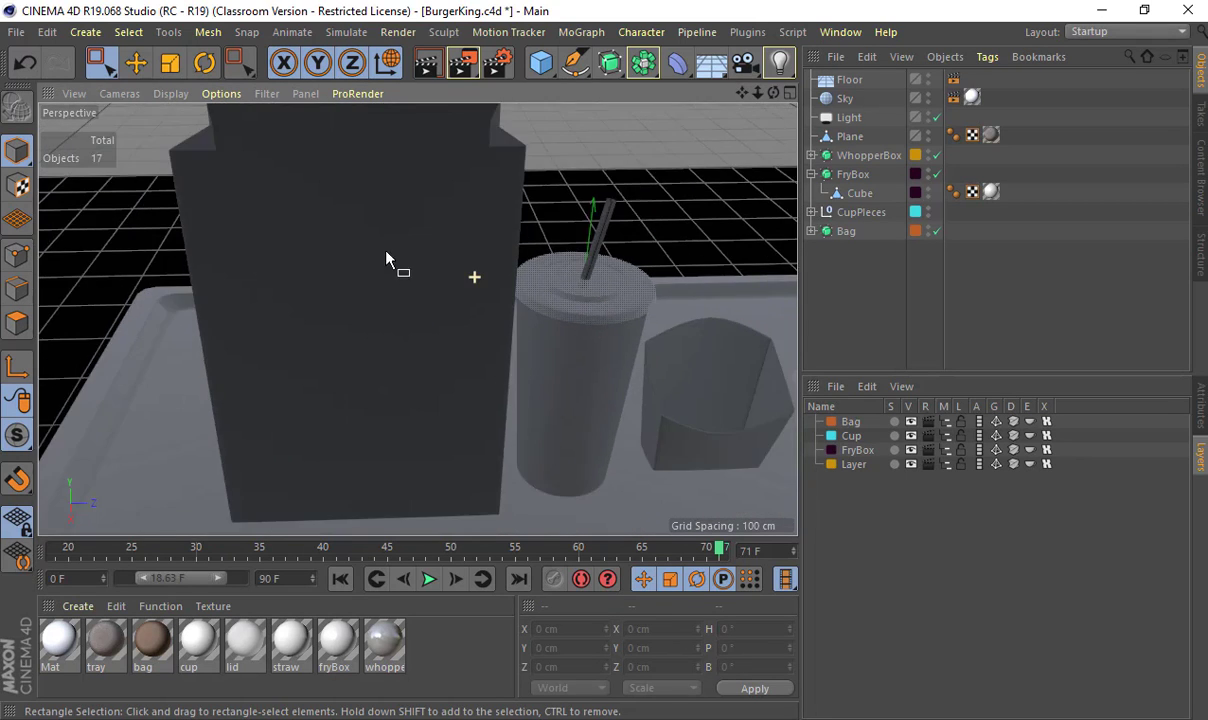
pyautogui.keyDown('alt'); pyautogui.moveTo(386, 256); pyautogui.dragTo(464, 315, button='middle'); pyautogui.keyUp('alt')
pyautogui.click(466, 315)
pyautogui.keyDown('alt'); pyautogui.moveTo(466, 315); pyautogui.dragTo(1013, 196); pyautogui.keyUp('alt')
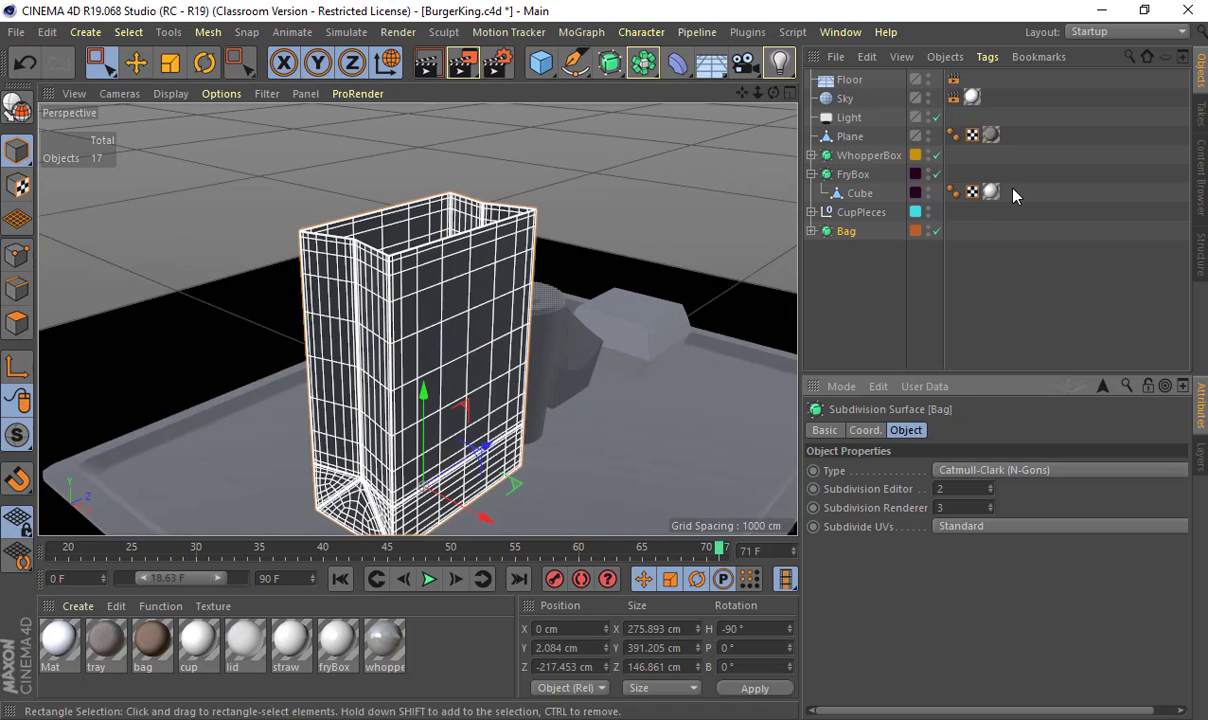
pyautogui.click(937, 231)
pyautogui.keyDown('alt'); pyautogui.moveTo(669, 283); pyautogui.dragTo(527, 322); pyautogui.keyUp('alt')
pyautogui.keyDown('alt'); pyautogui.moveTo(523, 314); pyautogui.dragTo(536, 313, button='middle'); pyautogui.keyUp('alt')
pyautogui.keyDown('alt'); pyautogui.moveTo(536, 313); pyautogui.dragTo(569, 315, button='right'); pyautogui.keyUp('alt')
pyautogui.keyDown('alt'); pyautogui.moveTo(569, 315); pyautogui.dragTo(592, 229, button='middle'); pyautogui.keyUp('alt')
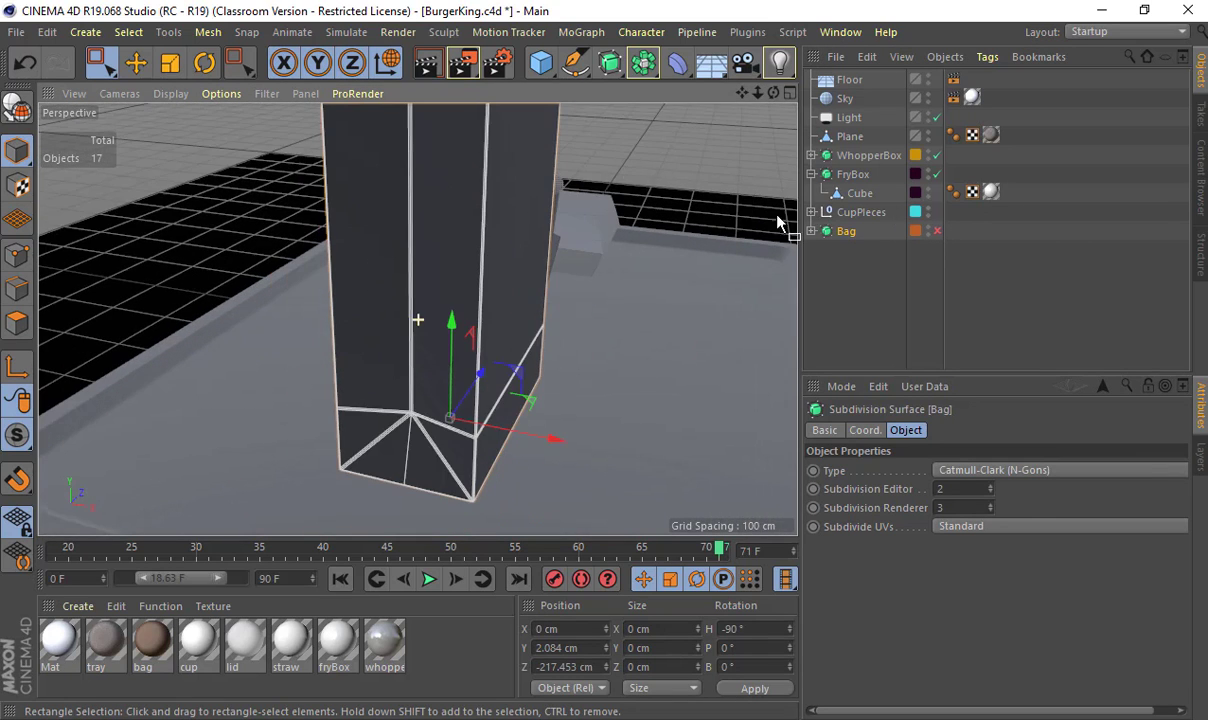
pyautogui.click(936, 232)
pyautogui.click(673, 160)
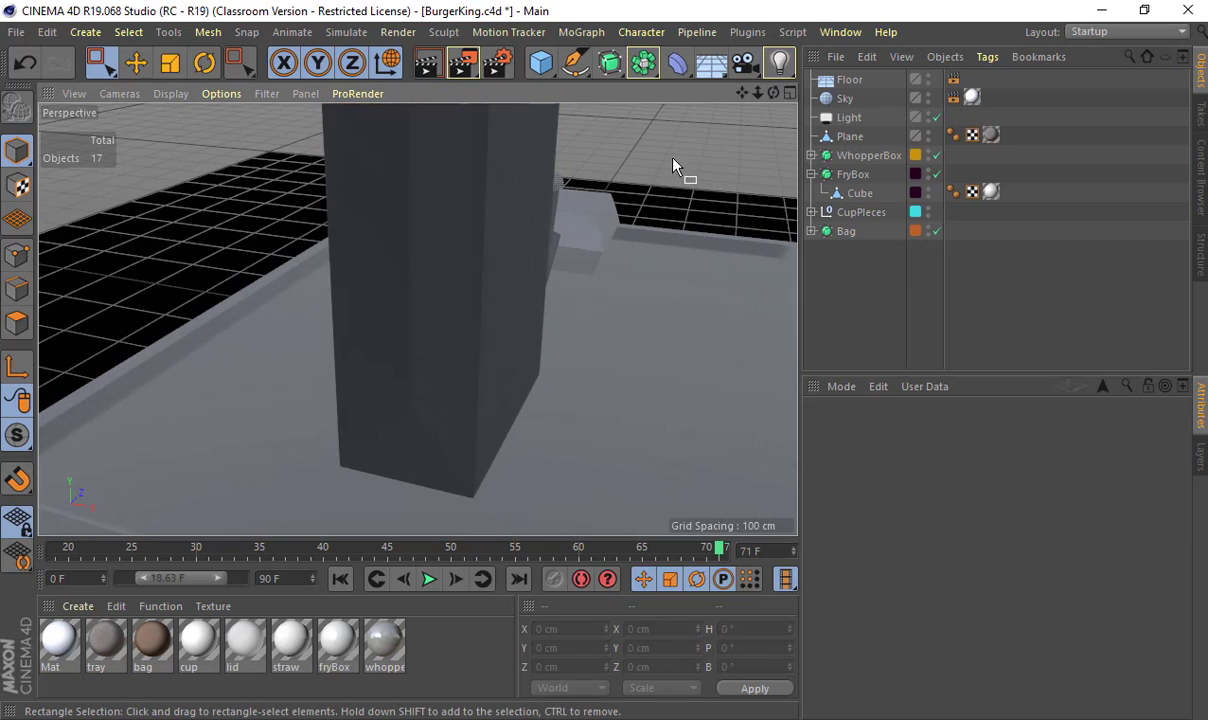
# - View the bag, cup, fry box and burger box together on the tray, and switch to the open Product.c4d project
pyautogui.keyDown('alt'); pyautogui.moveTo(673, 160); pyautogui.dragTo(599, 288, button='right'); pyautogui.keyUp('alt')
pyautogui.scroll(-3, 600, 295)
pyautogui.keyDown('alt'); pyautogui.moveTo(600, 295); pyautogui.dragTo(434, 308); pyautogui.keyUp('alt')
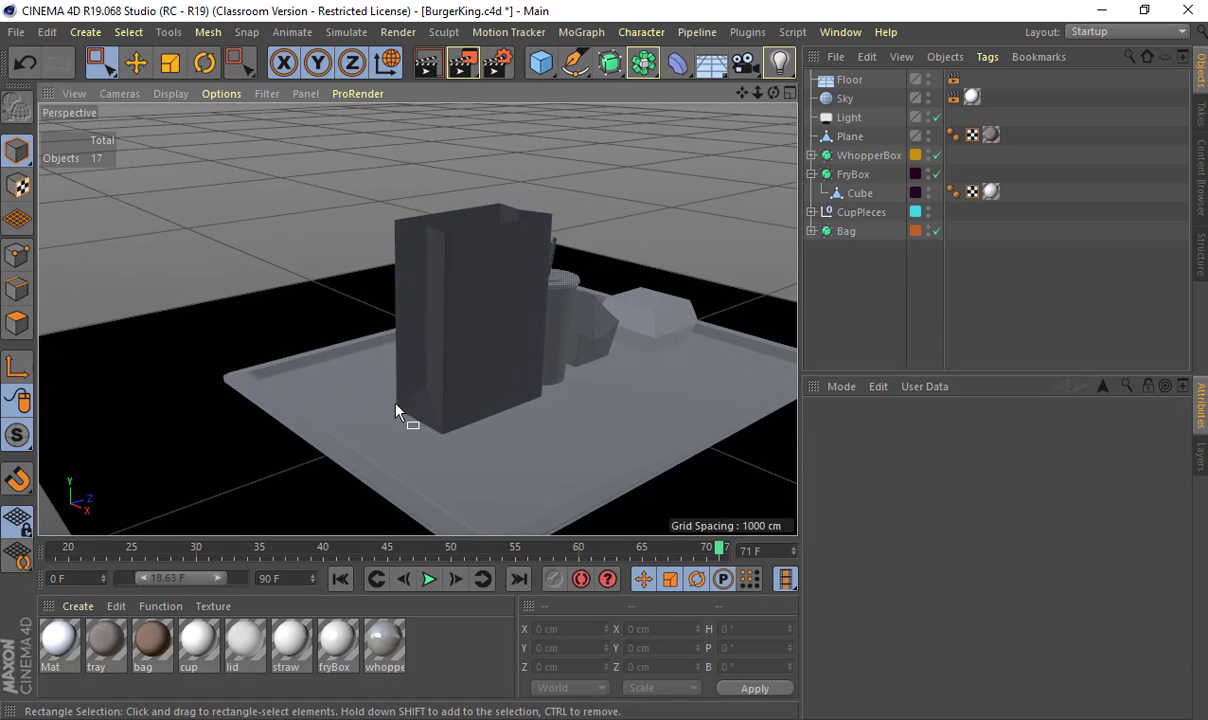
pyautogui.keyDown('alt'); pyautogui.moveTo(505, 287); pyautogui.dragTo(335, 285); pyautogui.keyUp('alt')
pyautogui.click(838, 32)
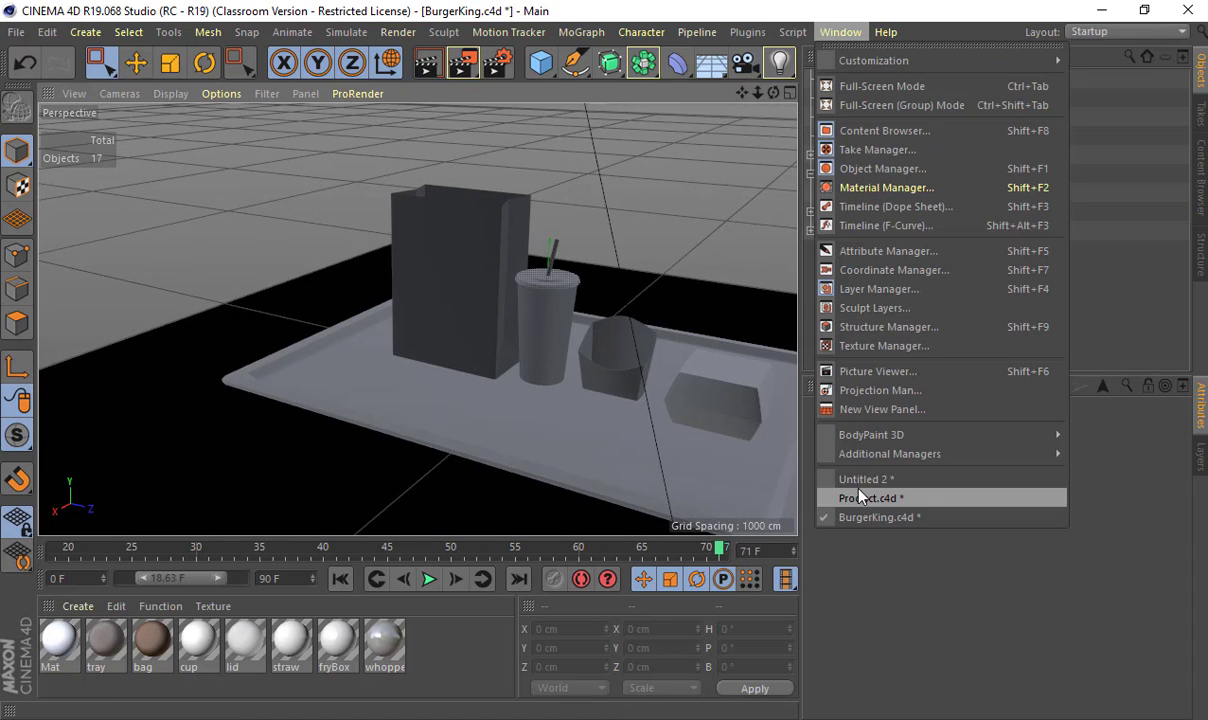
pyautogui.click(858, 491)
# - Select and examine the lemon bottle's ribbed cap, the ring beneath it and the label up close
pyautogui.keyDown('alt'); pyautogui.moveTo(624, 226); pyautogui.dragTo(491, 292); pyautogui.keyUp('alt')
pyautogui.click(449, 305)
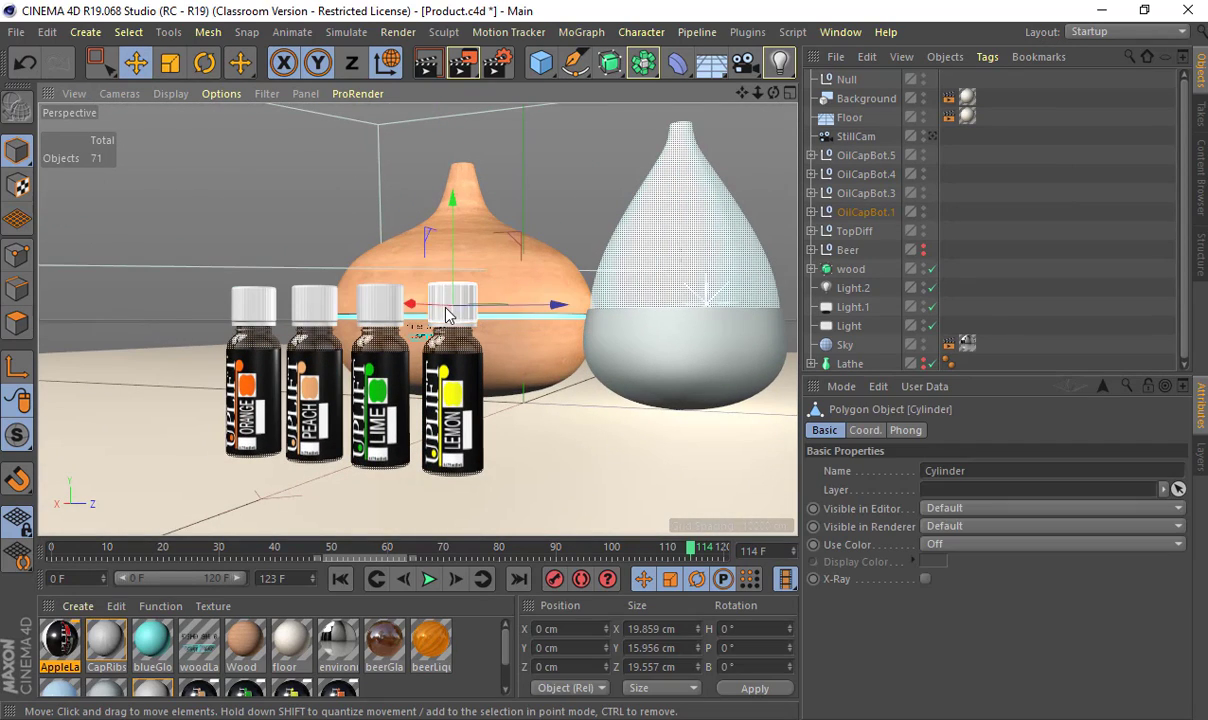
pyautogui.keyDown('alt'); pyautogui.moveTo(447, 306); pyautogui.dragTo(598, 296, button='right'); pyautogui.keyUp('alt')
pyautogui.keyDown('alt'); pyautogui.moveTo(600, 304); pyautogui.dragTo(556, 449); pyautogui.keyUp('alt')
pyautogui.click(556, 449)
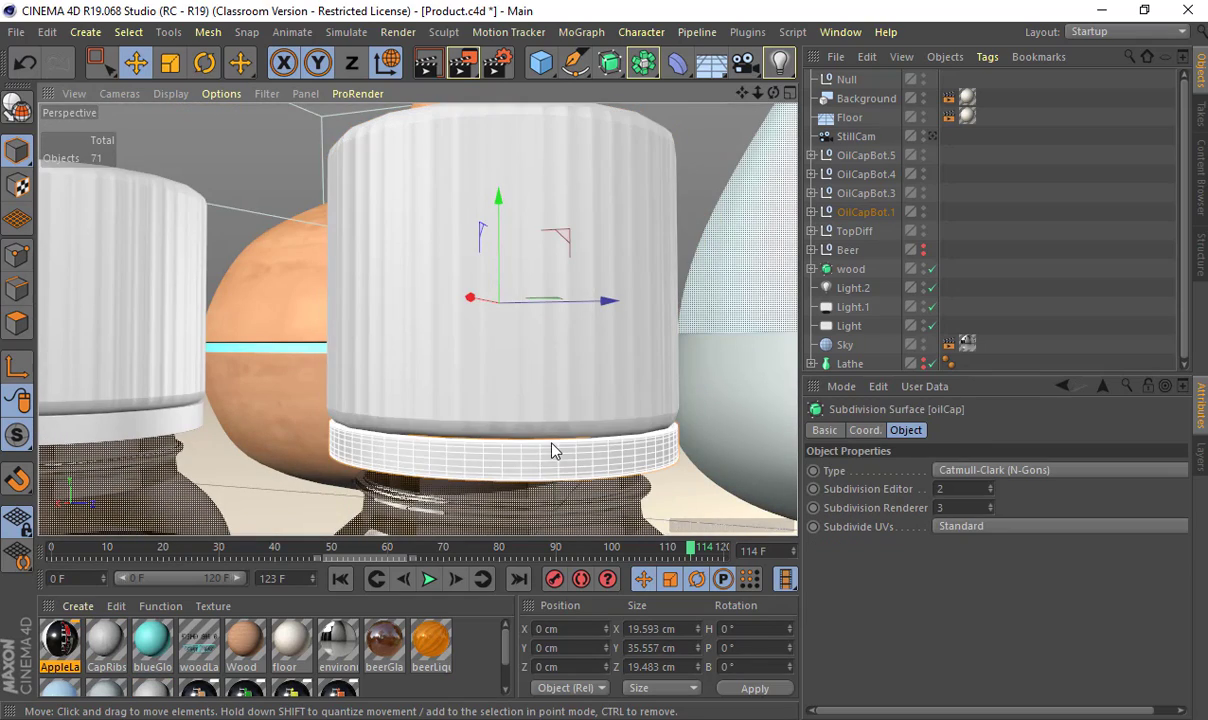
pyautogui.keyDown('alt'); pyautogui.moveTo(553, 288); pyautogui.dragTo(591, 421); pyautogui.keyUp('alt')
pyautogui.click(547, 330)
pyautogui.scroll(-6, 540, 330)
pyautogui.middleClick(591, 421)
pyautogui.middleClick(289, 250)
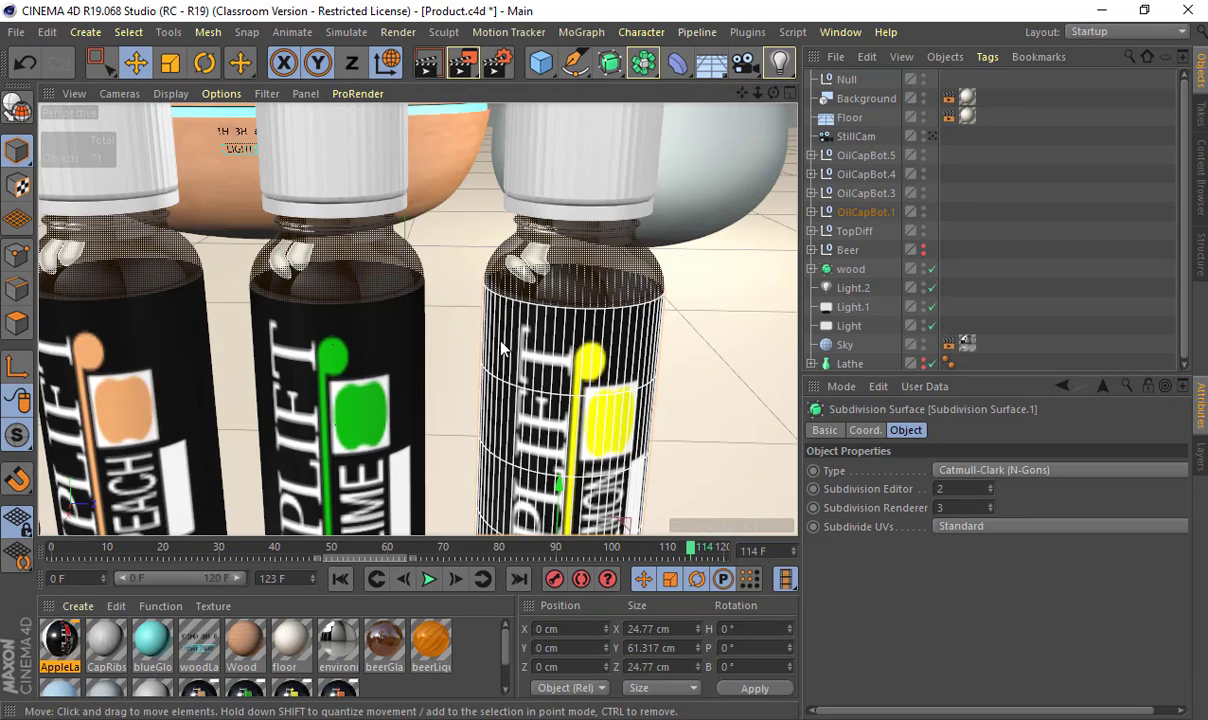
# - Move the lemon bottle's label about 46 cm along Z away from the bottle, and undo the move
pyautogui.scroll(-5, 420, 330)
pyautogui.moveTo(585, 450); pyautogui.dragTo(744, 464)
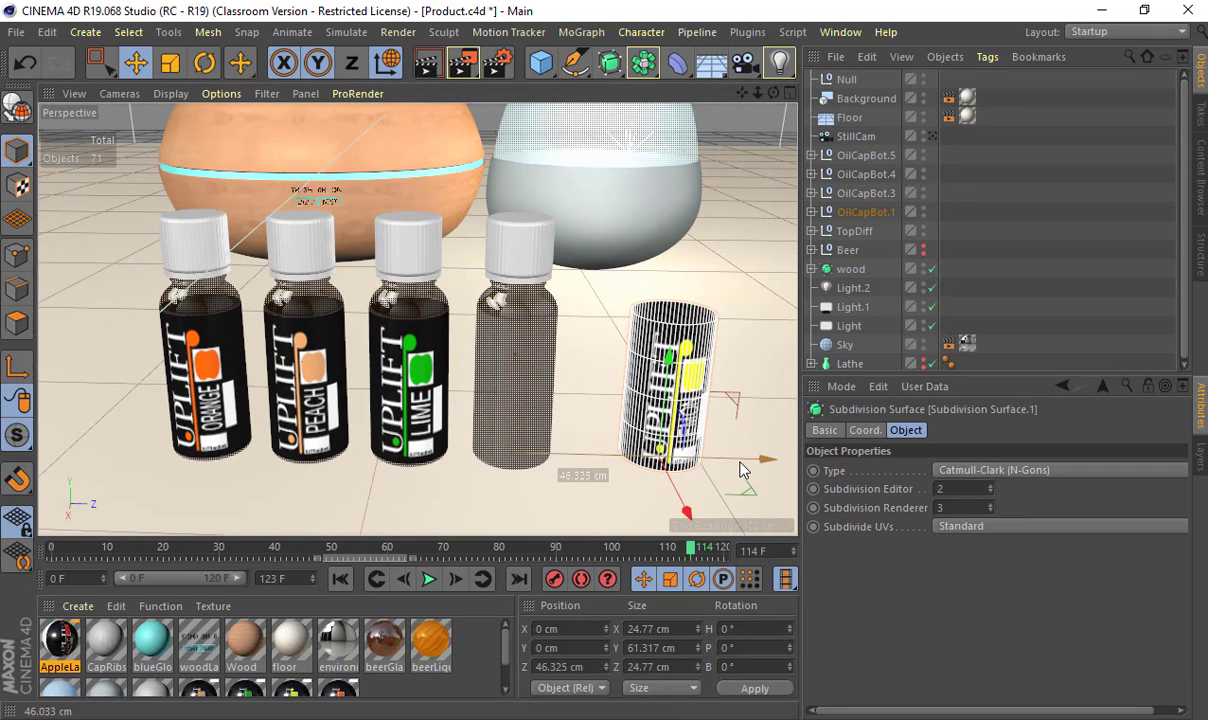
pyautogui.hotkey('ctrl', 'z')
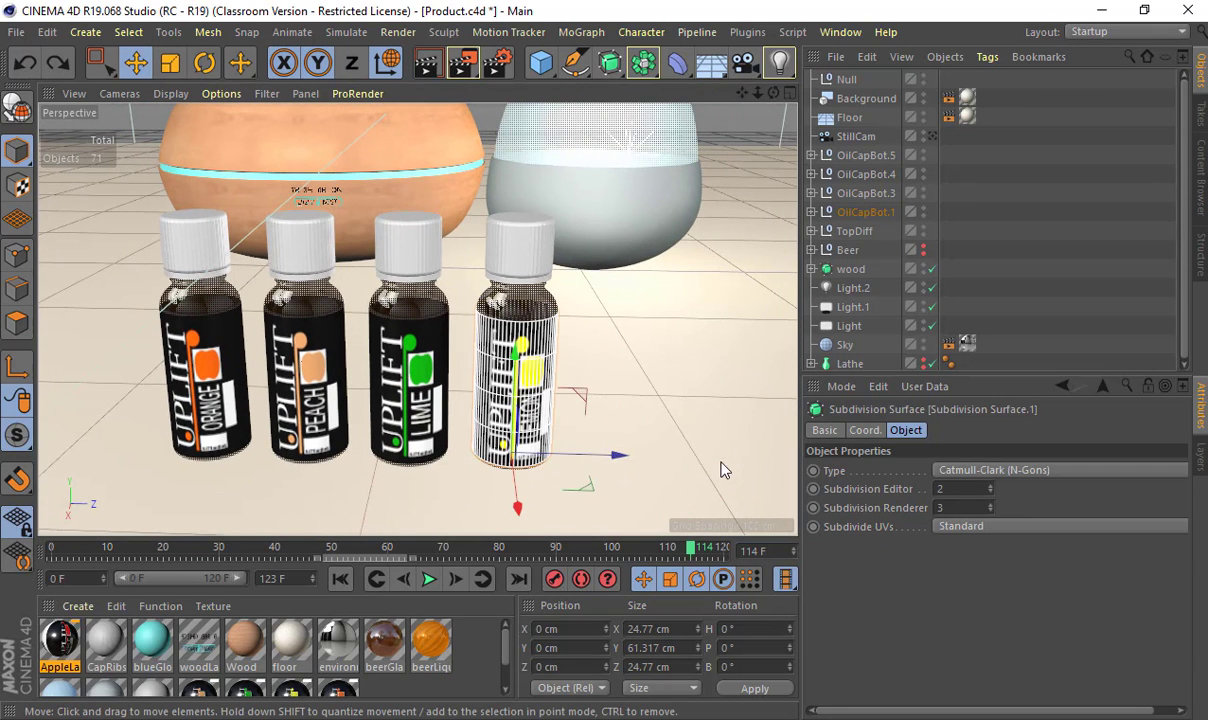
# - Move the lemon bottle's oilCap and Cylinder aside along Z, examine the exposed bottle neck, and undo the move
pyautogui.click(526, 284)
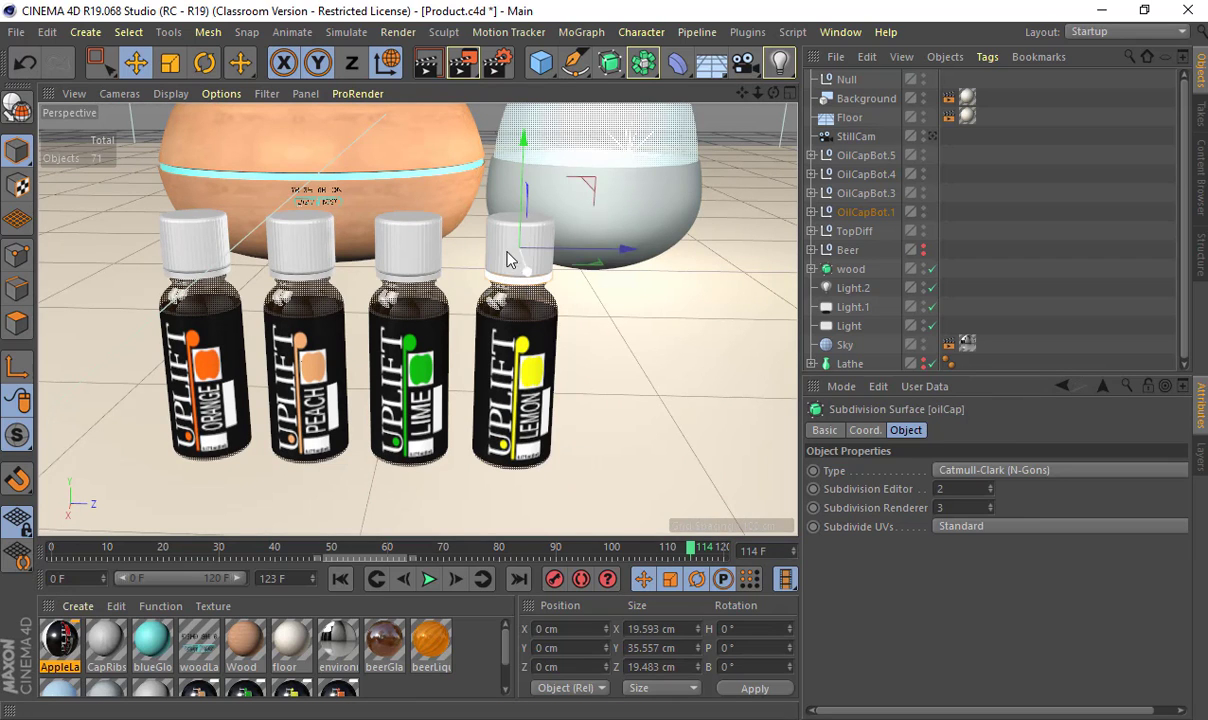
pyautogui.moveTo(604, 257); pyautogui.dragTo(690, 250)
pyautogui.scroll(10, 556, 228)
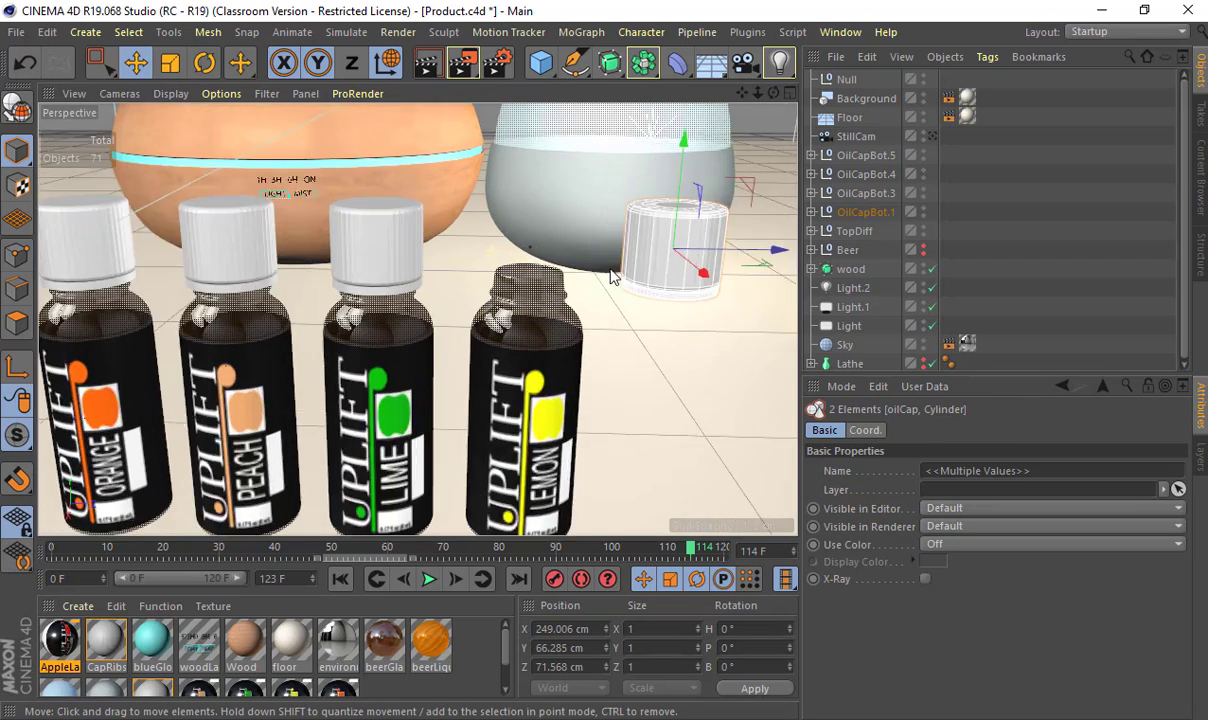
pyautogui.keyDown('alt'); pyautogui.moveTo(554, 221); pyautogui.dragTo(567, 247); pyautogui.keyUp('alt')
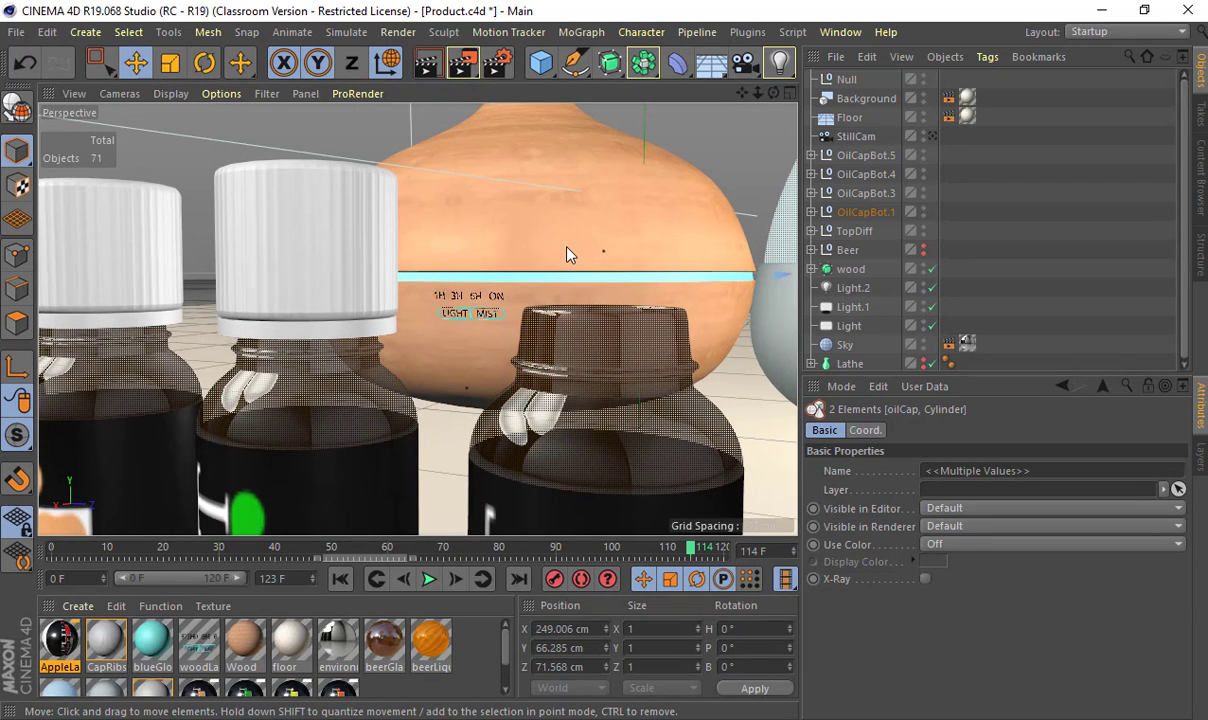
pyautogui.keyDown('alt'); pyautogui.moveTo(566, 254); pyautogui.dragTo(628, 254); pyautogui.keyUp('alt')
pyautogui.click(626, 253)
pyautogui.keyDown('alt'); pyautogui.moveTo(573, 320); pyautogui.dragTo(497, 277); pyautogui.keyUp('alt')
pyautogui.keyDown('alt'); pyautogui.moveTo(494, 270); pyautogui.dragTo(539, 297, button='right'); pyautogui.keyUp('alt')
pyautogui.keyDown('alt'); pyautogui.moveTo(539, 297); pyautogui.dragTo(553, 270); pyautogui.keyUp('alt')
pyautogui.hotkey('ctrl', 'z')
pyautogui.hotkey('ctrl', 'z')
# - View the whole product scene with the four oil bottles and both diffusers
pyautogui.keyDown('alt'); pyautogui.moveTo(639, 277); pyautogui.dragTo(421, 262, button='right'); pyautogui.keyUp('alt')
pyautogui.keyDown('alt'); pyautogui.moveTo(421, 262); pyautogui.dragTo(421, 130); pyautogui.keyUp('alt')
pyautogui.keyDown('alt'); pyautogui.moveTo(421, 130); pyautogui.dragTo(330, 135, button='right'); pyautogui.keyUp('alt')
pyautogui.keyDown('alt'); pyautogui.moveTo(440, 200); pyautogui.dragTo(449, 279, button='middle'); pyautogui.keyUp('alt')
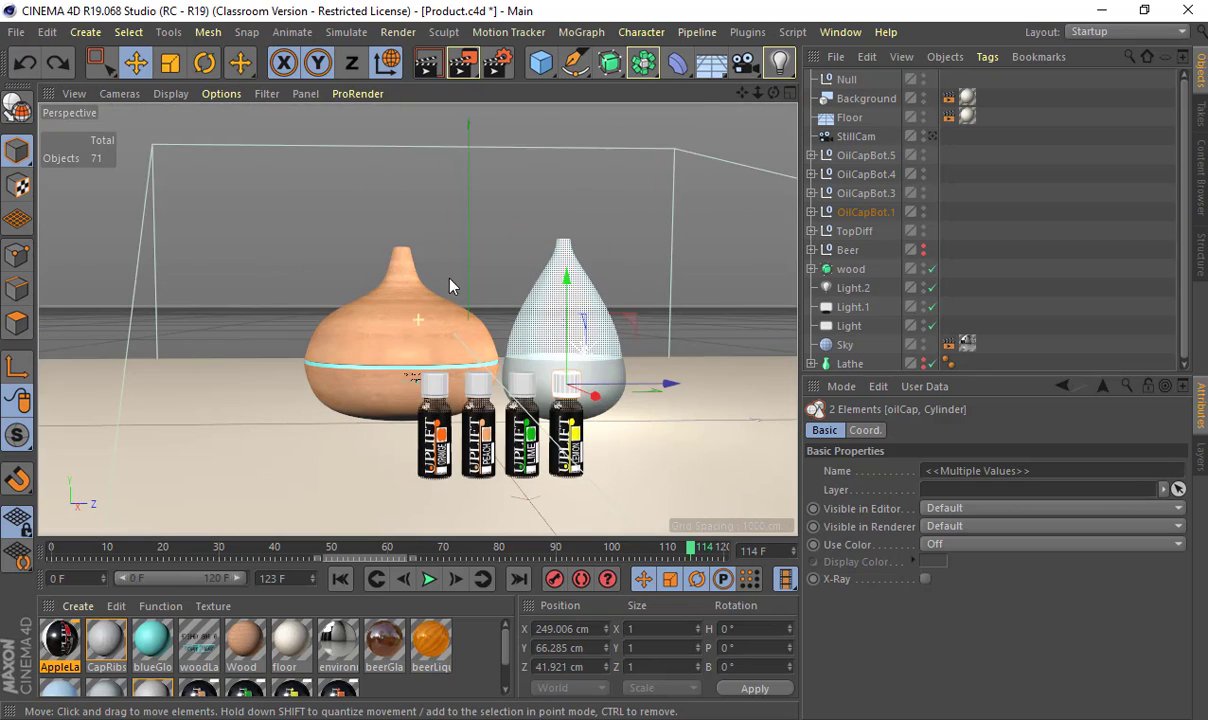
pyautogui.click(465, 300)
# - Switch to the web browser, open youtube.com and search for "cinema 4d modeling bottle"
pyautogui.hotkey('alt', 'Tab')
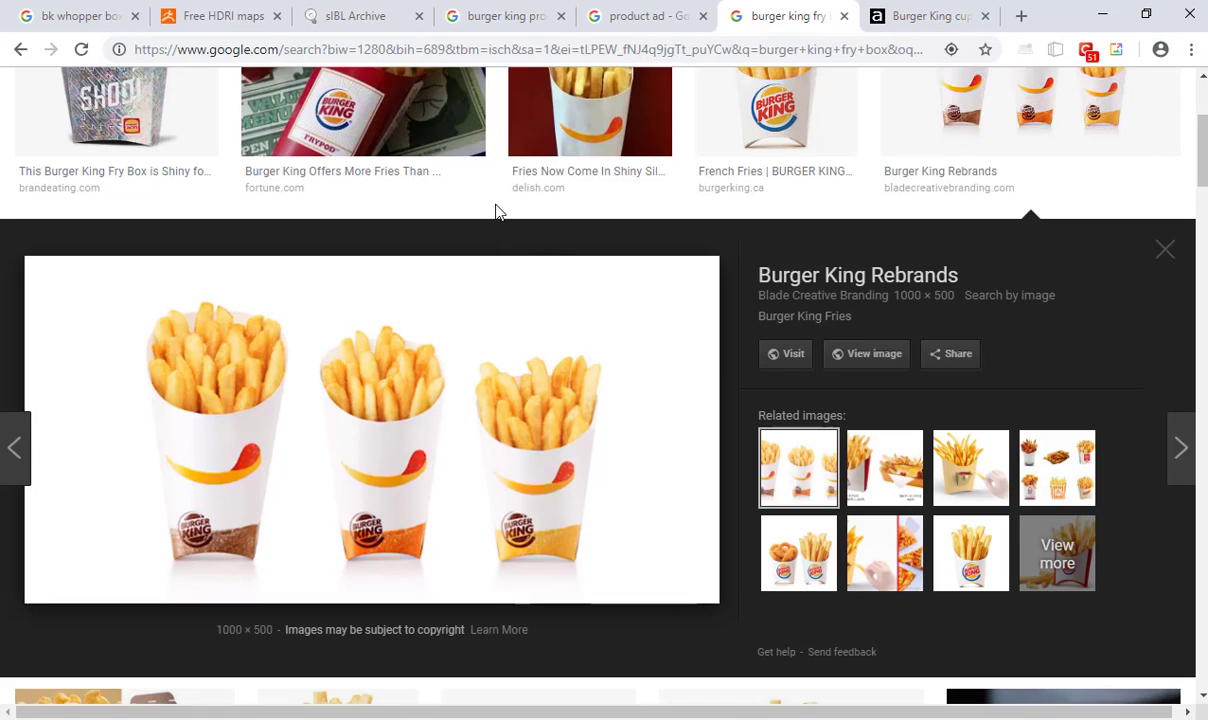
pyautogui.click(81, 14)
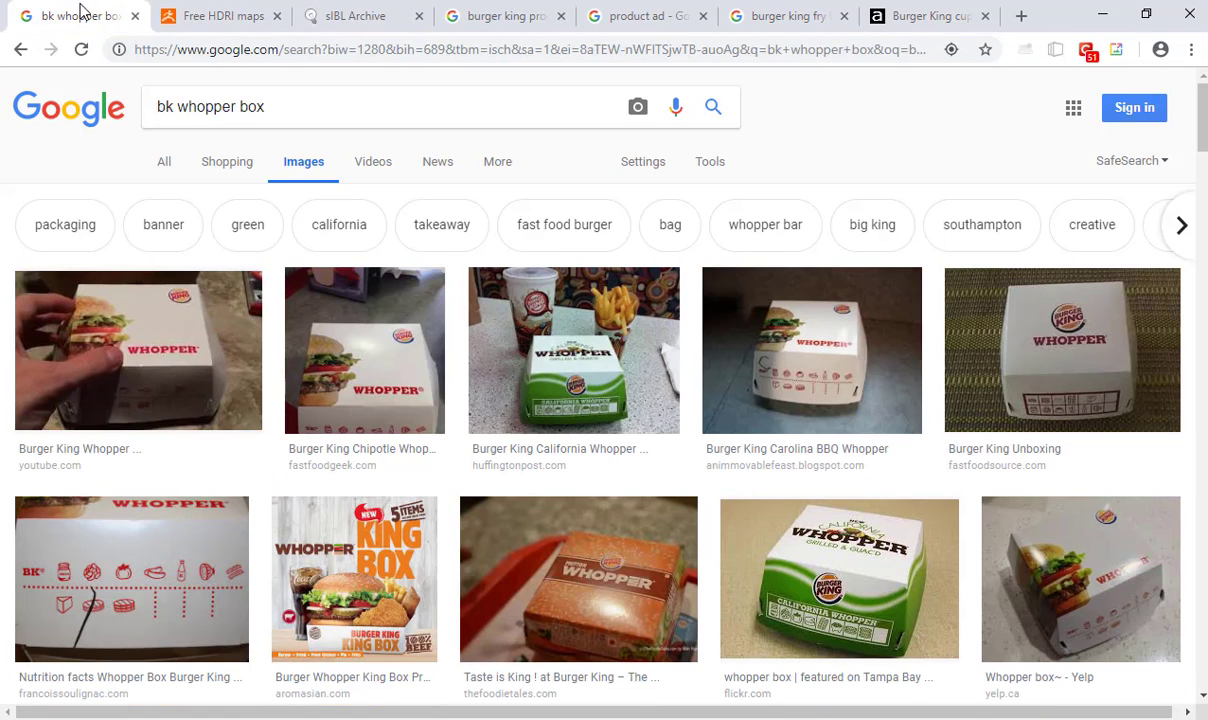
pyautogui.hotkey('ctrl', 'l')
pyautogui.write('youtube.com')
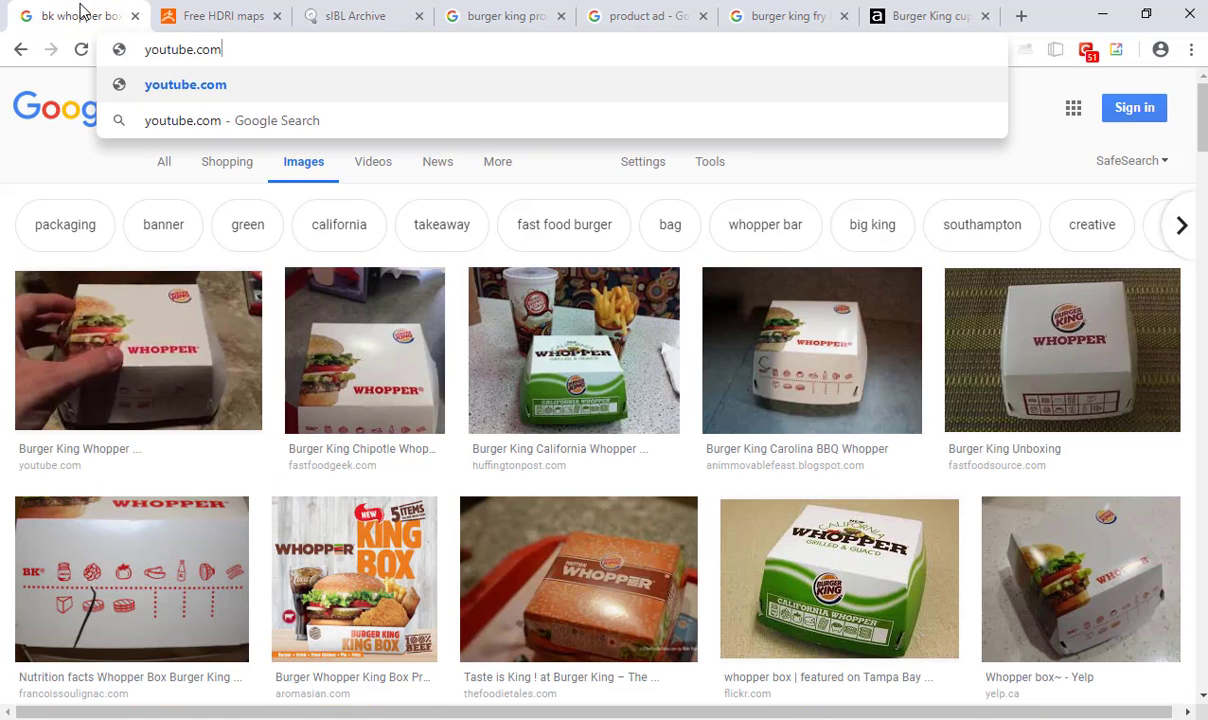
pyautogui.press('Return')
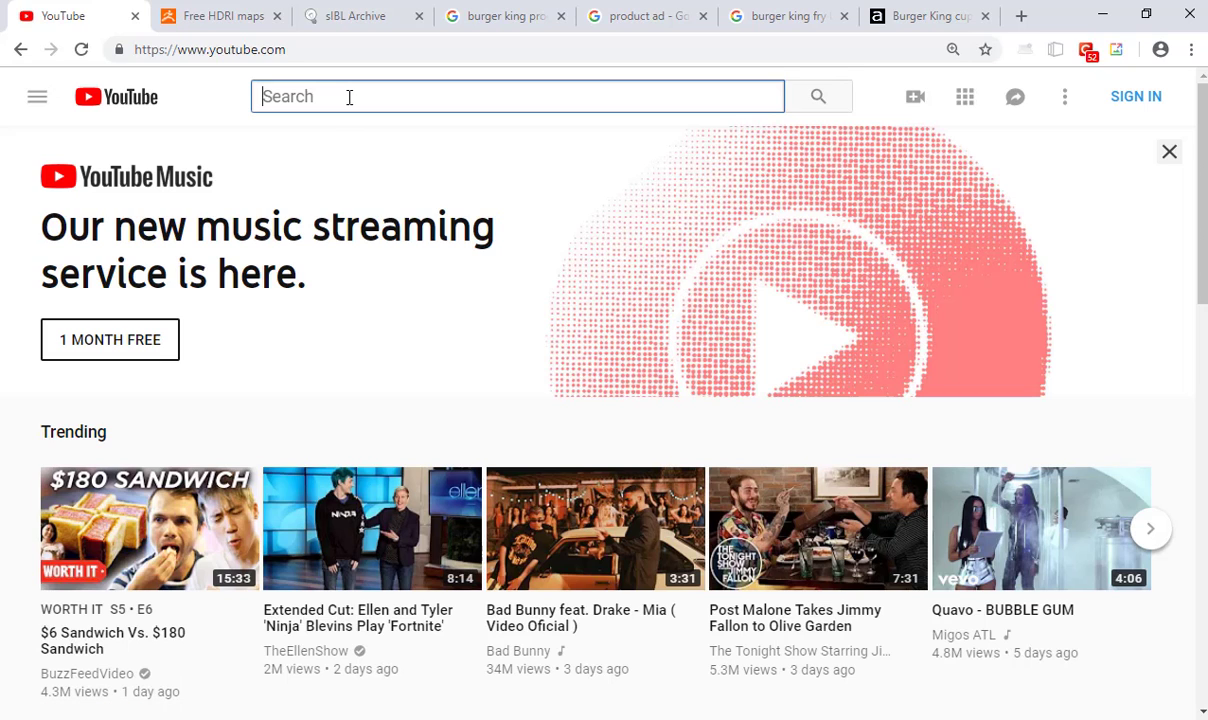
pyautogui.write('cinema 4d modeling')
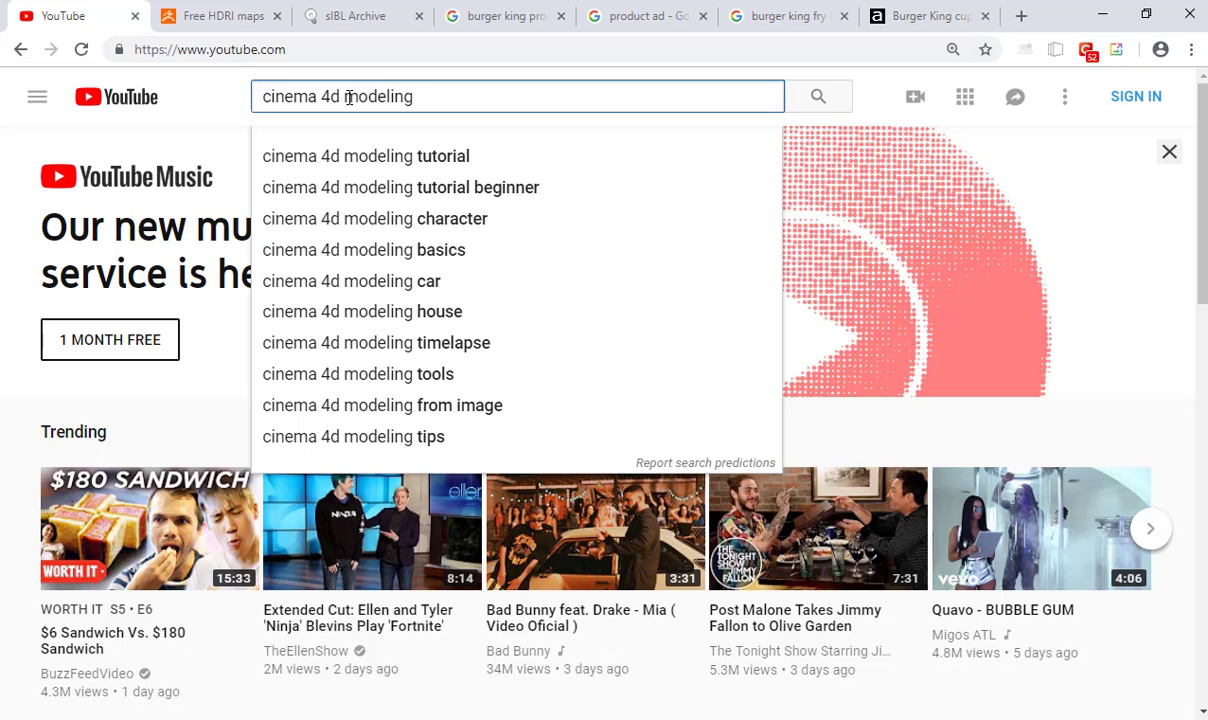
pyautogui.write('bottle')
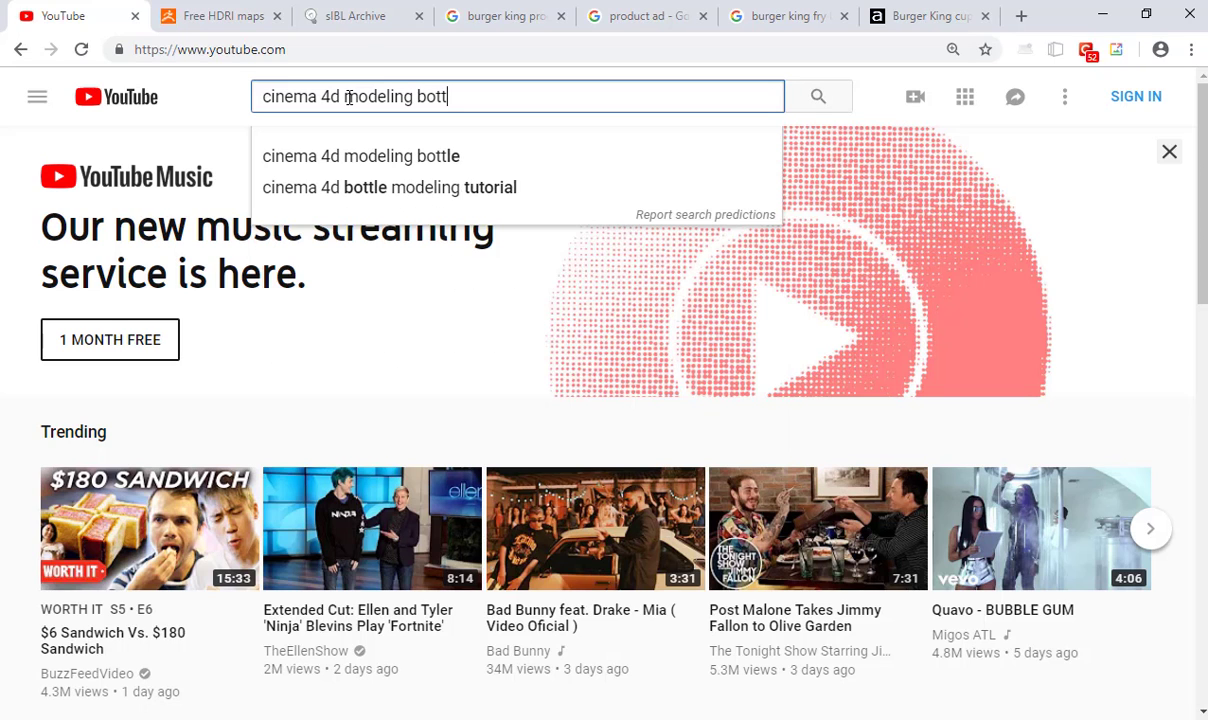
pyautogui.press('Return')
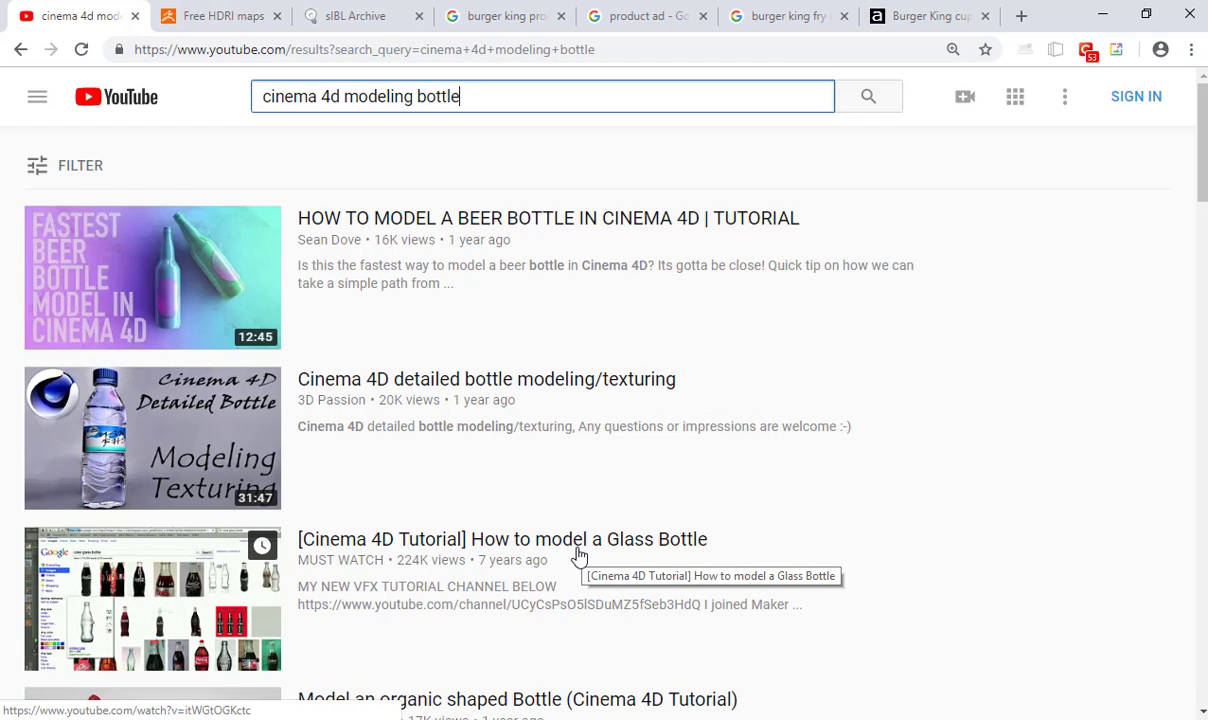
# - Browse the video results for Cinema 4D tutorials on modeling bottles, caps and bottle bottoms
pyautogui.scroll(-3, 578, 556)
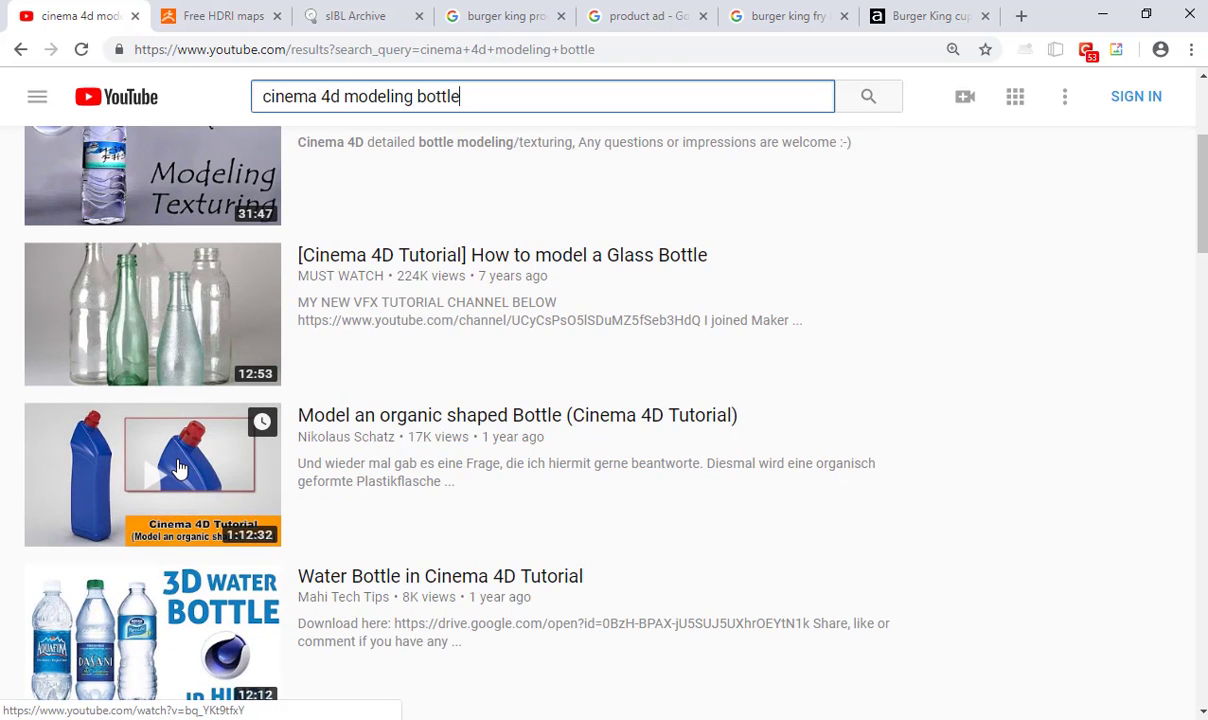
pyautogui.scroll(-2, 180, 470)
pyautogui.scroll(-2, 156, 431)
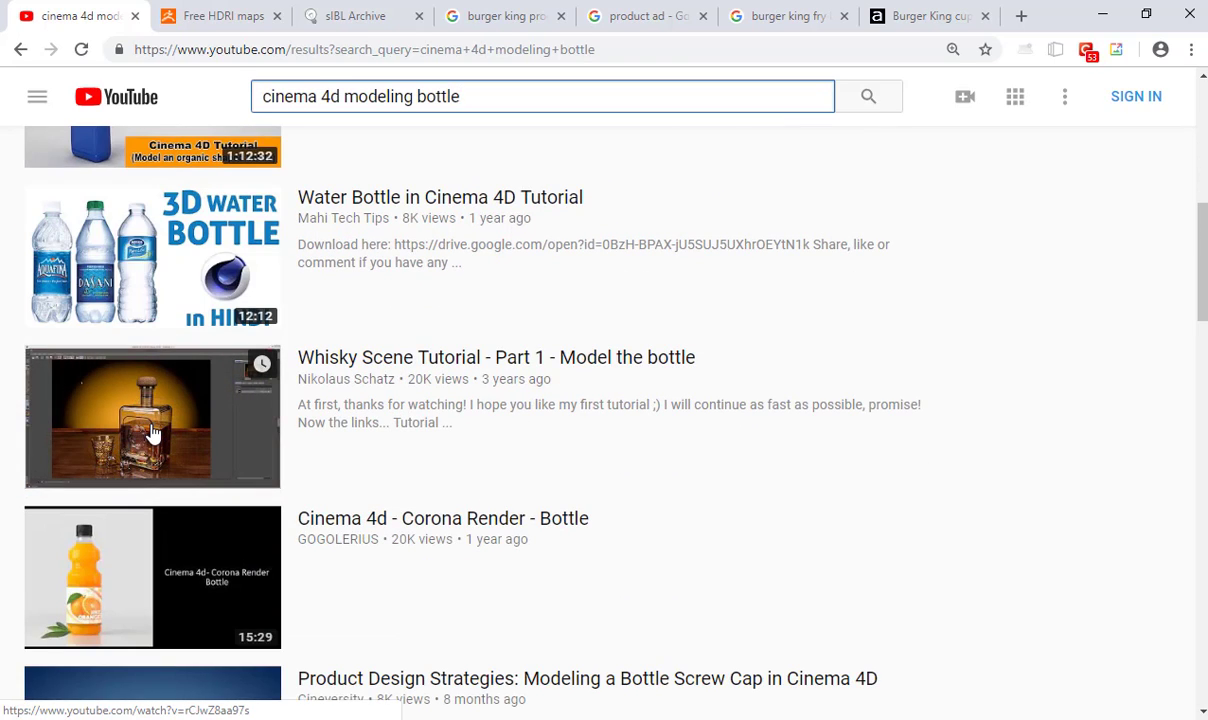
pyautogui.scroll(-4, 154, 431)
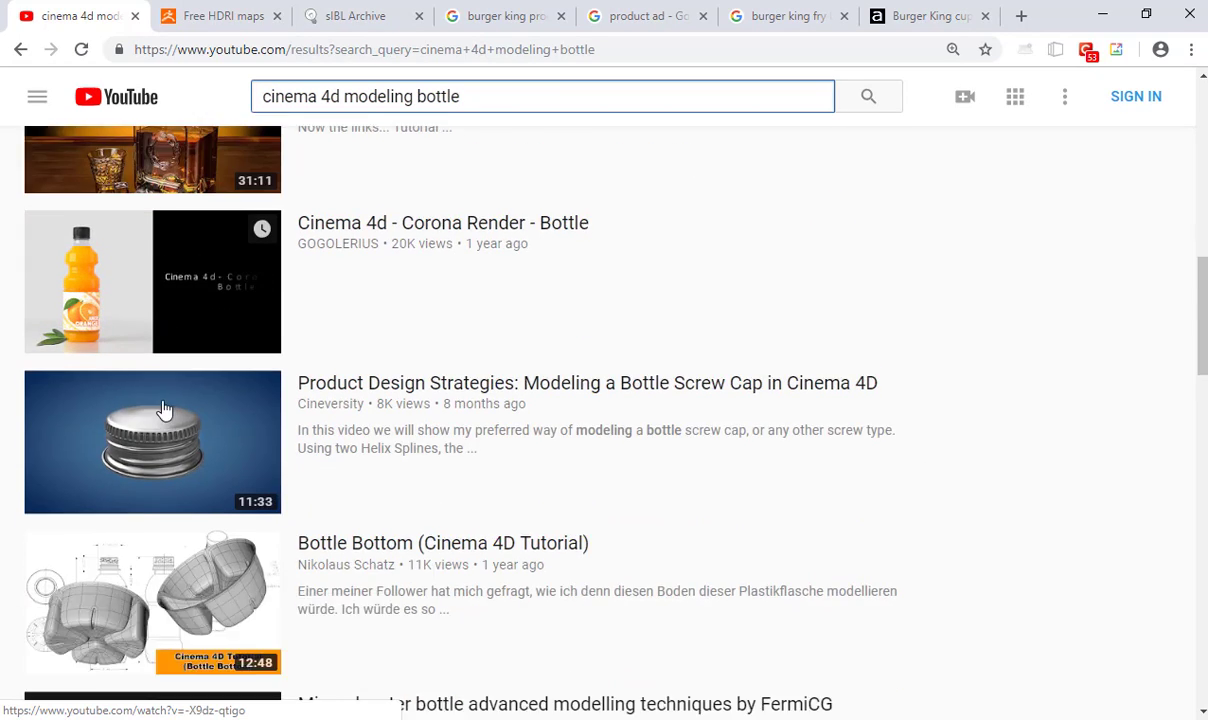
pyautogui.scroll(-1, 156, 371)
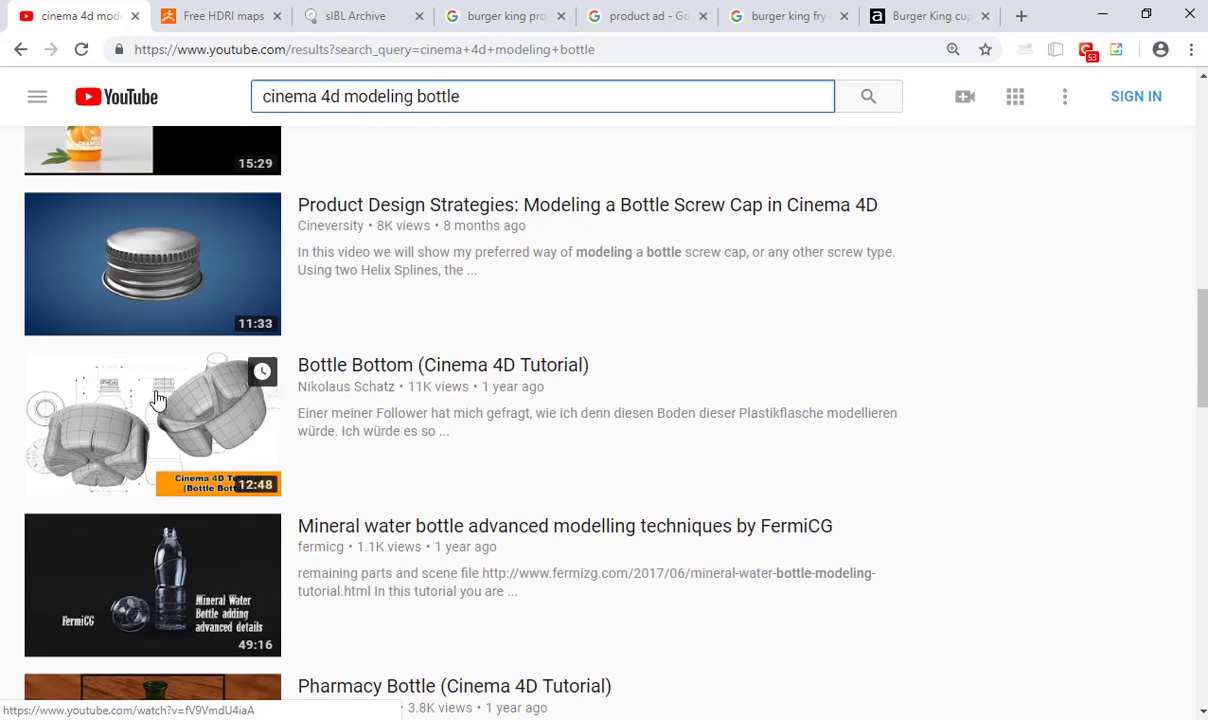
# - Look through the YouTube results for tutorials on modeling mineral water bottles, pharmacy bottles and glass tea cups
pyautogui.scroll(-7, 155, 410)
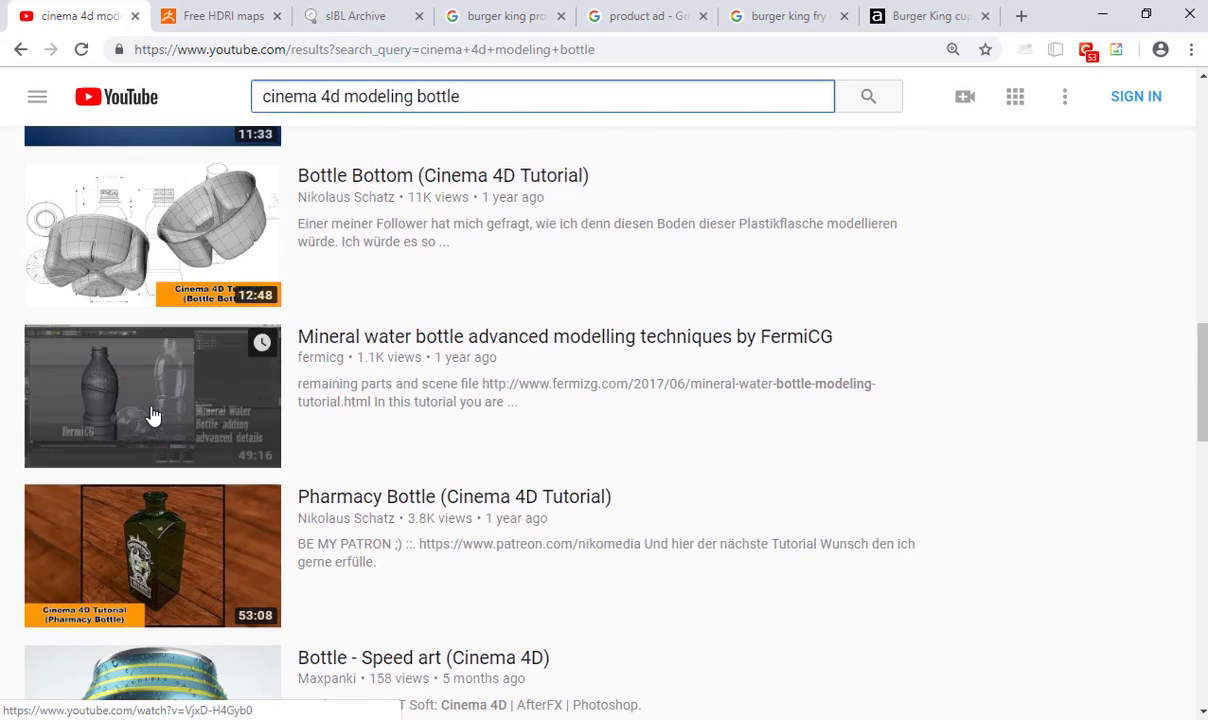
pyautogui.scroll(-1, 153, 413)
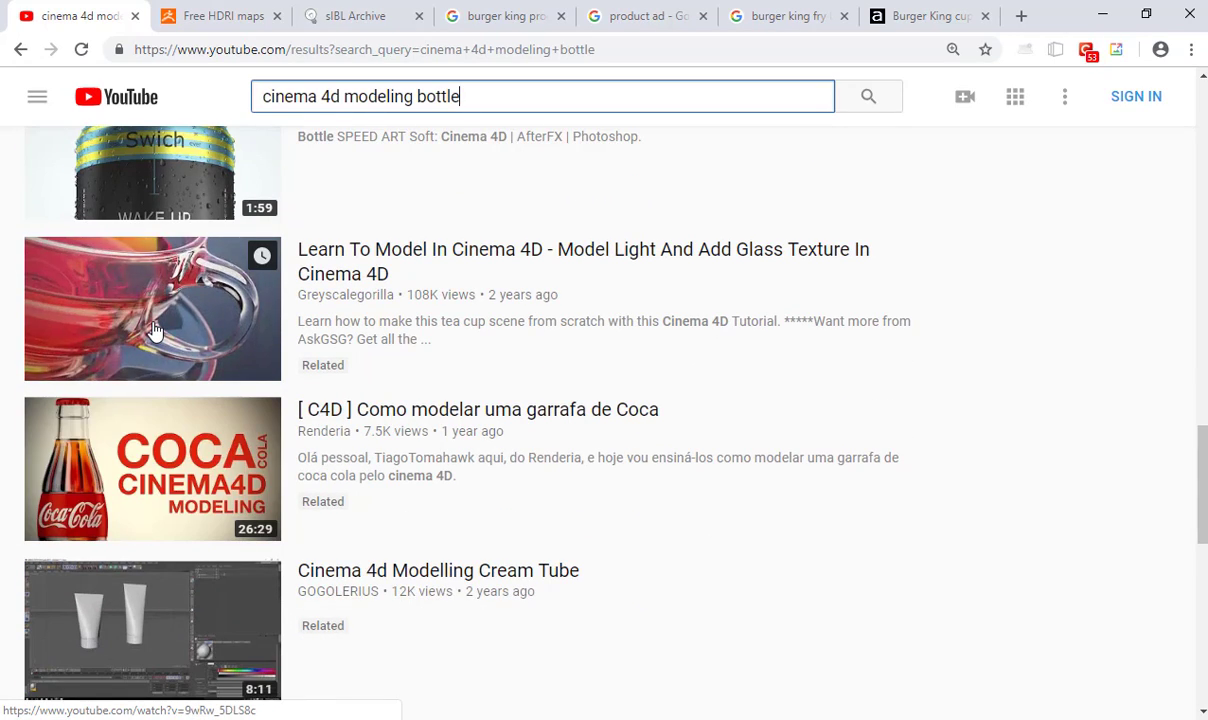
pyautogui.scroll(5, 155, 342)
pyautogui.scroll(2, 165, 310)
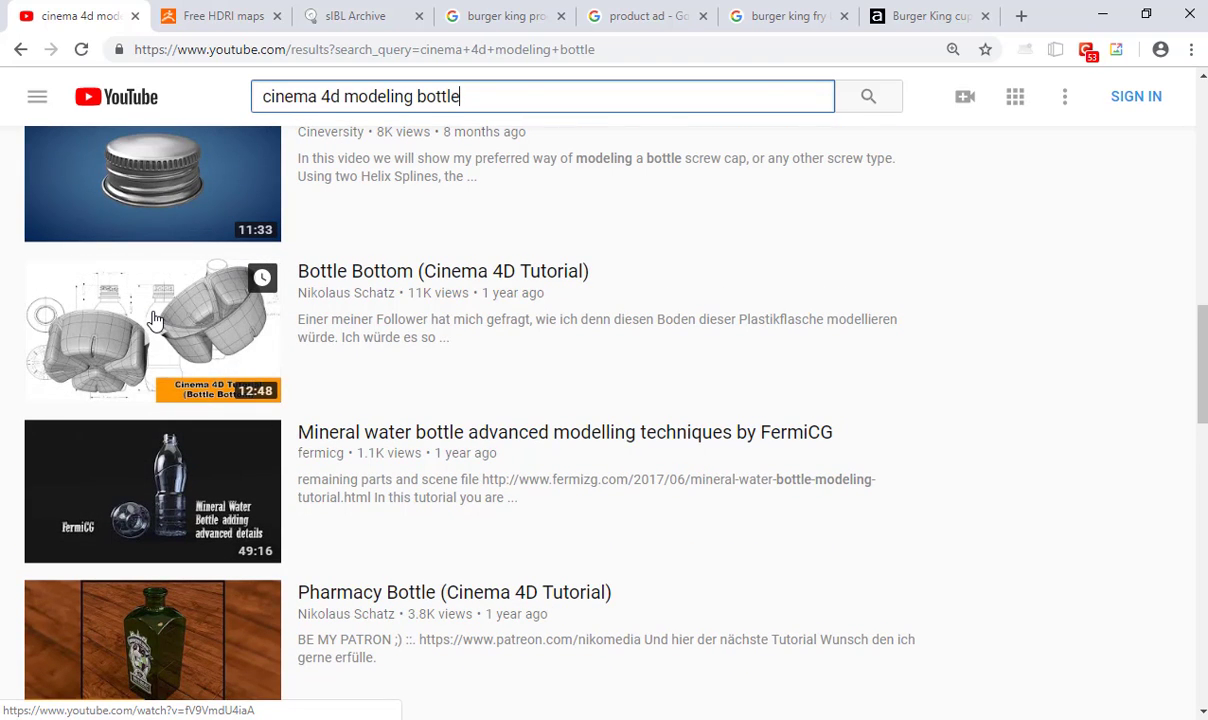
# - Switch to Cinema 4D, bring up the BurgerKing.c4d scene and examine the meal items on the tray from a new angle
pyautogui.hotkey('alt', 'Tab')
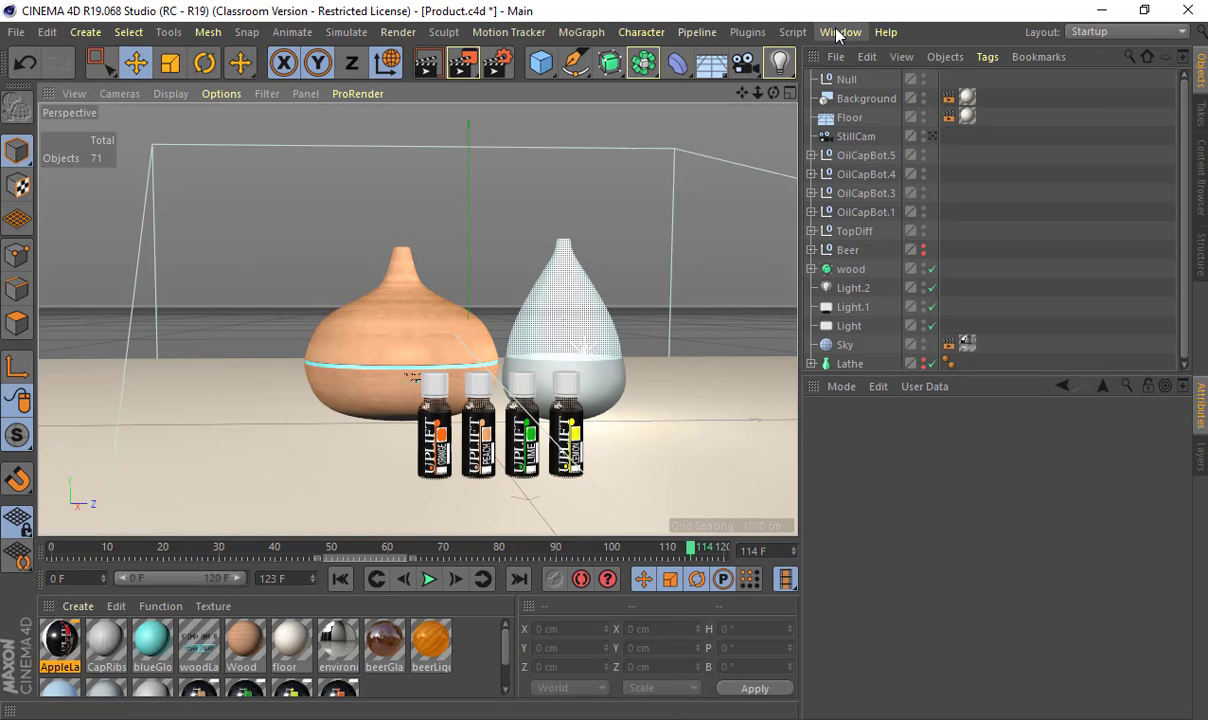
pyautogui.click(840, 33)
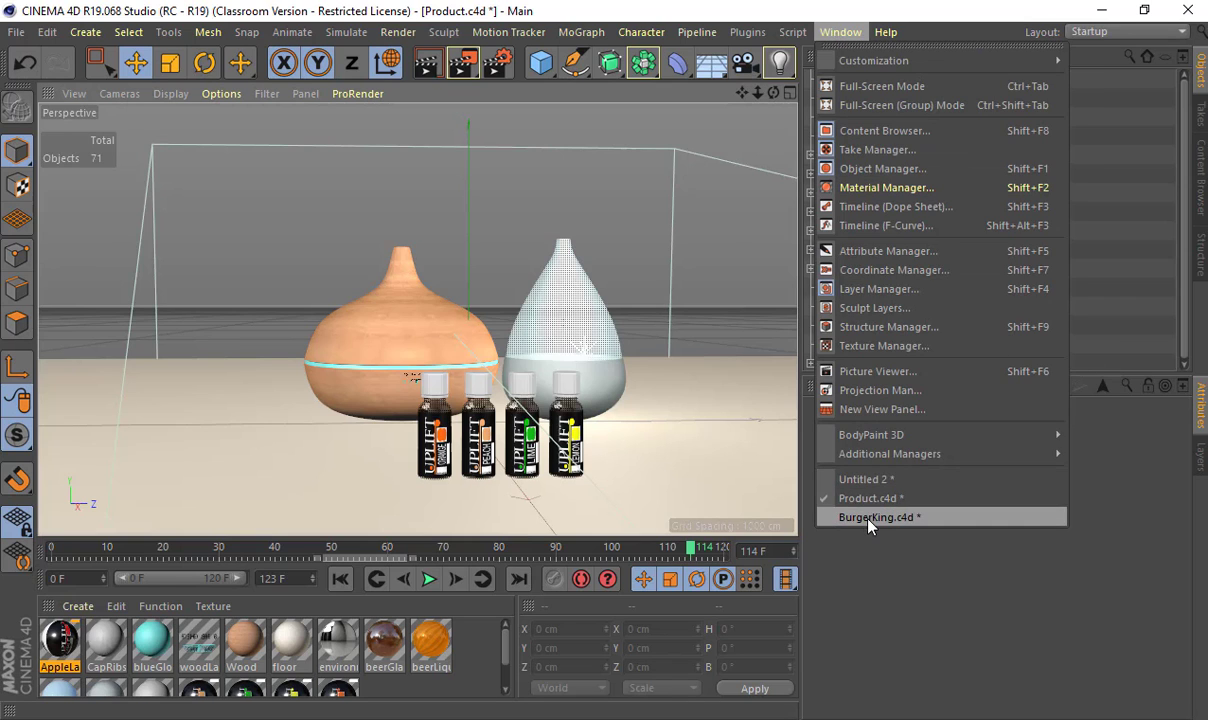
pyautogui.click(818, 489)
pyautogui.keyDown('alt'); pyautogui.moveTo(515, 222); pyautogui.dragTo(423, 231, button='middle'); pyautogui.keyUp('alt')
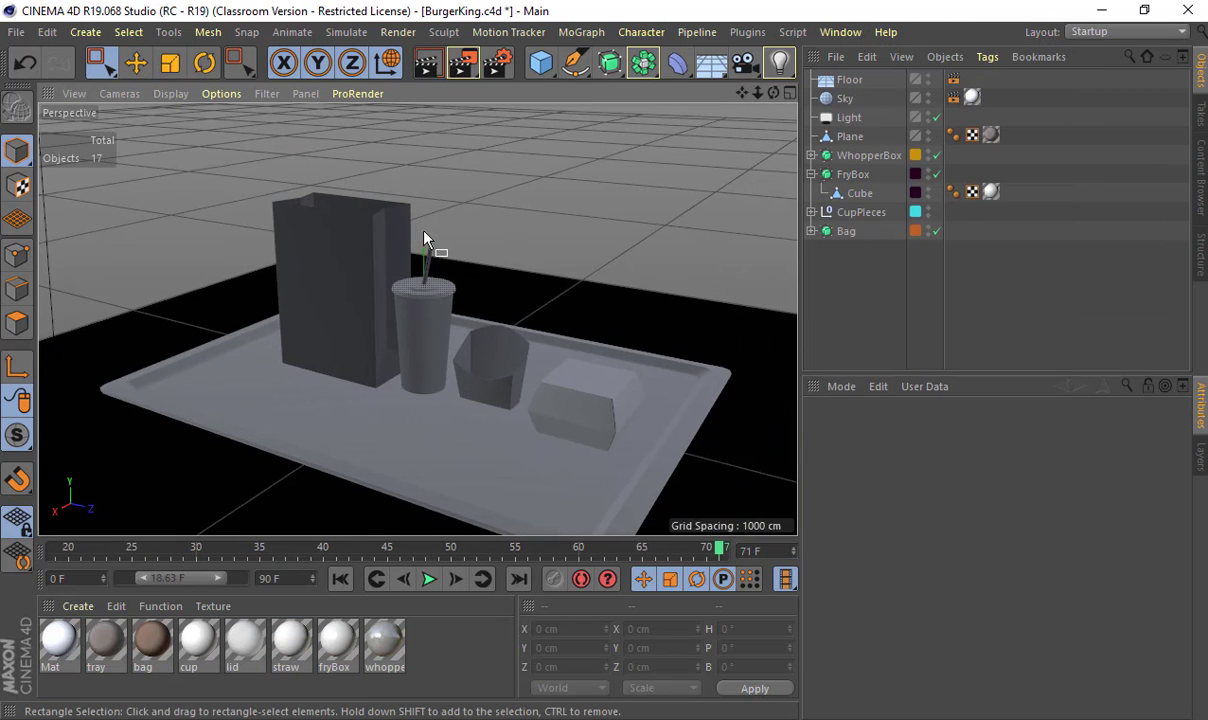
pyautogui.keyDown('alt'); pyautogui.moveTo(423, 231); pyautogui.dragTo(504, 248, button='right'); pyautogui.keyUp('alt')
pyautogui.keyDown('alt'); pyautogui.moveTo(504, 248); pyautogui.dragTo(477, 268); pyautogui.keyUp('alt')
# - Switch back to the web browser and look through the remaining YouTube results for bottle, cream tube, bottle cap and soup can tutorials
pyautogui.hotkey('alt', 'Tab')
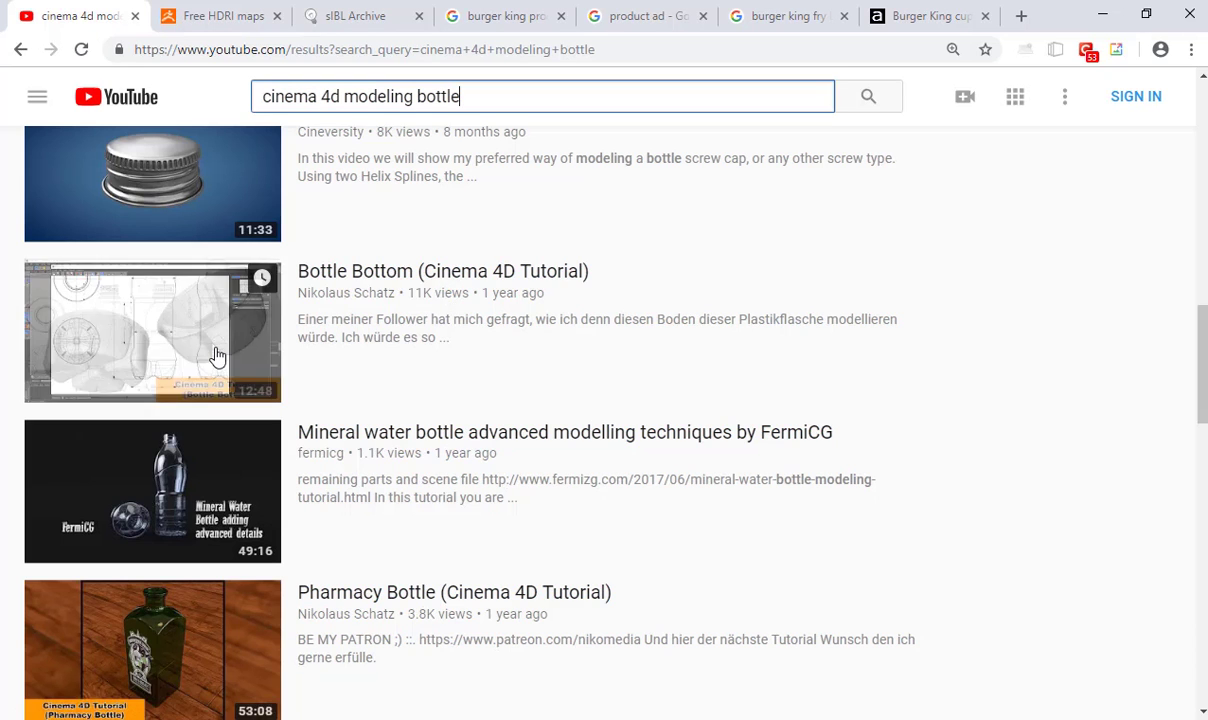
pyautogui.scroll(-5, 216, 352)
pyautogui.moveTo(205, 337)
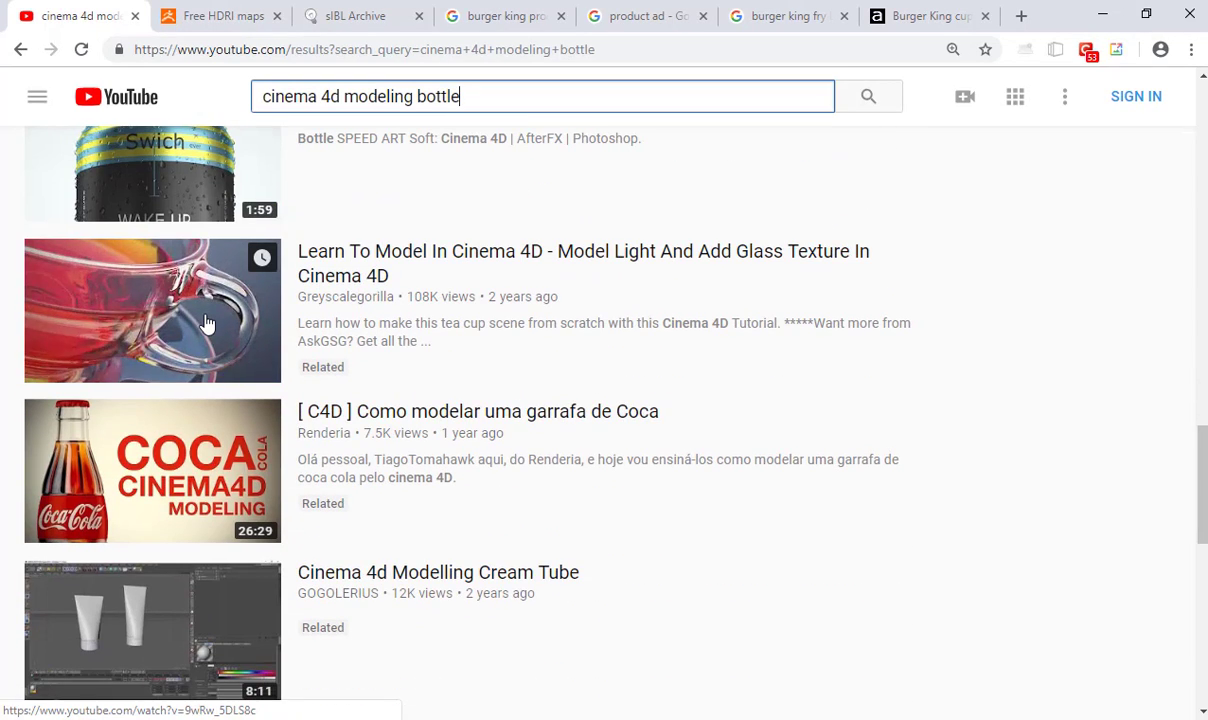
pyautogui.scroll(-4, 203, 334)
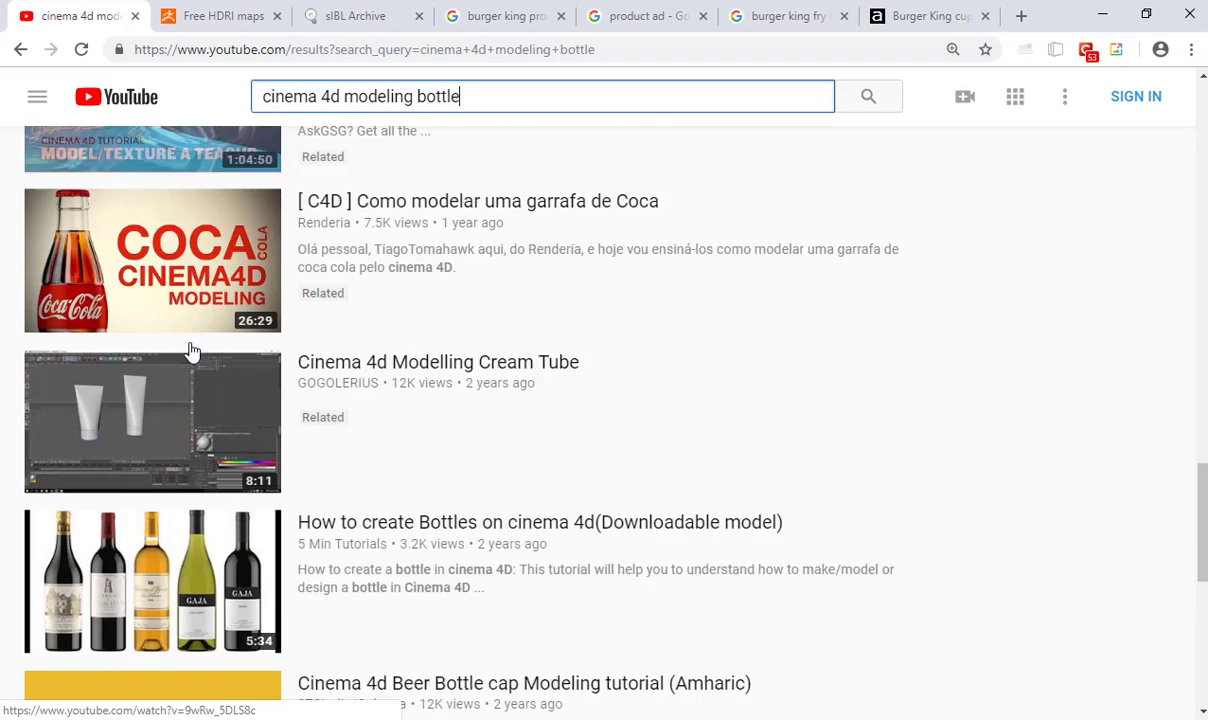
pyautogui.click(139, 287)
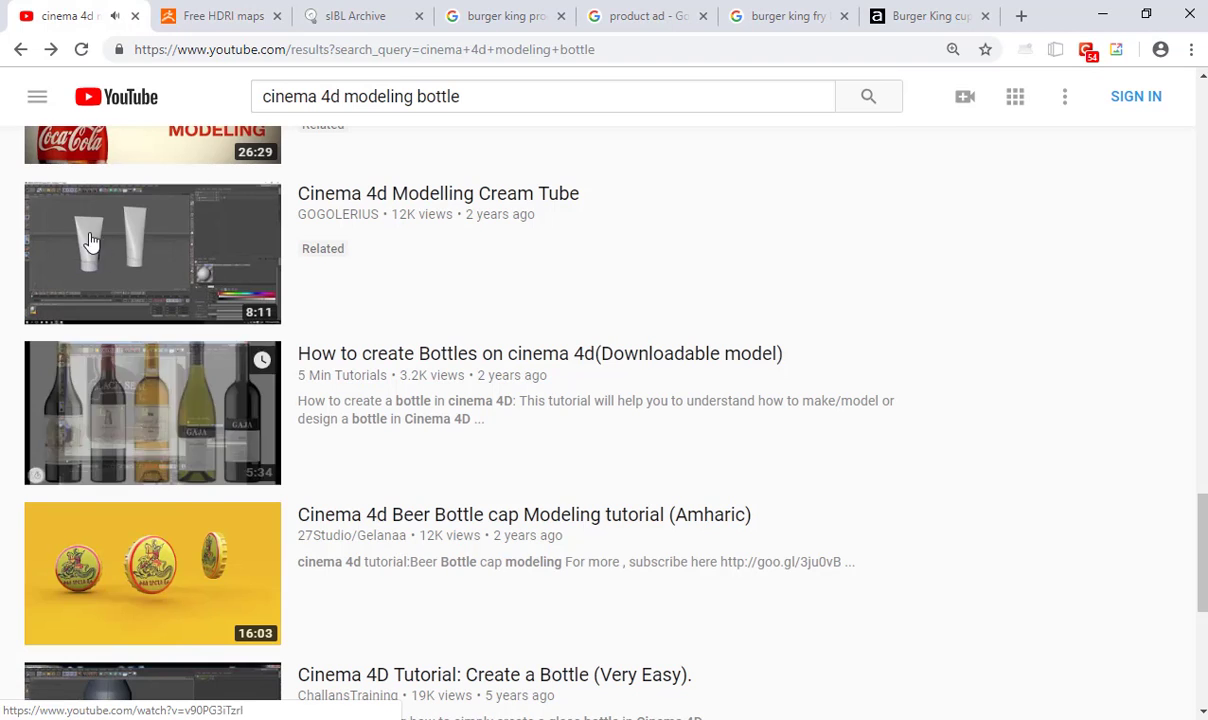
pyautogui.moveTo(116, 255)
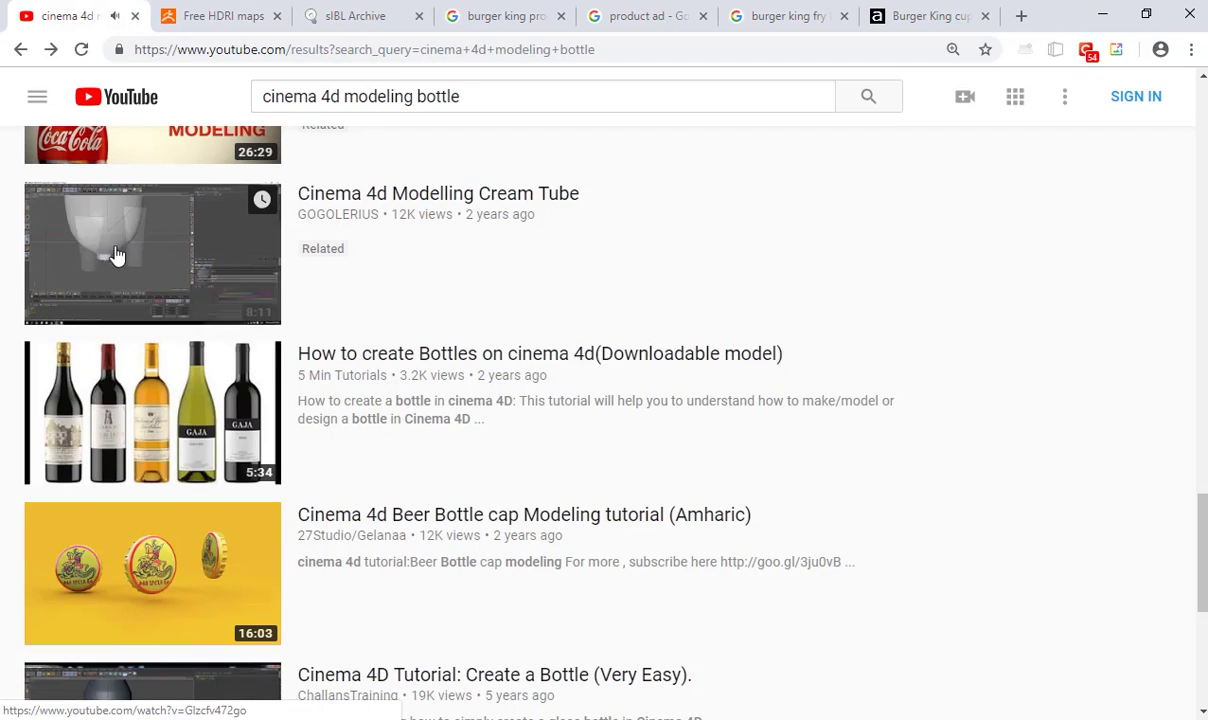
pyautogui.scroll(-7, 113, 260)
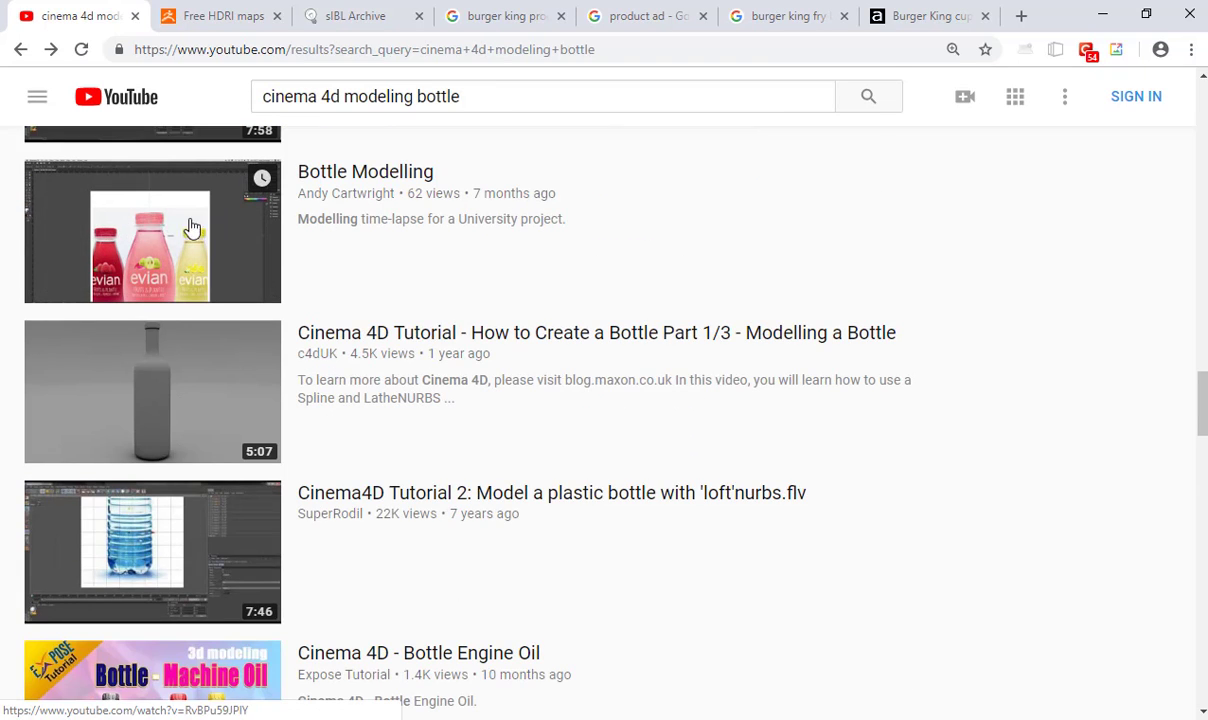
pyautogui.scroll(-2, 150, 260)
pyautogui.scroll(-10, 163, 285)
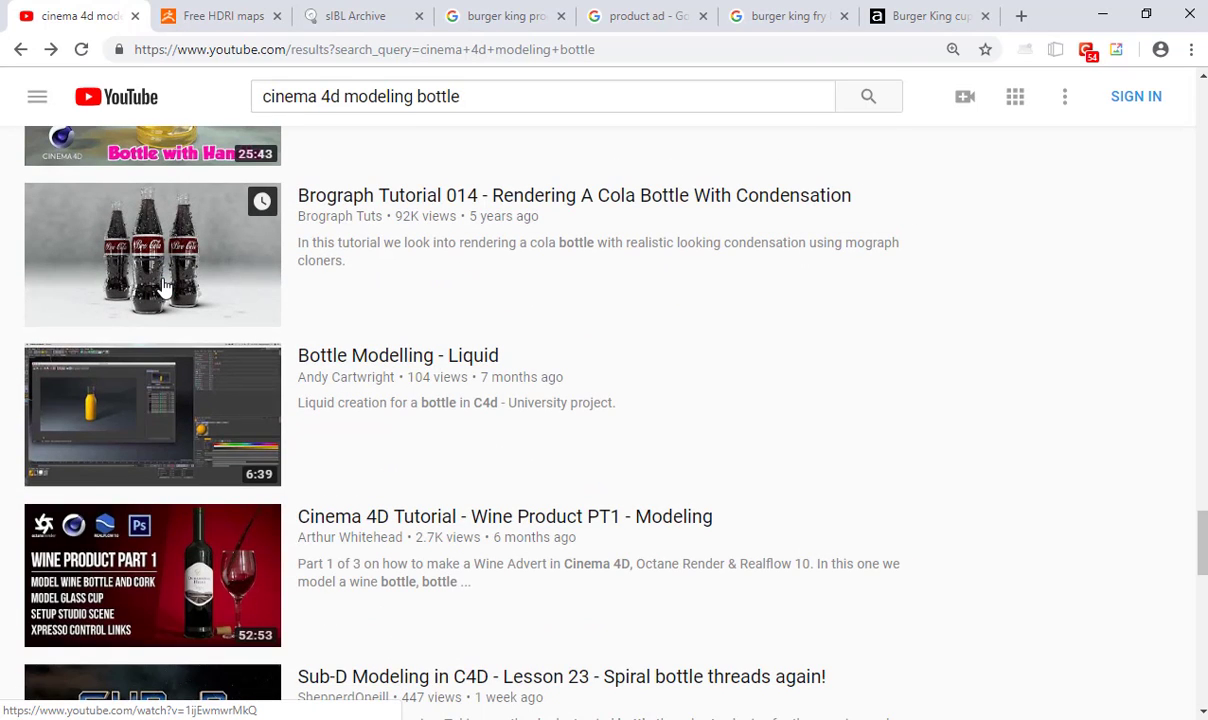
pyautogui.scroll(-4, 163, 285)
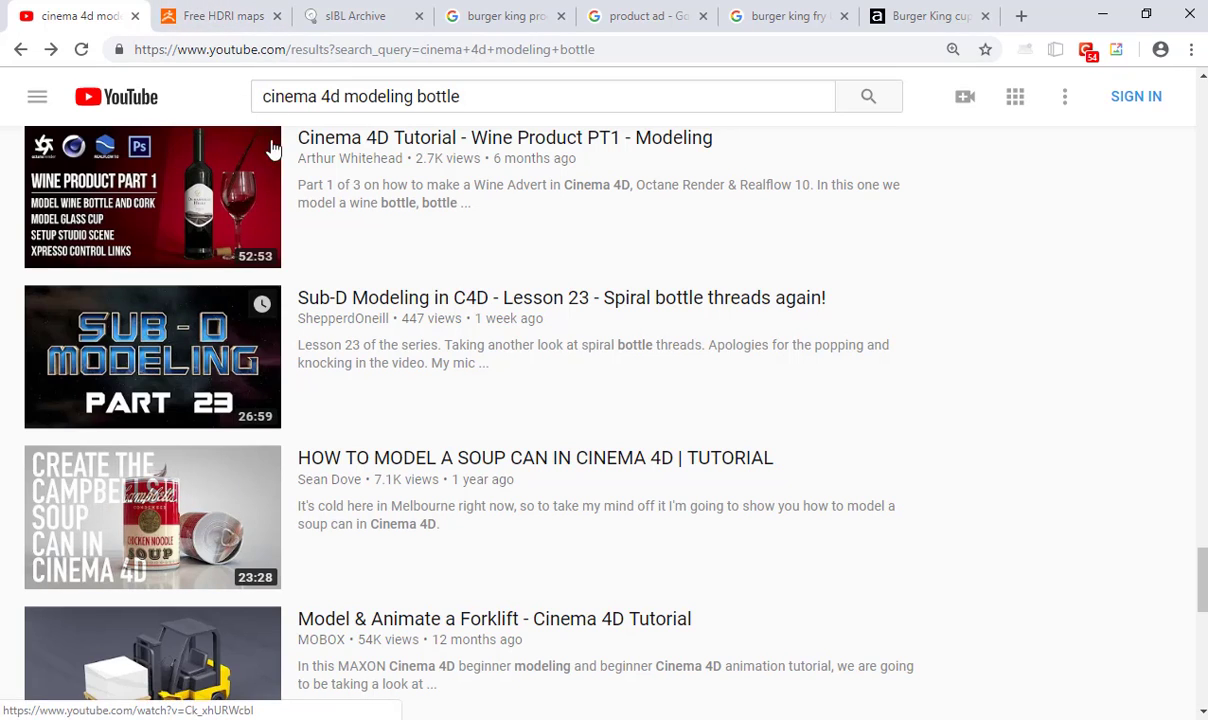
# - Search Google in a new browser tab for "model dragon wireframe" and show the image results
pyautogui.hotkey('ctrl', 't')
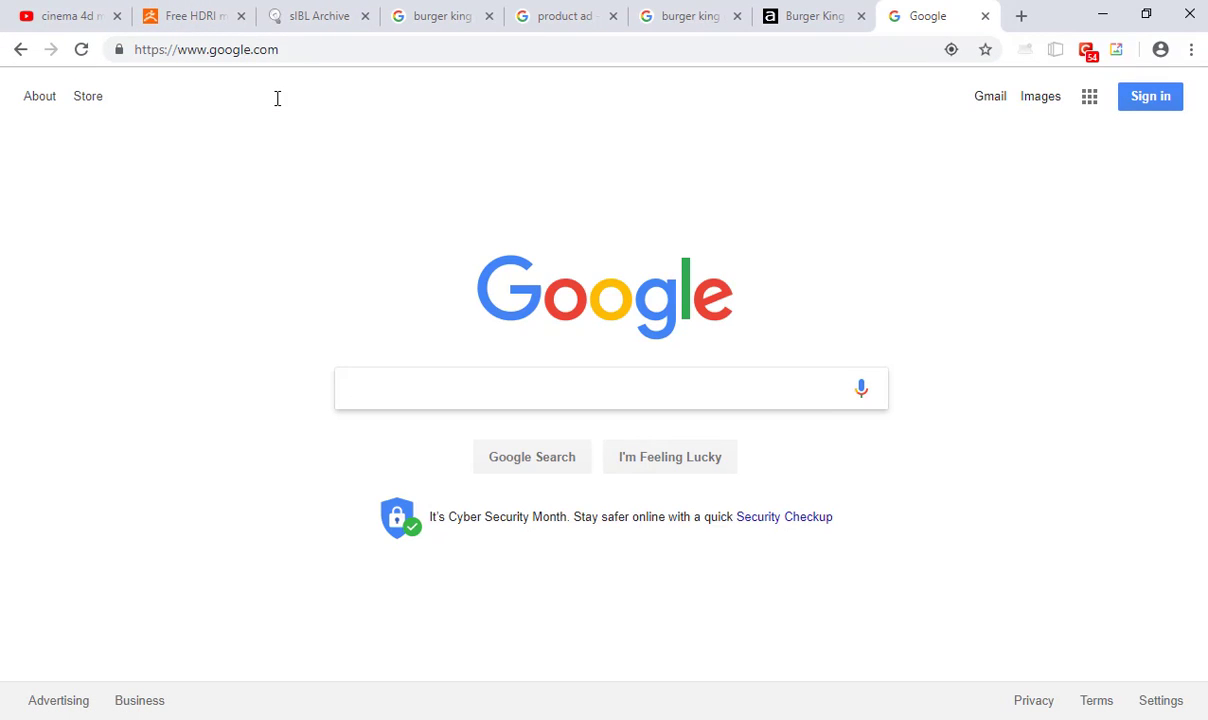
pyautogui.write('cinema')
pyautogui.hotkey('ctrl', 'a')
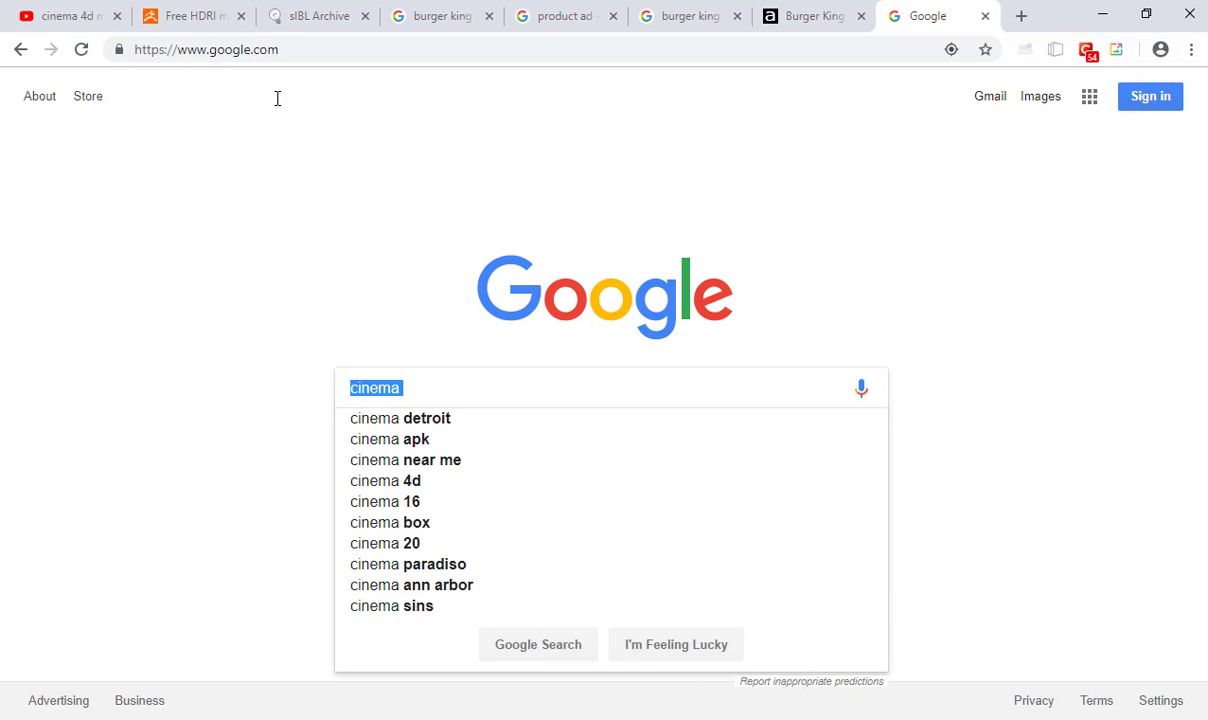
pyautogui.write('model dragon ')
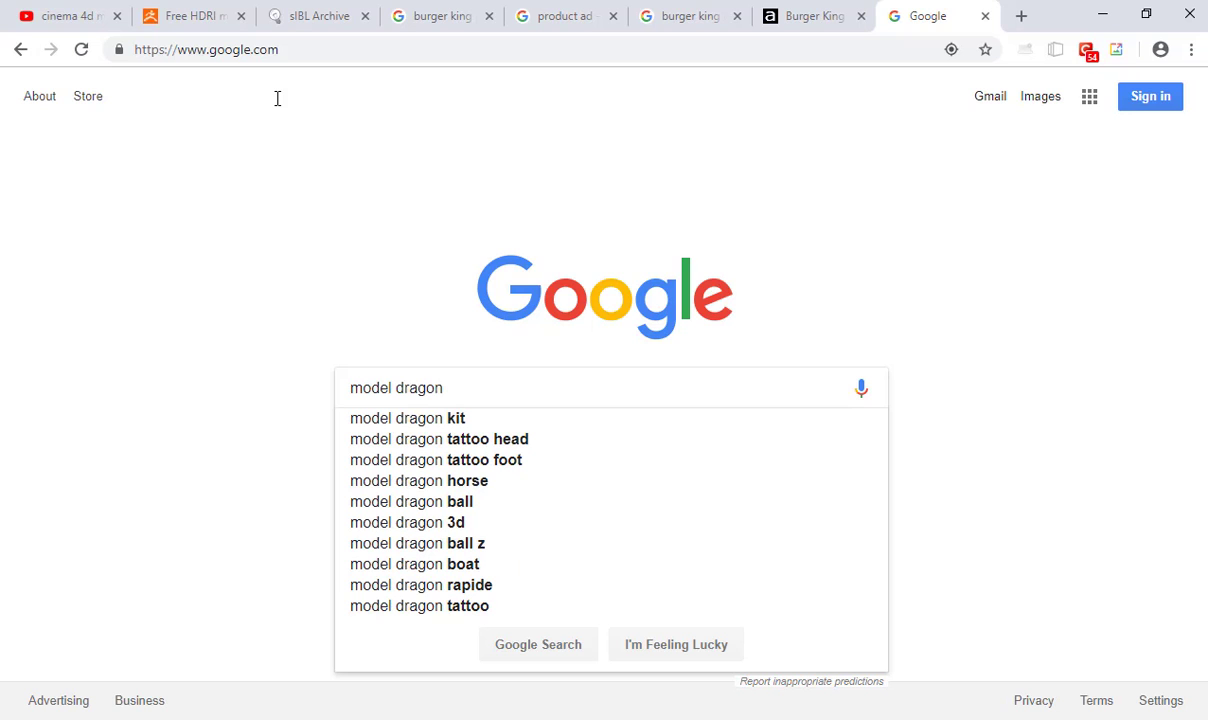
pyautogui.write('wireframe')
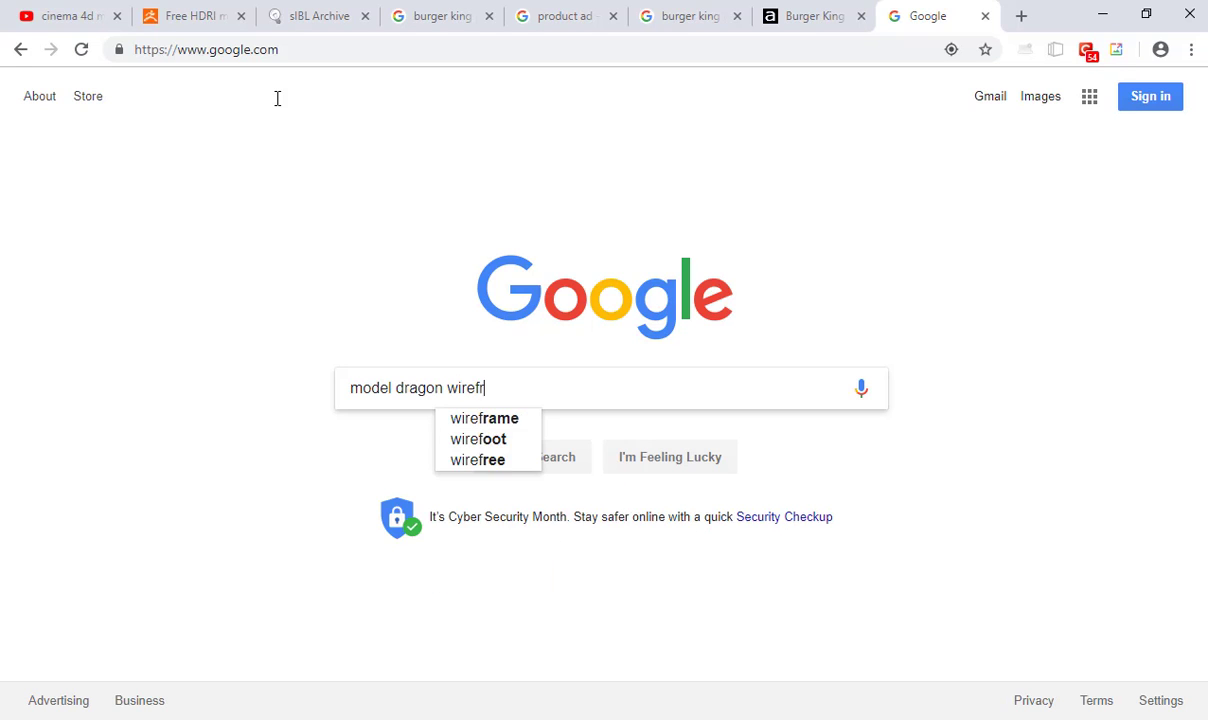
pyautogui.press('Return')
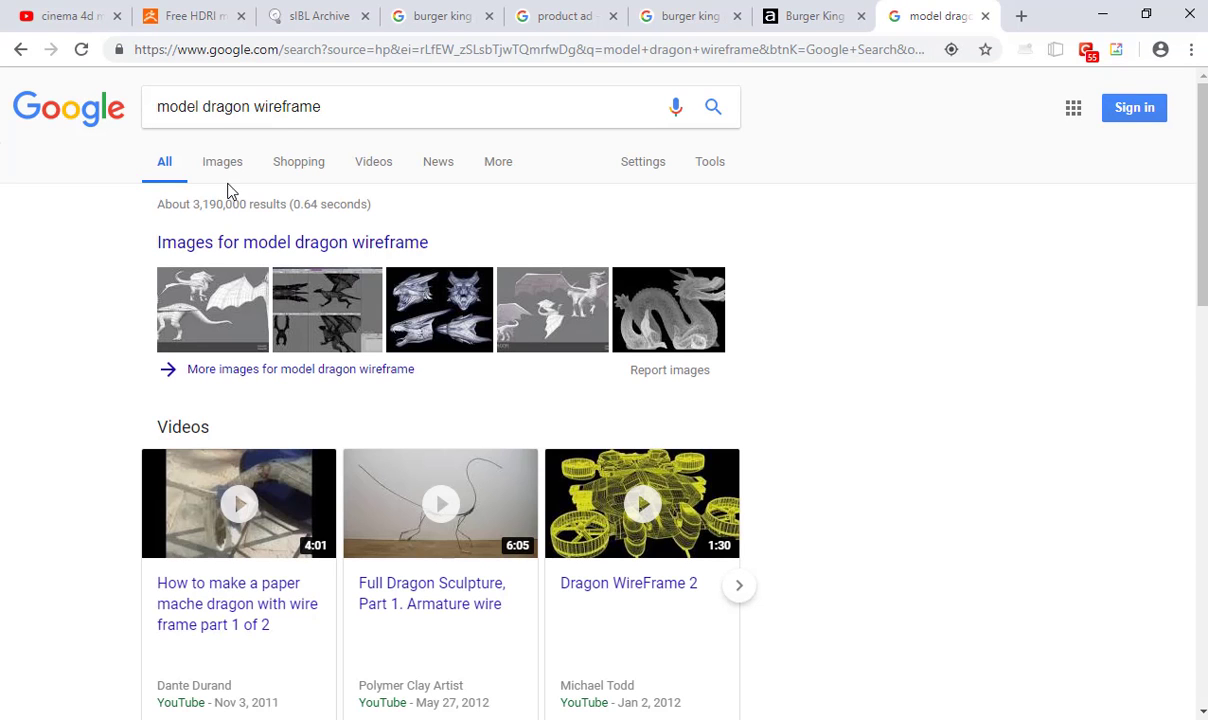
pyautogui.click(225, 170)
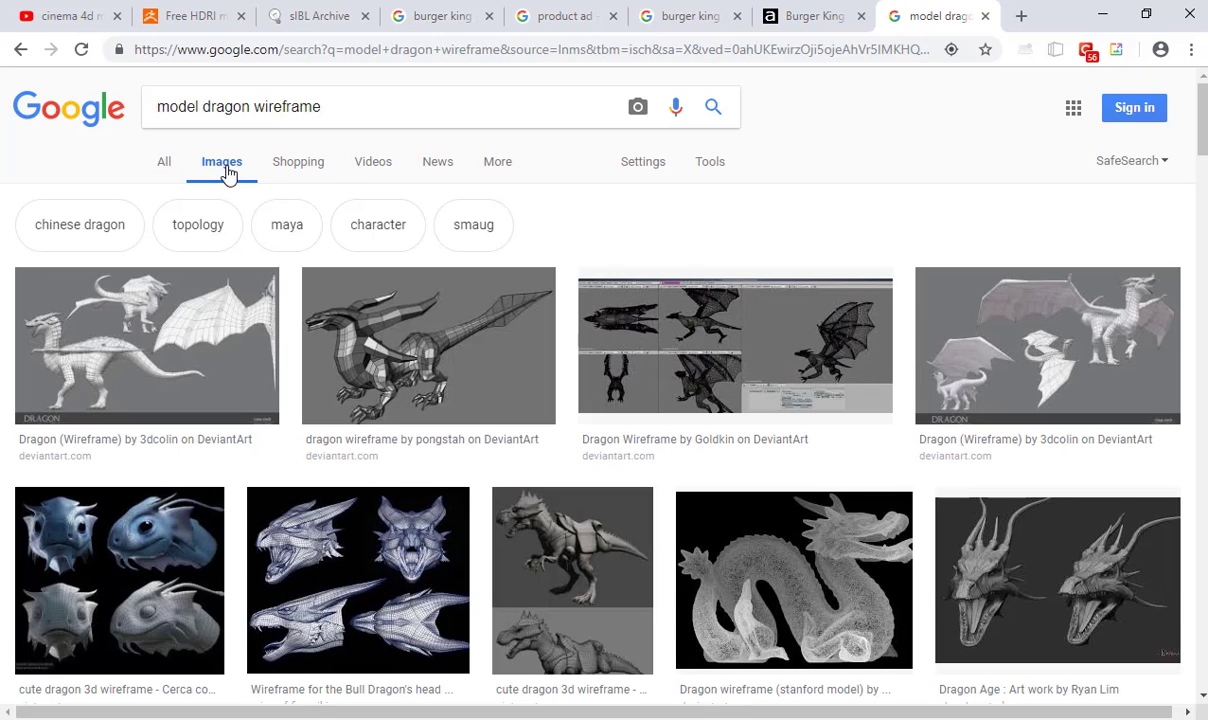
# - Preview the horned dragon wireframe image from DeviantArt and examine how dense its mesh is
pyautogui.click(398, 328)
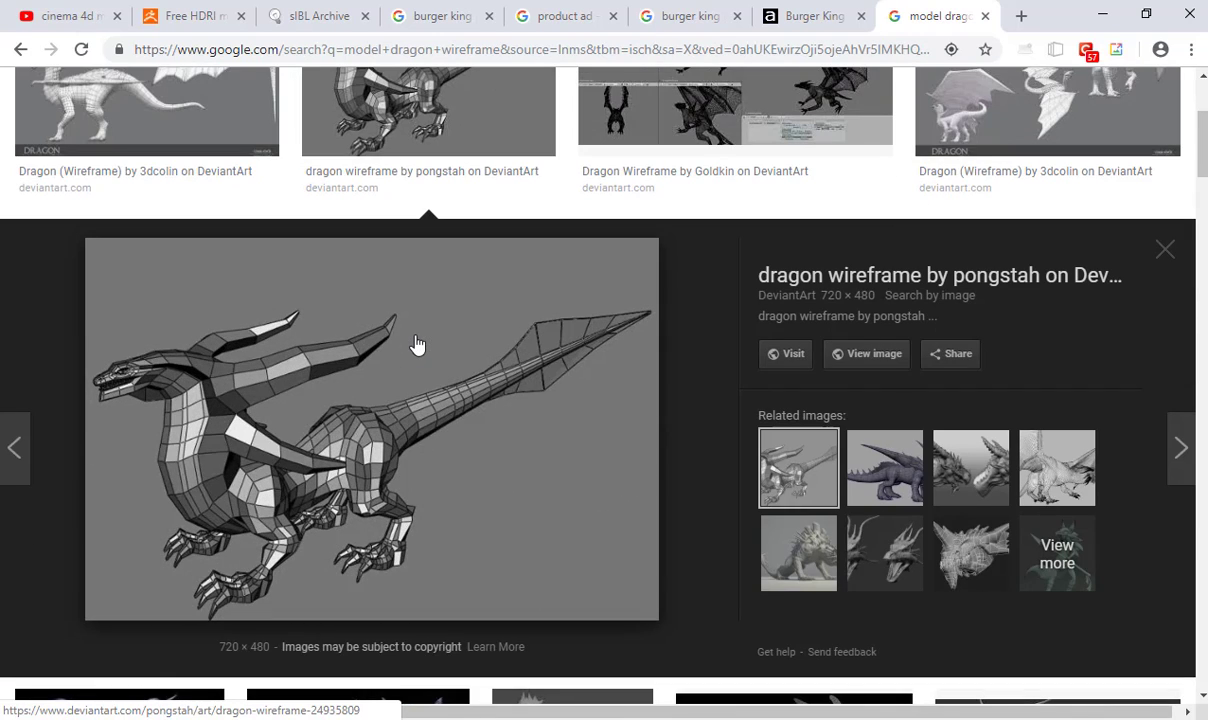
pyautogui.scroll(5, 418, 344)
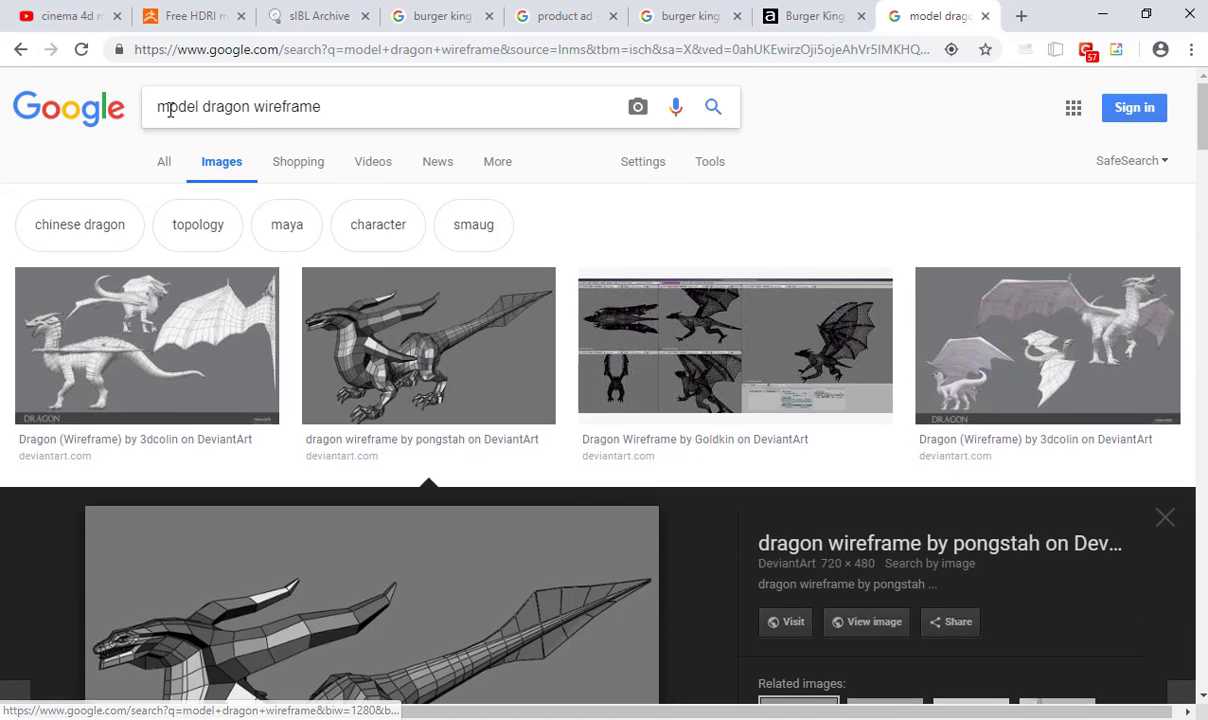
pyautogui.doubleClick(290, 107)
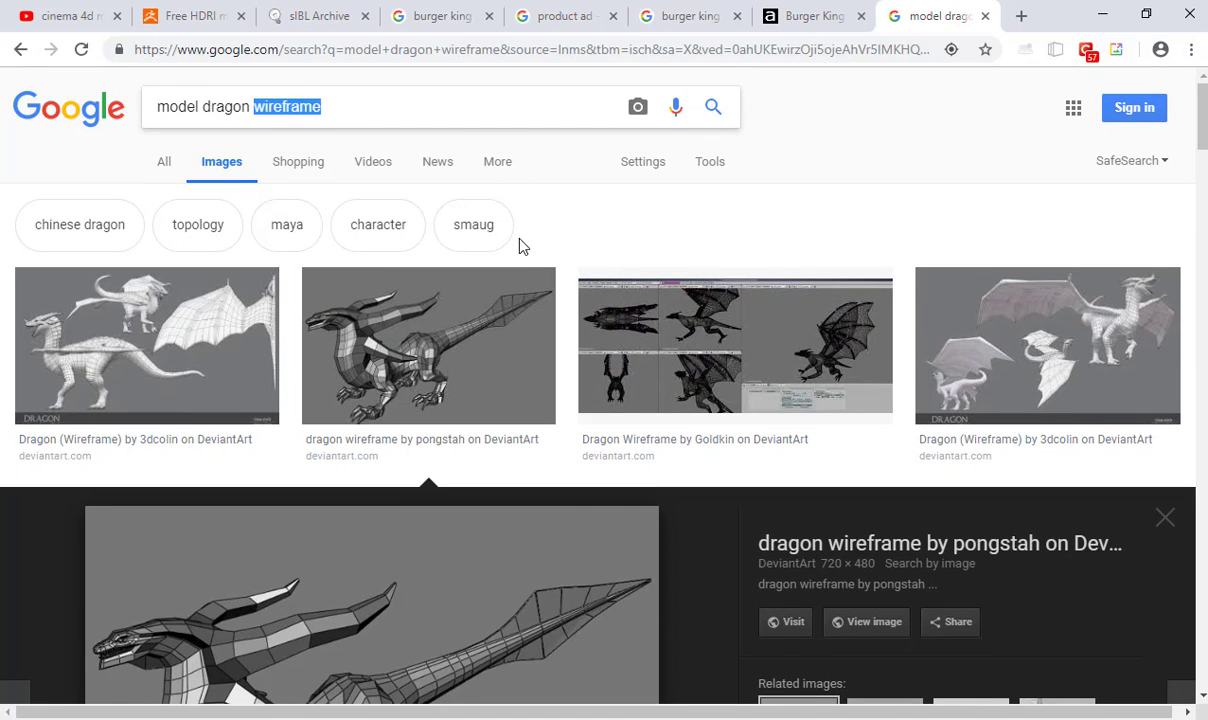
pyautogui.scroll(-4, 242, 351)
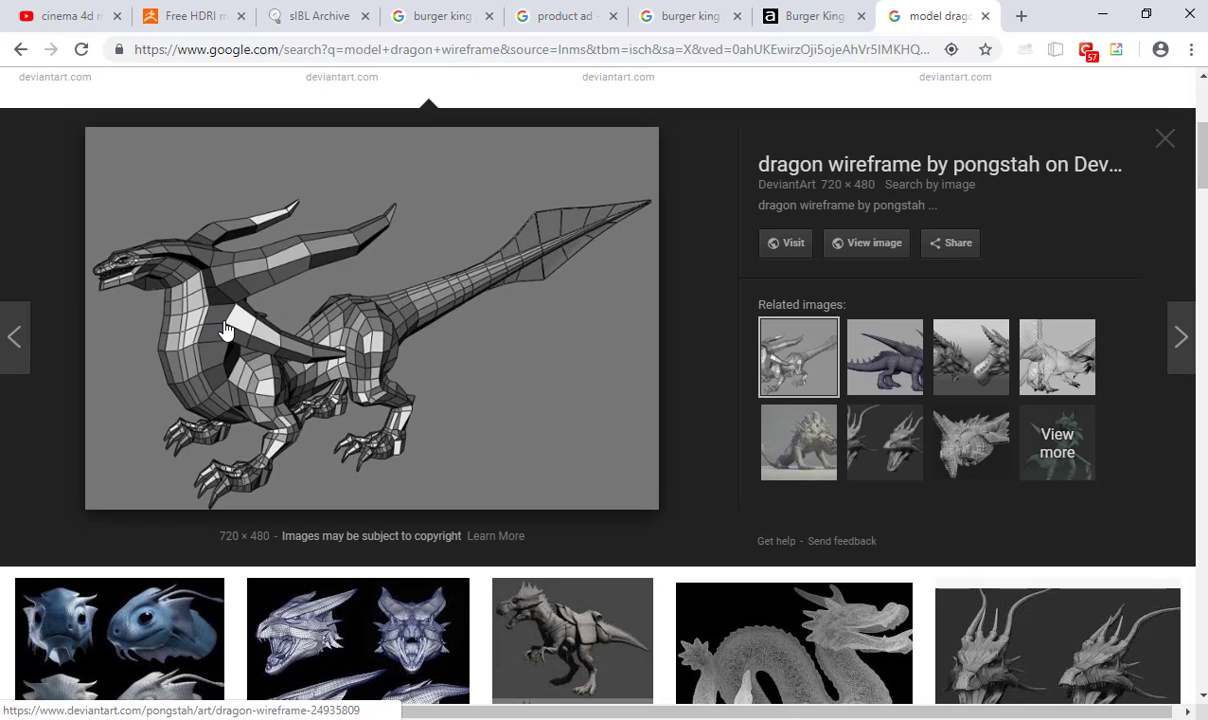
pyautogui.scroll(4, 225, 330)
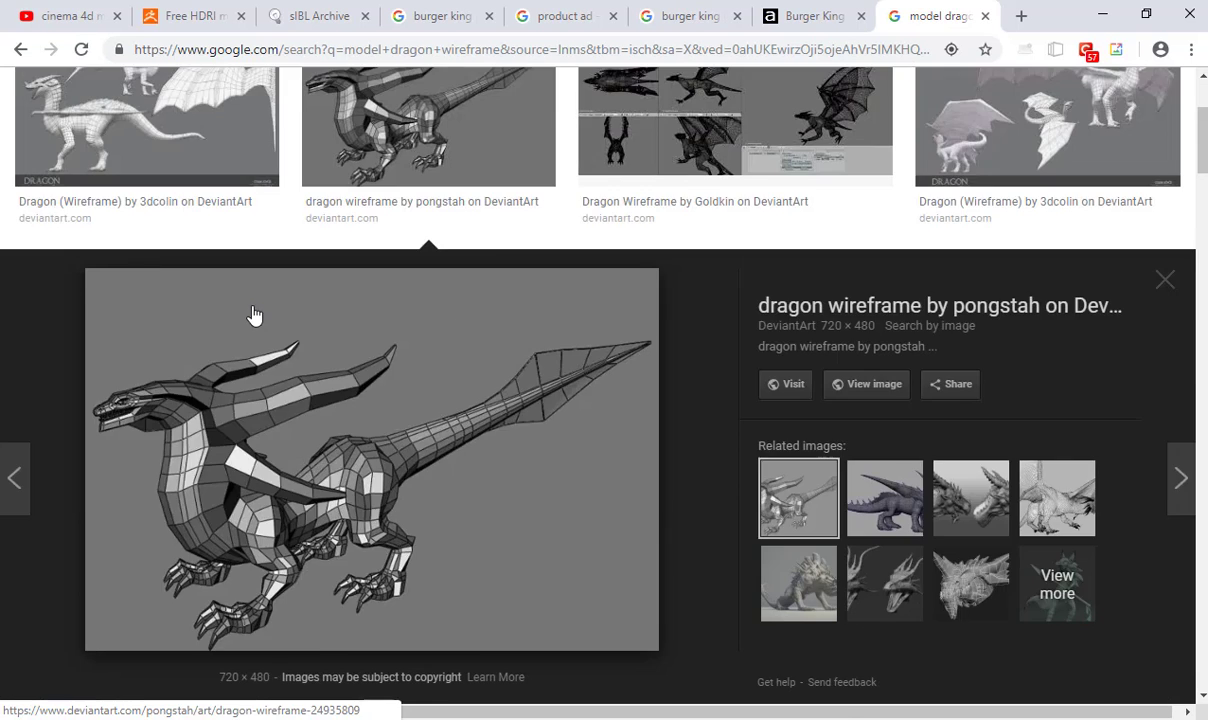
# - Change the image search to "model hamburger wireframe"
pyautogui.doubleClick(225, 109)
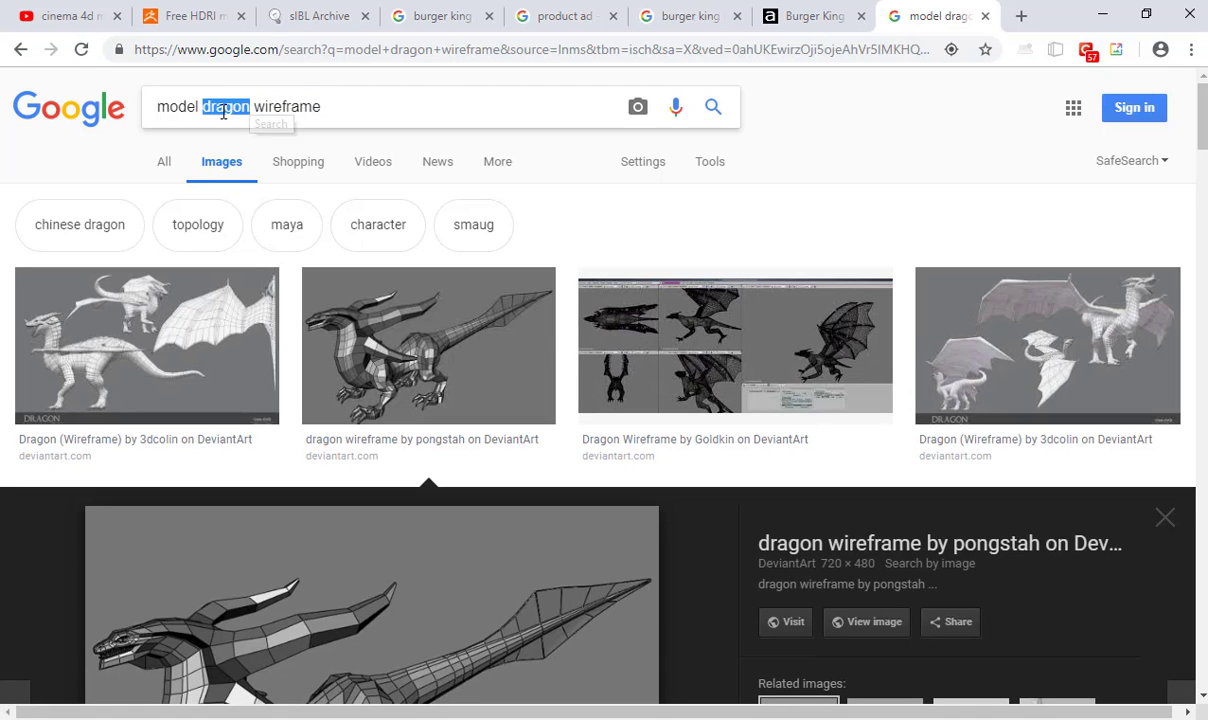
pyautogui.write('hamburg')
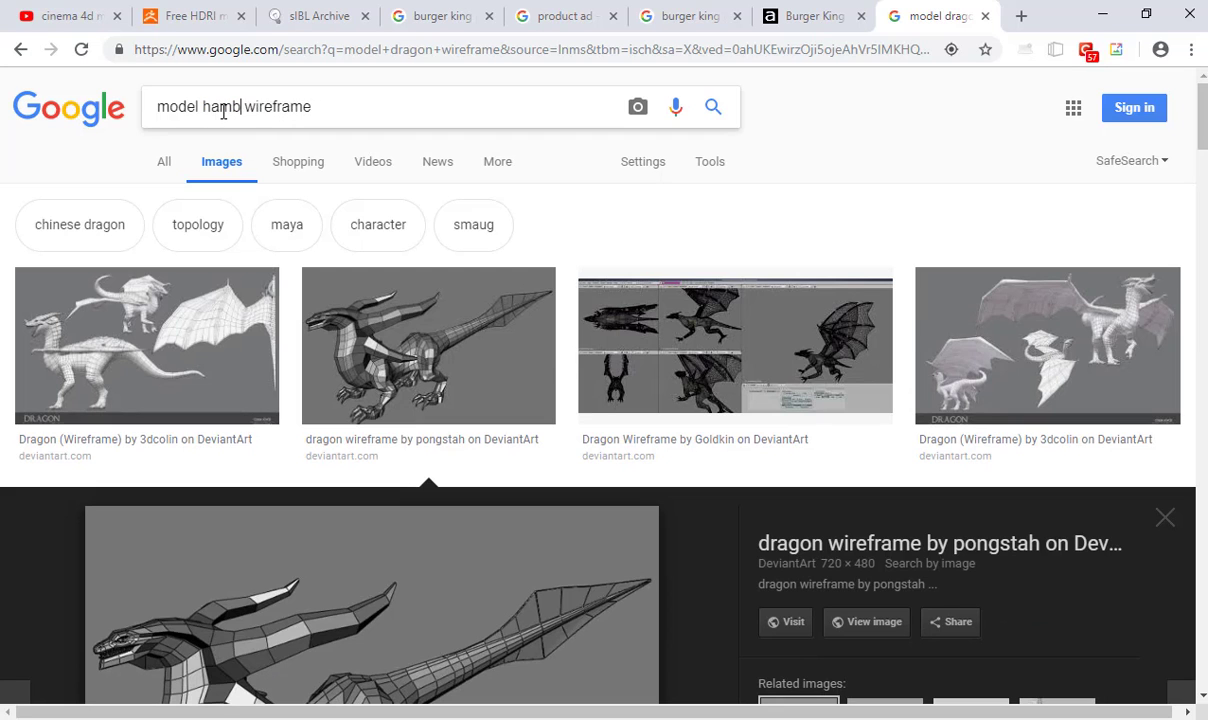
pyautogui.write('er')
pyautogui.press('Return')
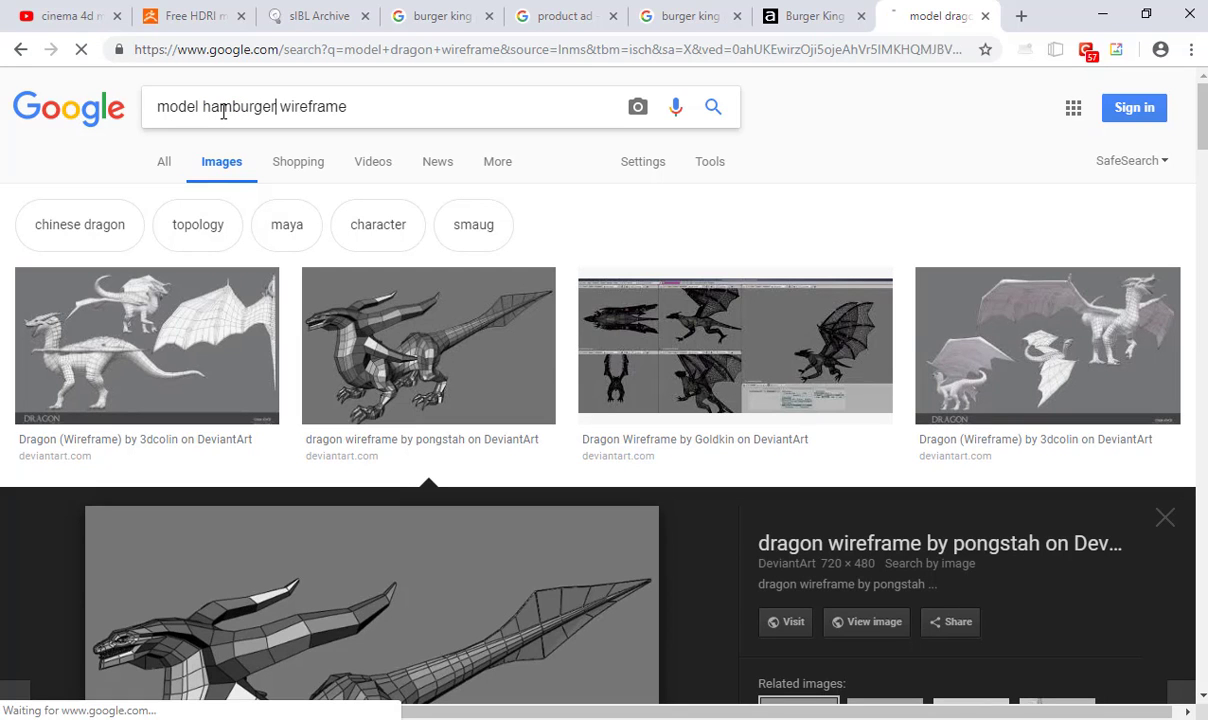
# - Browse the hamburger wireframe images and preview the "exploding hamburger | mixtus" result
pyautogui.scroll(-4, 240, 455)
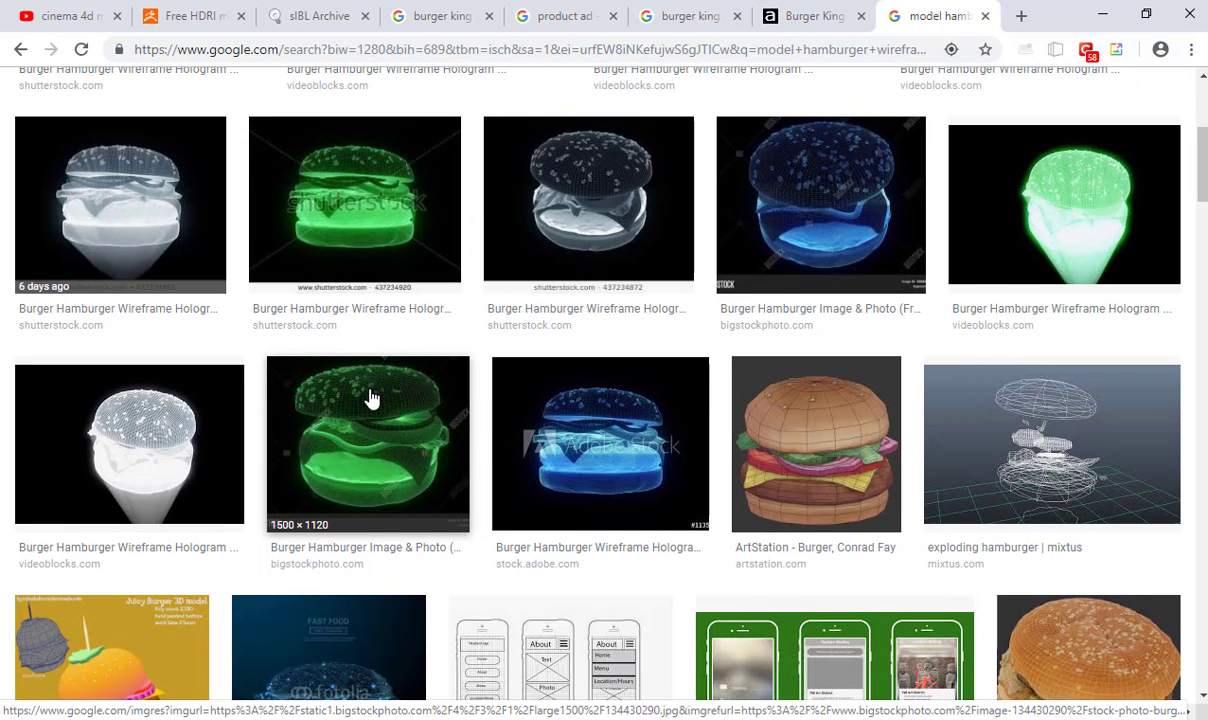
pyautogui.scroll(-2, 375, 390)
pyautogui.click(1050, 250)
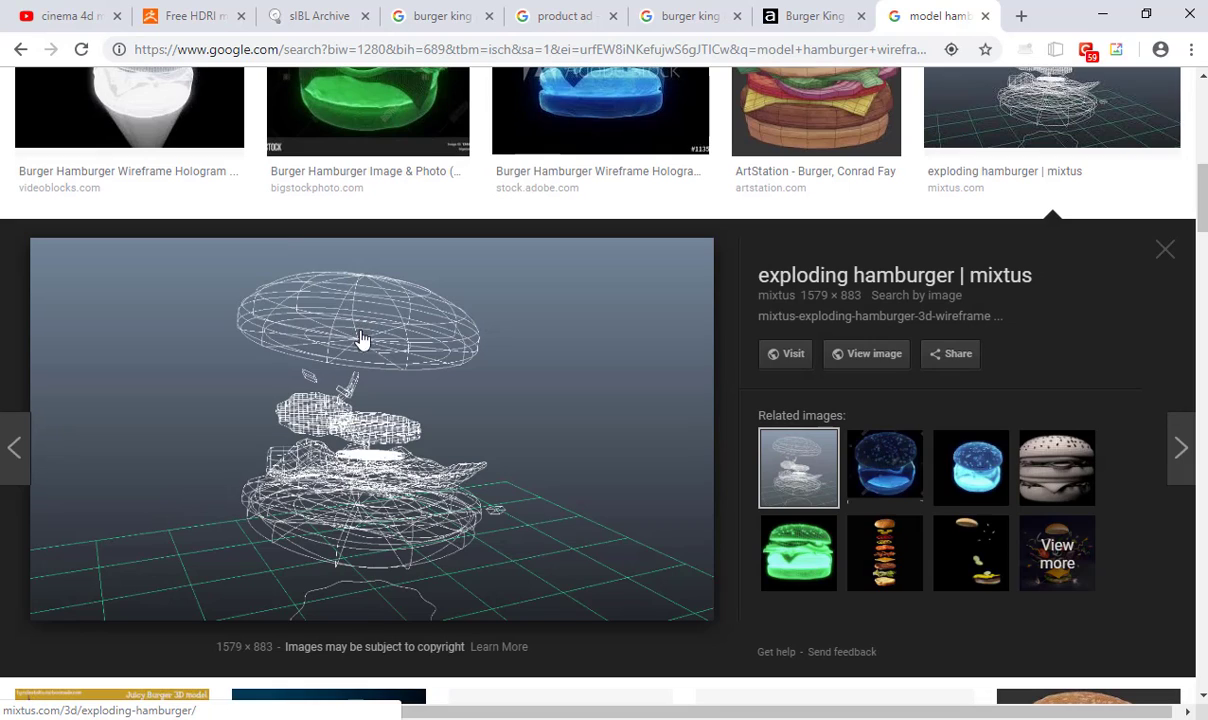
# - Preview the images "Photorealistic Hamburger 3d model", "Hamburger 3D Model" and "3D Hamburger Mustard Pickles Food" further down the results
pyautogui.scroll(-4, 362, 340)
pyautogui.scroll(-6, 365, 380)
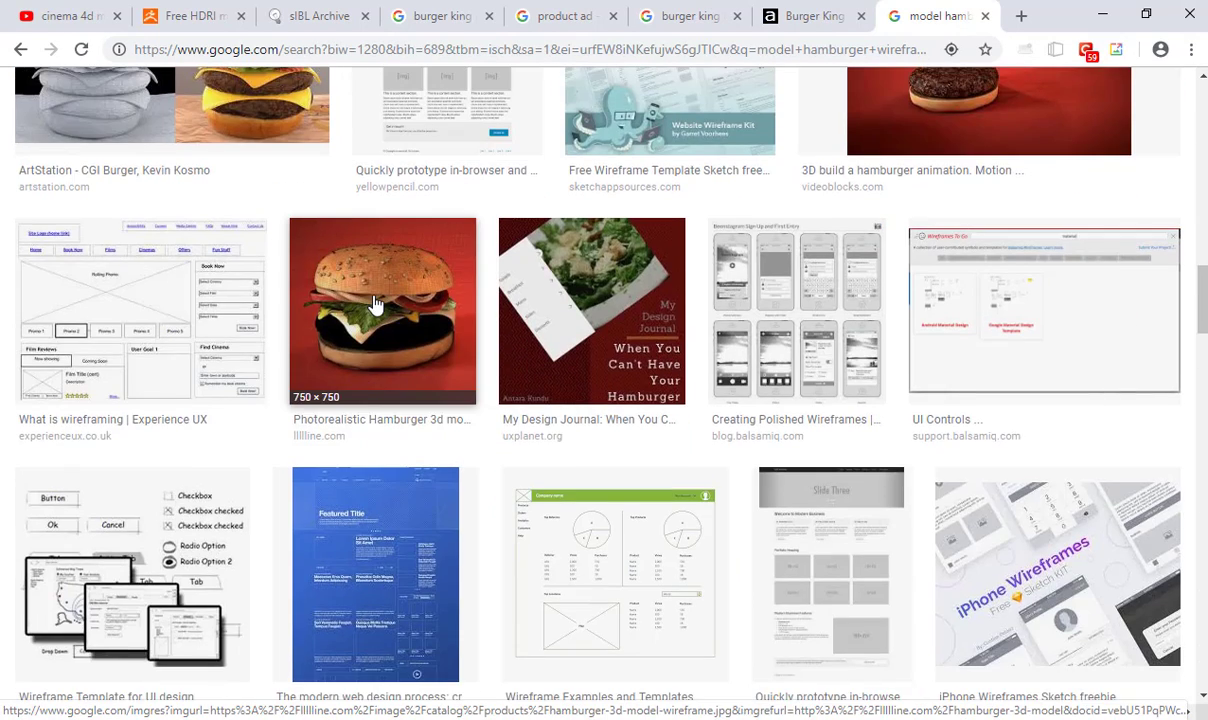
pyautogui.click(375, 303)
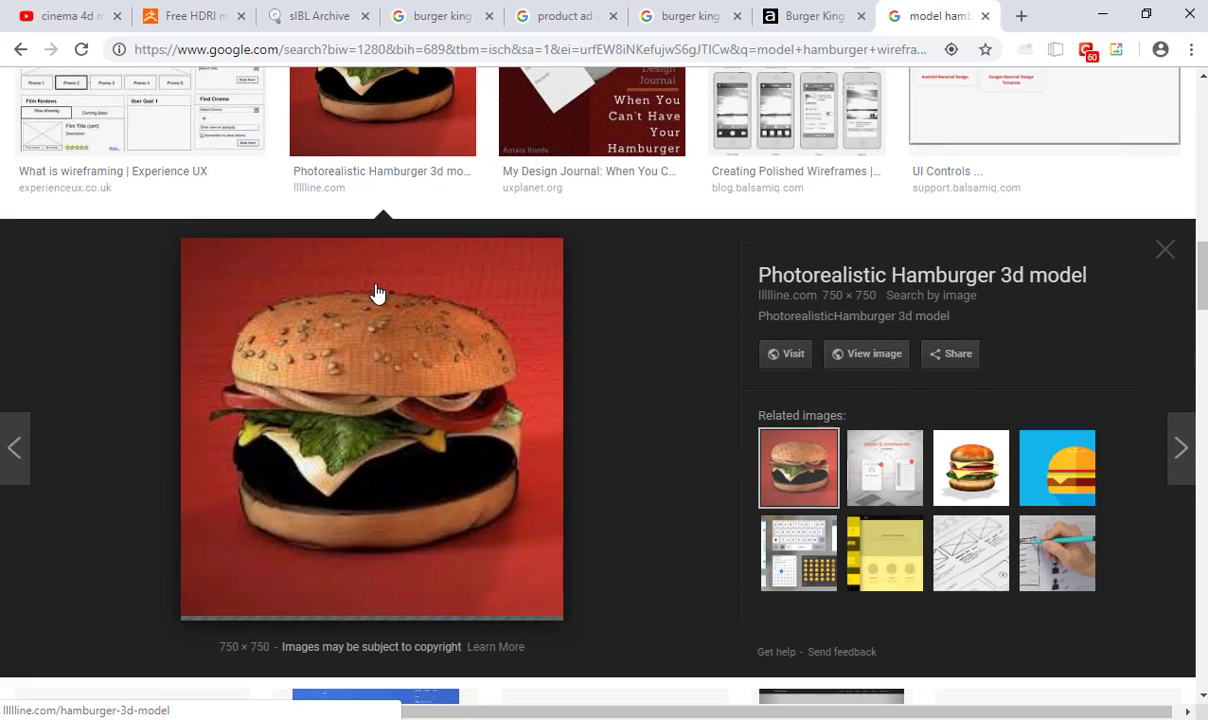
pyautogui.scroll(-7, 377, 293)
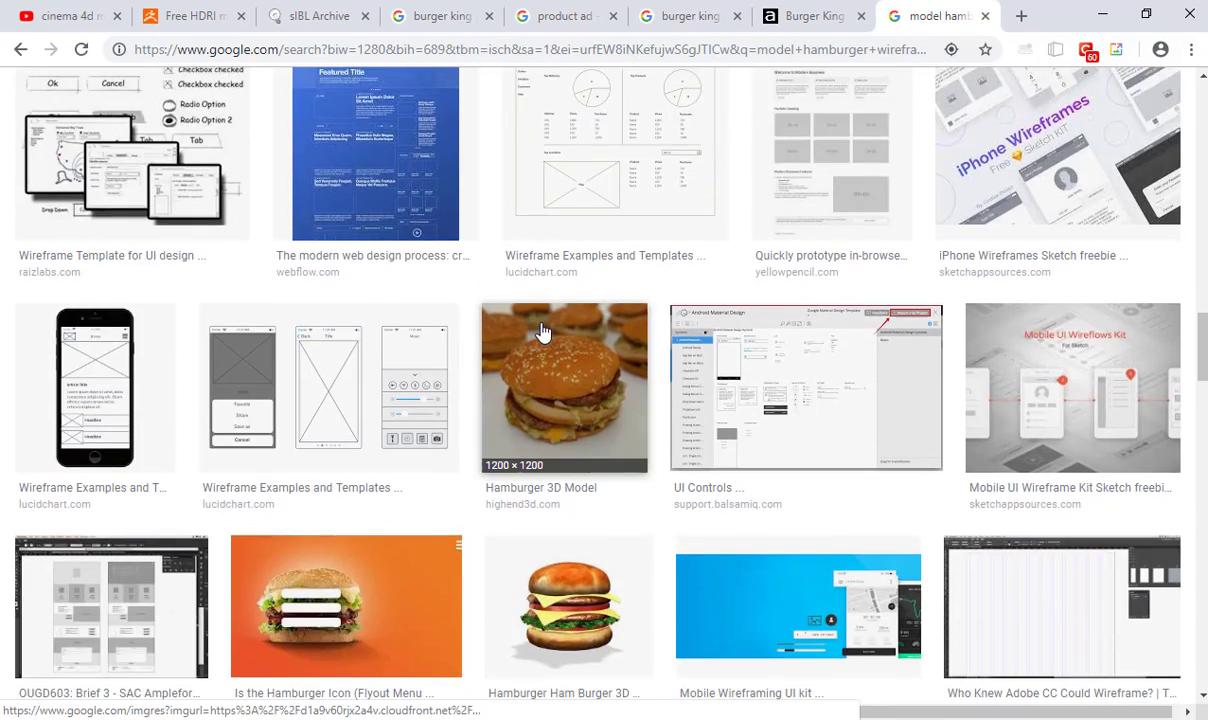
pyautogui.click(540, 330)
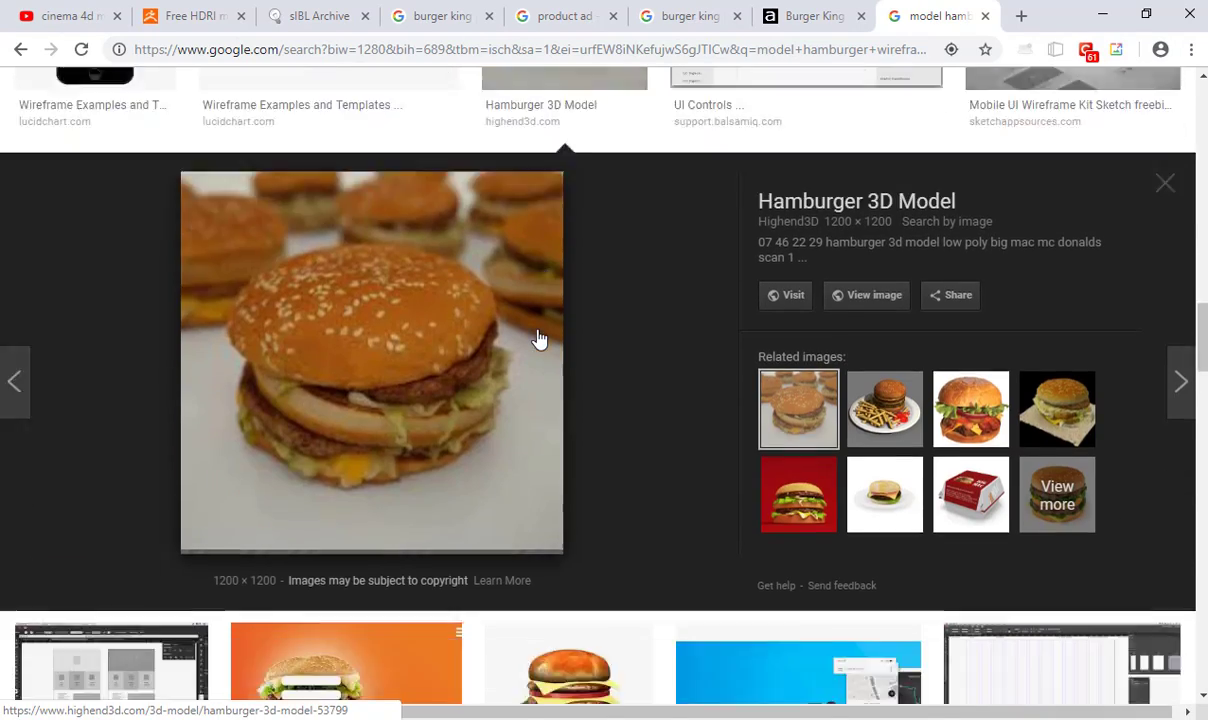
pyautogui.scroll(-8, 538, 340)
pyautogui.click(395, 290)
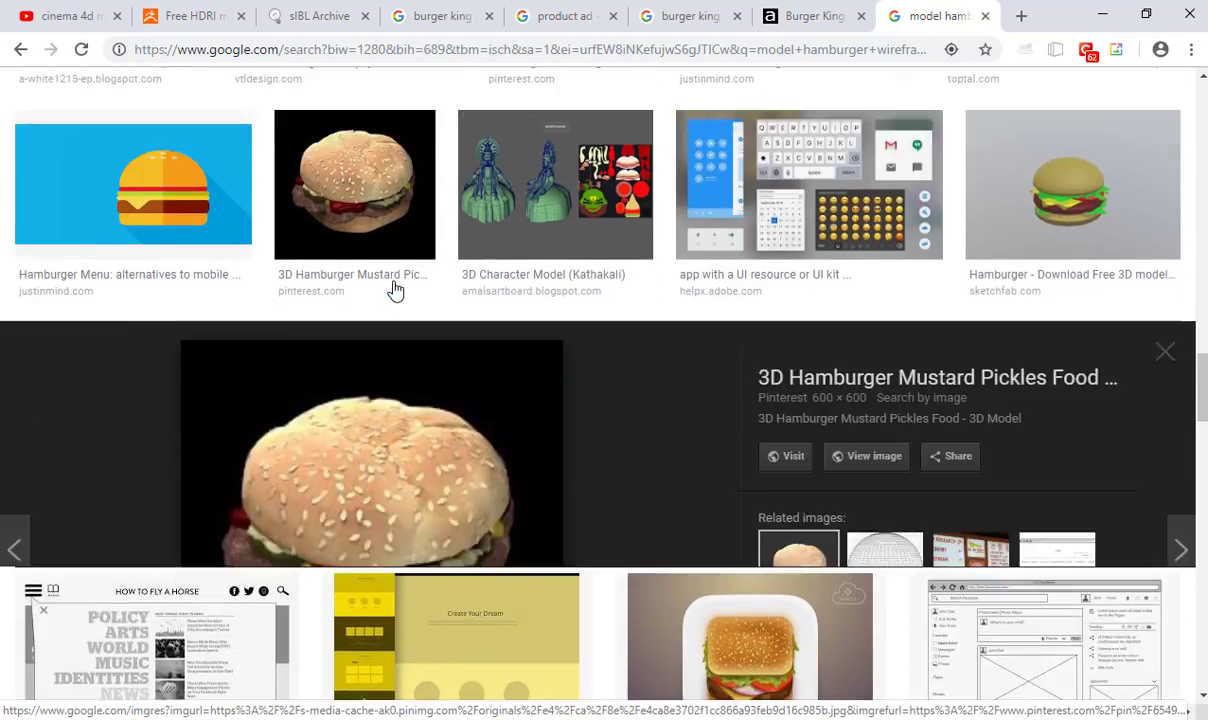
# - Skim the remaining hamburger wireframe results and change the image search to "model fountain pop wireframe"
pyautogui.scroll(-8, 392, 295)
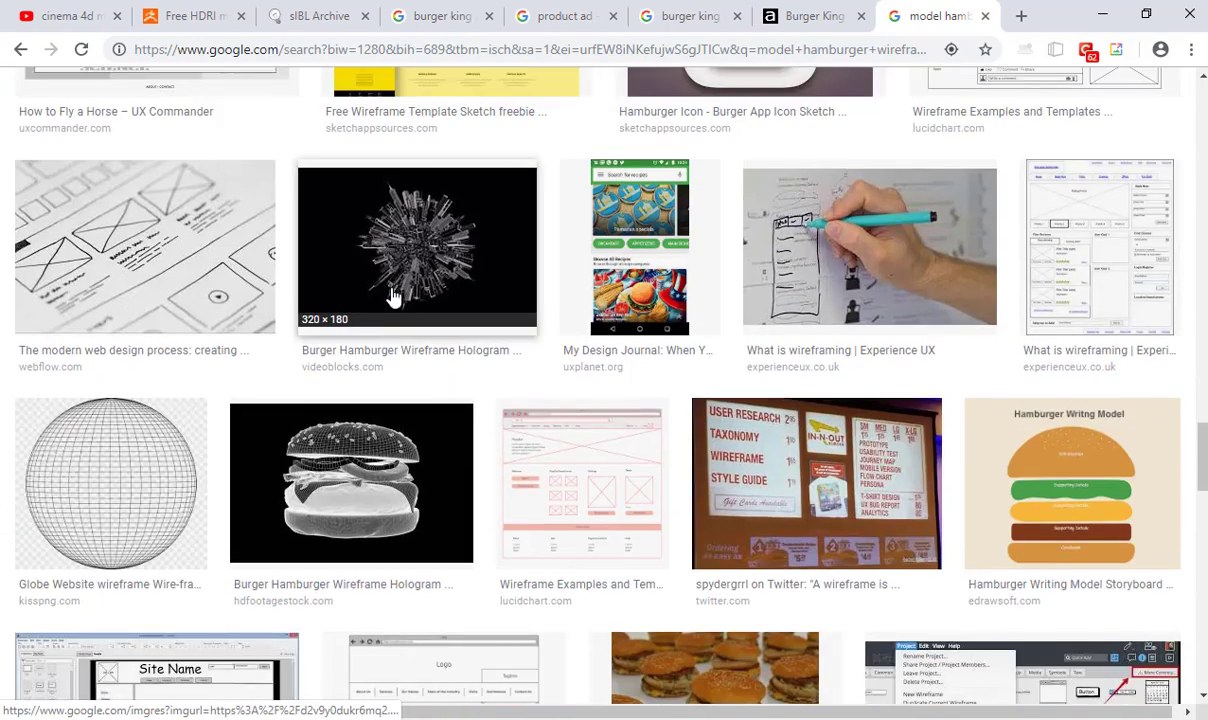
pyautogui.scroll(-4, 392, 297)
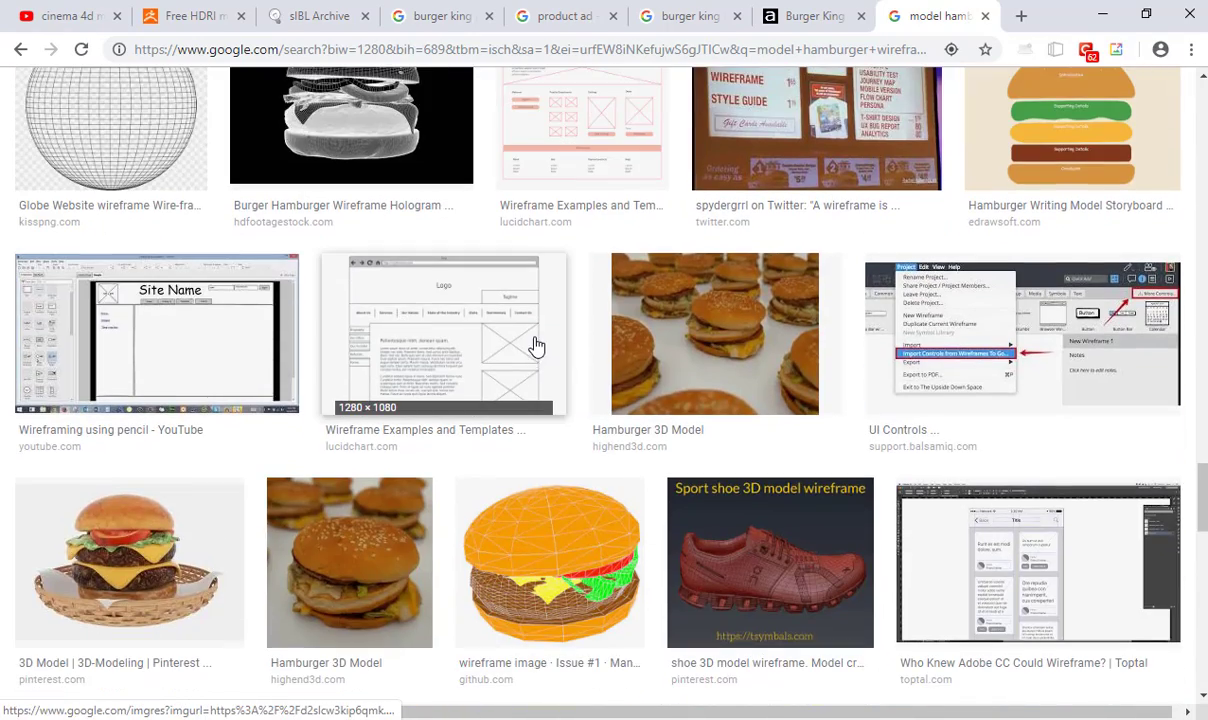
pyautogui.scroll(-15, 514, 370)
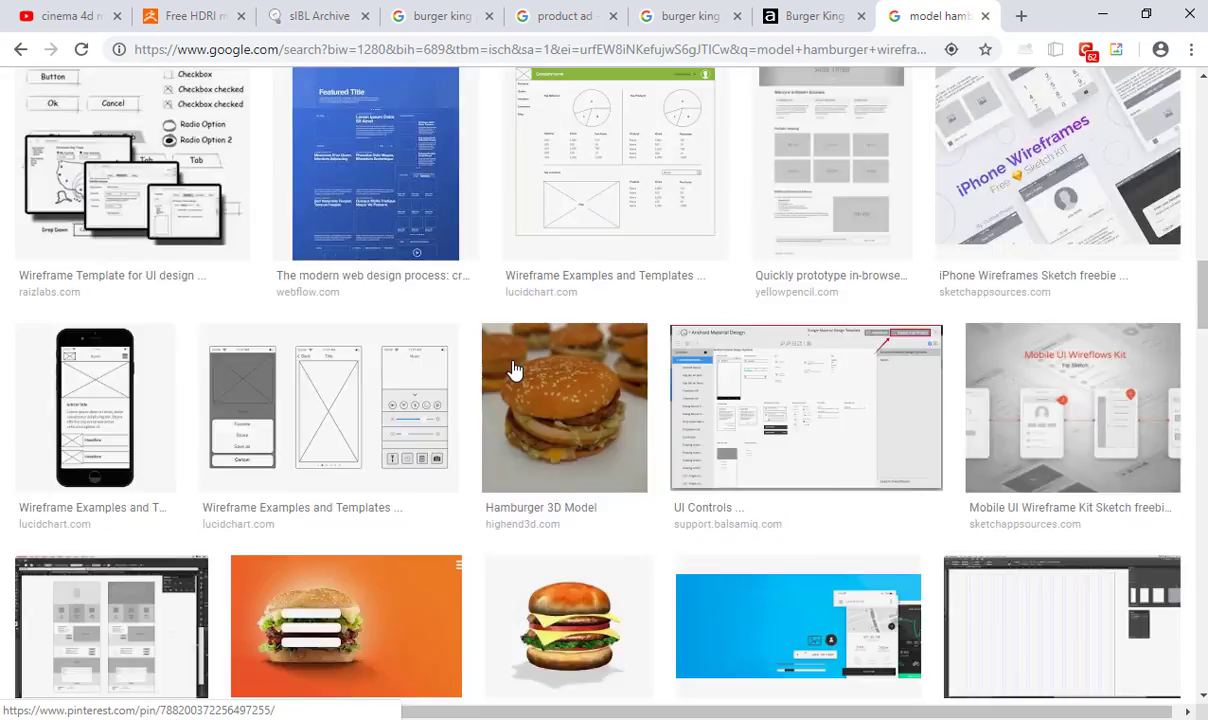
pyautogui.scroll(20, 330, 170)
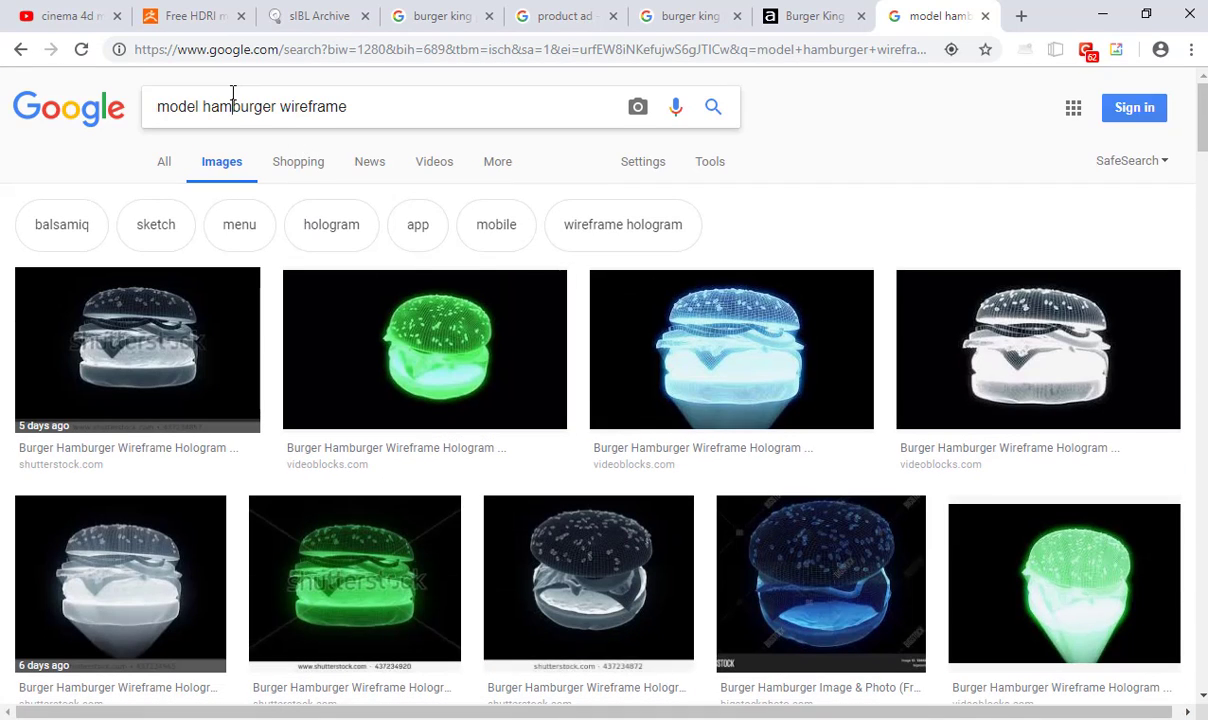
pyautogui.doubleClick(232, 98)
pyautogui.write('fountain')
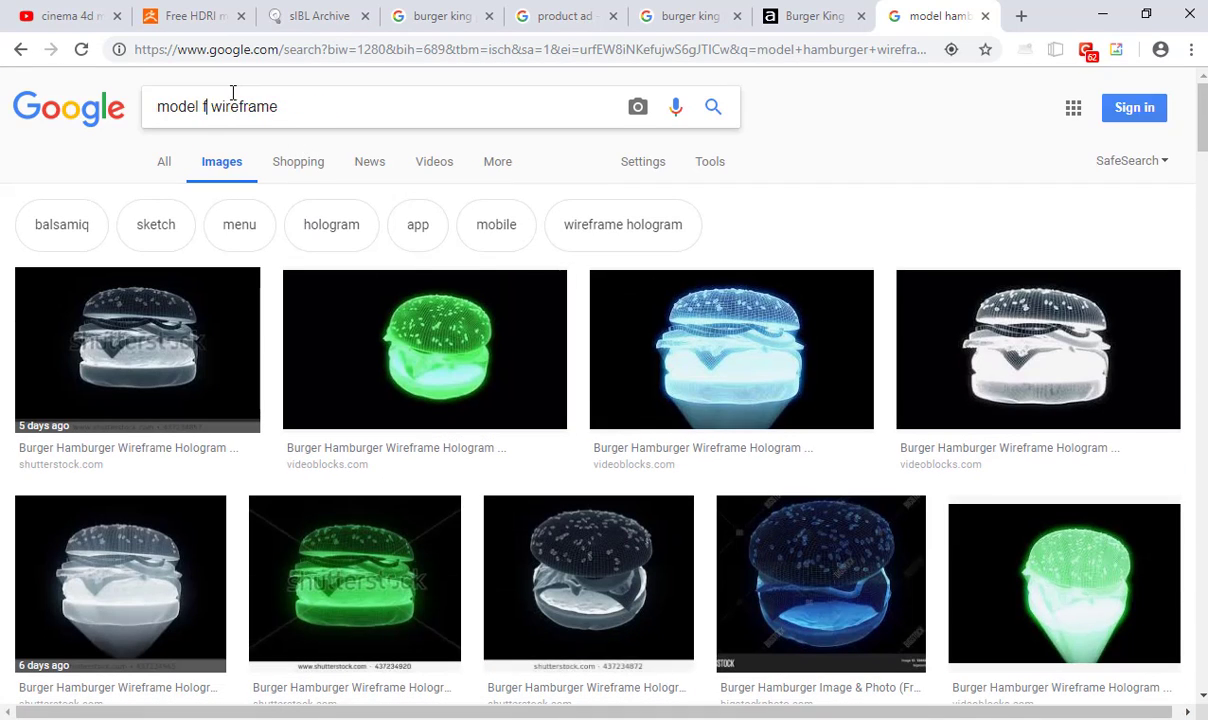
pyautogui.write(' pop')
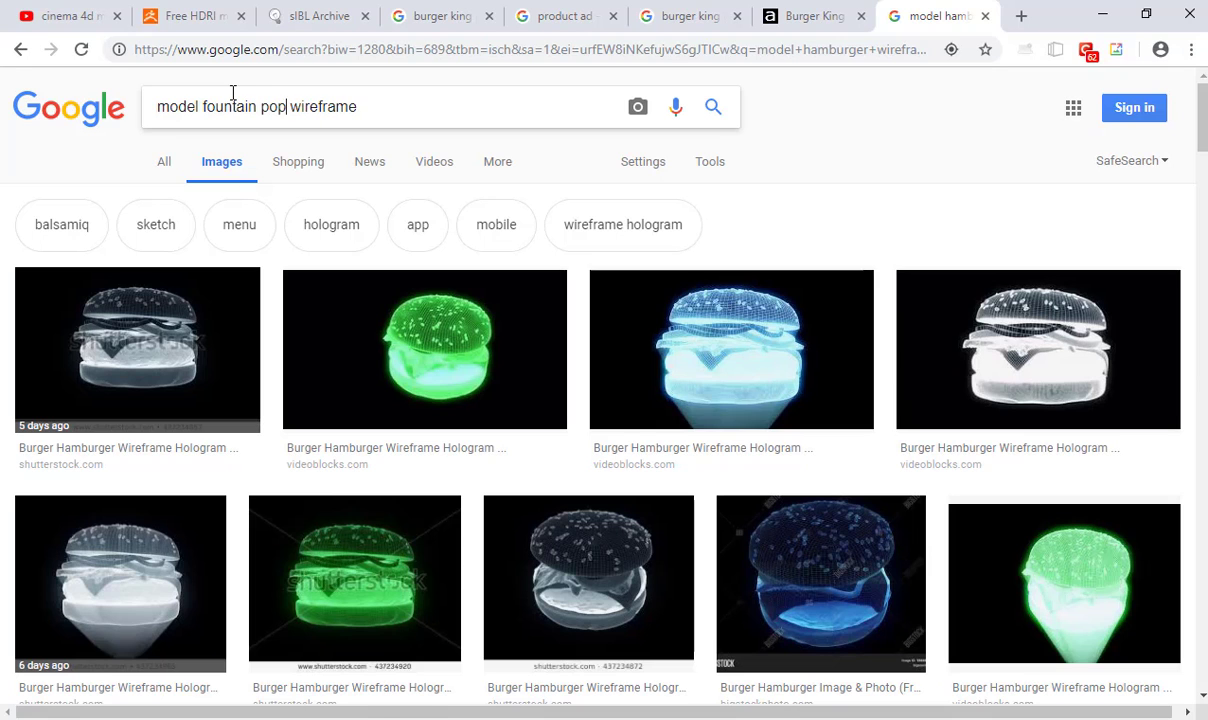
pyautogui.press('Return')
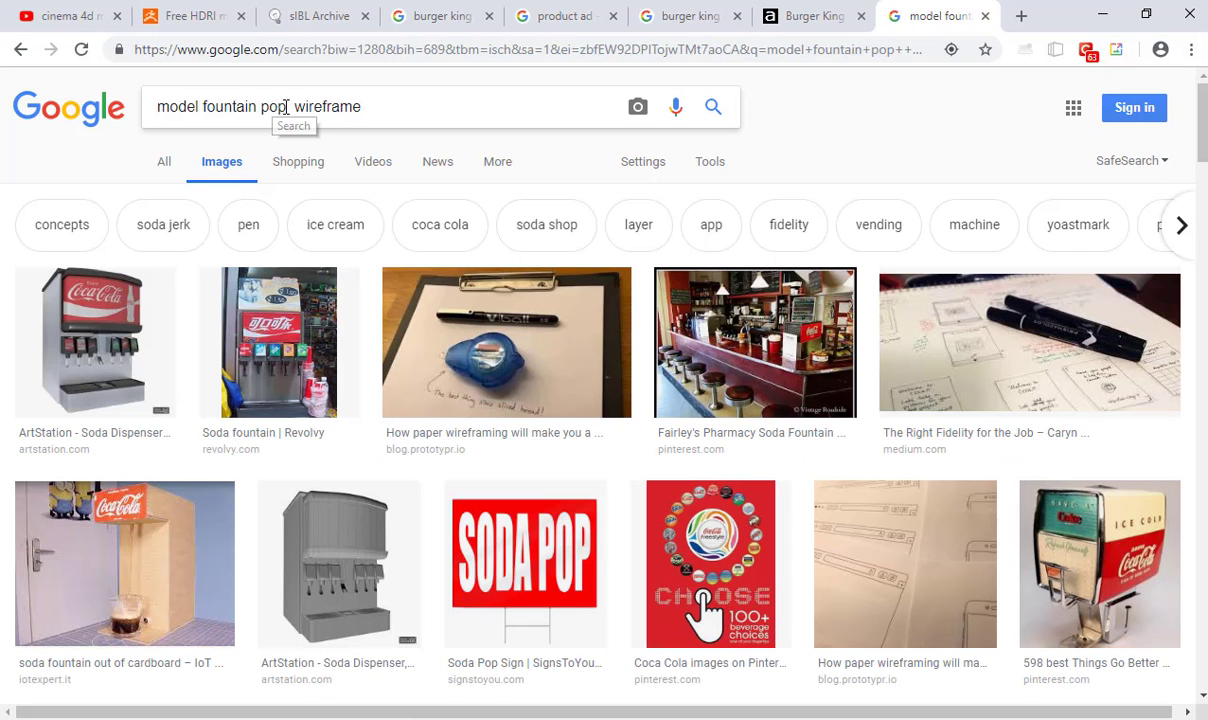
# - Change the image search to "model bottle wireframe"
pyautogui.moveTo(290, 108); pyautogui.dragTo(199, 104)
pyautogui.press('BackSpace')
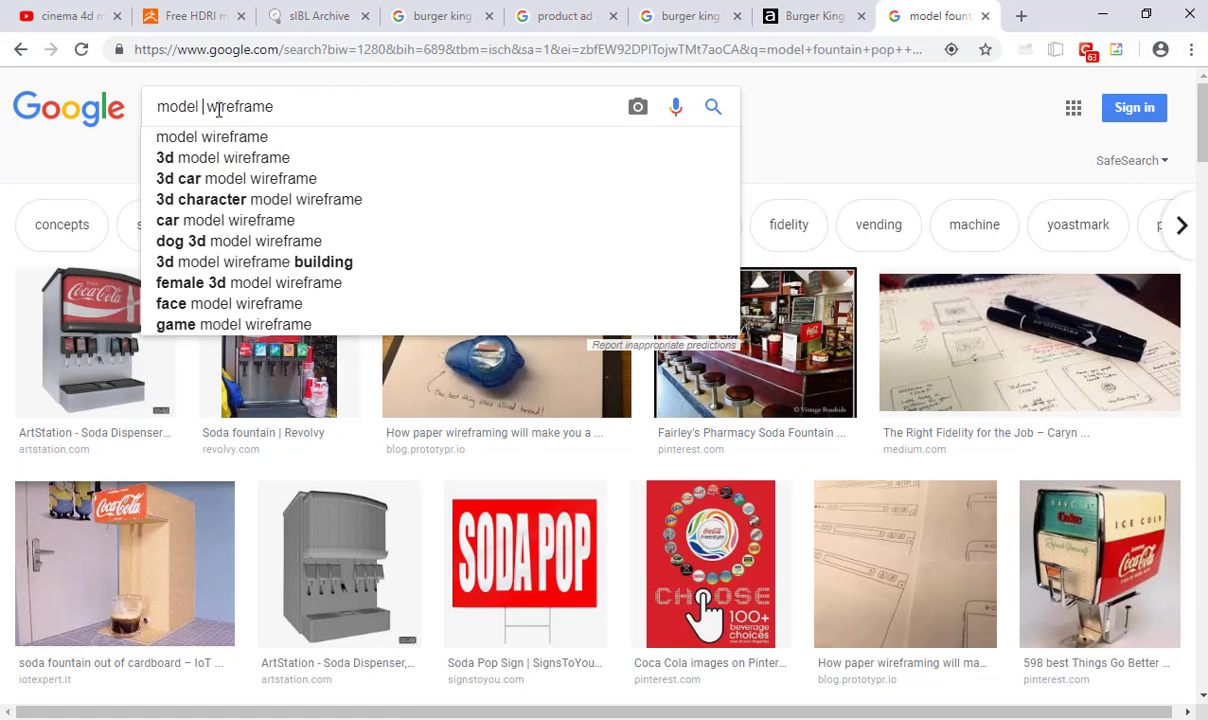
pyautogui.write('bottle')
pyautogui.press('Return')
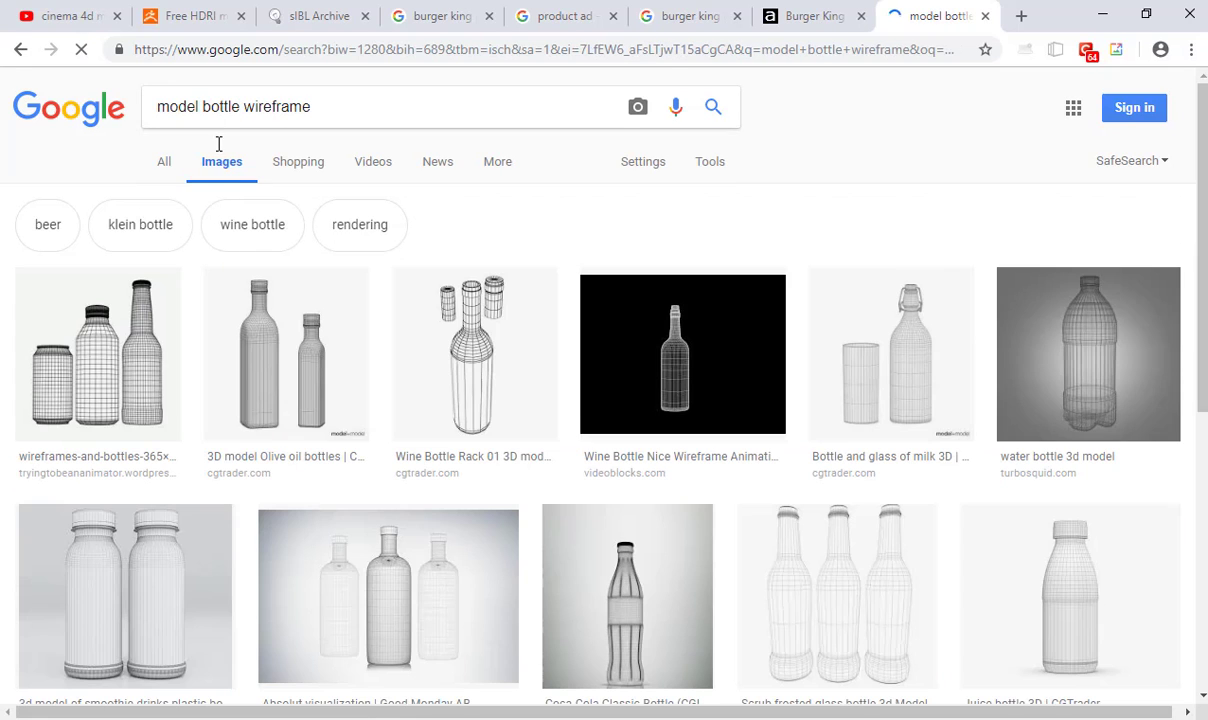
# - Preview the "wireframes-and-bottles" image and go through the following bottle wireframes, ending on the "Wine black bottle 750 ml" mesh
pyautogui.click(49, 353)
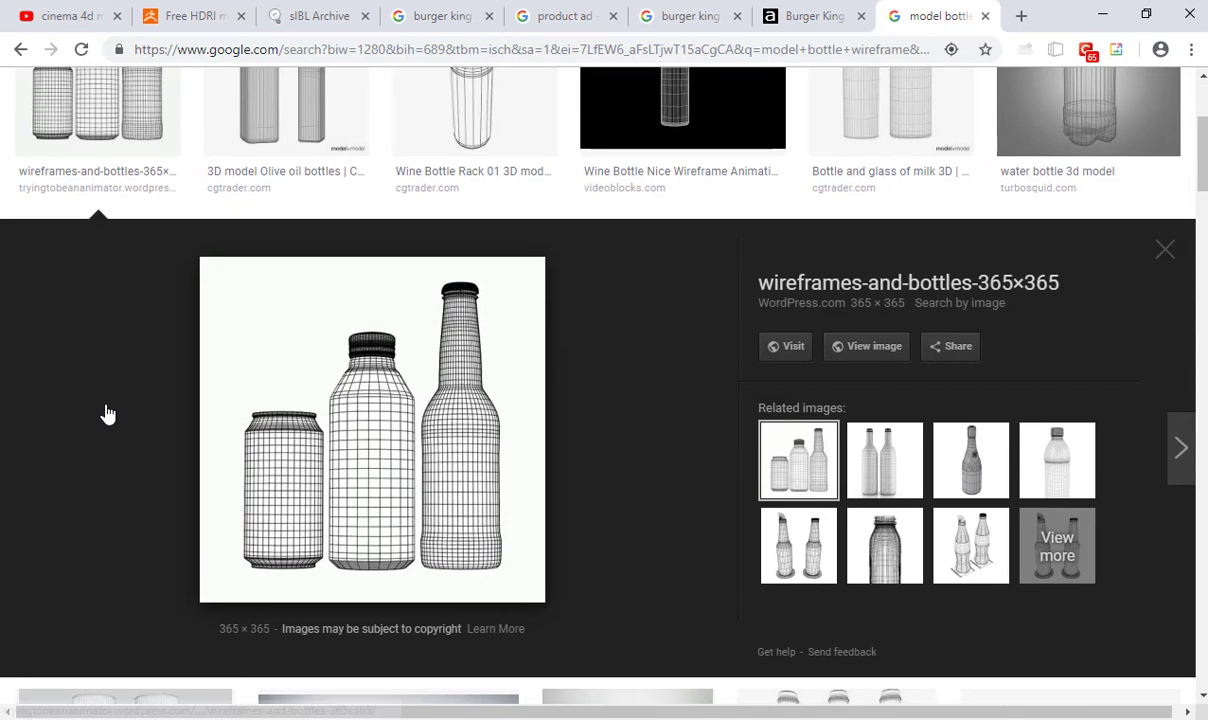
pyautogui.press('Right')
pyautogui.press('Right')
pyautogui.press('Right')
pyautogui.press('Right')
pyautogui.press('Right')
pyautogui.press('Right')
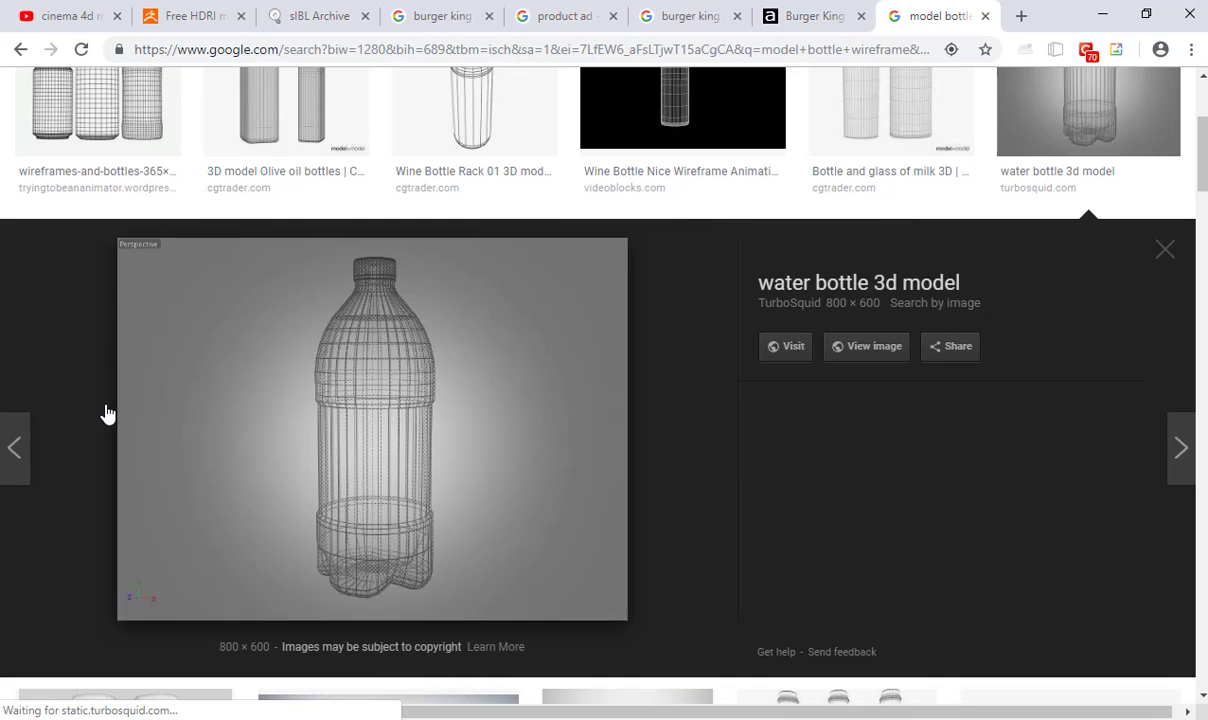
pyautogui.press('Right')
pyautogui.press('Right')
pyautogui.press('Right')
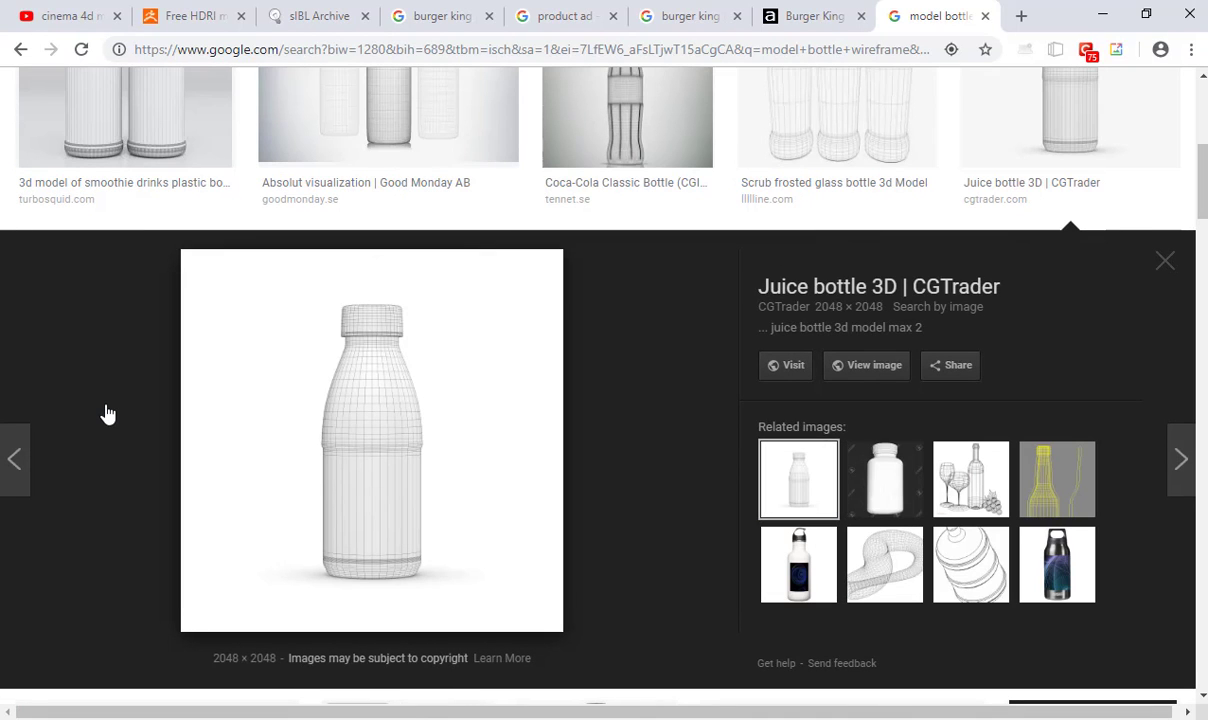
pyautogui.press('Right')
pyautogui.press('Right')
pyautogui.press('Right')
pyautogui.press('Right')
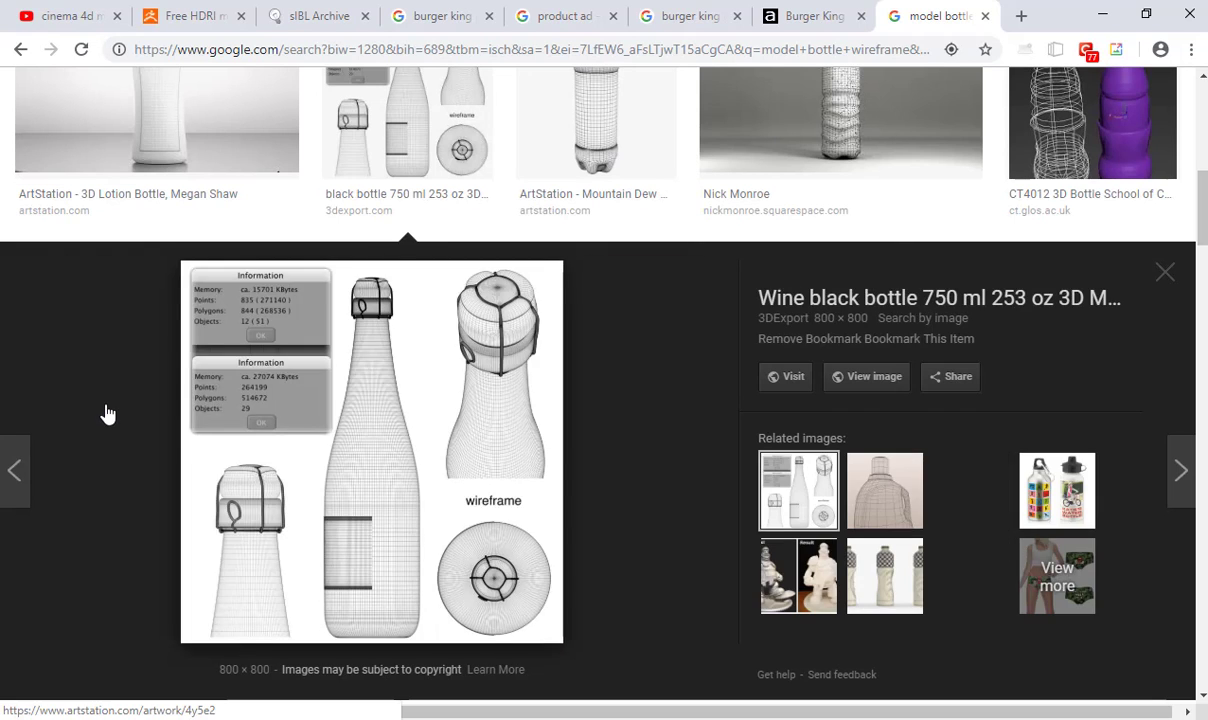
pyautogui.press('Left')
pyautogui.press('Left')
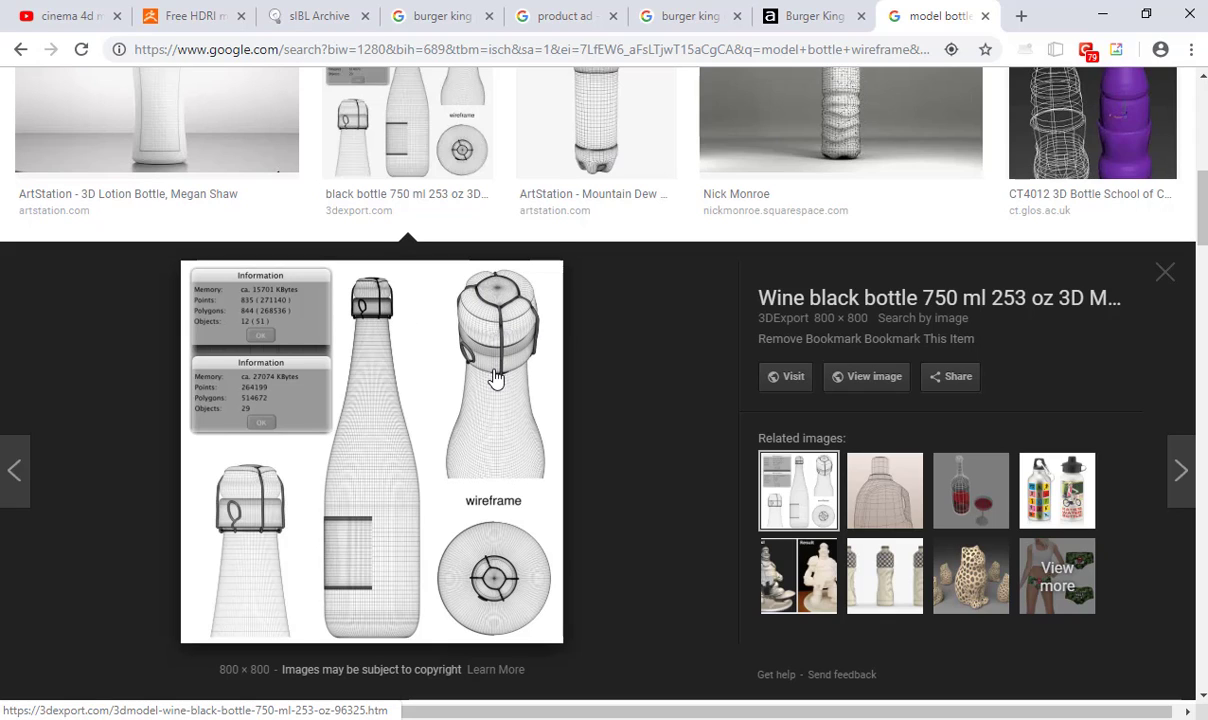
# - Preview the Tide jug wireframe, the related spray bottle sketch, "3D Modeling Bottle final designs" and "Klein Bottle Wireframe"
pyautogui.scroll(-7, 499, 459)
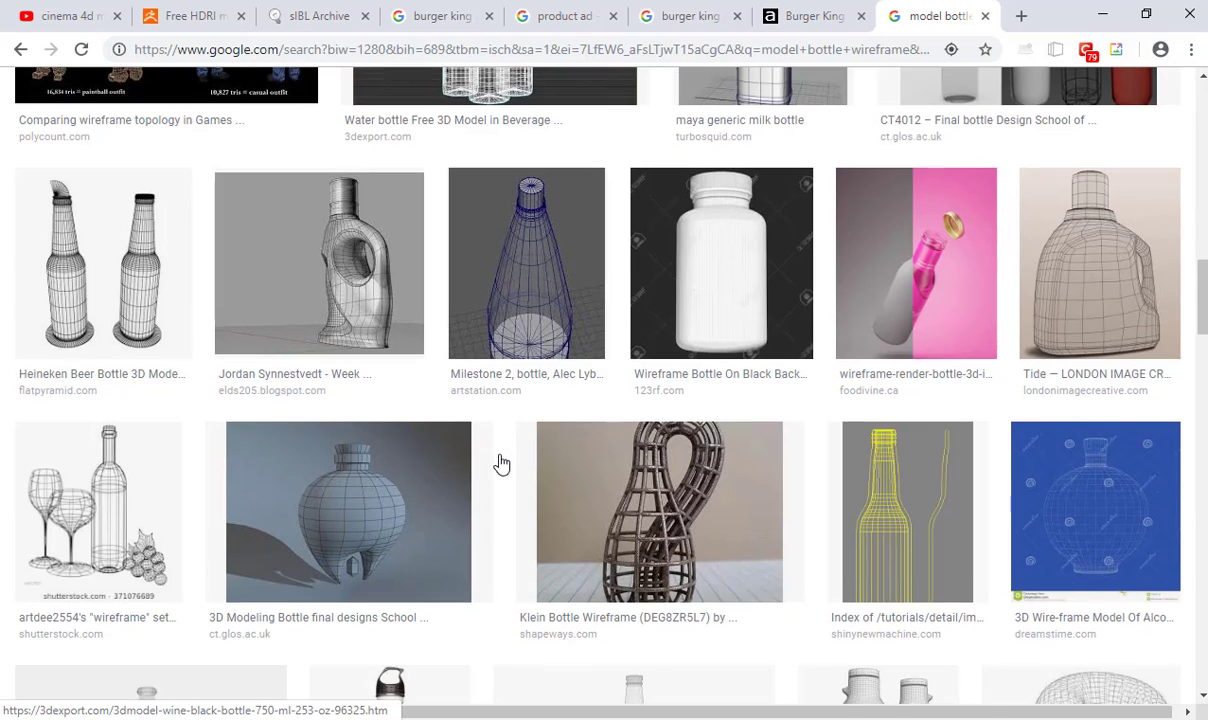
pyautogui.click(1068, 248)
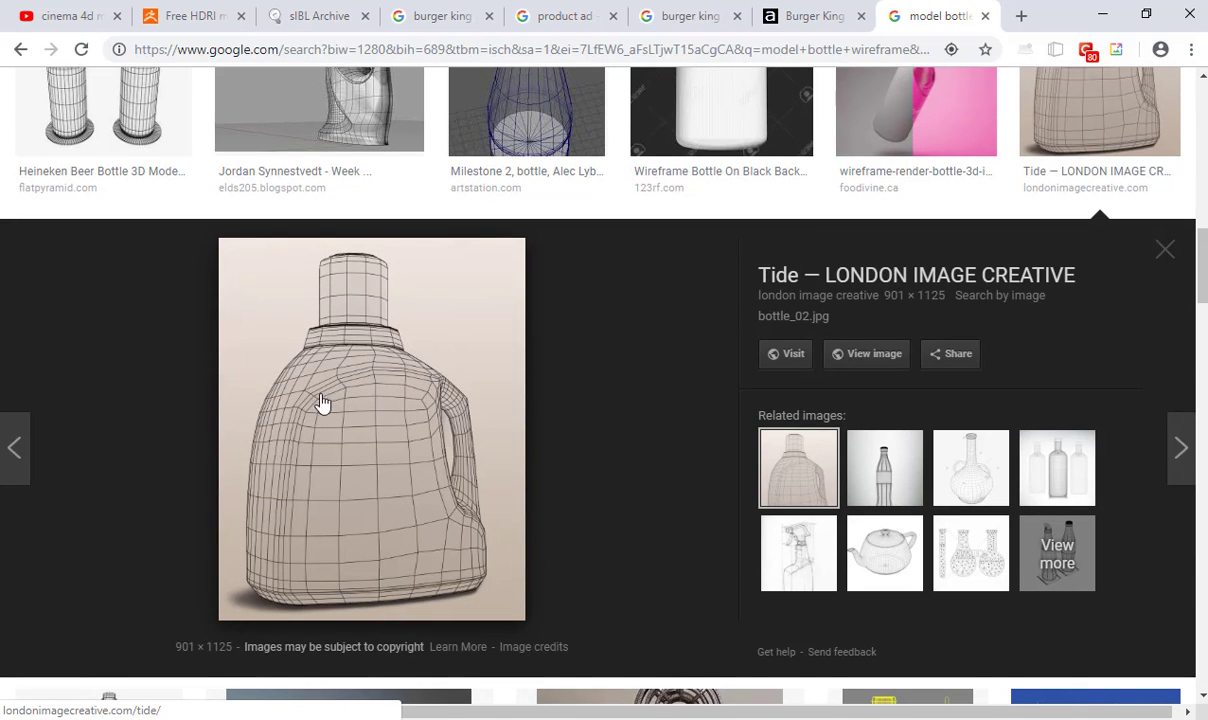
pyautogui.click(790, 553)
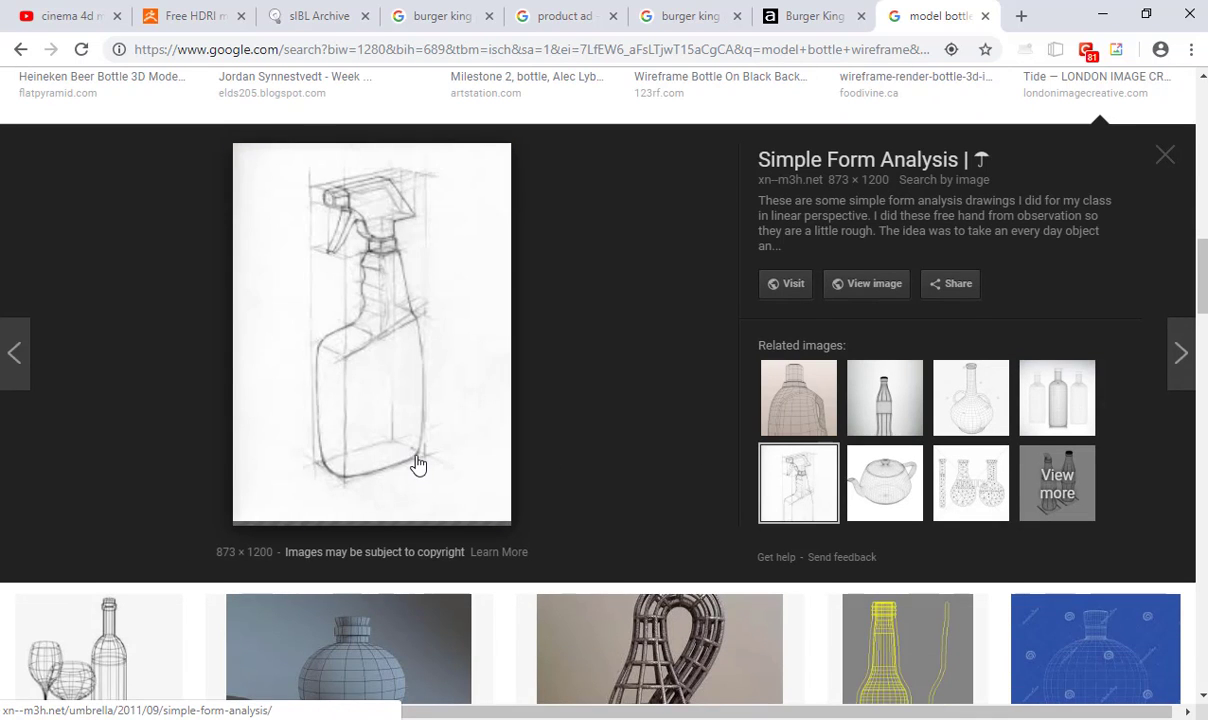
pyautogui.scroll(-3, 418, 464)
pyautogui.click(378, 420)
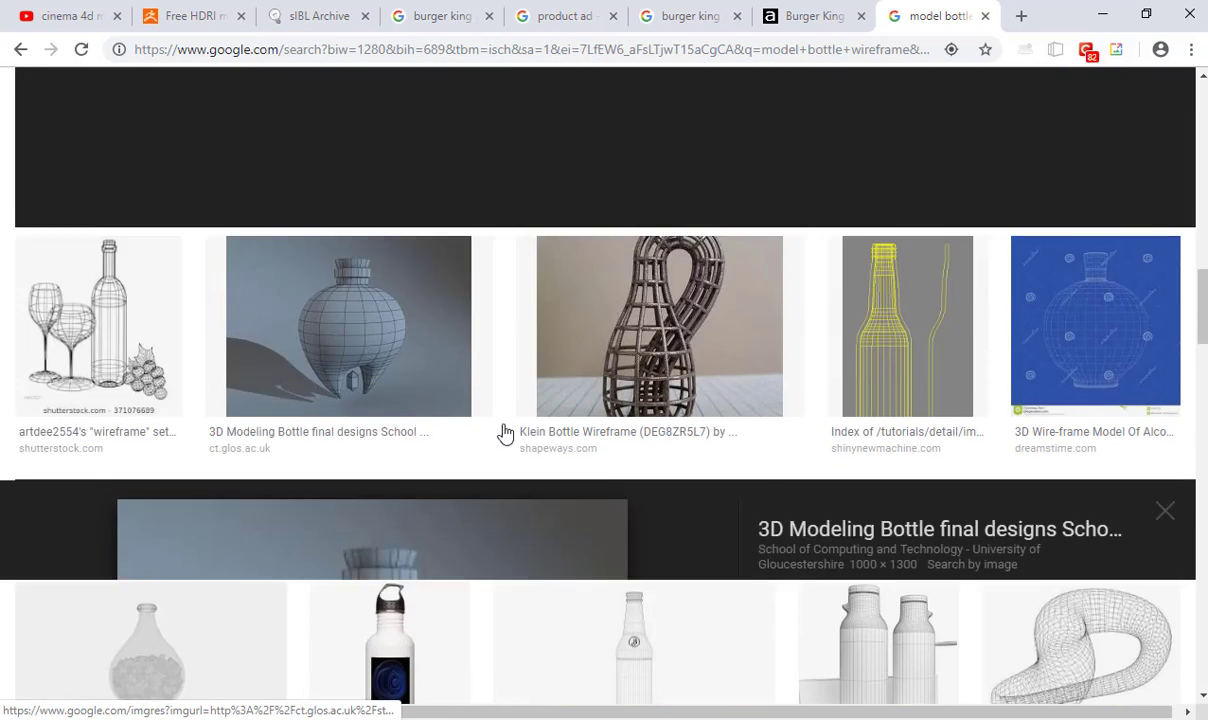
pyautogui.scroll(3, 540, 430)
pyautogui.click(697, 410)
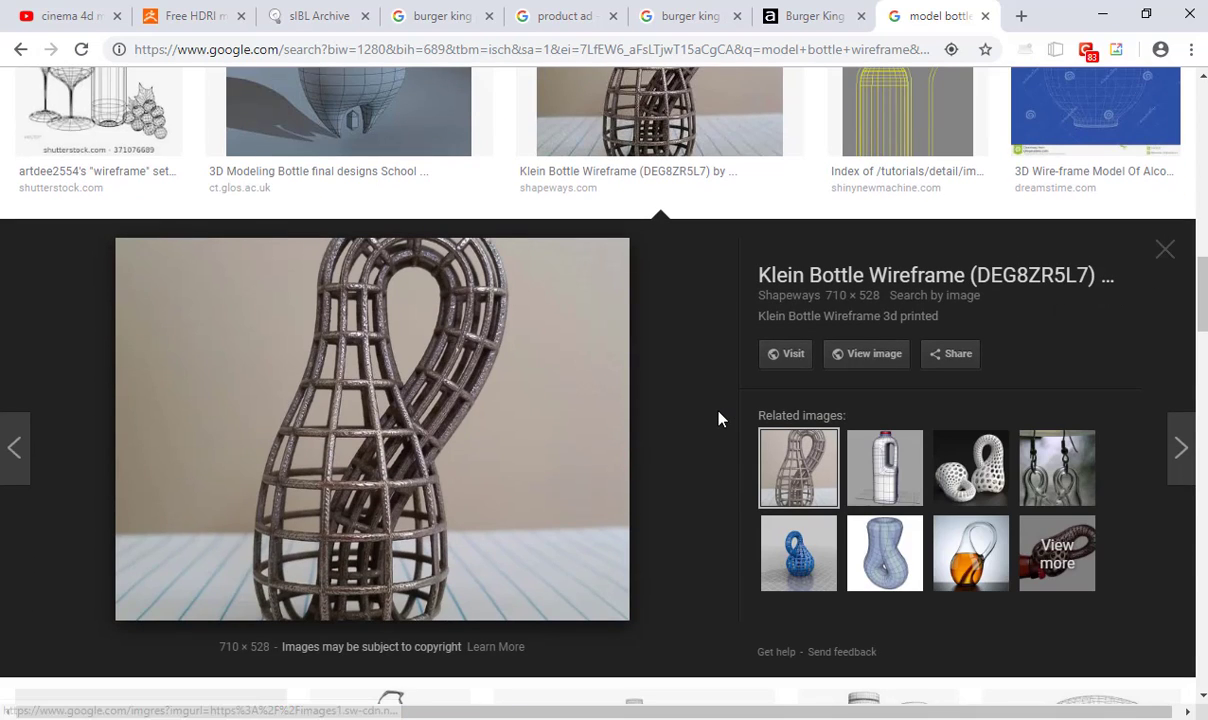
# - Switch to Cinema 4D and examine the Burger King tray scene from a higher angle
pyautogui.hotkey('alt', 'Tab')
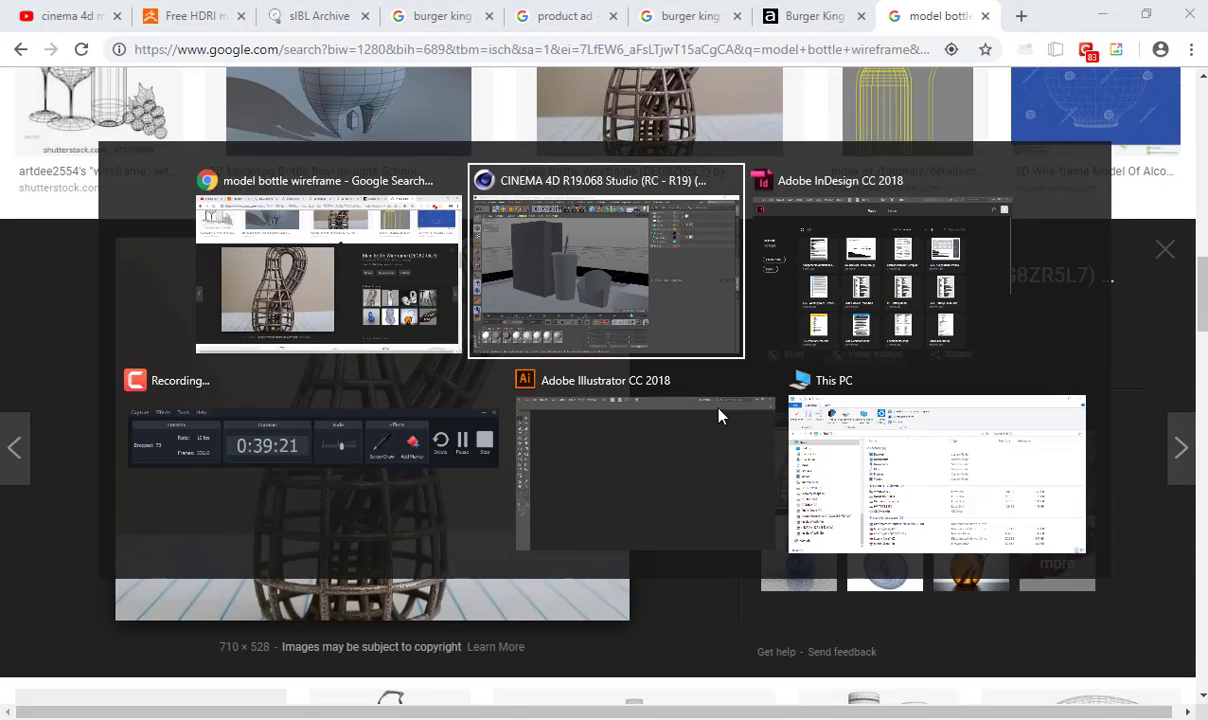
pyautogui.scroll(-5, 600, 210)
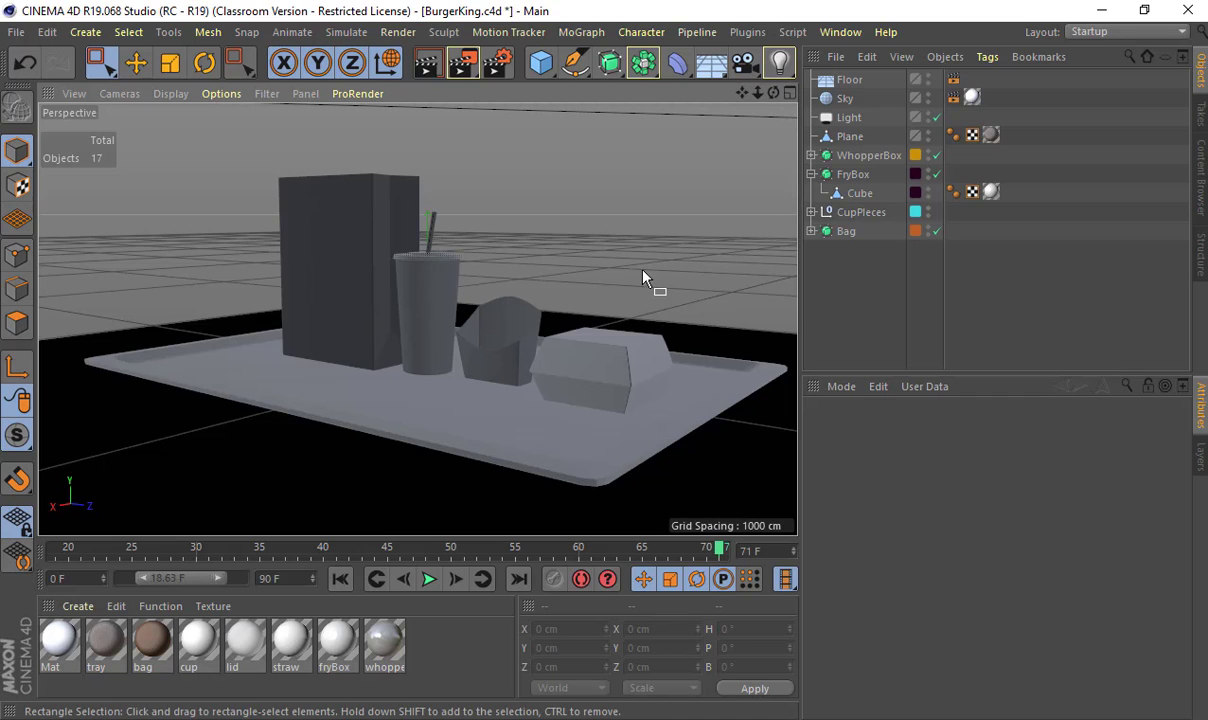
pyautogui.keyDown('alt'); pyautogui.moveTo(501, 266); pyautogui.dragTo(712, 682); pyautogui.keyUp('alt')
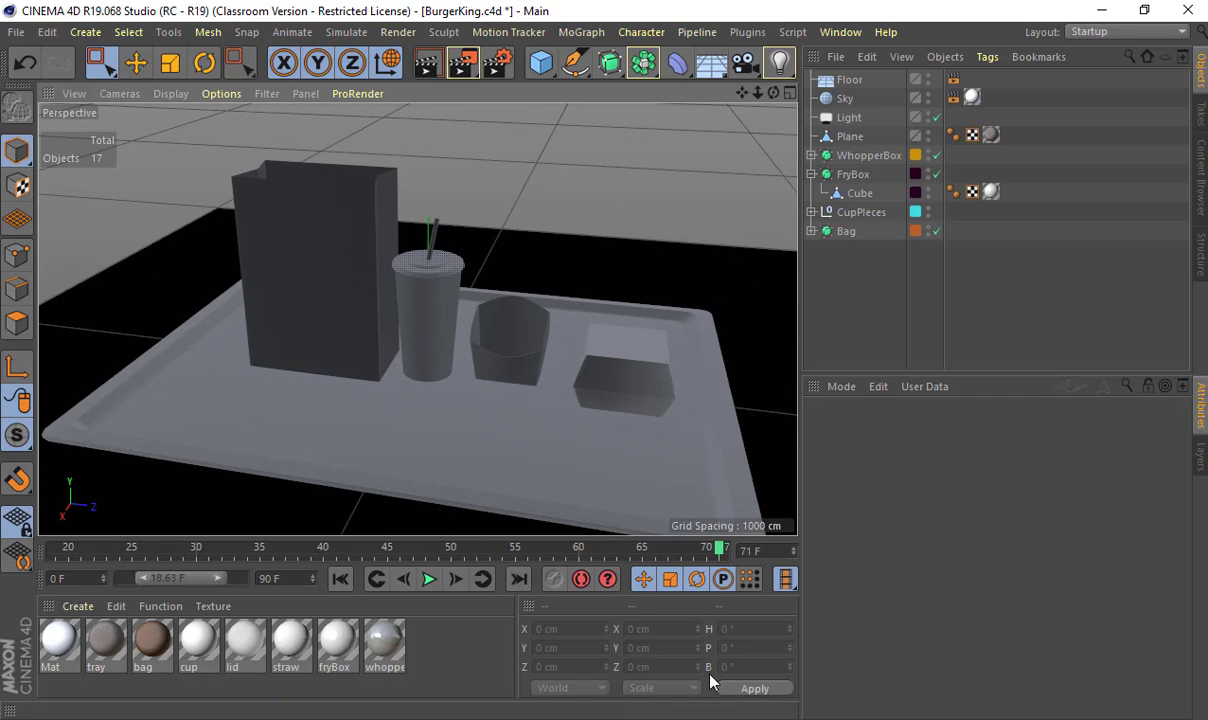
pyautogui.click(1128, 719)
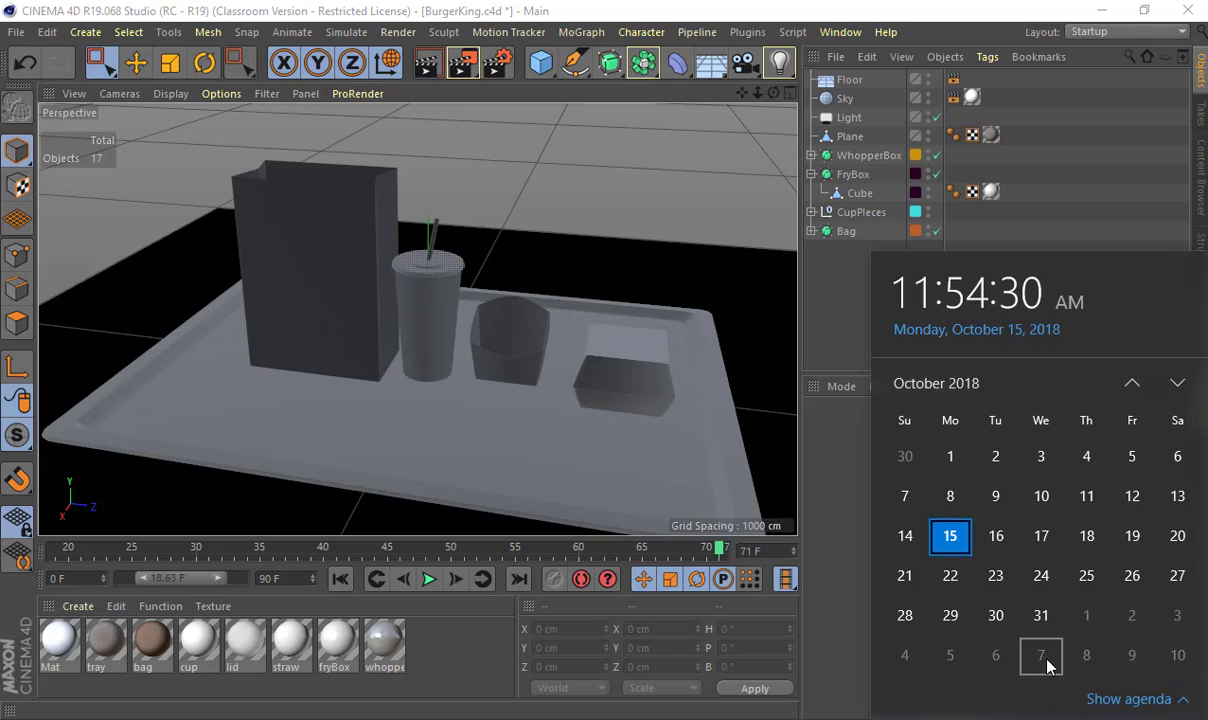
pyautogui.click(580, 185)
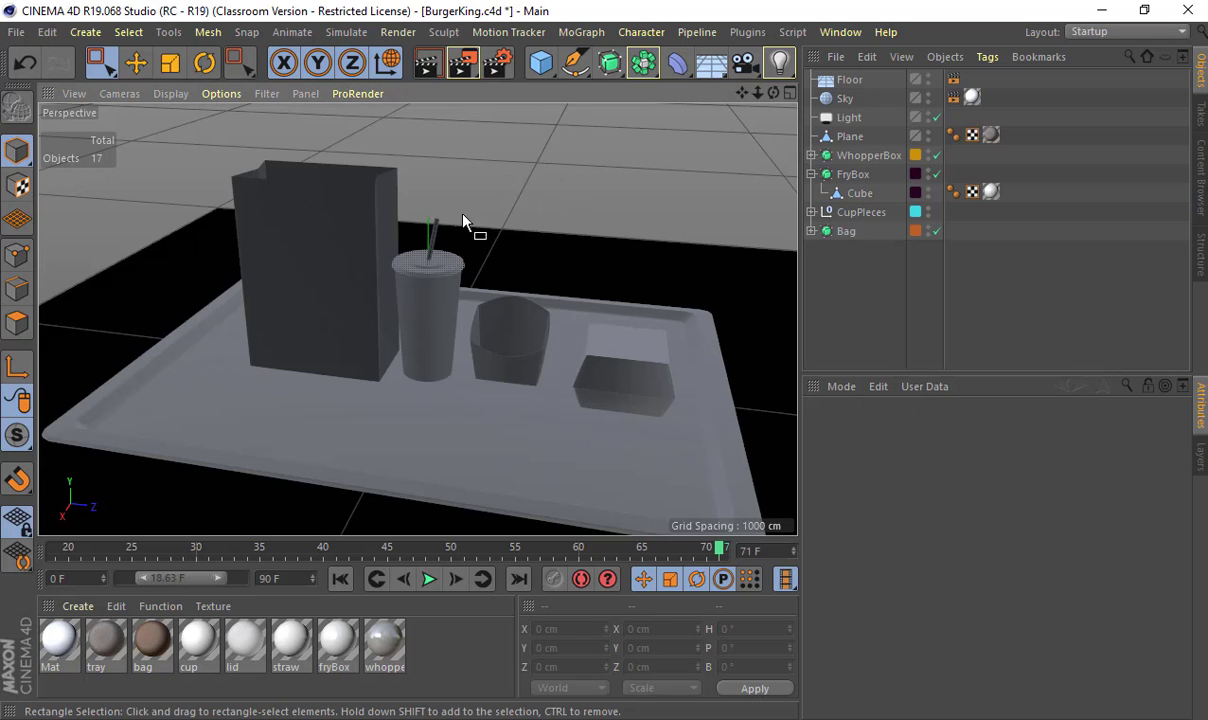
# - Examine the bag, cup, fry box and Whopper box on the tray from different angles and distances
pyautogui.keyDown('alt'); pyautogui.moveTo(466, 226); pyautogui.dragTo(418, 187); pyautogui.keyUp('alt')
pyautogui.keyDown('alt'); pyautogui.moveTo(416, 178); pyautogui.dragTo(556, 240, button='right'); pyautogui.keyUp('alt')
pyautogui.keyDown('alt'); pyautogui.moveTo(556, 240); pyautogui.dragTo(566, 310); pyautogui.keyUp('alt')
pyautogui.keyDown('alt'); pyautogui.moveTo(565, 318); pyautogui.dragTo(375, 287, button='right'); pyautogui.keyUp('alt')
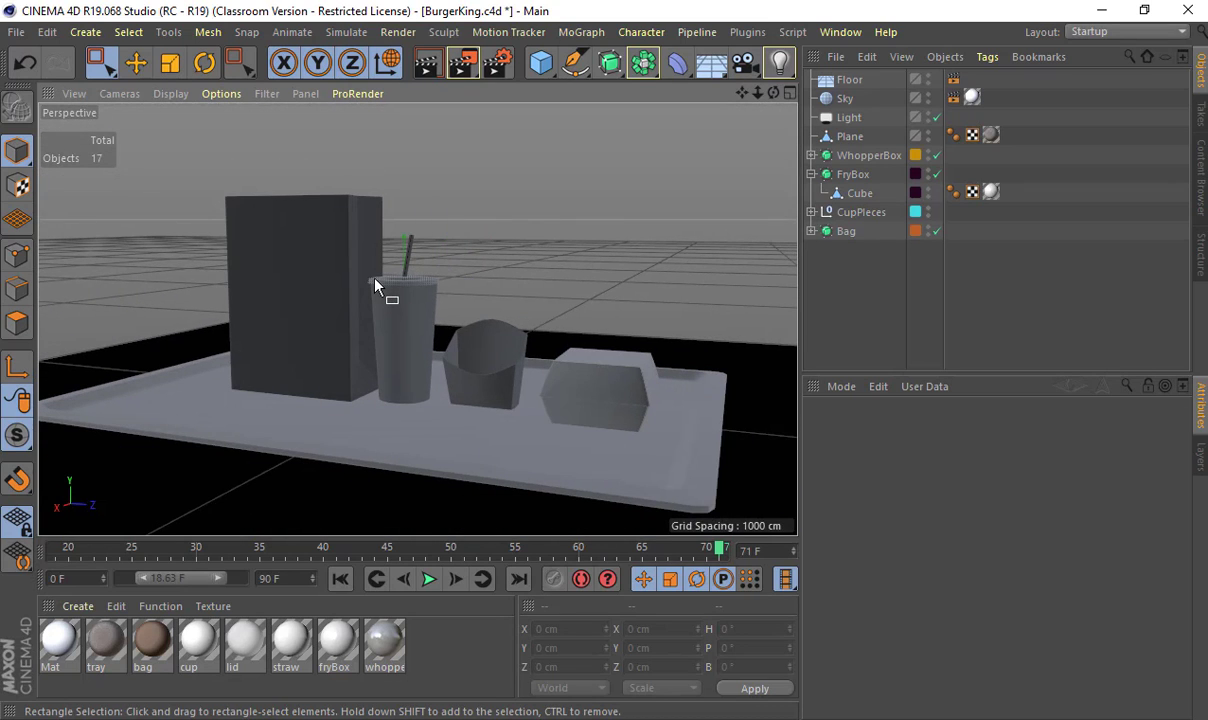
# - Switch back to the Chrome image results and change the search to "model product shot"
pyautogui.click(593, 385)
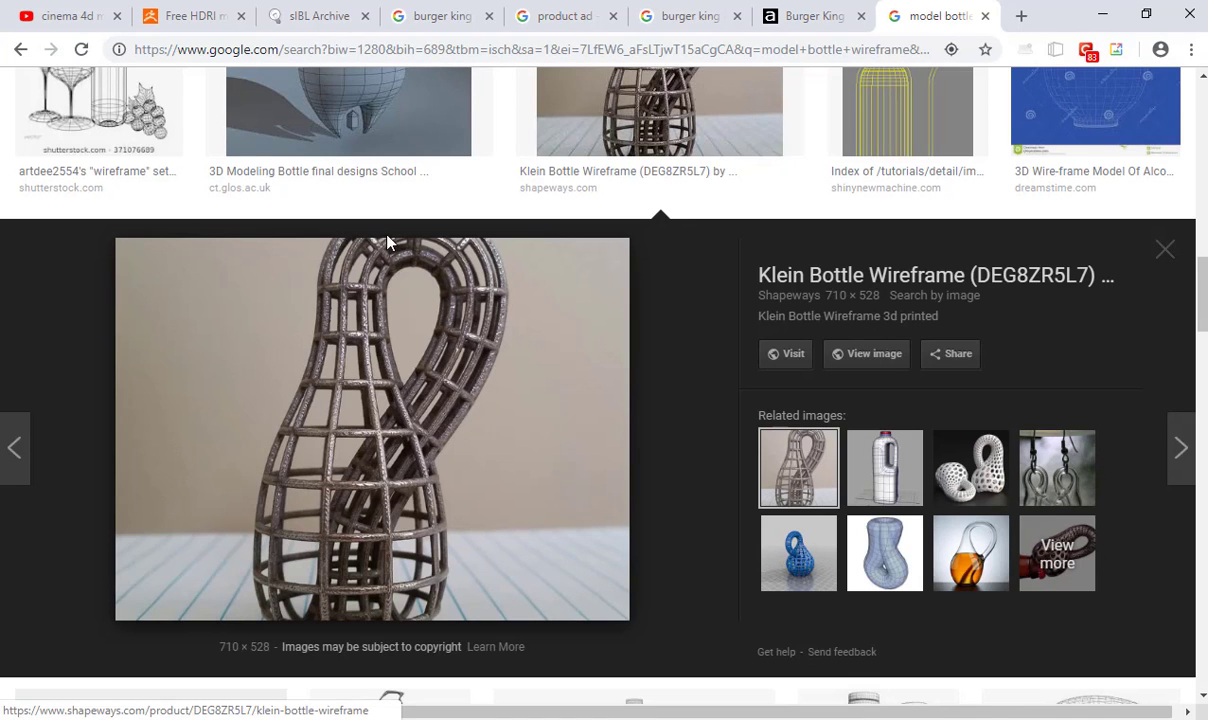
pyautogui.scroll(10, 297, 170)
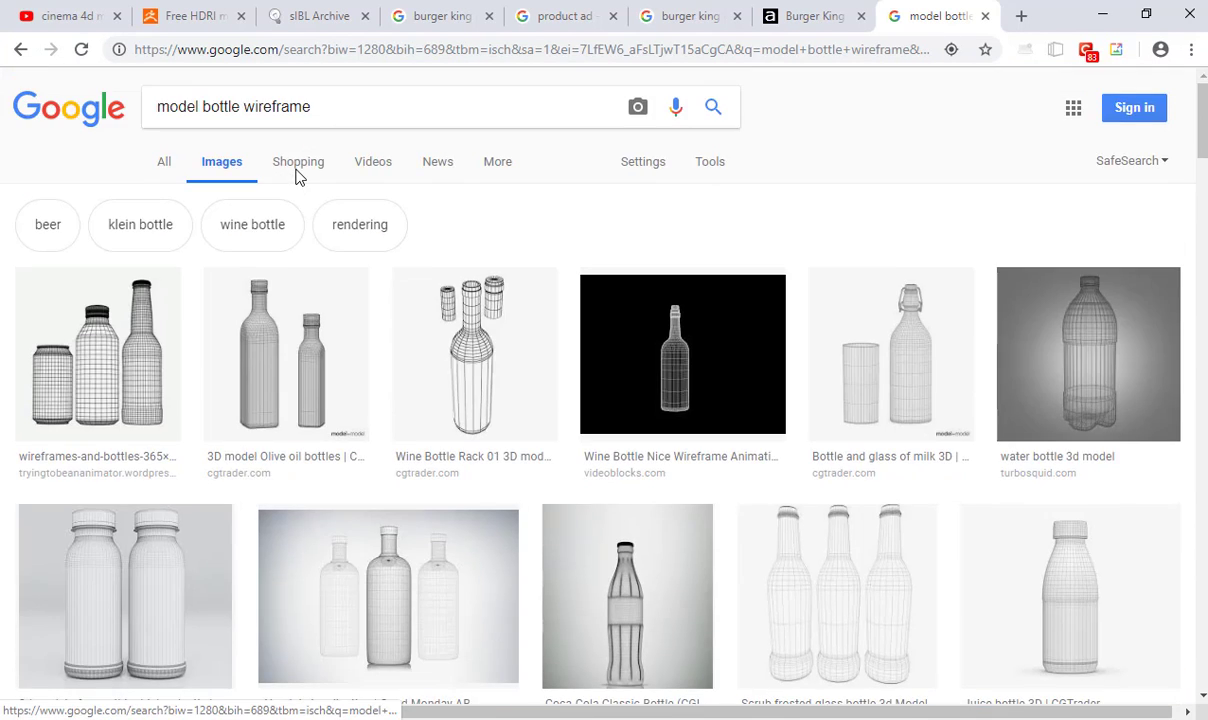
pyautogui.moveTo(204, 107); pyautogui.dragTo(447, 133)
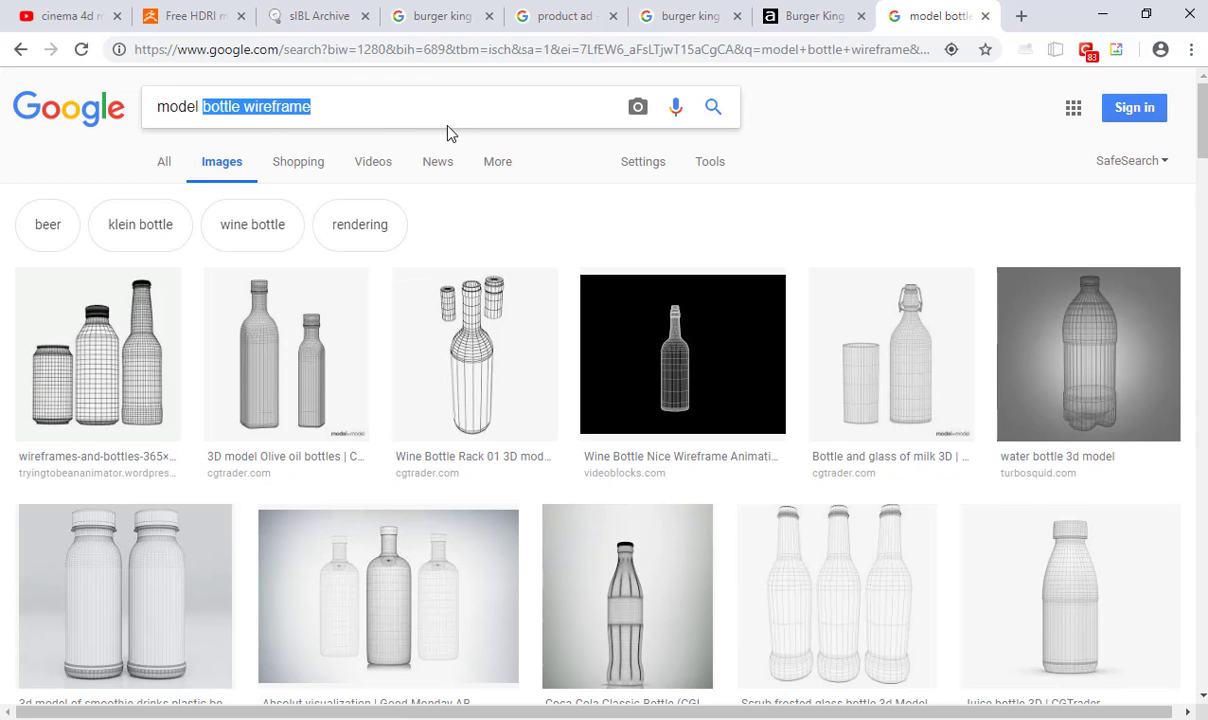
pyautogui.write('product shot')
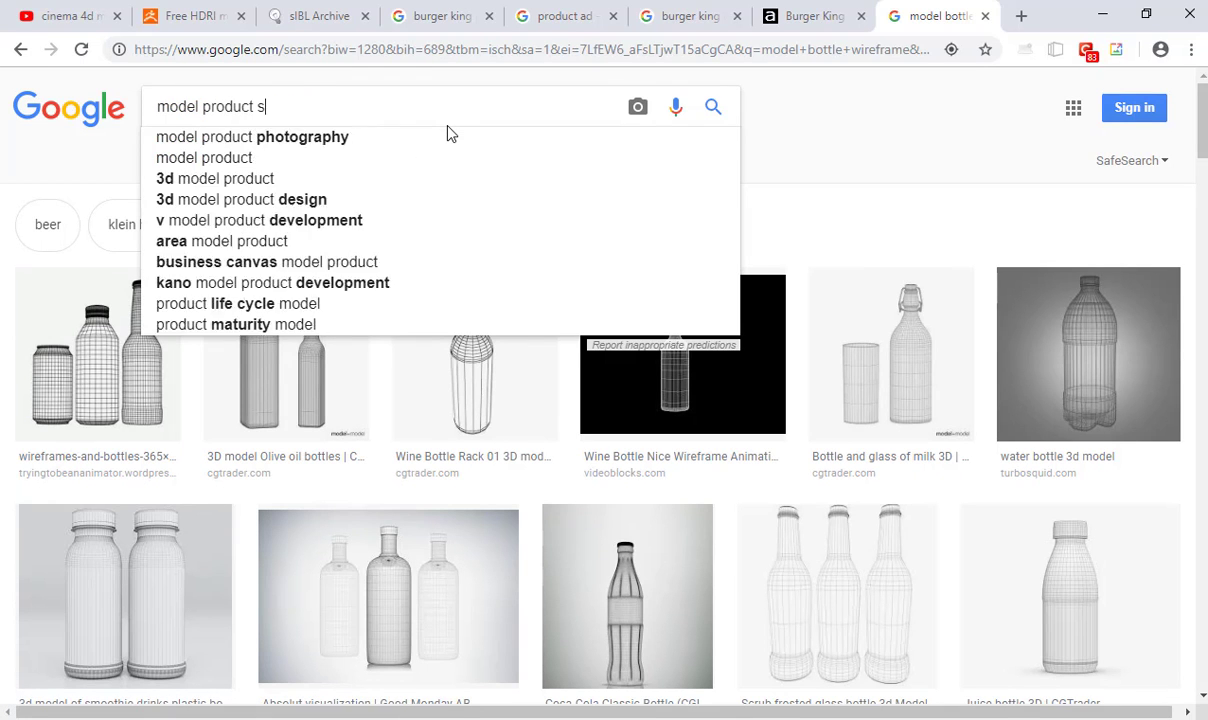
pyautogui.press('Return')
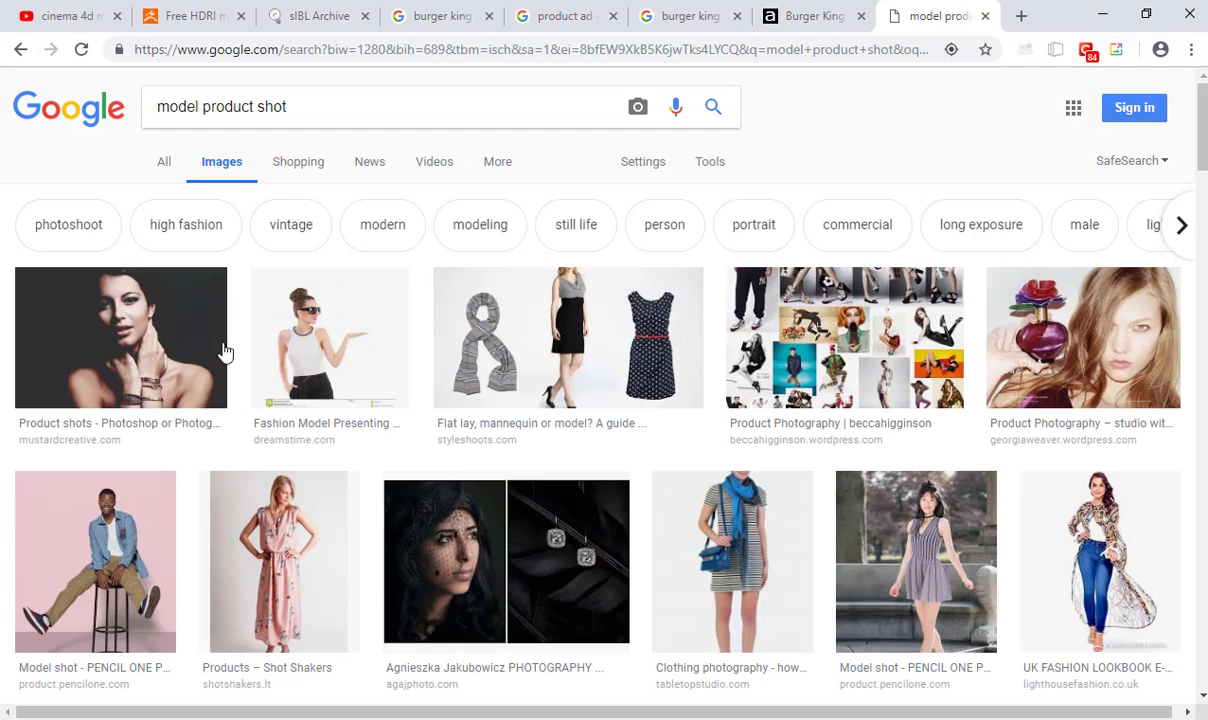
# - Shorten the image search to "product shot"
pyautogui.doubleClick(180, 104)
pyautogui.press('BackSpace')
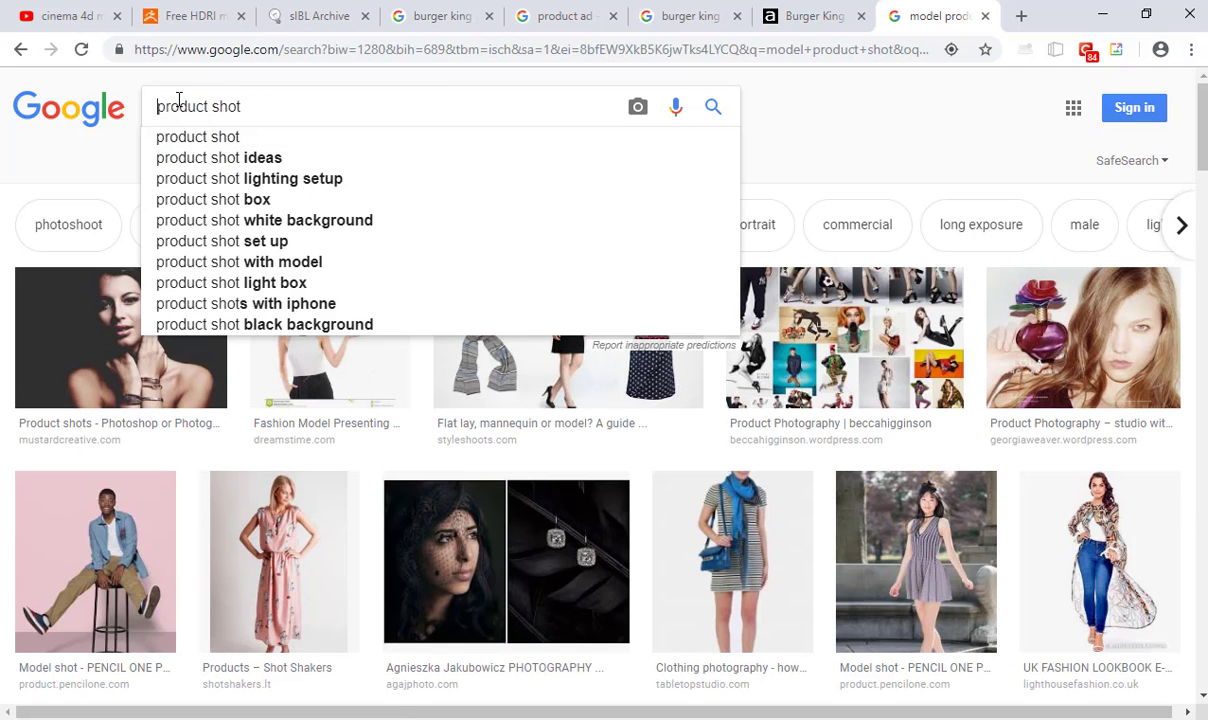
pyautogui.press('Return')
# - Preview the Unsplash liquor bottle, the yellow staple gun from WetCanvas and the backlit Isopure bottles to study their lighting
pyautogui.click(183, 378)
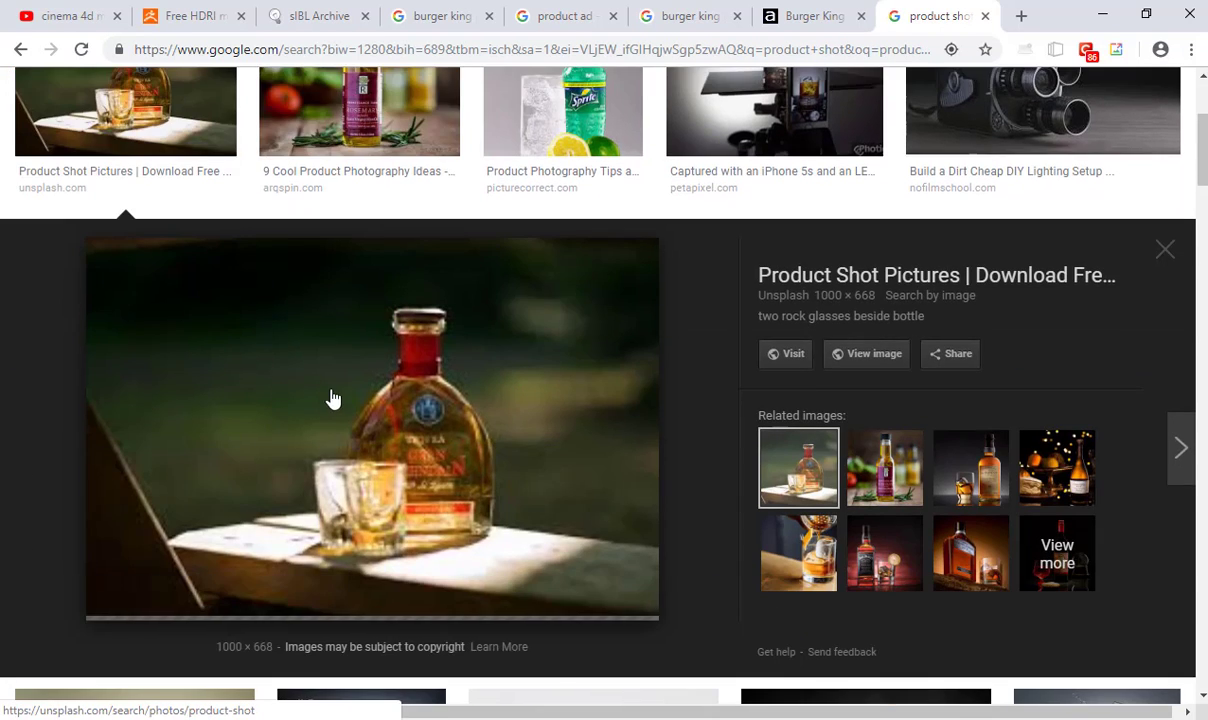
pyautogui.scroll(-6, 332, 395)
pyautogui.scroll(-2, 700, 400)
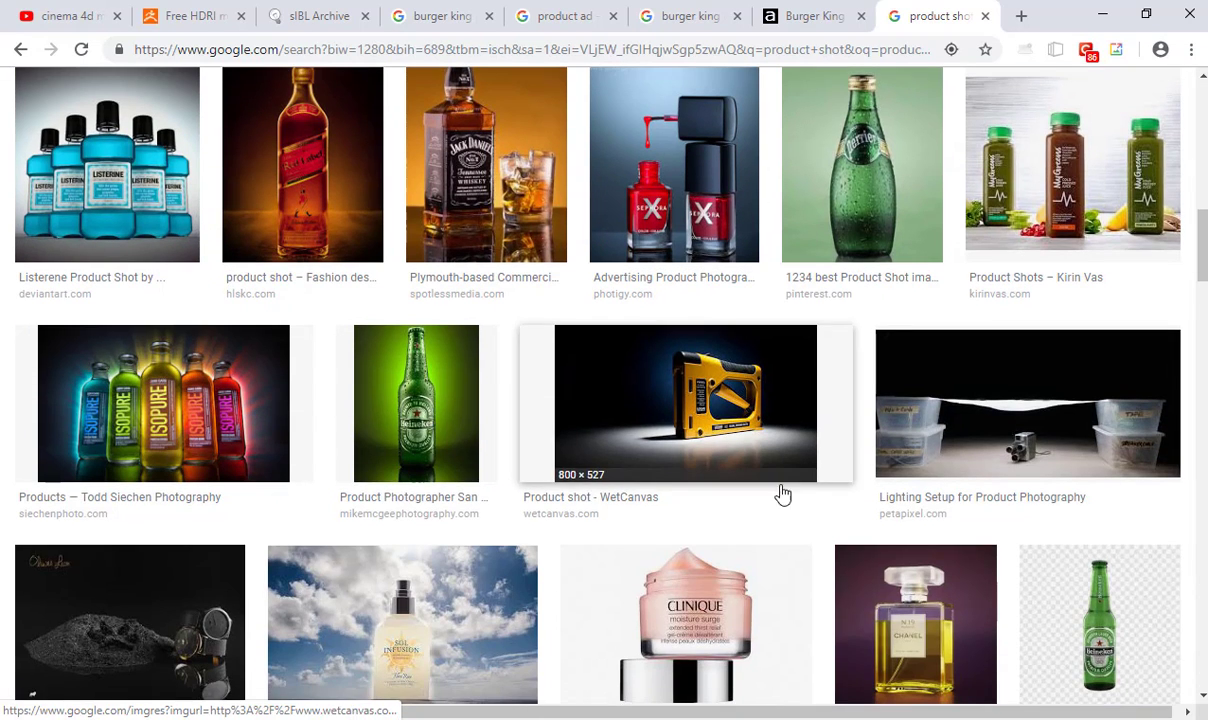
pyautogui.click(686, 362)
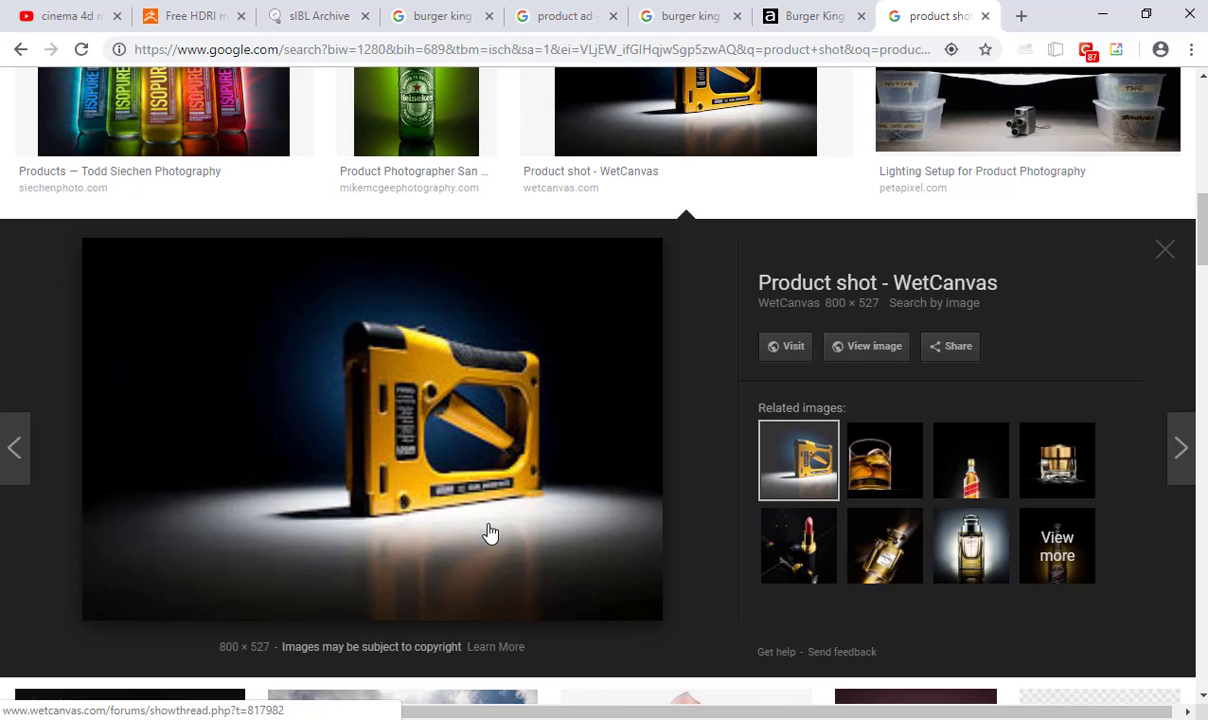
pyautogui.scroll(3, 485, 532)
pyautogui.click(238, 381)
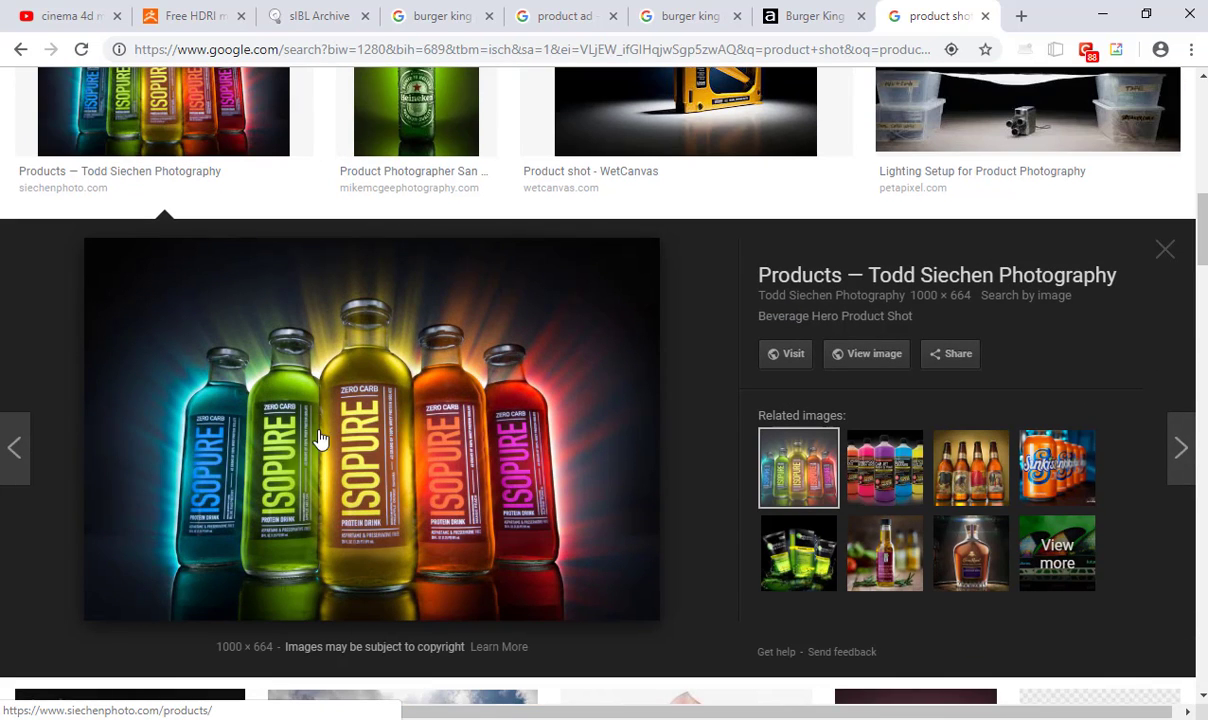
# - Preview the related beer bottle, Sunkist can and Garnier product shots, and return to the backlit Isopure bottles
pyautogui.click(890, 465)
pyautogui.click(953, 465)
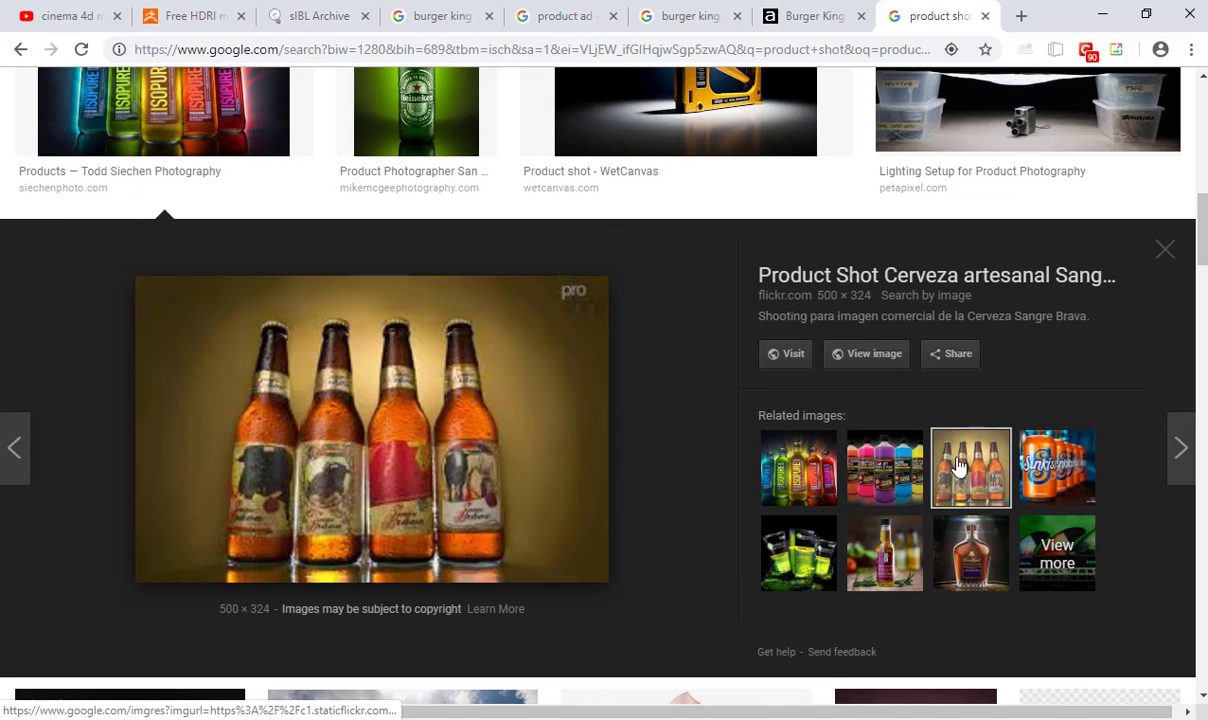
pyautogui.click(1041, 464)
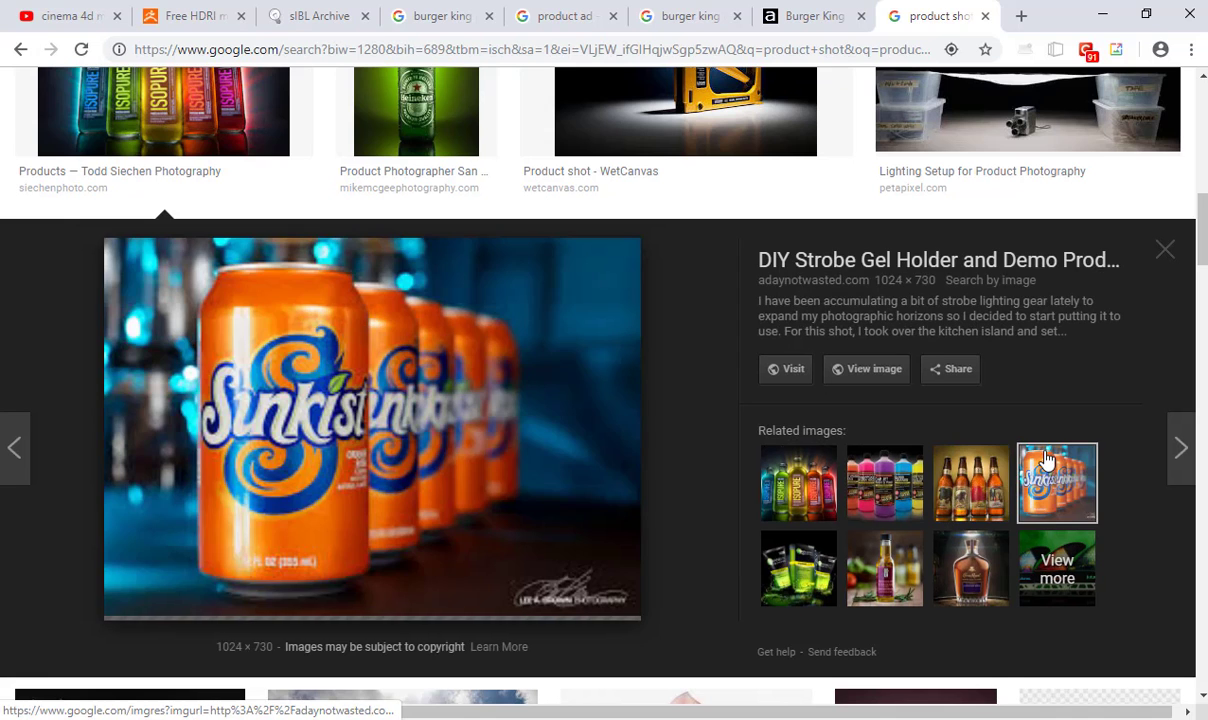
pyautogui.click(799, 568)
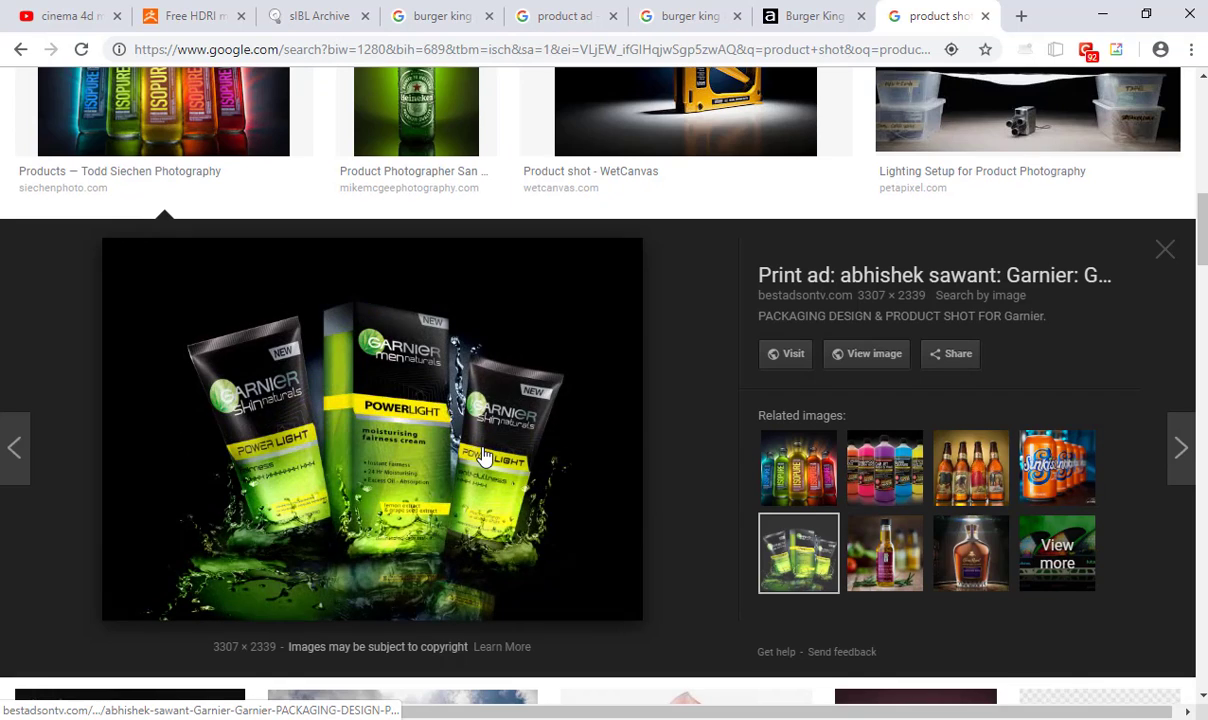
pyautogui.scroll(2, 450, 445)
pyautogui.click(135, 250)
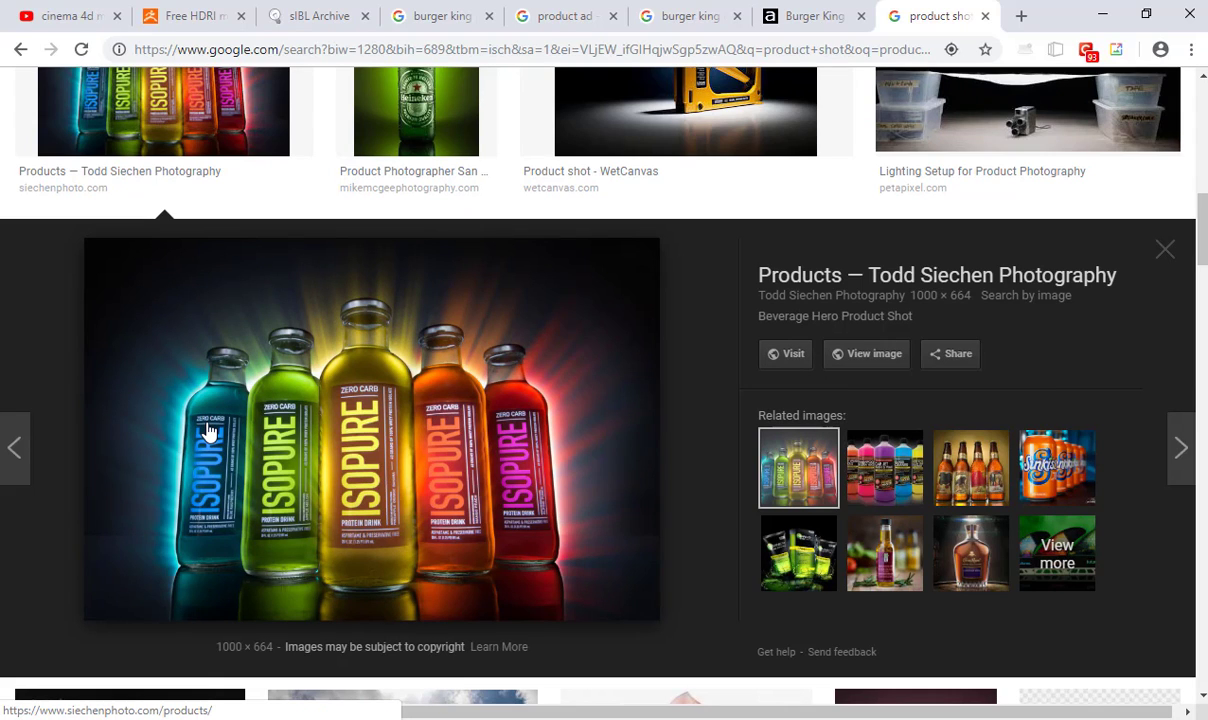
# - Preview the WetCanvas yellow staple gun shot again and open the related lipstick image to compare their dark-background lighting
pyautogui.scroll(3, 208, 432)
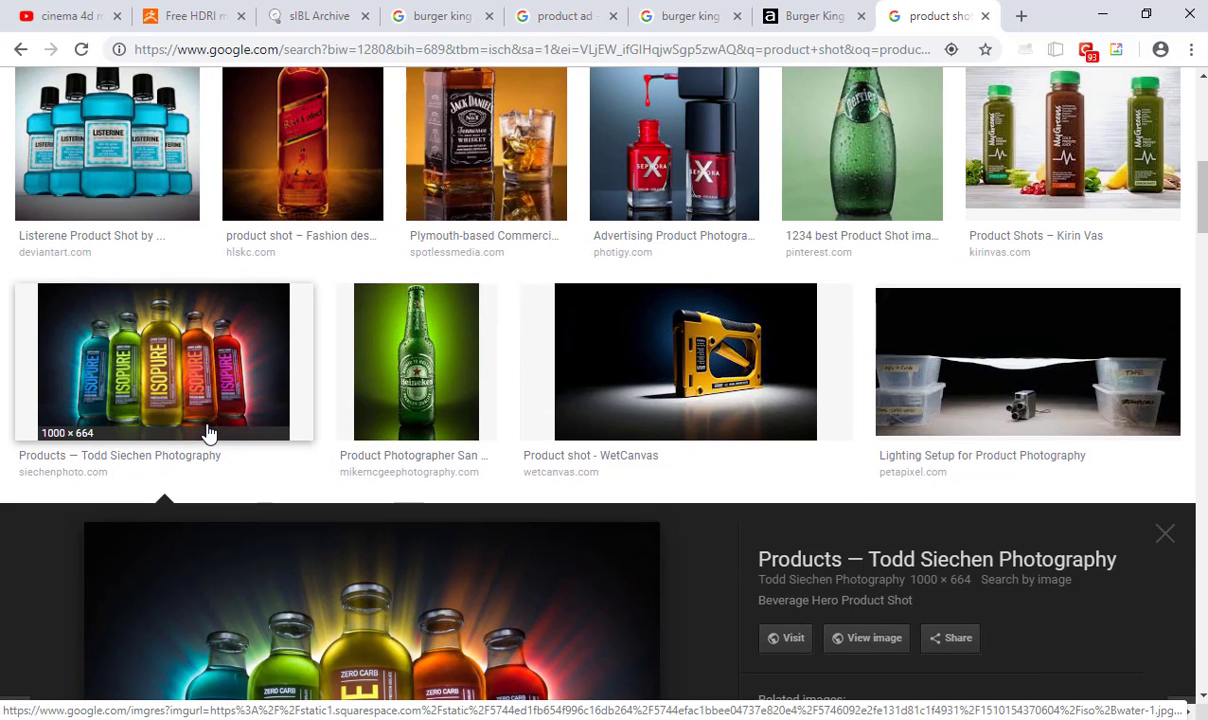
pyautogui.scroll(2, 205, 426)
pyautogui.scroll(-1, 793, 480)
pyautogui.click(748, 452)
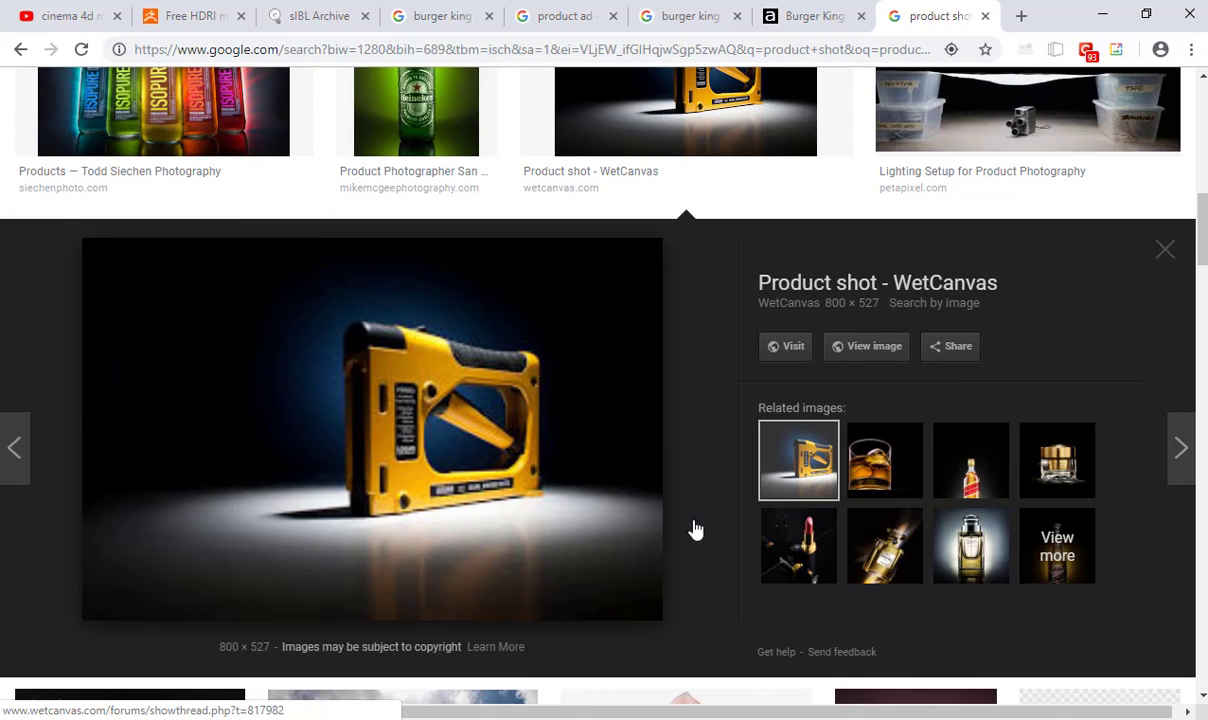
pyautogui.click(775, 537)
# - Preview the No Film School vintage camera and the PictureCorrect Sprite bottle, and switch to Cinema 4D to compare with the meal models
pyautogui.scroll(10, 772, 537)
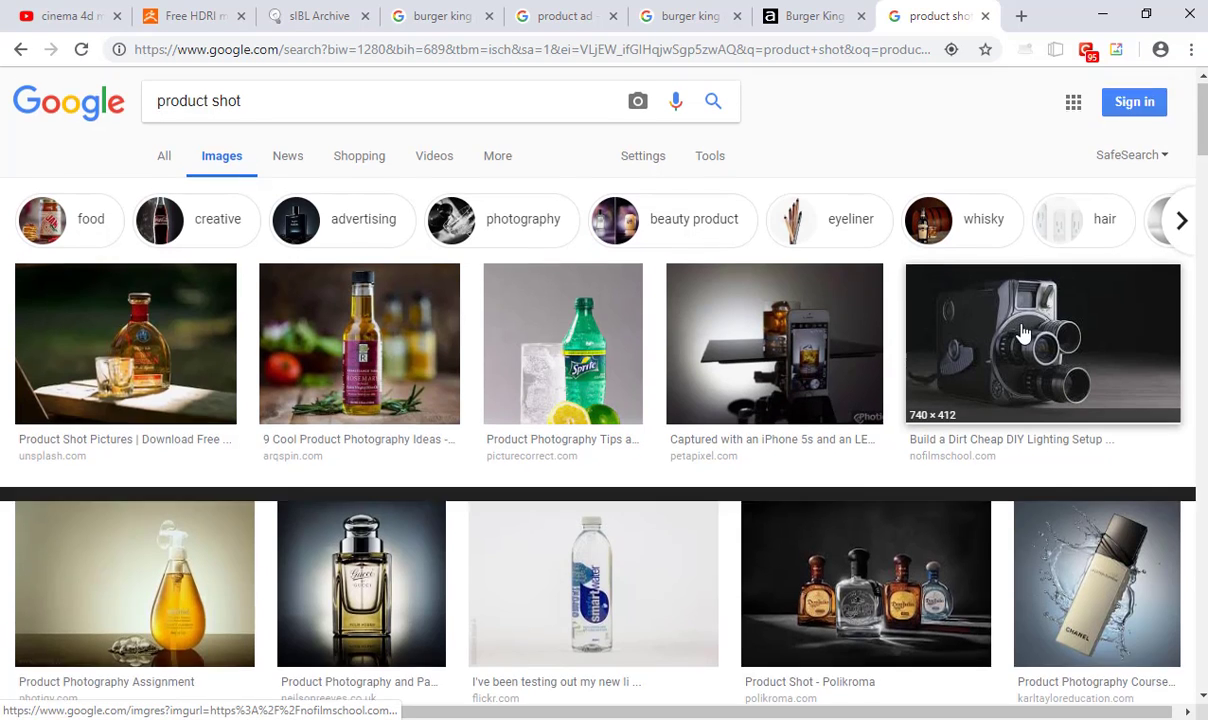
pyautogui.click(1025, 335)
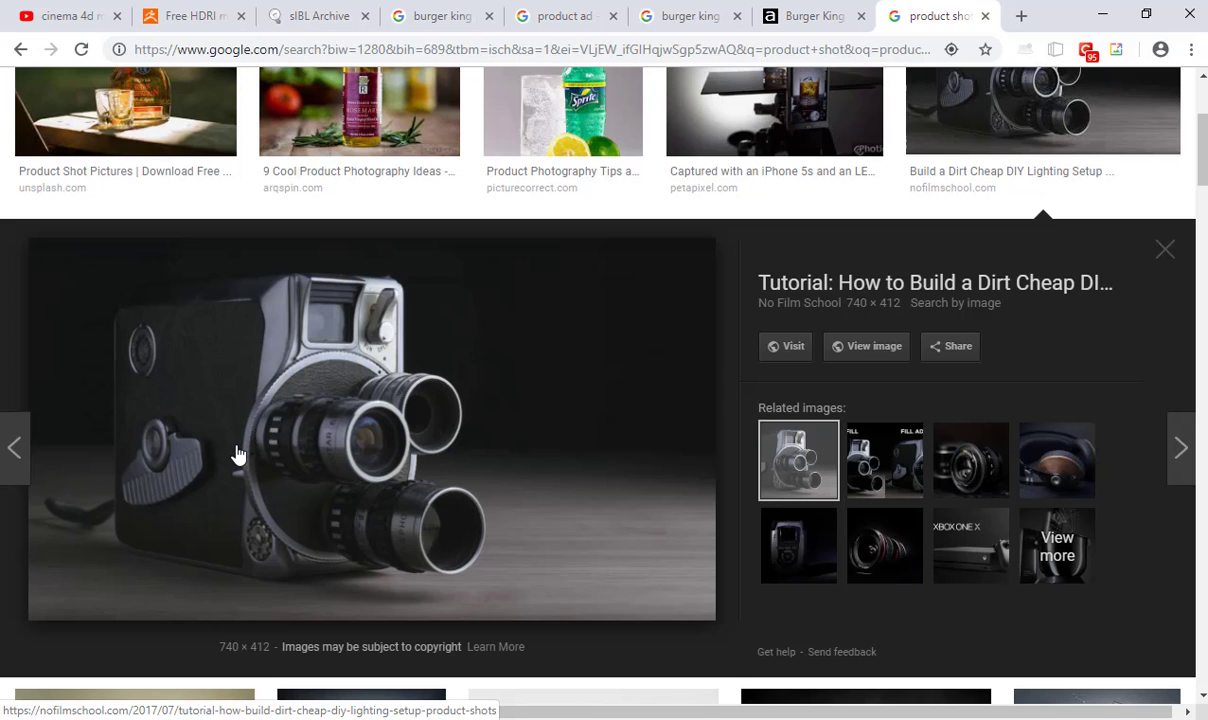
pyautogui.scroll(2, 423, 297)
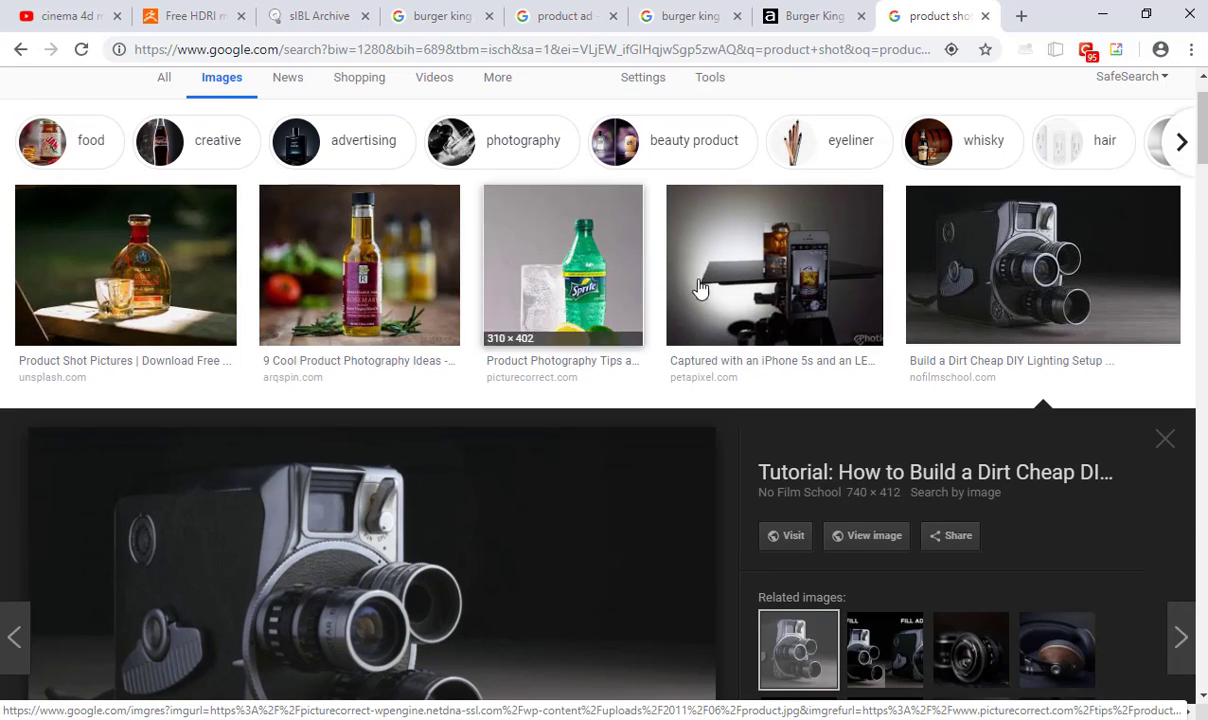
pyautogui.click(566, 285)
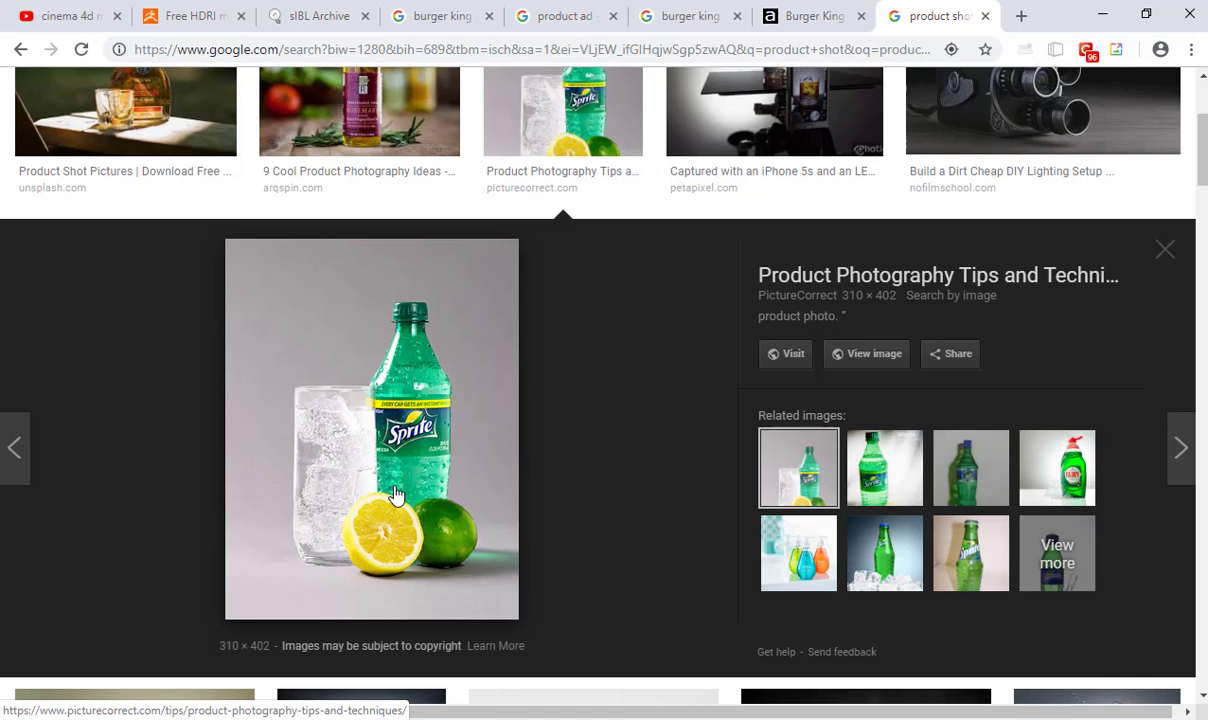
pyautogui.hotkey('alt', 'Tab')
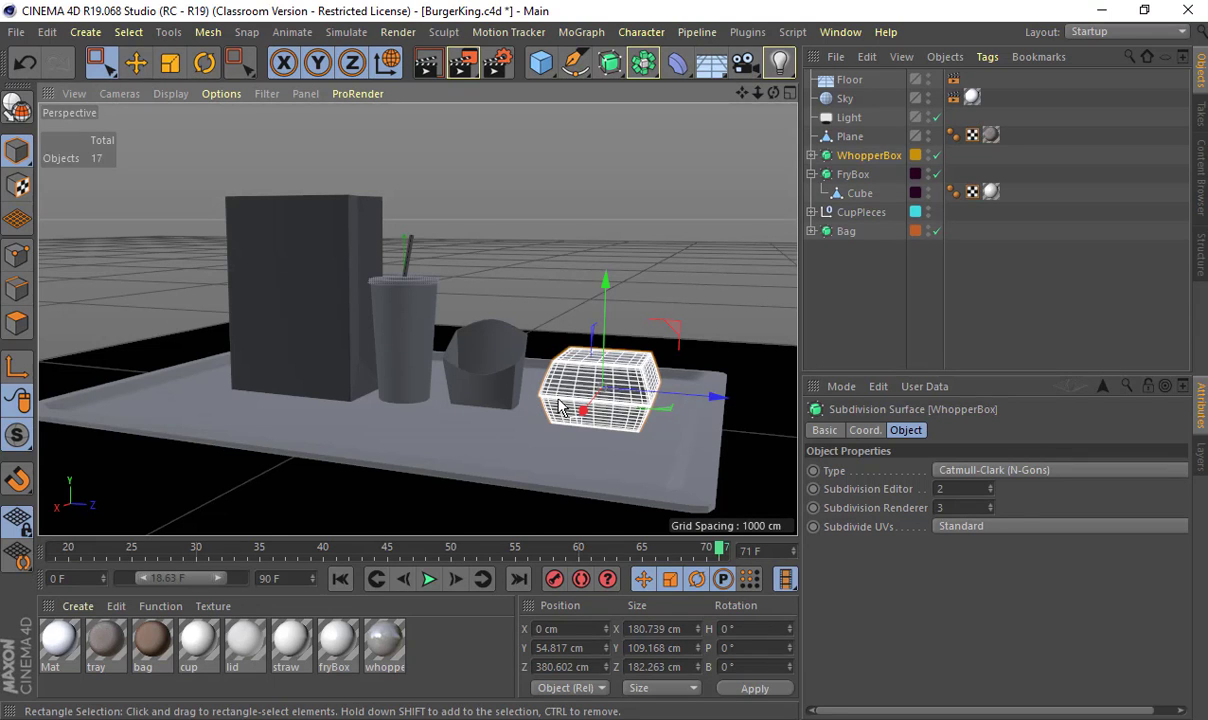
# - Switch back to Chrome and preview the rosemary olive oil shot and its related Glenfiddich, Colavita and Borderfields bottle images for background and prop ideas
pyautogui.hotkey('alt', 'Tab')
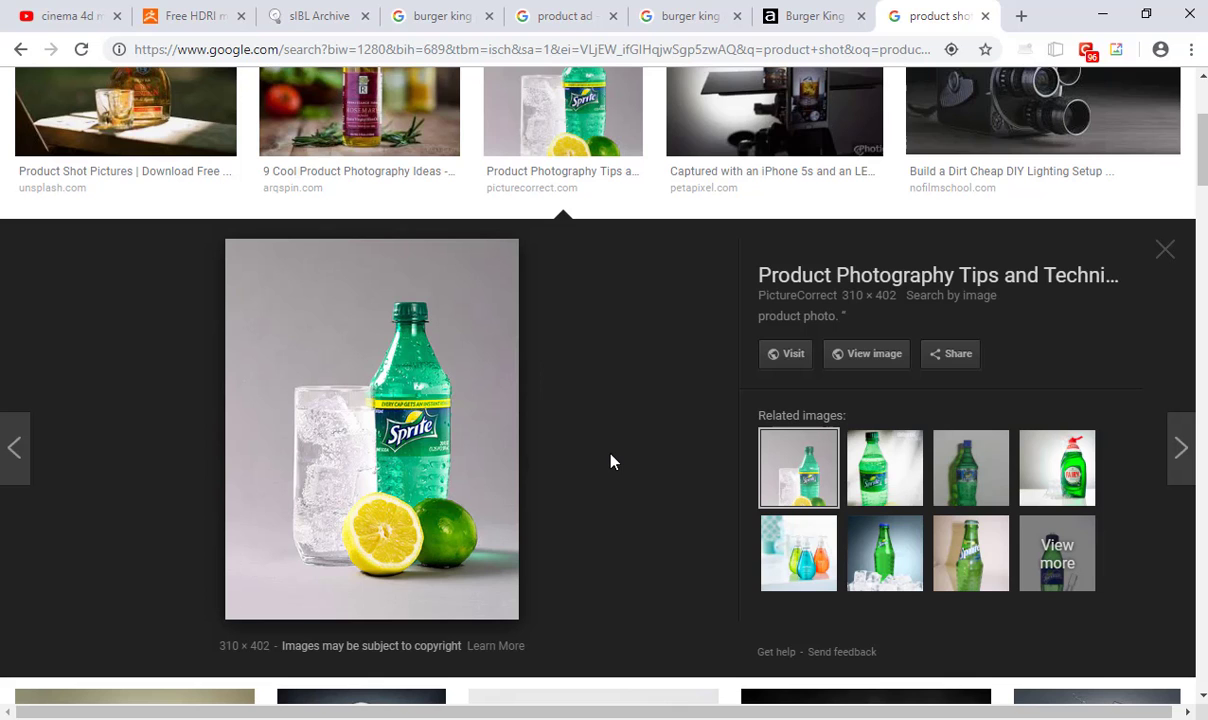
pyautogui.scroll(3, 629, 463)
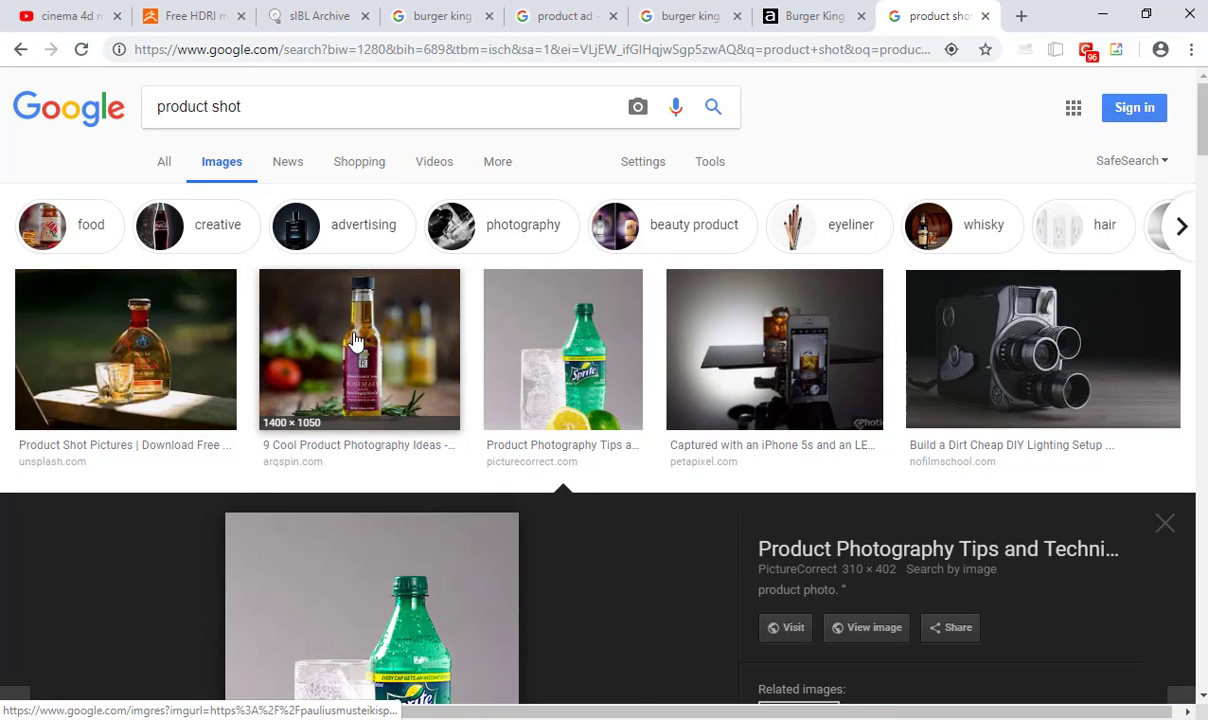
pyautogui.click(354, 341)
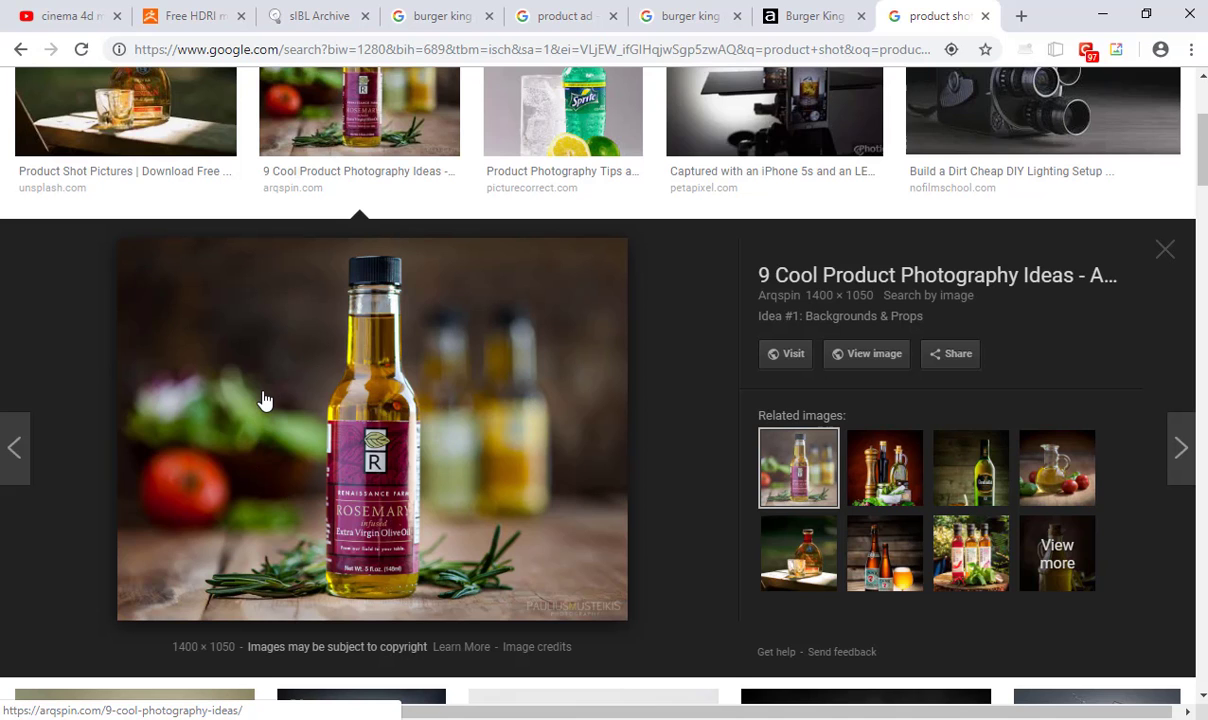
pyautogui.click(884, 466)
pyautogui.click(970, 459)
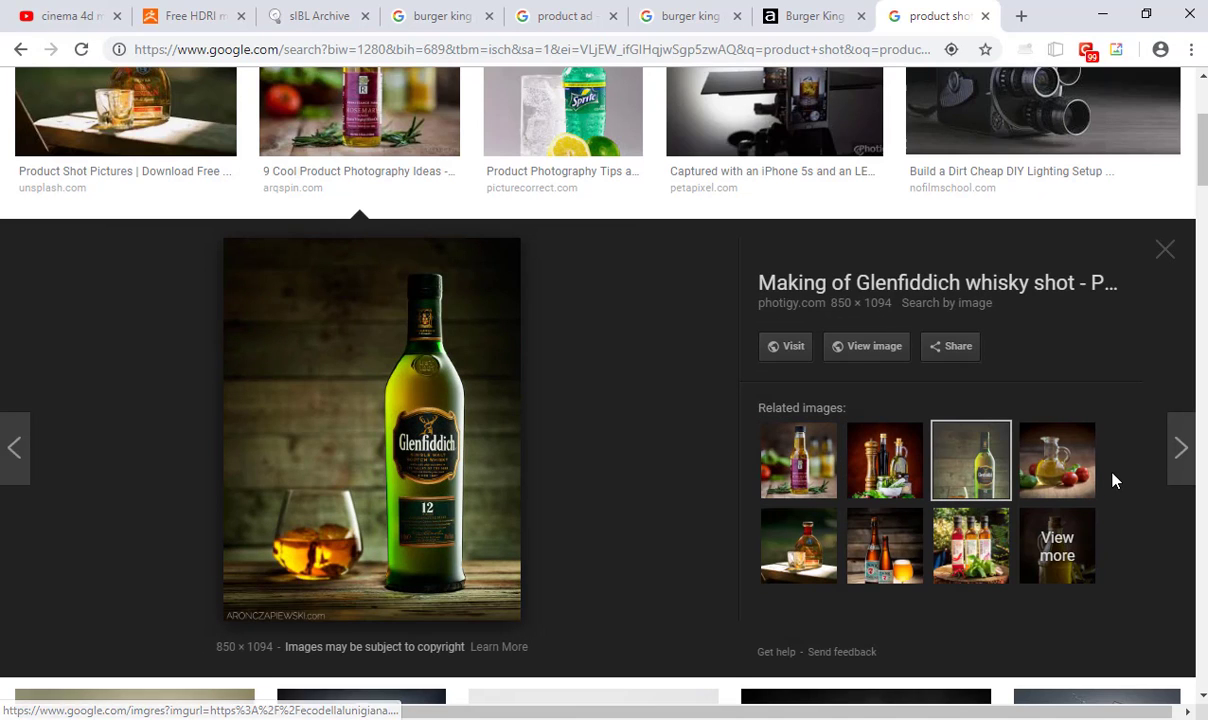
pyautogui.click(858, 458)
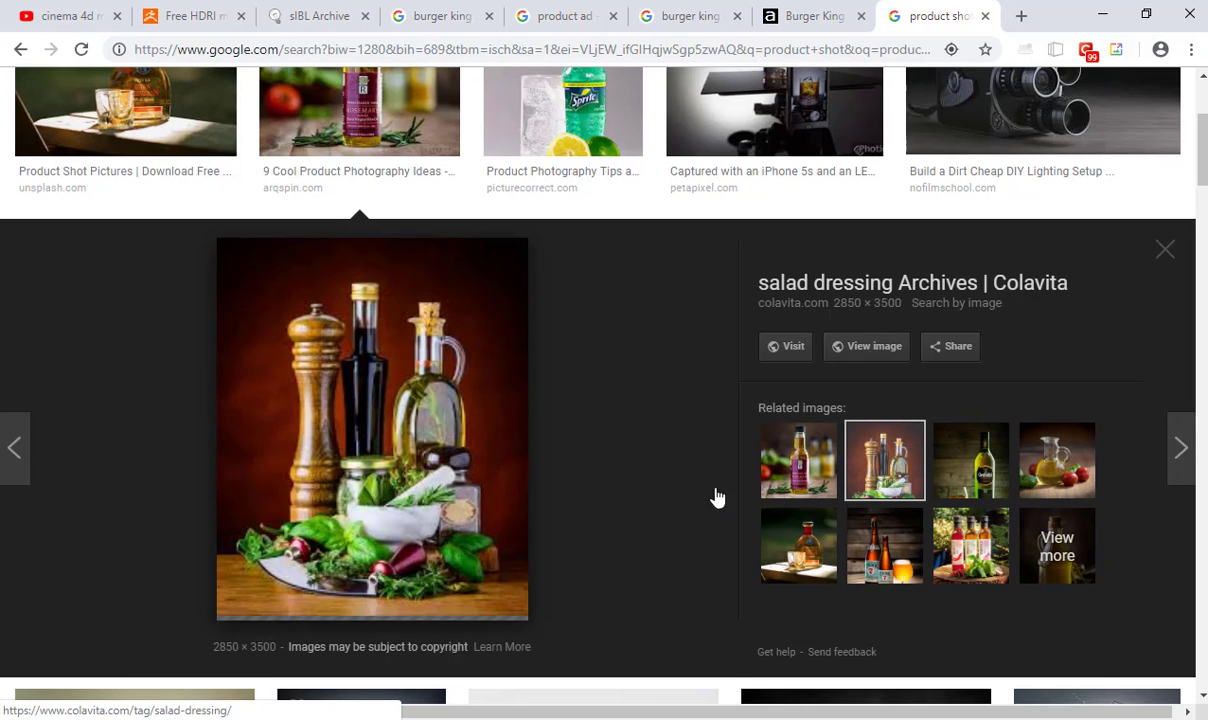
pyautogui.click(945, 550)
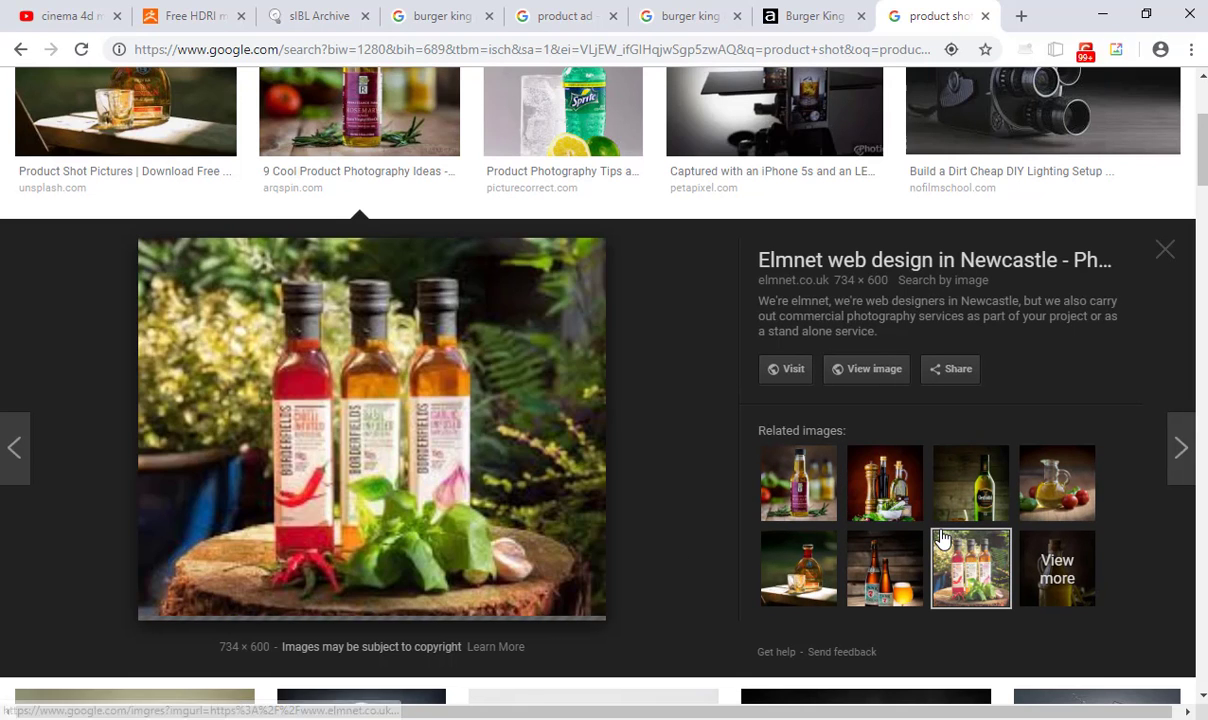